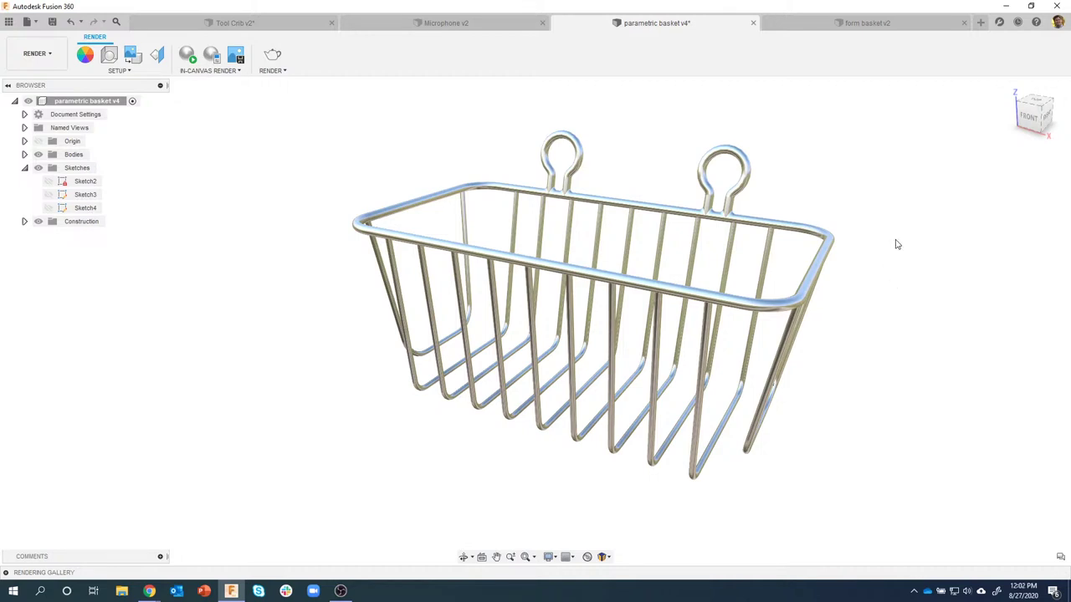
In a new design, start a box on the horizontal plane from the origin with a base 6 in long and 3 in wide
shift+middle_drag(919, 194, 937, 253)
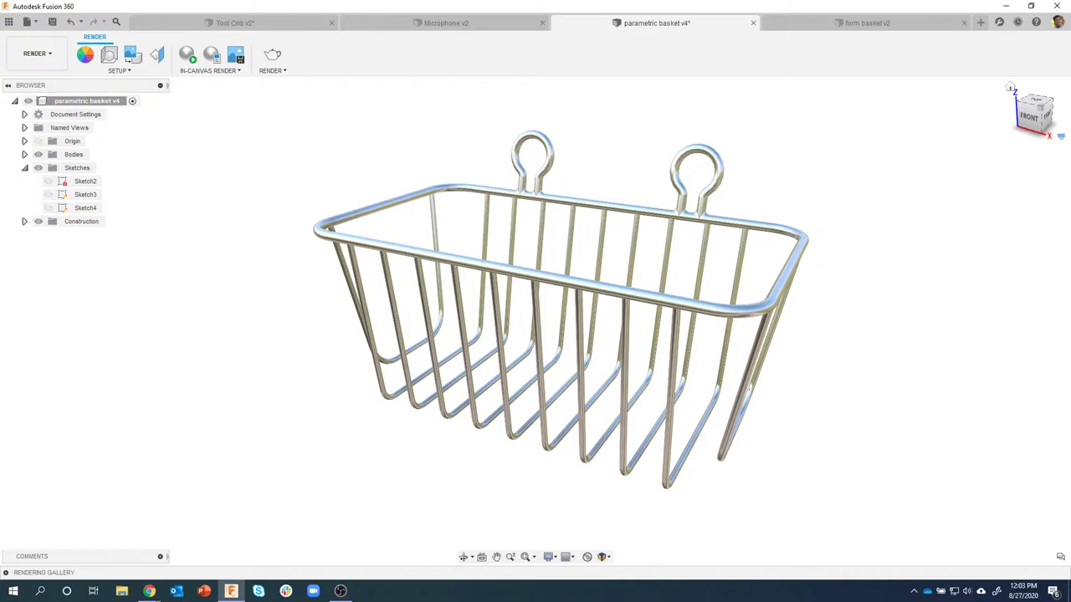
click(981, 23)
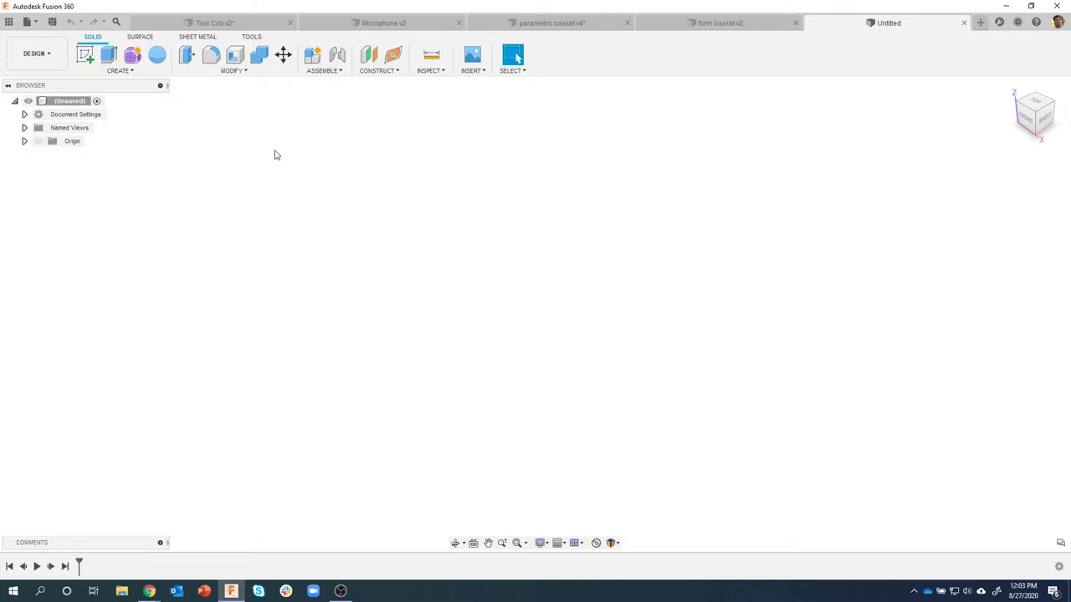
click(122, 71)
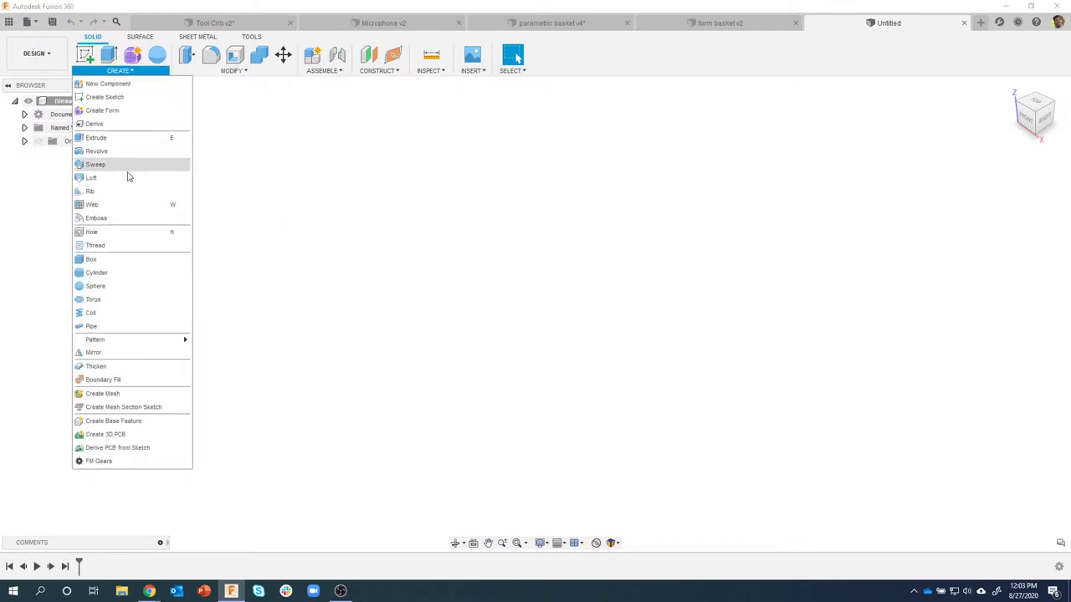
click(115, 265)
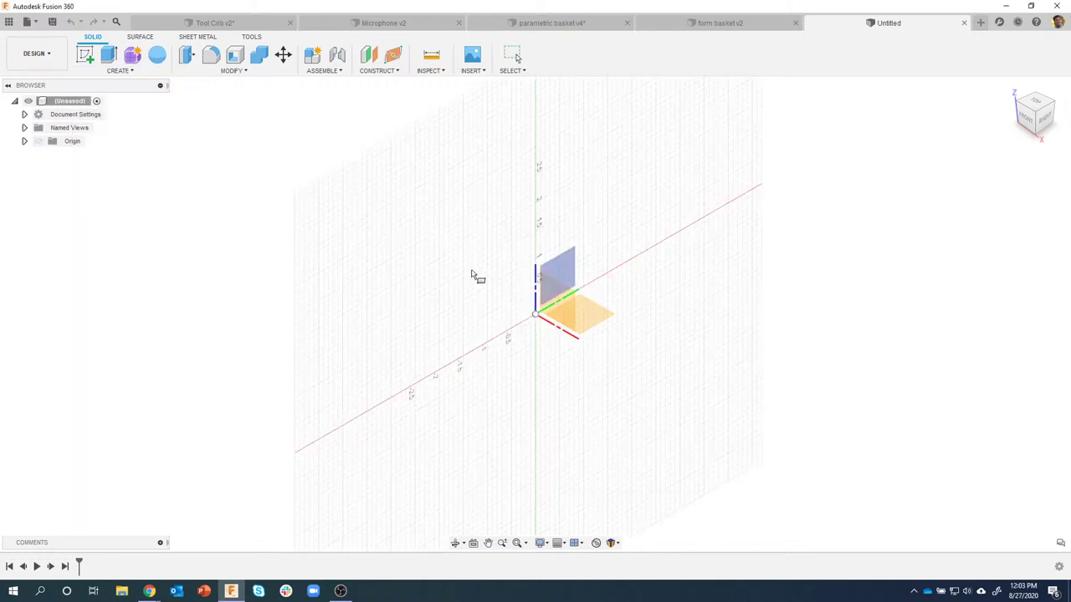
click(598, 326)
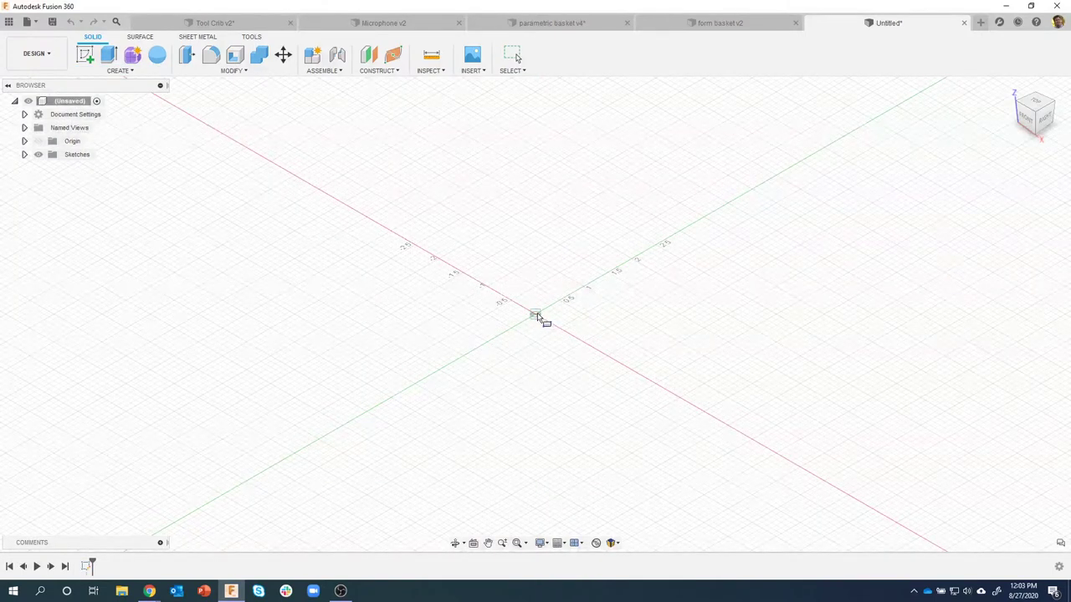
click(536, 315)
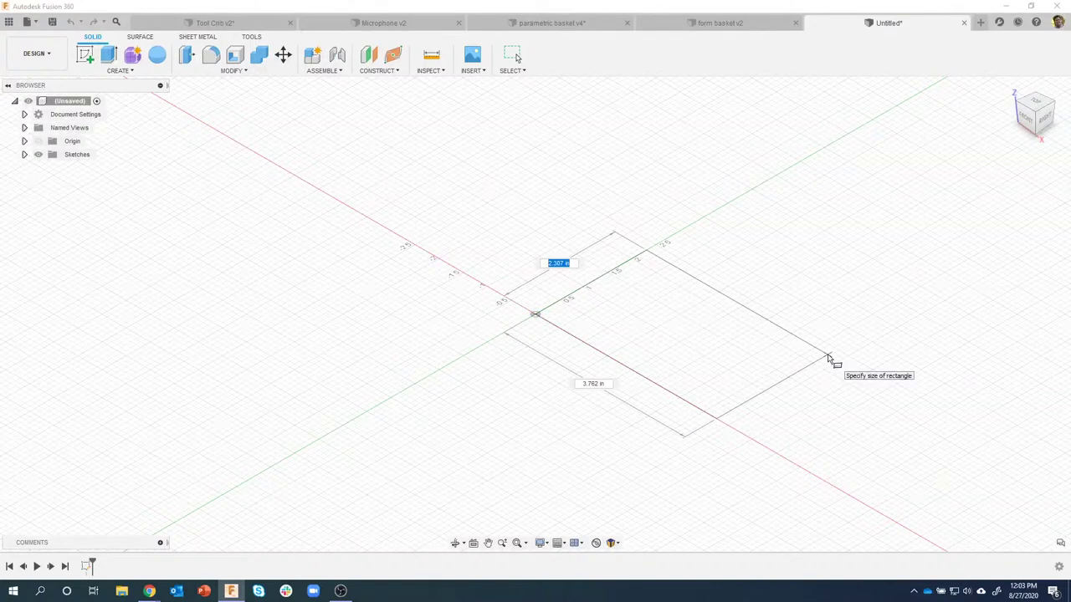
key(Tab)
text(6)
key(Tab)
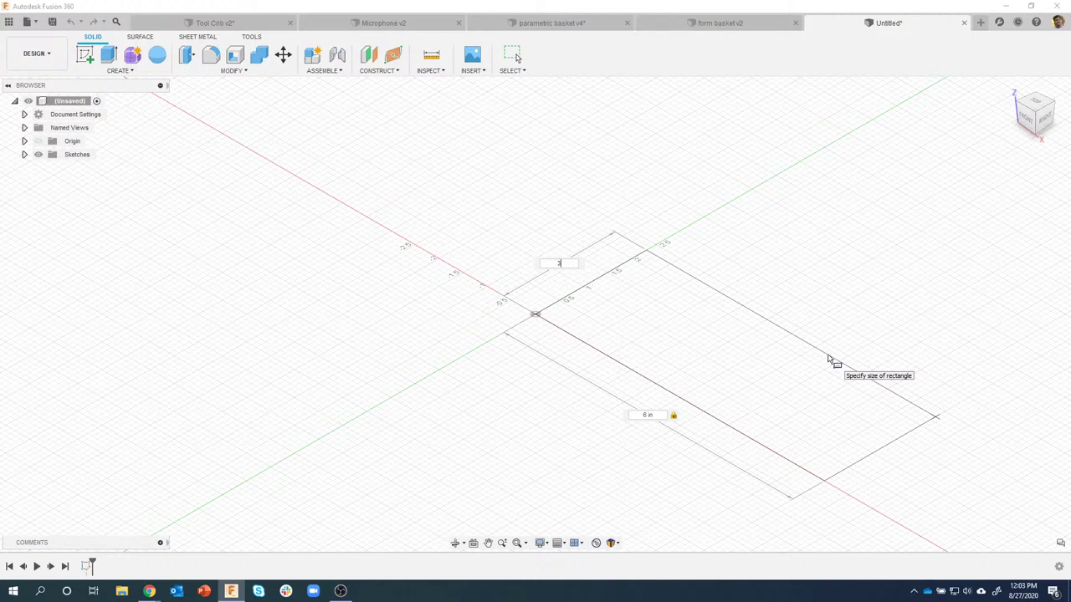
text(3)
key(Return)
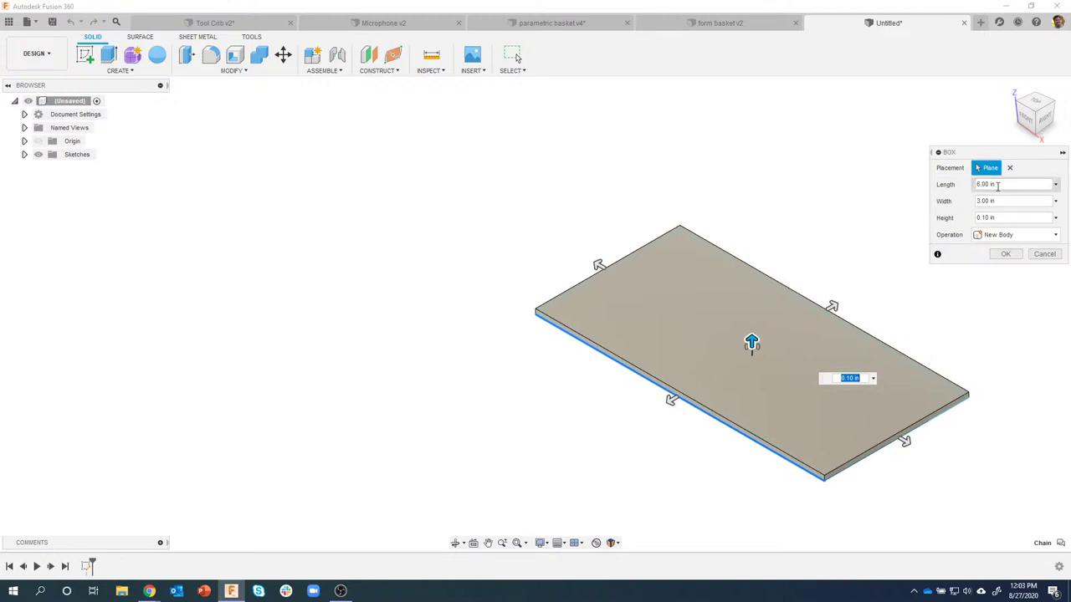
Set the box's height to 3 in and create it as a new body
click(1001, 218)
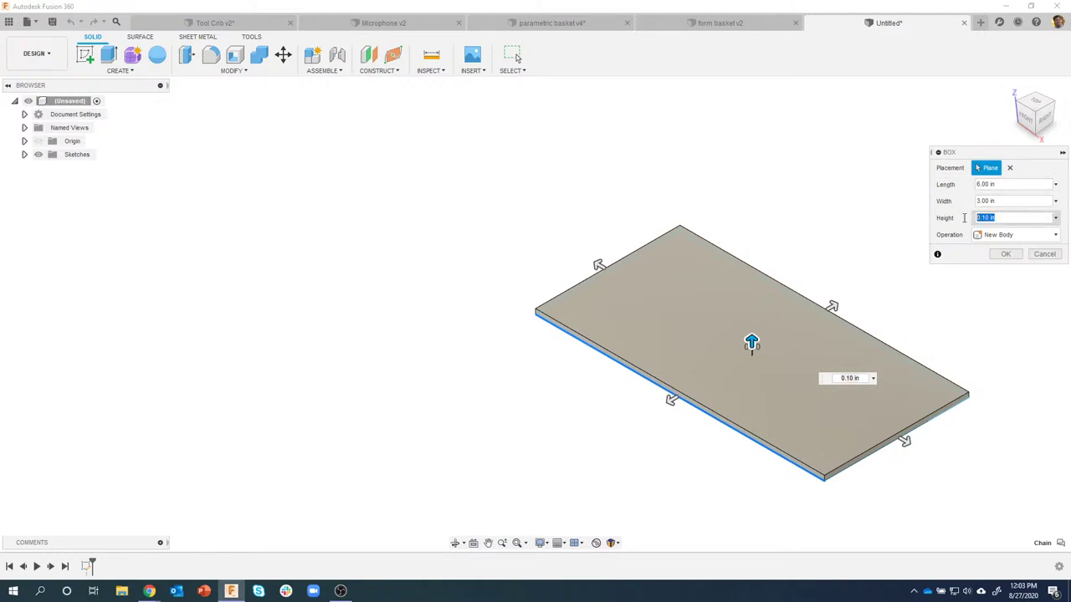
text(3)
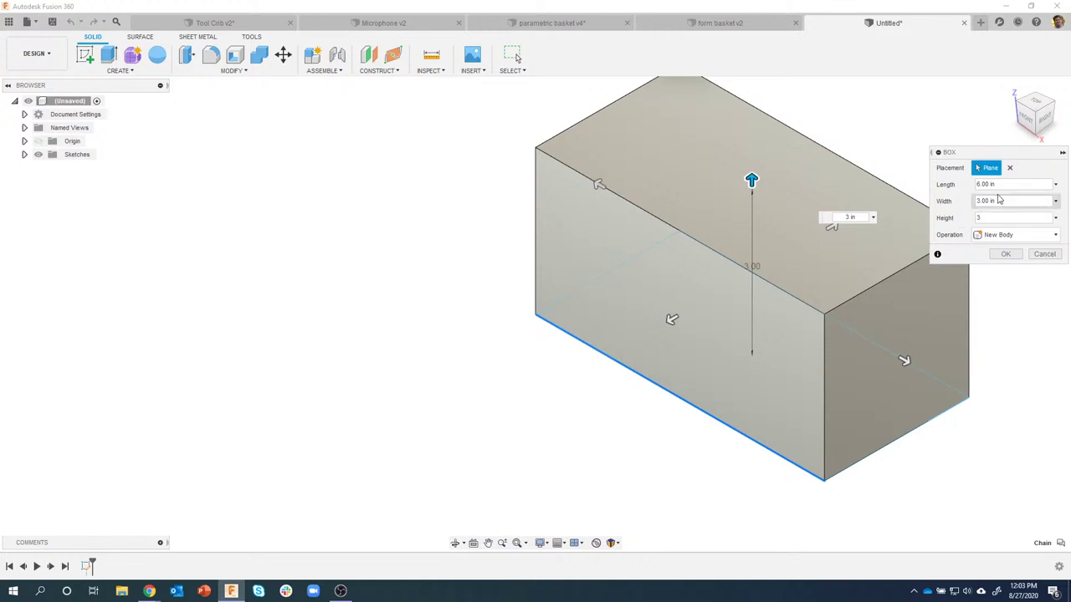
click(1006, 254)
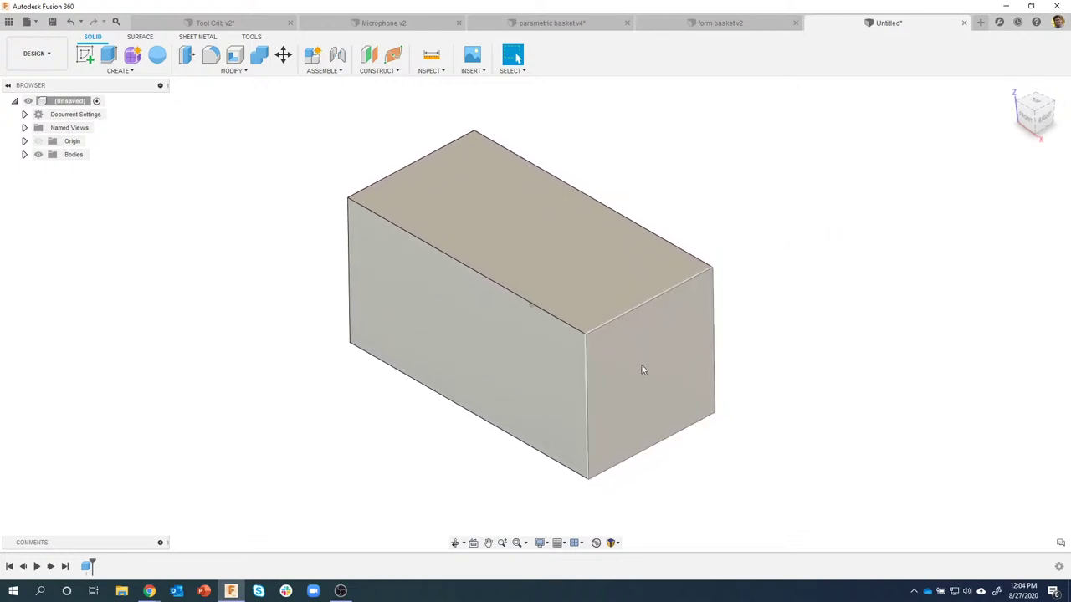
Fillet the four vertical corner edges of the box with a 0.5 in radius
click(587, 369)
right_click(587, 368)
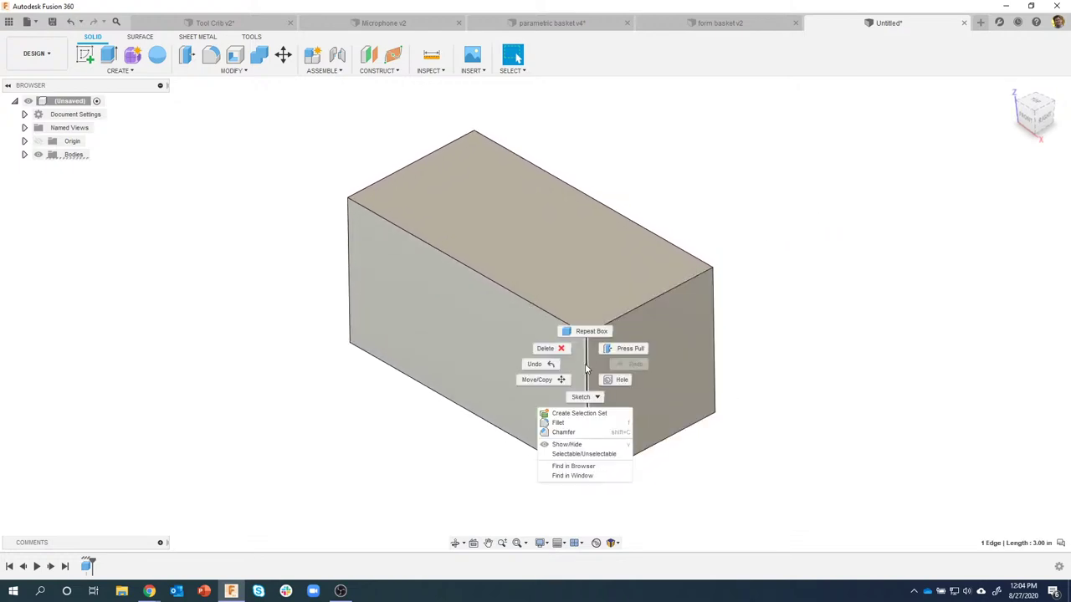
click(573, 423)
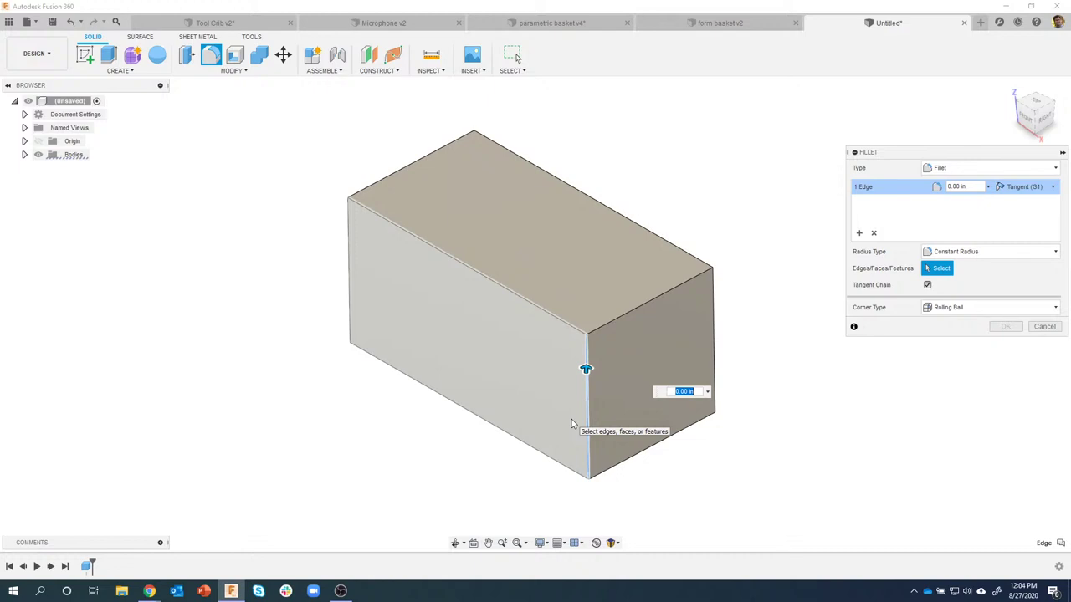
key(BackSpace)
text(5)
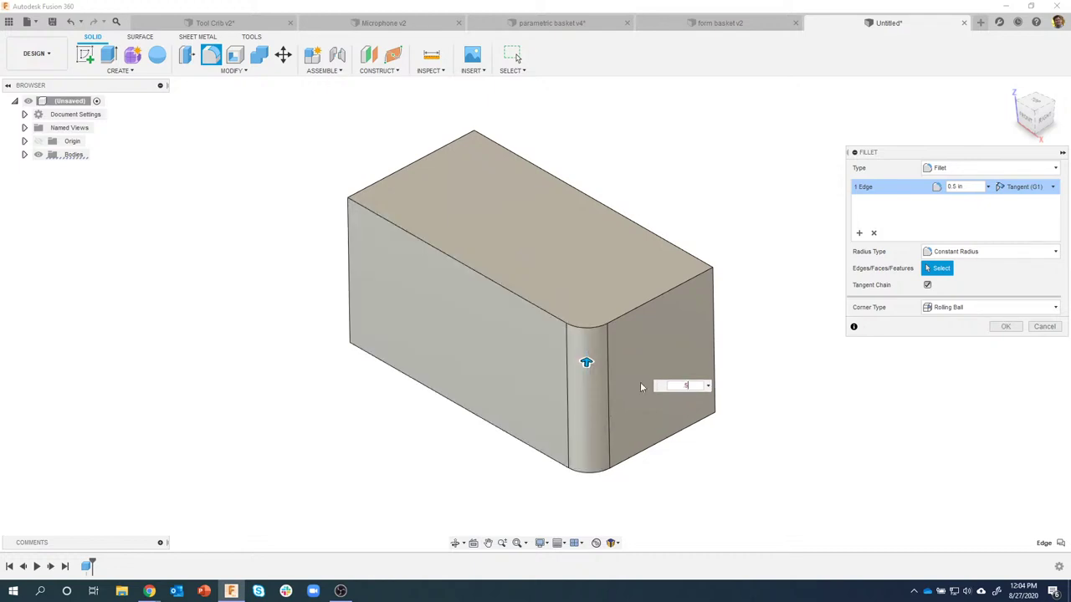
key(BackSpace)
text(.5)
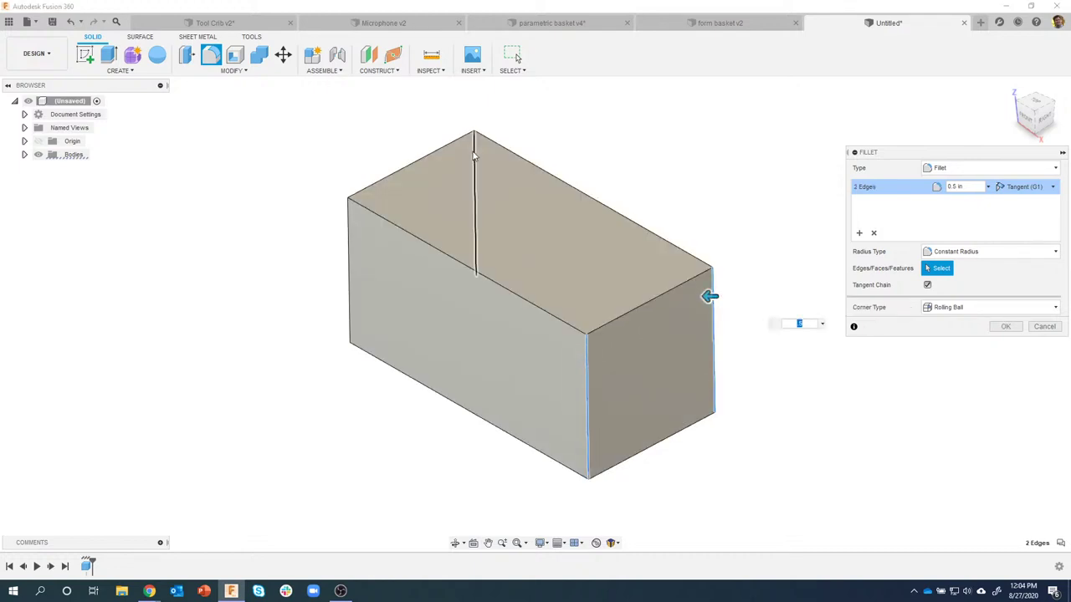
click(473, 144)
click(349, 237)
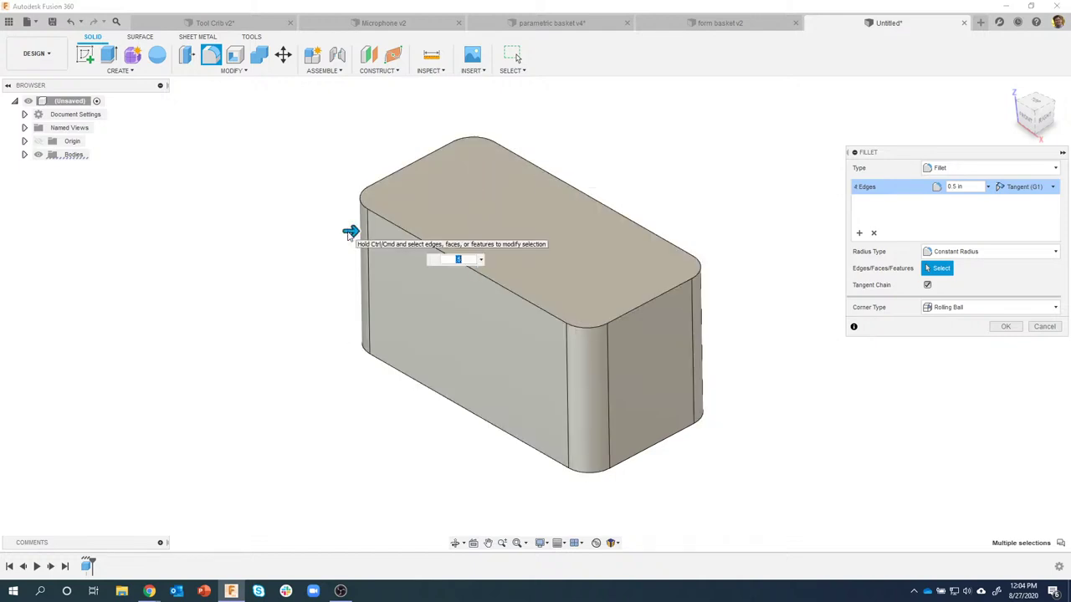
click(1006, 327)
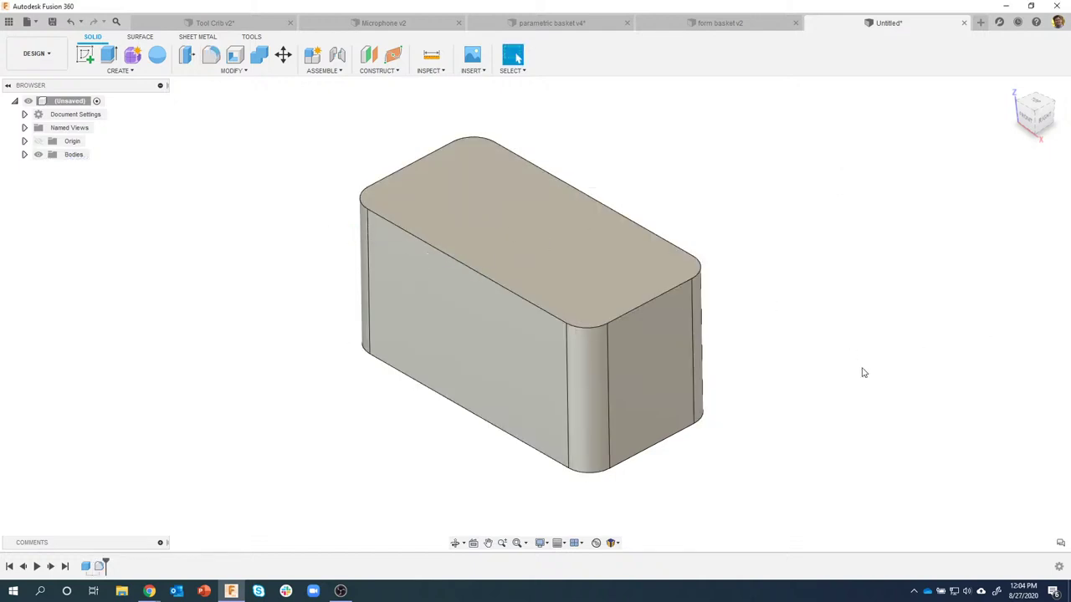
drag(823, 423, 814, 262)
key(f)
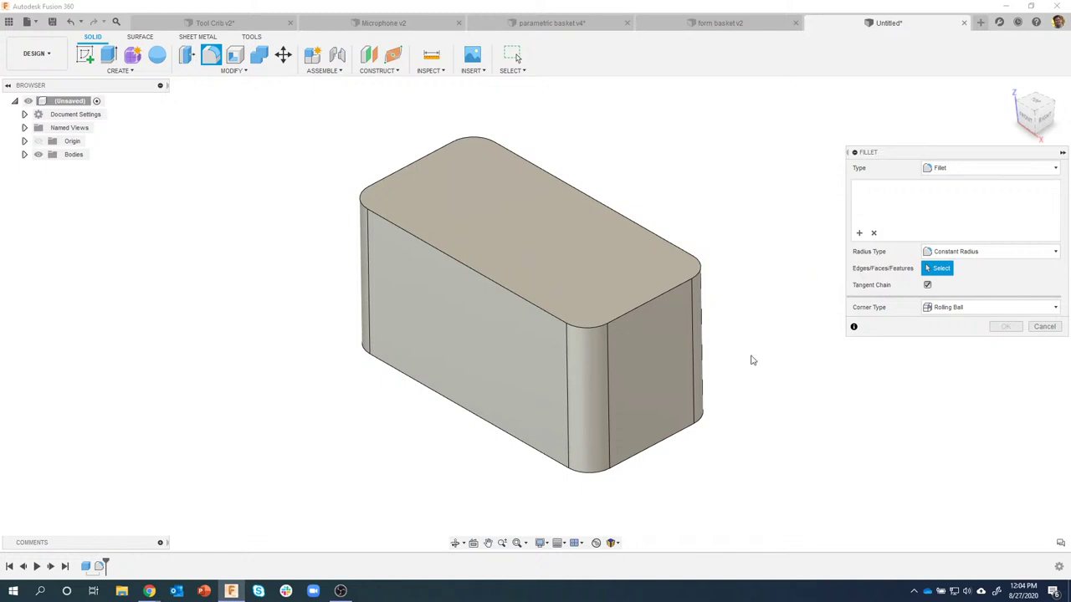
click(1044, 327)
drag(817, 394, 820, 235)
drag(826, 376, 825, 227)
key(f)
right_click(730, 198)
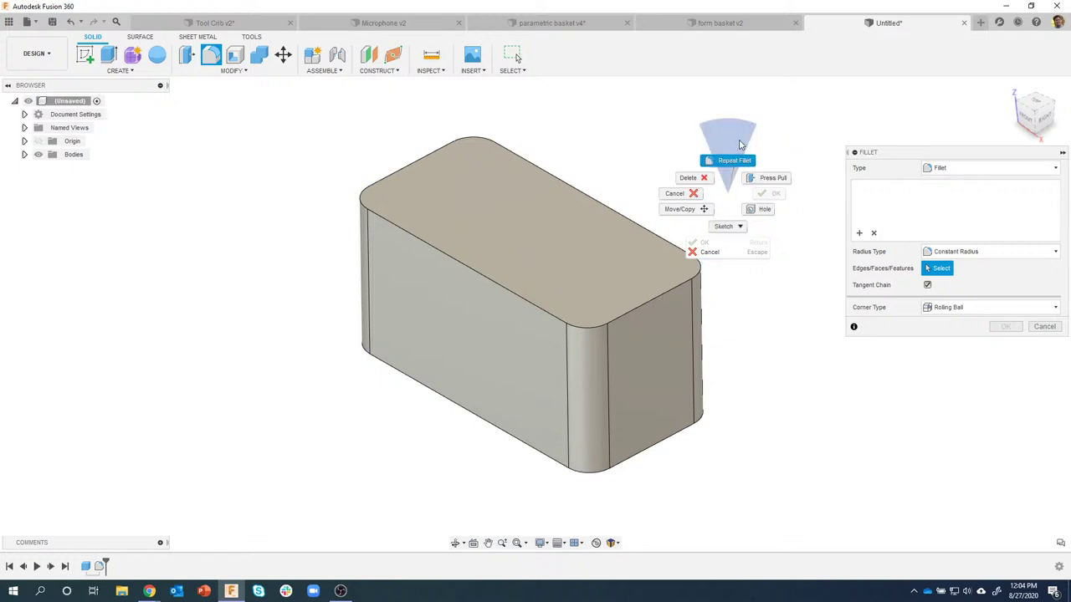
click(816, 354)
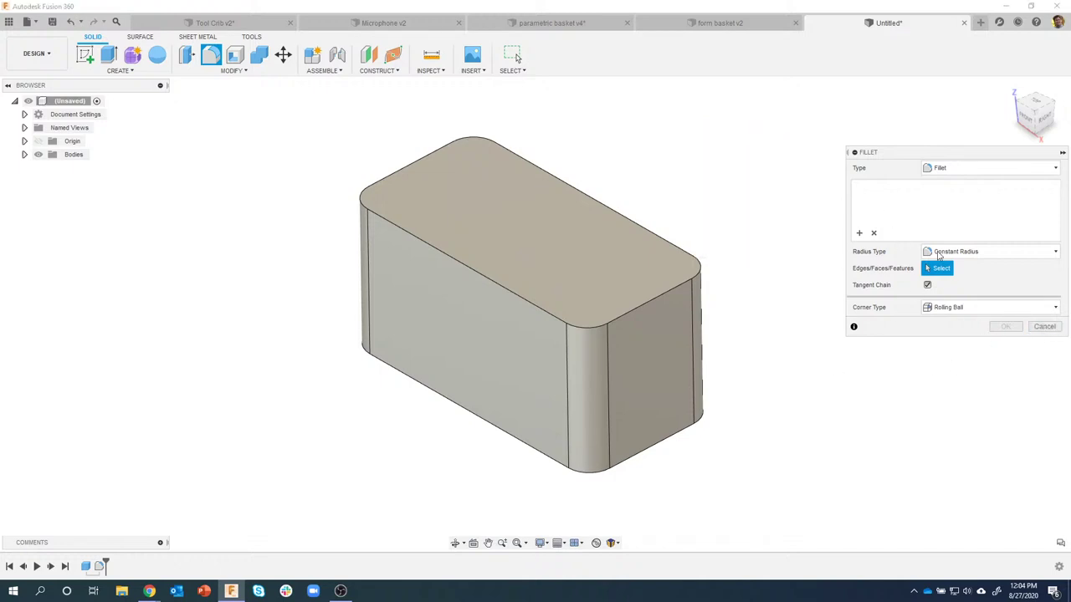
click(1043, 327)
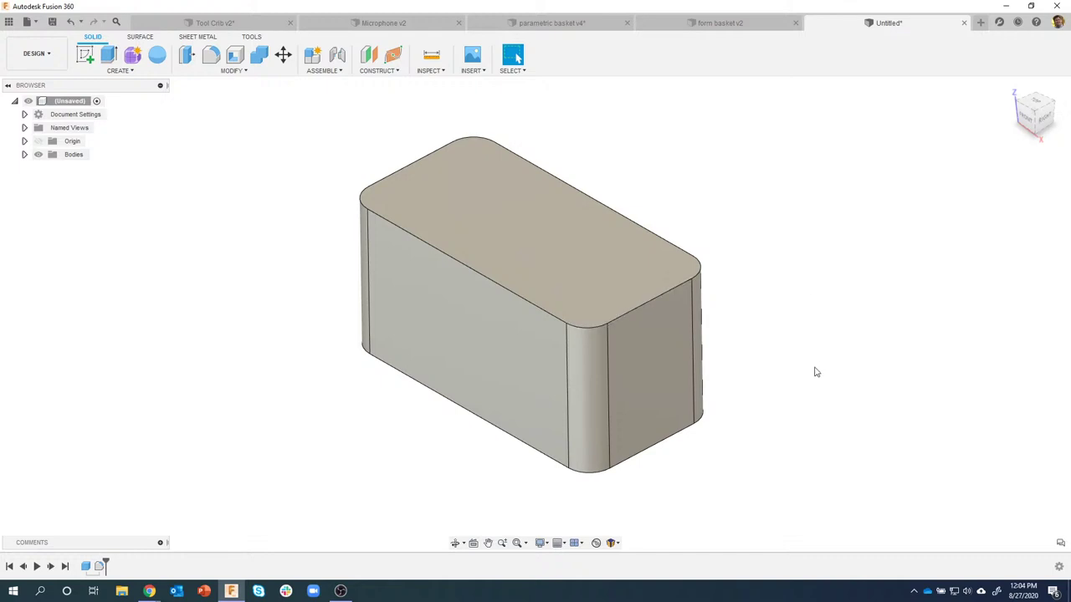
Fillet the entire bottom edge loop of the box with a 0.5 in radius
drag(815, 369, 830, 199)
right_drag(830, 199, 830, 198)
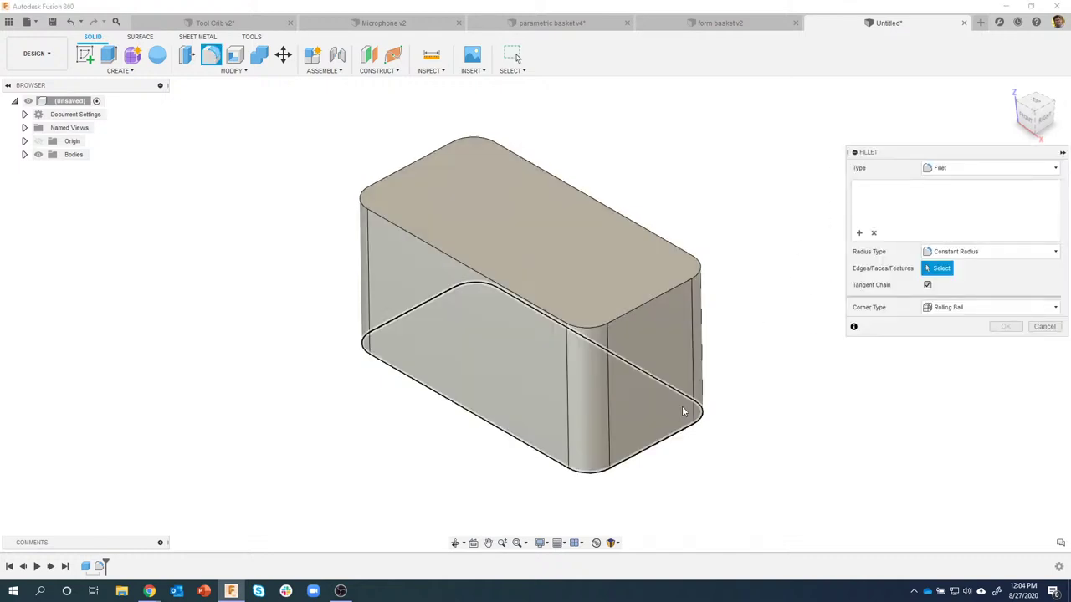
click(674, 443)
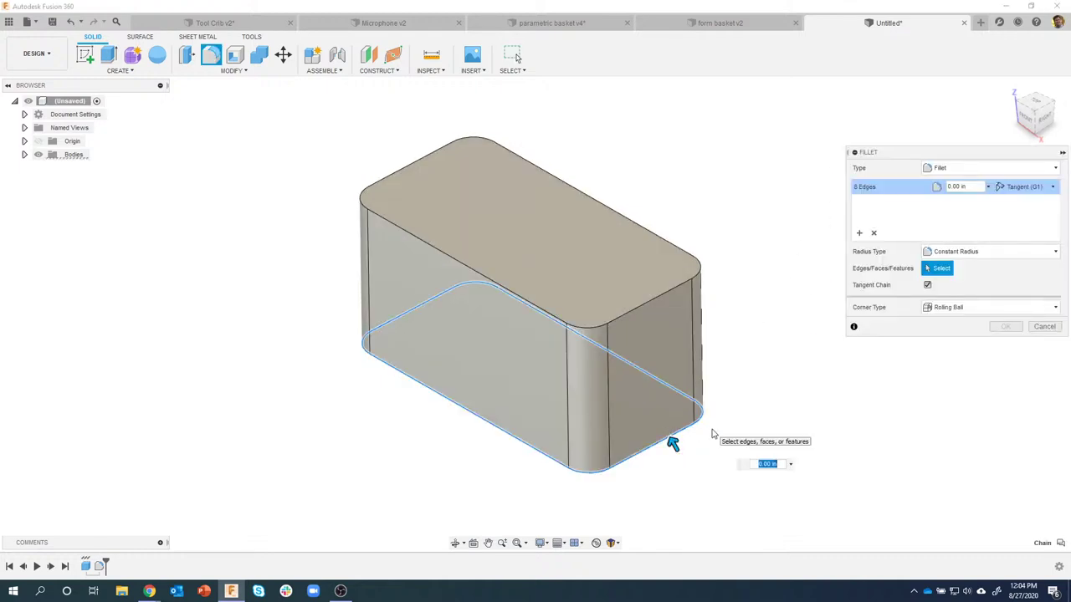
key(BackSpace)
text(5)
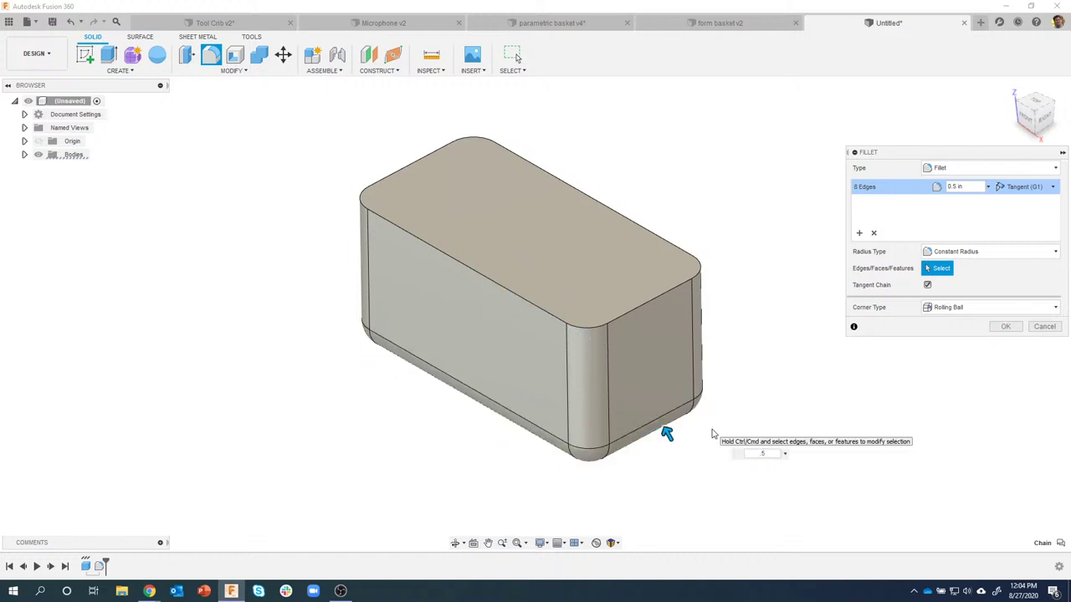
key(Return)
Apply the Brass - Knurled appearance from the Metal, Brass library to the whole box body
shift+middle_drag(710, 432, 804, 340)
key(F6)
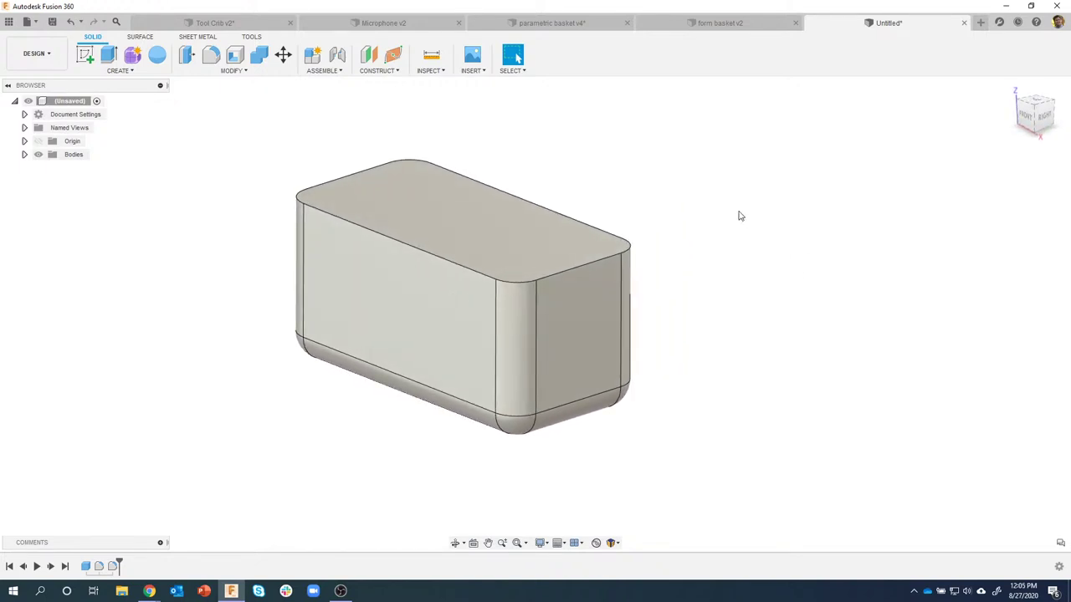
key(a)
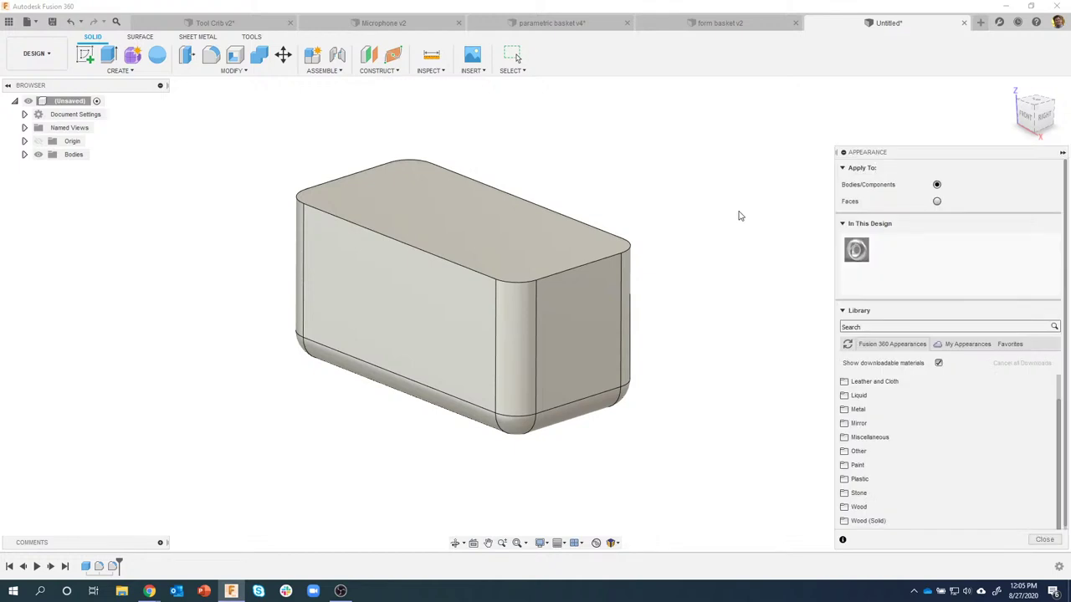
click(132, 72)
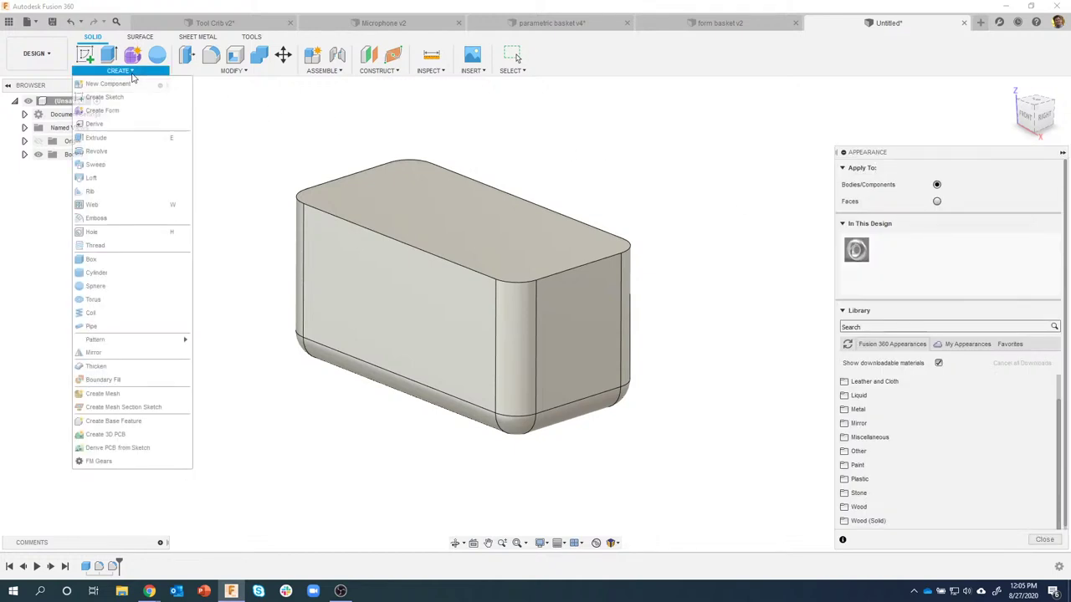
mouse_move(184, 76)
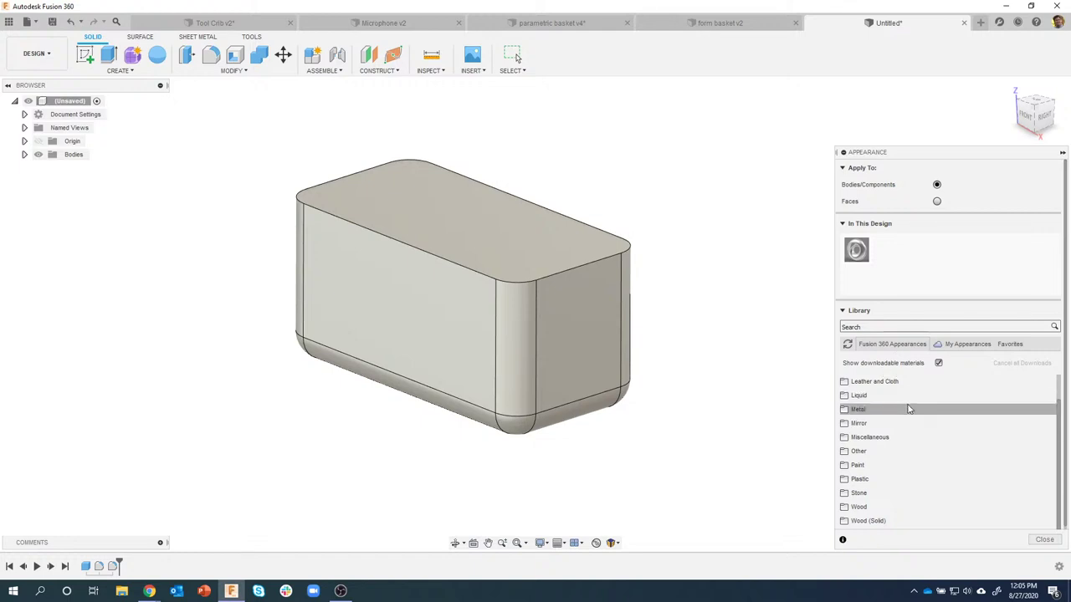
scroll(908, 410, down, 2)
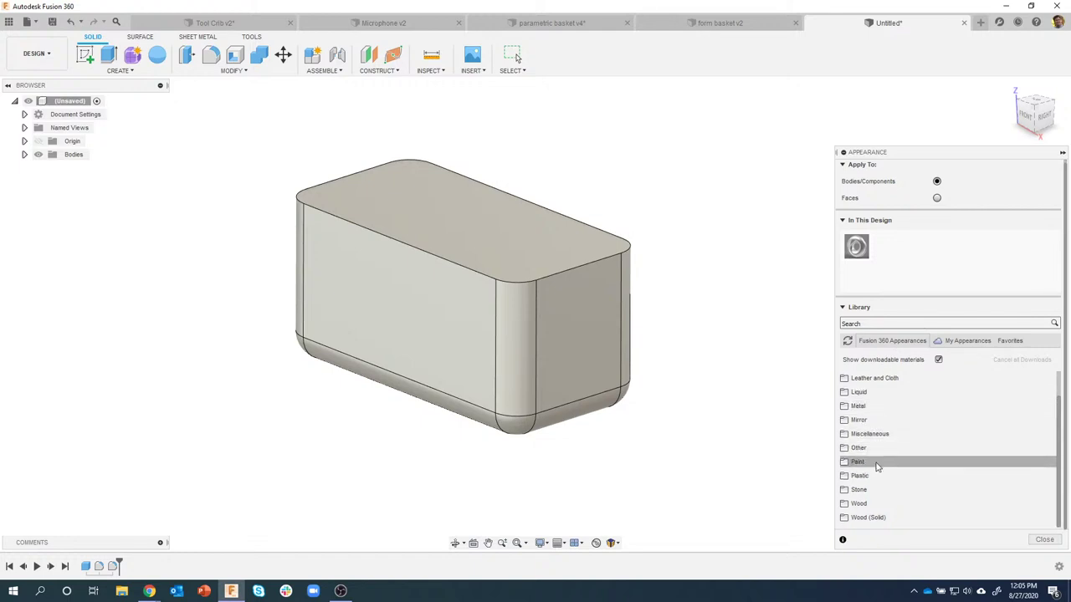
click(866, 408)
click(866, 408)
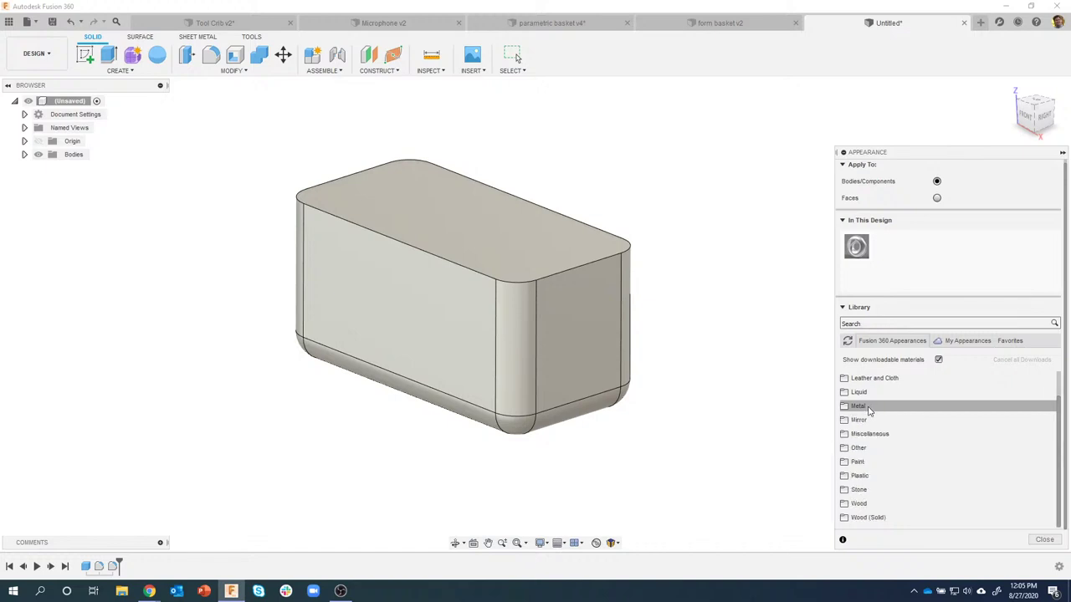
click(868, 408)
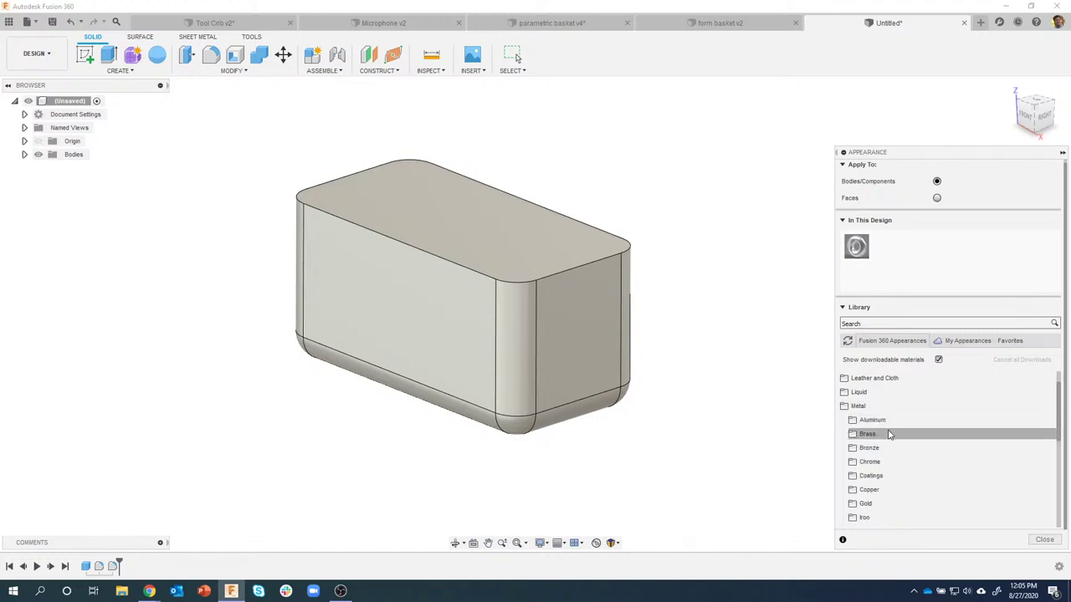
click(889, 435)
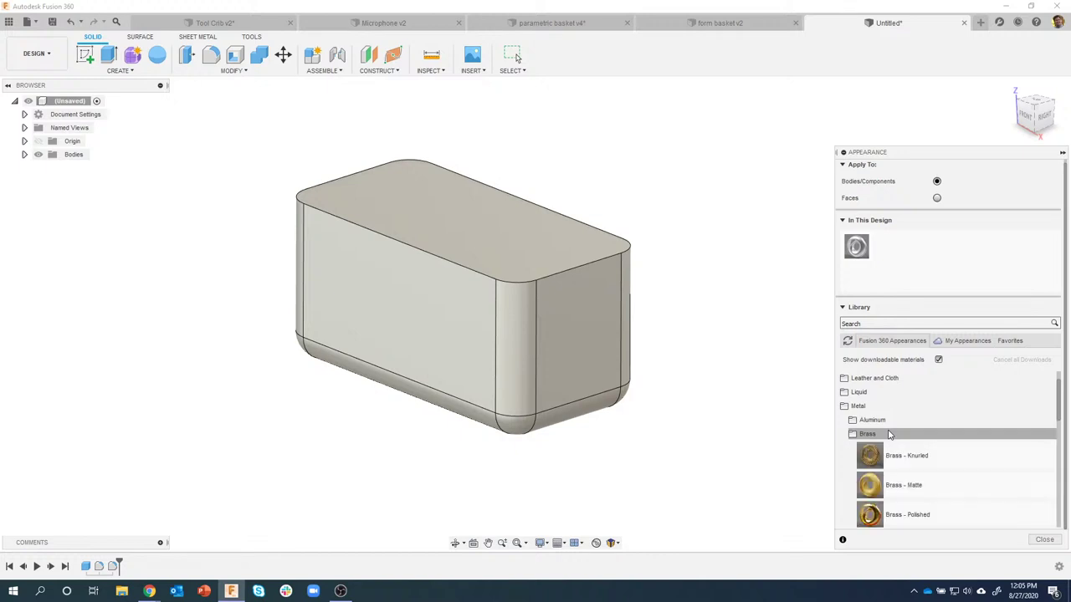
scroll(940, 440, down, 1)
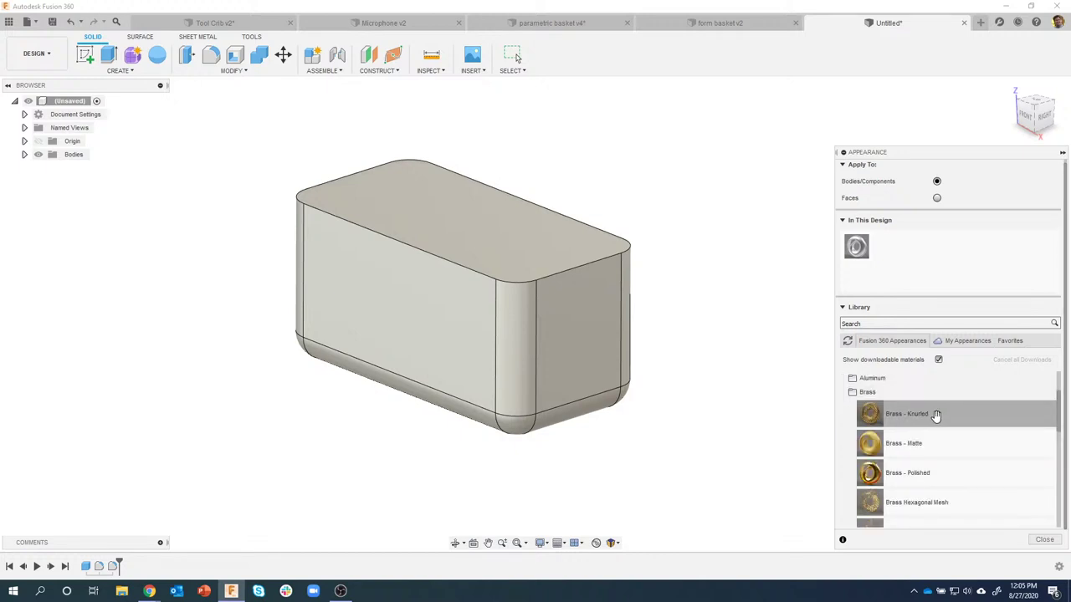
drag(936, 416, 586, 332)
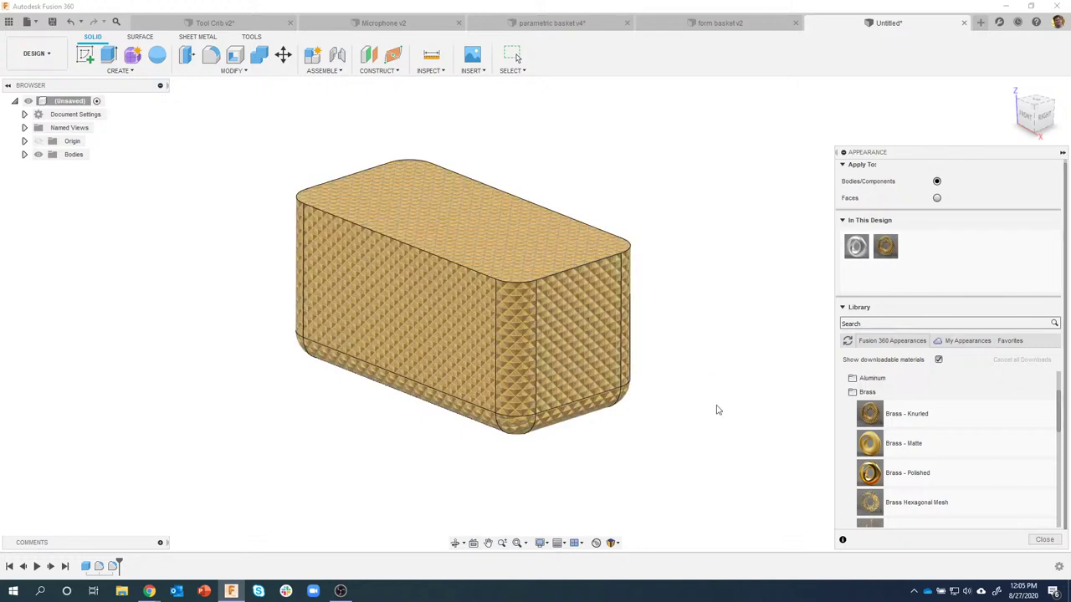
shift+middle_drag(717, 410, 799, 327)
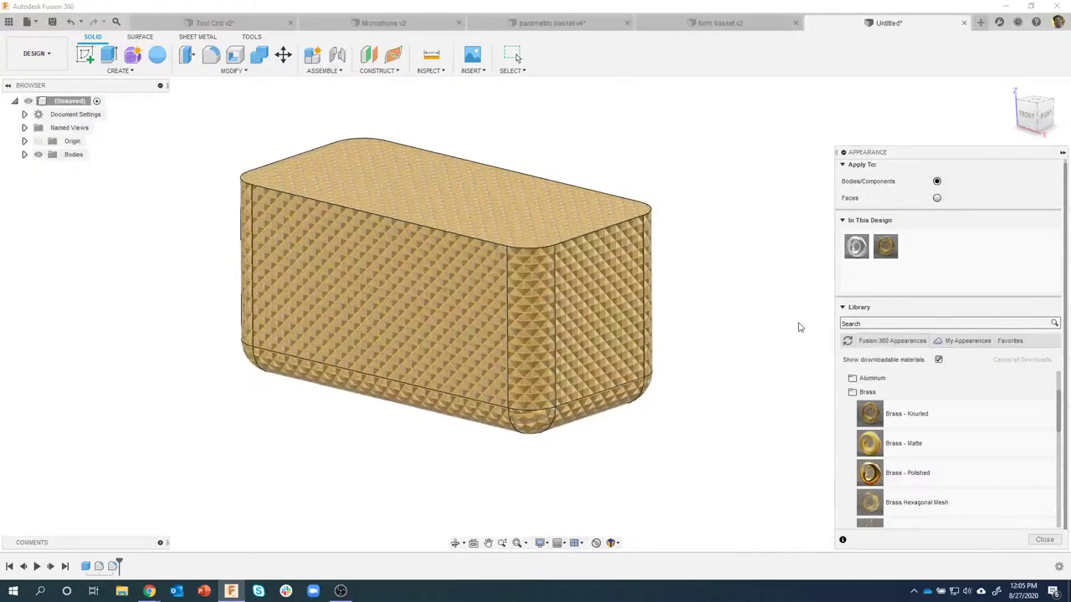
Try the Brass - Polished and Brass Hexagonal Mesh appearances on the box body
drag(870, 472, 619, 351)
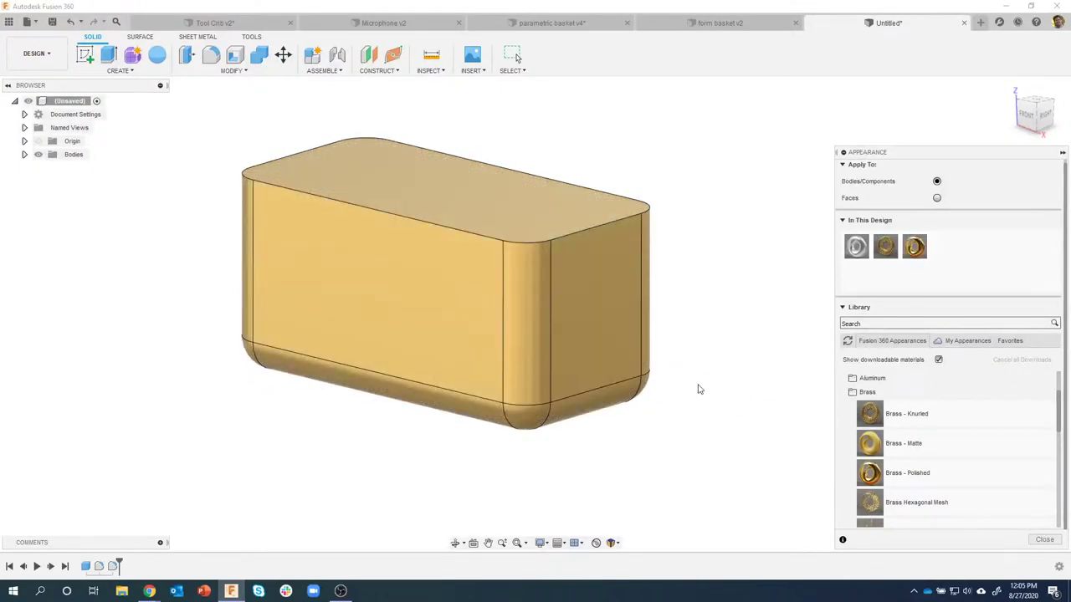
shift+middle_drag(698, 389, 820, 423)
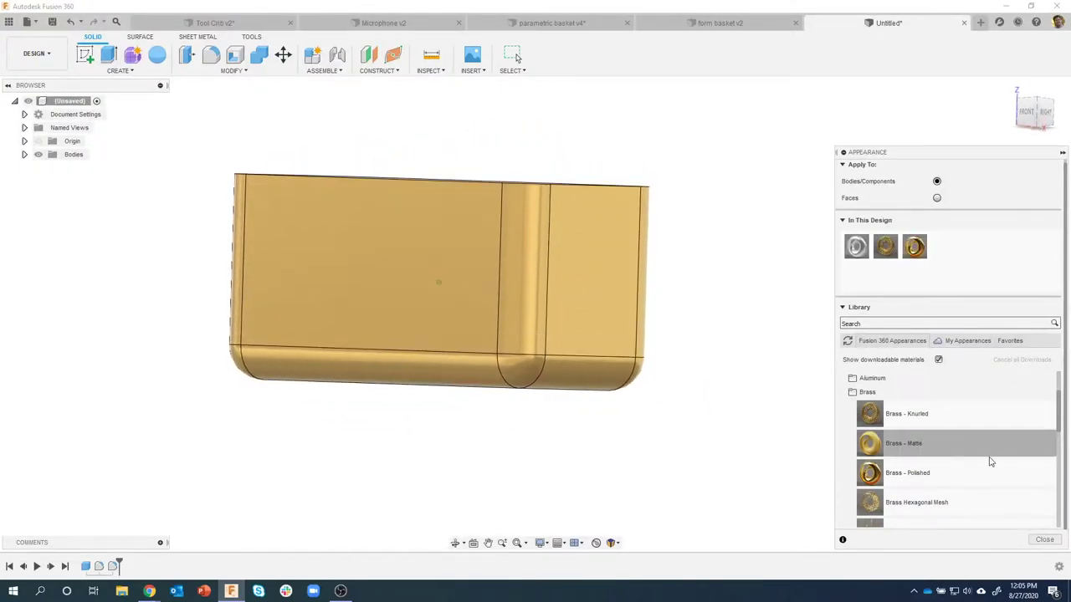
scroll(991, 462, down, 2)
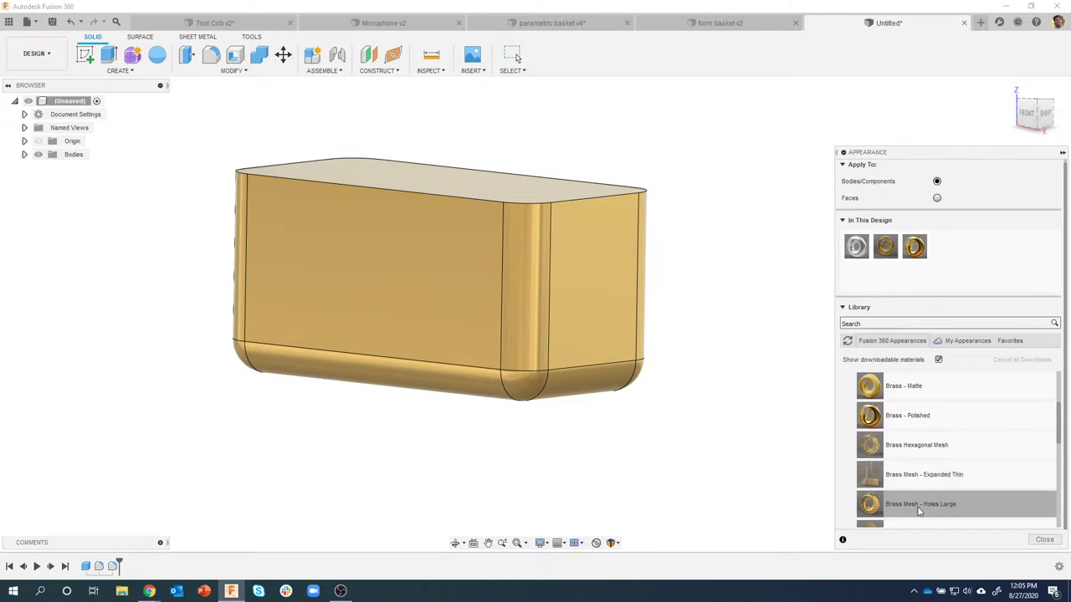
scroll(954, 443, down, 3)
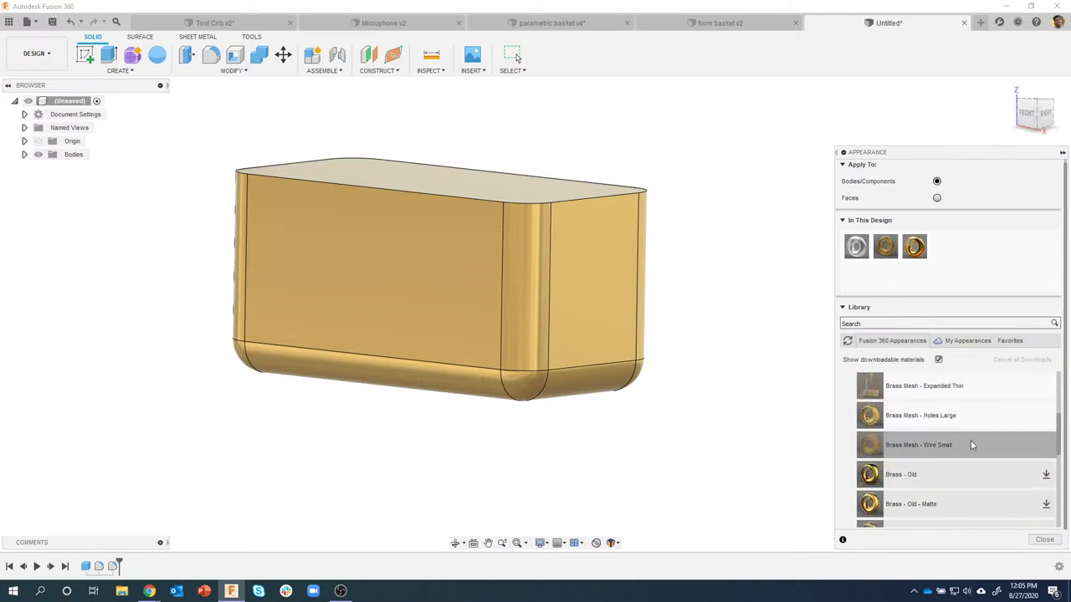
scroll(966, 410, up, 3)
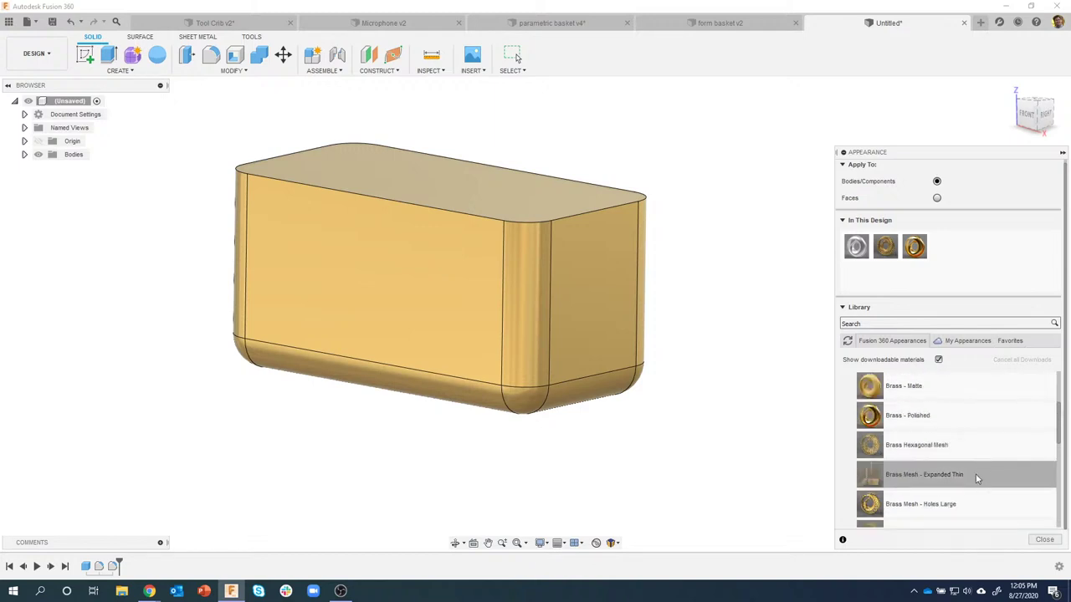
drag(939, 452, 528, 321)
shift+middle_drag(649, 430, 725, 440)
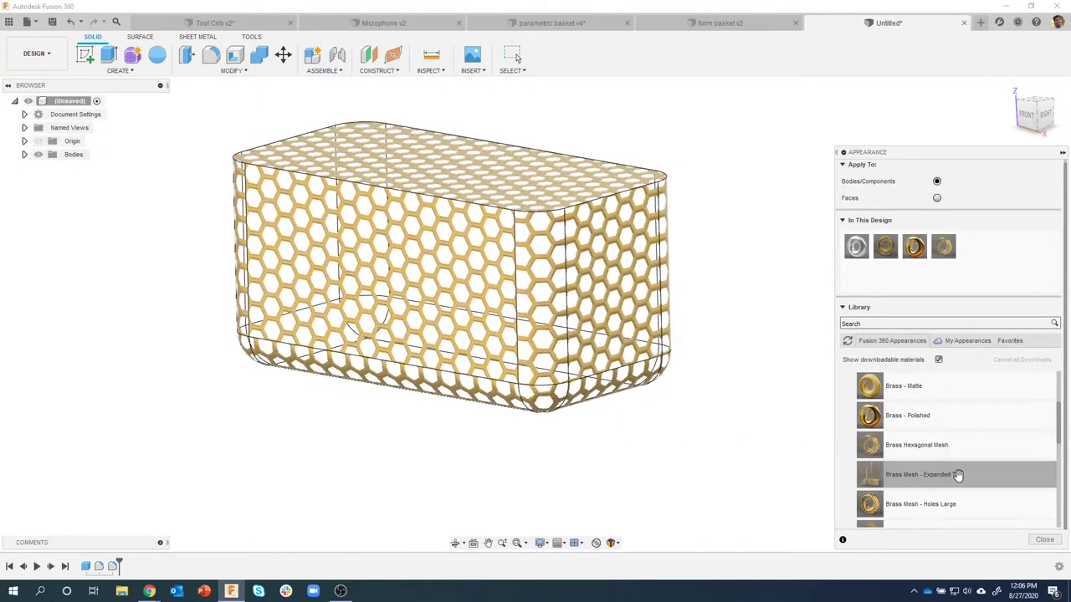
Apply the Brass Mesh - Wire Small appearance to the whole box body and close the appearance settings
scroll(960, 475, down, 3)
drag(971, 446, 562, 276)
drag(480, 262, 481, 266)
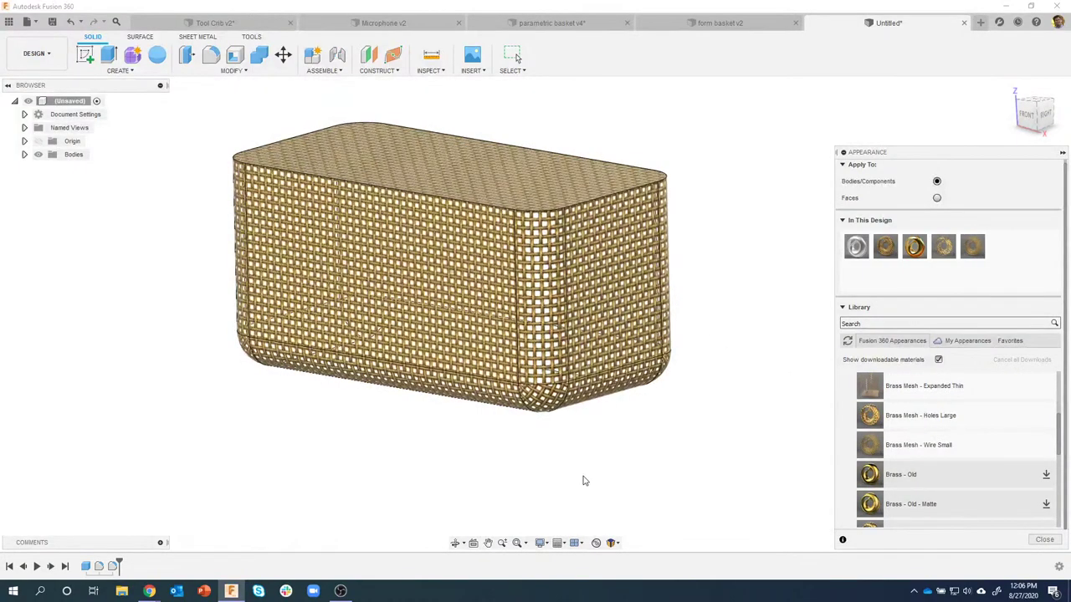
shift+middle_drag(585, 480, 524, 495)
scroll(388, 476, up, 5)
shift+middle_drag(379, 473, 587, 365)
scroll(378, 470, down, 2)
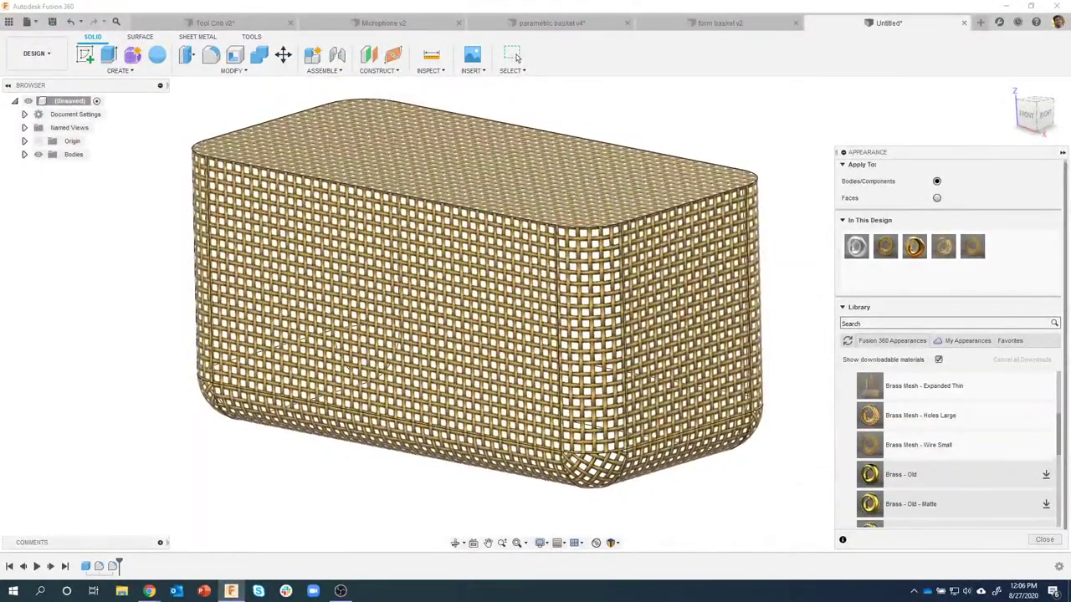
click(1044, 540)
scroll(820, 308, down, 1)
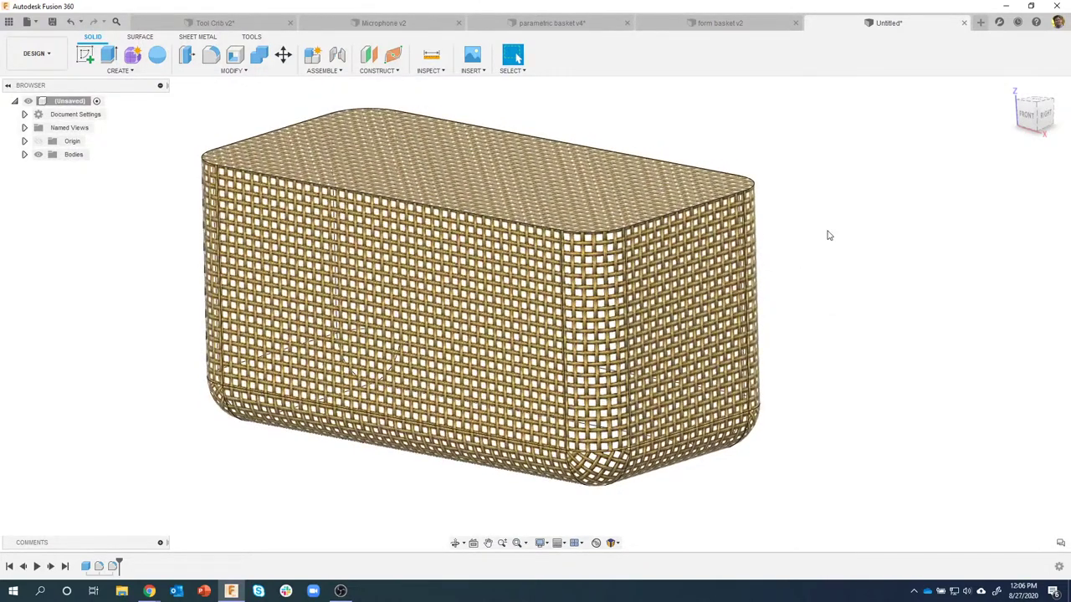
Delete the unused Brass Hexagonal Mesh and Brass - Knurled appearances from the design
key(a)
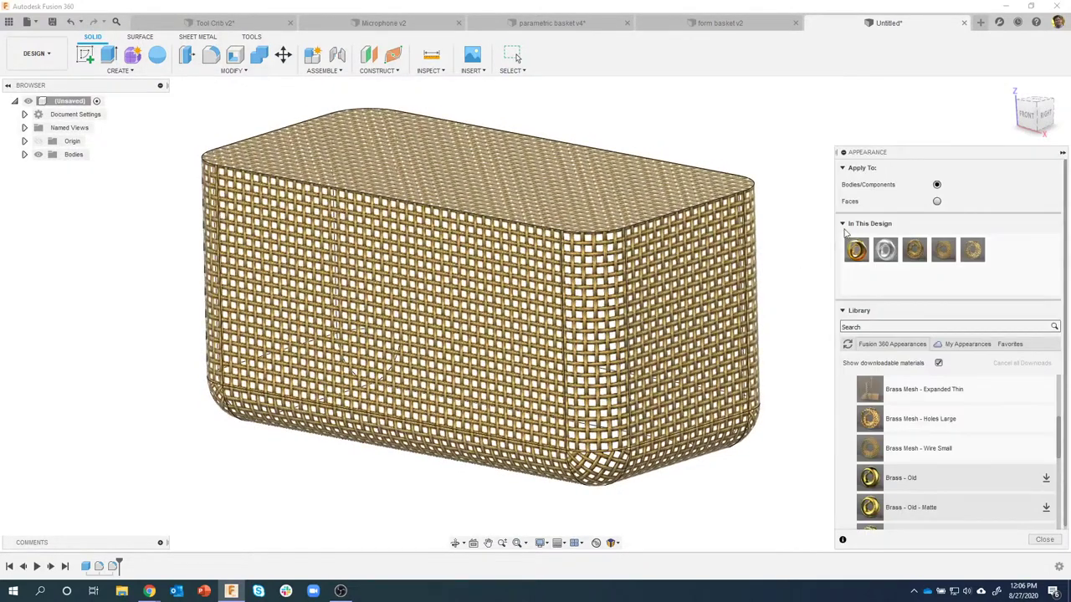
right_click(971, 247)
click(987, 278)
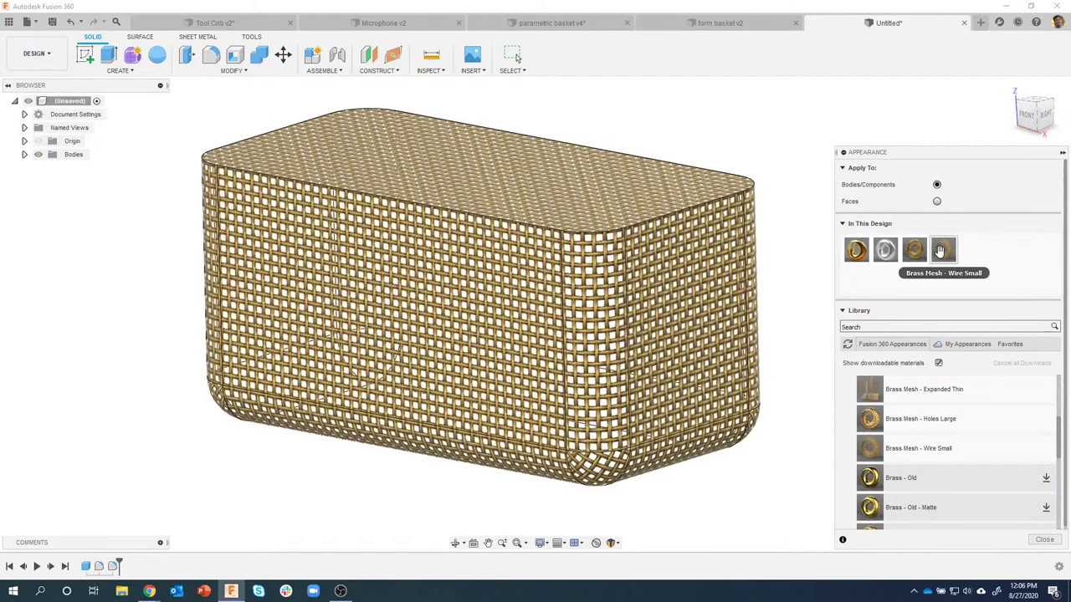
right_click(917, 250)
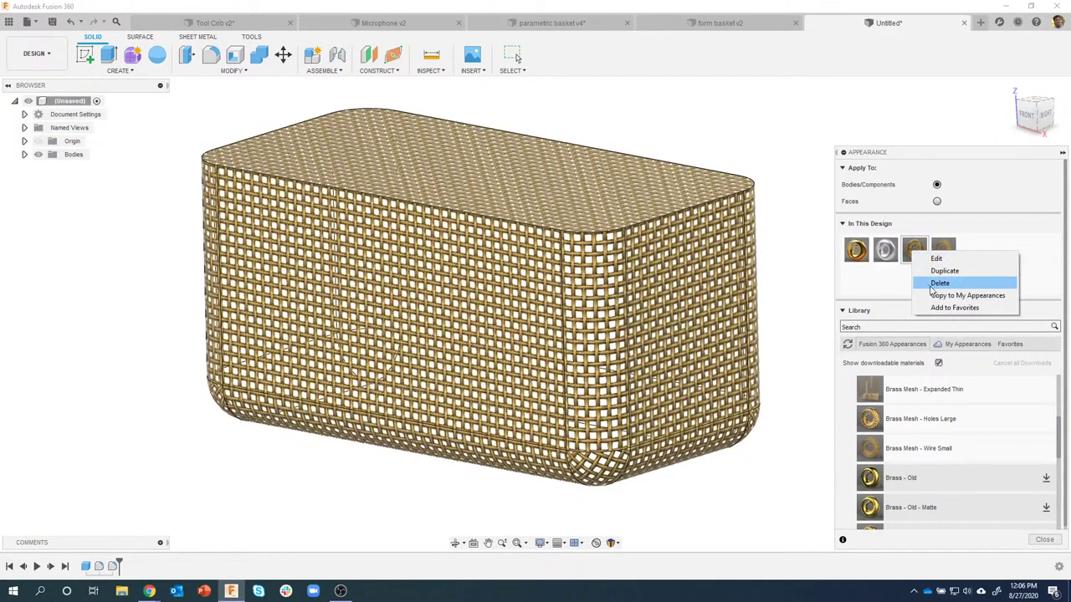
click(933, 282)
Edit the Brass Mesh - Wire Small appearance in this design and set its scale to 90
right_click(913, 251)
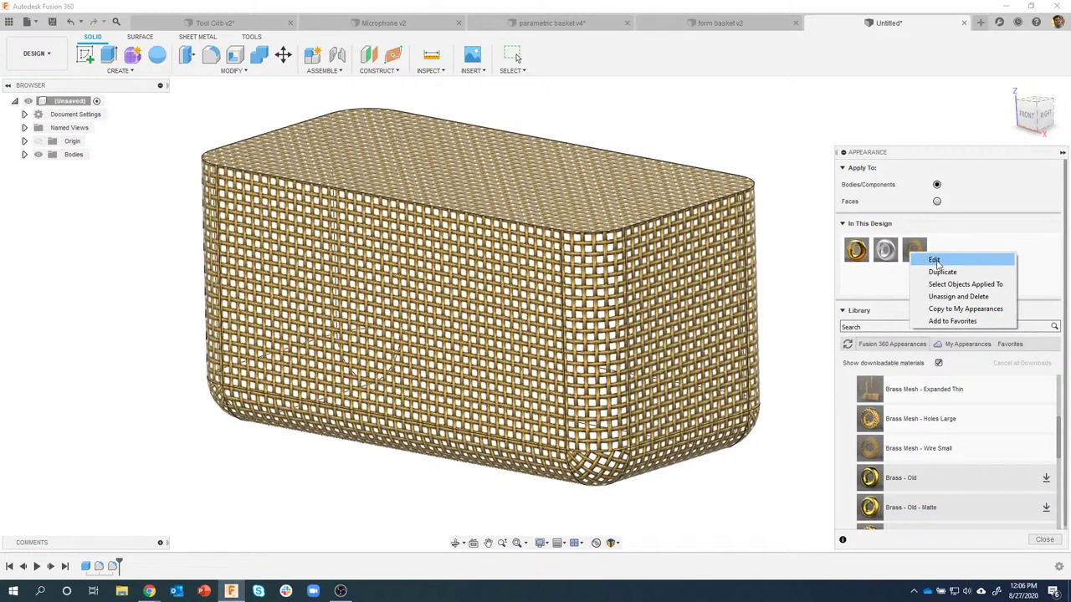
click(934, 260)
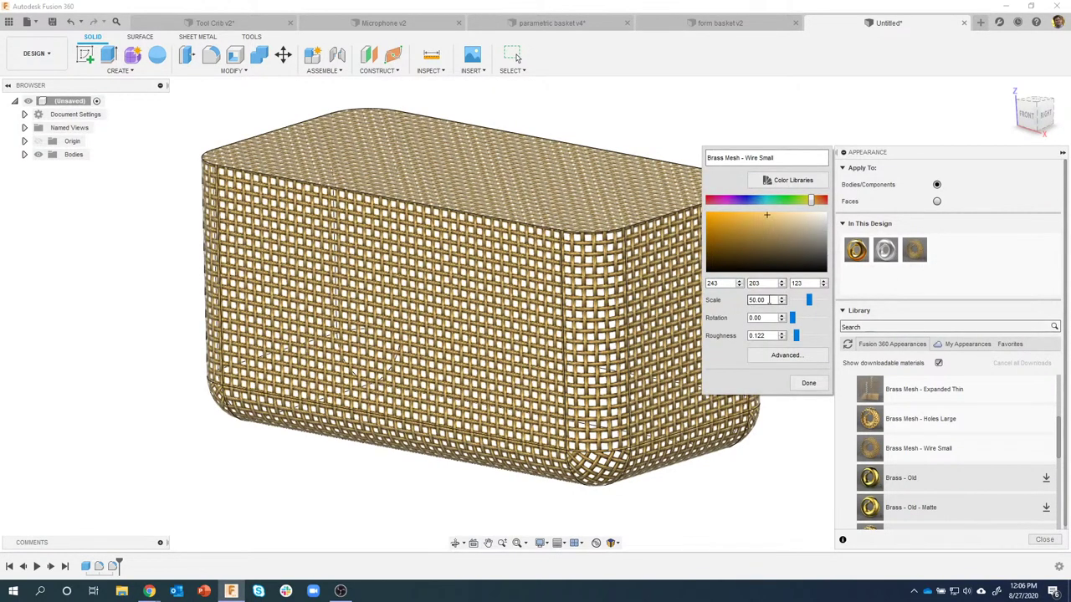
click(752, 301)
click(782, 299)
click(782, 299)
click(782, 299)
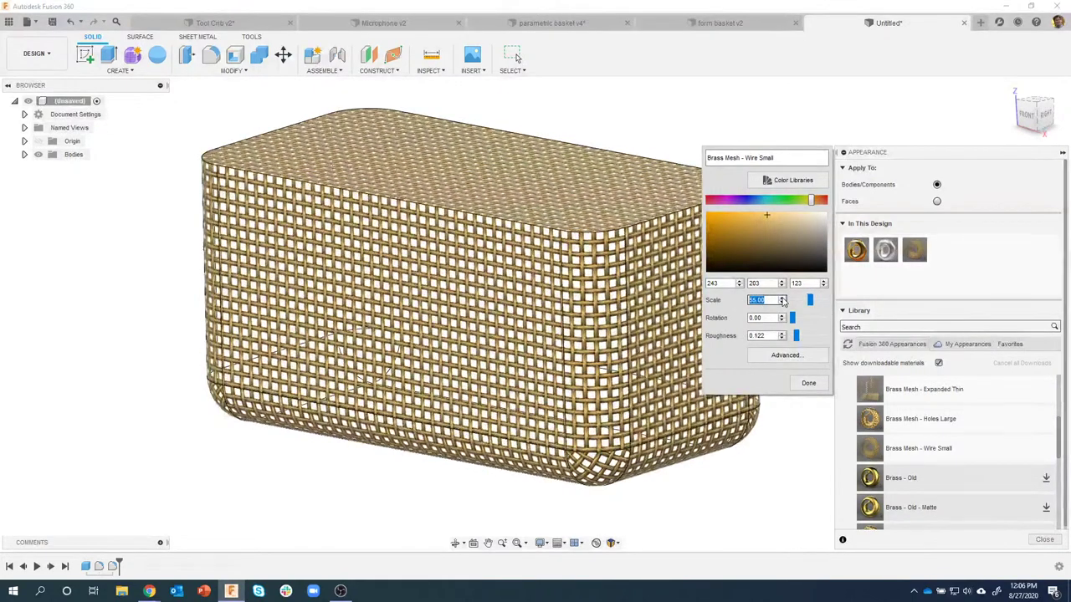
click(782, 298)
click(782, 299)
click(783, 299)
click(782, 298)
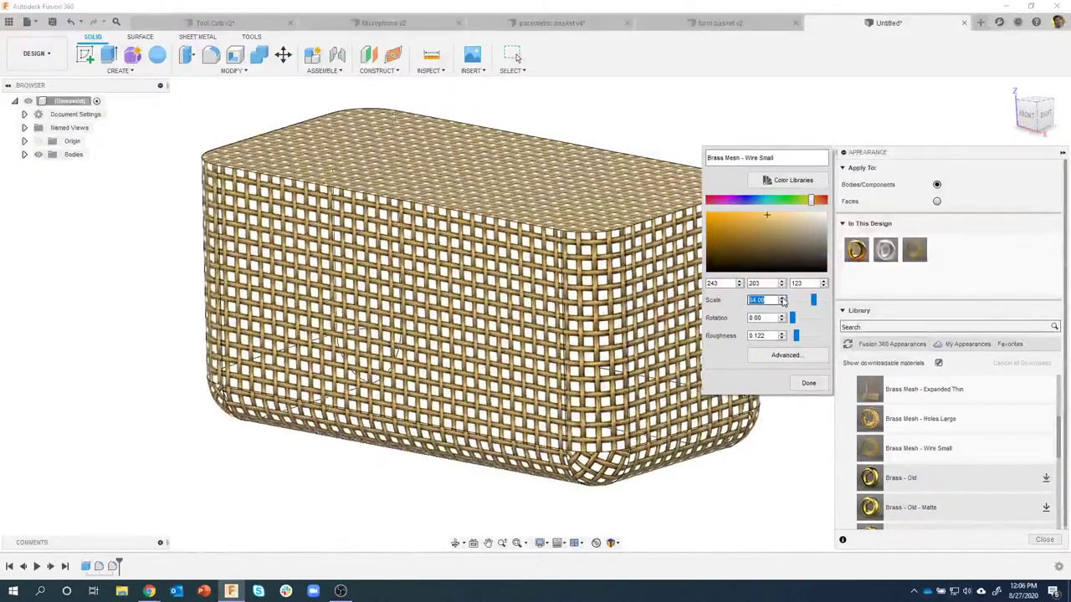
click(782, 299)
click(782, 299)
click(782, 299)
click(782, 299)
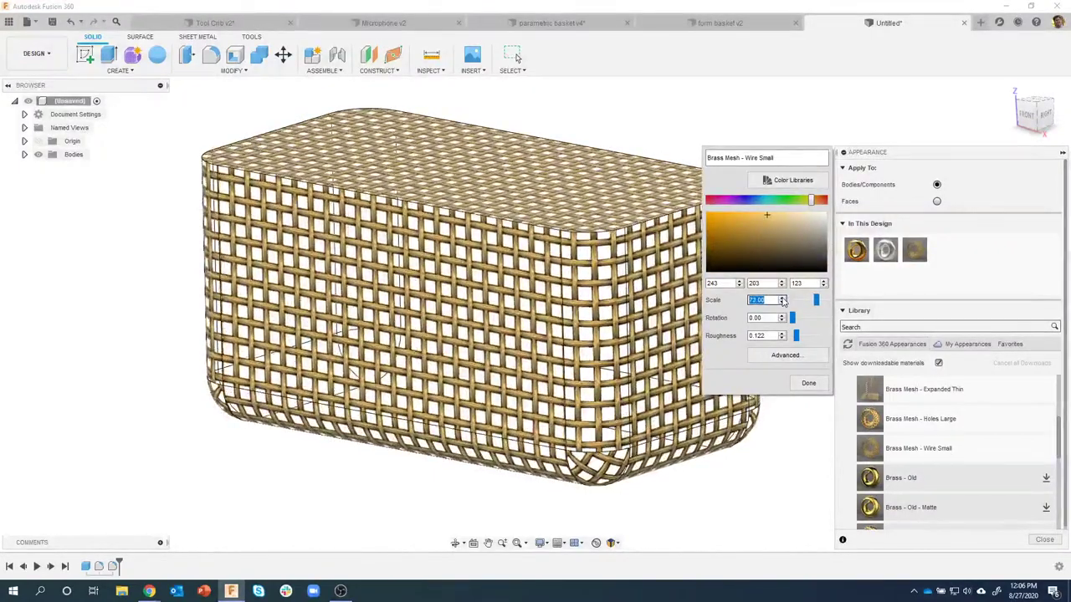
click(782, 299)
click(782, 299)
click(782, 298)
click(782, 299)
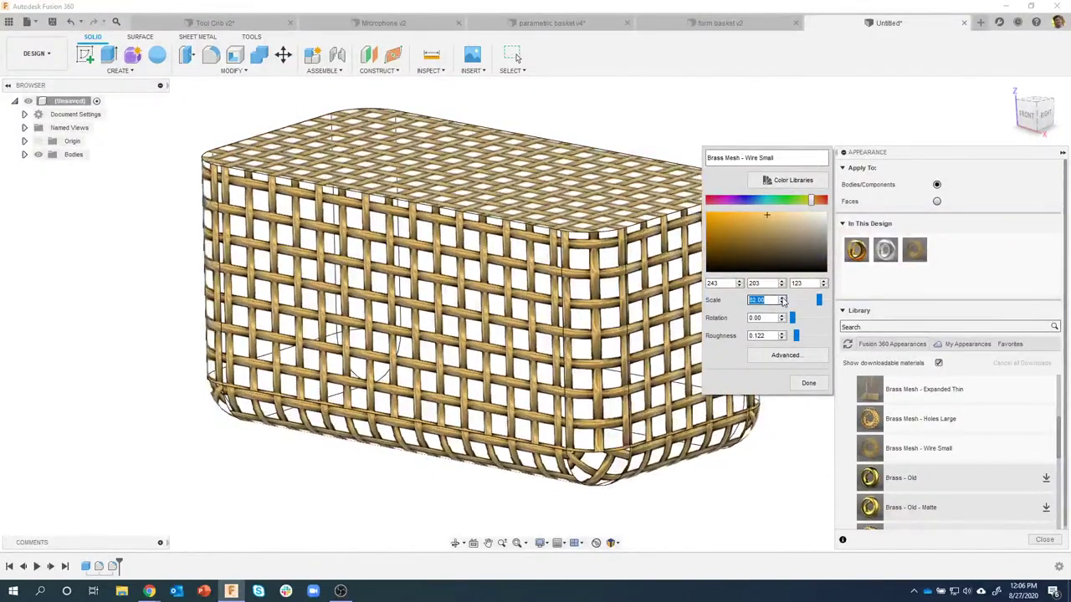
click(782, 299)
click(782, 299)
click(782, 298)
click(782, 298)
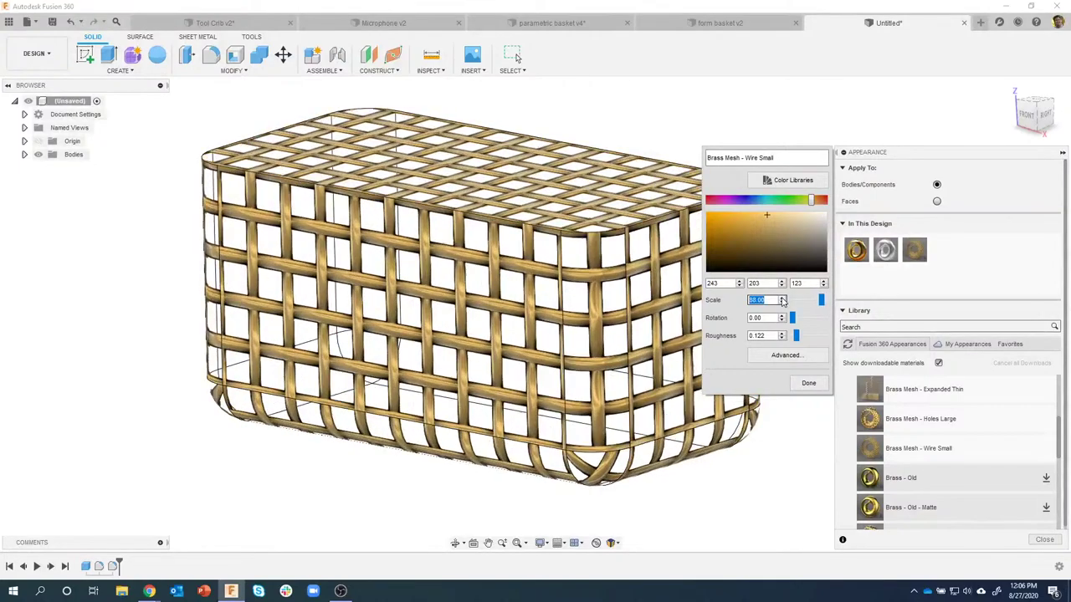
click(782, 299)
click(782, 298)
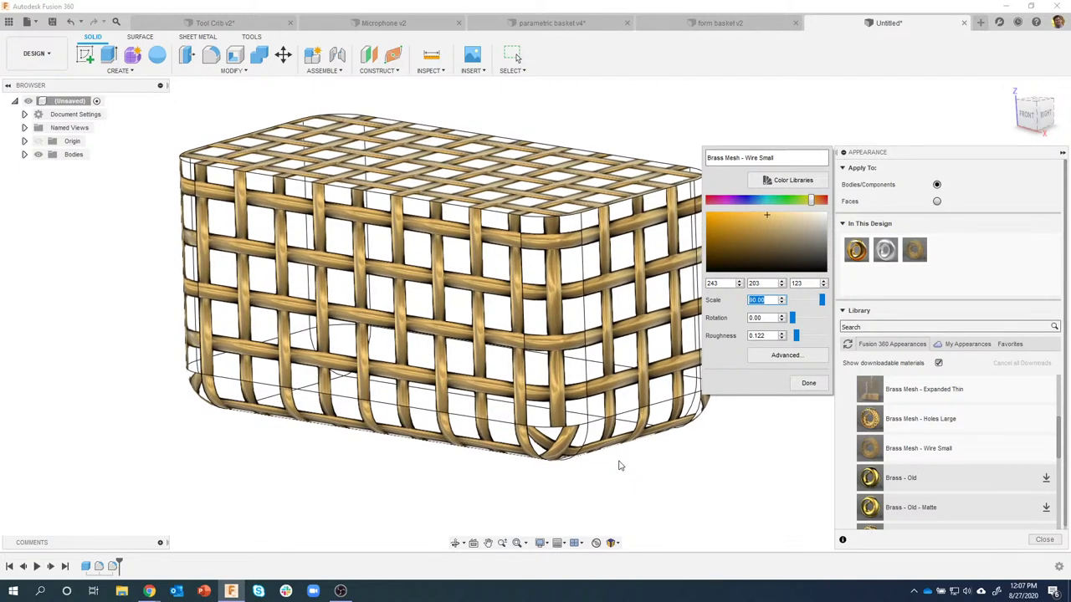
shift+middle_drag(618, 462, 686, 473)
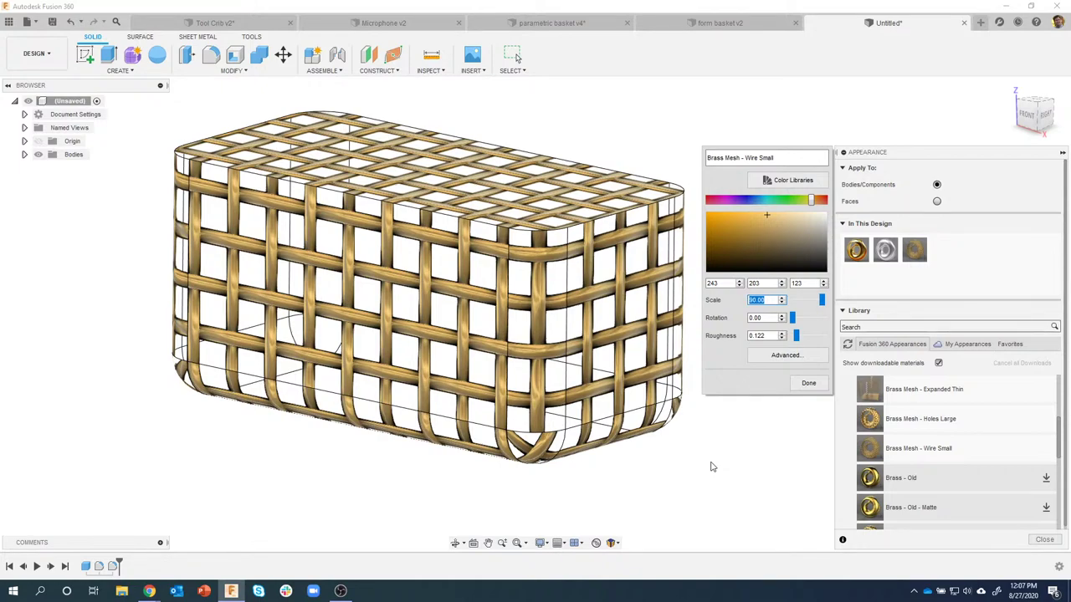
shift+middle_drag(670, 323, 656, 405)
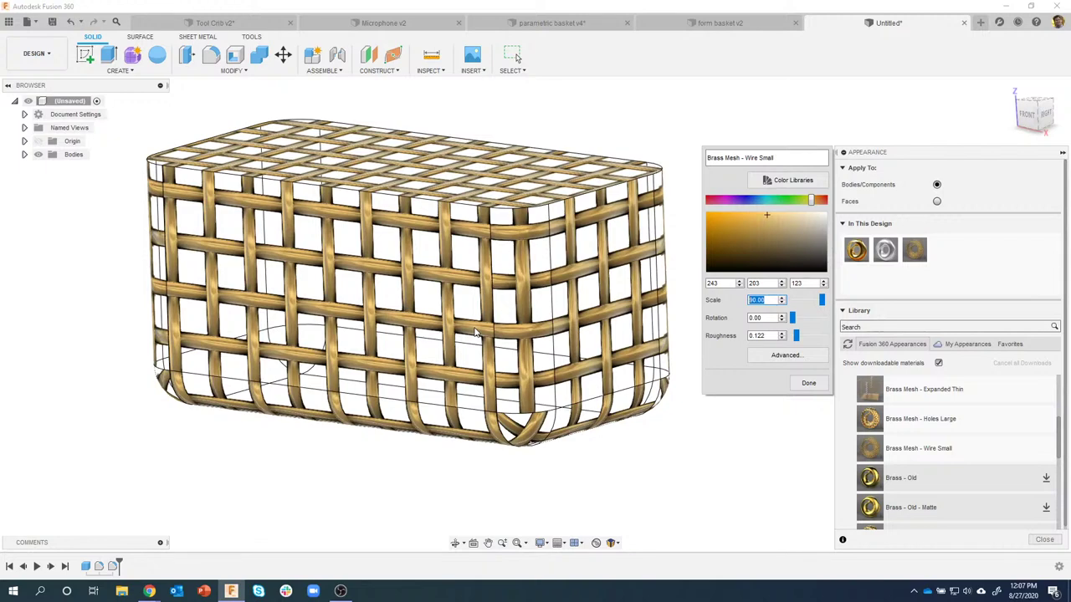
shift+middle_drag(539, 230, 428, 225)
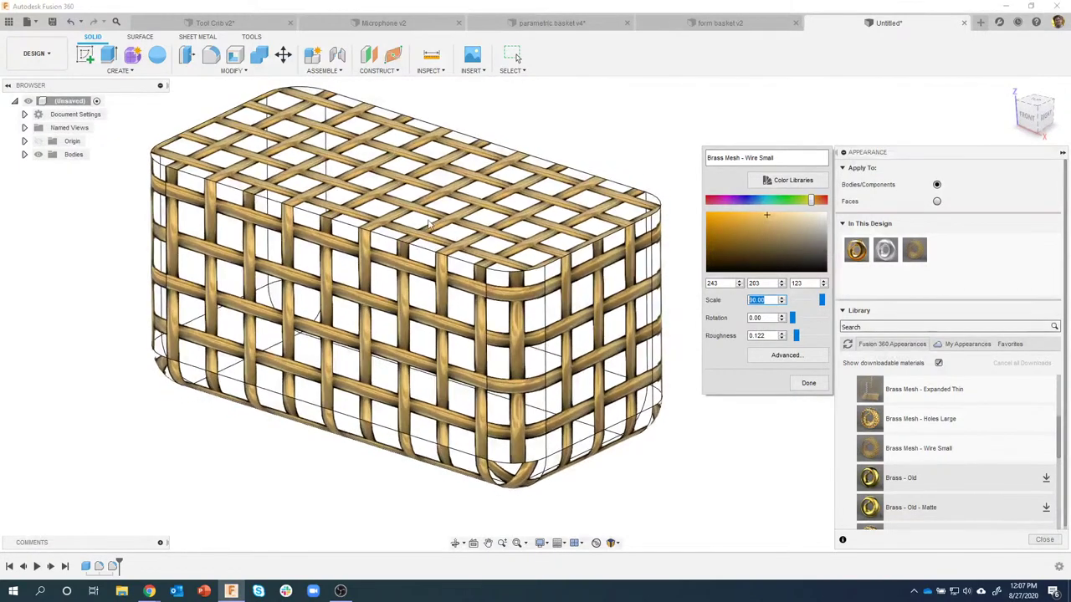
click(808, 383)
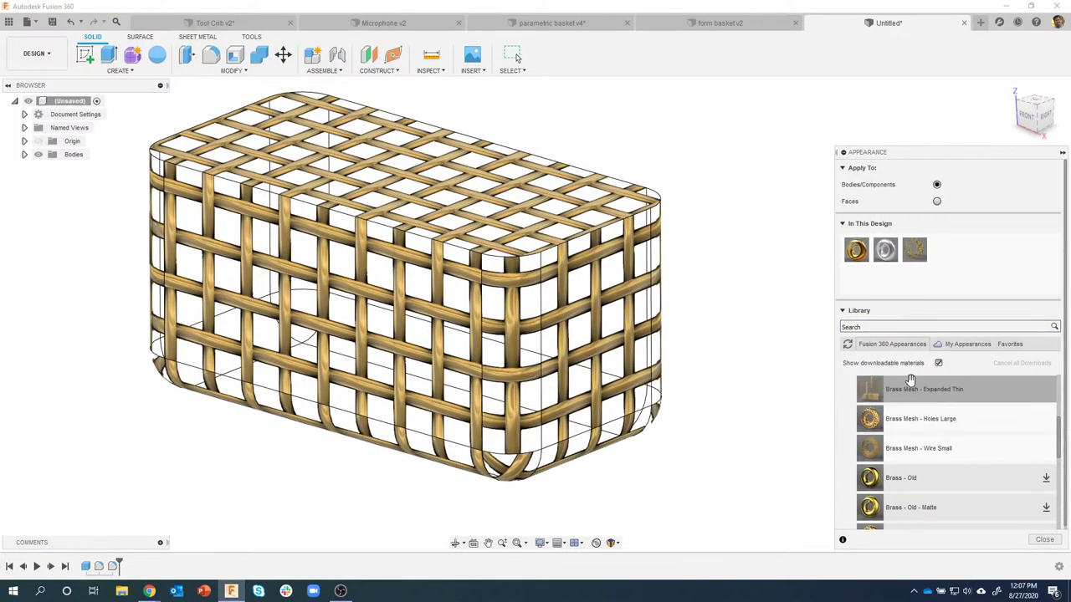
Search the appearance library for "air" and apply the Air appearance to only the top face of the box
click(886, 327)
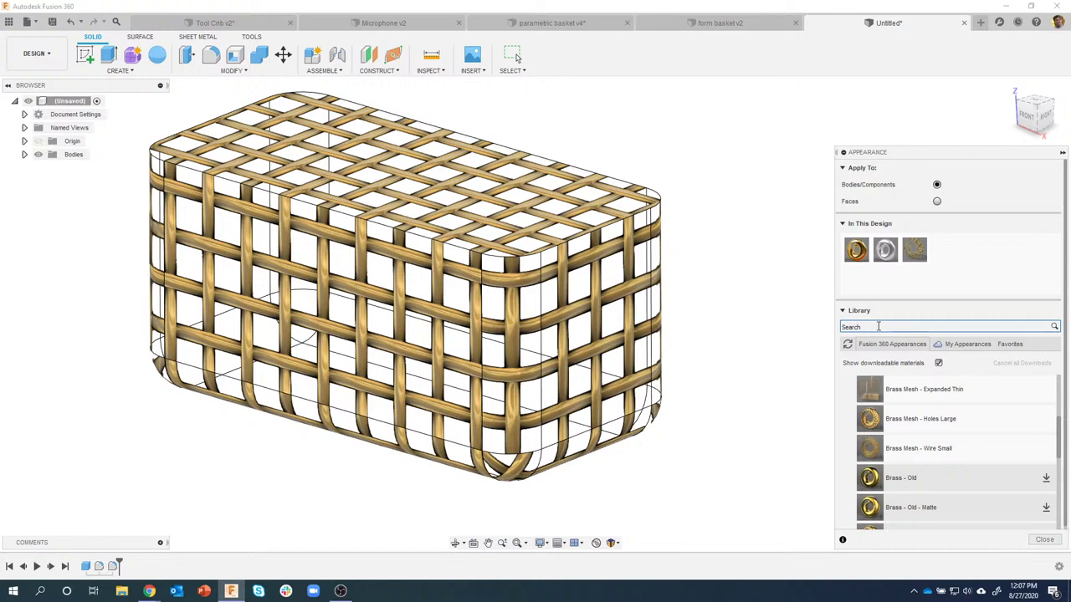
click(879, 327)
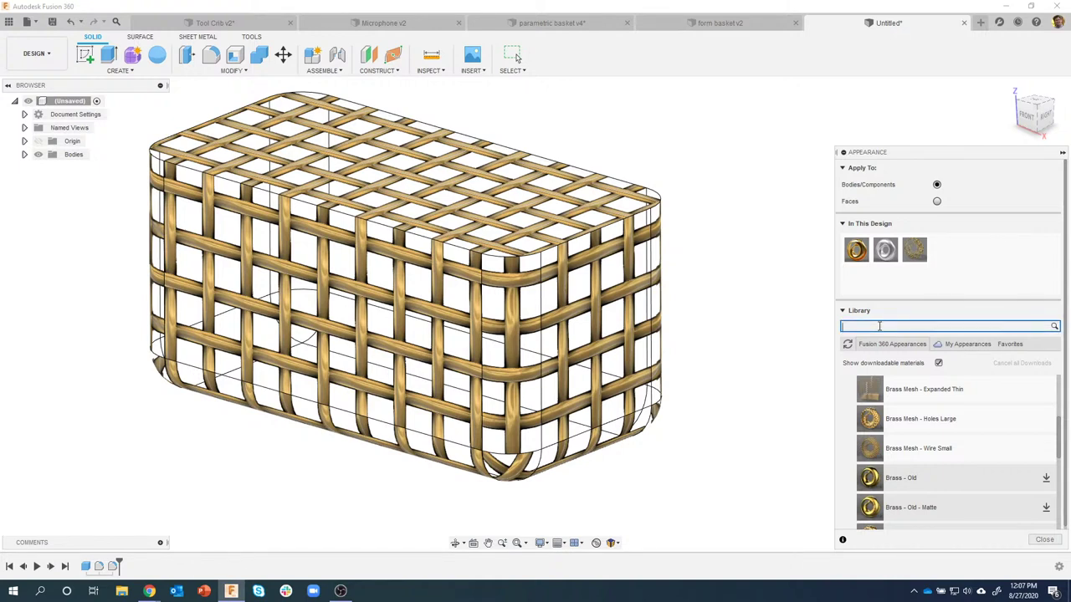
key(Return)
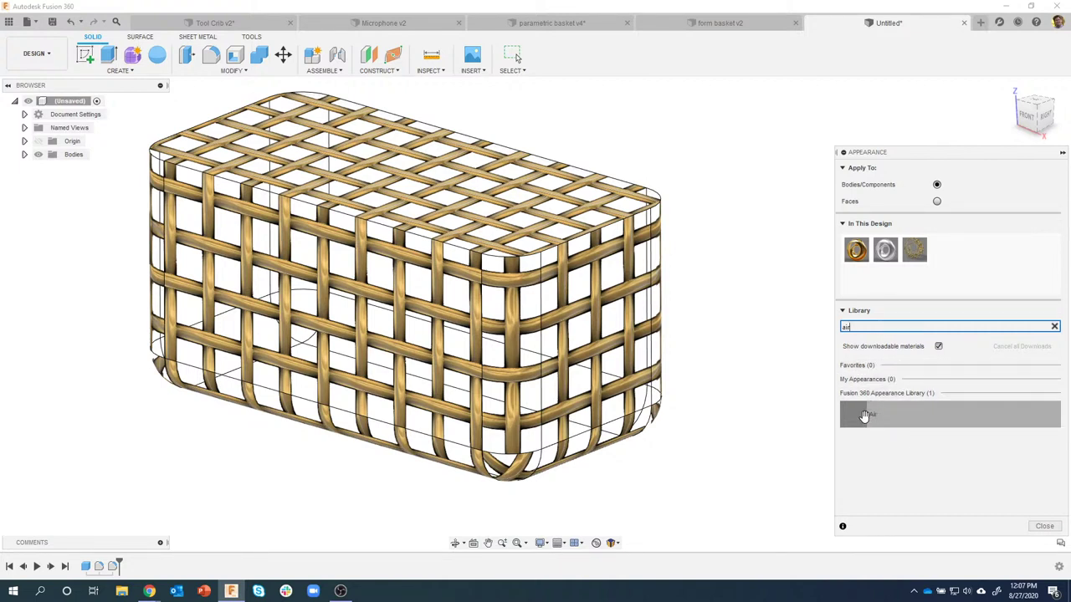
click(936, 202)
drag(853, 413, 512, 214)
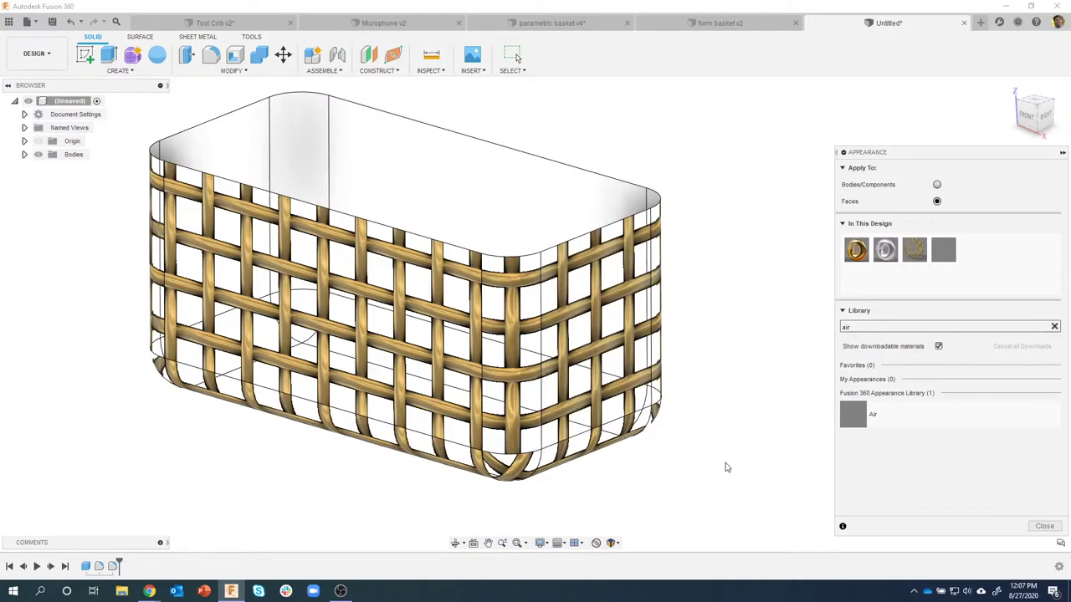
shift+middle_drag(727, 468, 471, 207)
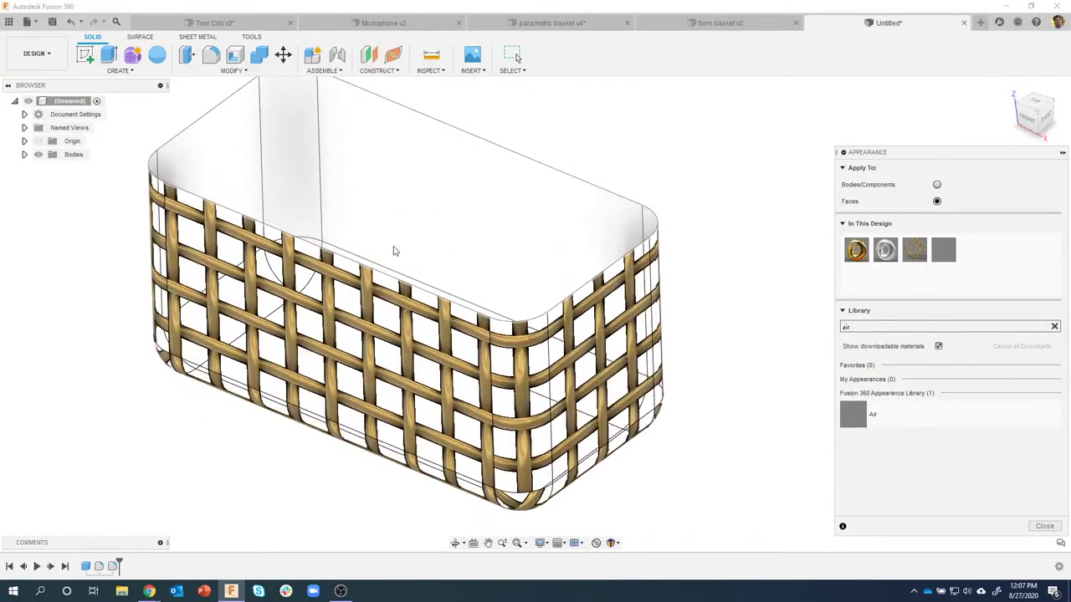
shift+middle_drag(704, 307, 762, 390)
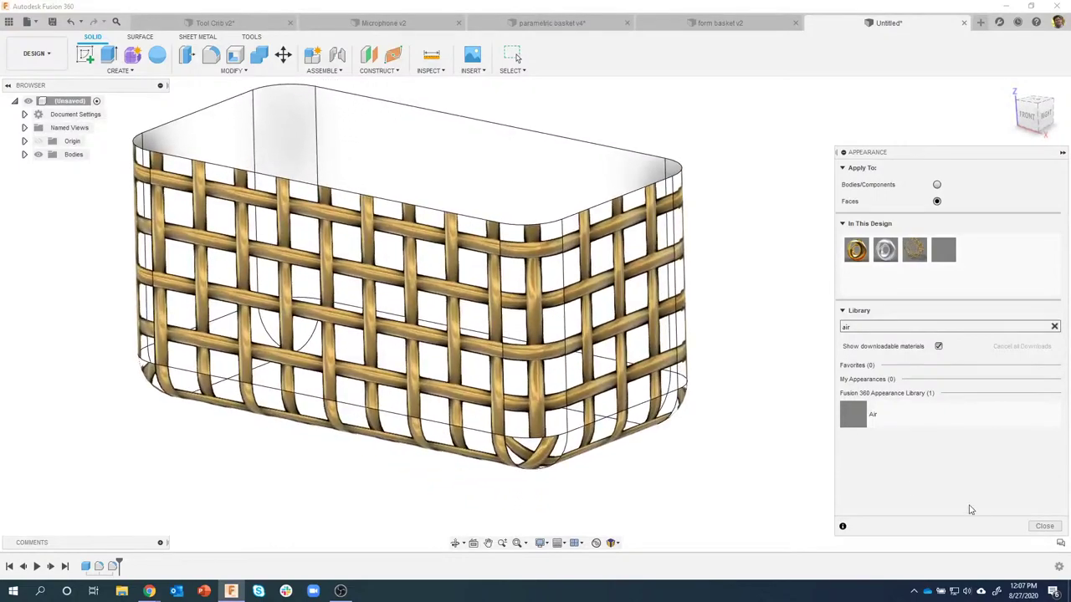
click(1042, 526)
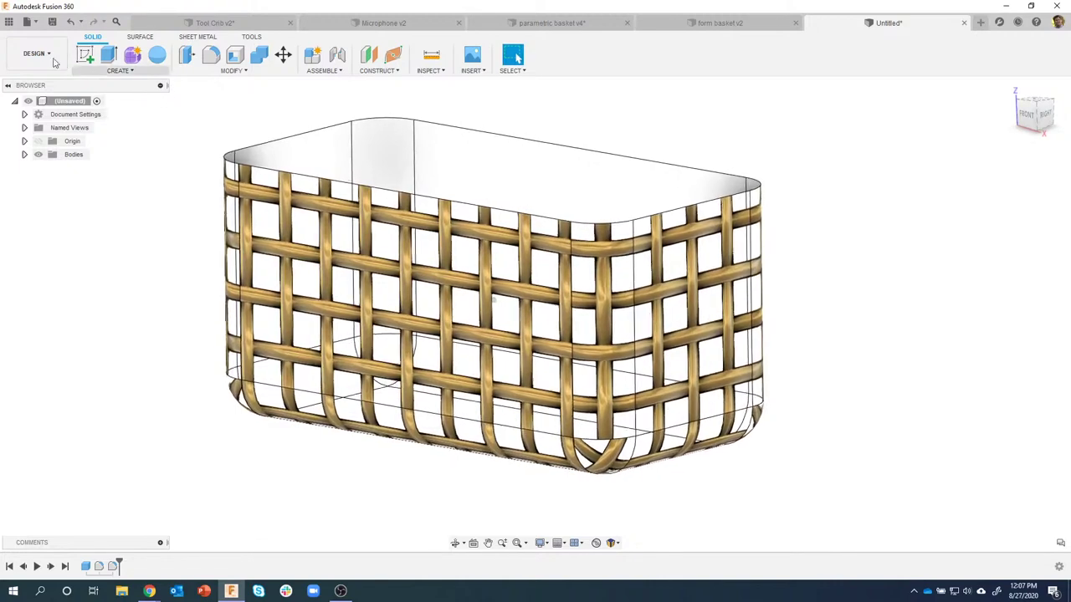
Switch to the Render workspace, run an in-canvas render of the basket, and stop it
click(36, 53)
click(33, 120)
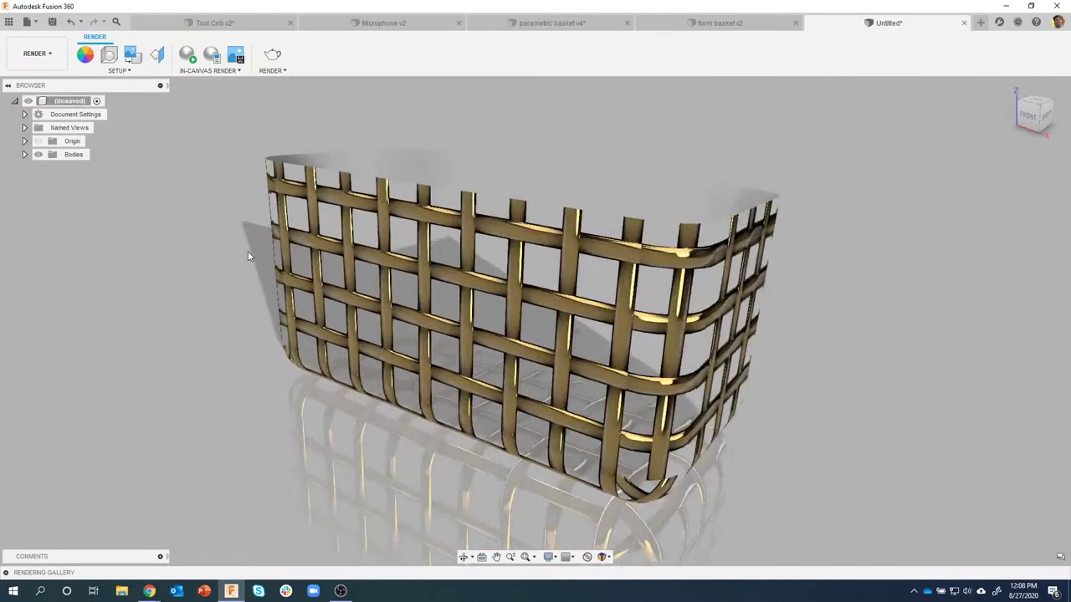
click(186, 57)
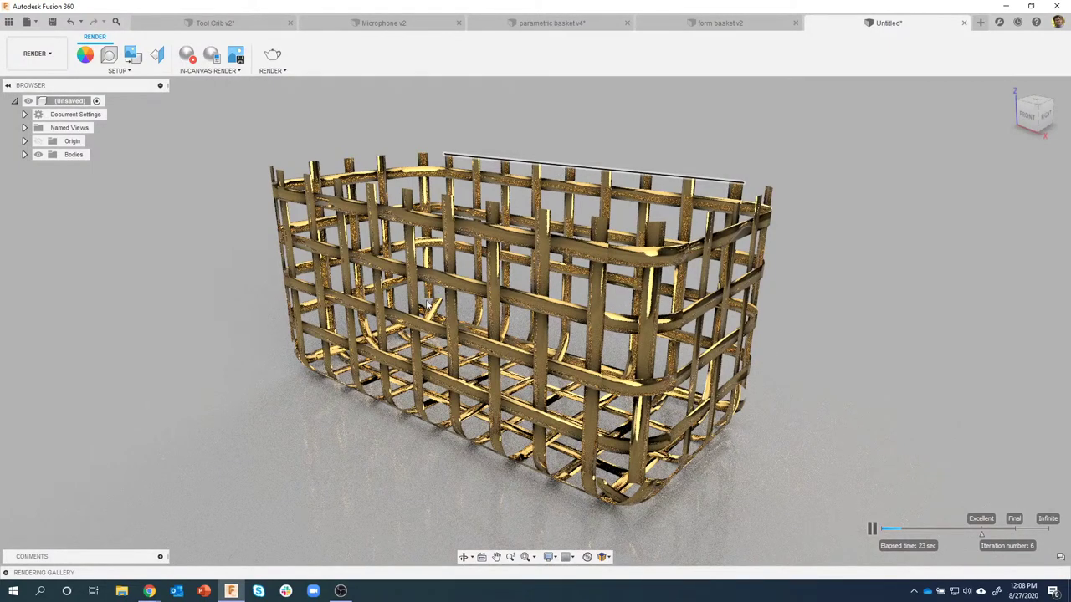
click(187, 55)
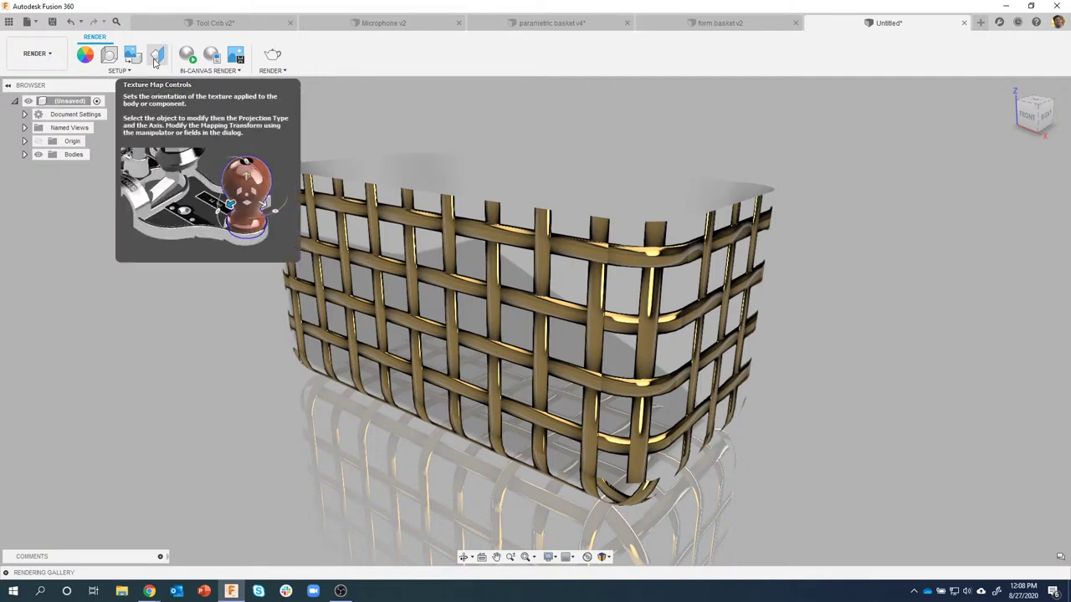
Open the texture map controls for the basket body and set its projection type to Box
click(156, 63)
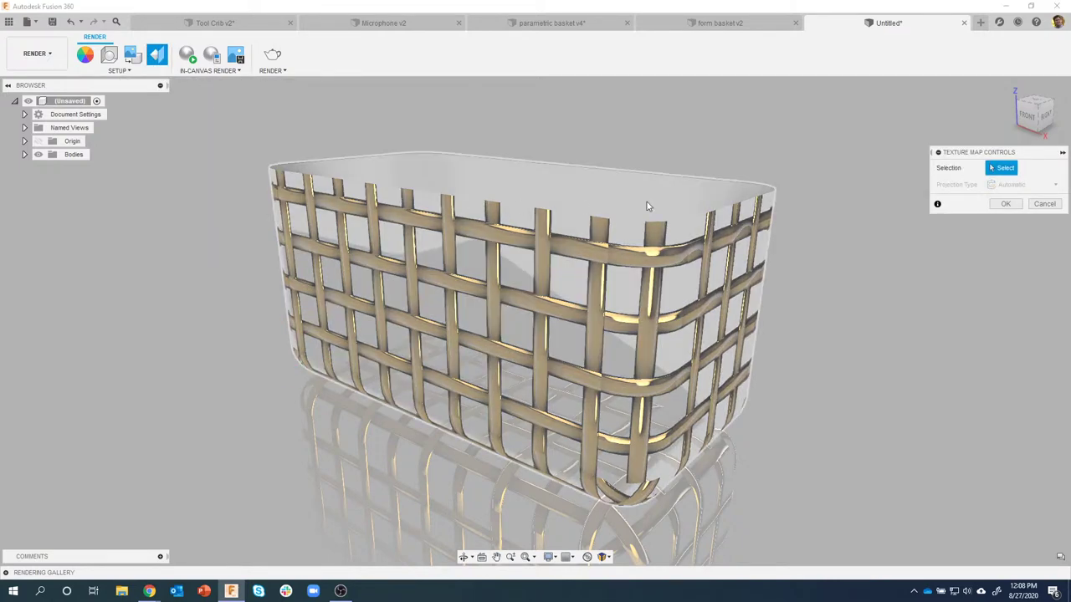
click(619, 288)
shift+middle_drag(753, 305, 929, 252)
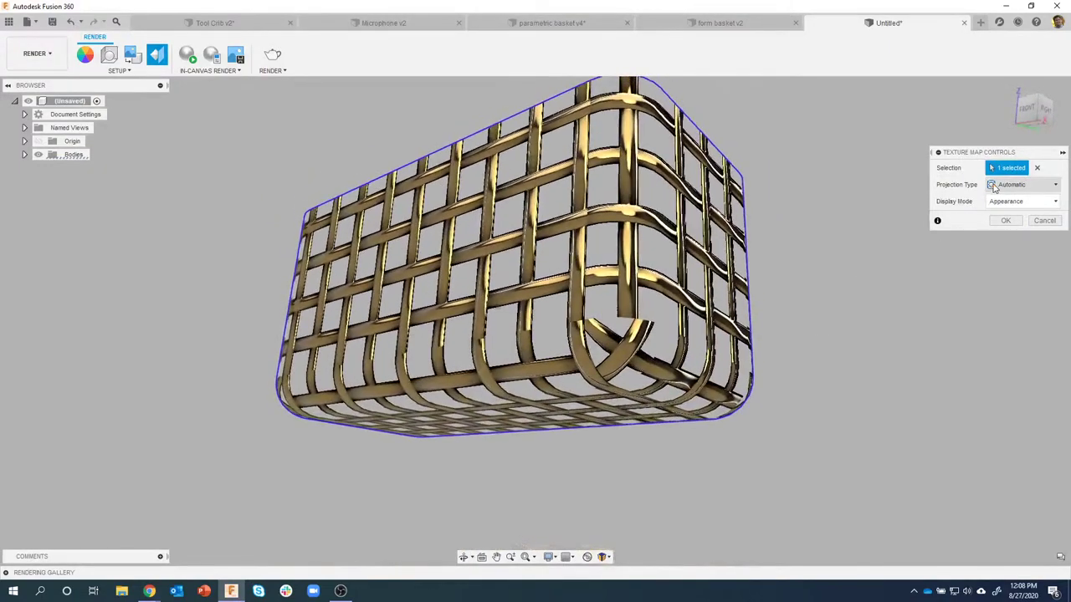
click(1005, 188)
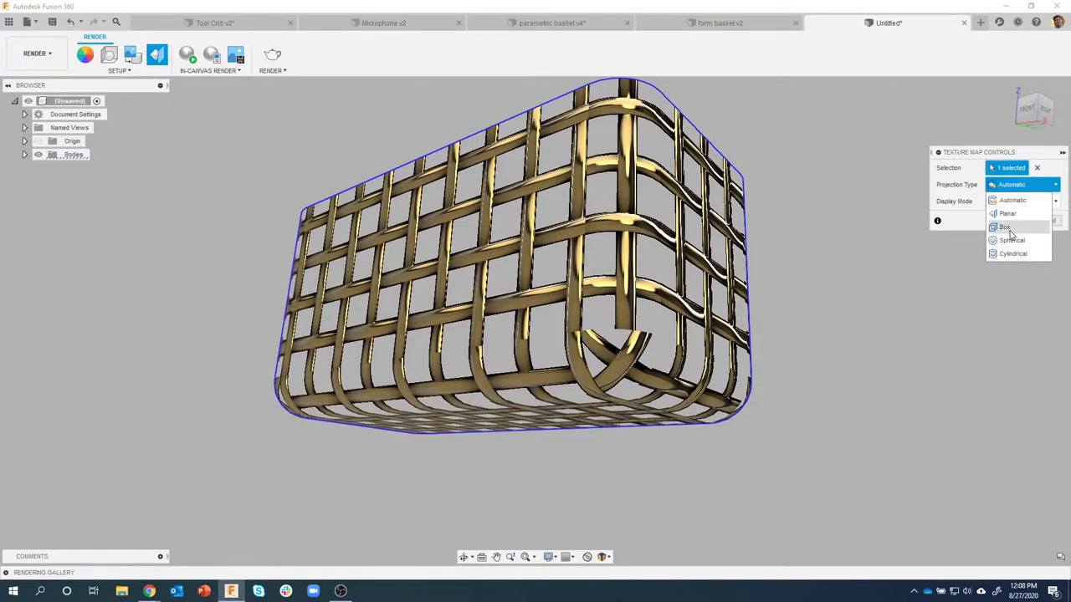
click(1013, 231)
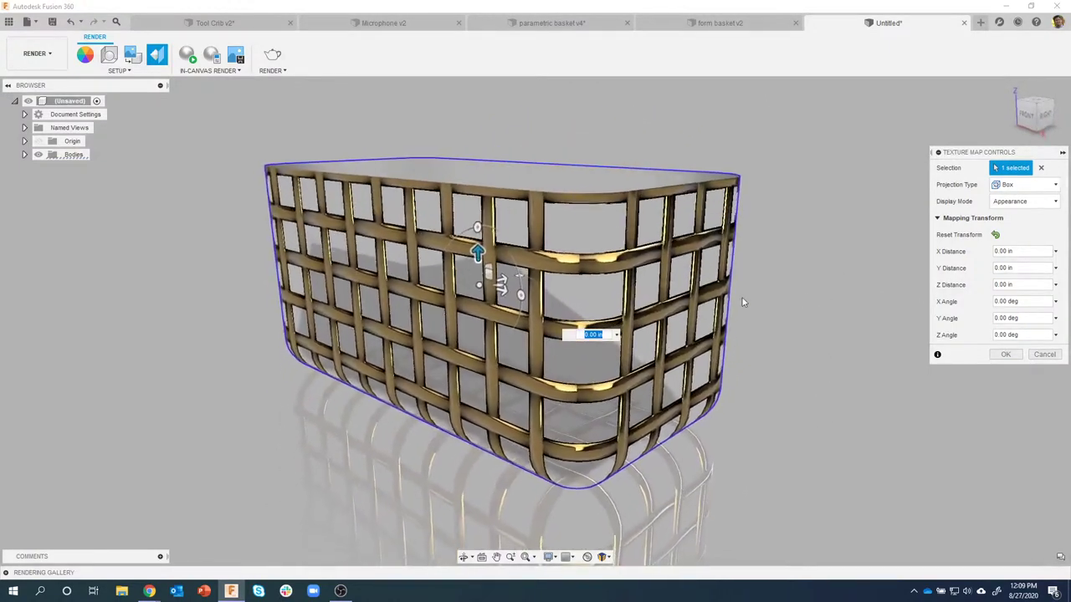
Shift the basket's box-mapped texture to a Z distance of about -0.096 in, aligning a wire with the top rim, and accept the mapping
drag(500, 287, 521, 307)
shift+middle_drag(520, 307, 499, 293)
mouse_move(511, 282)
mouse_down()
mouse_move(490, 277)
mouse_move(516, 282)
mouse_up()
shift+middle_drag(517, 282, 495, 279)
drag(495, 280, 483, 283)
shift+middle_drag(484, 283, 482, 284)
drag(483, 287, 459, 280)
mouse_move(299, 187)
shift+middle_down()
mouse_move(320, 192)
mouse_move(297, 178)
shift+middle_up()
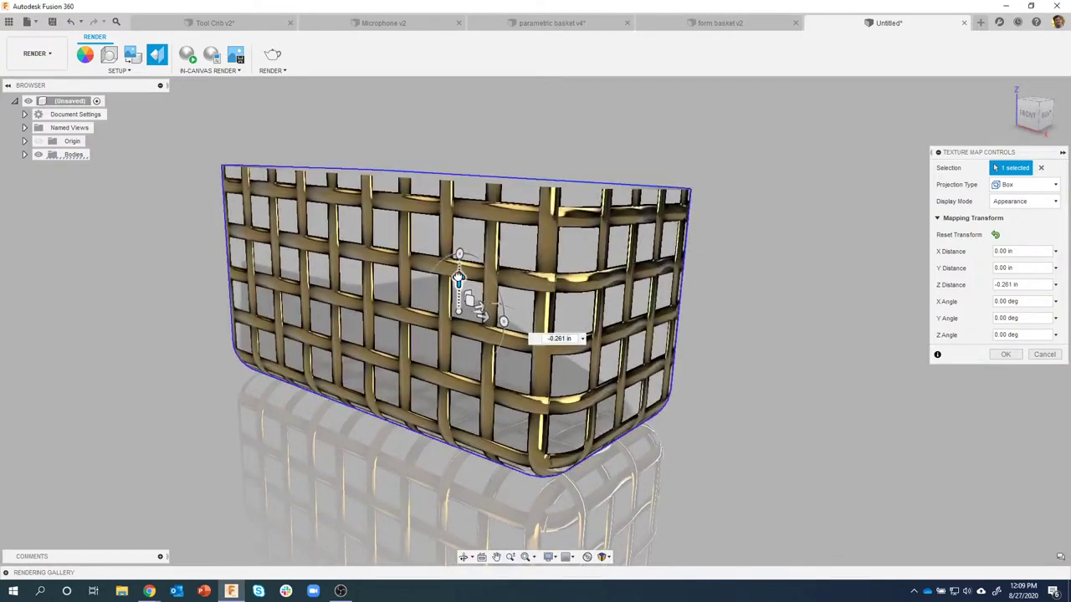
drag(460, 280, 458, 265)
shift+middle_drag(491, 210, 470, 188)
shift+middle_drag(661, 381, 763, 422)
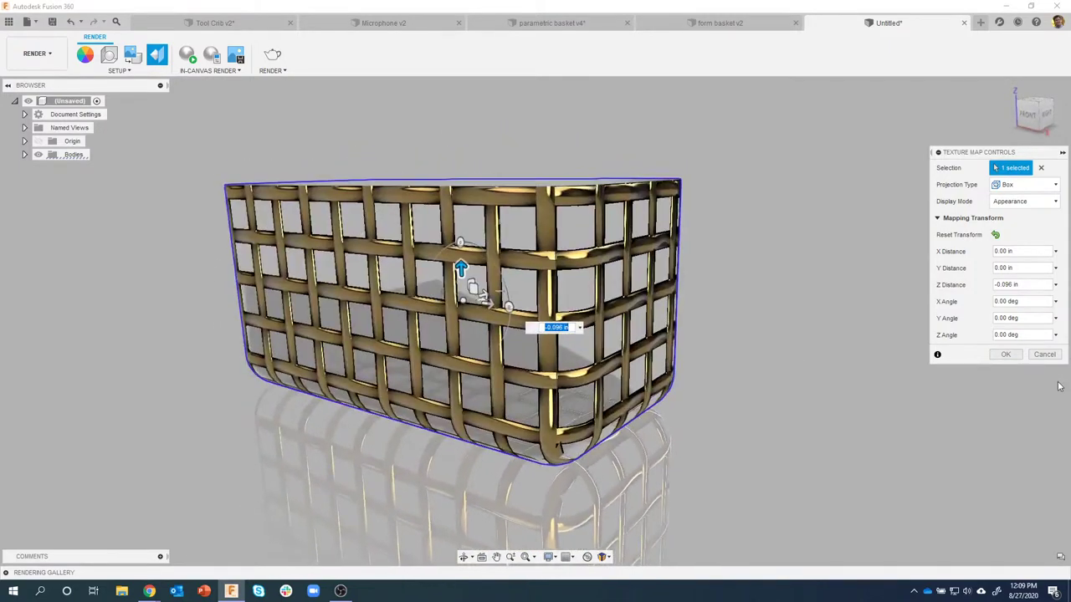
click(1004, 355)
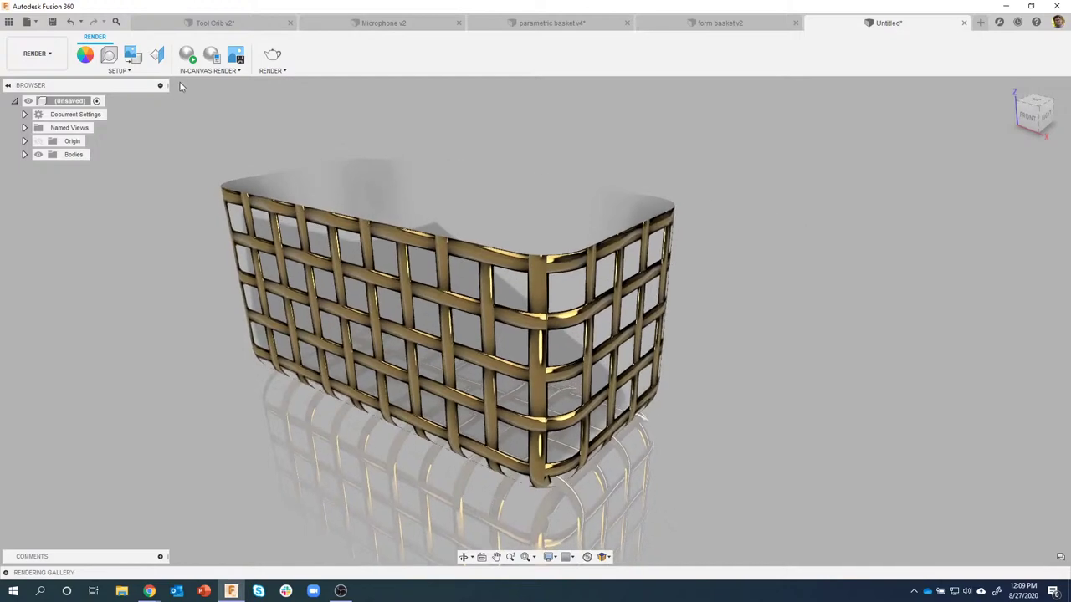
Run an in-canvas render of the remapped basket, stop it, and return to the Design workspace
click(185, 57)
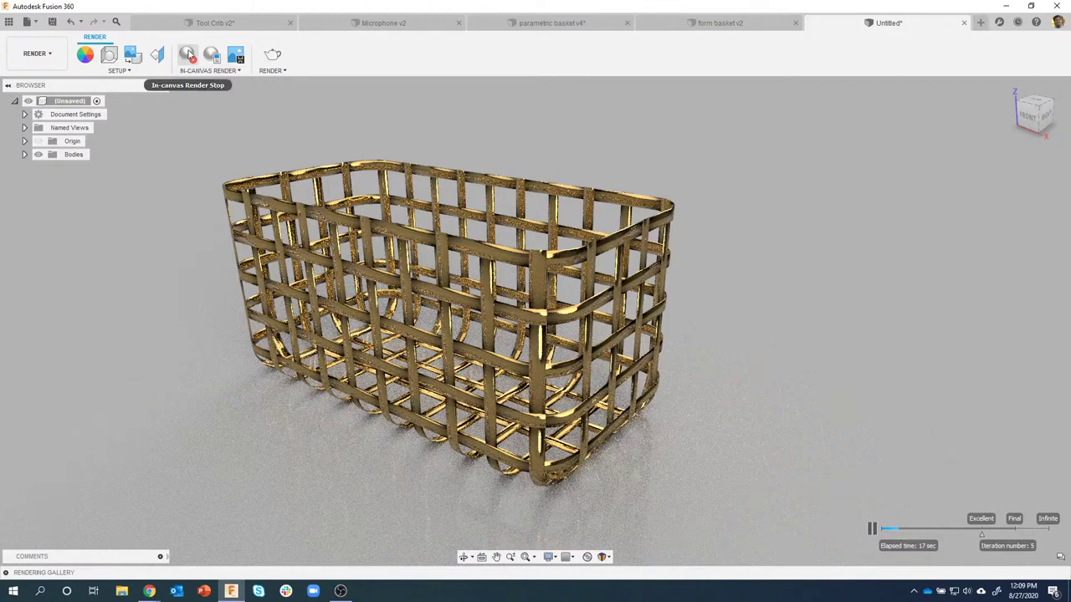
click(188, 54)
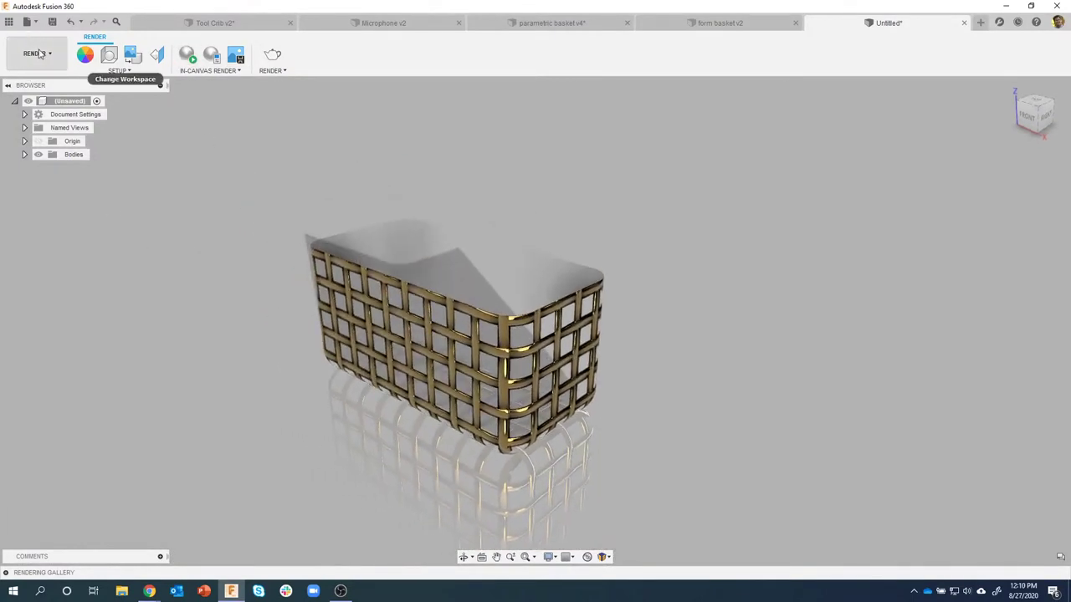
click(39, 53)
click(31, 77)
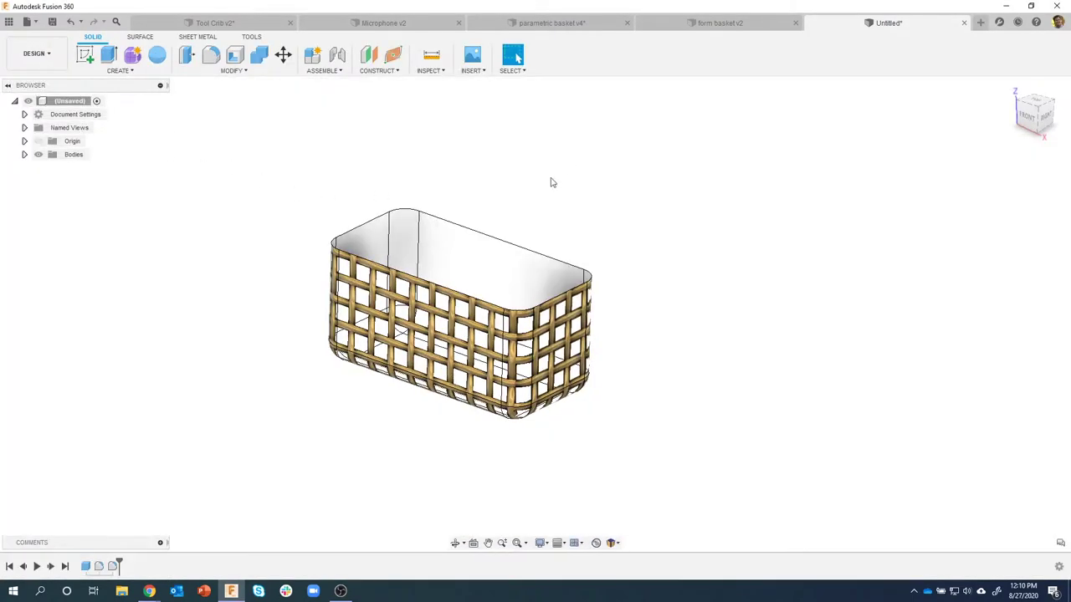
Set up a rectangular pattern of the basket body with 3 instances spread over an extent of about 8.39 in along its short side
click(117, 71)
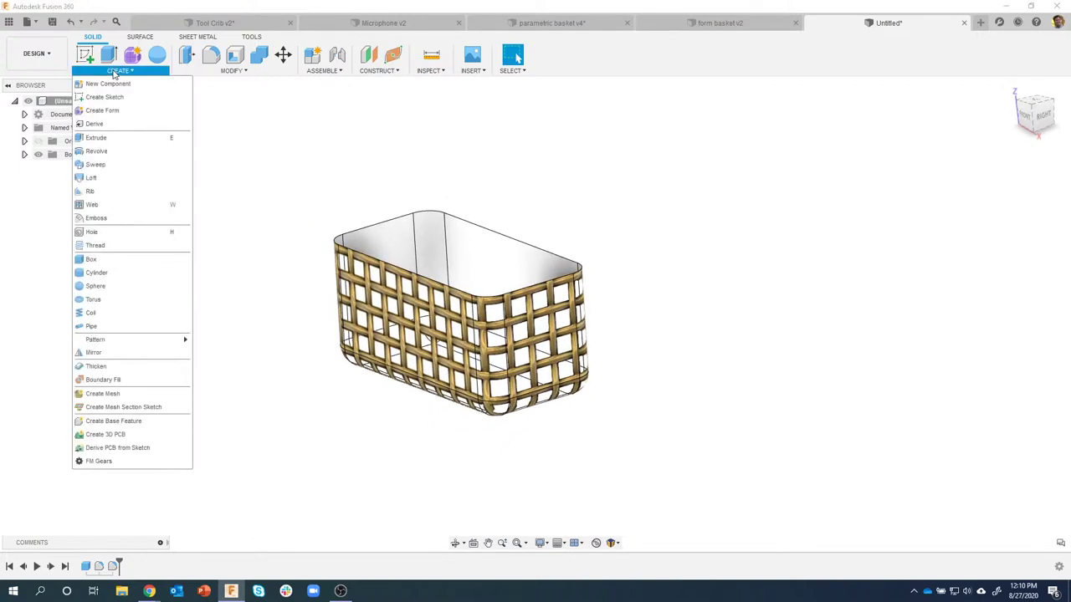
mouse_move(112, 340)
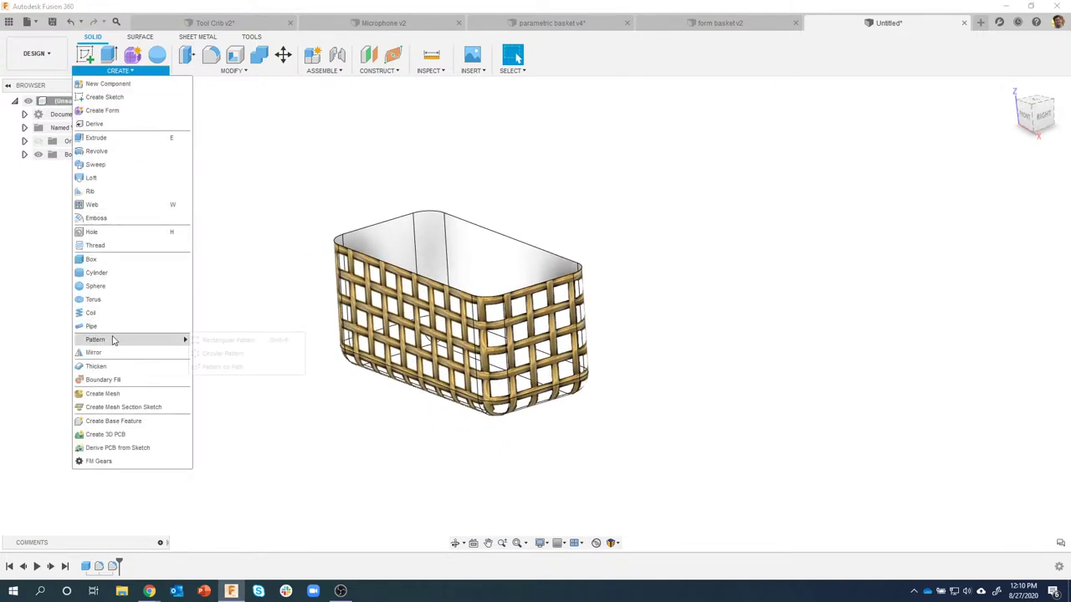
click(209, 342)
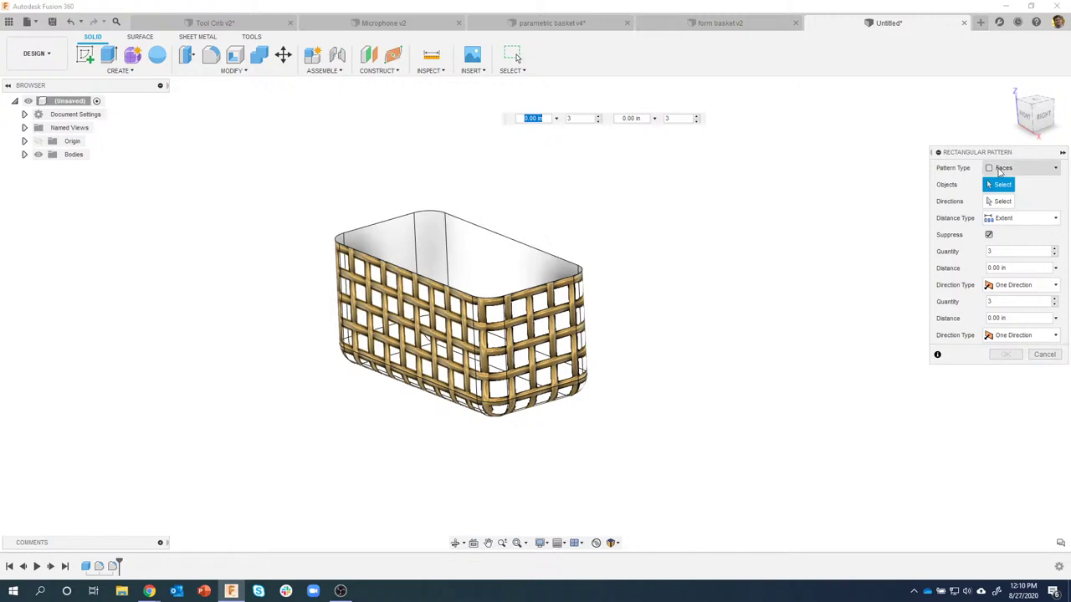
click(1001, 171)
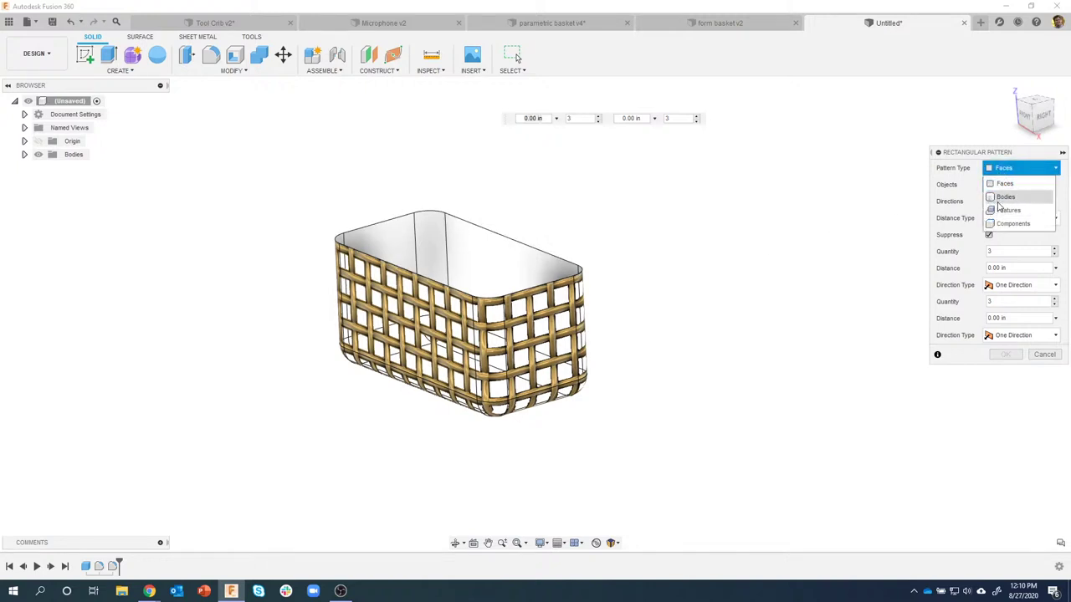
click(1005, 197)
click(520, 255)
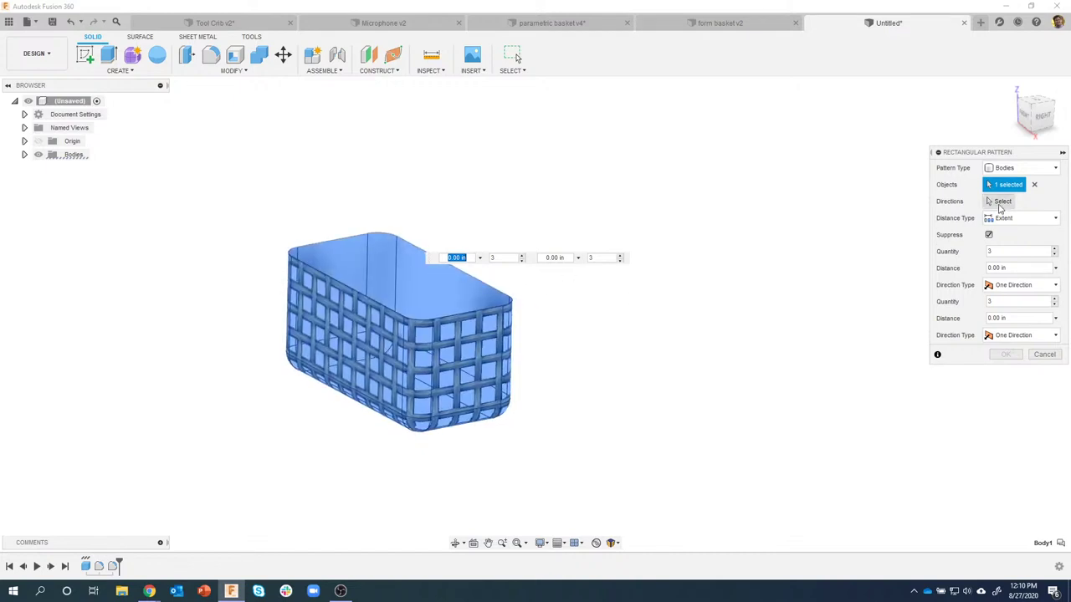
click(297, 372)
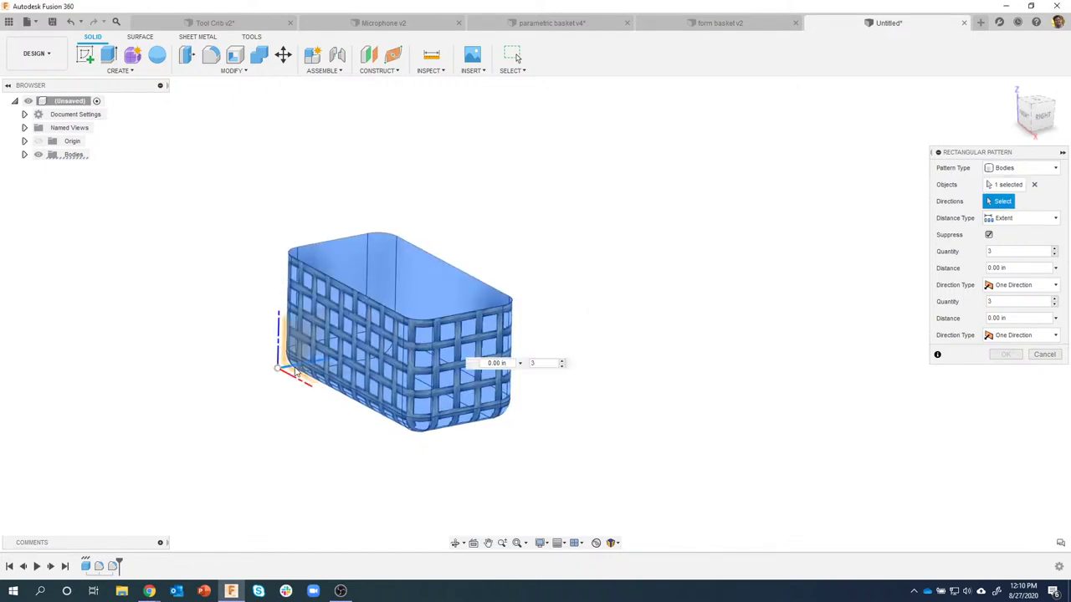
drag(407, 333, 678, 318)
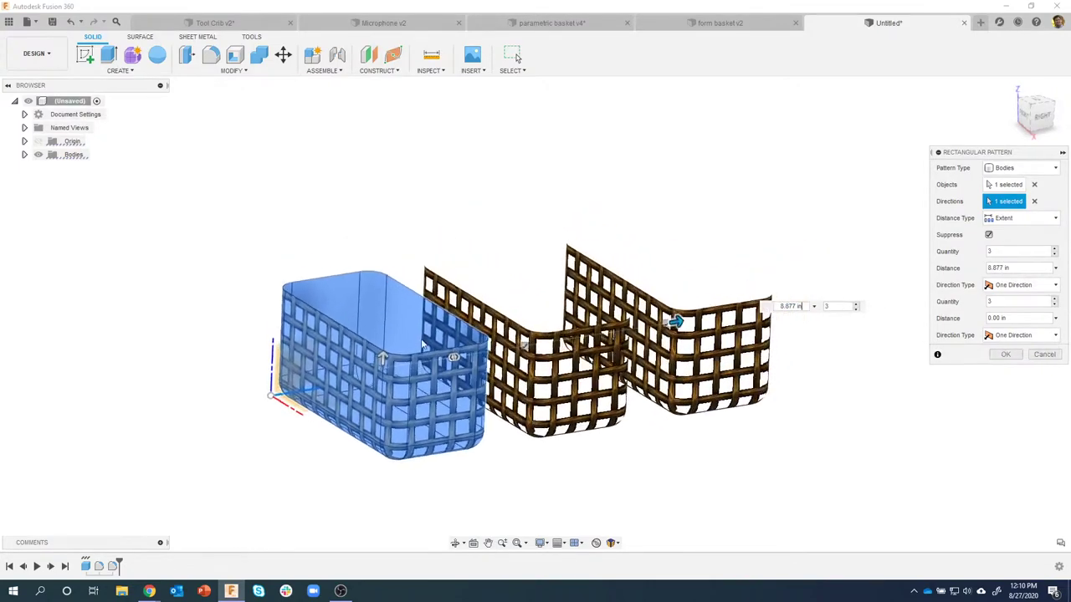
Extend the pattern upward in the second direction with quantity 2, tighten the gap between the two rows, and complete the pattern
drag(382, 355, 391, 136)
click(1054, 305)
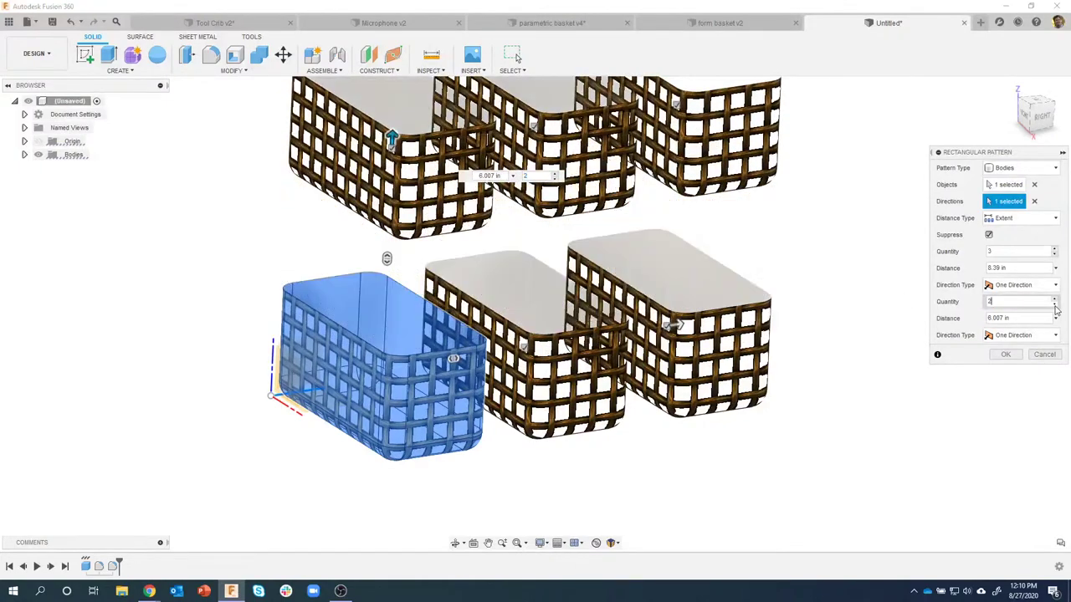
drag(398, 179, 393, 248)
click(1002, 356)
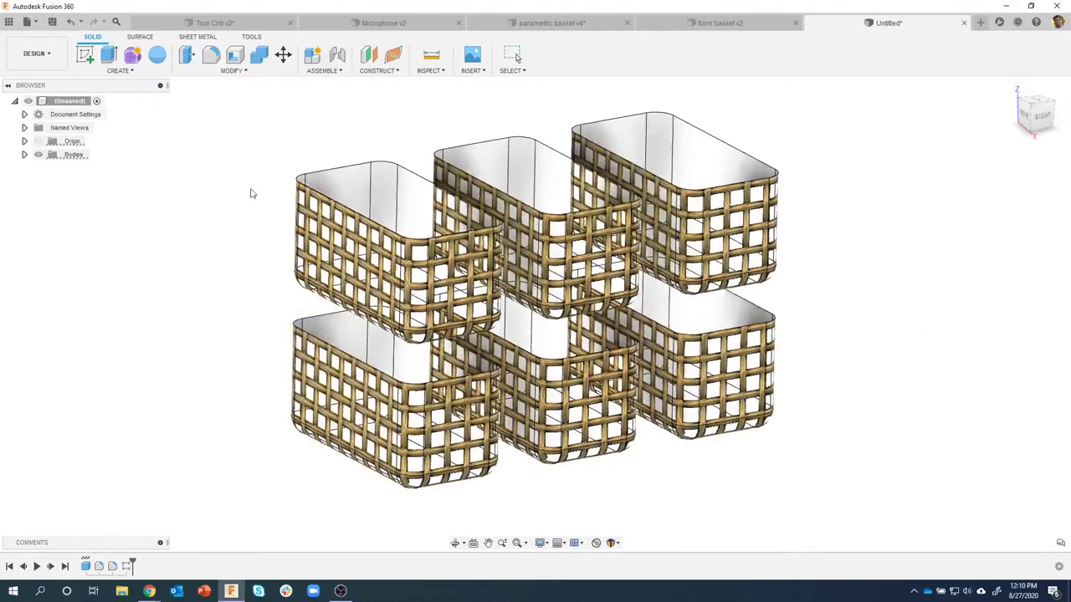
Switch to the Render workspace, run an in-canvas render of the patterned baskets, and stop it
scroll(249, 191, up, 1)
click(36, 53)
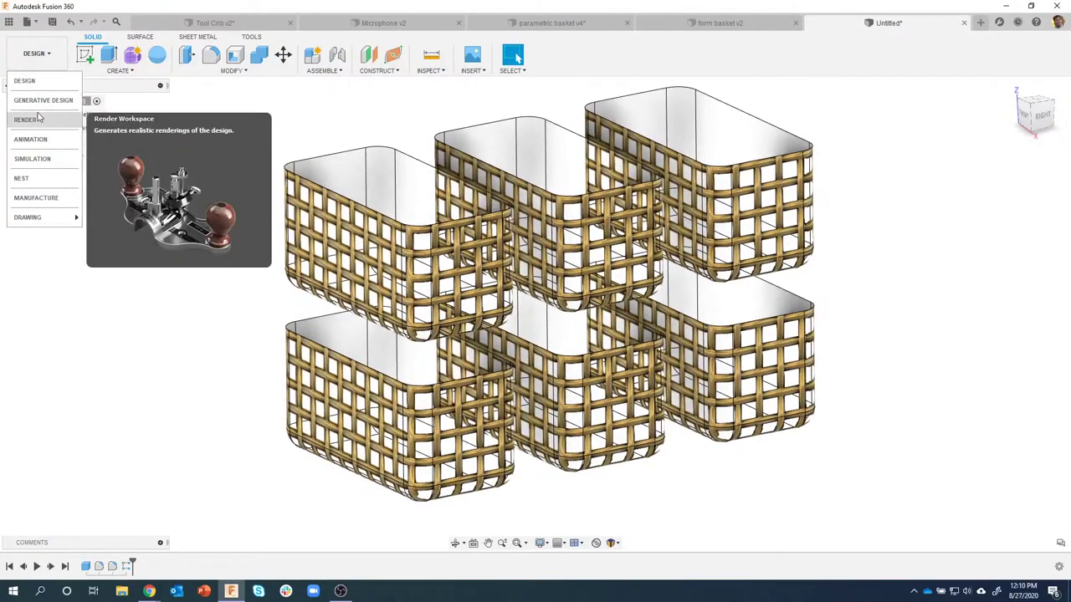
click(25, 120)
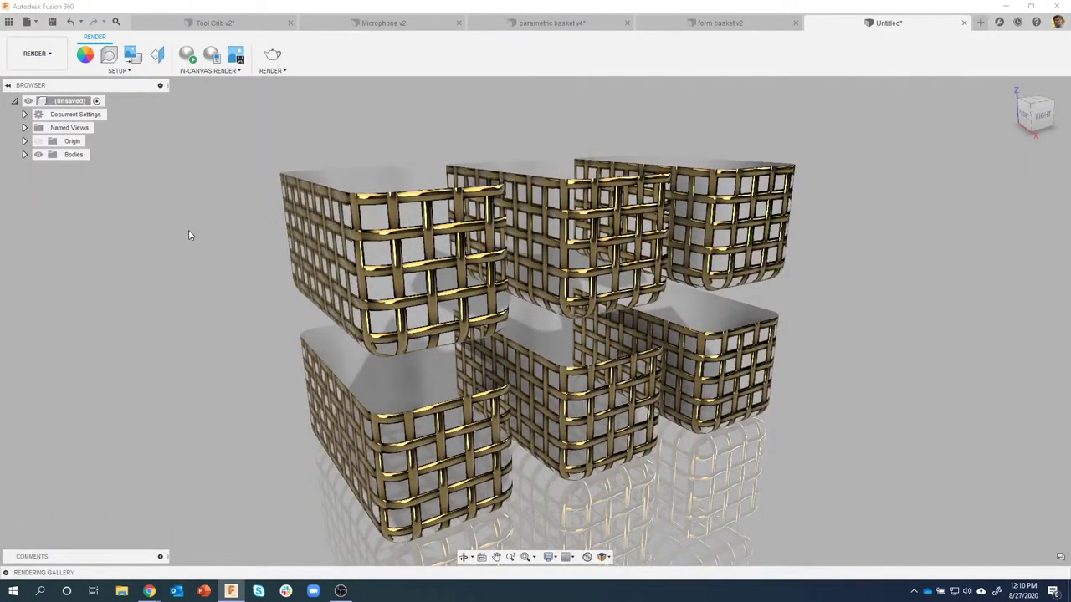
click(187, 54)
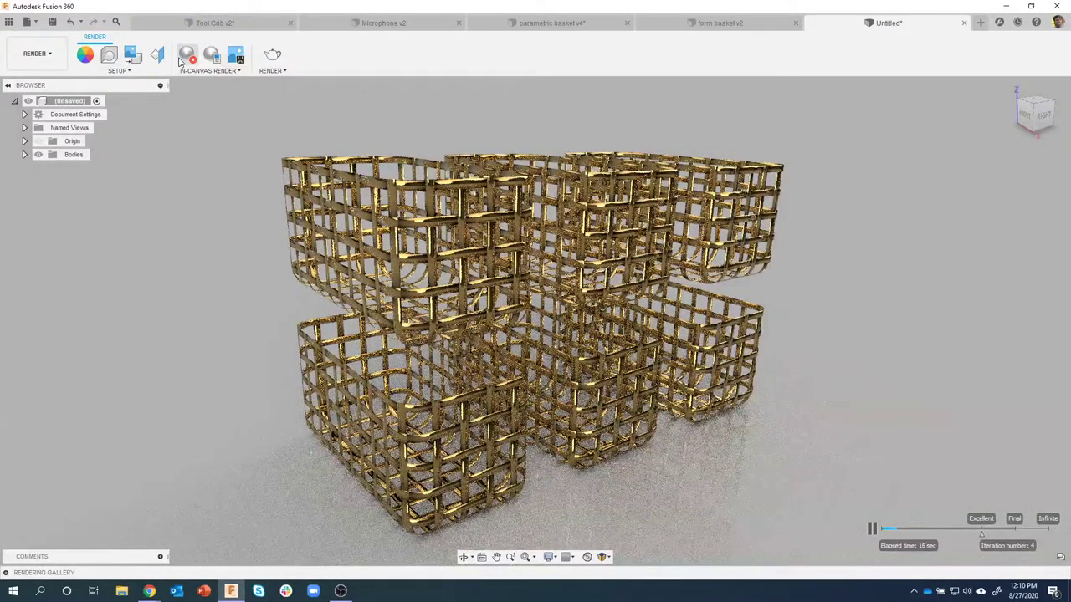
click(186, 57)
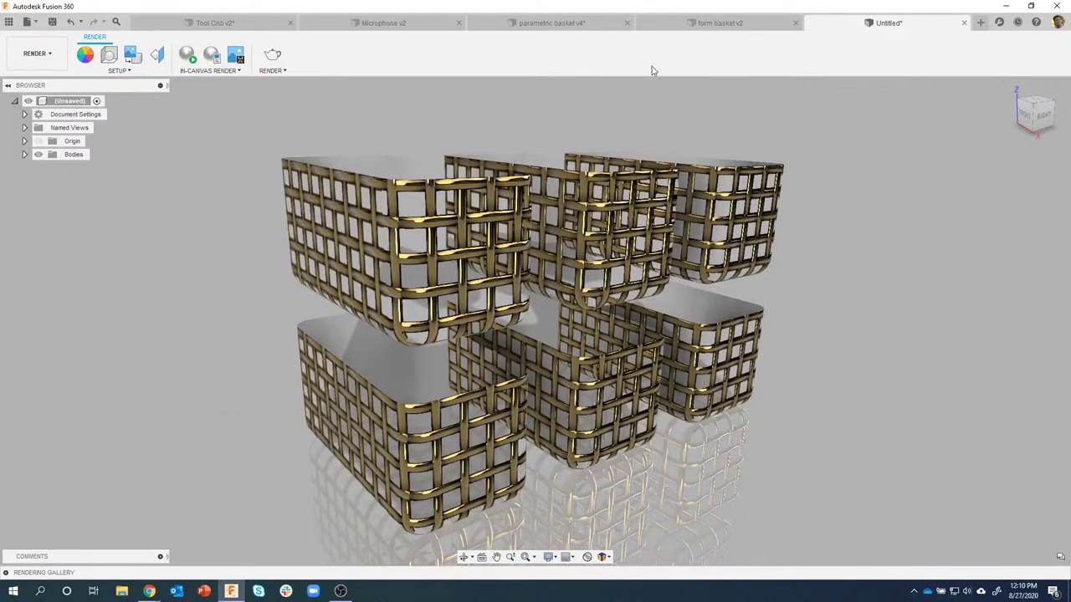
Switch to the Microphone v2 design and examine the wire mesh behind the slots of the microphone head
click(383, 22)
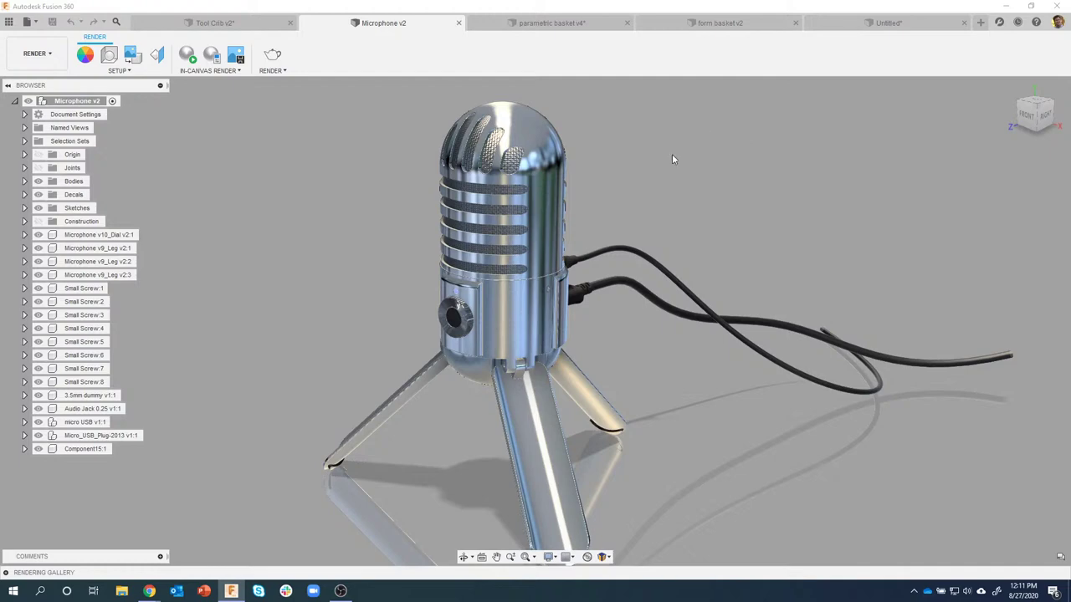
scroll(500, 166, up, 7)
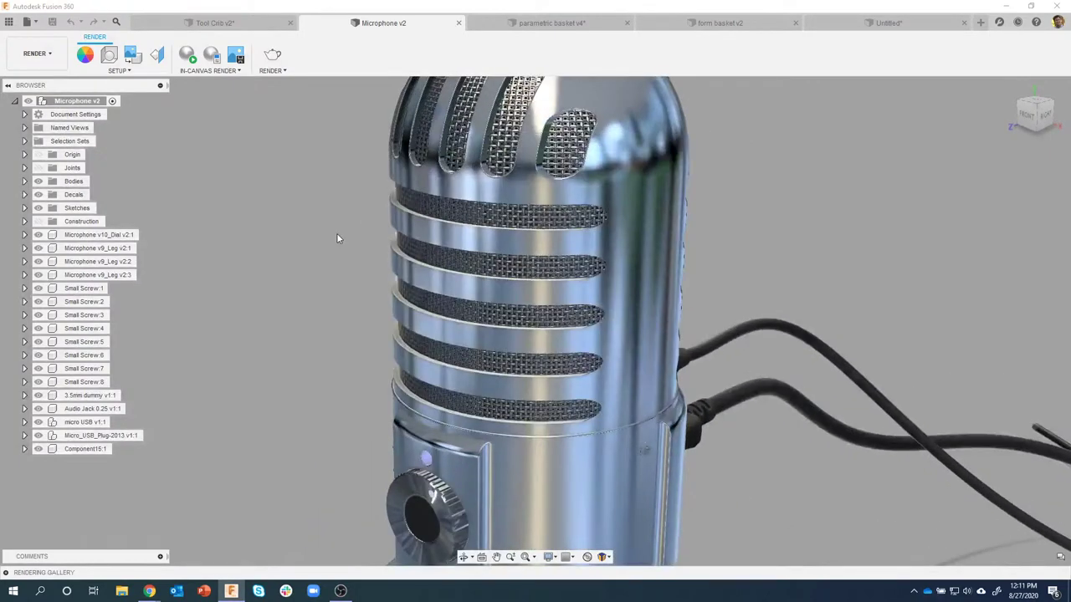
middle_drag(332, 218, 381, 238)
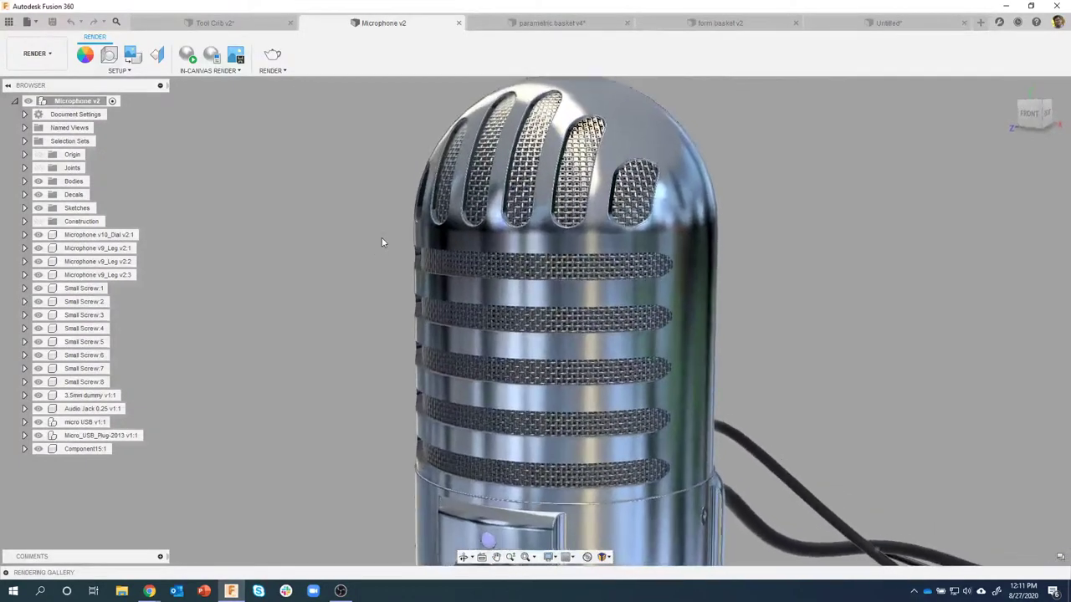
scroll(559, 298, up, 4)
shift+middle_drag(635, 289, 718, 278)
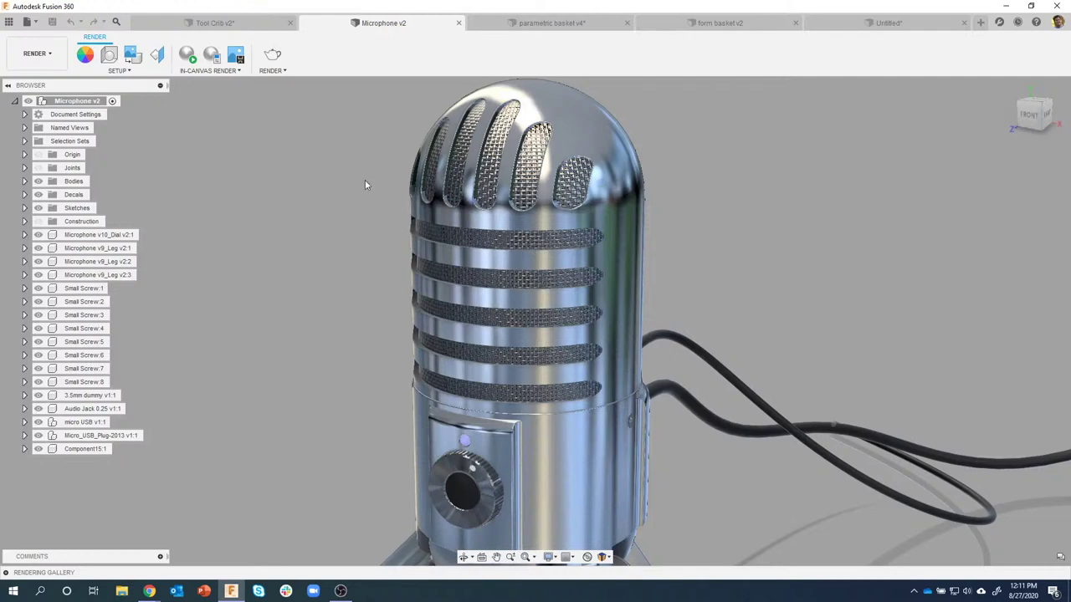
Switch to the Tool Crib v2 design and examine the mesh appearance on the cage panels up close
click(211, 23)
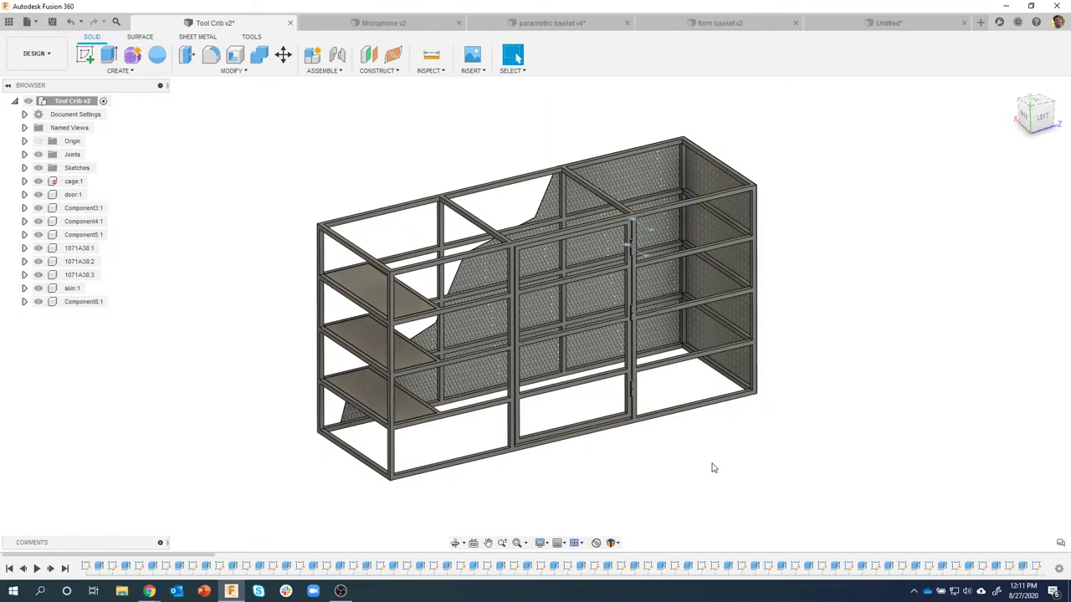
shift+middle_drag(802, 409, 784, 242)
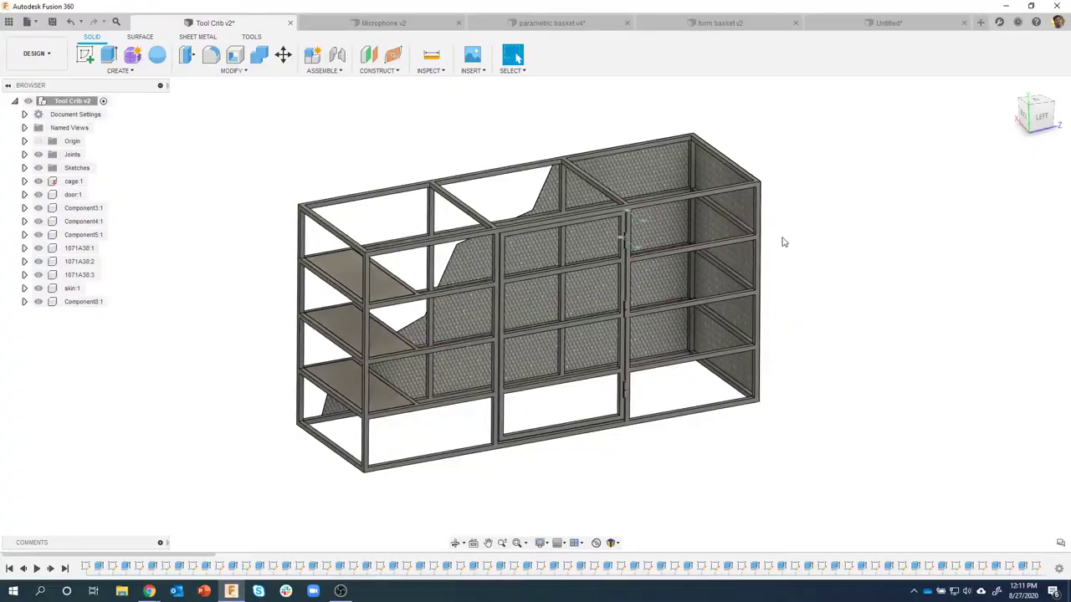
scroll(789, 207, up, 10)
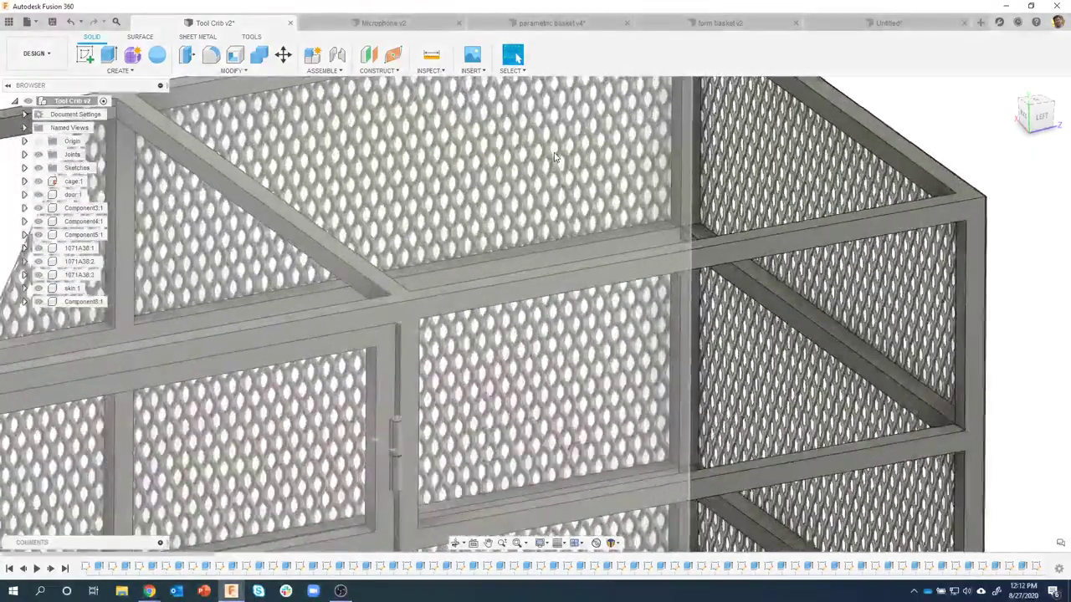
shift+middle_drag(555, 157, 544, 248)
scroll(544, 249, down, 8)
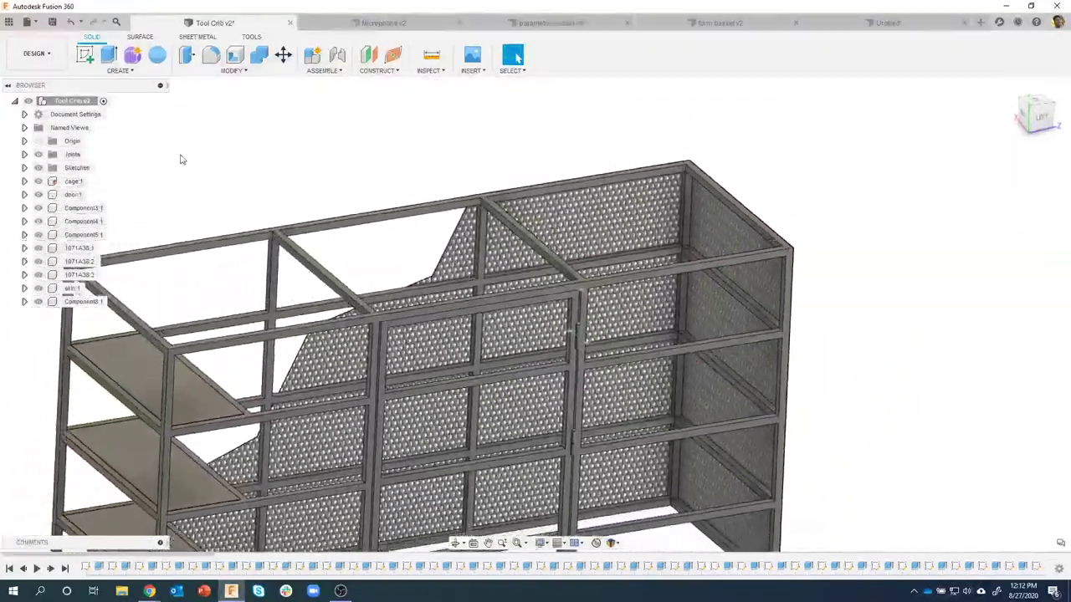
Select the large mesh back panel, locate its solid body under Component8 in the model tree, and clear the selection
click(625, 226)
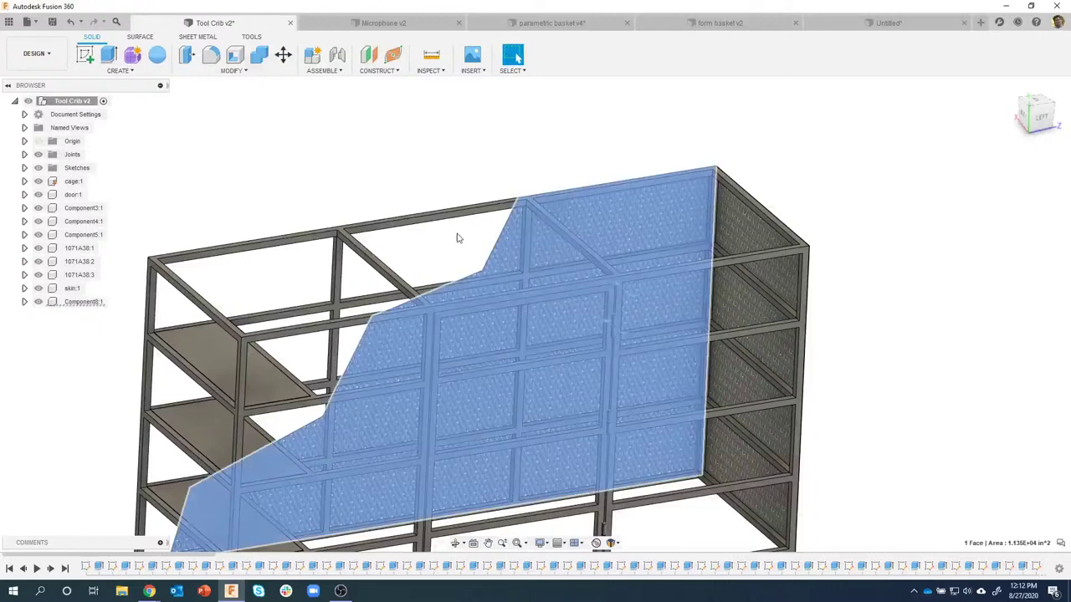
click(25, 302)
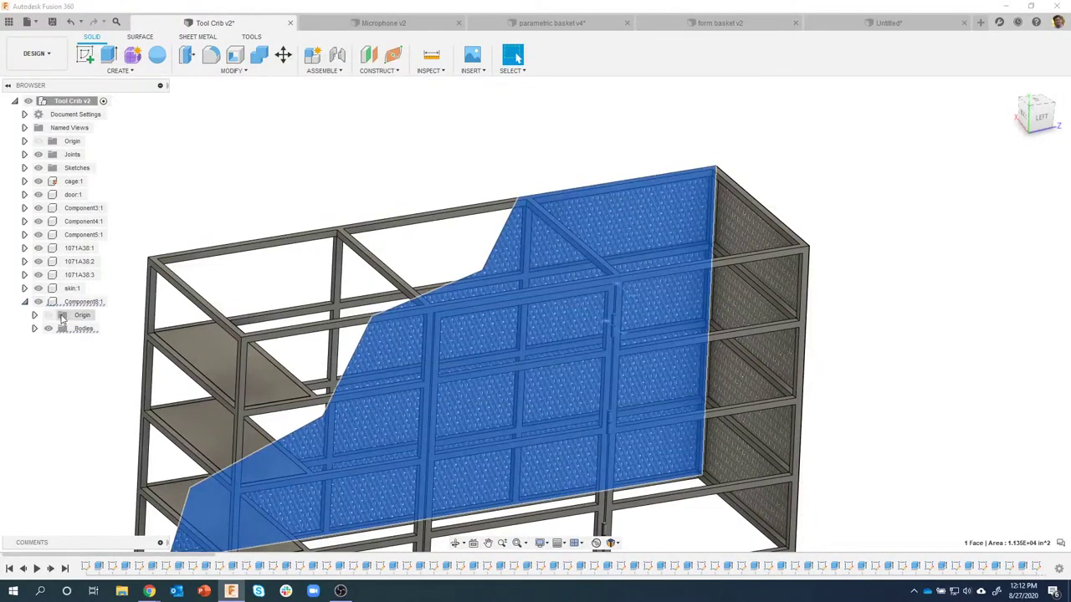
click(35, 329)
click(89, 342)
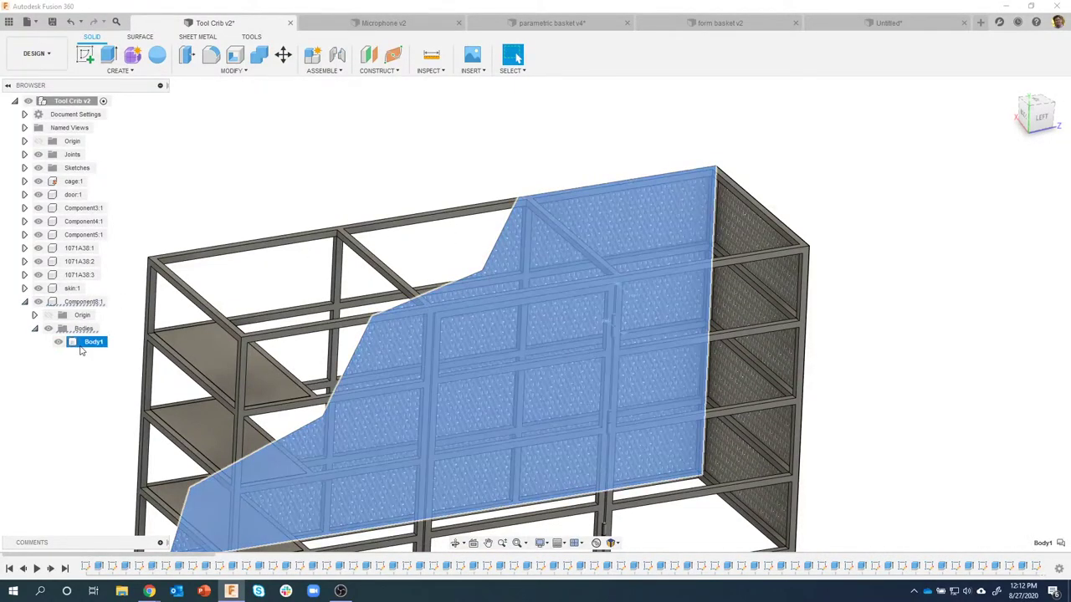
click(162, 253)
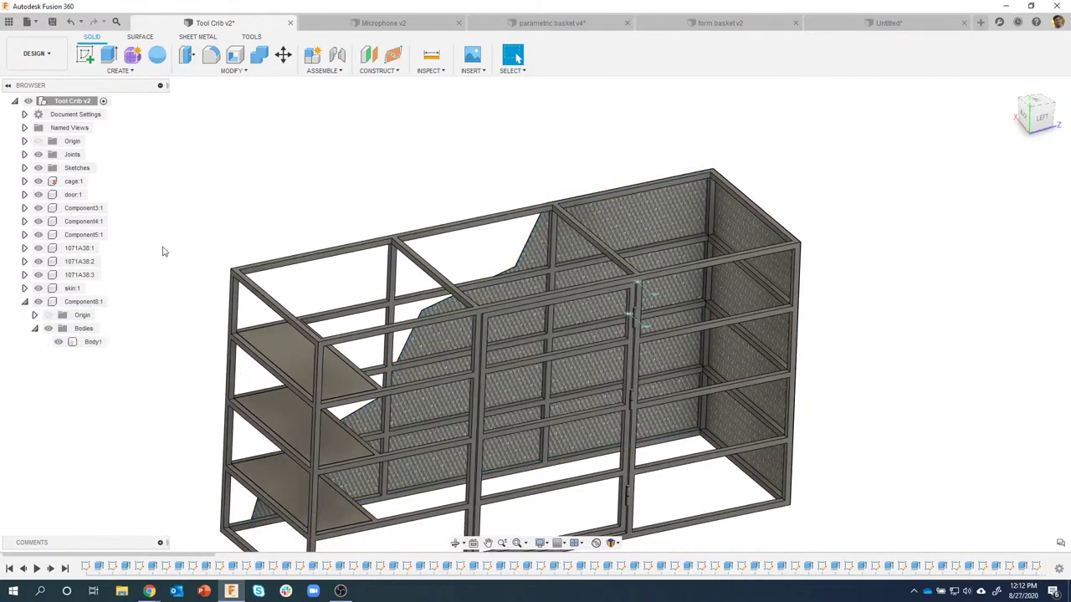
Review the mesh and metal appearances used in the tool crib design, leaving the appearance library closed at the end
key(a)
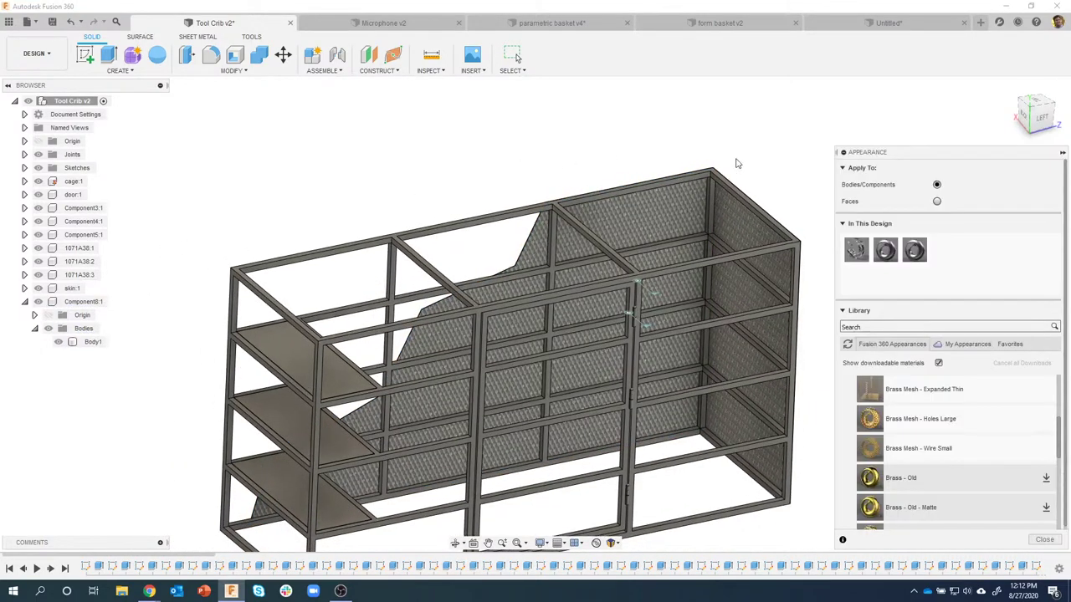
right_click(856, 250)
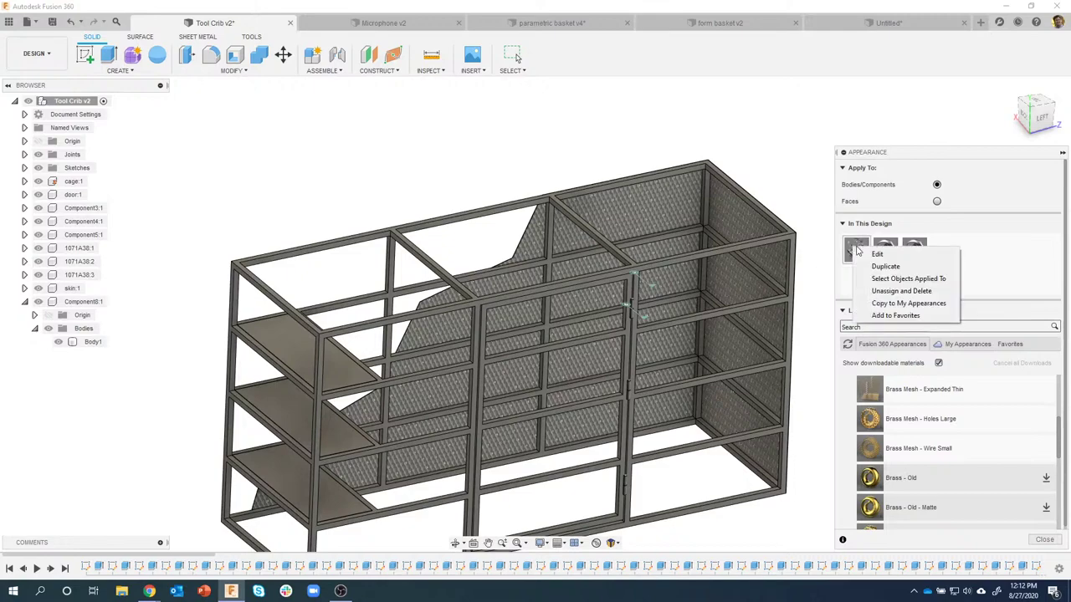
click(853, 164)
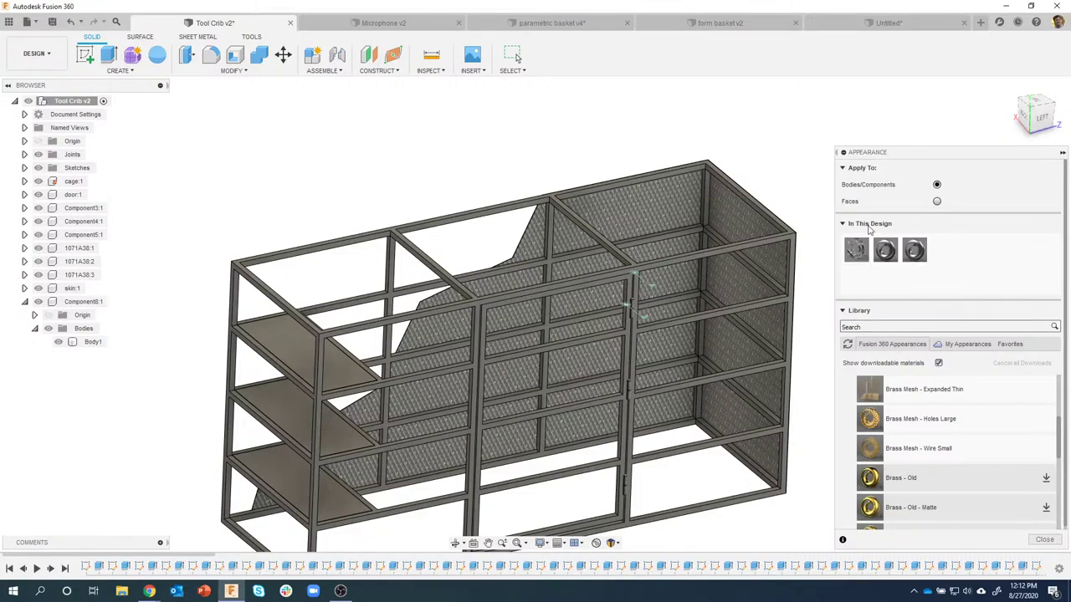
drag(882, 252, 615, 210)
mouse_move(615, 215)
shift+middle_down()
mouse_move(591, 145)
mouse_move(466, 165)
mouse_move(208, 249)
mouse_move(328, 201)
mouse_move(619, 226)
shift+middle_up()
drag(854, 257, 591, 184)
click(1044, 538)
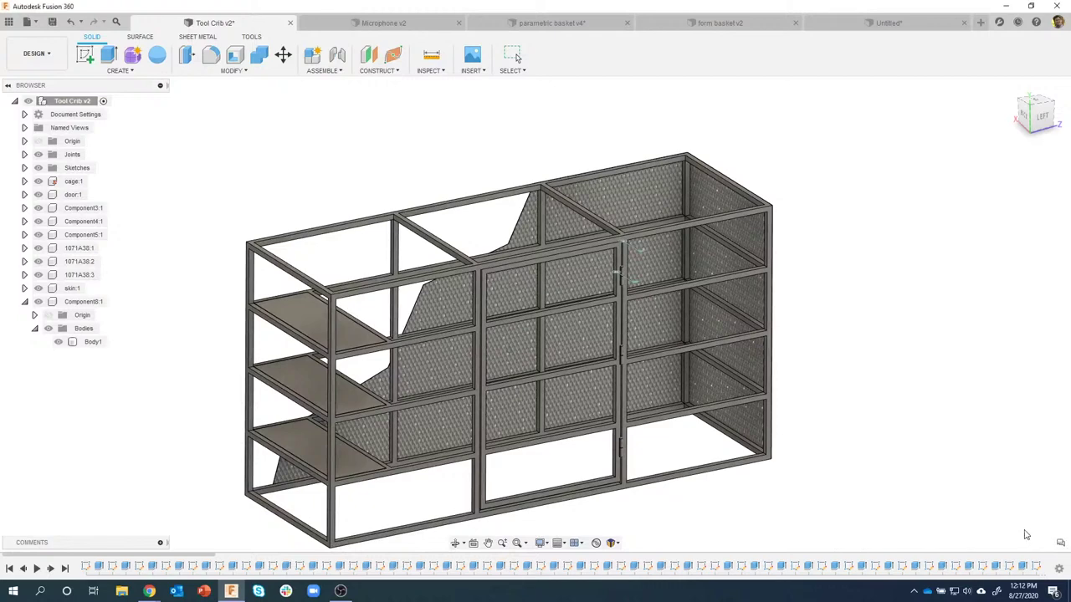
Switch the tool crib design to the Render workspace
click(37, 53)
click(25, 120)
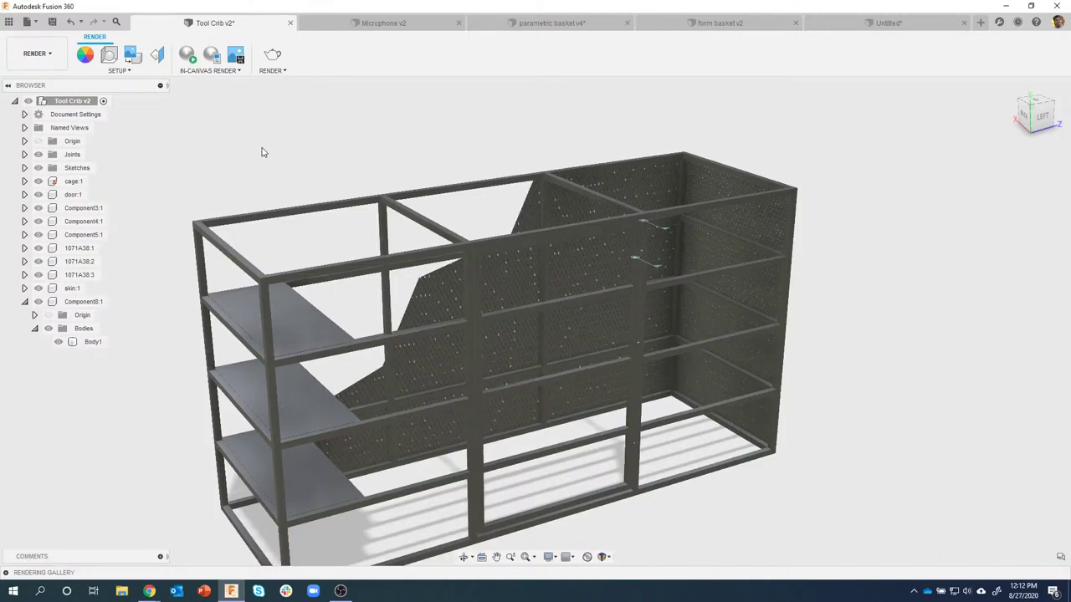
middle_drag(387, 216, 405, 180)
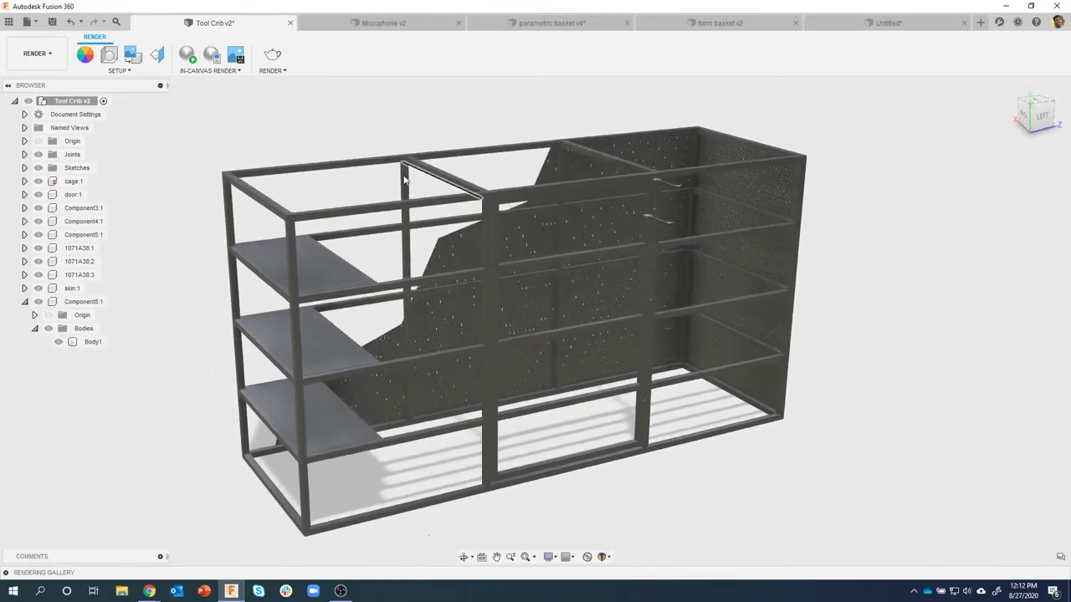
scroll(405, 179, down, 1)
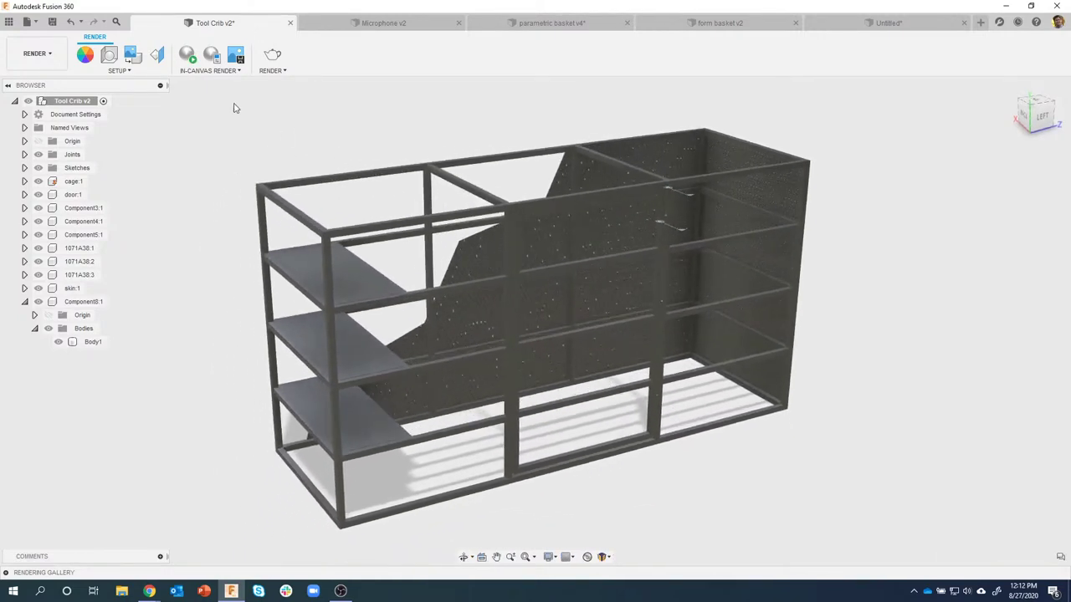
Set the scene background to Environment, and run an in-canvas render of the tool crib before stopping it
click(109, 57)
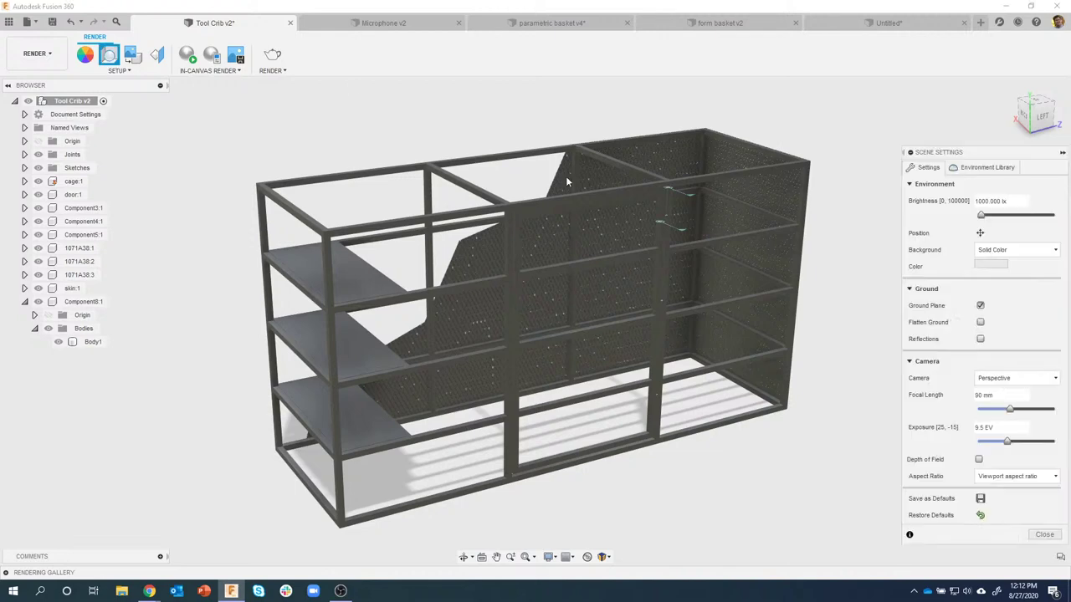
click(1013, 250)
click(1003, 269)
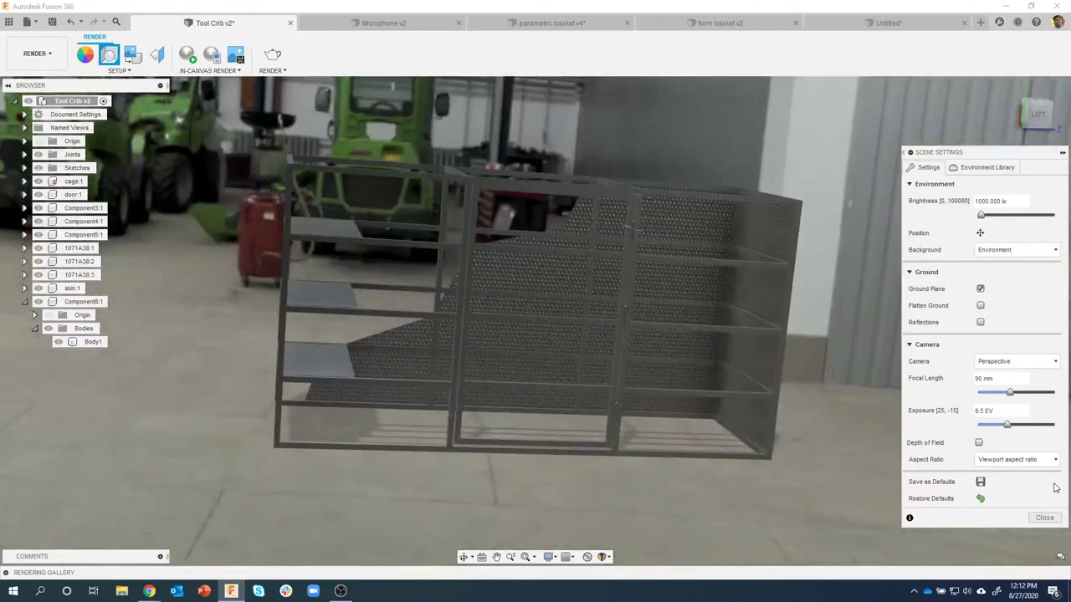
click(1045, 519)
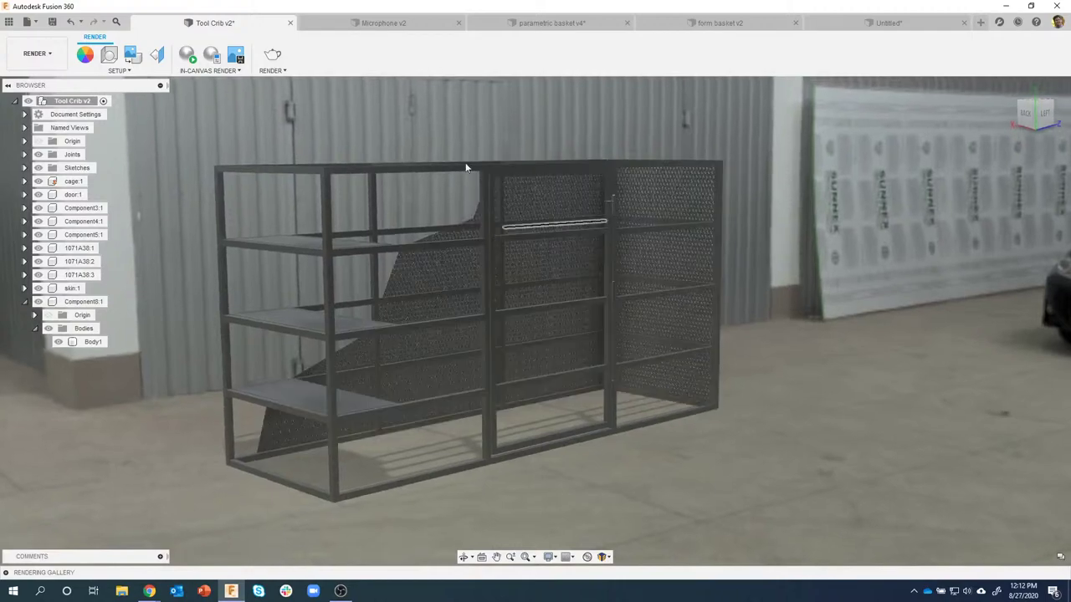
click(198, 60)
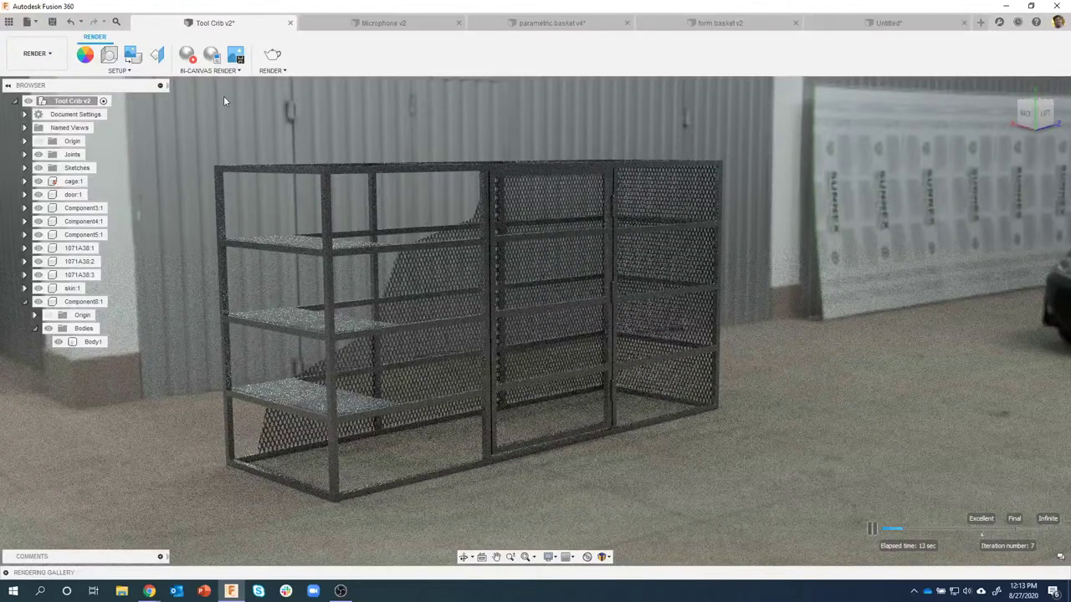
click(181, 55)
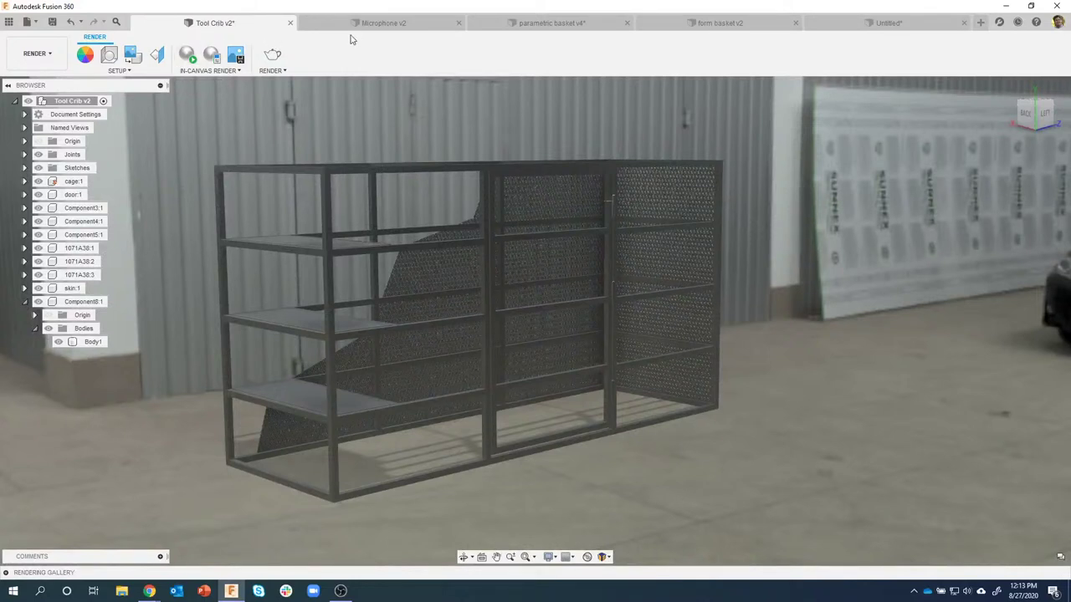
Close the Tool Crib v2 design without saving and the Microphone v2 design, returning to the parametric basket
click(290, 23)
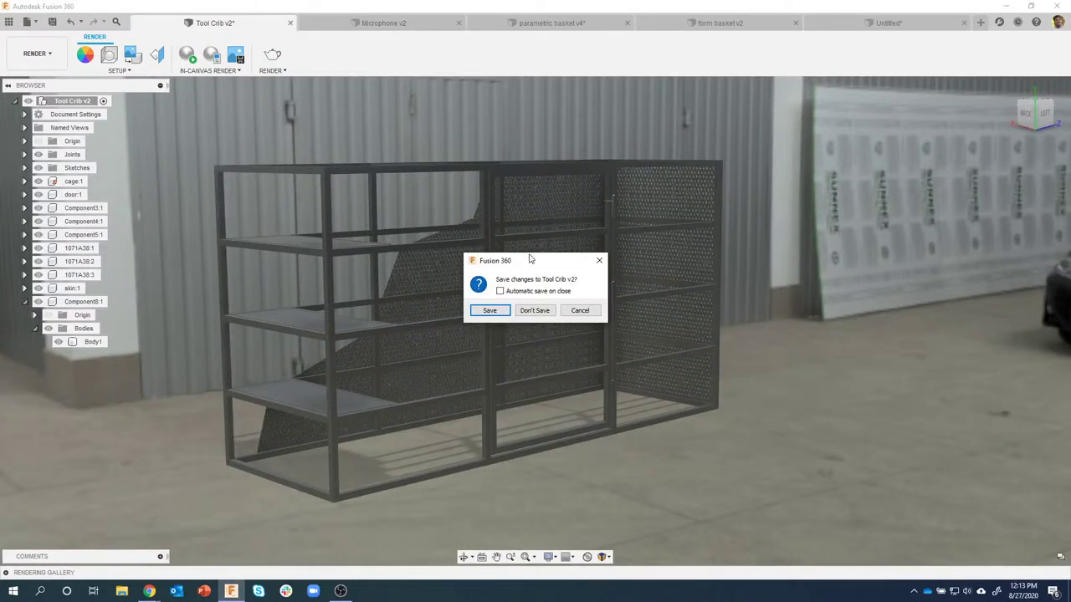
click(535, 310)
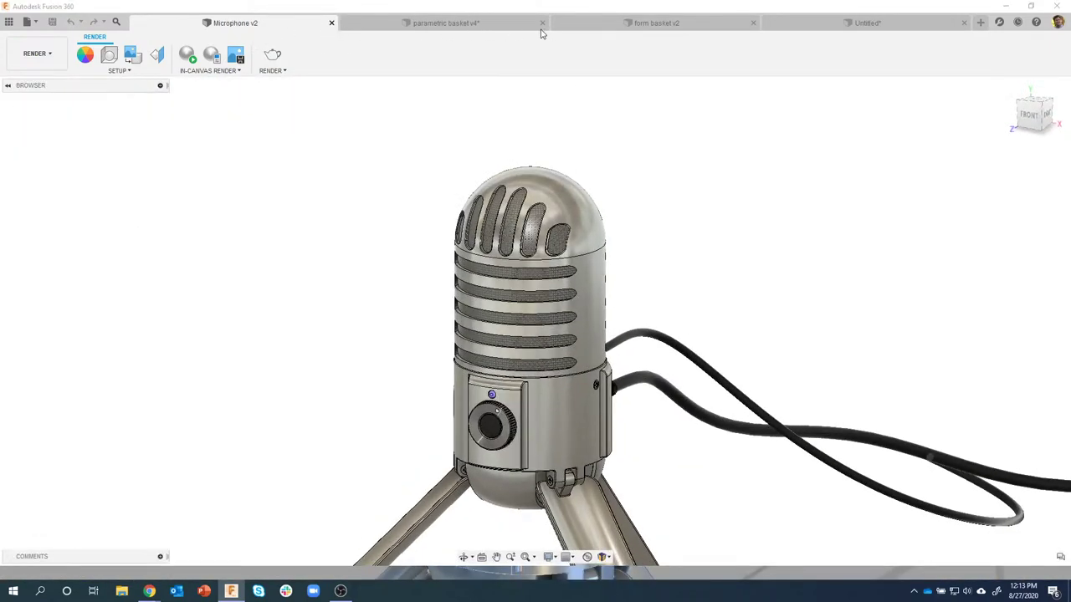
click(331, 22)
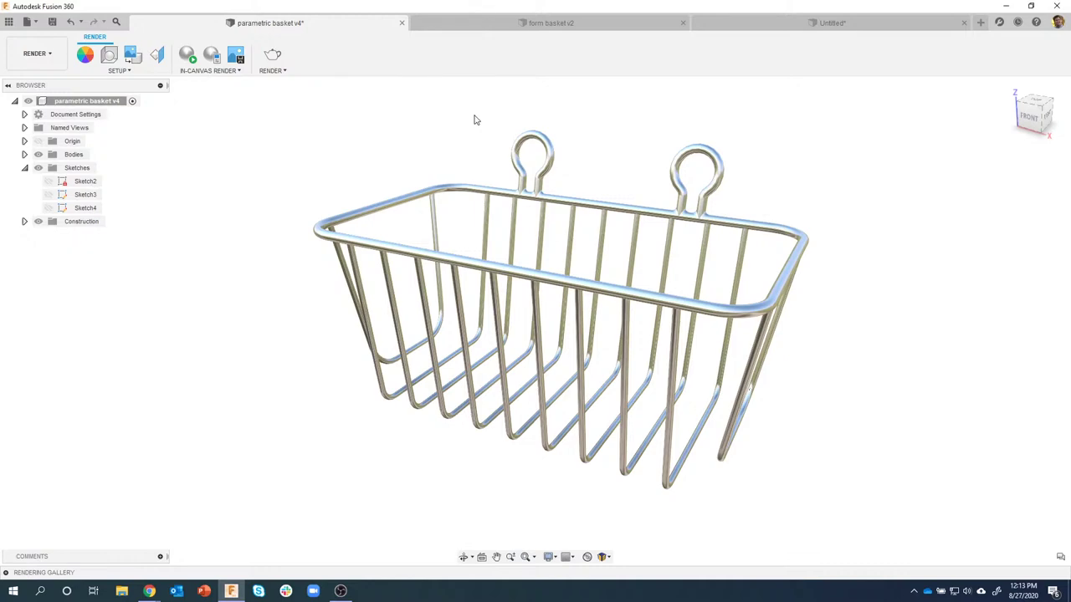
shift+middle_drag(473, 119, 816, 406)
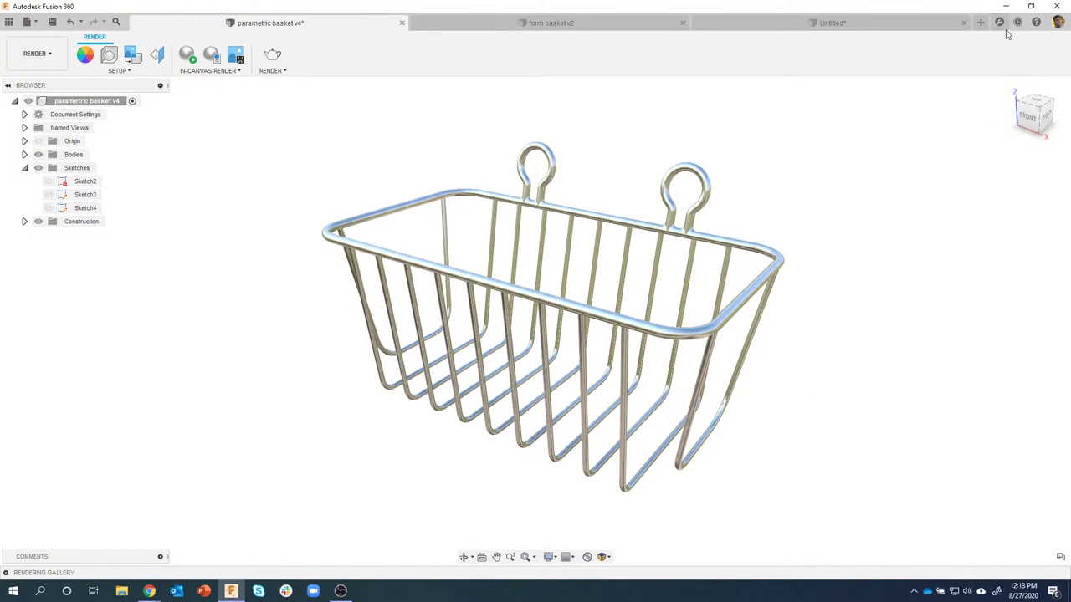
Create a new design and model a solid box from the origin, 8 in long, 4 in wide and 4 in high, as a new body
click(981, 23)
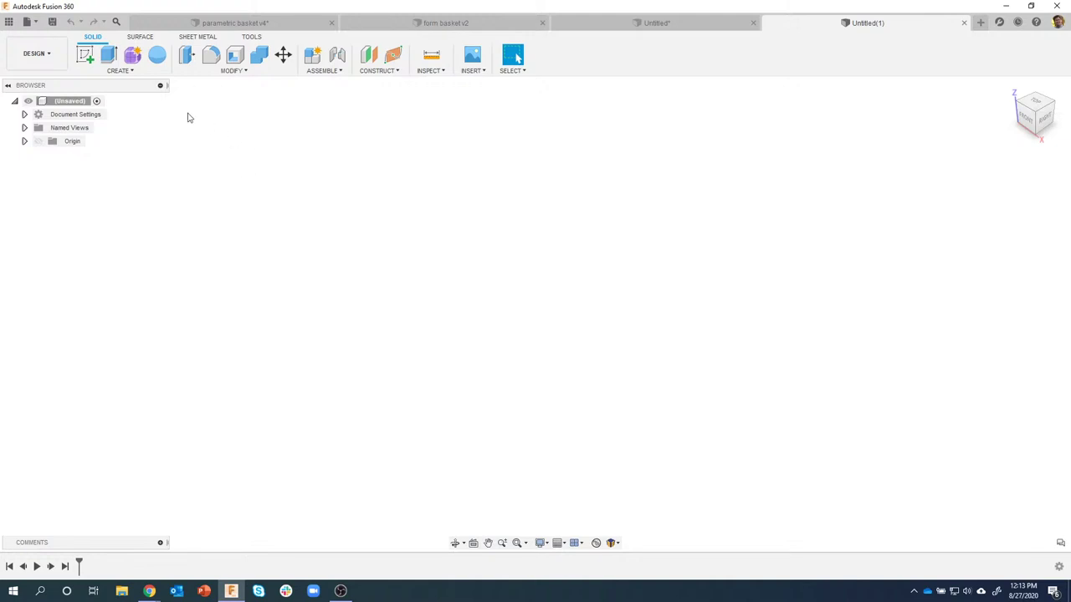
click(119, 71)
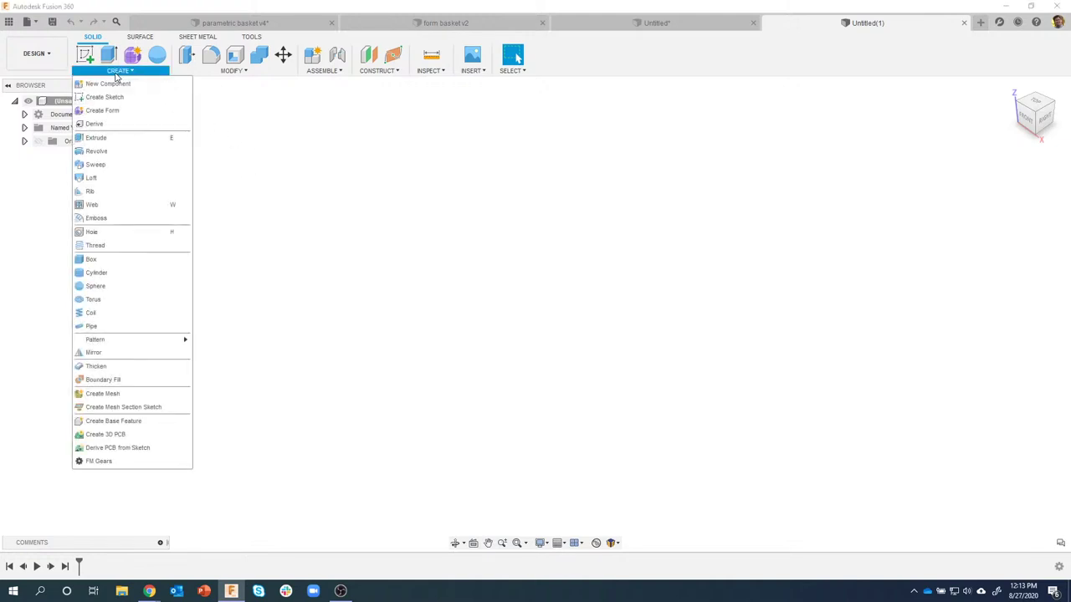
click(131, 259)
click(588, 316)
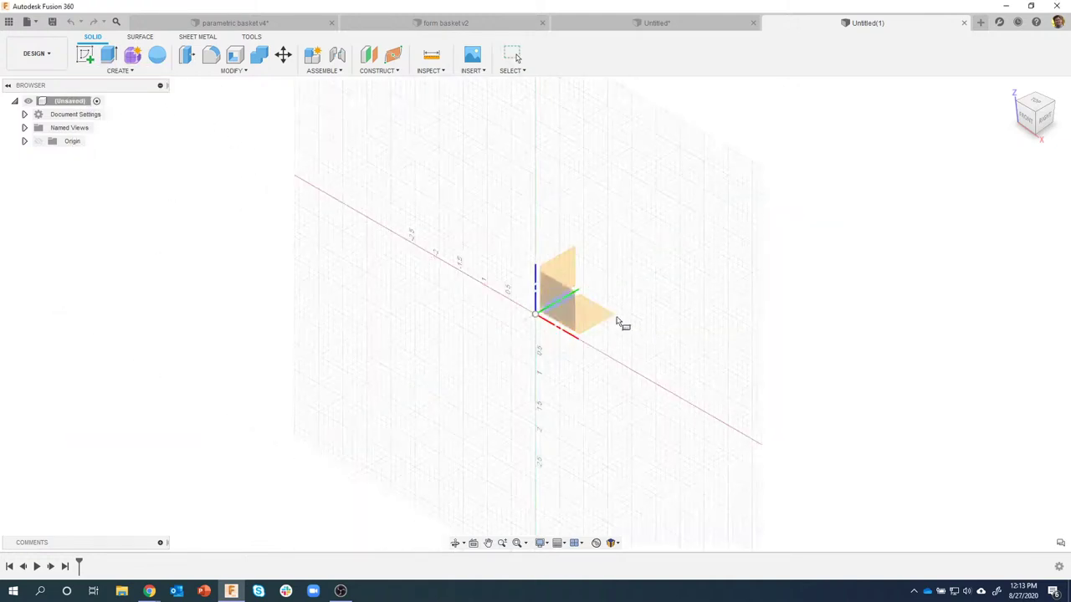
click(537, 314)
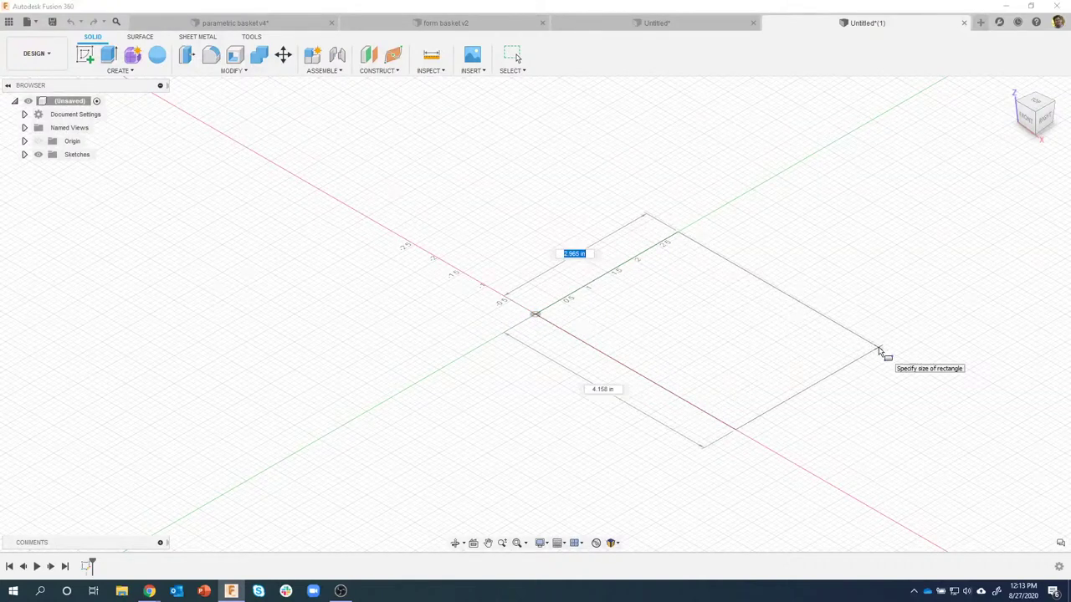
key(Tab)
key(Tab)
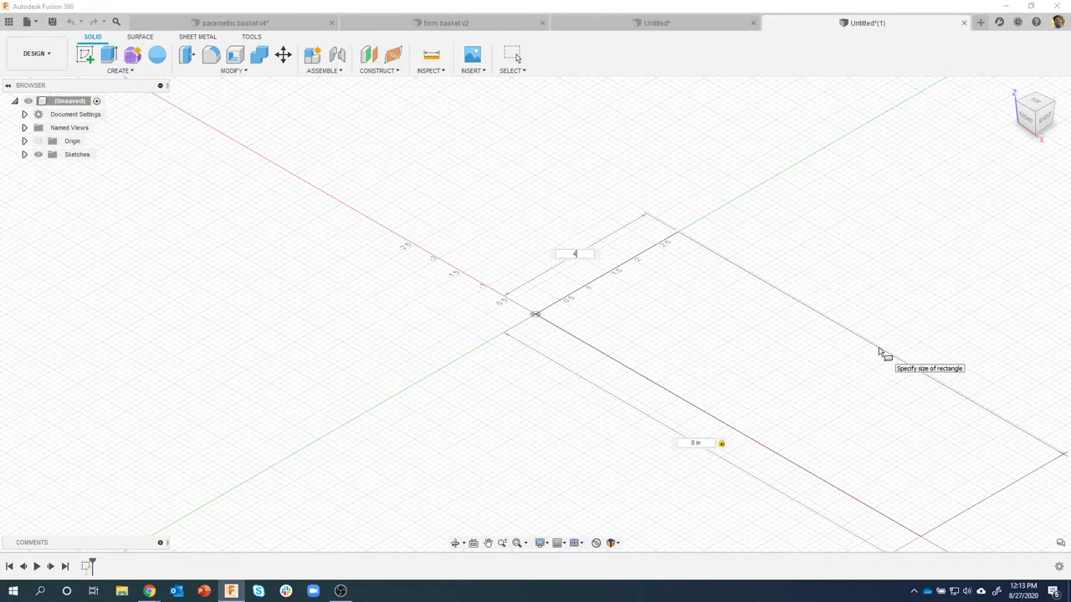
text(4)
key(Tab)
key(Return)
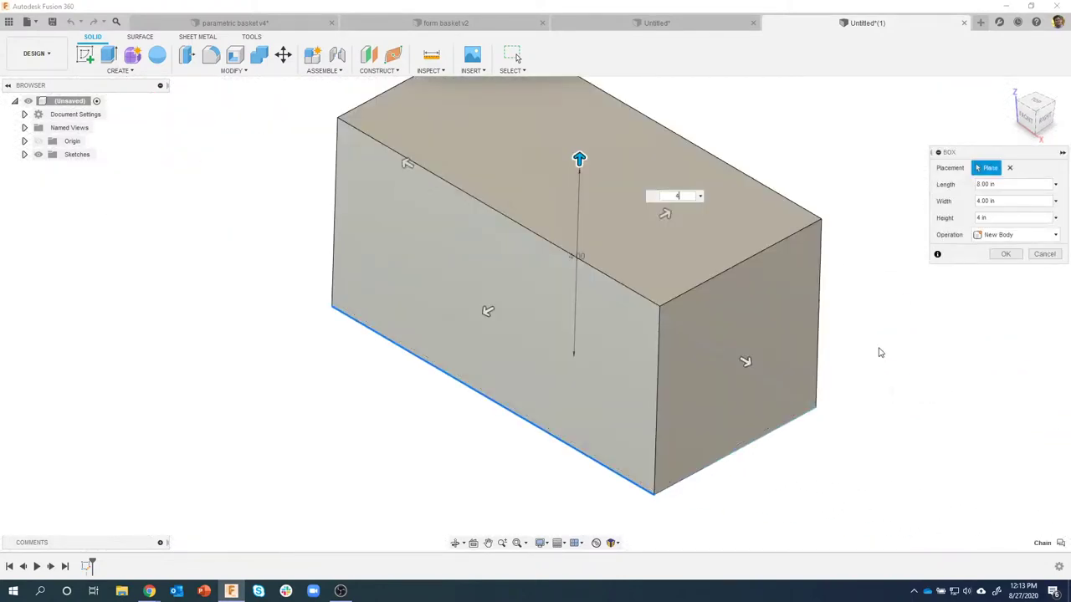
shift+middle_drag(920, 335, 1015, 273)
click(1008, 256)
shift+middle_drag(897, 259, 452, 349)
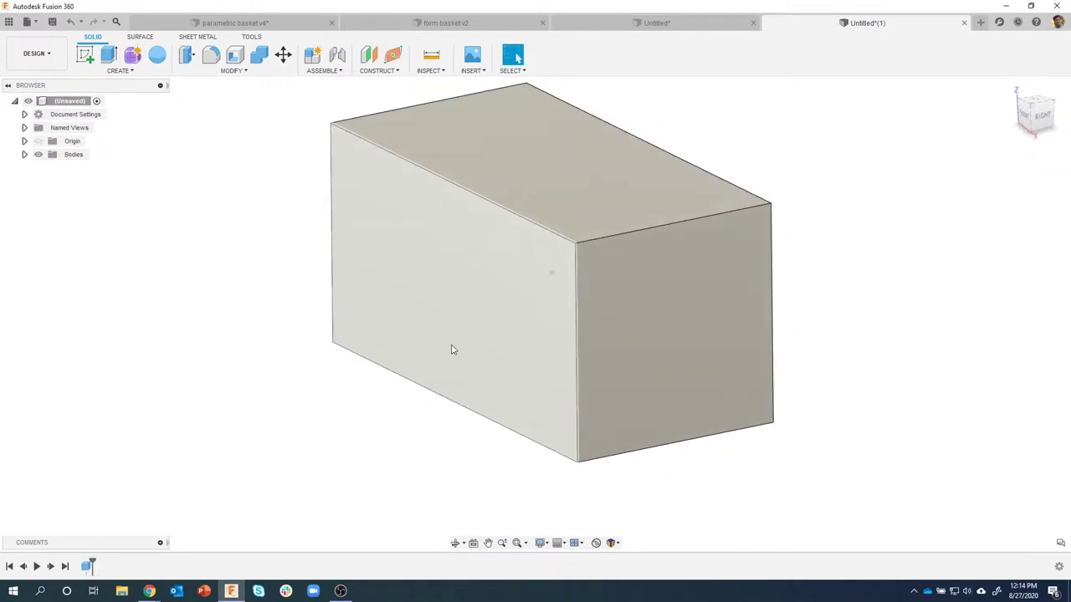
Begin a Draft on the box using its bottom face as the pull direction
shift+middle_drag(292, 315, 254, 281)
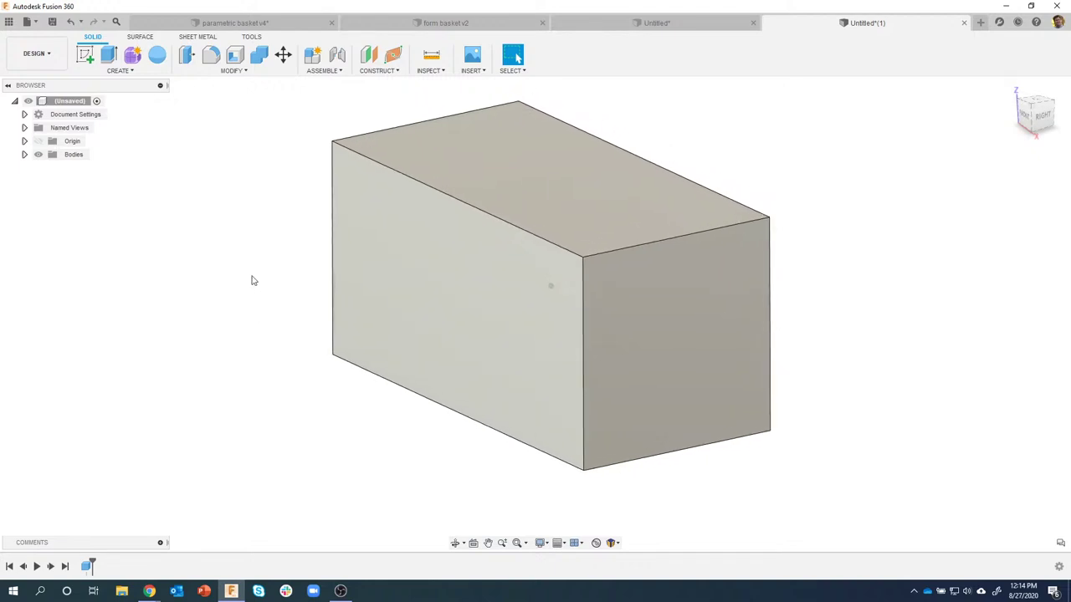
click(229, 72)
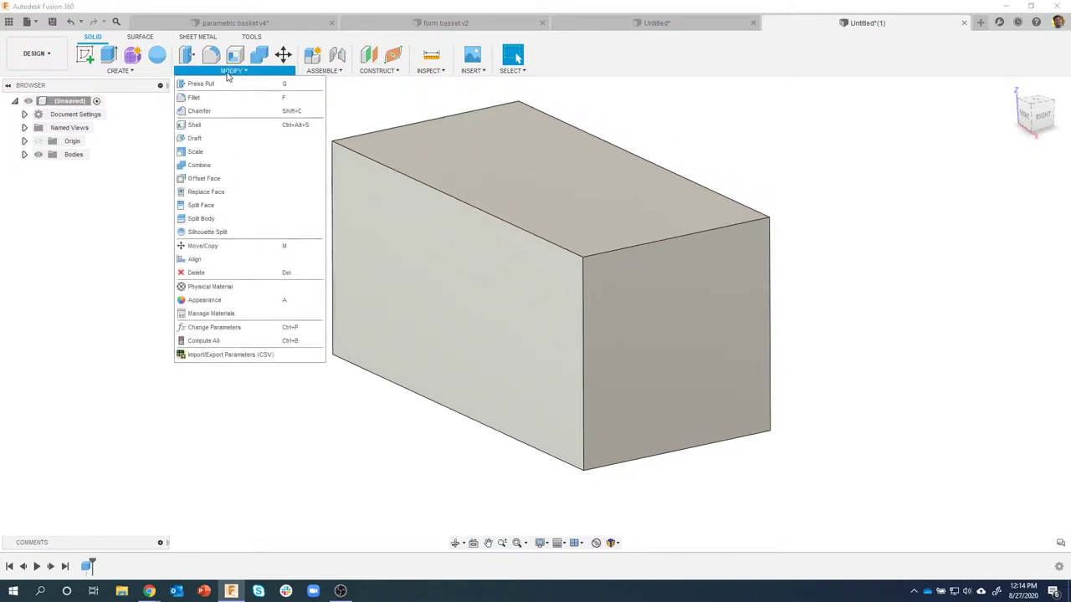
click(214, 140)
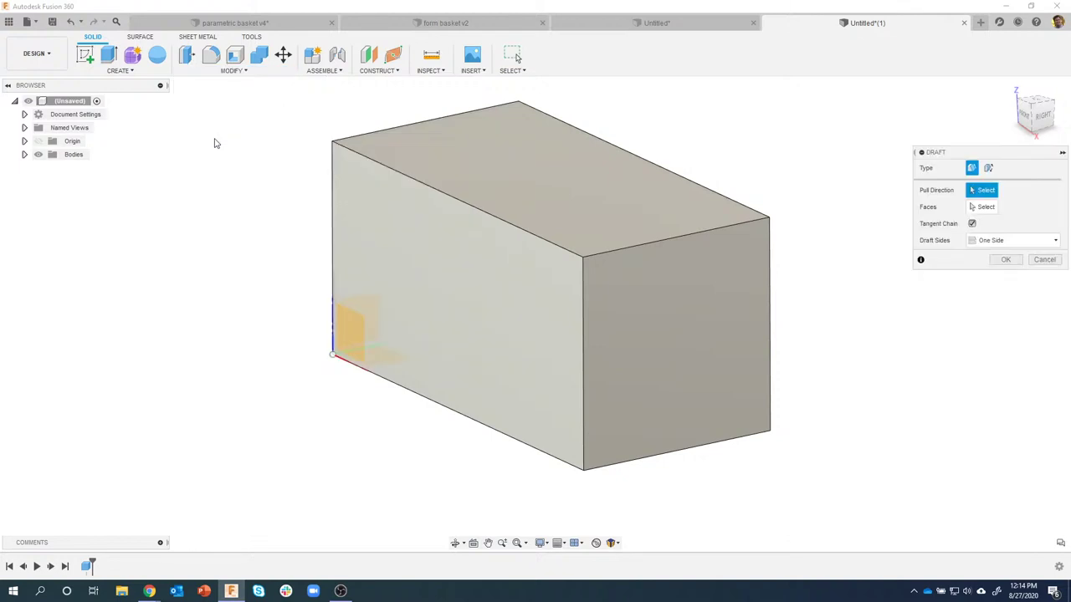
shift+middle_drag(904, 293, 563, 379)
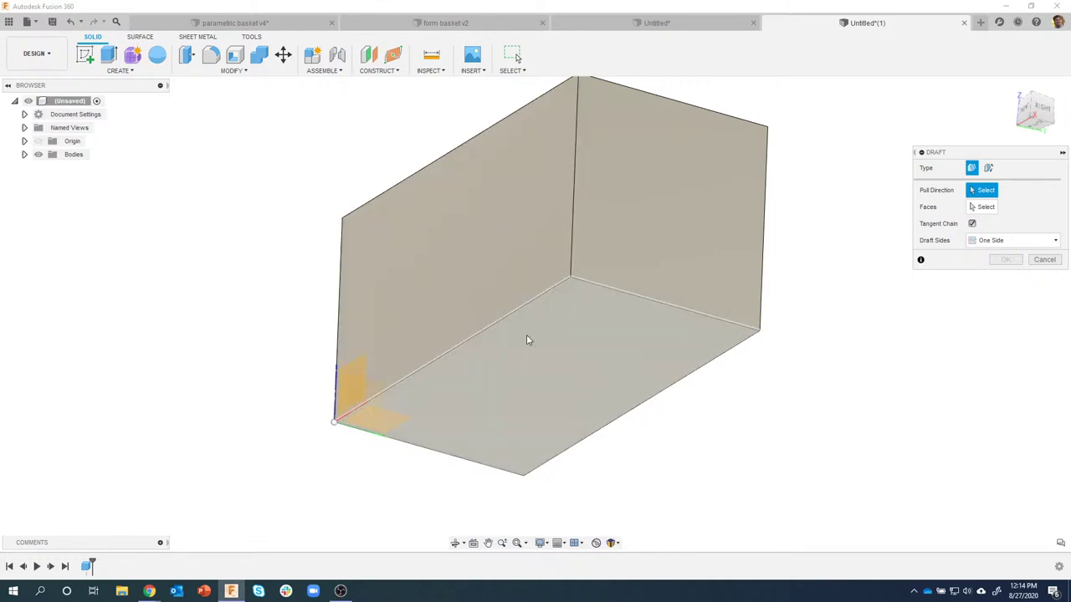
click(527, 342)
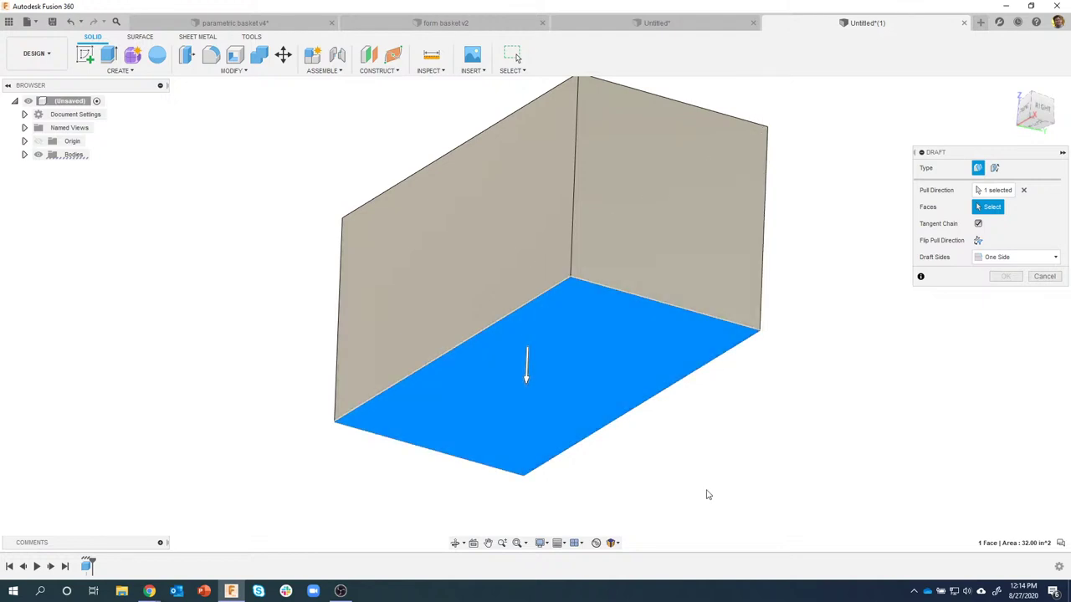
shift+middle_drag(723, 500, 723, 500)
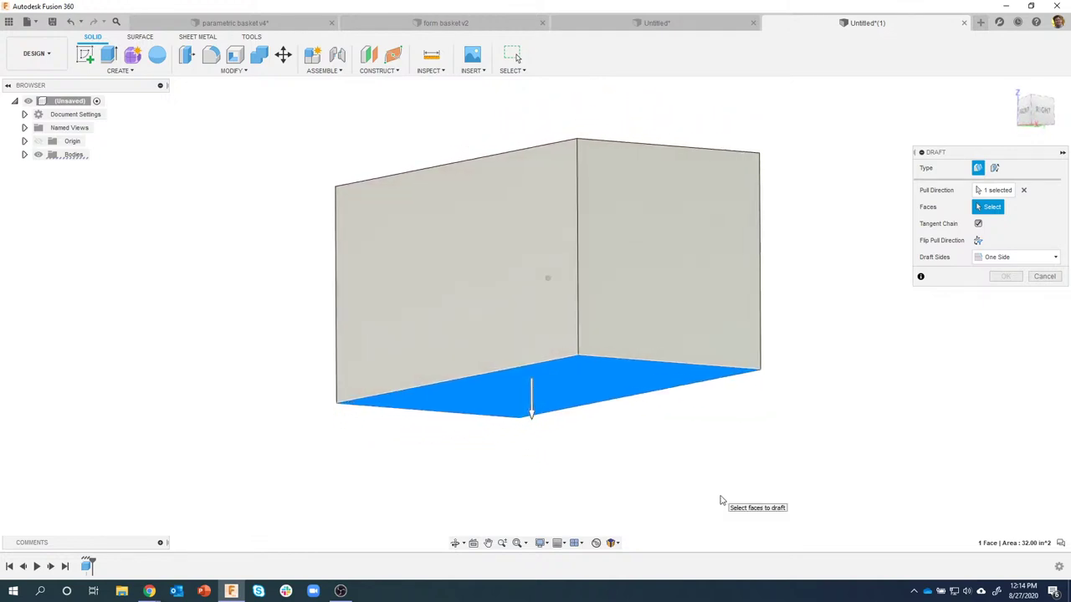
Draft all four side faces of the box by 8 degrees so they flare outward toward the top
click(491, 261)
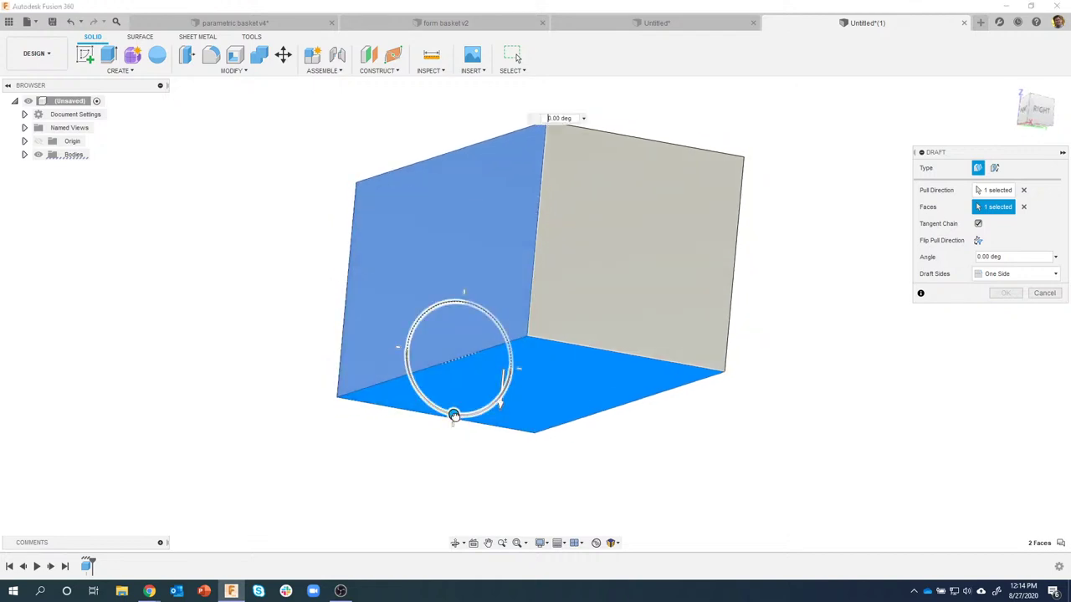
drag(461, 416, 468, 419)
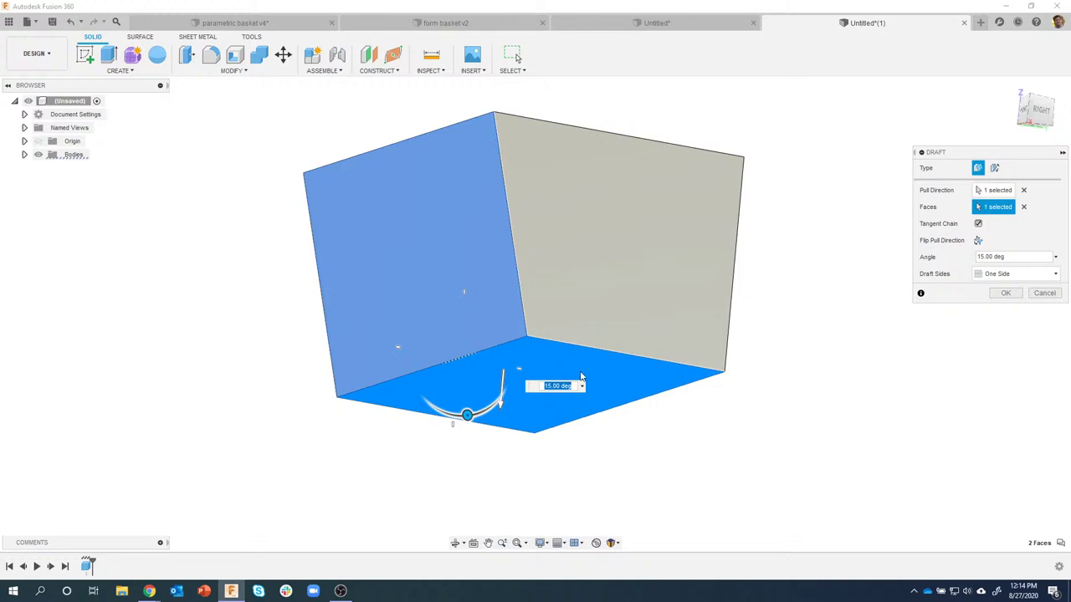
shift+middle_drag(577, 365, 659, 309)
click(612, 260)
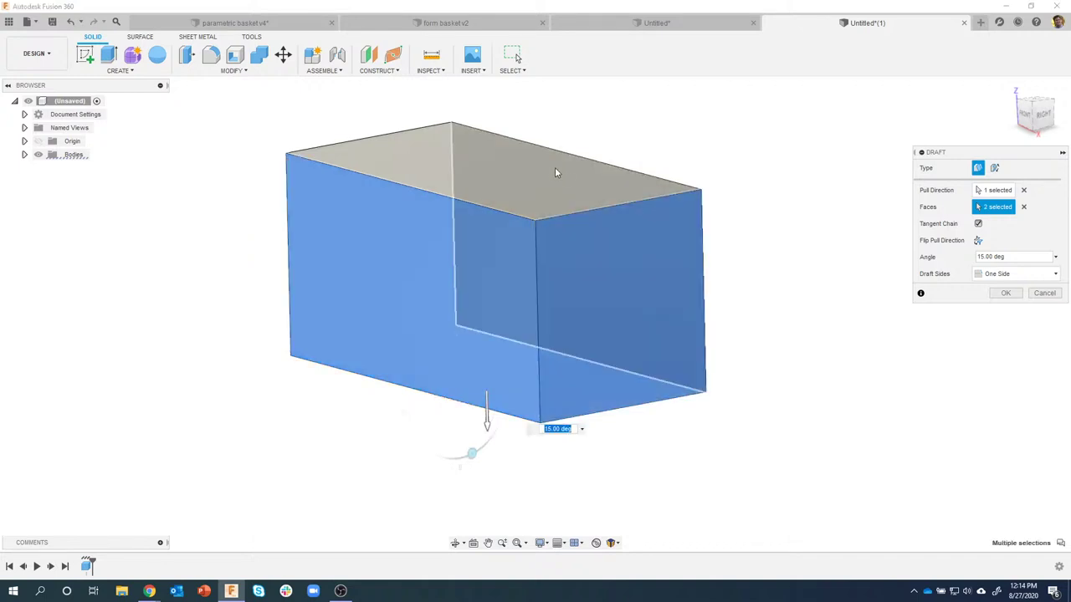
click(556, 169)
click(421, 157)
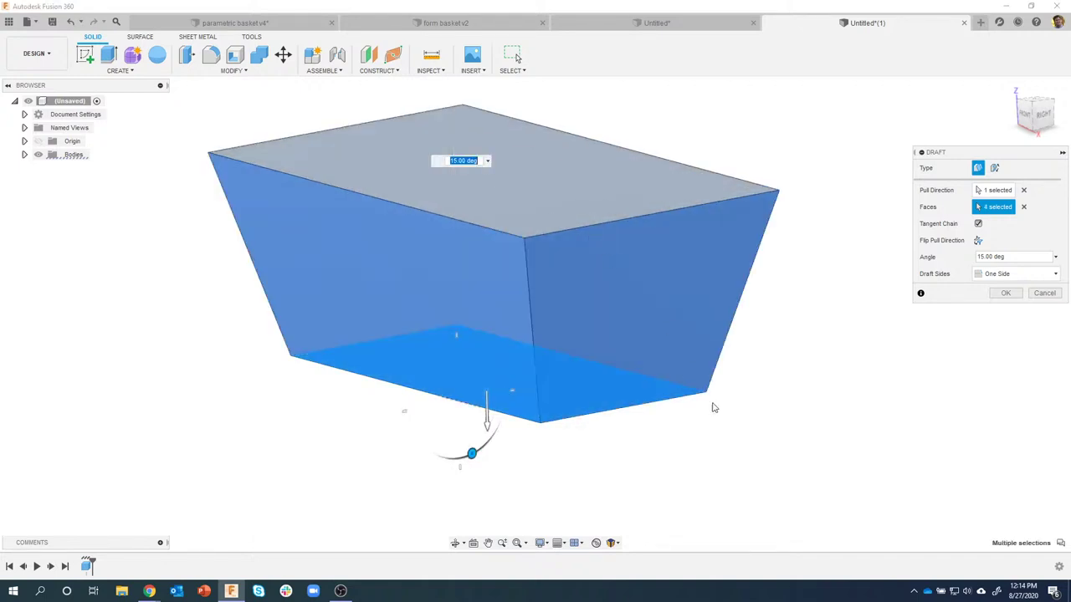
click(1004, 257)
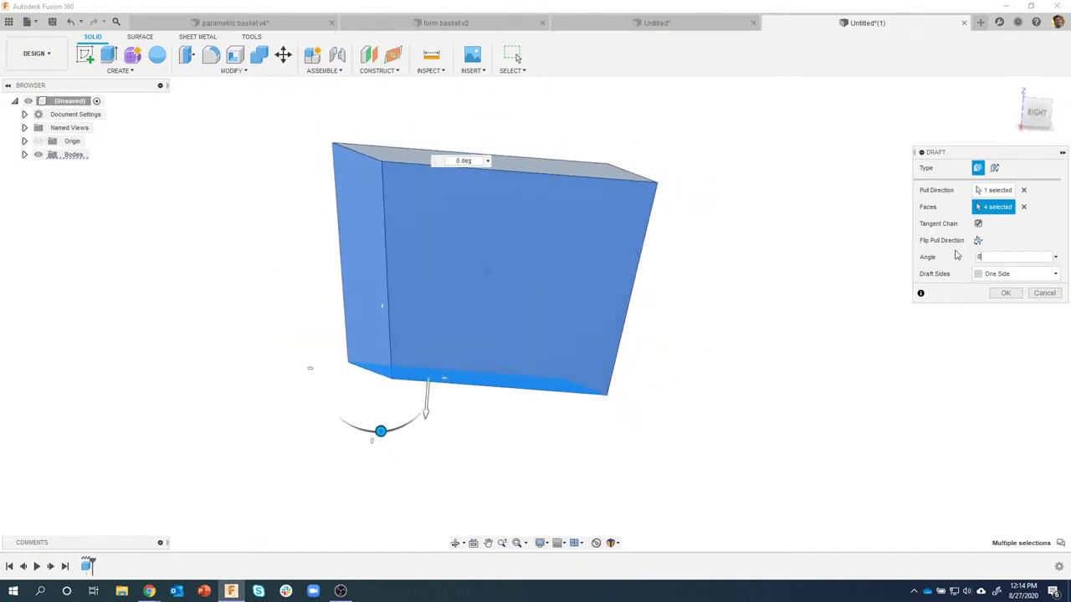
key(Return)
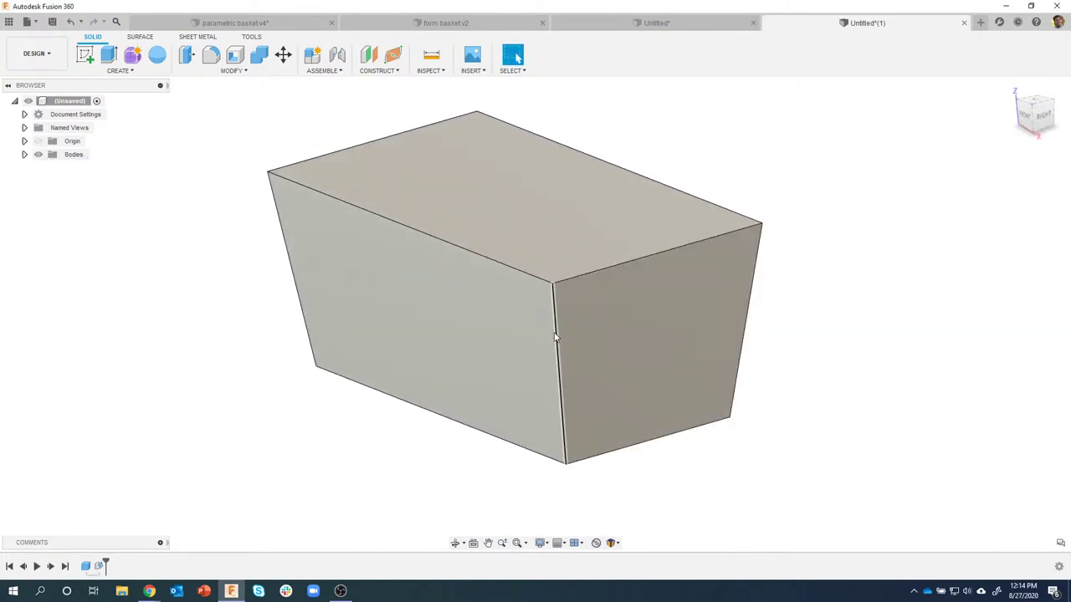
Fillet the four slanted corner edges of the drafted box with a 0.75 in radius
right_click(555, 337)
click(545, 390)
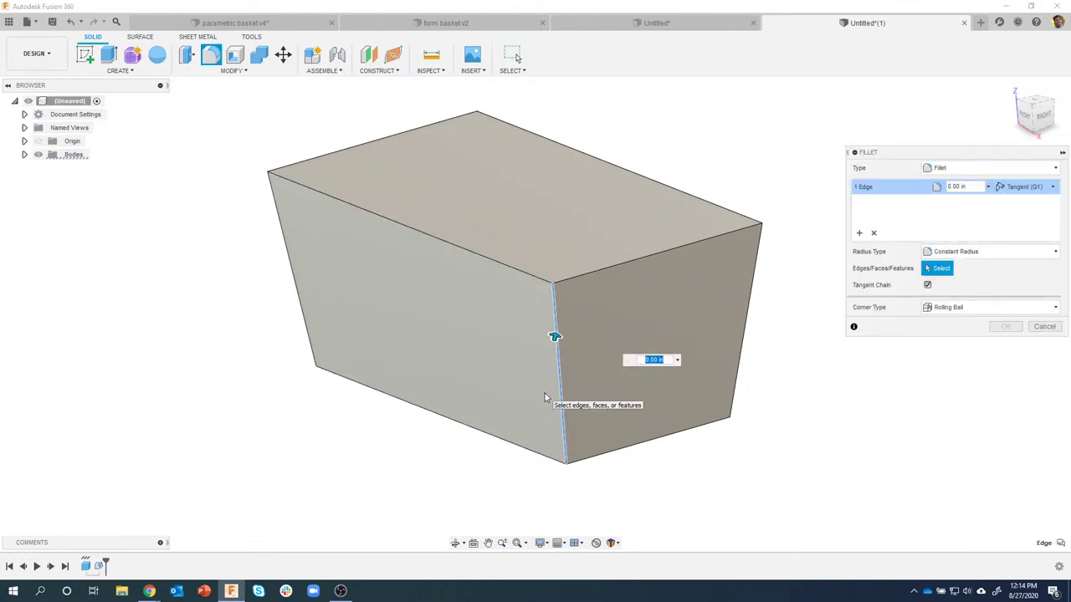
text(.75)
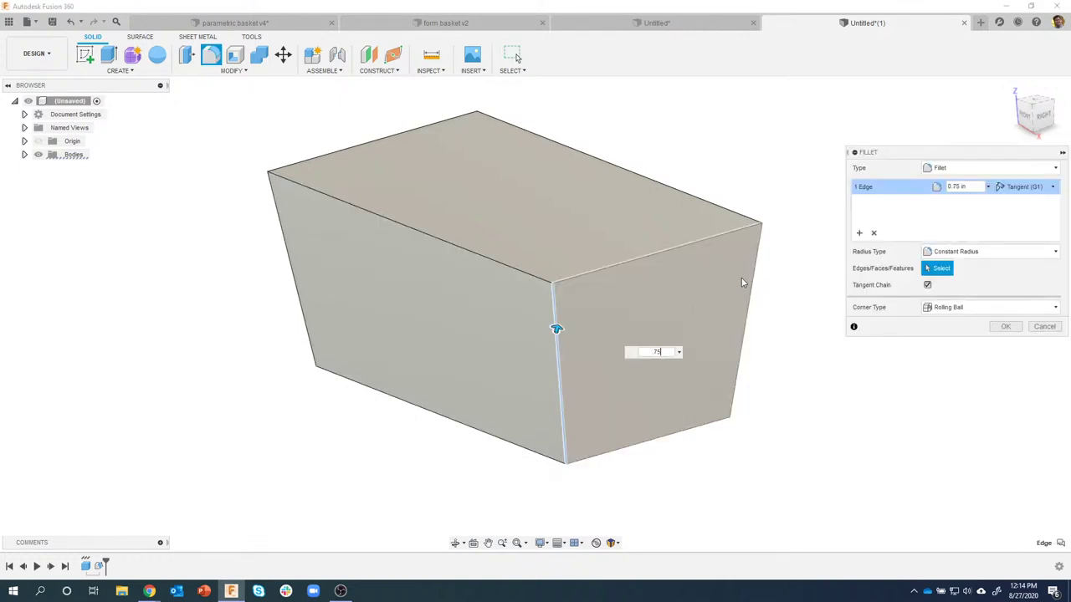
click(758, 266)
click(476, 144)
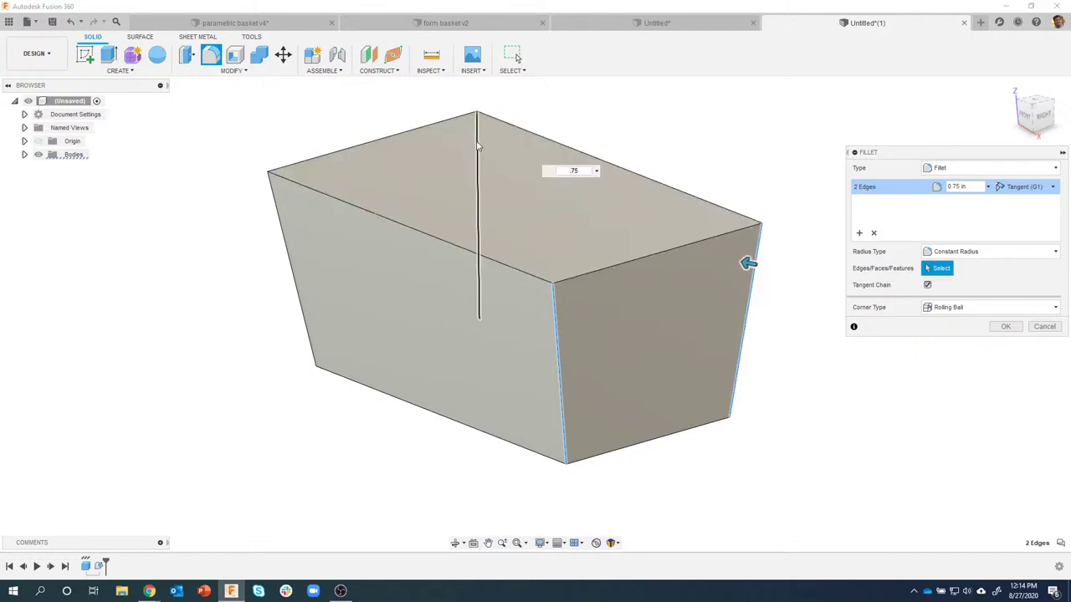
click(286, 226)
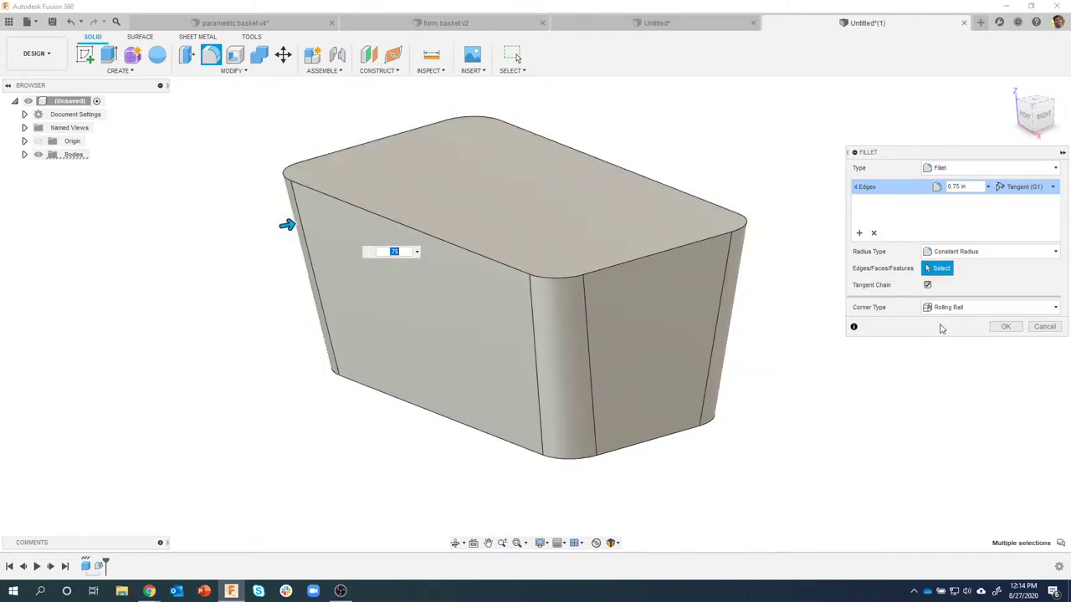
click(1000, 327)
Fillet the tangent edge loop around the bottom of the box with a constant radius
right_drag(827, 393, 820, 206)
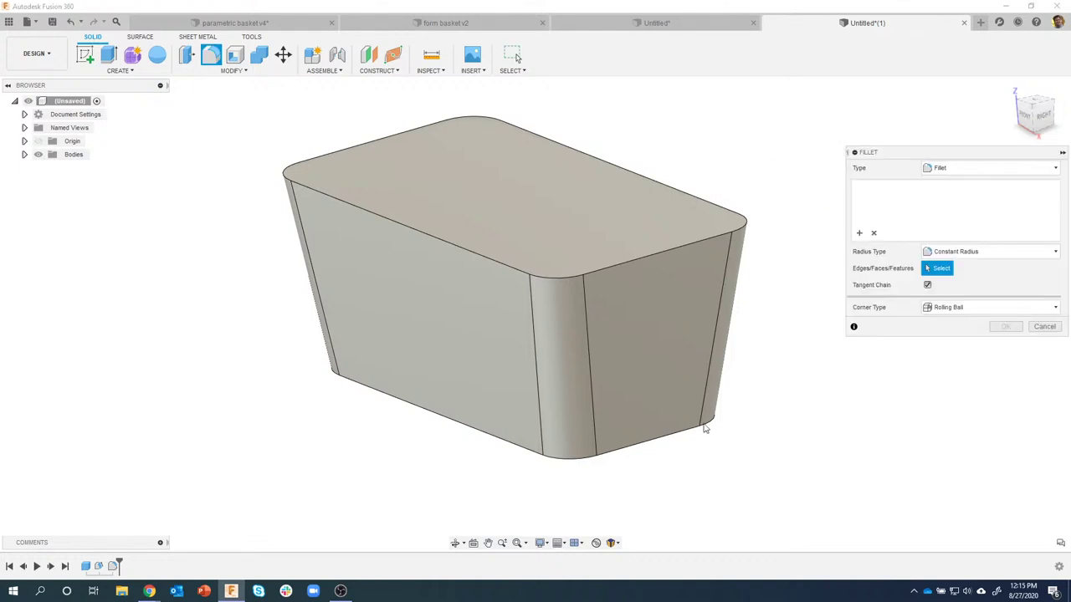
click(659, 438)
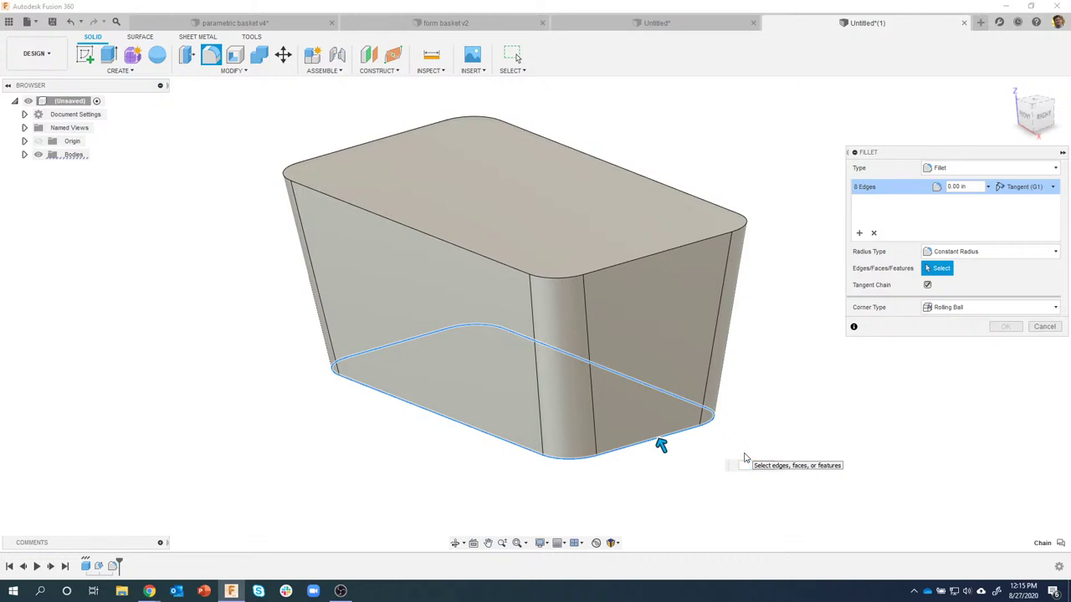
key(Return)
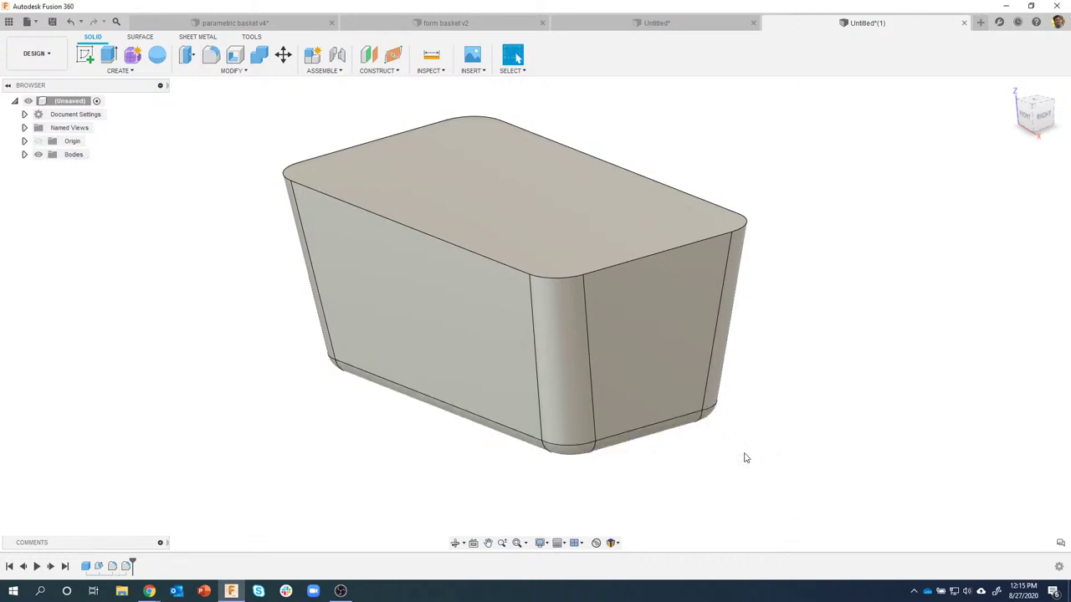
shift+middle_drag(744, 457, 830, 386)
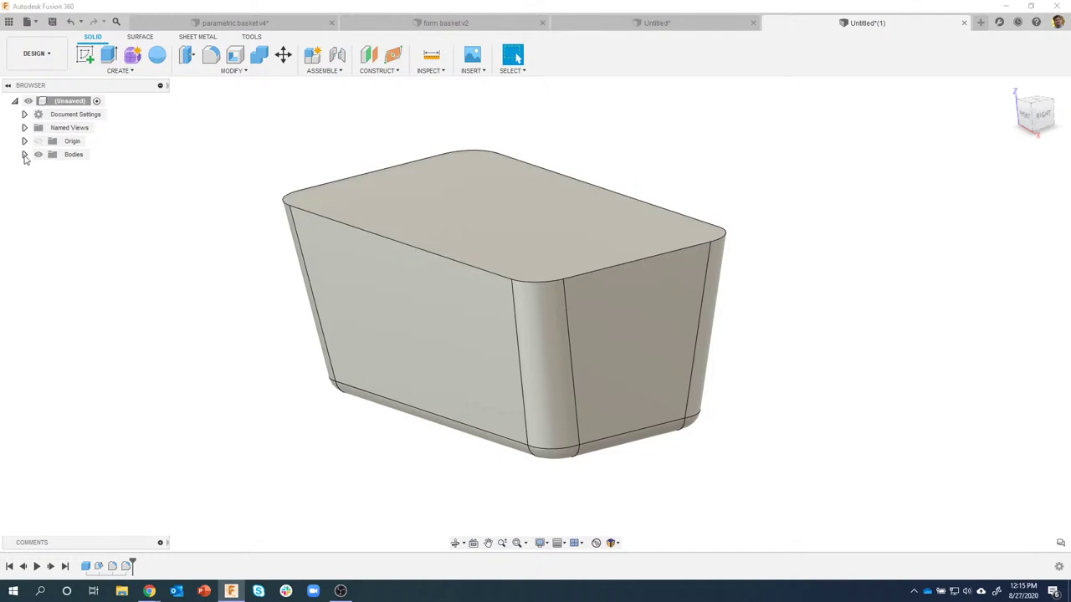
Rename the box body as starting shape
click(24, 154)
click(87, 170)
double_click(89, 171)
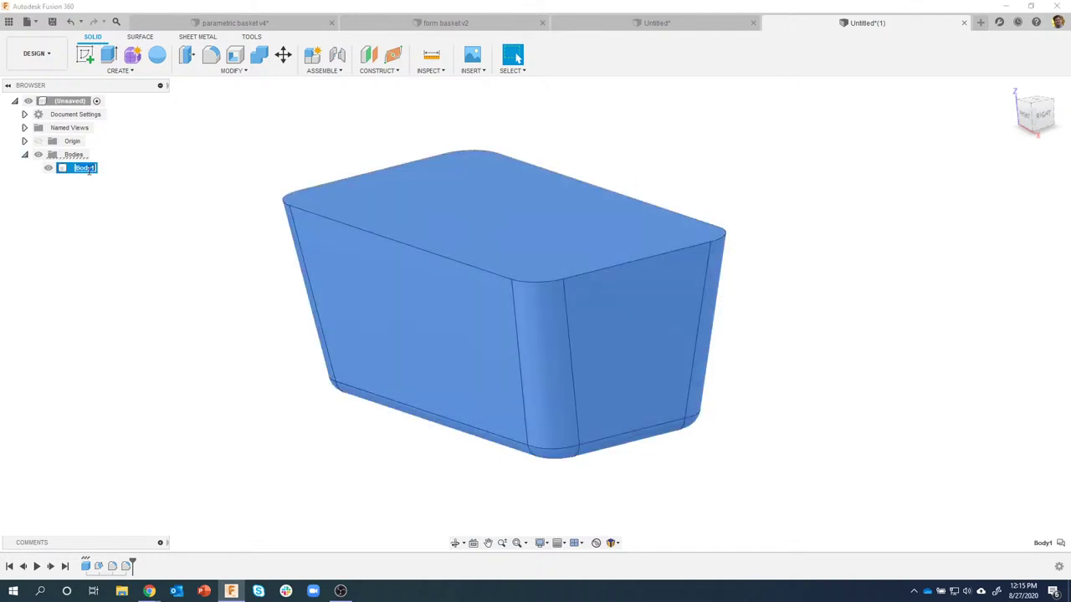
text(starting shape)
key(Return)
click(701, 201)
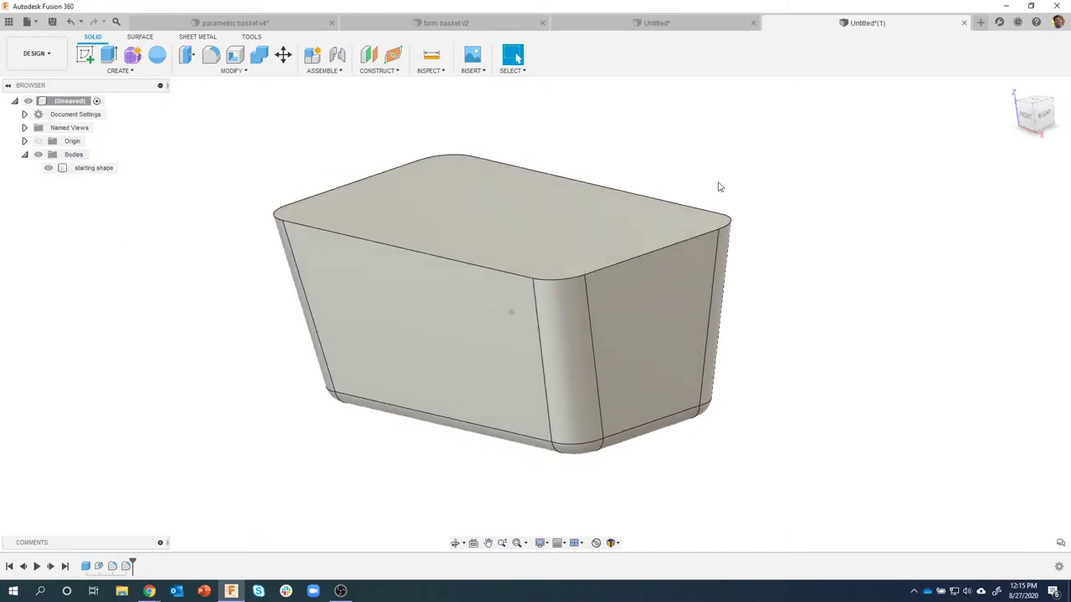
Show the origin briefly to examine where it lies relative to the body, and hide it again
shift+middle_drag(717, 184, 795, 348)
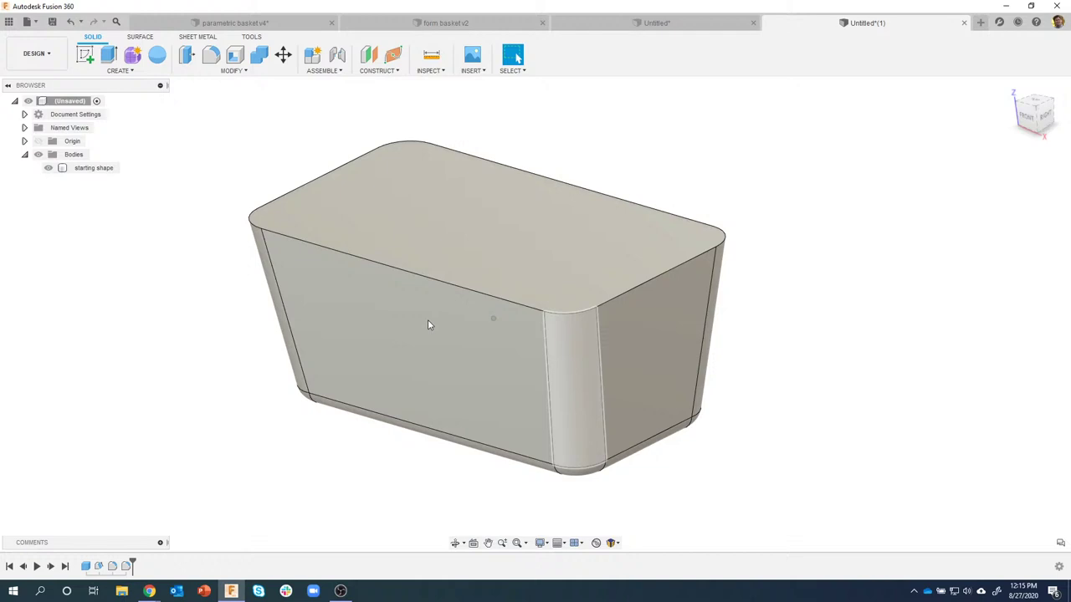
click(39, 142)
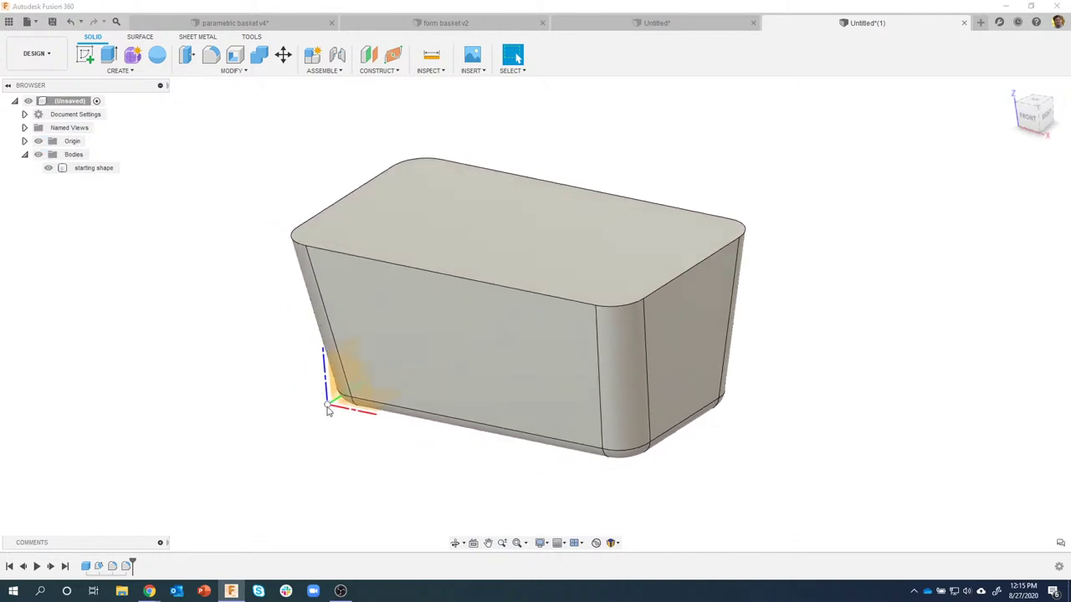
shift+middle_drag(327, 407, 313, 354)
click(328, 353)
shift+middle_drag(359, 455, 345, 377)
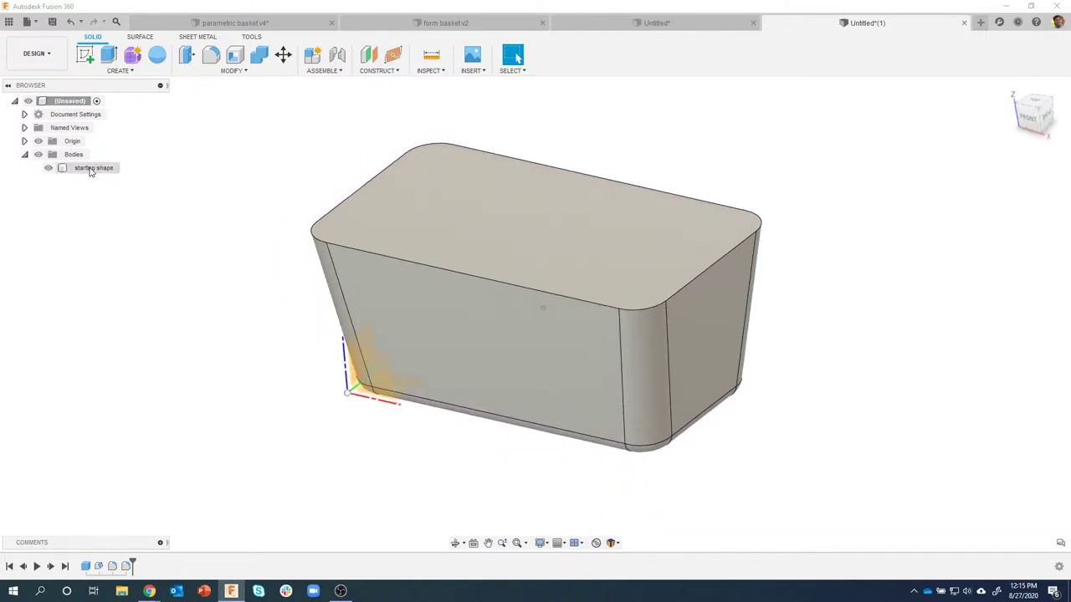
click(41, 141)
Construct a midplane between the two short end faces of the body and stretch the plane's outline beyond the body
shift+middle_drag(40, 142, 371, 72)
click(378, 72)
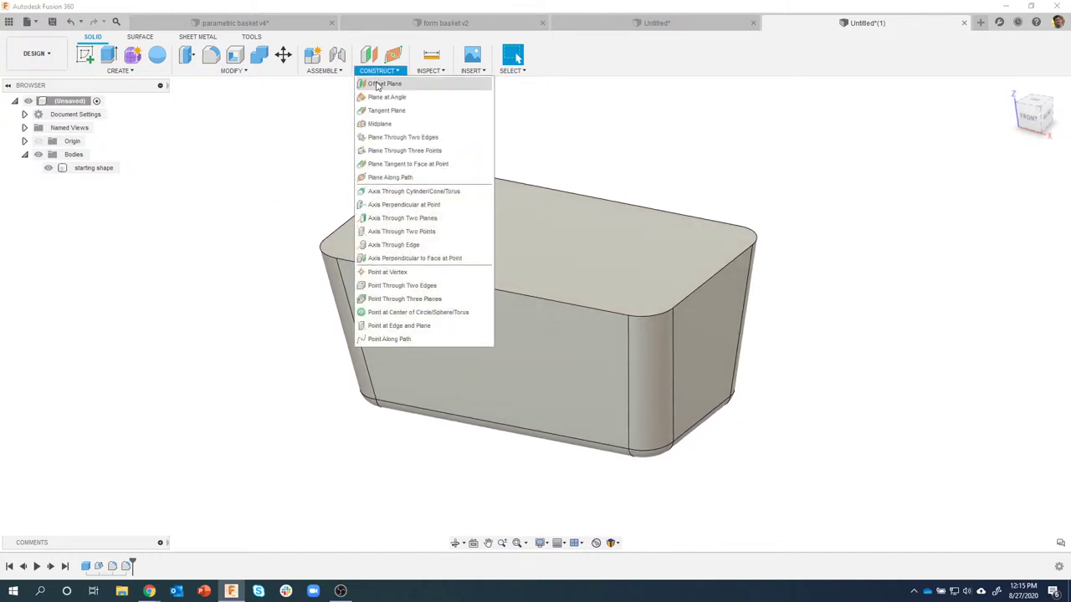
click(404, 126)
shift+middle_drag(545, 313, 396, 342)
click(707, 353)
click(393, 343)
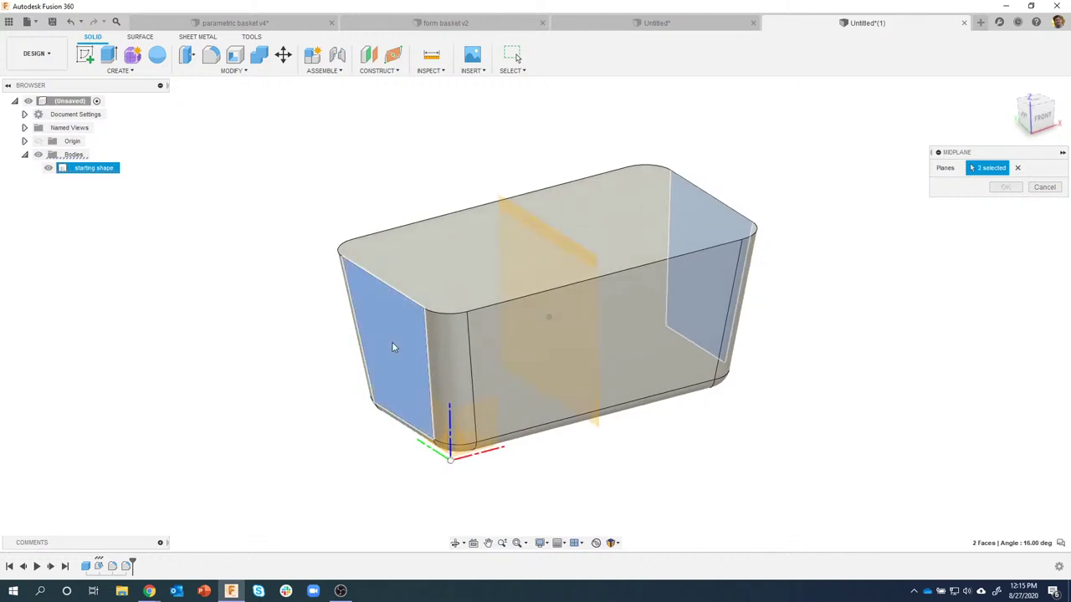
shift+middle_drag(721, 354, 547, 200)
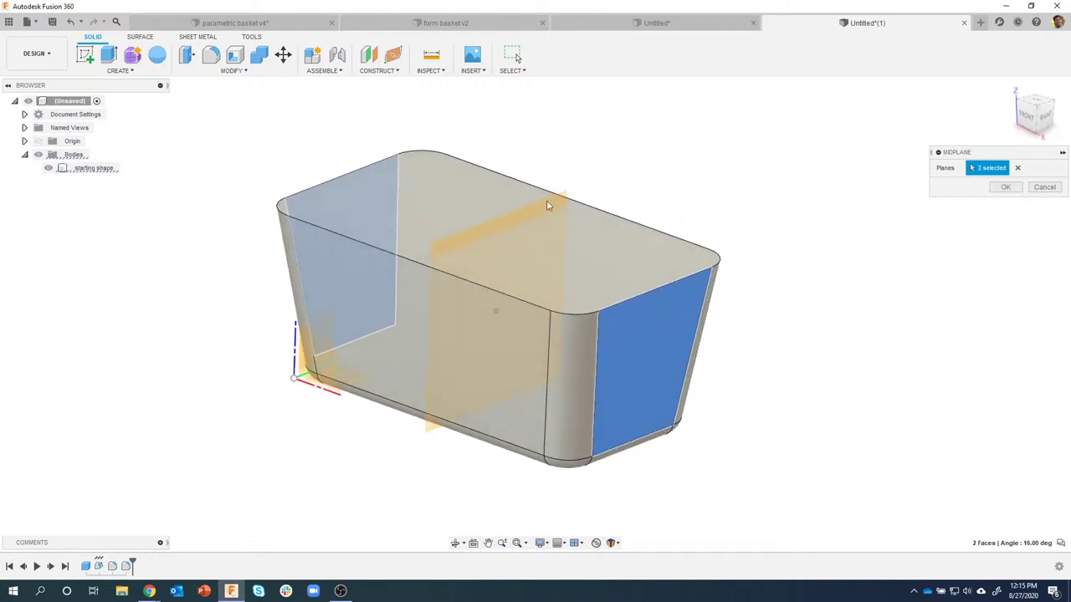
click(1005, 187)
shift+middle_drag(973, 201, 580, 199)
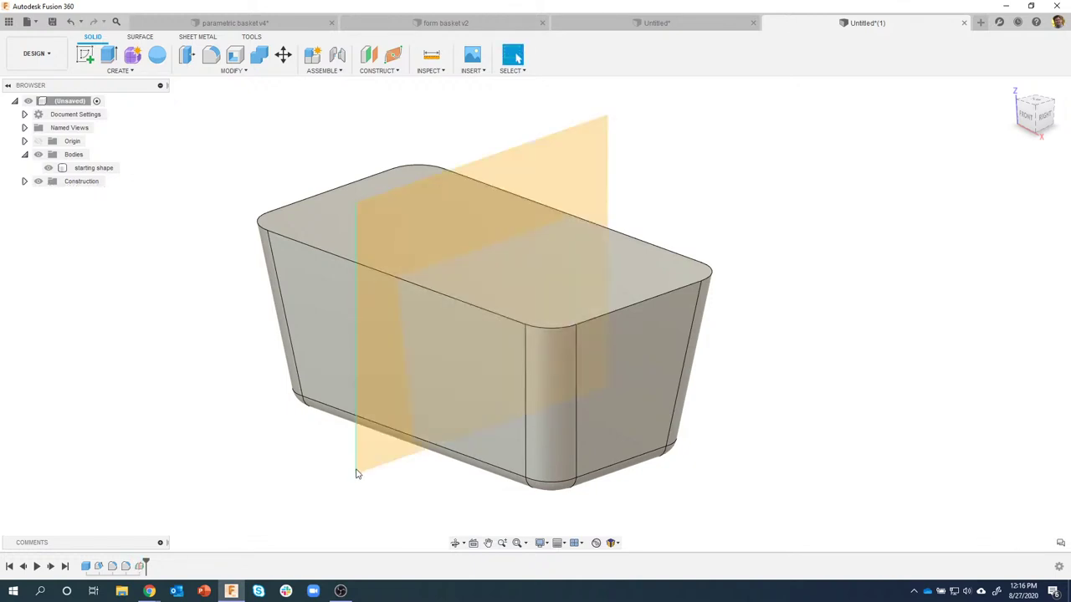
drag(358, 476, 366, 521)
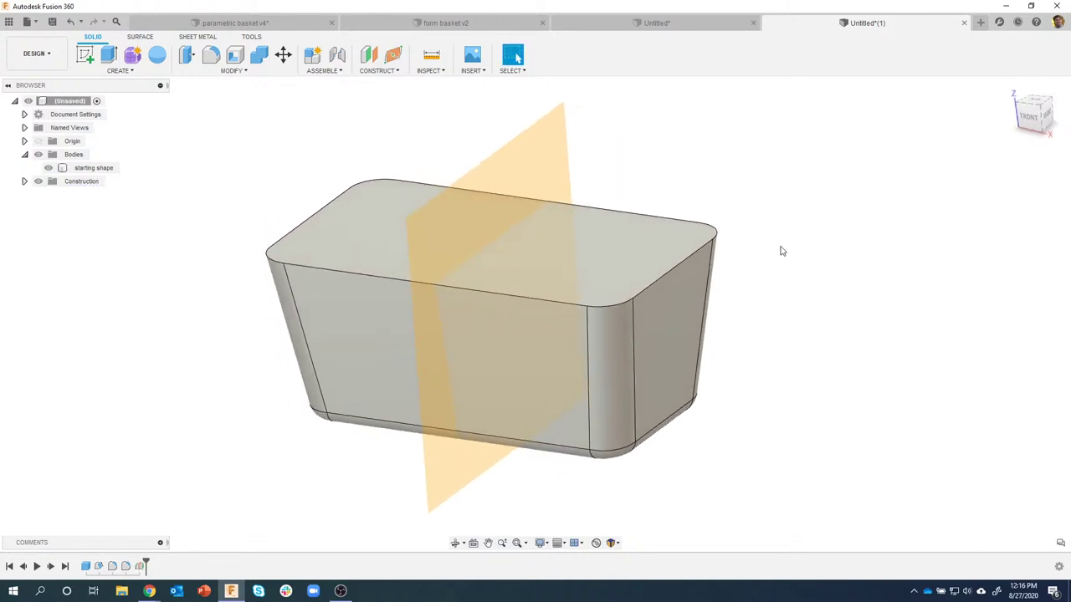
Start a new sketch on the midplane through the middle of the body
shift+middle_drag(782, 251, 781, 168)
click(560, 158)
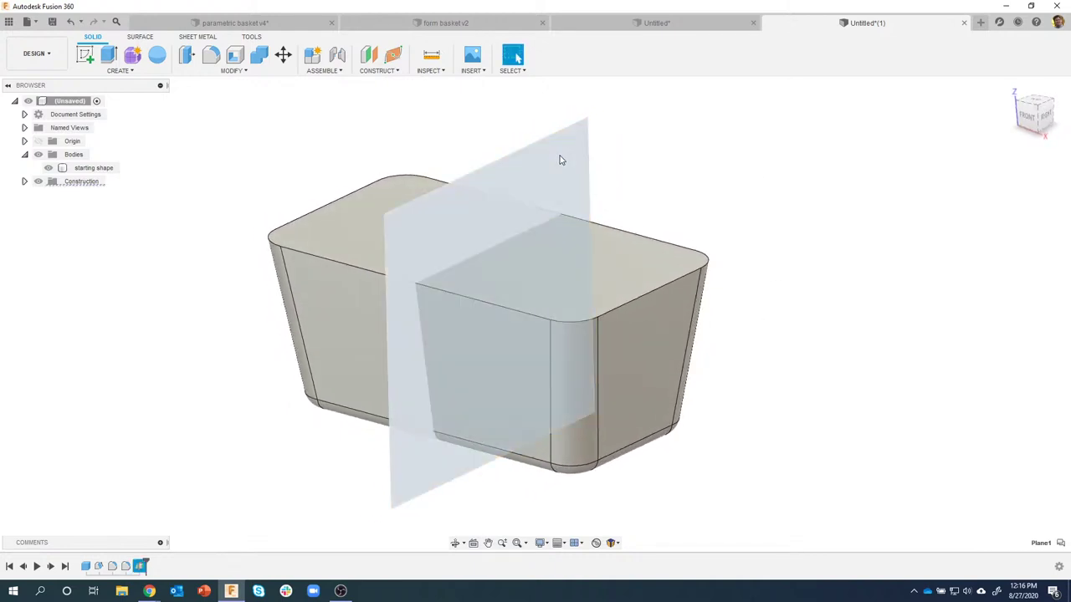
right_click(561, 159)
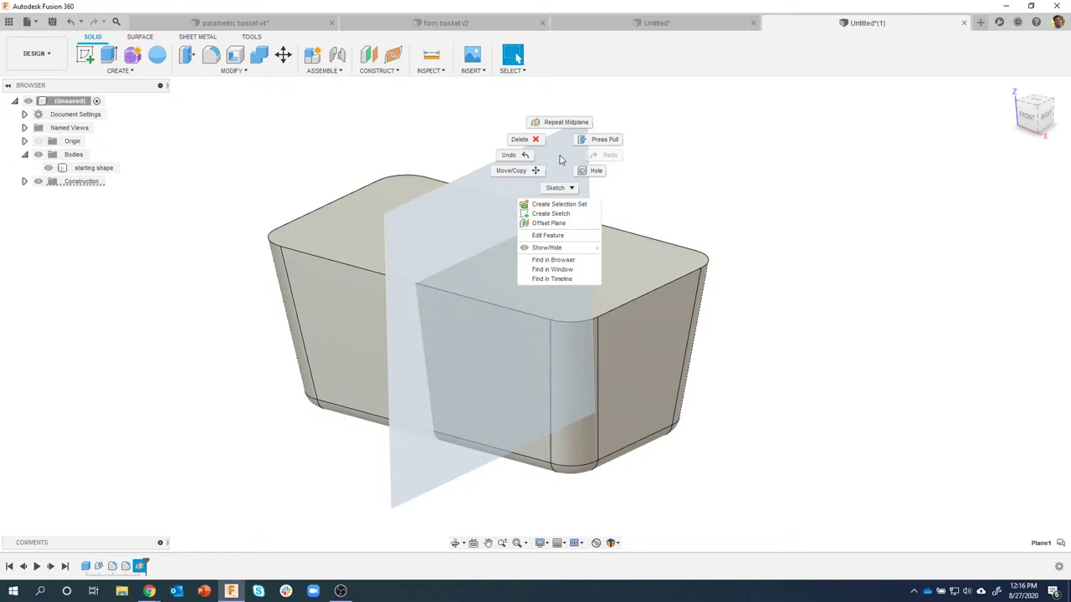
click(574, 216)
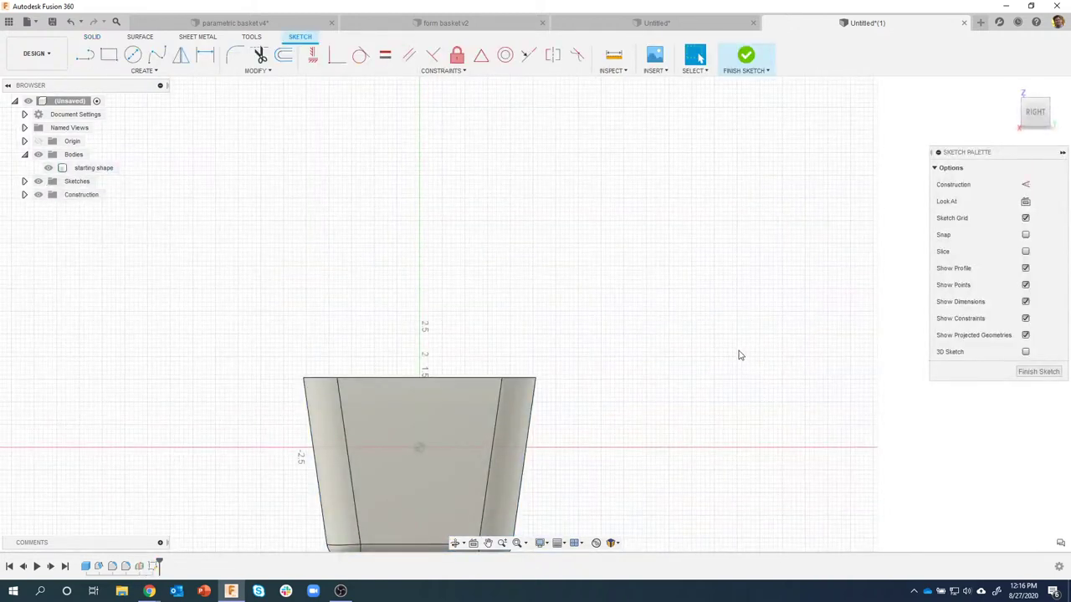
mouse_move(739, 355)
shift+middle_down()
mouse_move(706, 337)
mouse_move(719, 309)
mouse_move(440, 354)
mouse_move(427, 327)
mouse_move(666, 323)
mouse_move(526, 253)
mouse_move(621, 294)
mouse_move(518, 377)
mouse_move(509, 361)
shift+middle_up()
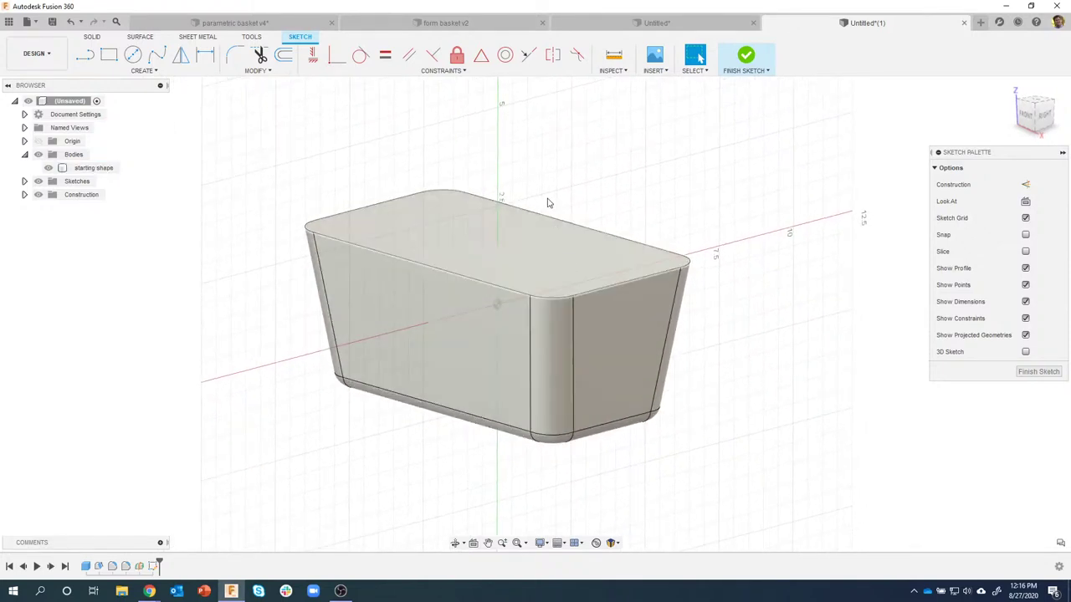
Intersect the whole starting shape body with the sketch plane, using the body selection filter and a linked projection
click(149, 73)
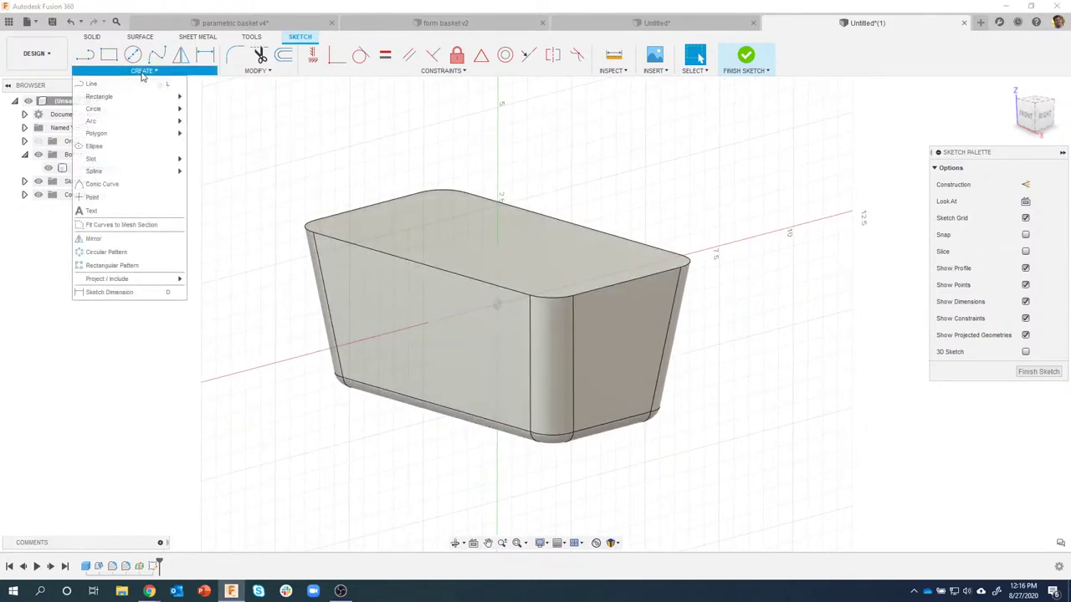
mouse_move(129, 283)
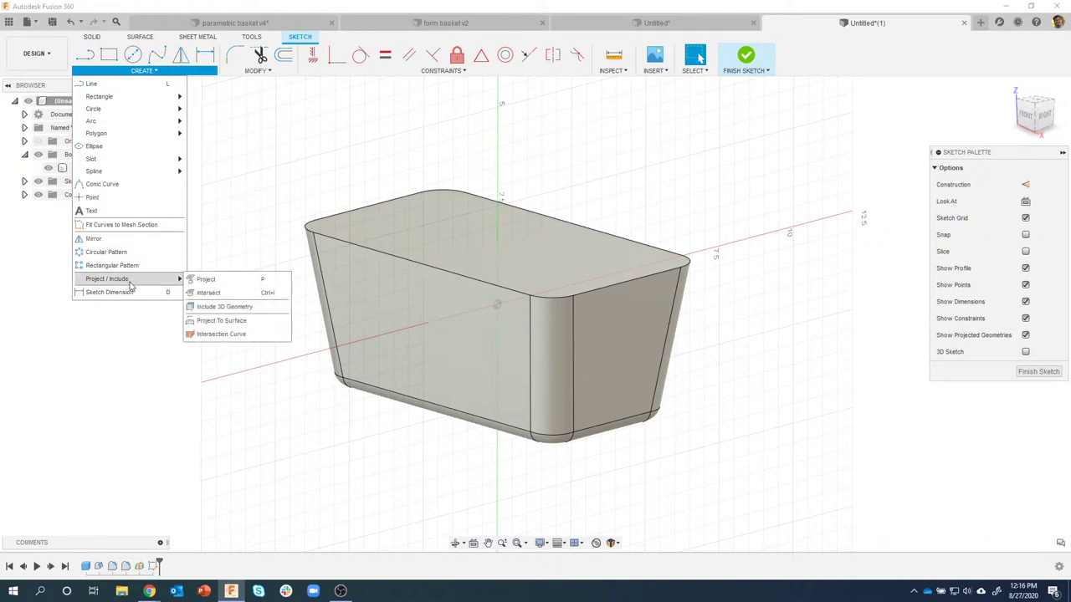
click(234, 295)
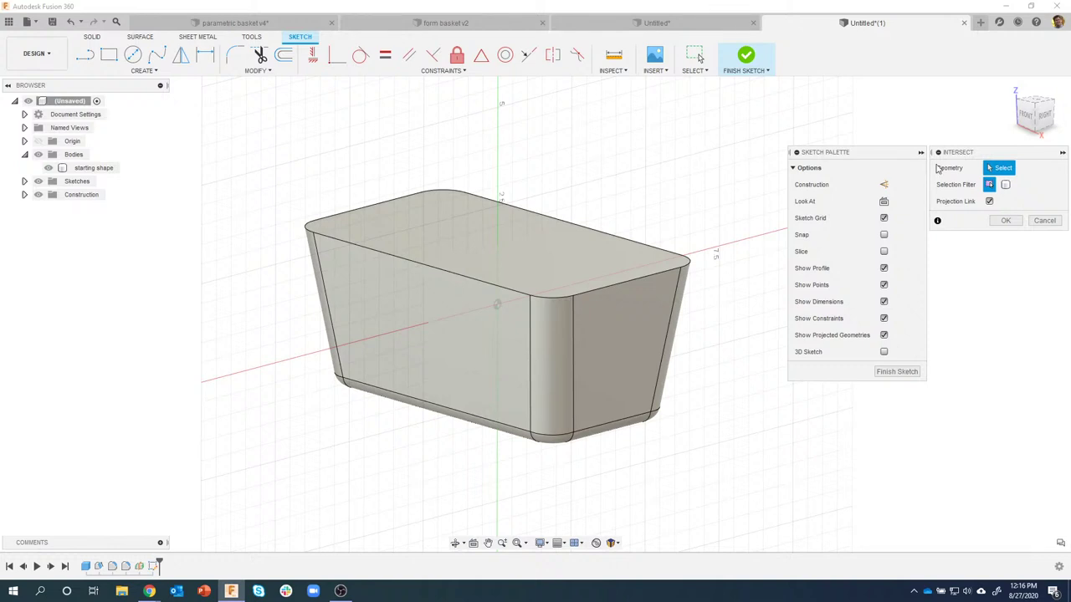
click(1005, 185)
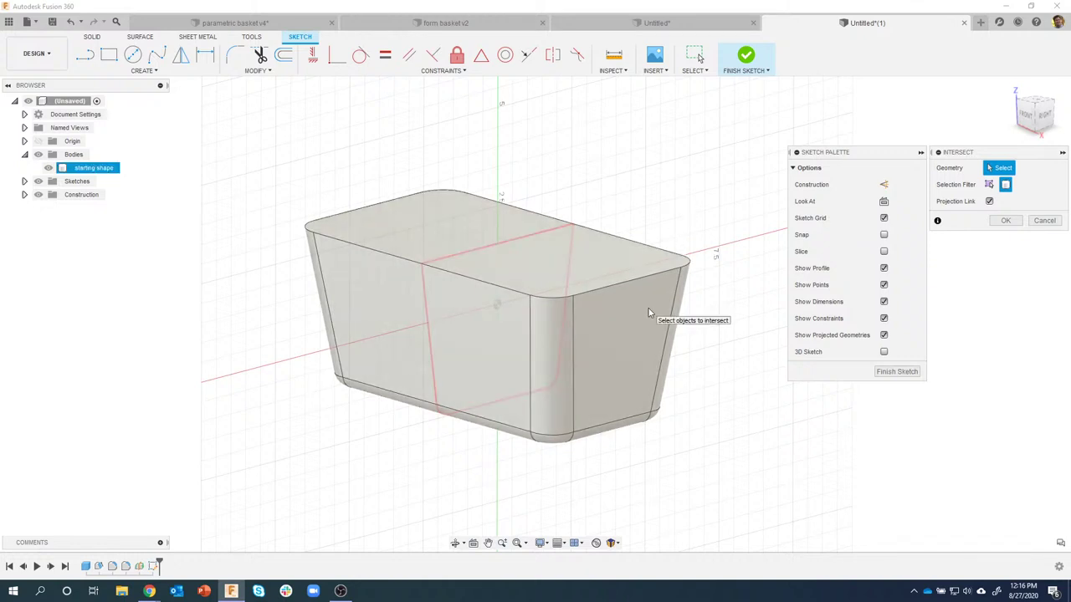
shift+middle_drag(648, 309, 649, 316)
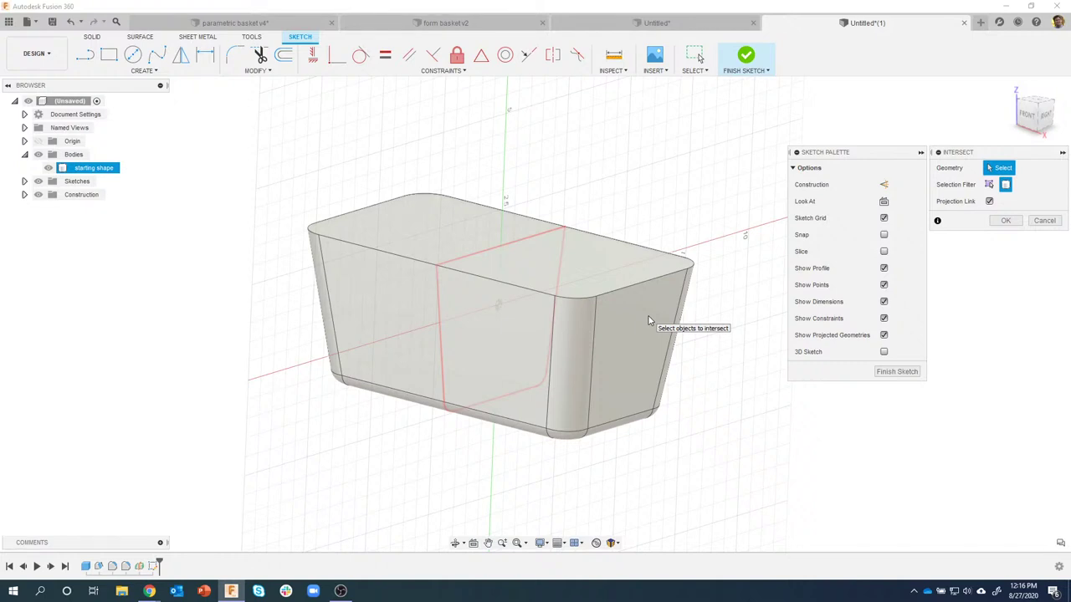
click(629, 339)
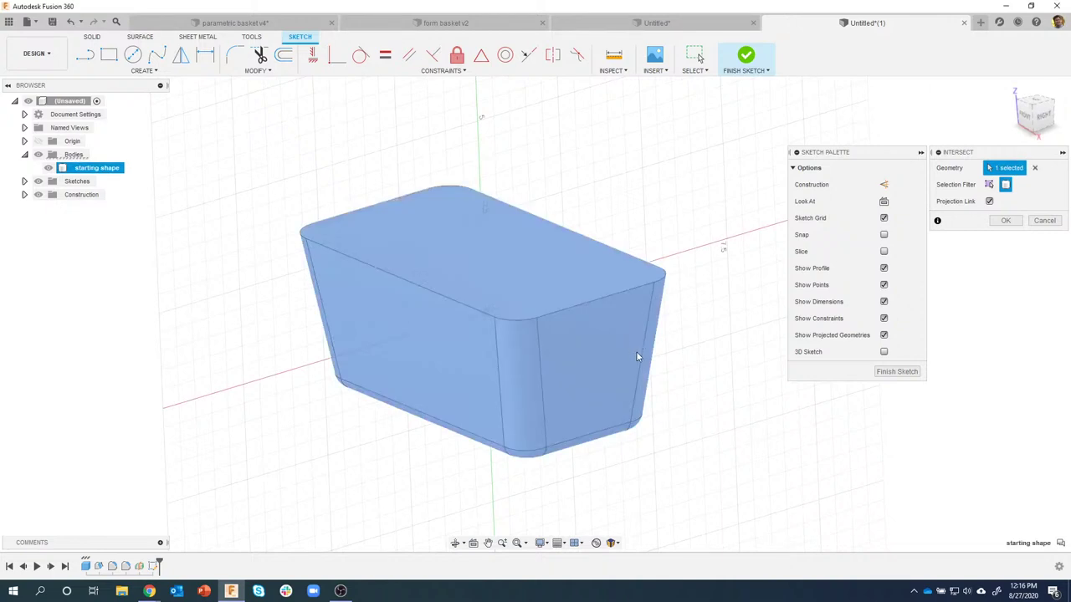
click(1005, 221)
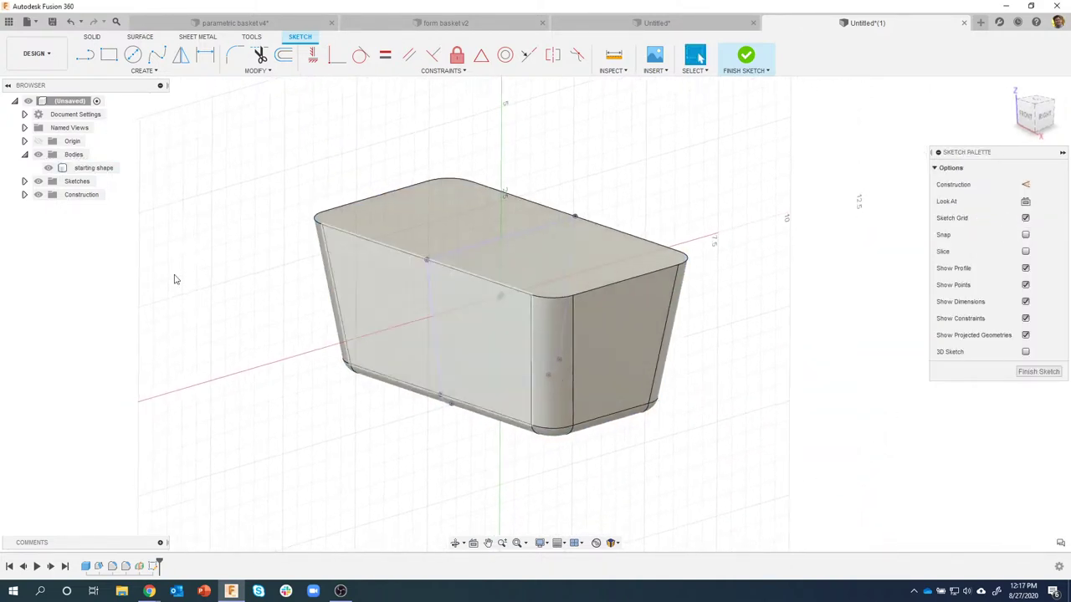
Delete the top line of the intersected cross-section and check the remaining open profile with the body temporarily hidden
click(49, 168)
click(49, 168)
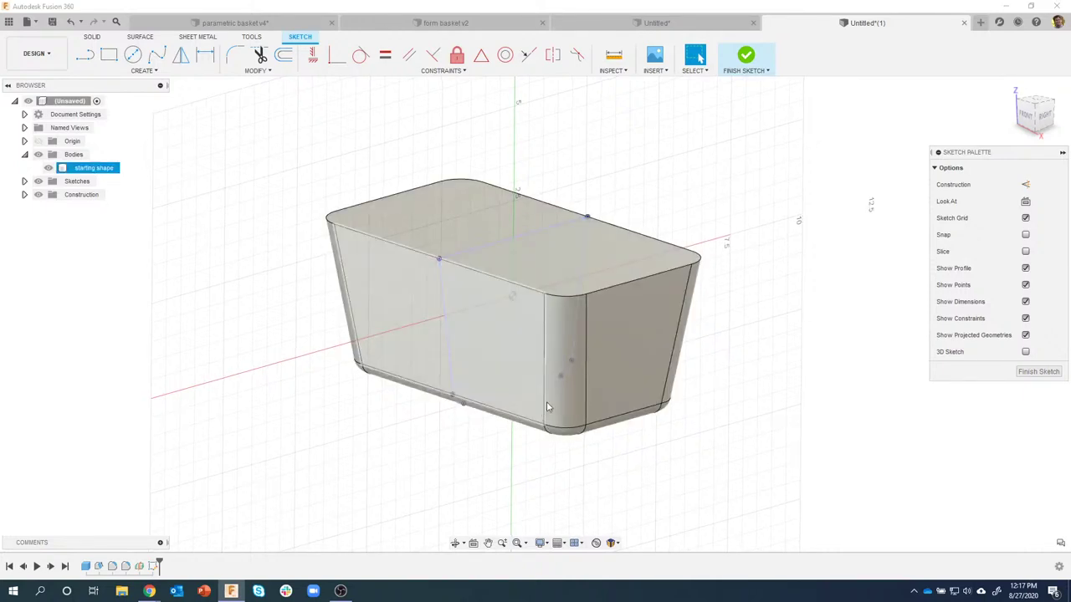
scroll(346, 425, up, 3)
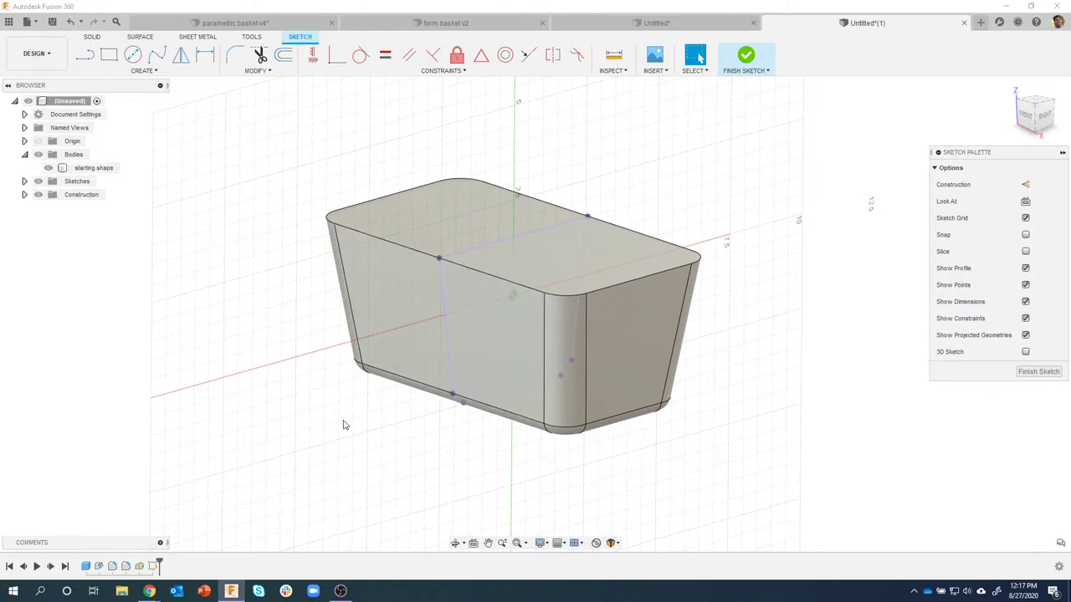
click(469, 242)
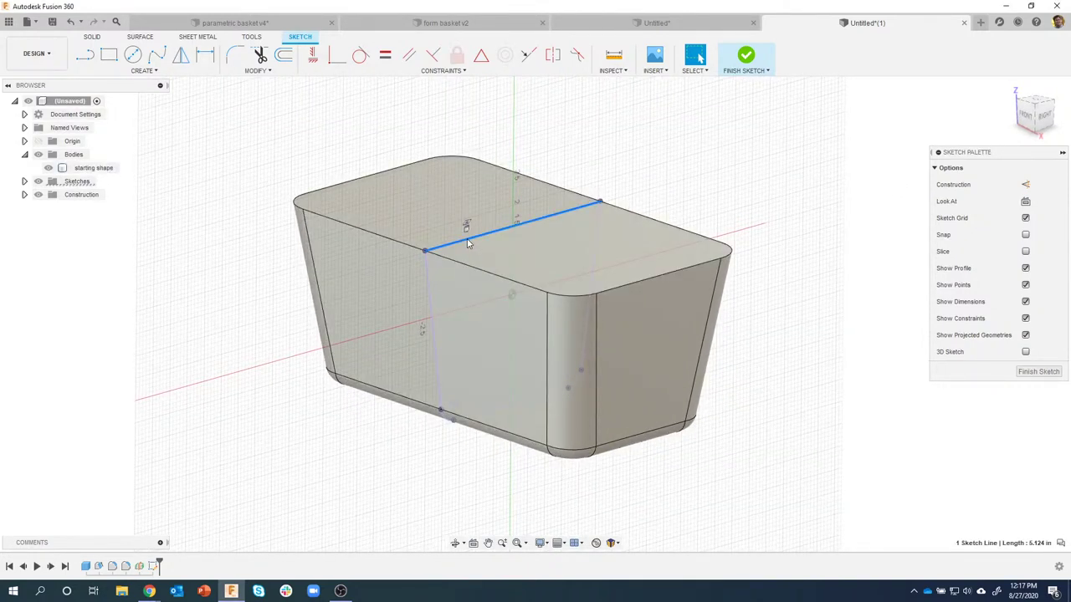
key(Delete)
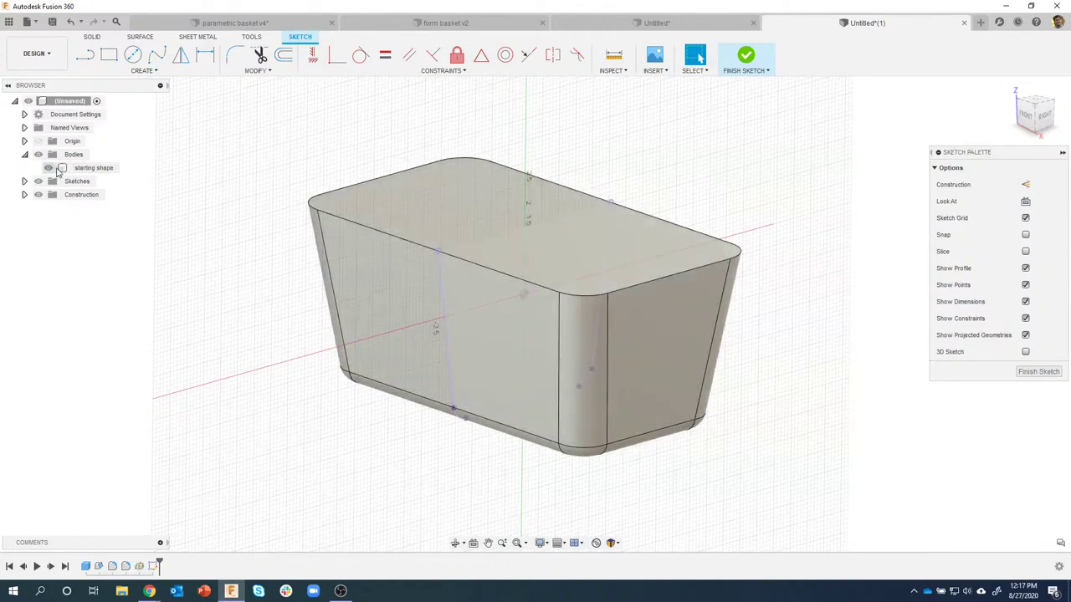
click(49, 168)
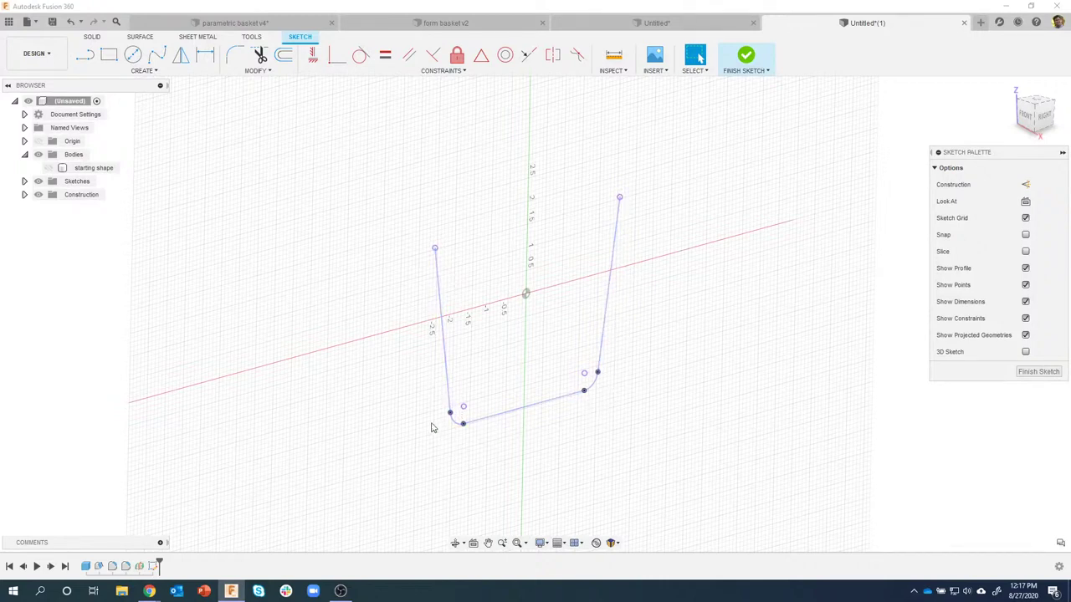
click(49, 167)
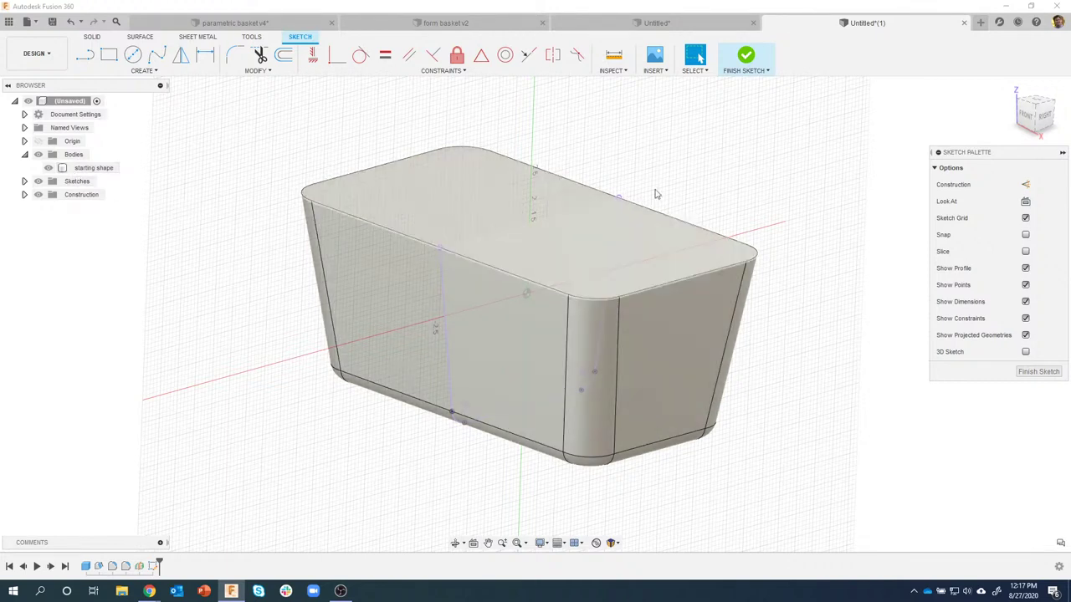
Finish the sketch and start a pipe along the open cross-section profile, keeping the circular section
click(746, 65)
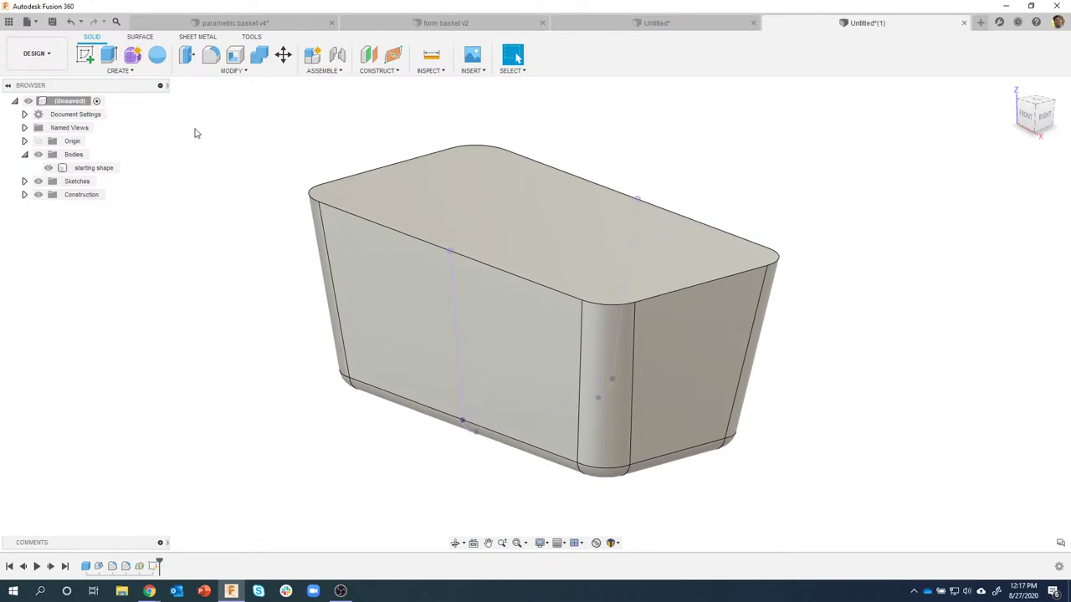
click(154, 72)
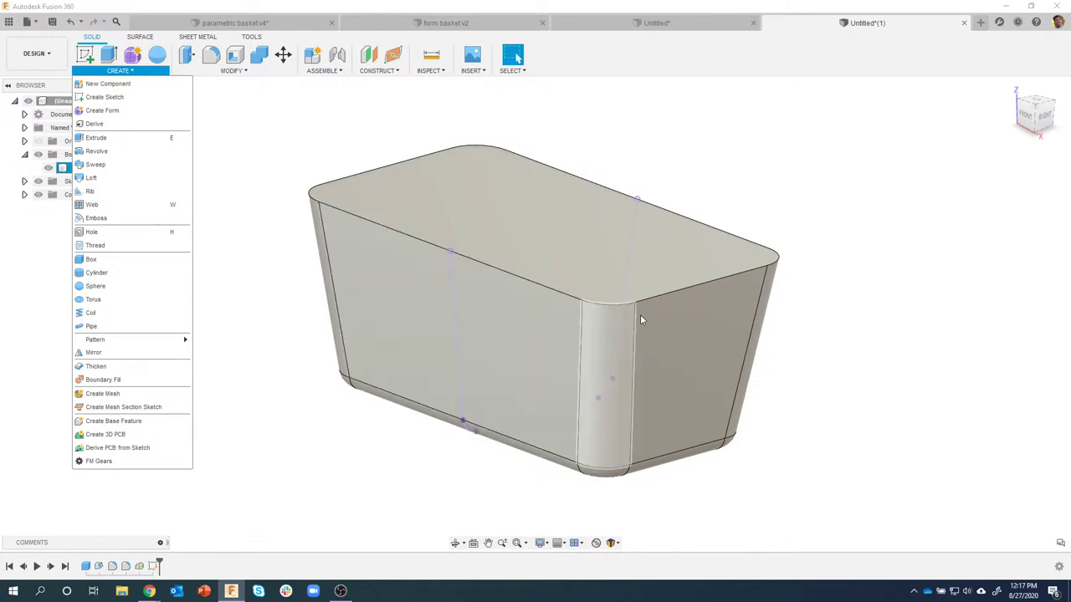
click(109, 327)
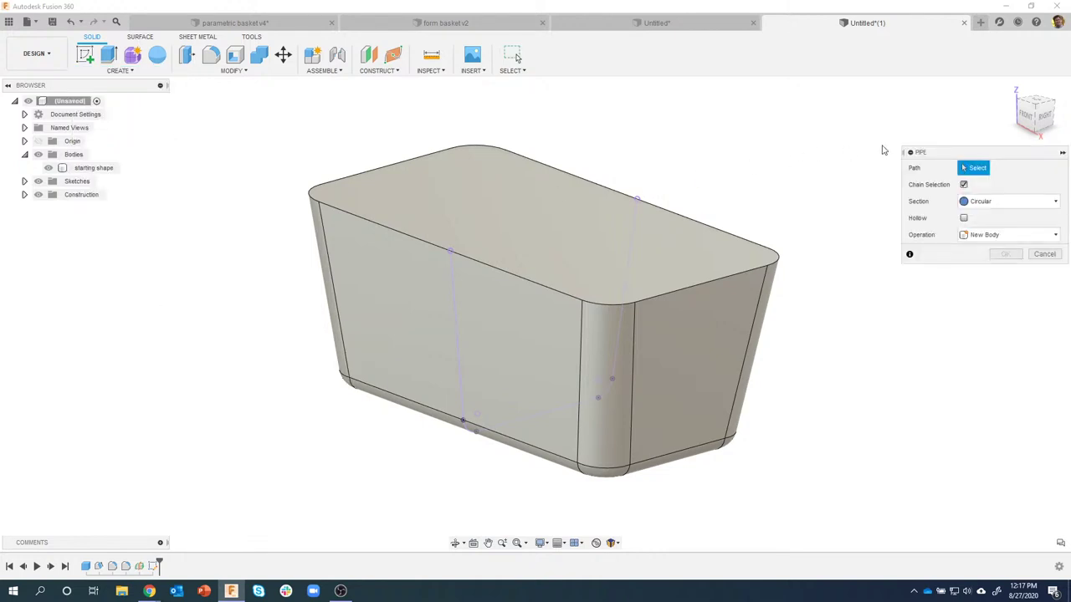
click(455, 291)
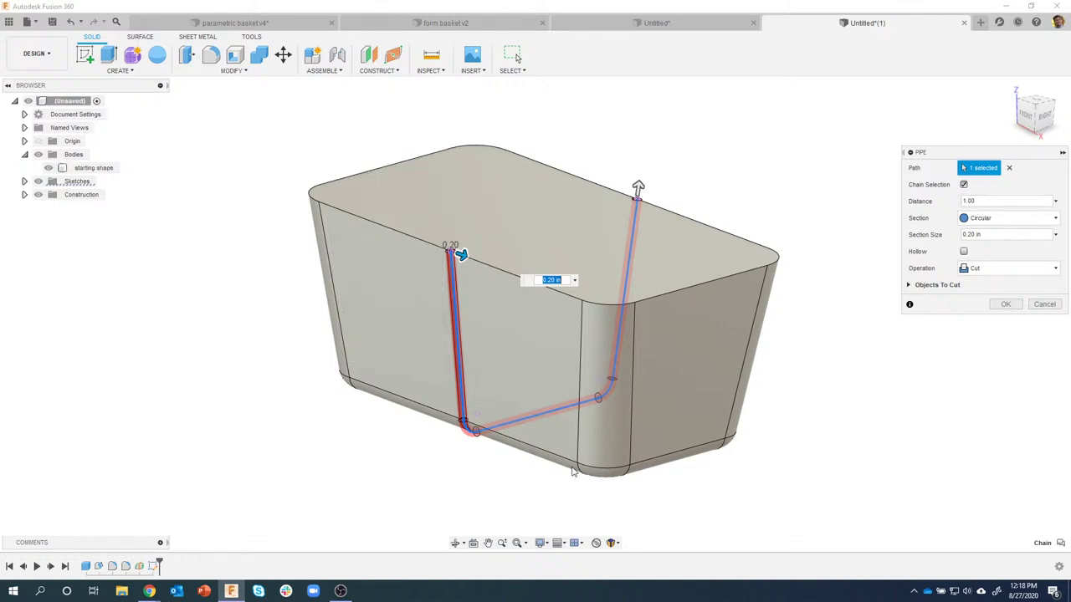
click(1004, 218)
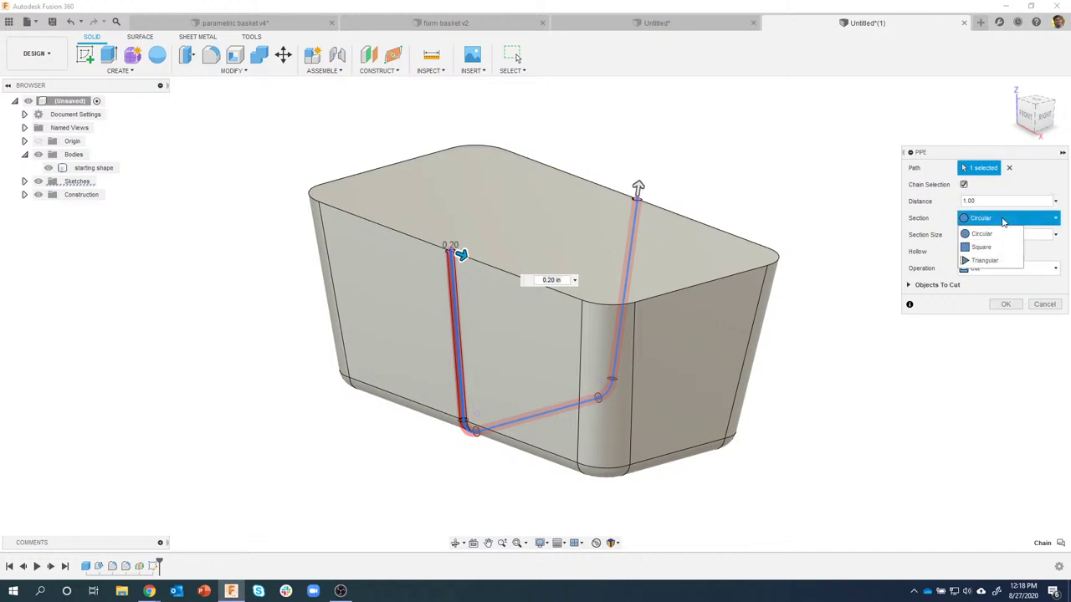
click(1003, 220)
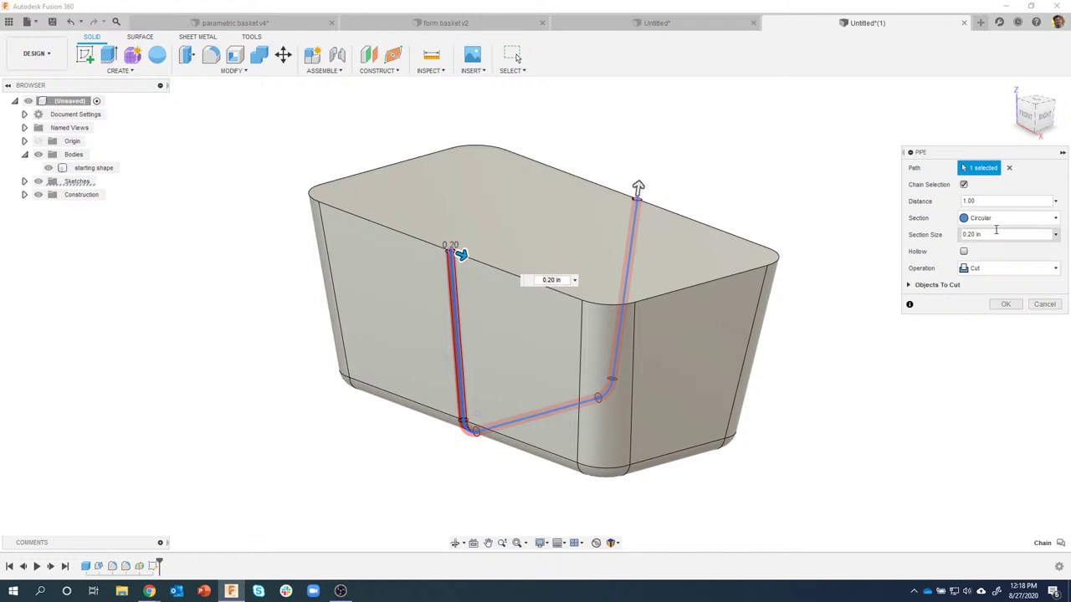
Set the pipe's section size to 0.125 in and create it as a new body
click(966, 234)
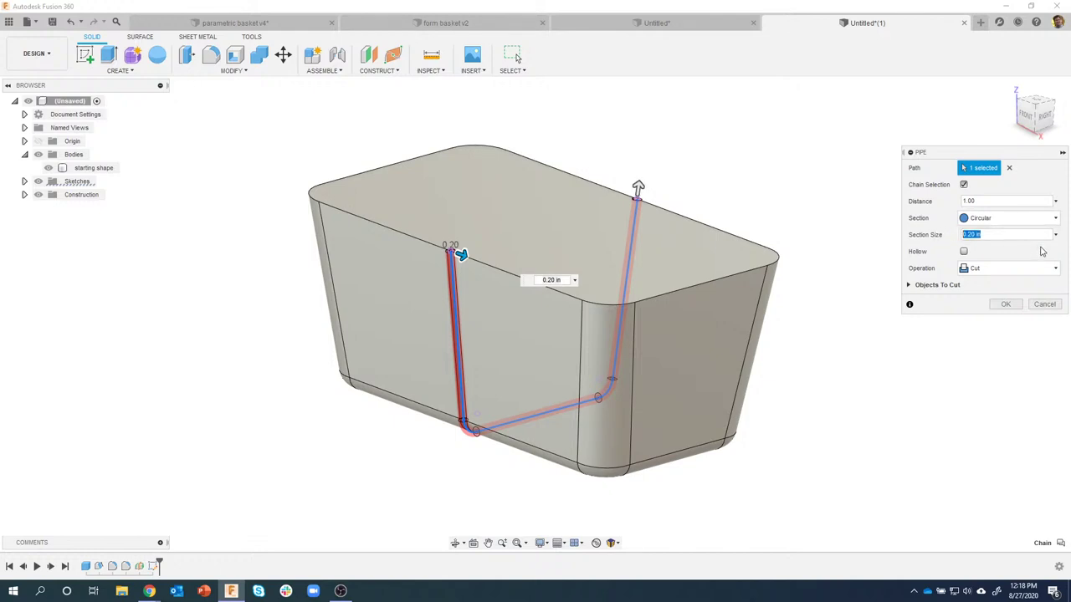
text(125)
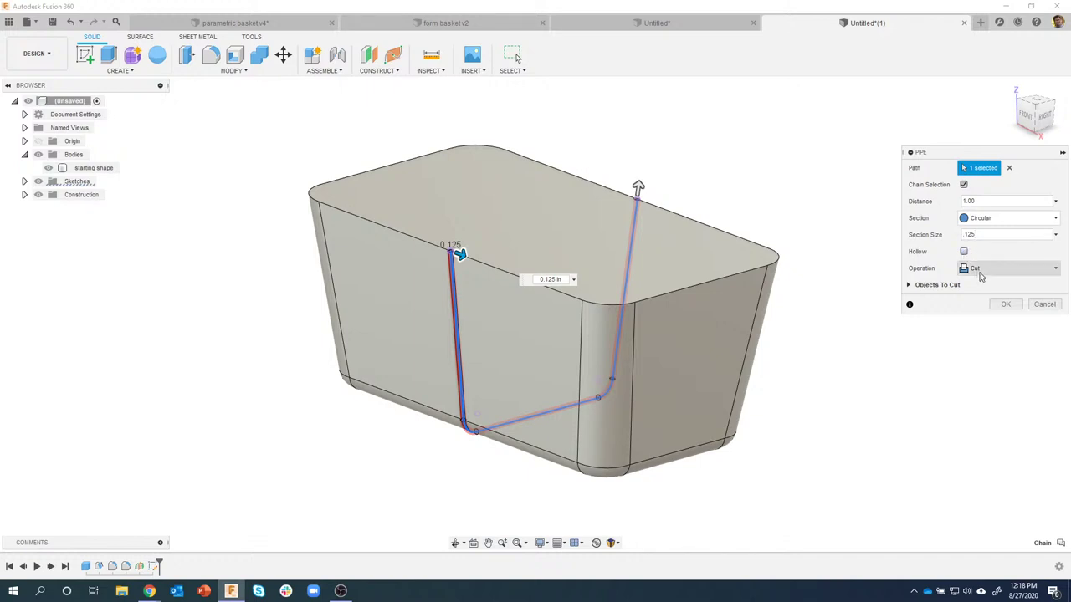
click(989, 269)
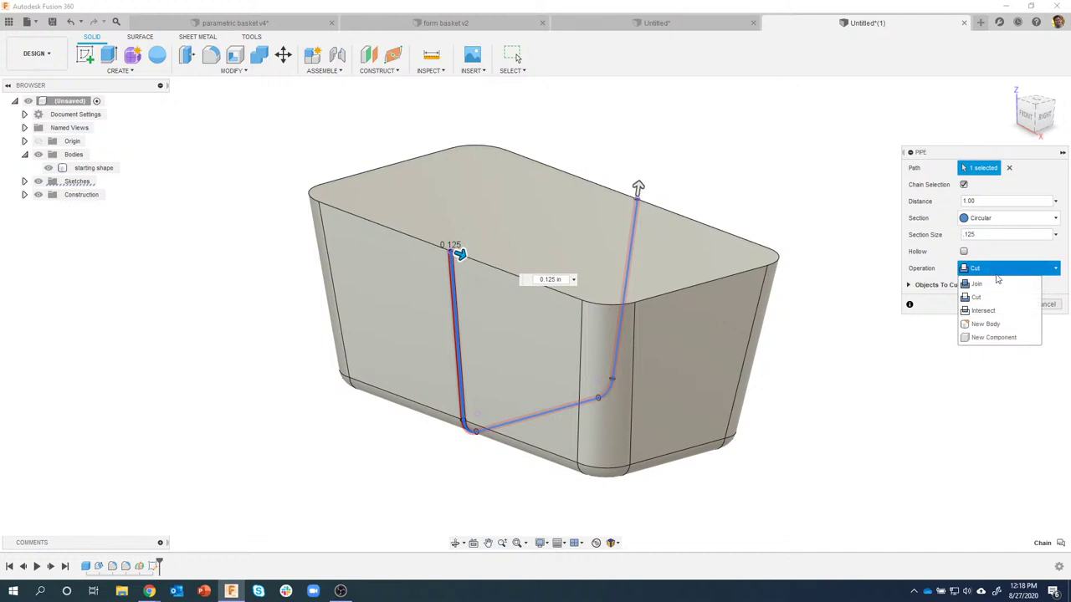
click(985, 323)
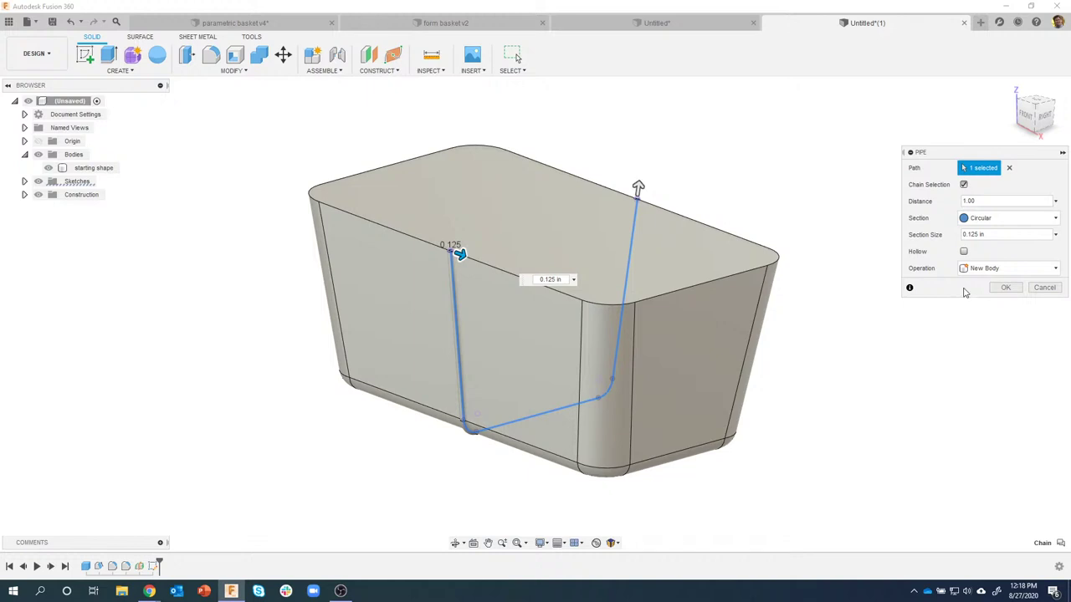
click(1005, 288)
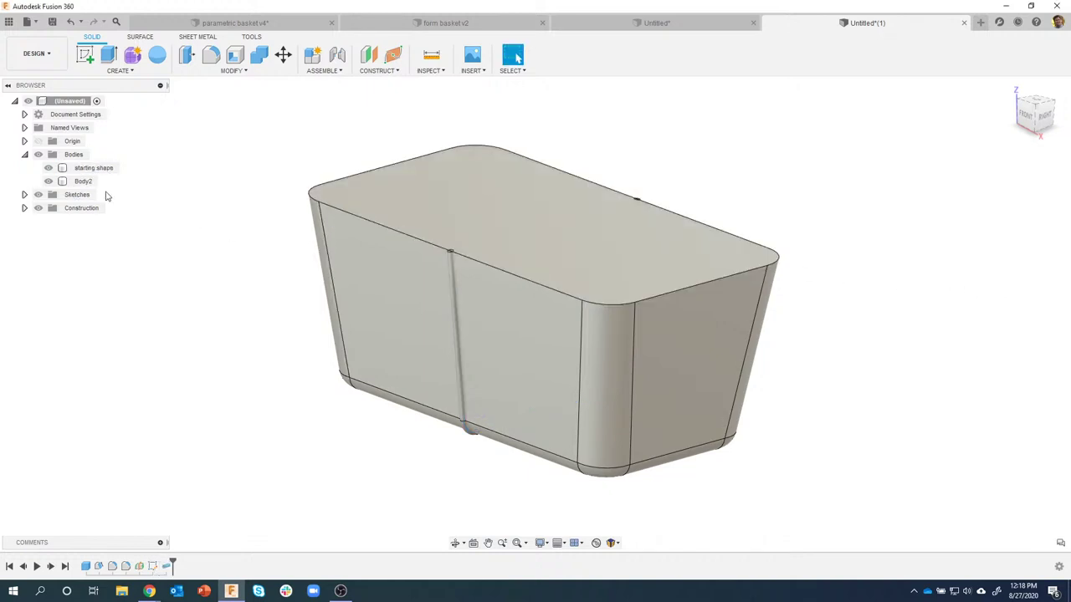
Inspect the pipe with the starting shape temporarily hidden, and view both bodies from below
click(48, 168)
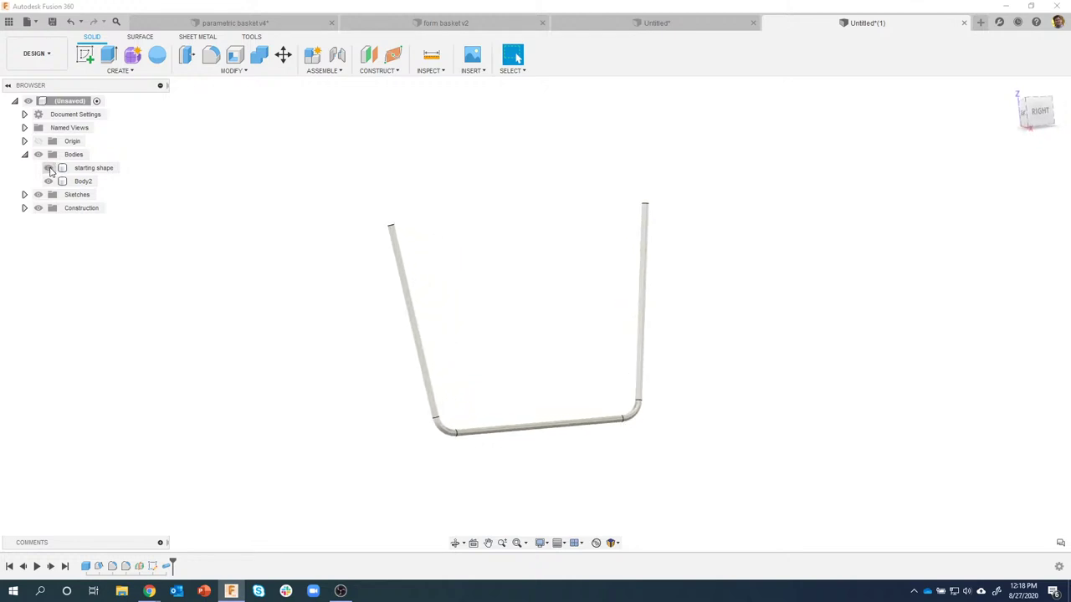
click(50, 168)
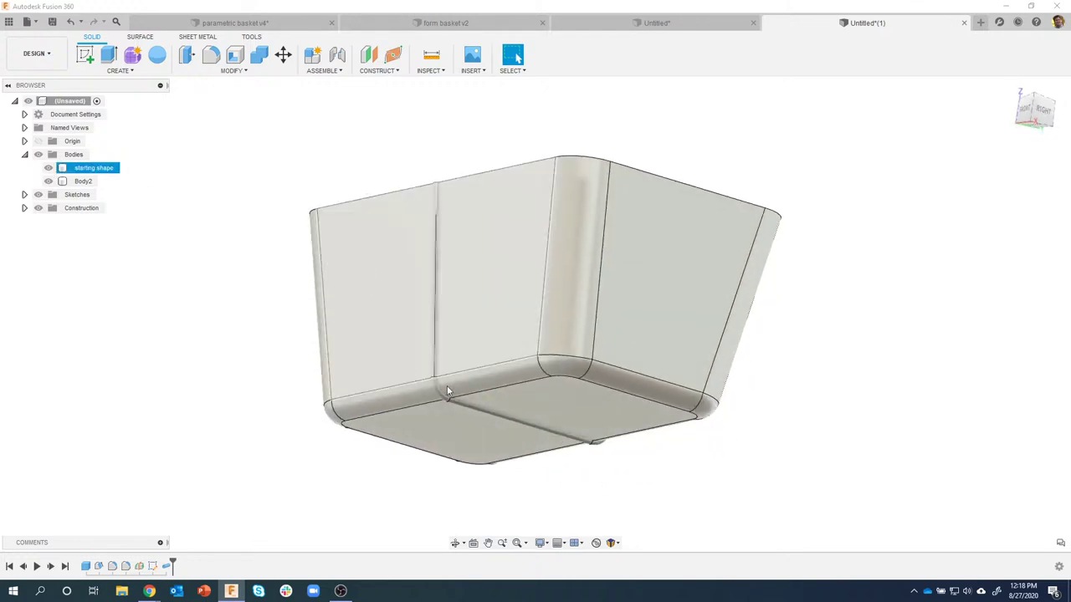
shift+middle_drag(448, 391, 357, 267)
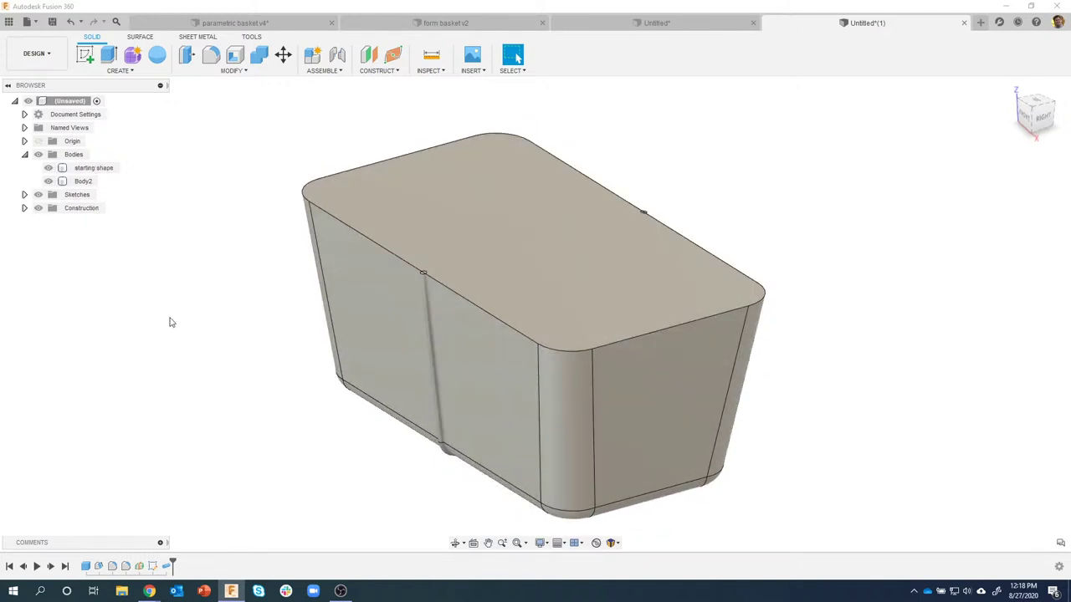
Start a rectangular pattern of the pipe body along the starting shape's long top edge, symmetric, with an extent of about 2.178 in
click(117, 70)
mouse_move(167, 341)
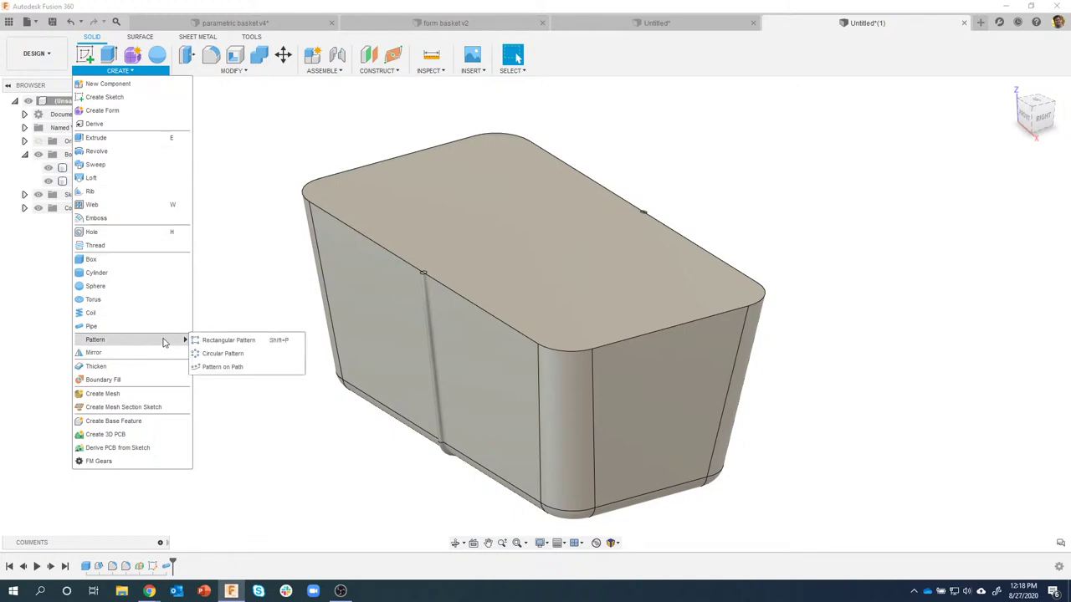
click(228, 340)
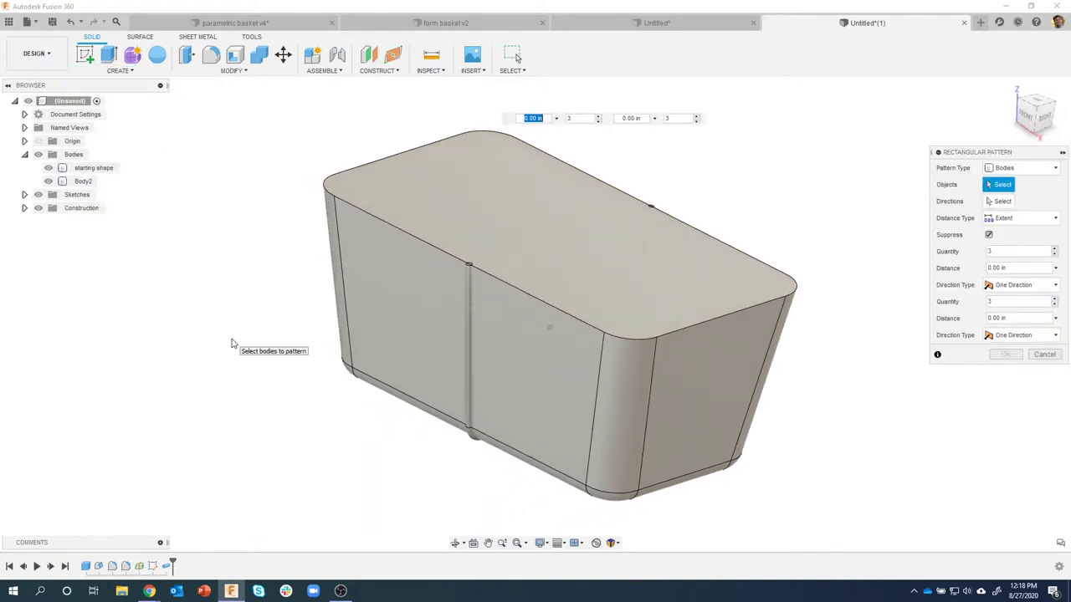
click(83, 180)
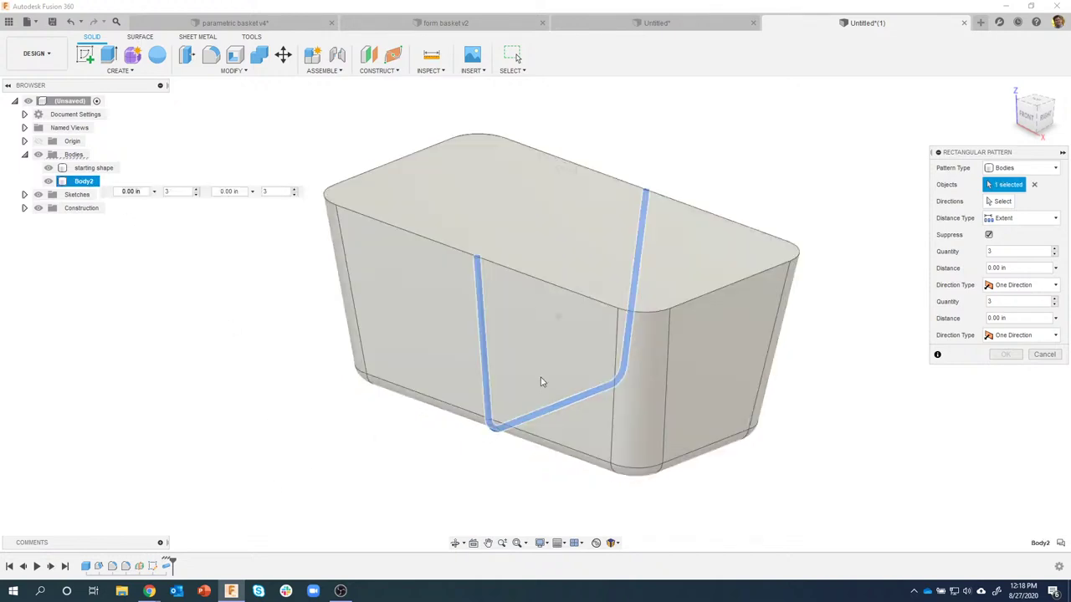
click(992, 205)
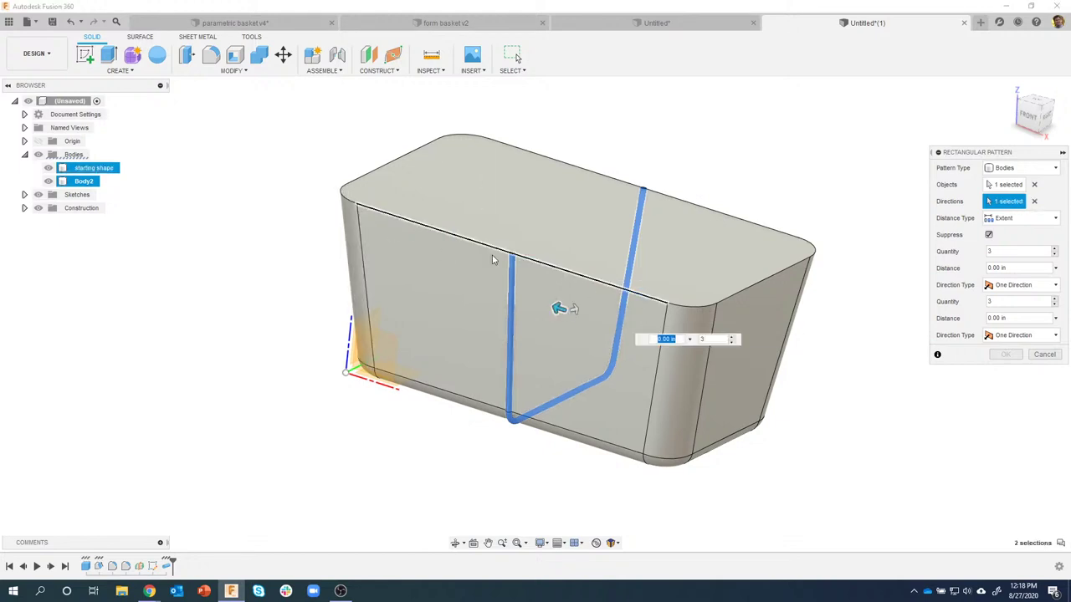
click(562, 275)
drag(562, 301, 462, 274)
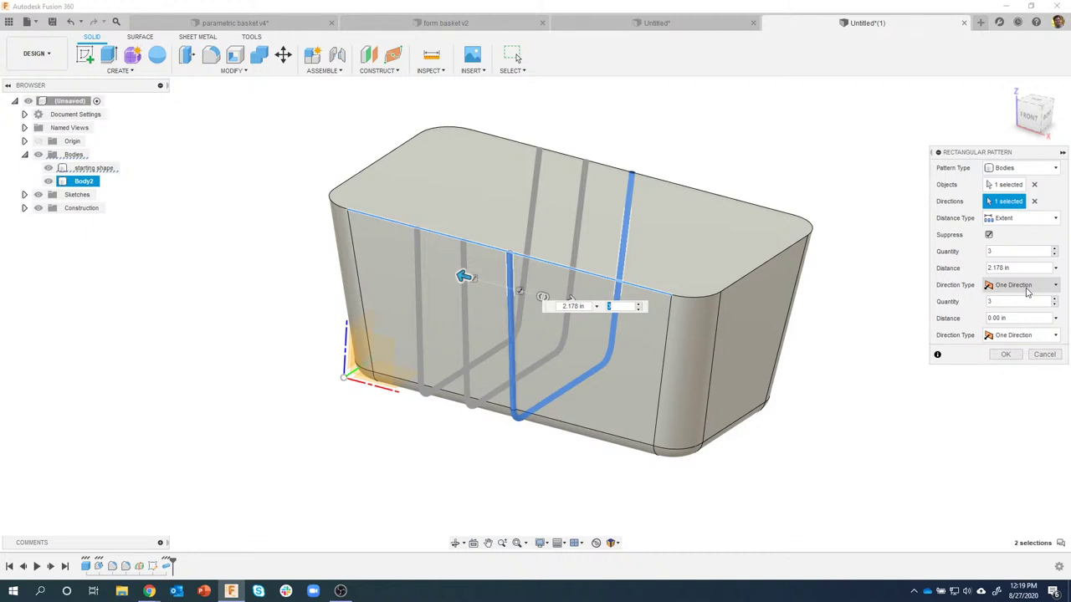
click(1028, 291)
click(1004, 313)
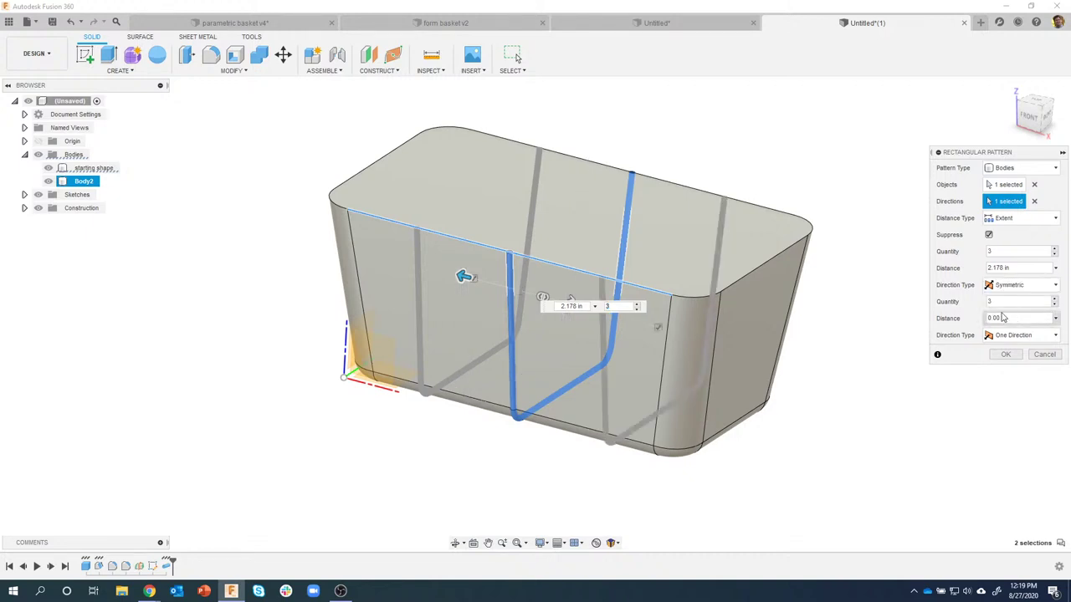
Adjust the pattern's extent to about 1.901 in and raise its quantity to 6
shift+middle_drag(762, 304, 785, 299)
drag(460, 281, 520, 274)
shift+middle_drag(643, 167, 605, 125)
key(Tab)
shift+middle_drag(721, 226, 919, 205)
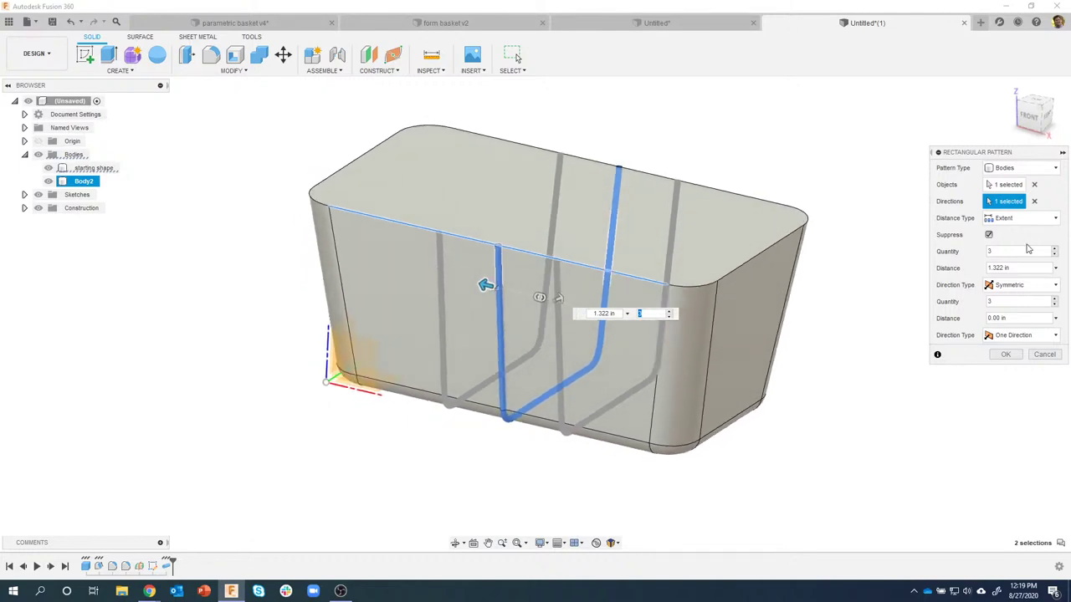
click(1056, 249)
click(1056, 249)
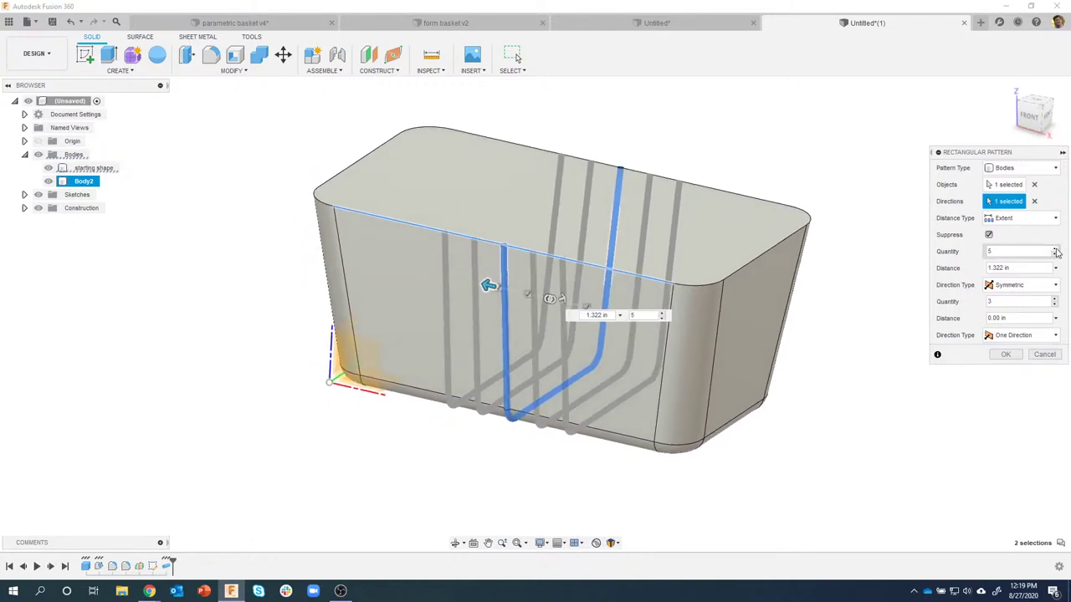
click(1056, 250)
shift+middle_drag(444, 276, 482, 284)
drag(475, 287, 451, 280)
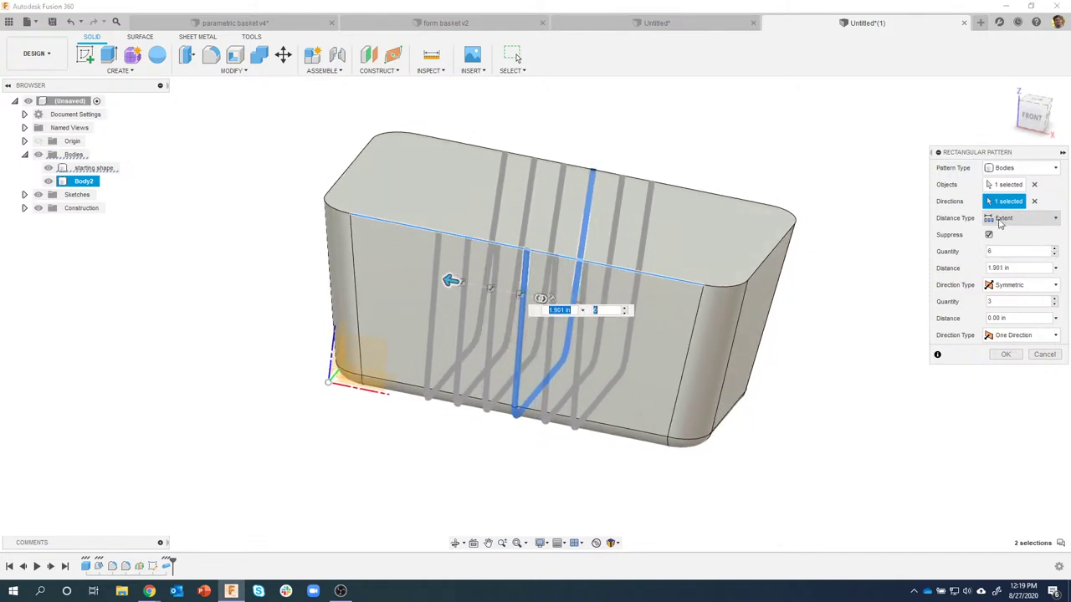
Snap the pattern's extent to the bottom corner fillet's edge point at 3.303 in and raise the quantity to 9
shift+middle_drag(583, 339, 606, 318)
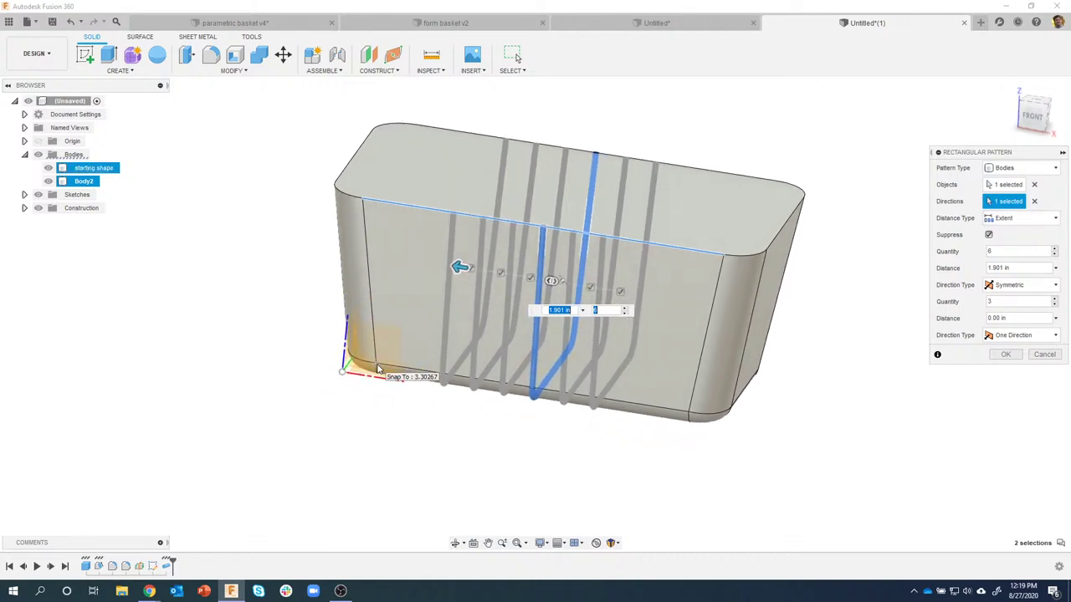
text(3.303)
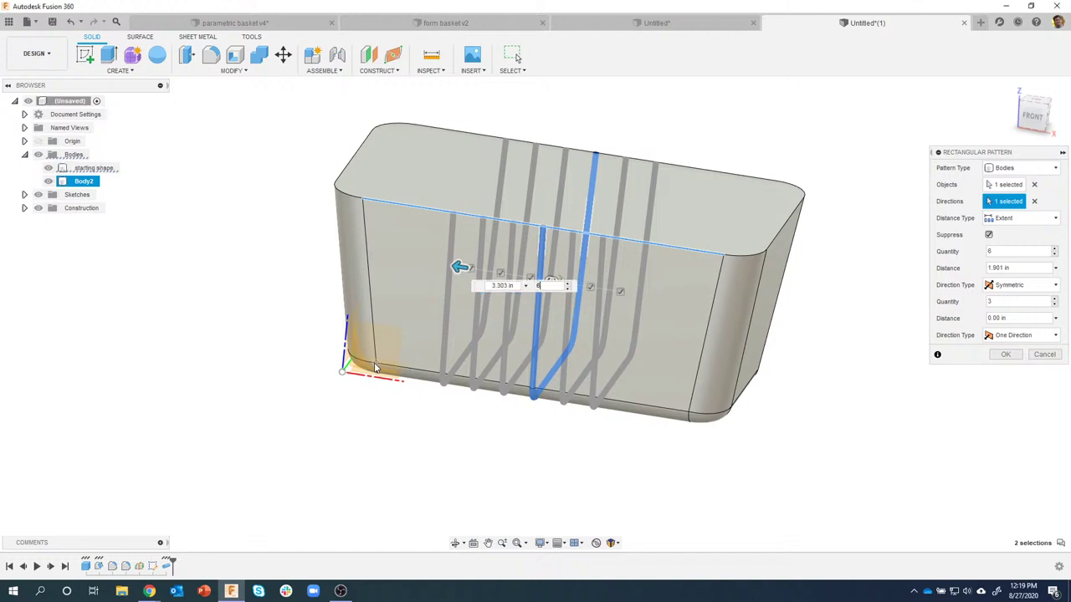
key(Tab)
mouse_move(466, 454)
shift+middle_down()
mouse_move(472, 474)
mouse_move(456, 472)
shift+middle_up()
click(1055, 249)
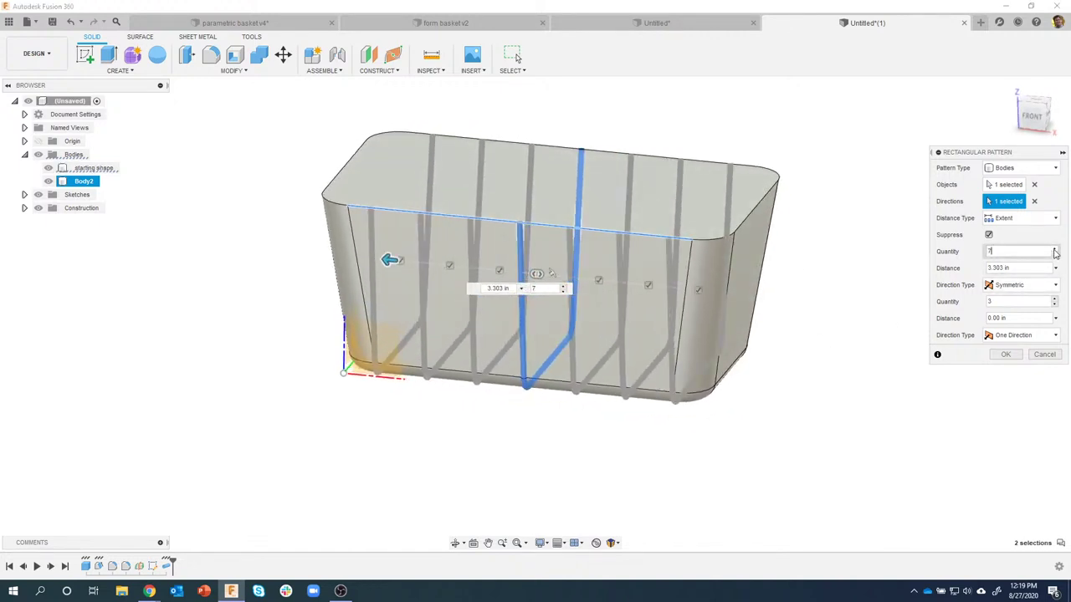
click(1055, 250)
click(1055, 250)
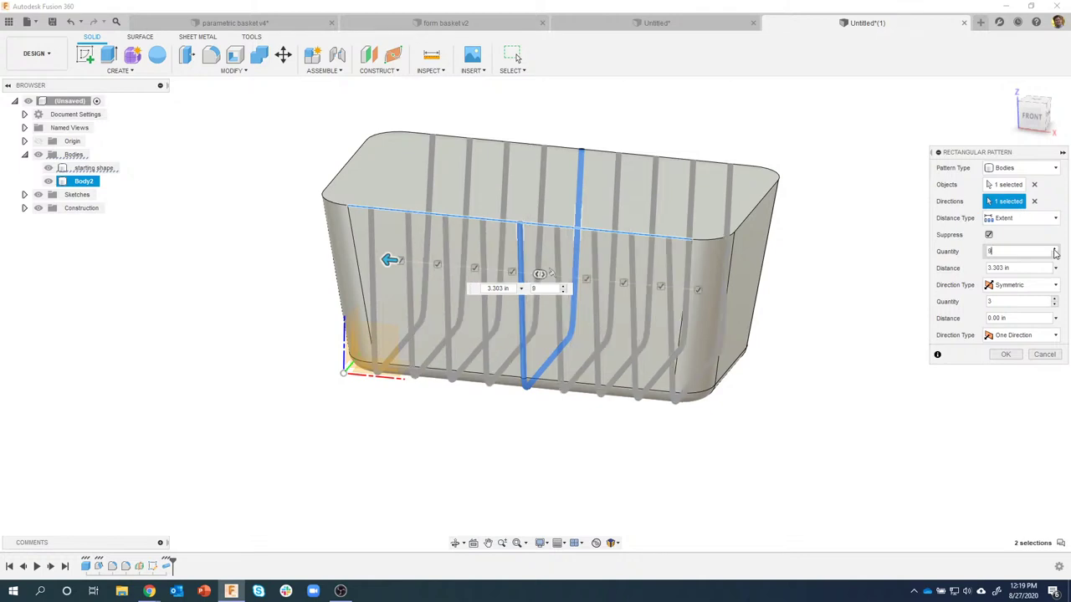
shift+middle_drag(760, 422, 830, 396)
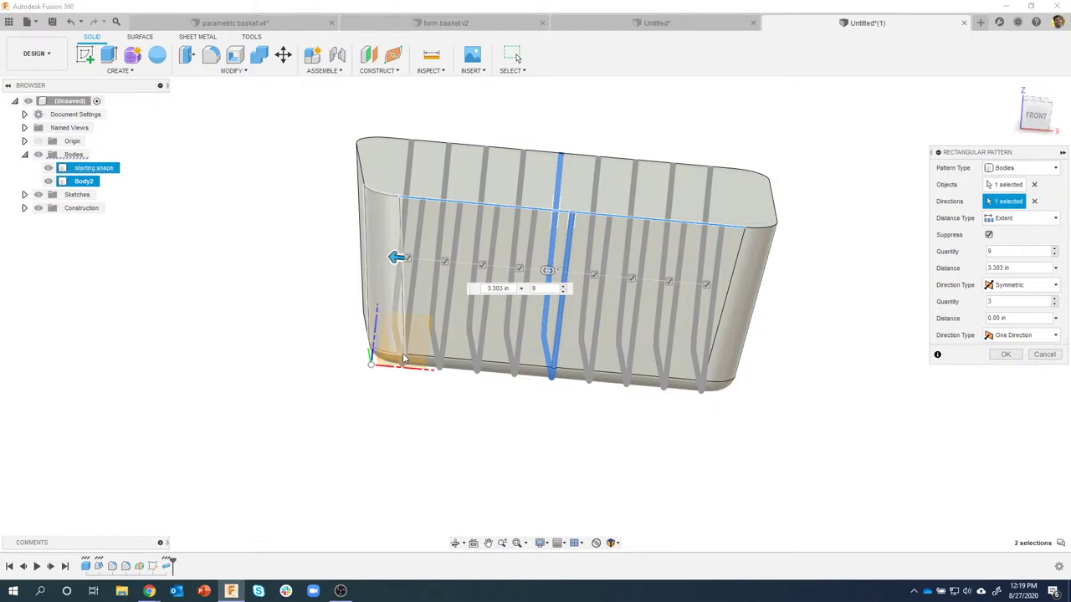
shift+middle_drag(409, 360, 548, 223)
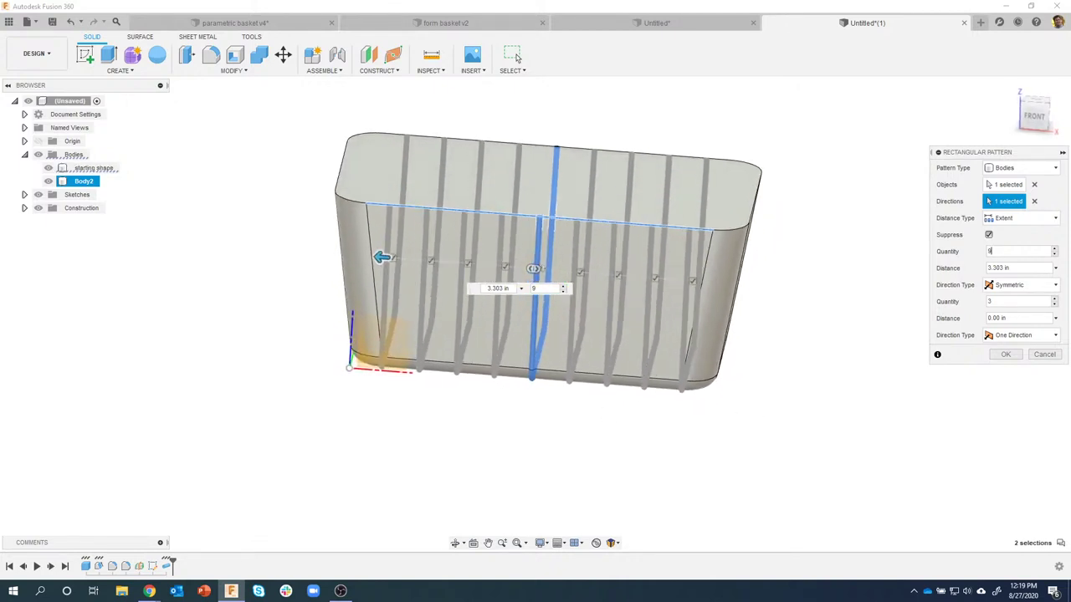
Try a pattern quantity of 8, return it to 9, and apply the rectangular pattern
click(1055, 254)
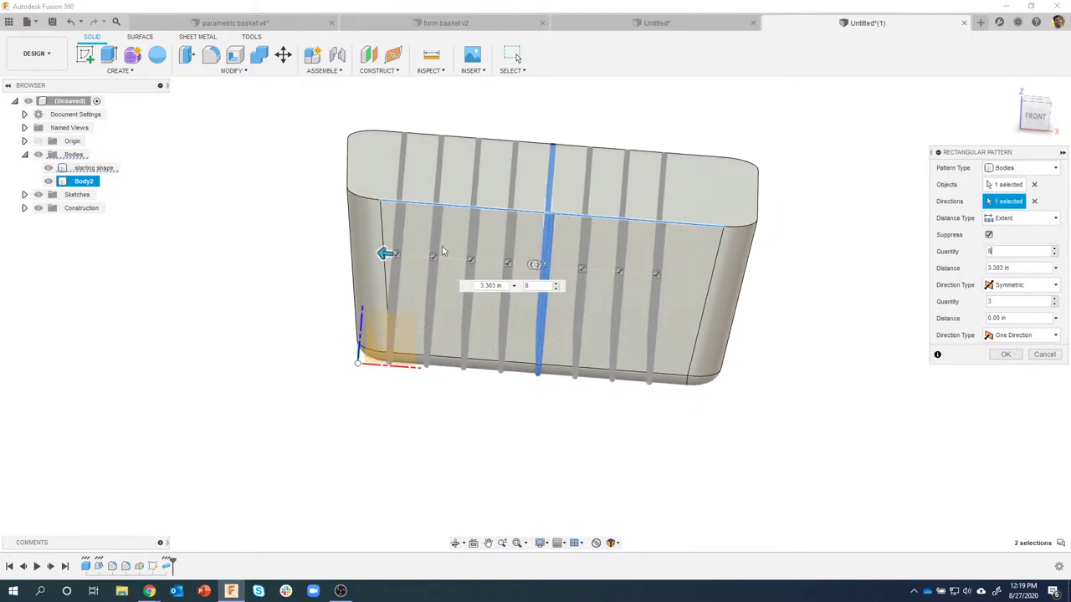
click(1056, 249)
shift+middle_drag(943, 333, 861, 388)
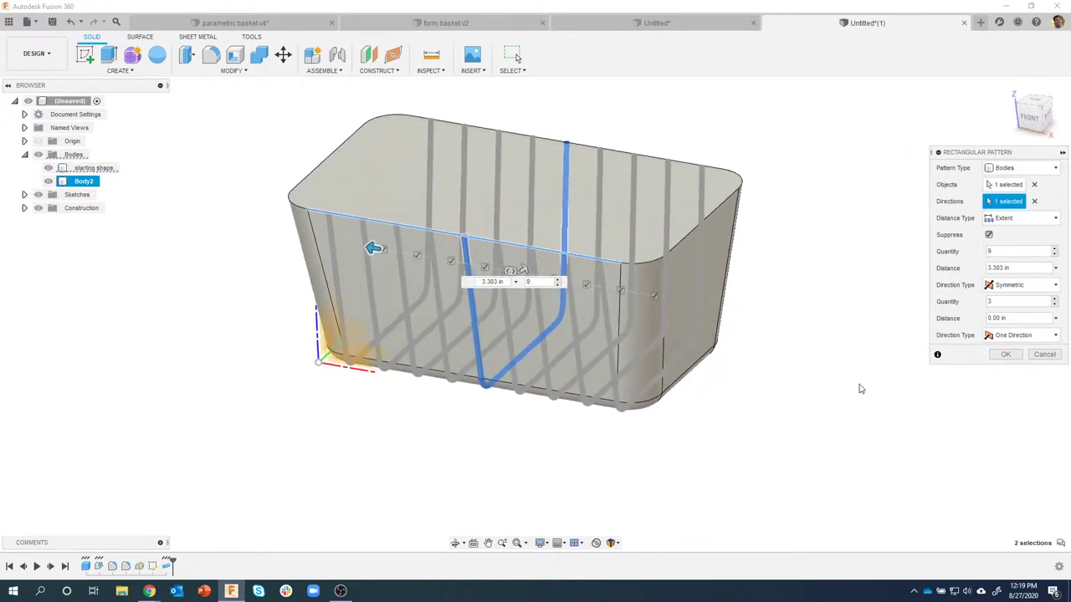
click(1006, 353)
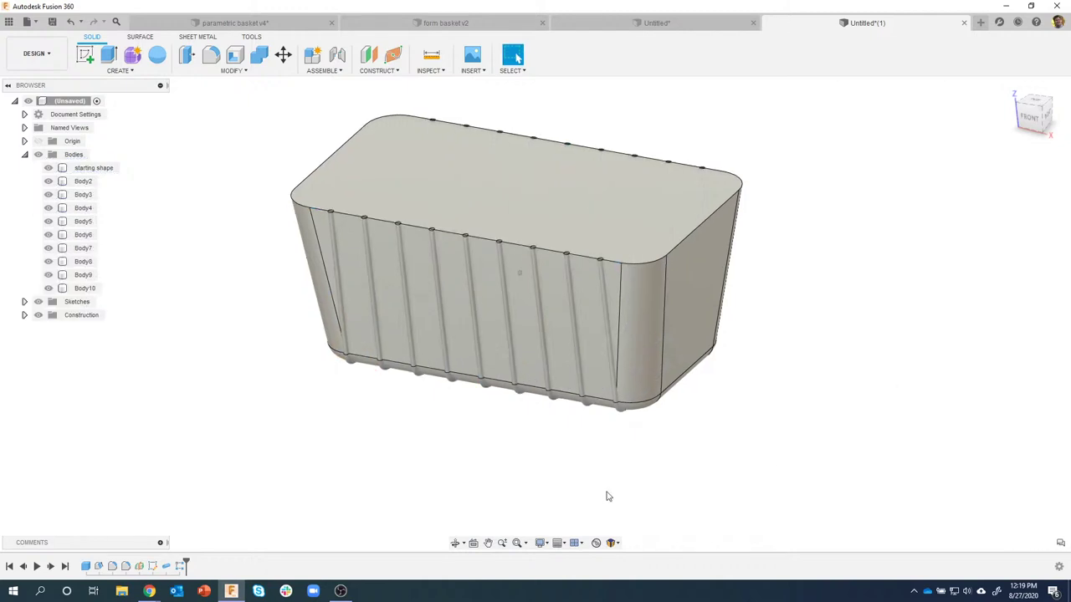
Inspect the patterned wires with the starting shape temporarily hidden
shift+middle_drag(605, 494, 208, 306)
click(48, 169)
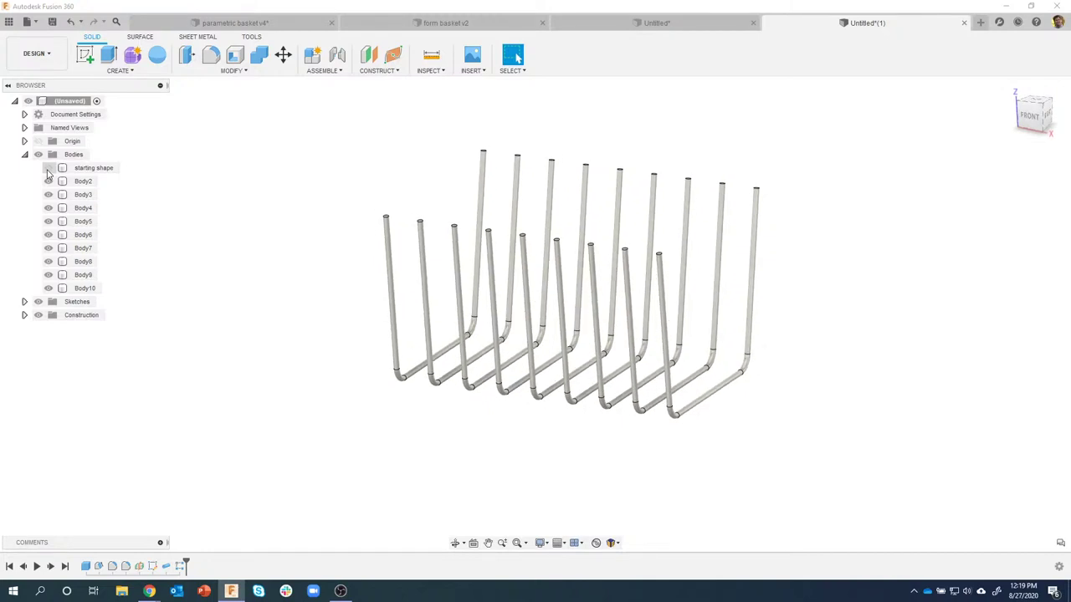
click(48, 168)
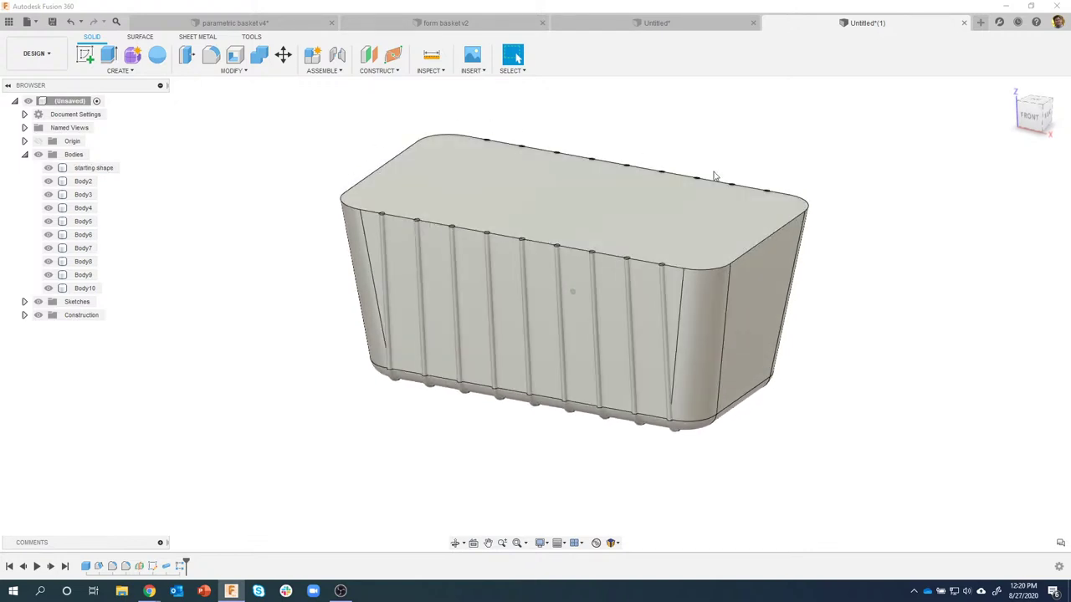
Create a solid circular pipe along the starting shape's top rim with a 0.2 in section size, as a new body
click(129, 71)
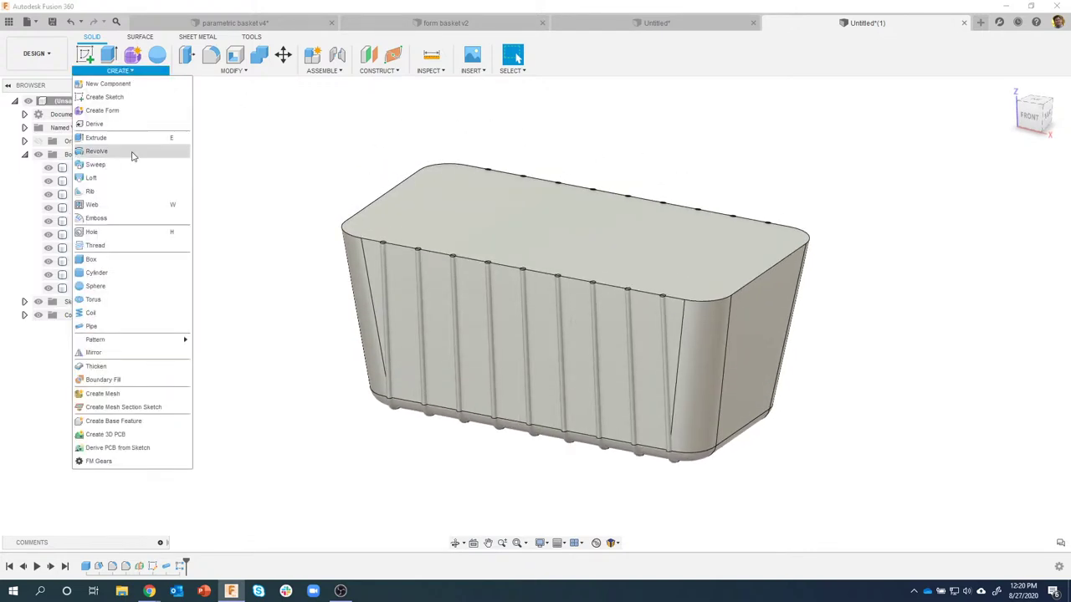
click(93, 325)
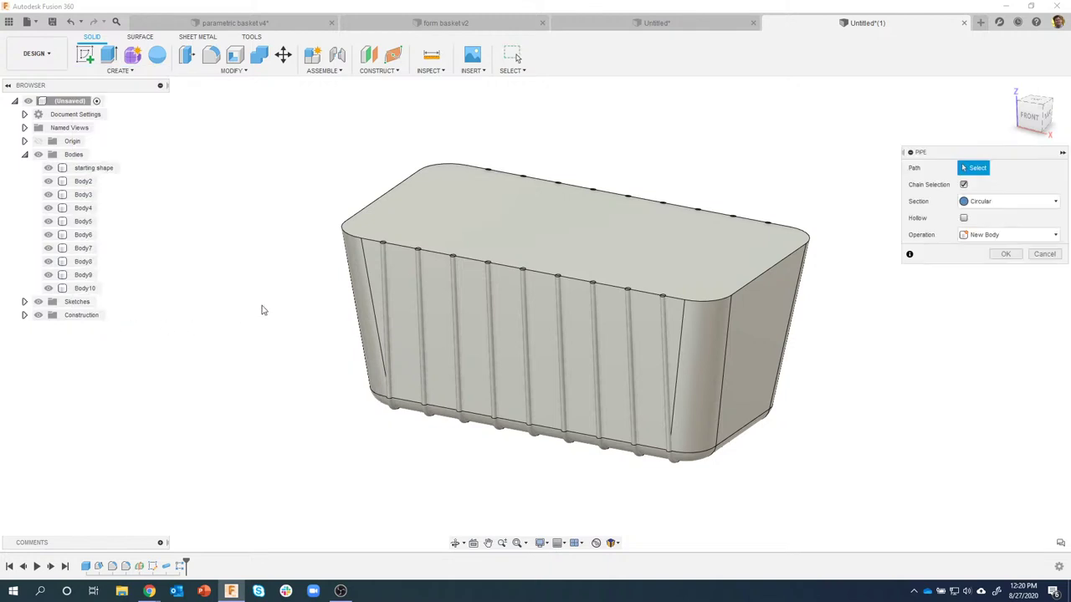
click(400, 249)
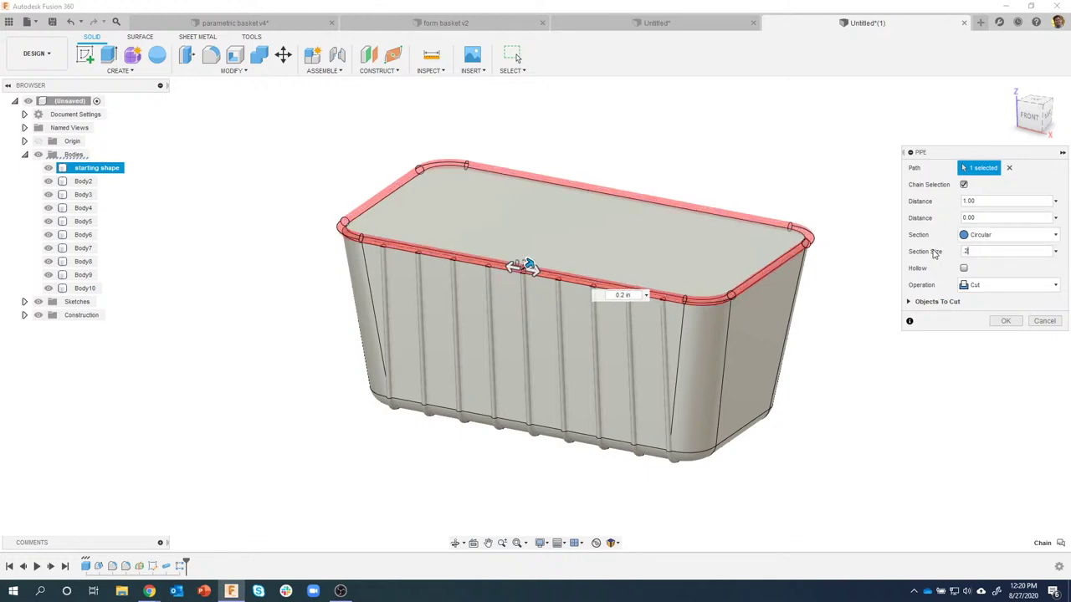
click(1001, 284)
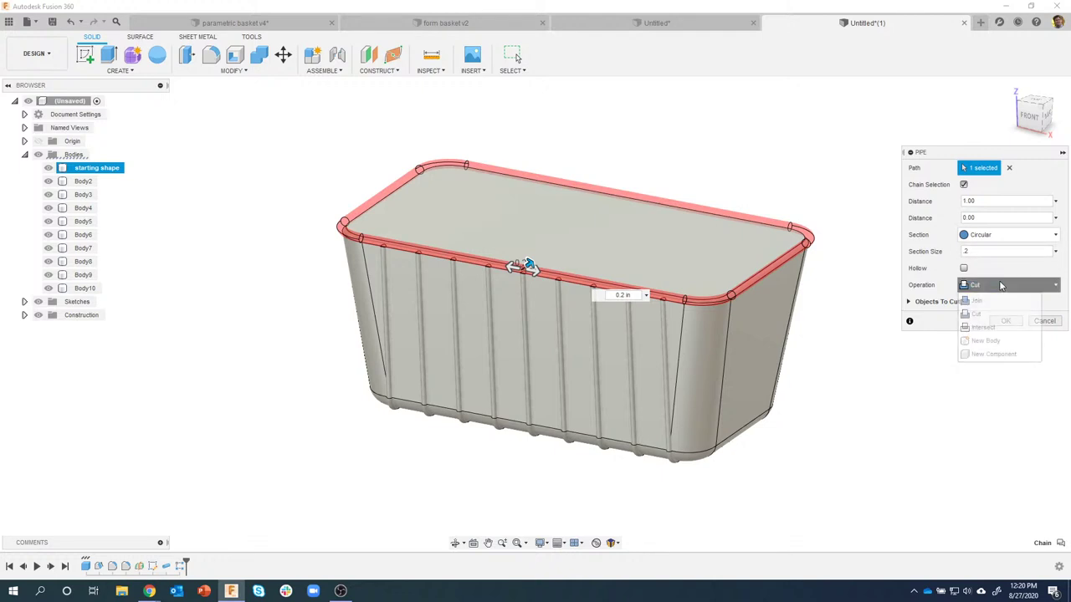
click(985, 340)
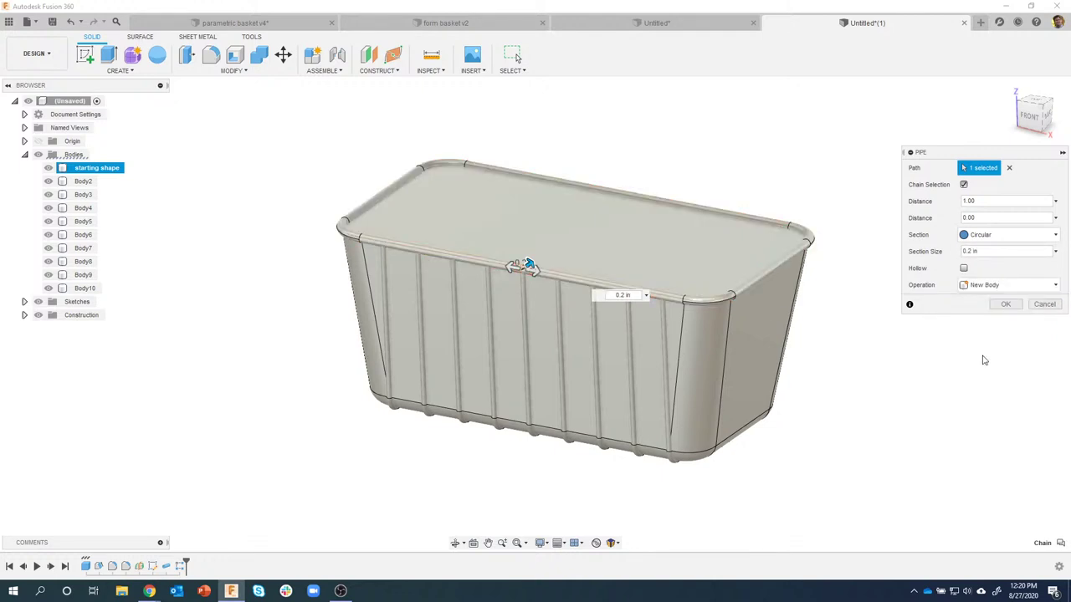
click(1005, 304)
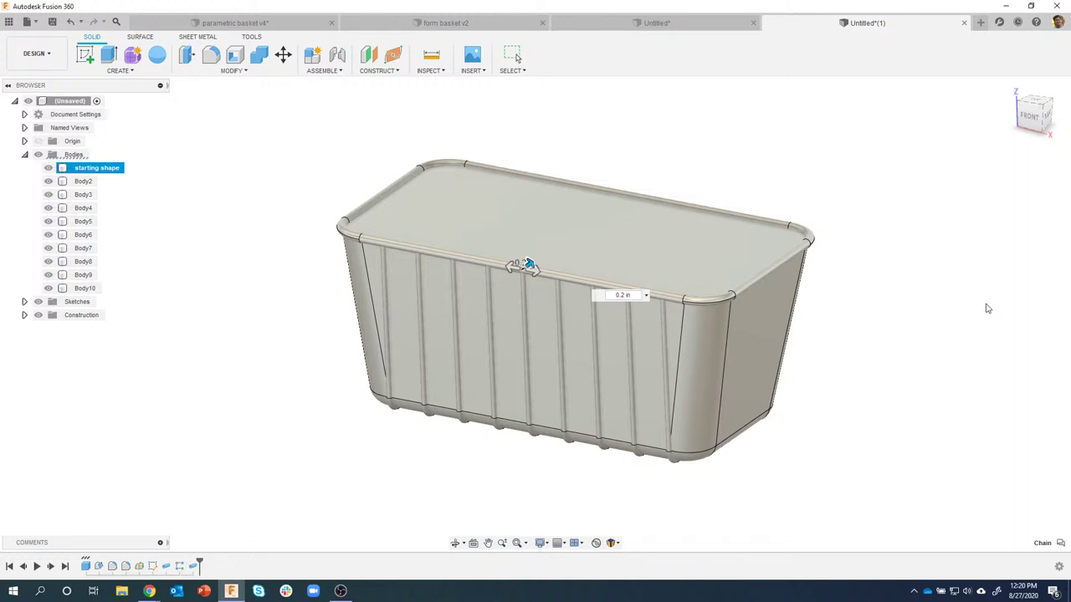
Hide the starting shape so only the rim pipe and the patterned wires are displayed
click(48, 168)
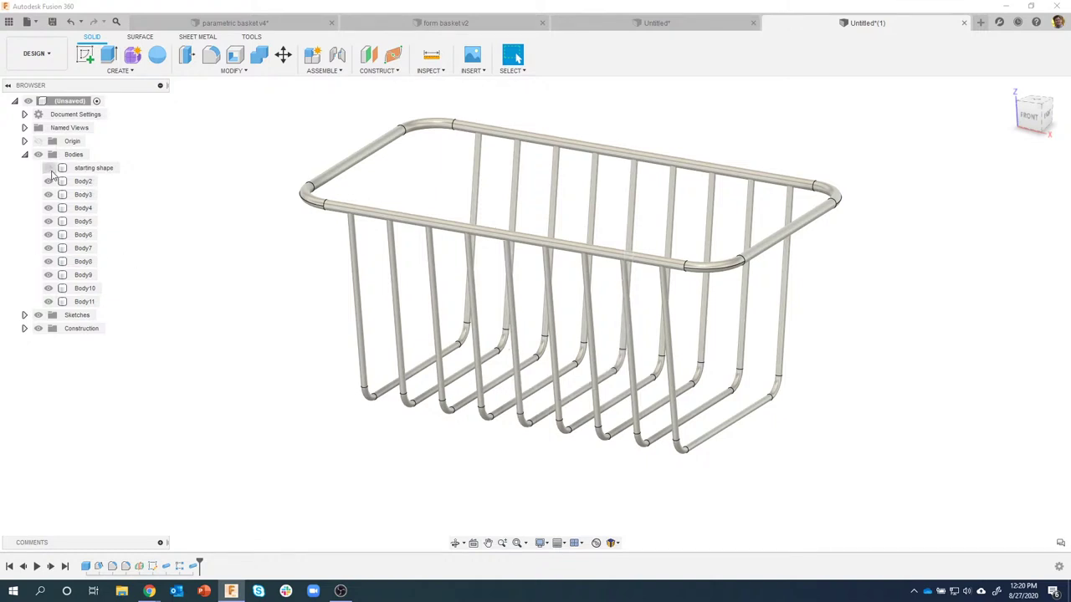
click(51, 171)
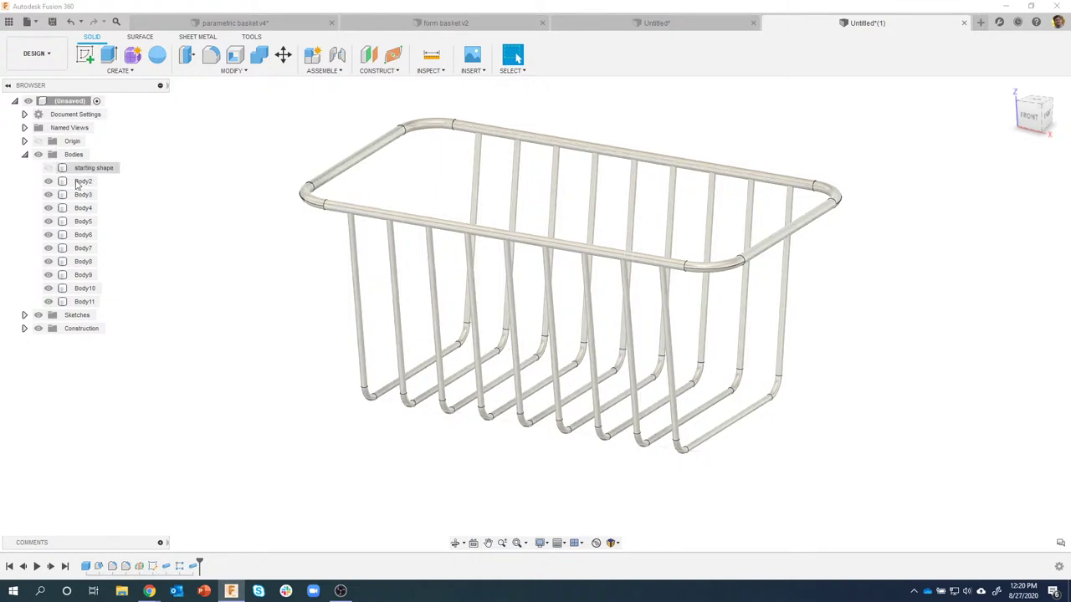
shift+middle_drag(845, 387, 162, 229)
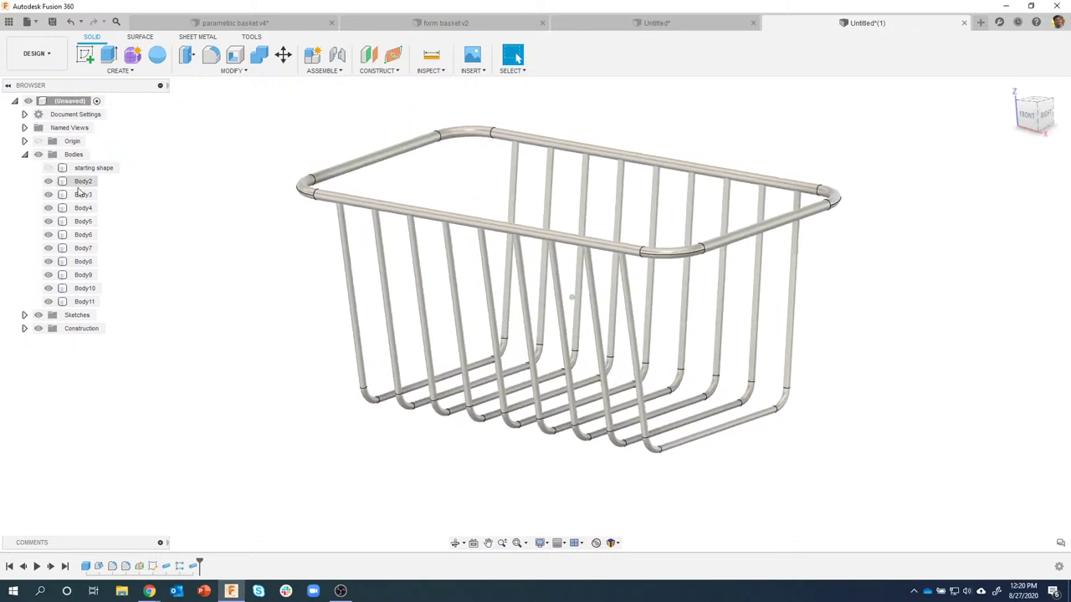
Combine the top rim pipe with all nine wire bodies using the Join operation, and check the joined body
click(259, 55)
shift+middle_drag(263, 105, 416, 139)
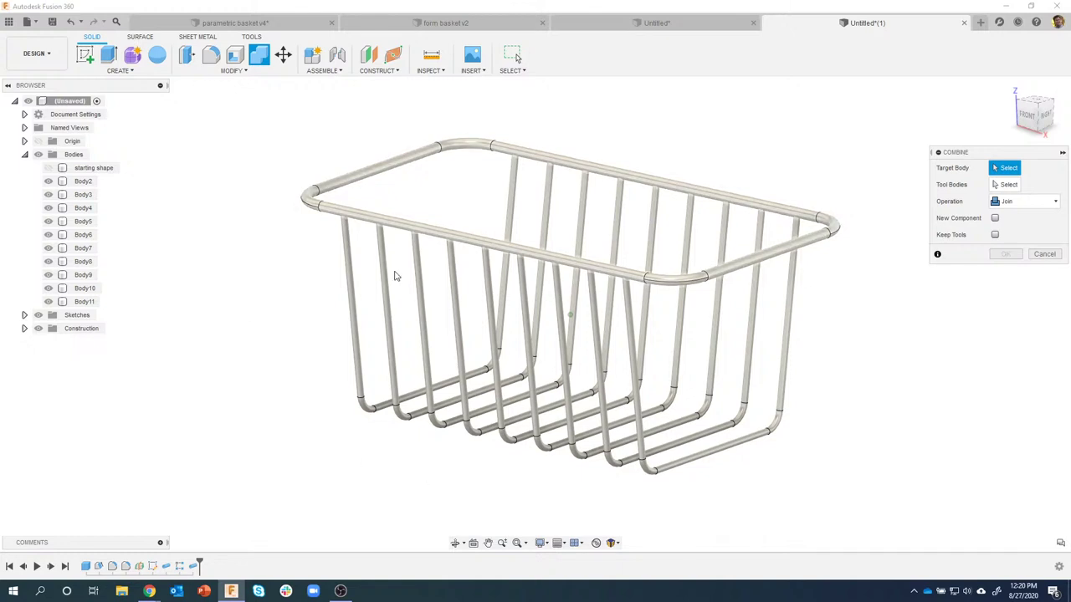
click(400, 168)
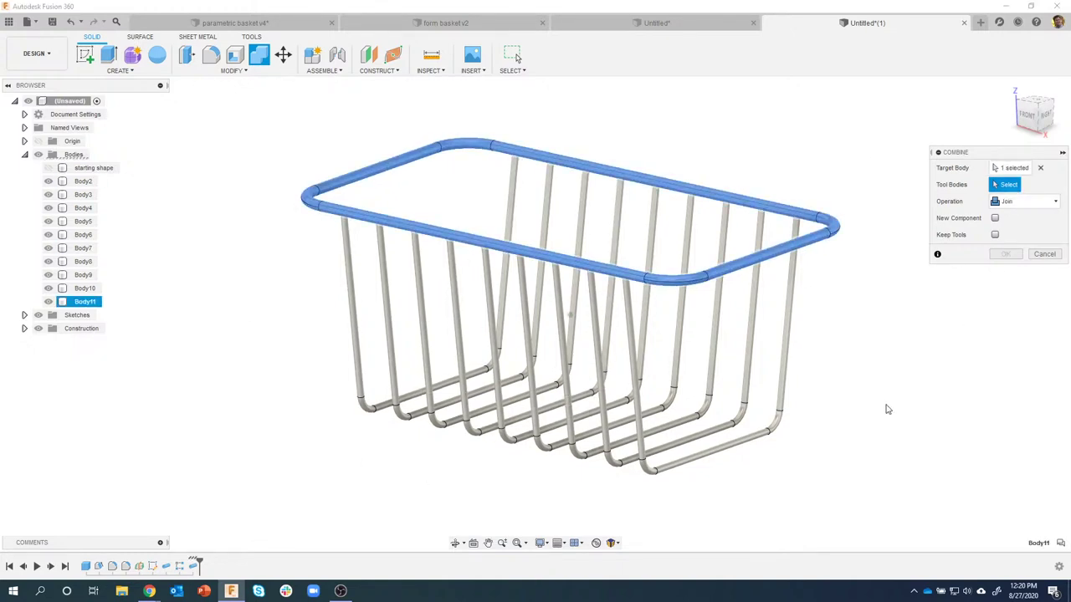
shift+middle_drag(888, 409, 796, 476)
drag(795, 474, 327, 295)
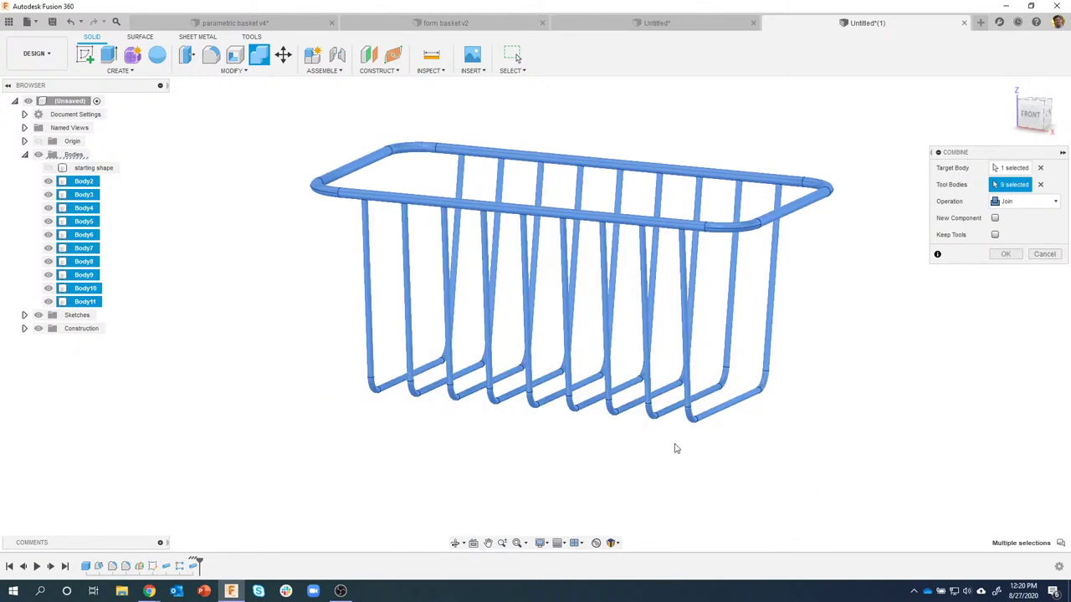
shift+middle_drag(765, 445, 747, 456)
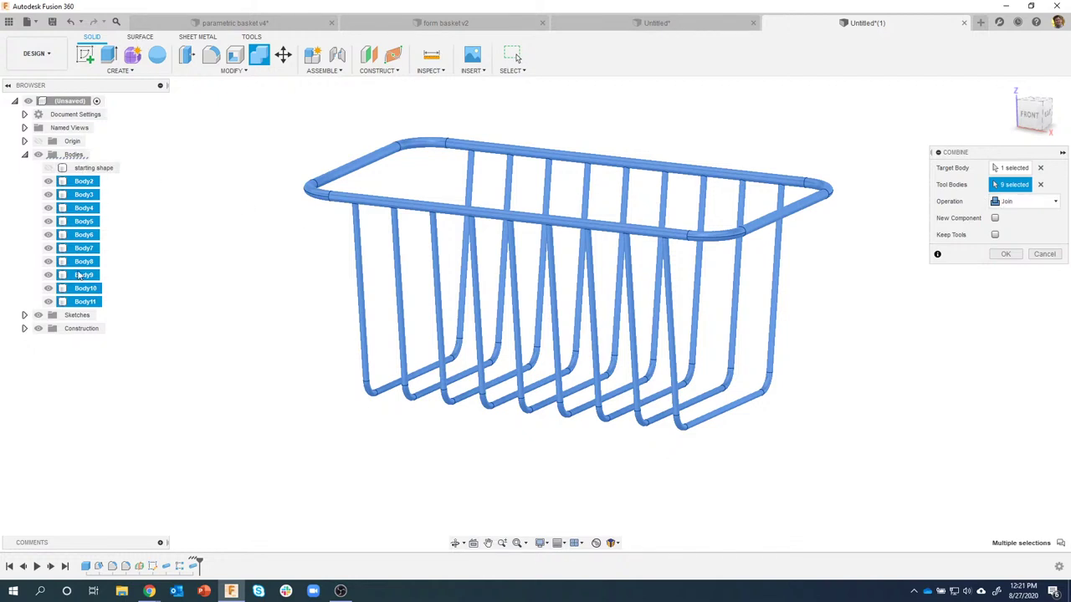
click(1004, 255)
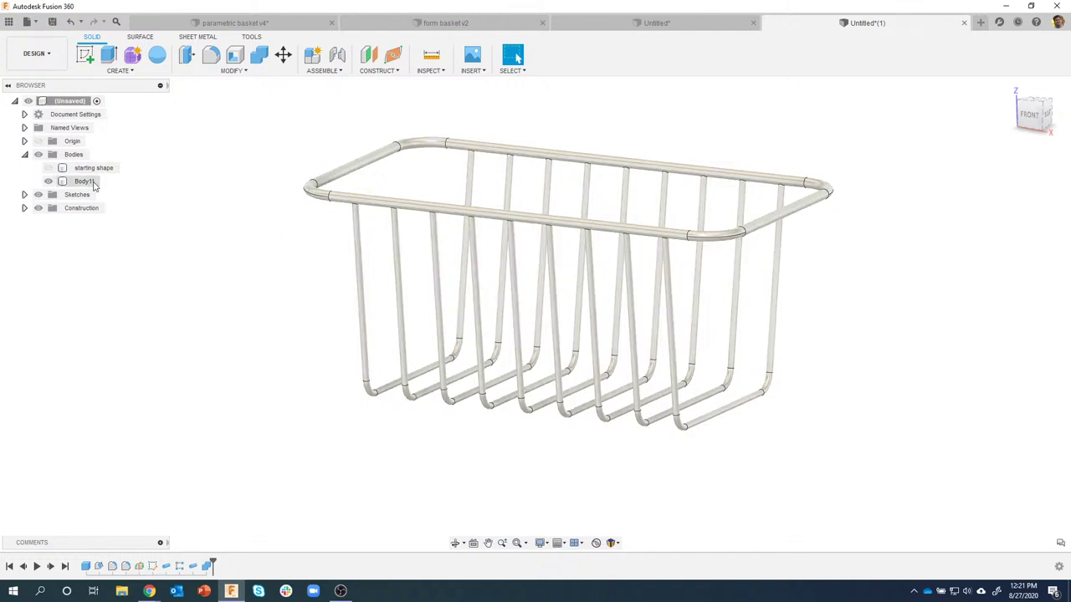
click(85, 182)
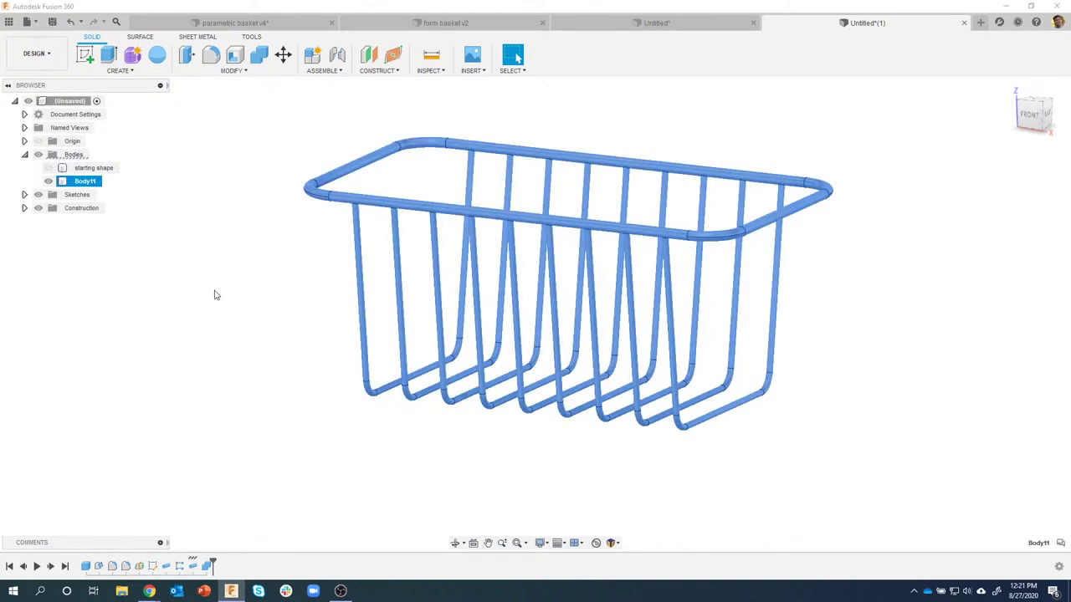
click(253, 392)
shift+middle_drag(253, 392, 137, 224)
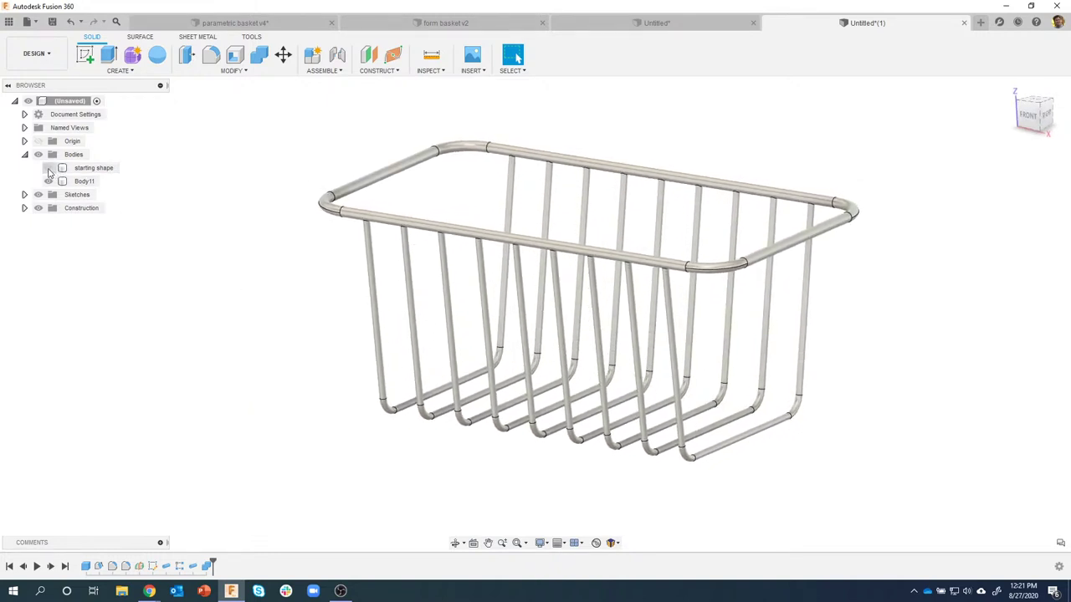
Show the starting shape again and create a sketch on its flat right end face
click(48, 168)
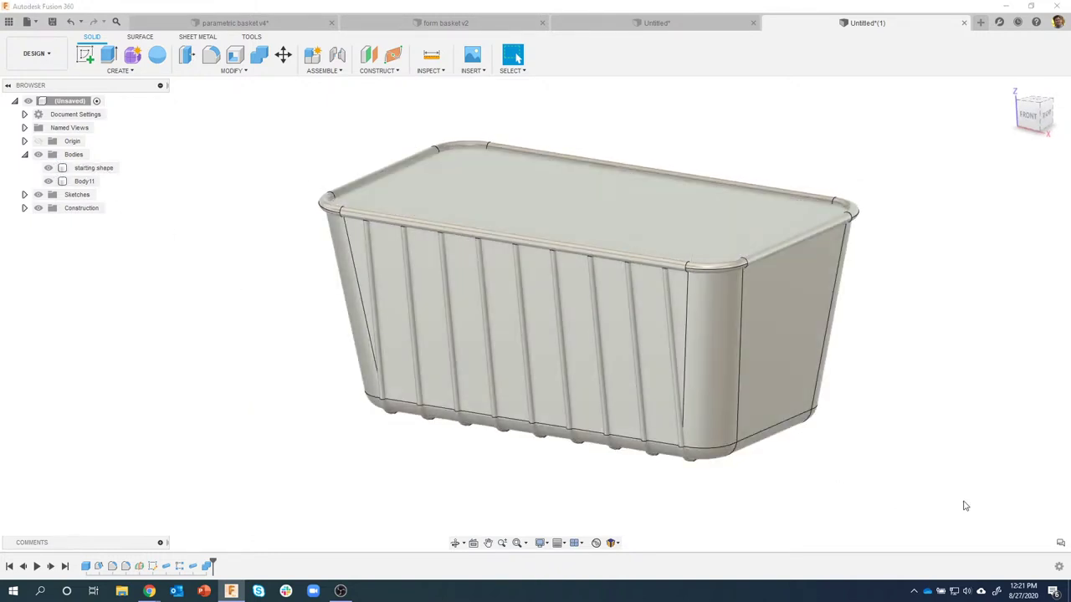
shift+middle_drag(963, 506, 845, 296)
click(746, 279)
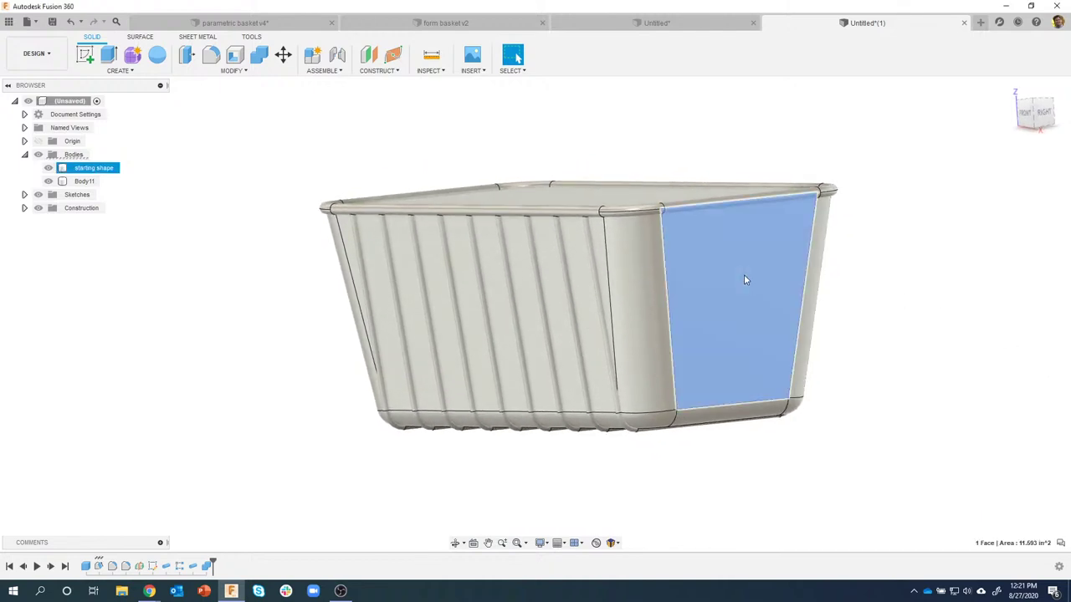
right_click(731, 278)
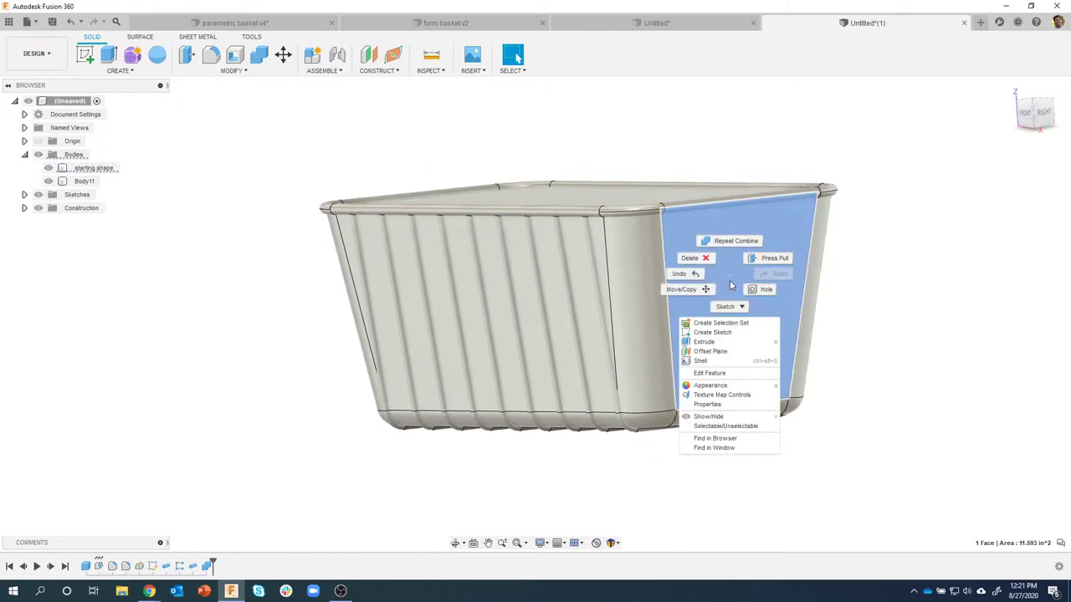
click(730, 333)
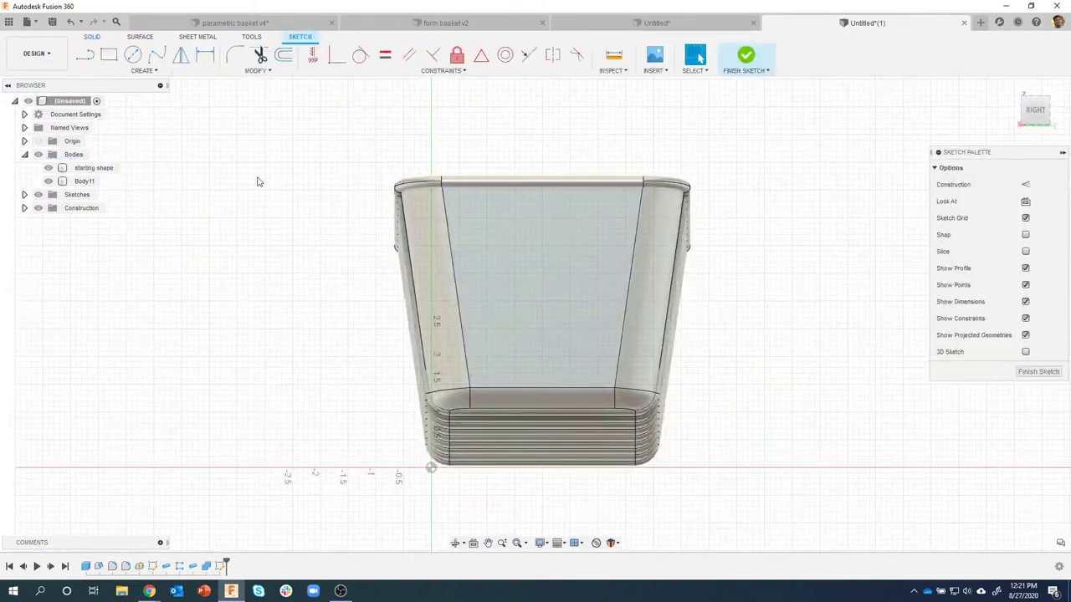
Hide the joined wire body and project the starting shape's right end face into the sketch
click(47, 167)
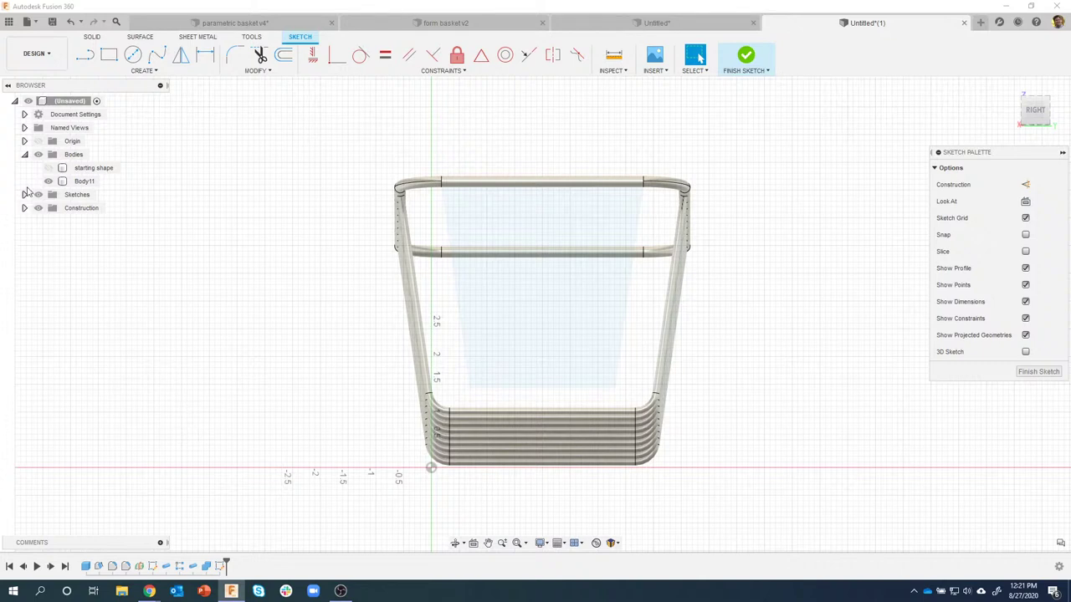
click(47, 168)
click(48, 181)
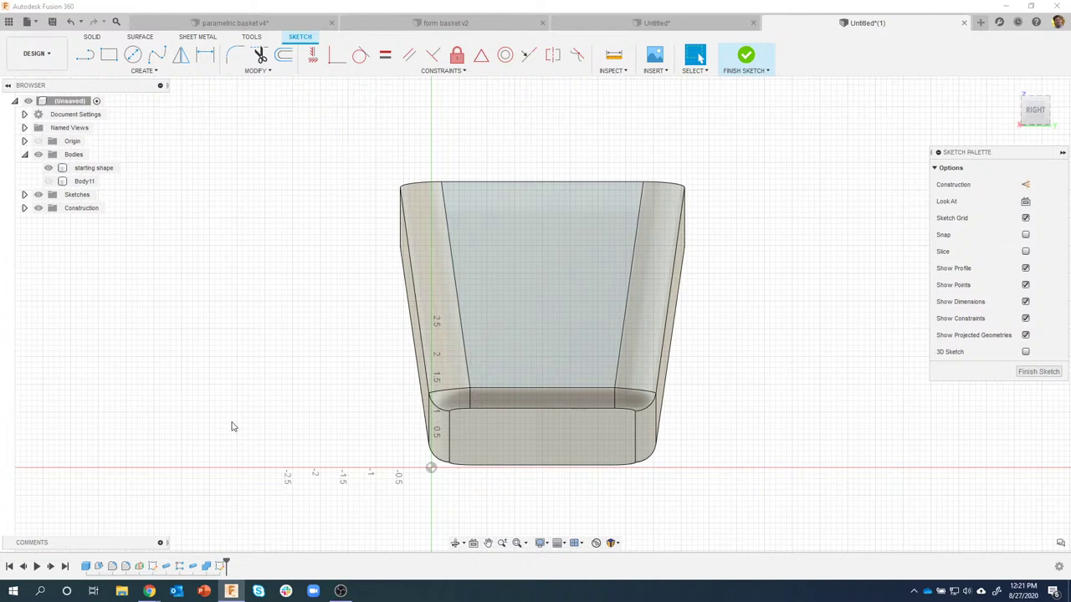
key(p)
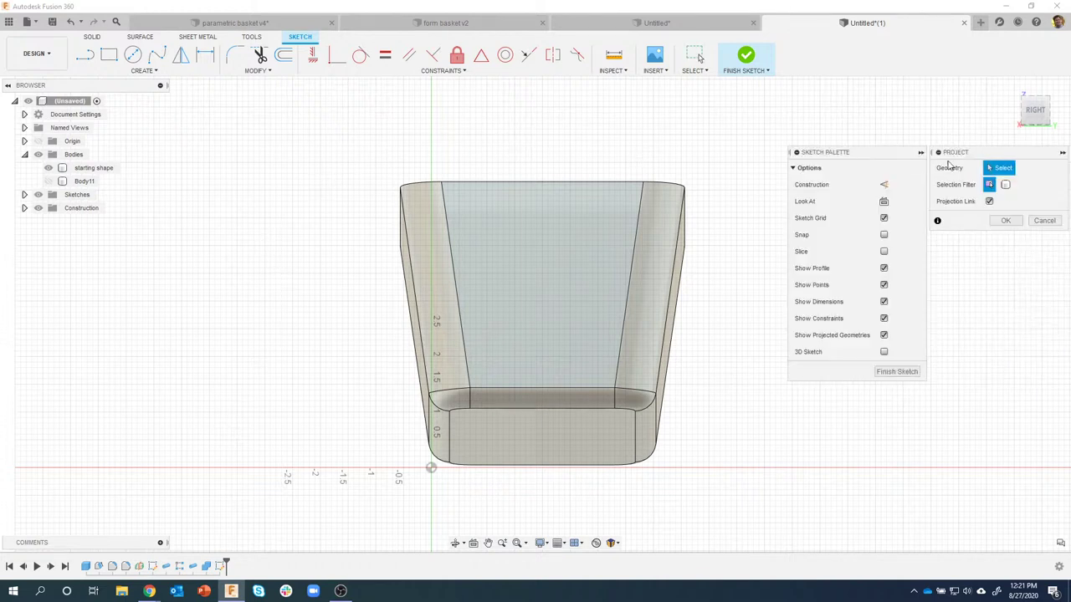
click(548, 242)
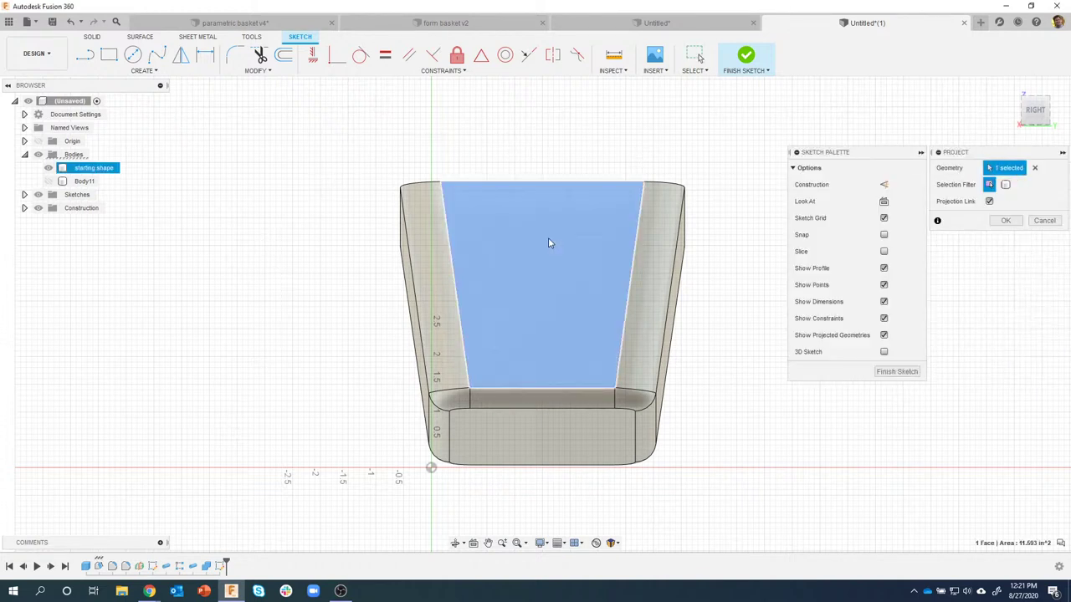
click(998, 223)
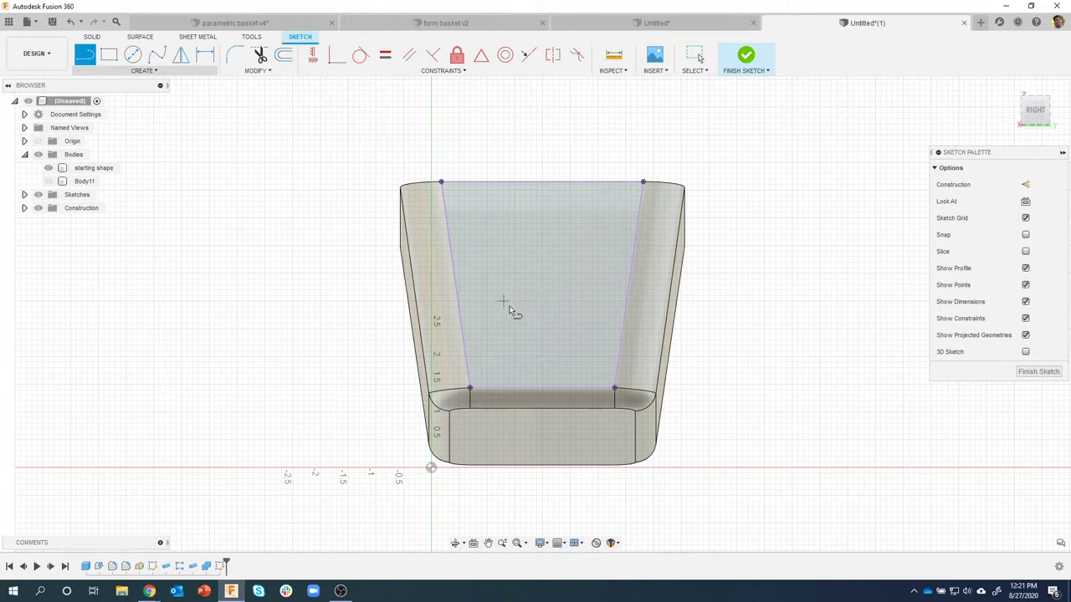
Sketch an open three-segment U-shaped line inside the projected face, with a first slanted side about 2.1 in long and a horizontal base
click(479, 221)
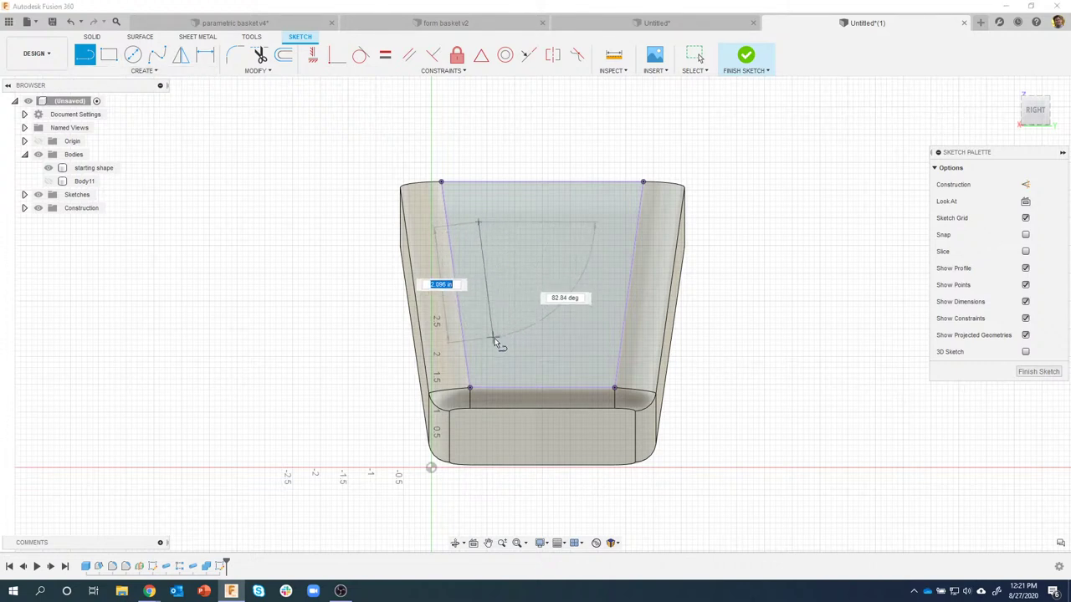
click(497, 340)
click(573, 341)
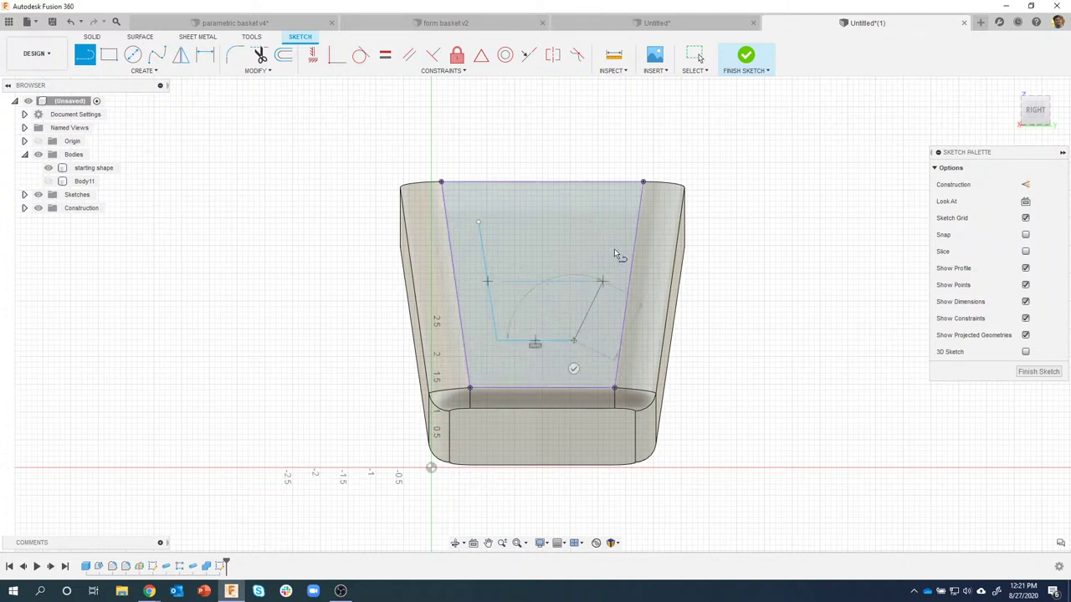
click(621, 206)
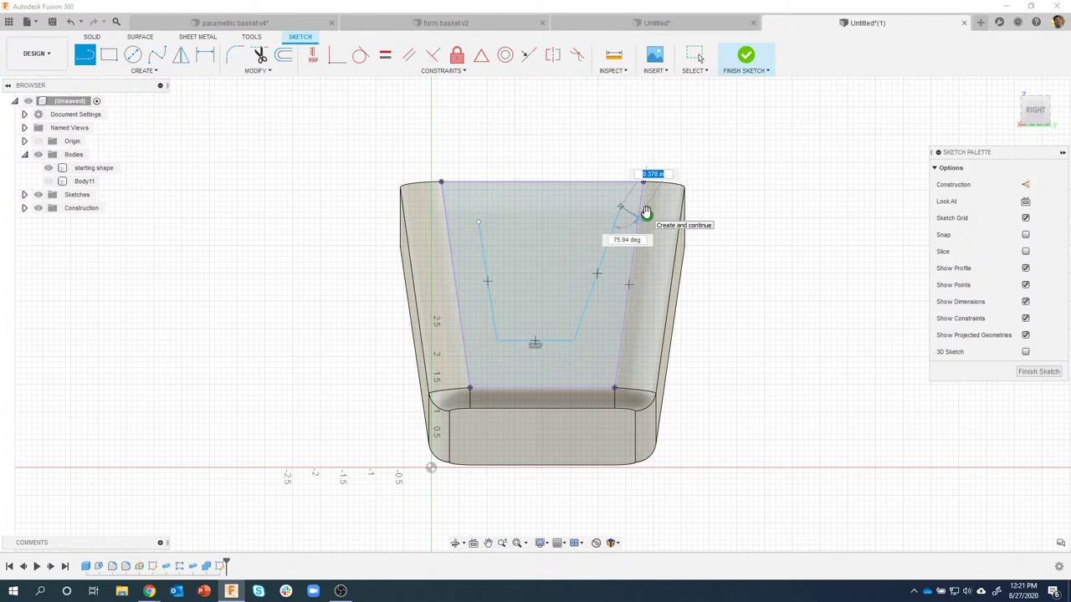
key(Escape)
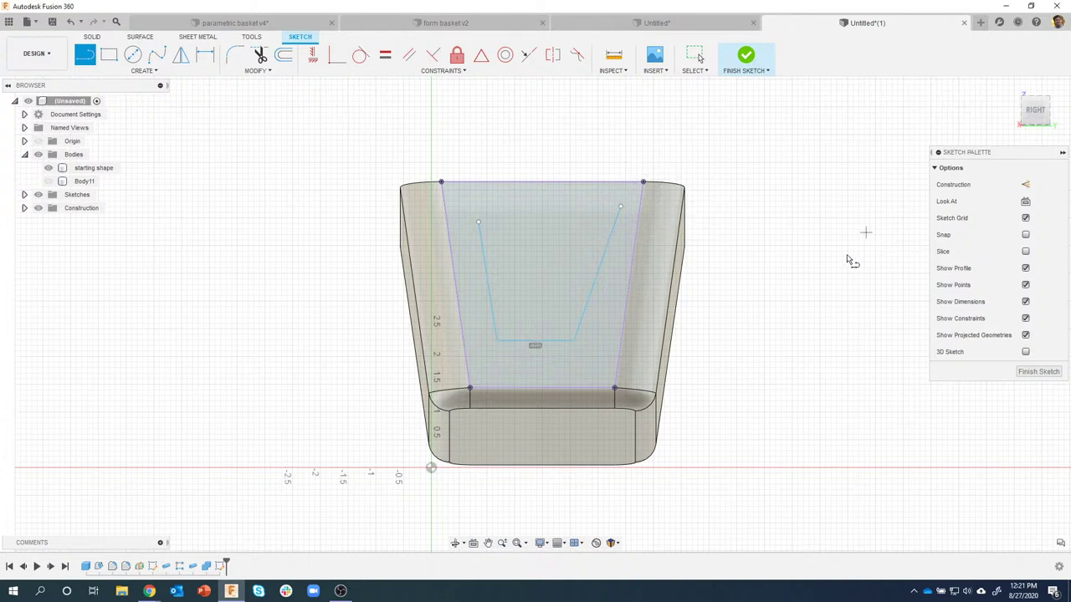
Fillet both lower corners of the U-shaped line with a 0.7 in radius
scroll(481, 350, up, 2)
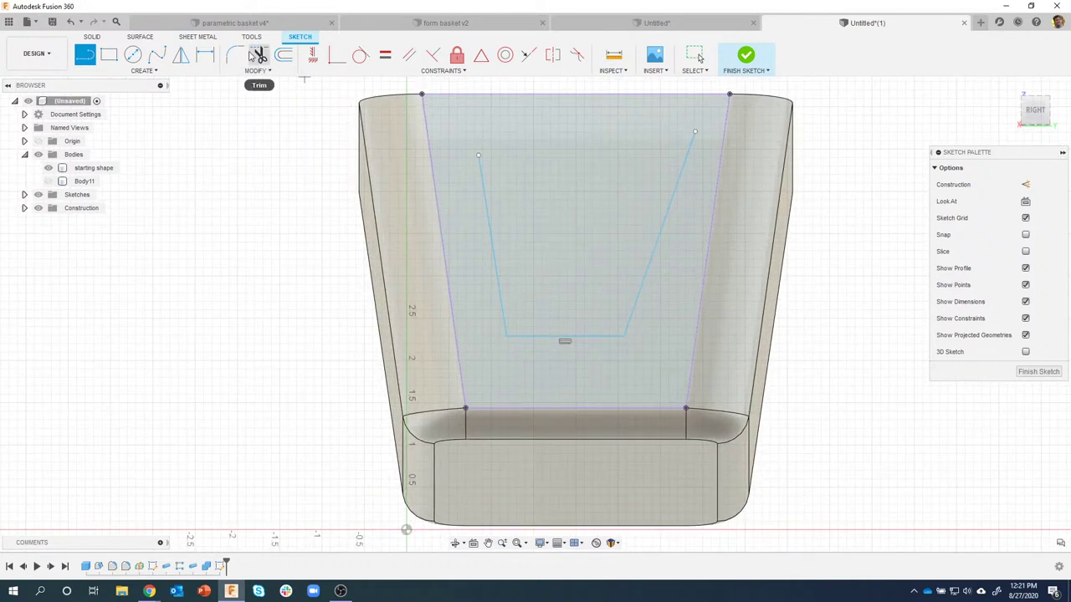
click(235, 55)
click(503, 335)
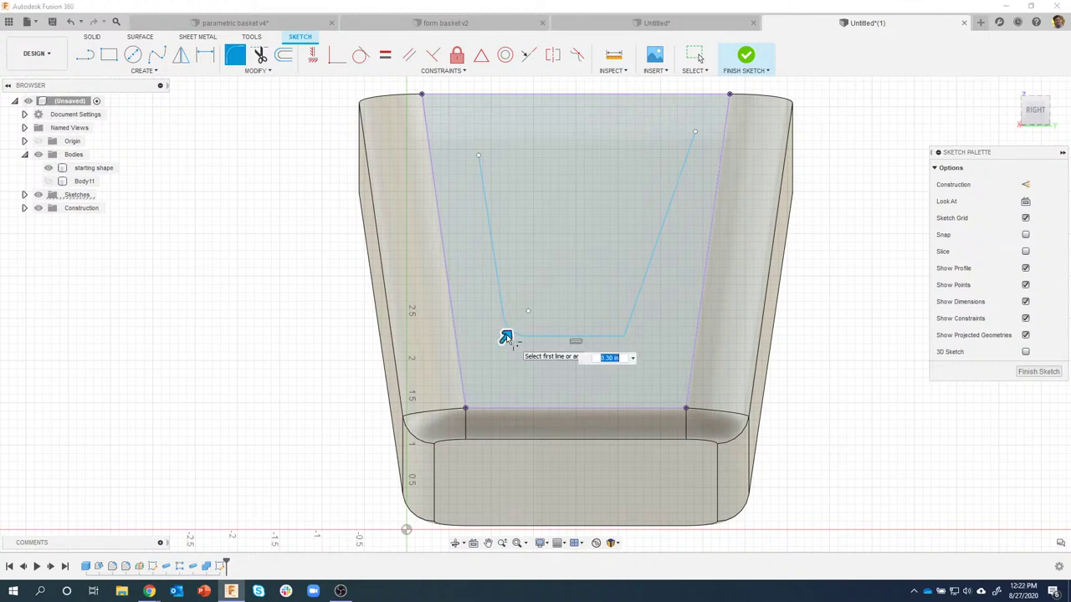
key(BackSpace)
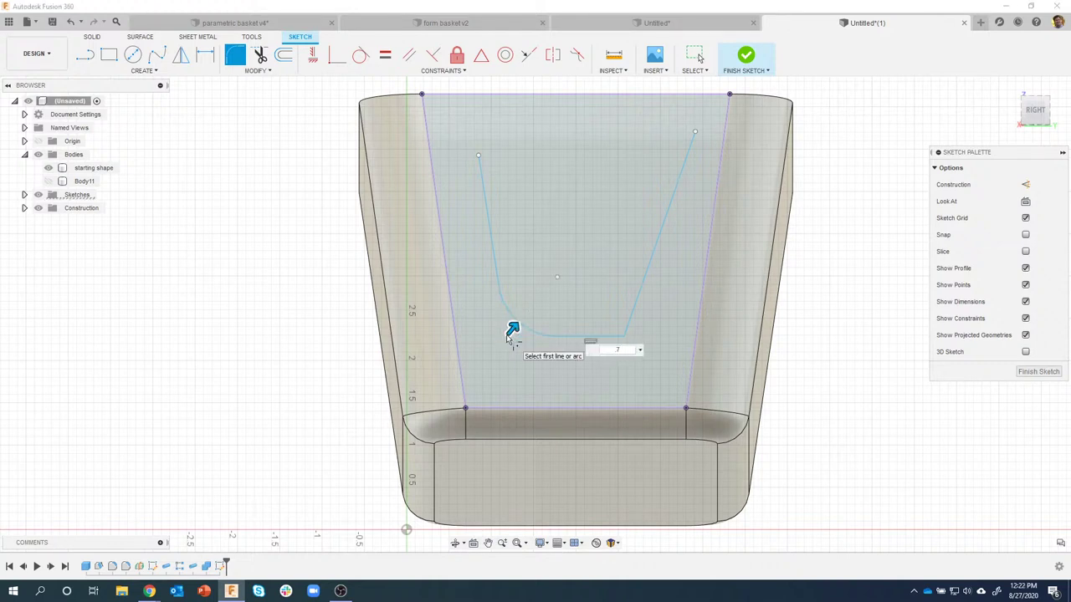
key(Return)
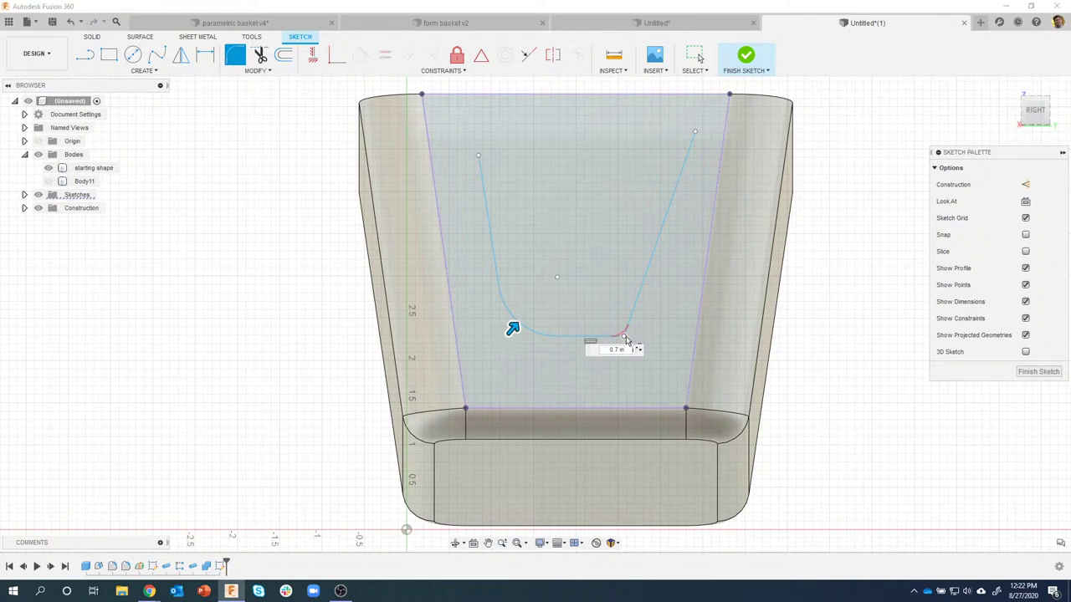
click(620, 332)
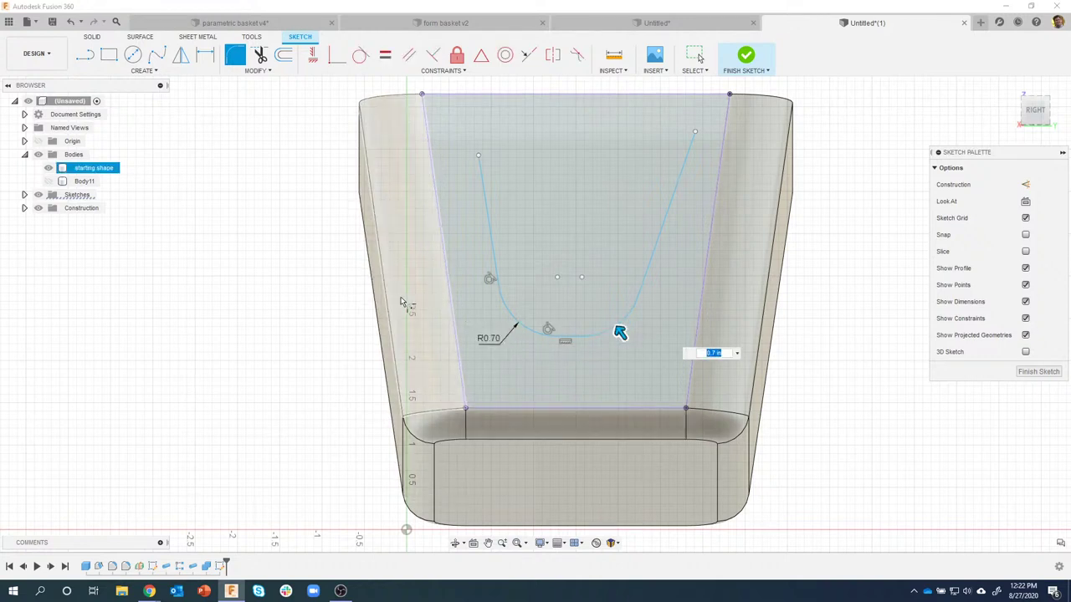
key(Return)
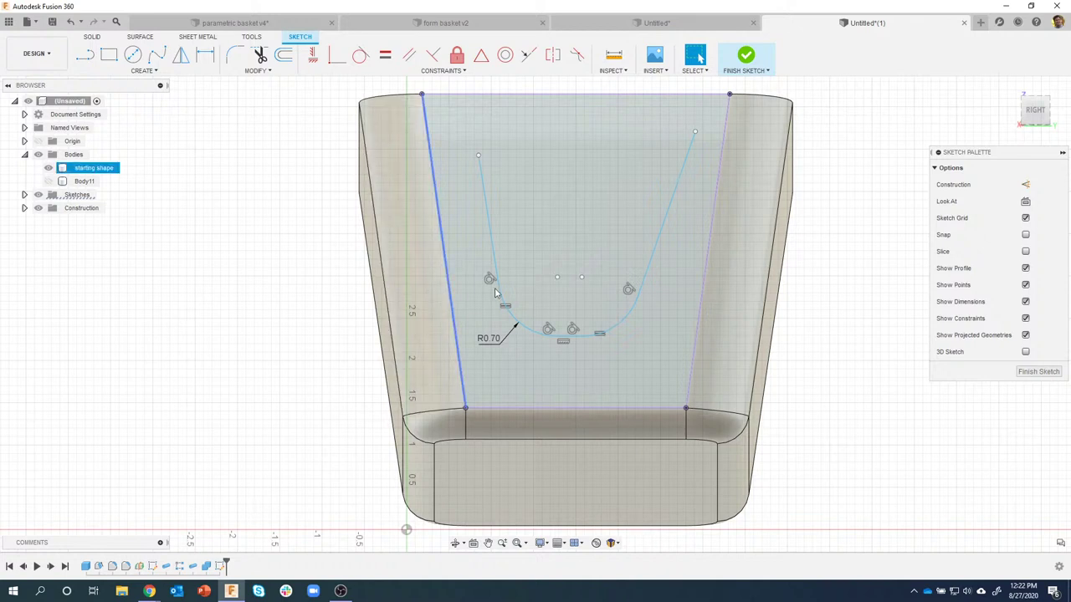
Examine the projected end-face outline by selecting its profile, a slanted side edge and the bottom edge around the filleted U-shaped line
key(Escape)
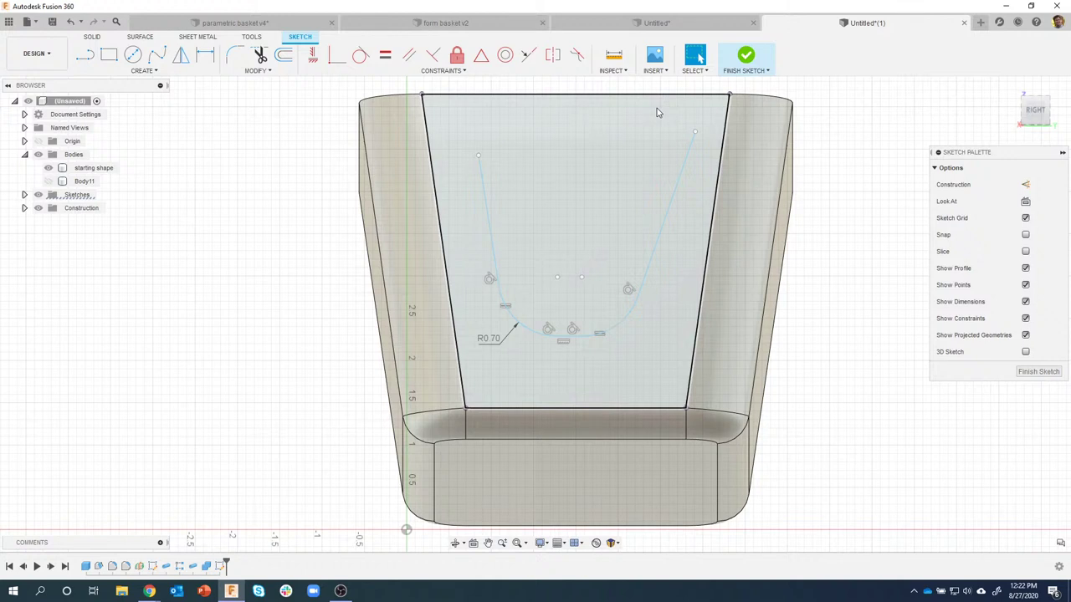
click(643, 129)
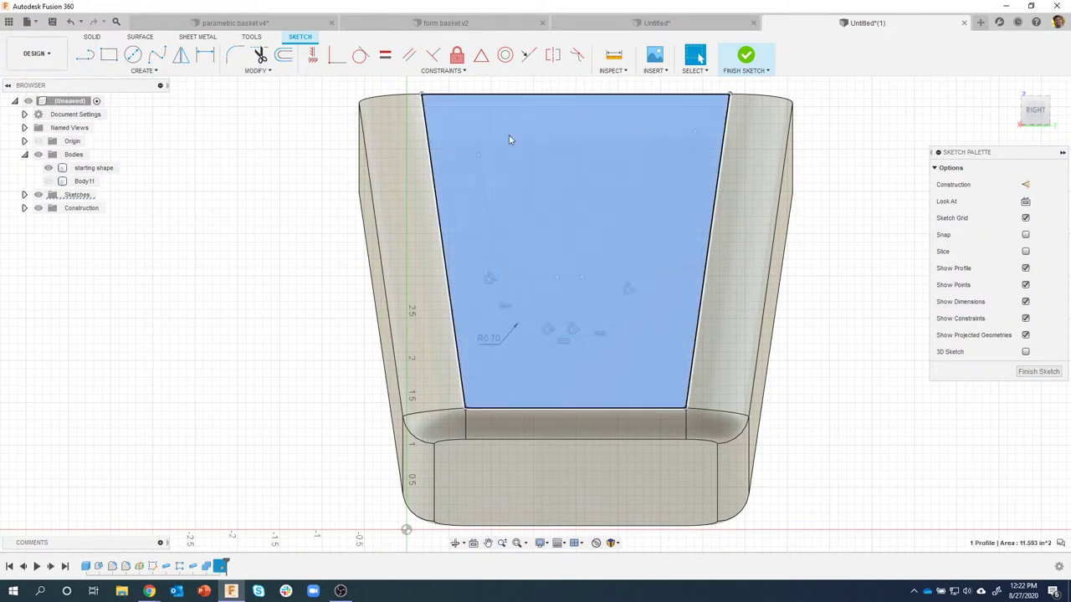
click(248, 248)
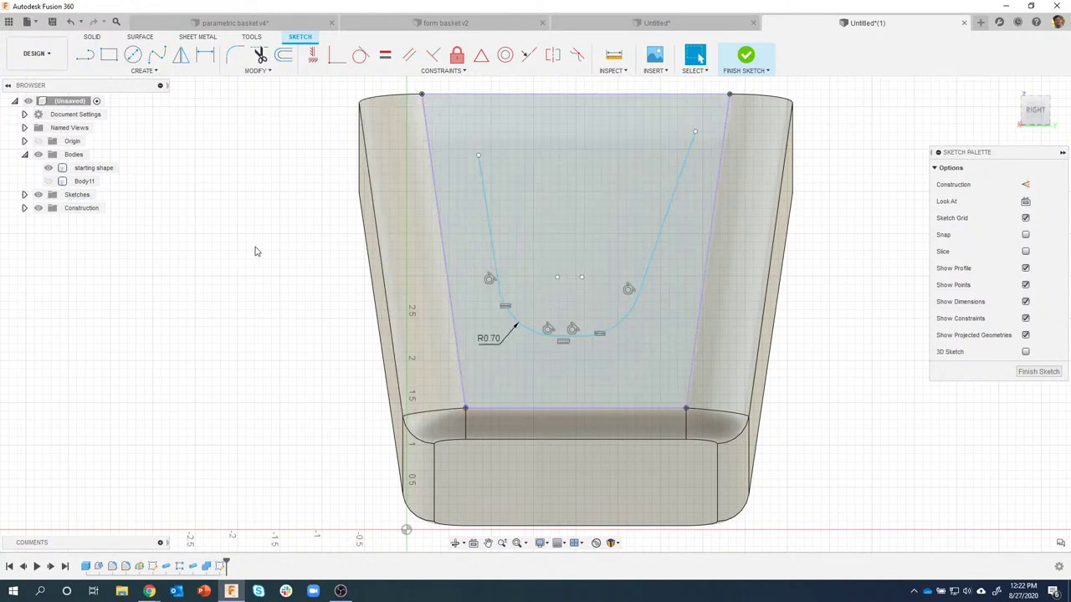
click(362, 154)
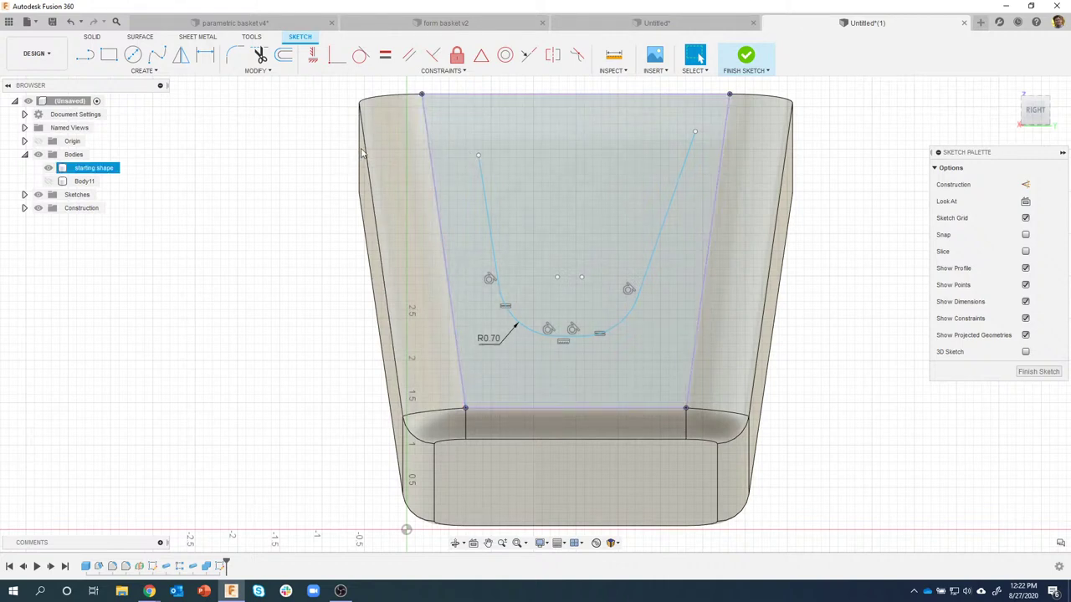
click(428, 149)
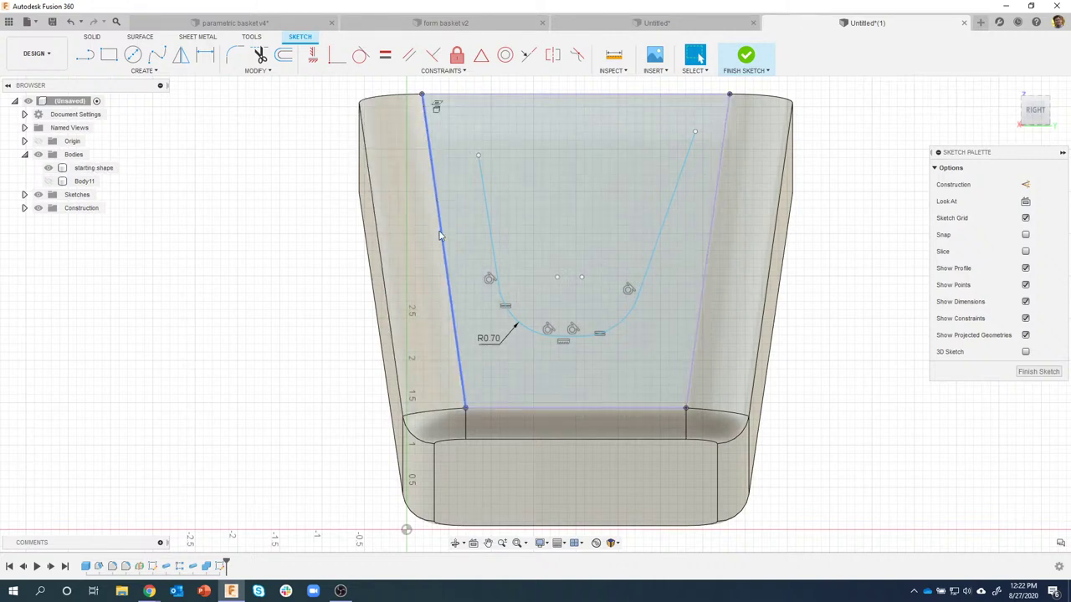
click(522, 413)
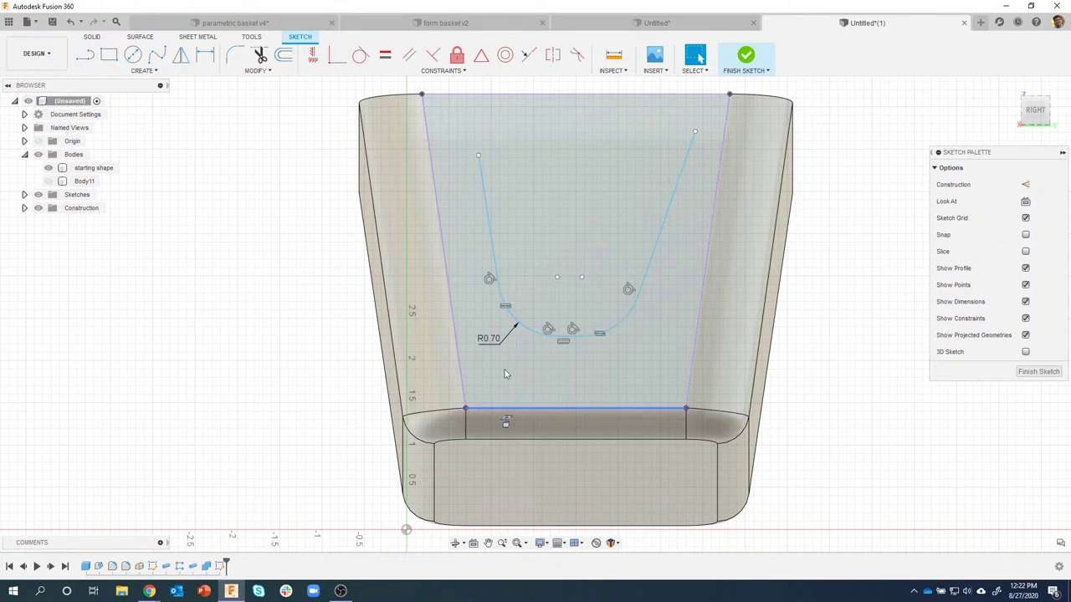
key(Escape)
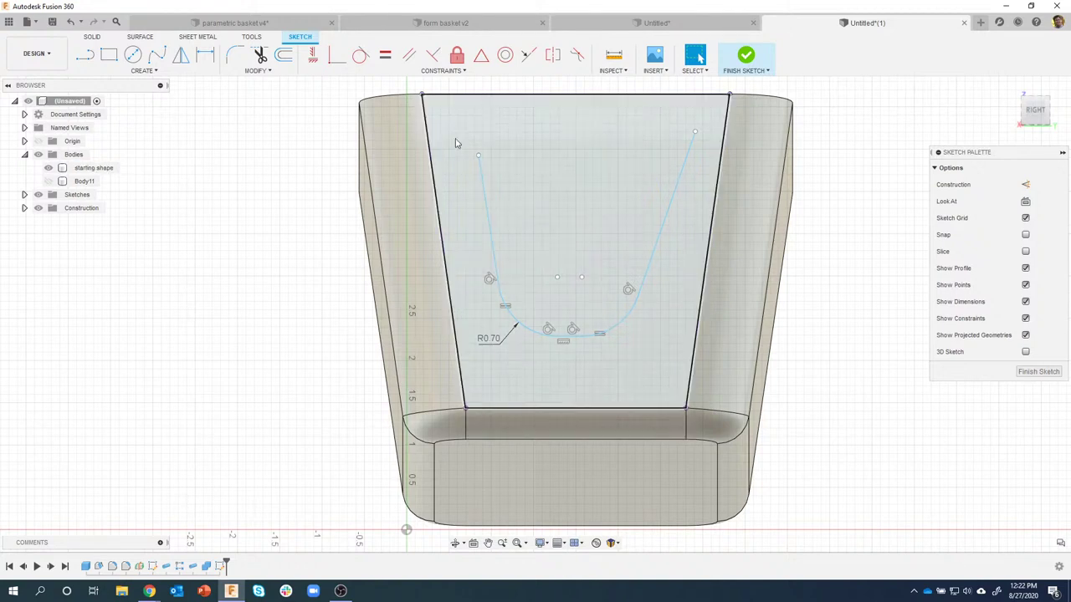
click(427, 188)
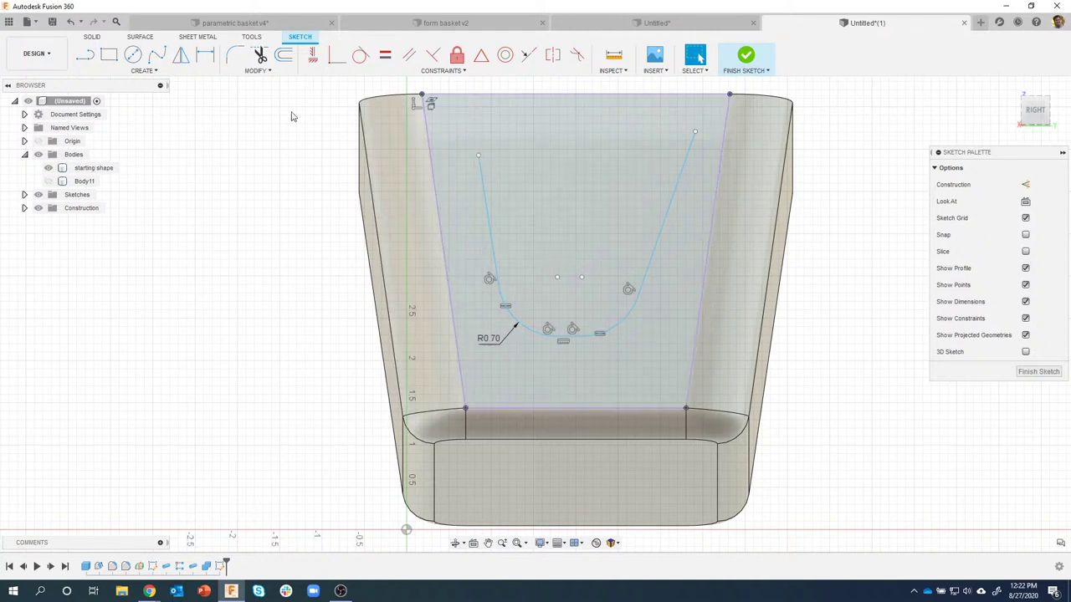
Make both open ends of the U-shaped line coincident with the two upper corners of the projected end face
click(336, 57)
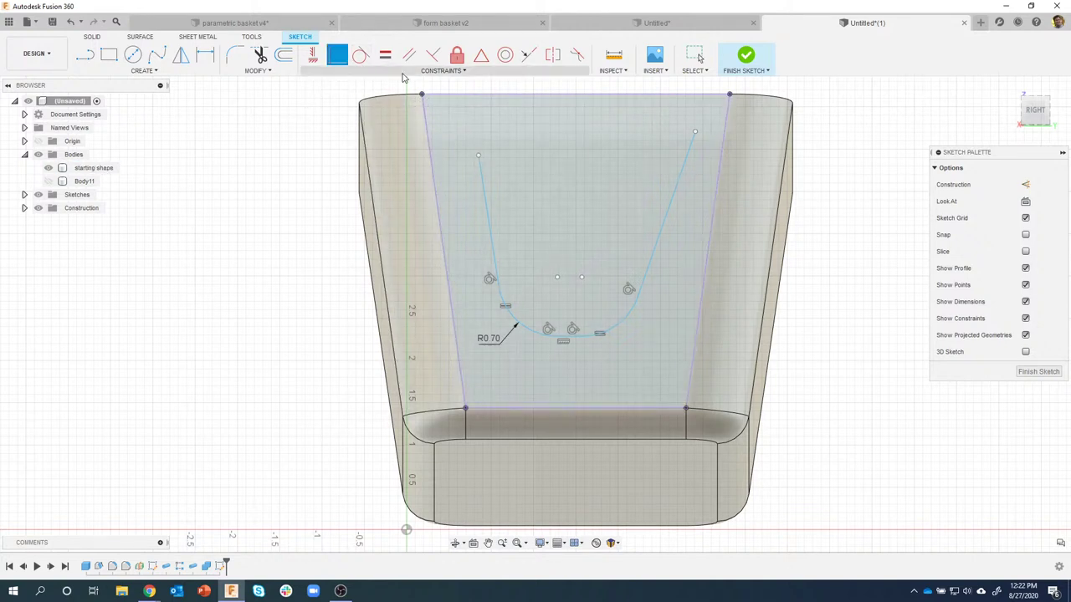
click(479, 158)
click(422, 93)
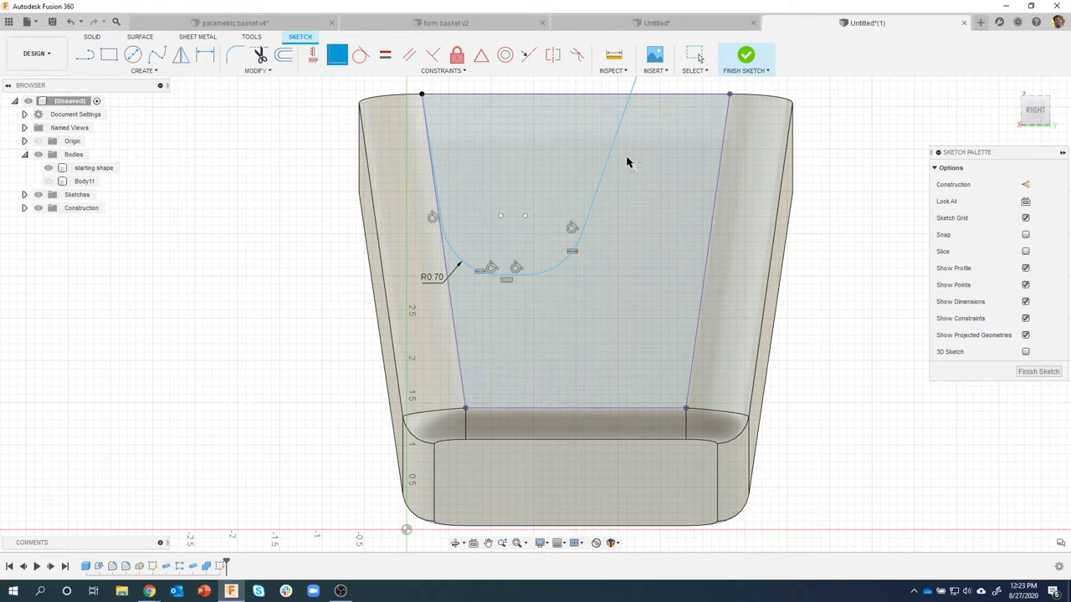
middle_drag(627, 161, 622, 203)
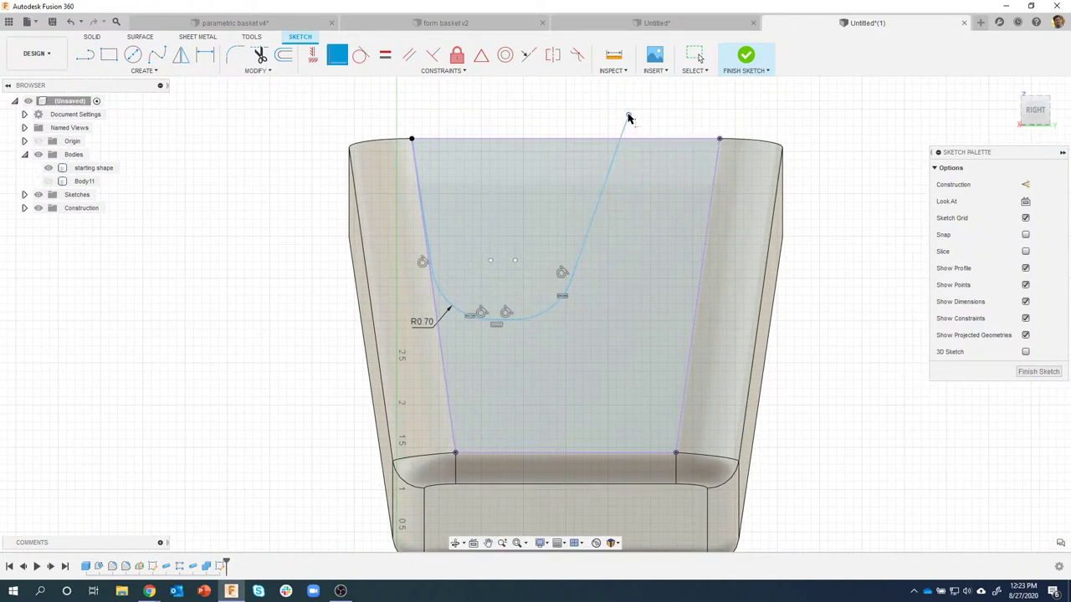
drag(629, 118, 719, 139)
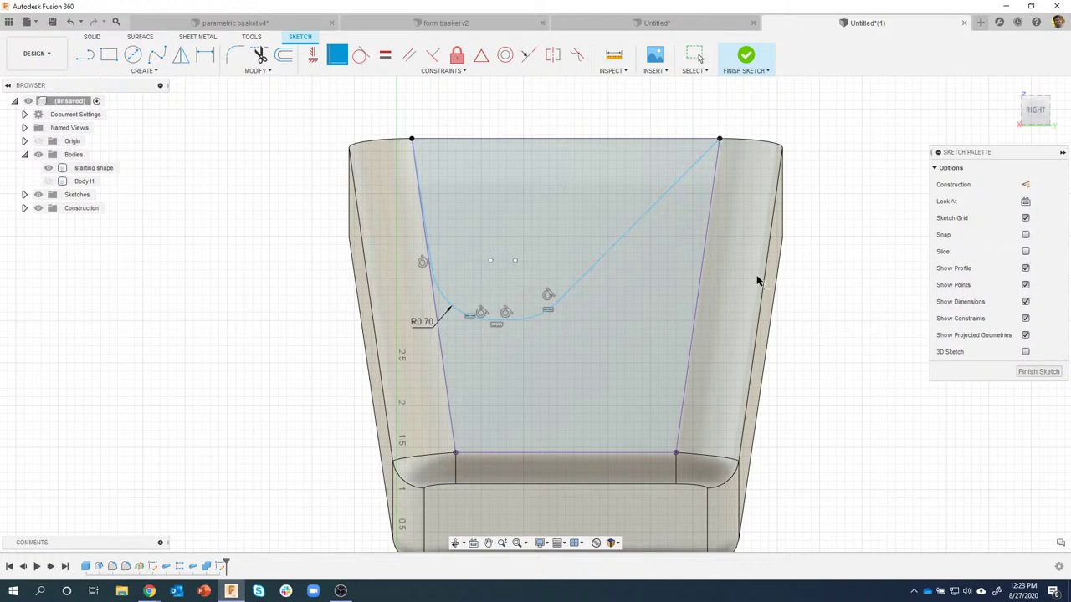
key(Escape)
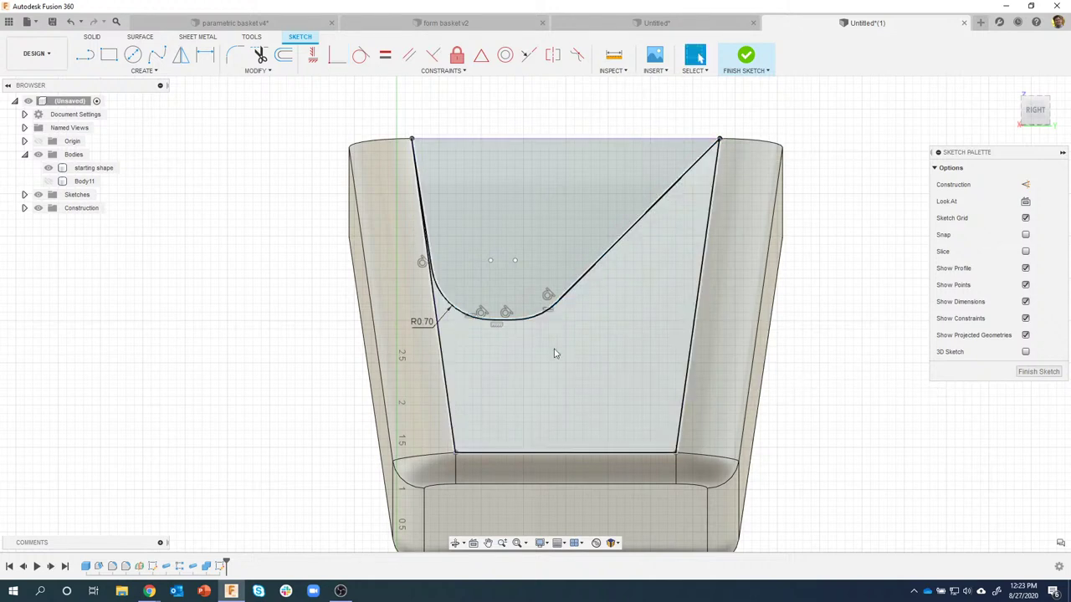
Reshape the U-shaped line freehand, lowering and widening its base so both sides slope inward nearly symmetrically within the projected face
mouse_move(503, 322)
mouse_down()
mouse_move(550, 335)
mouse_move(521, 292)
mouse_up()
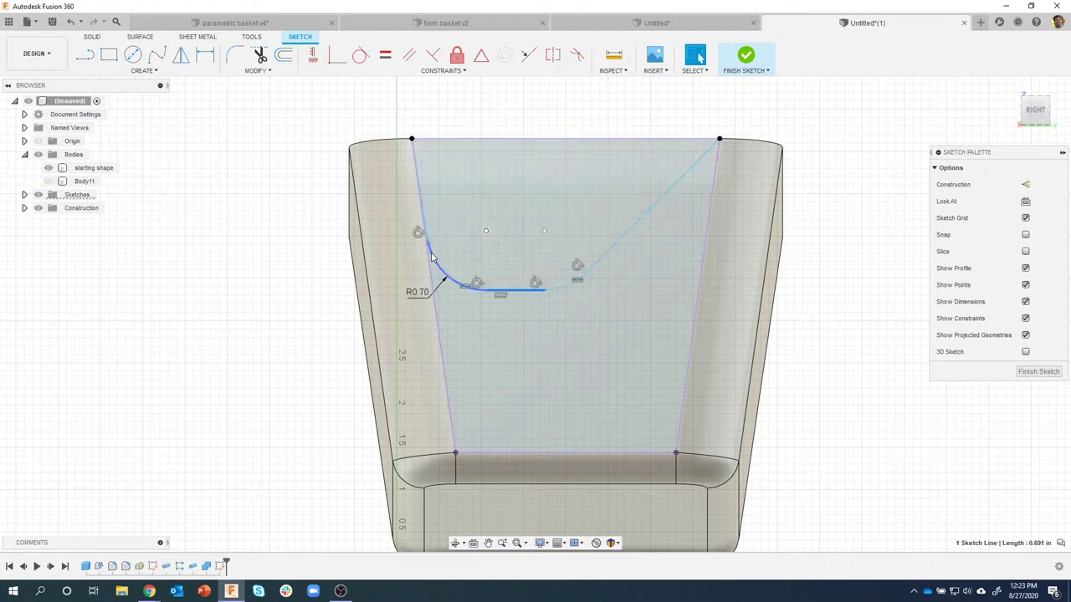
mouse_move(486, 230)
mouse_down()
mouse_move(583, 253)
mouse_move(608, 300)
mouse_up()
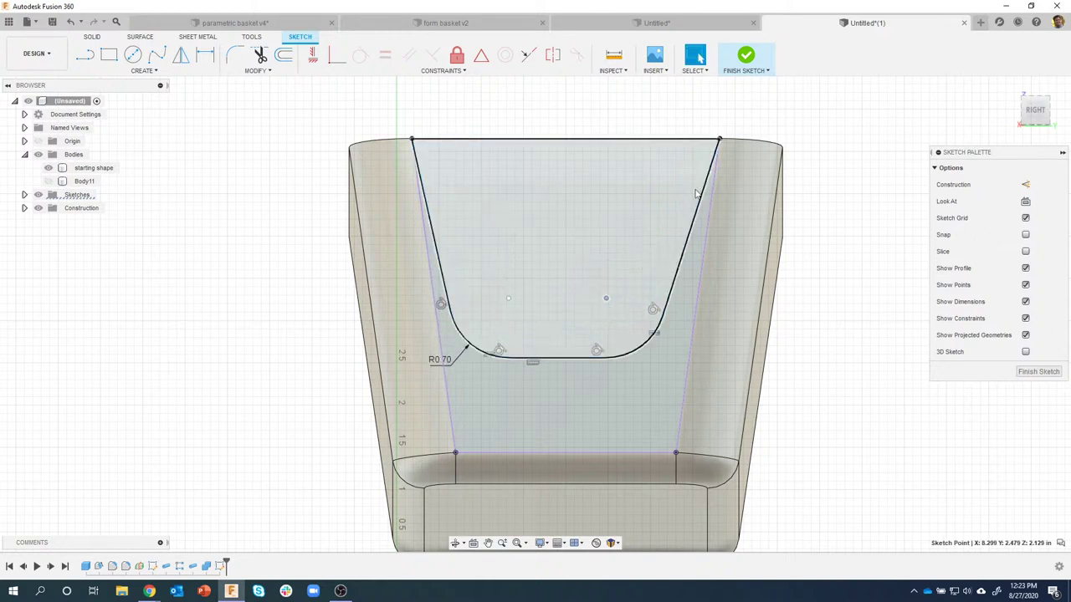
click(305, 167)
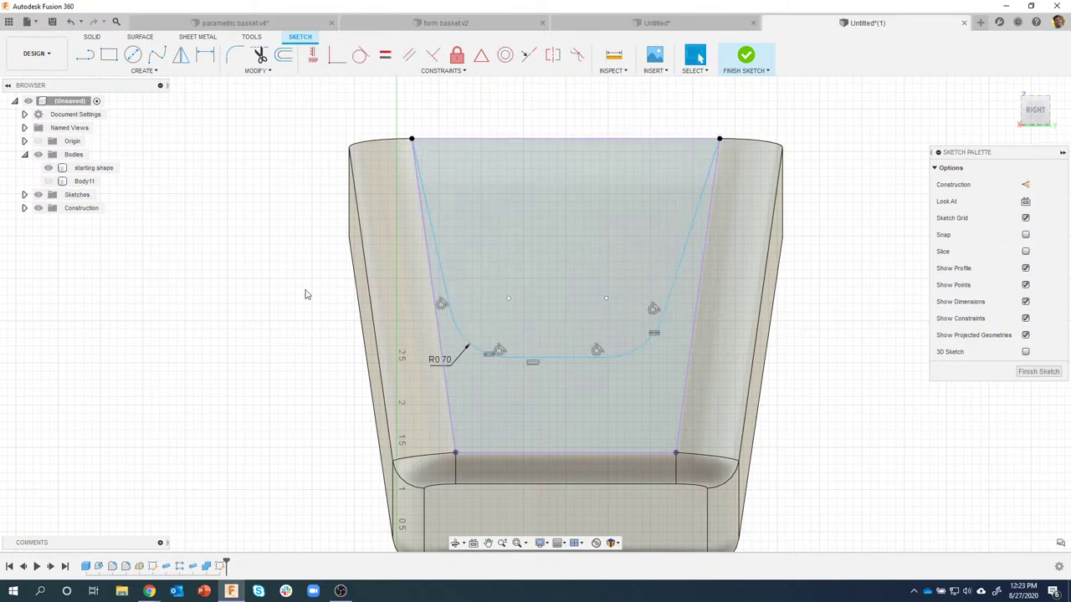
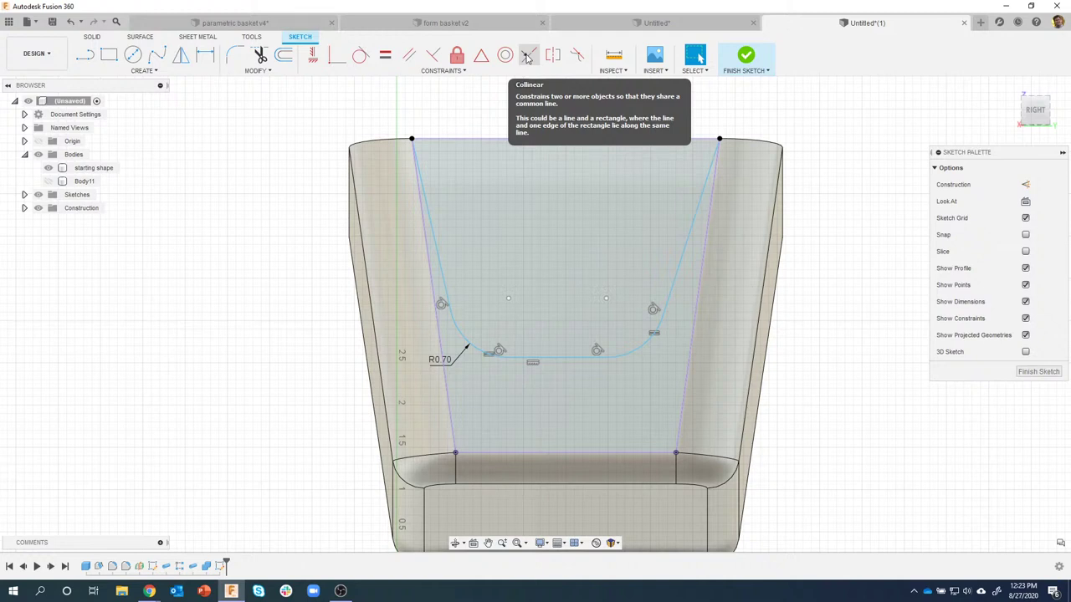
Make both sides and the base of the U-shaped line collinear with the projected side and bottom edges, and finish the sketch
click(527, 55)
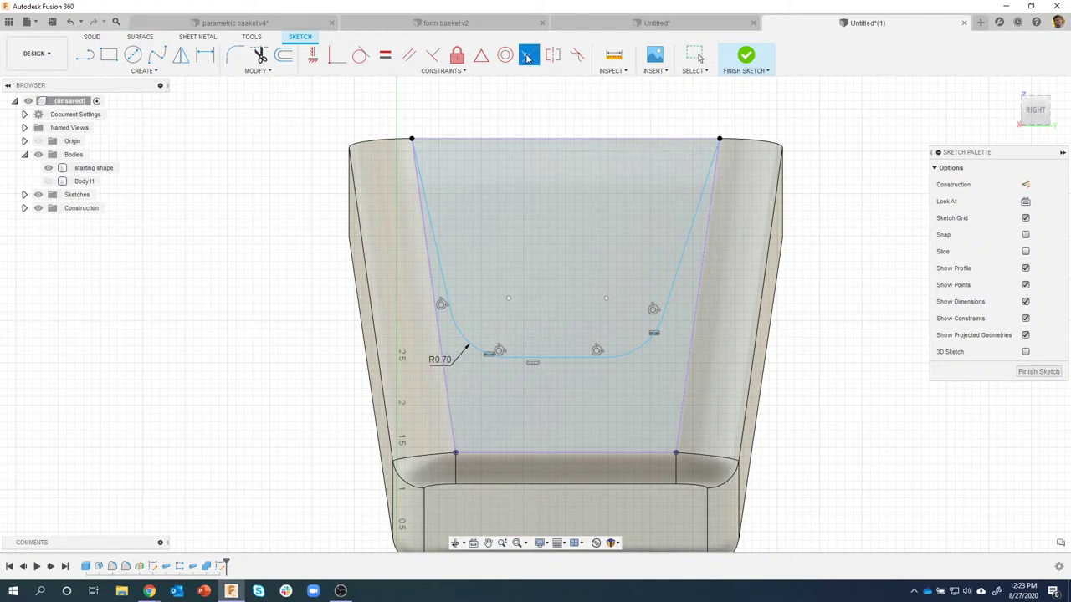
click(436, 251)
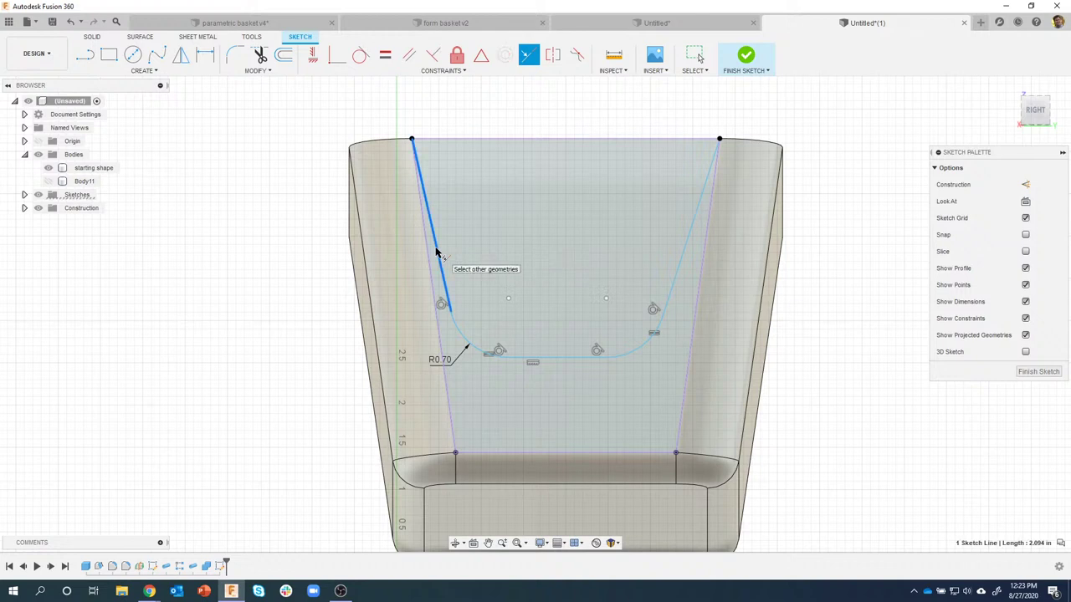
click(427, 255)
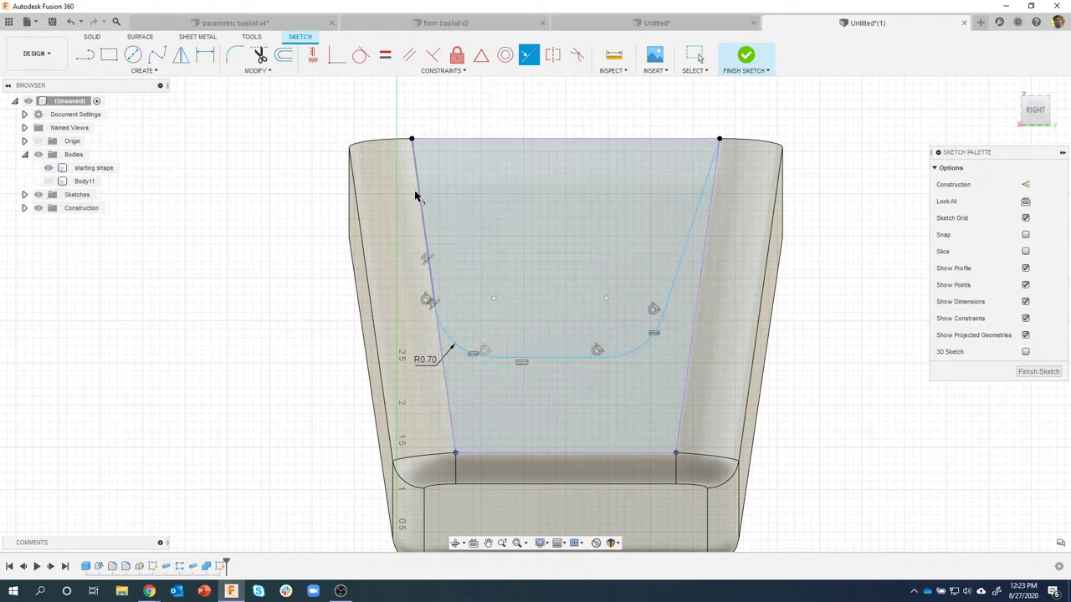
click(678, 282)
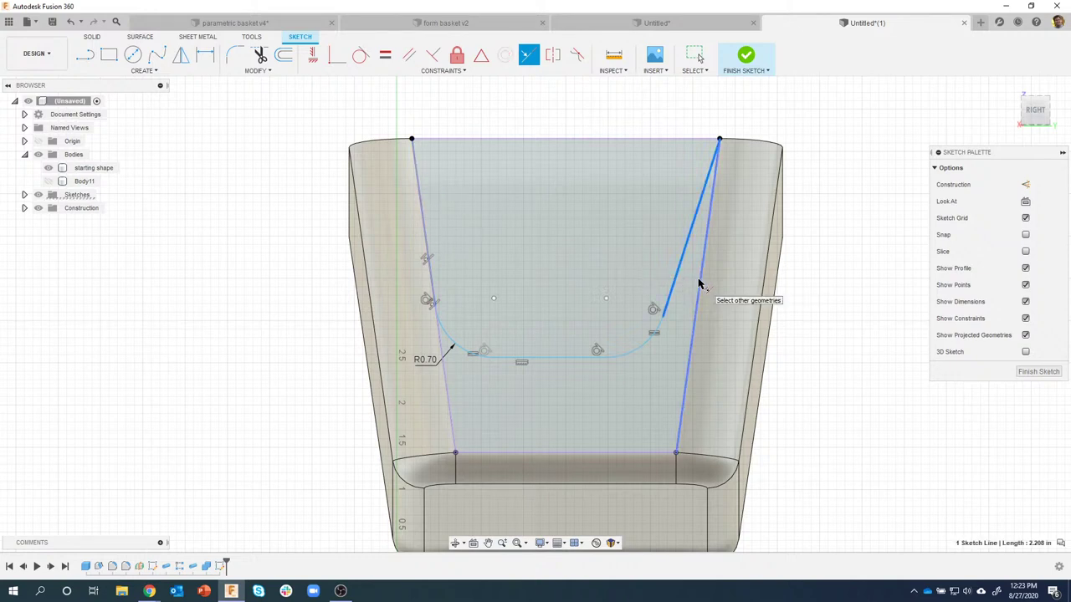
click(698, 294)
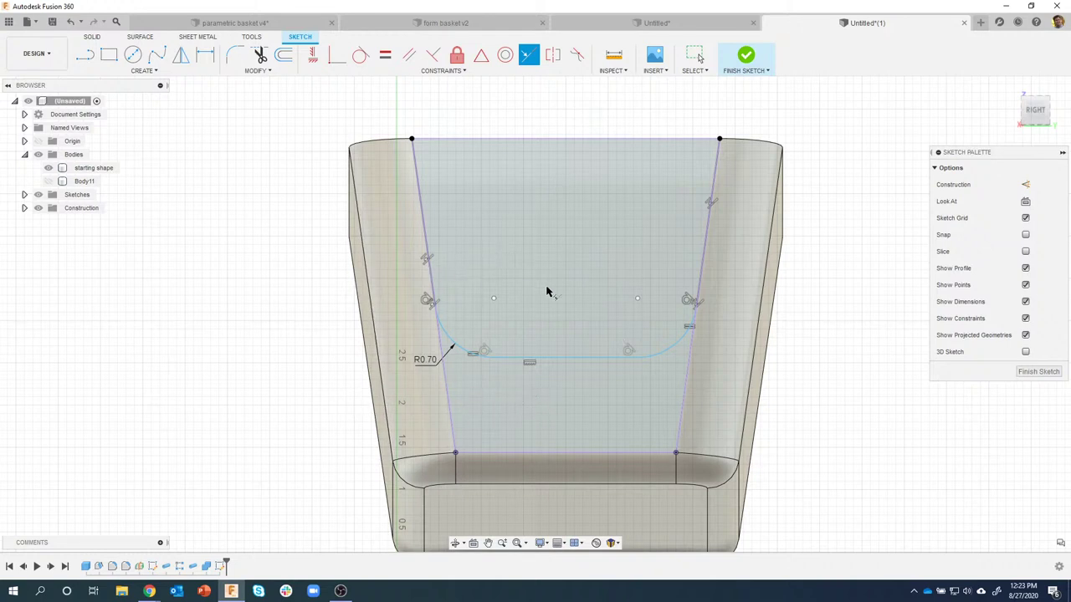
click(561, 359)
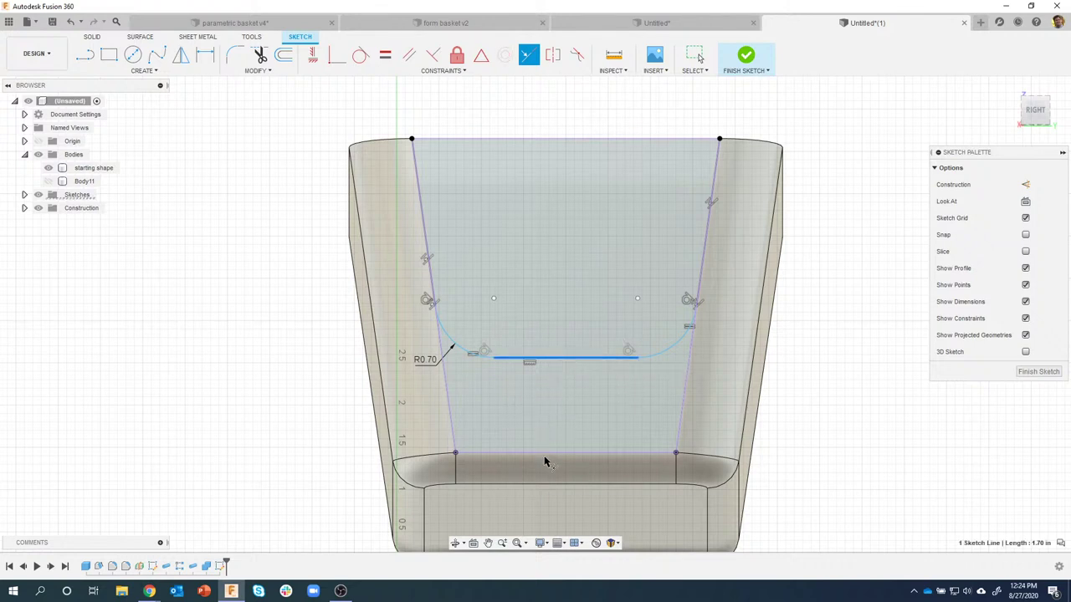
click(542, 454)
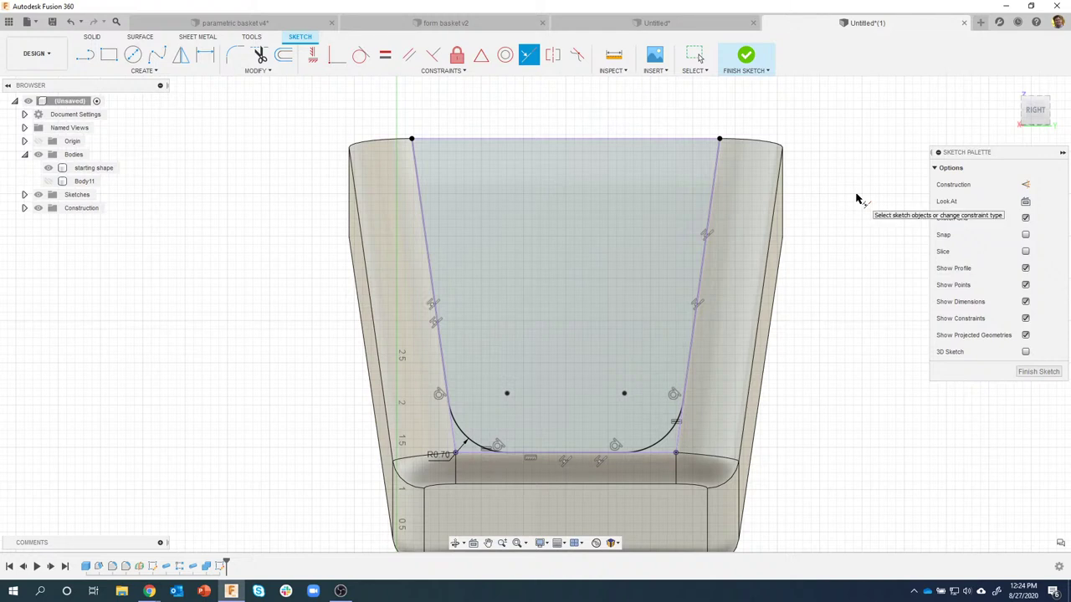
click(747, 57)
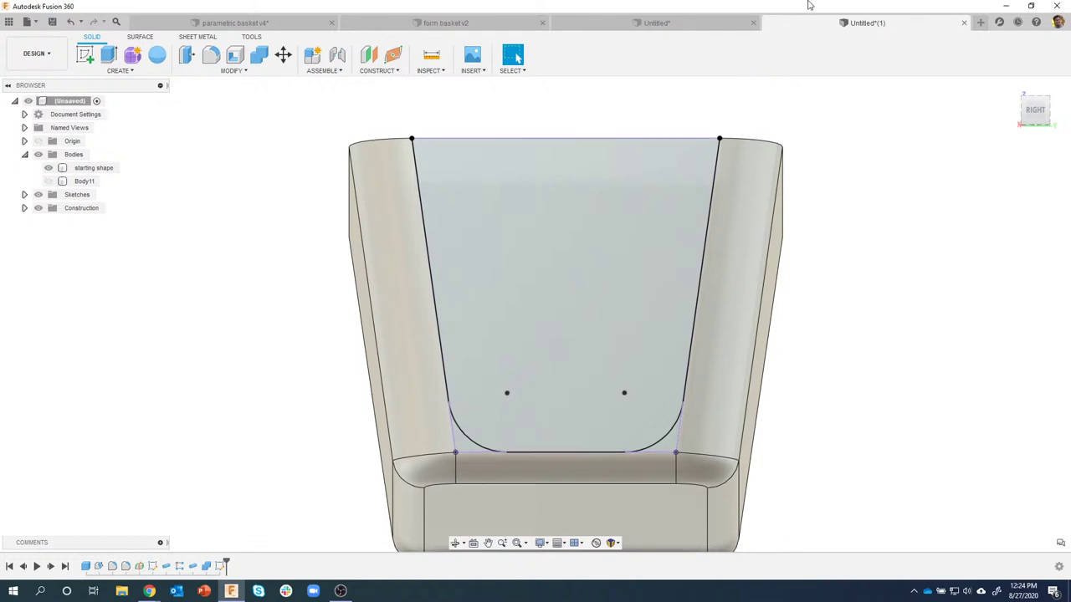
Start a pipe using the filleted U-shaped end-face line as its path, leaving out the projected outline
shift+middle_drag(875, 5, 778, 262)
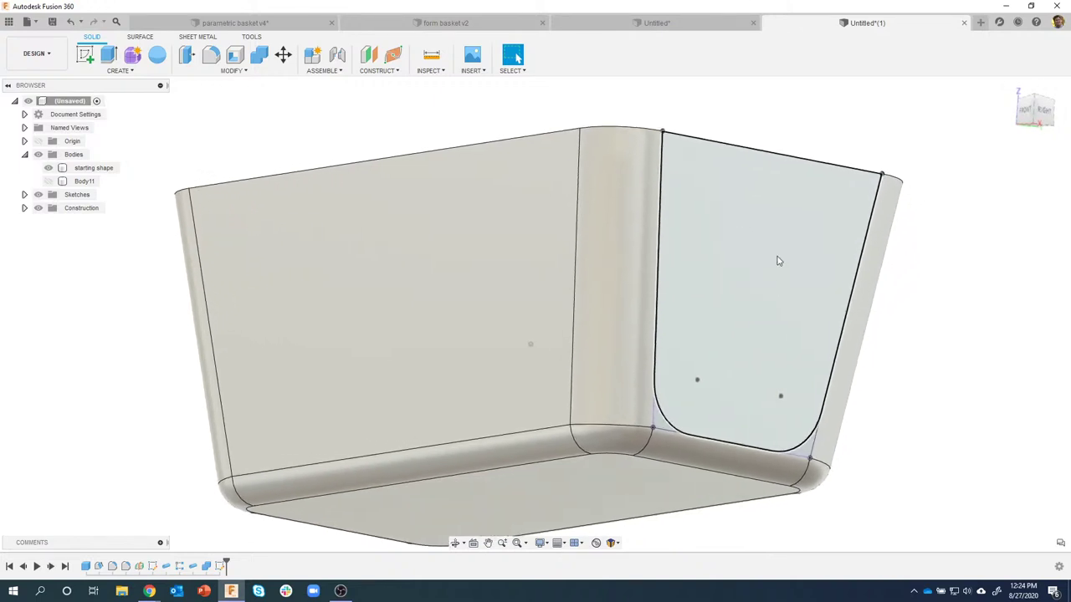
shift+middle_drag(761, 175, 773, 221)
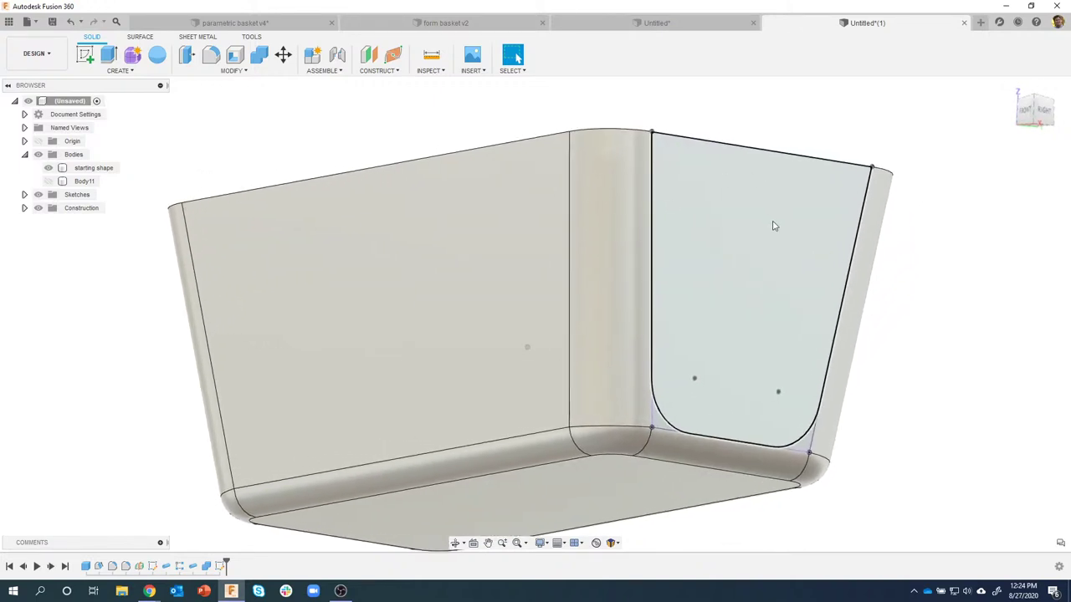
click(735, 266)
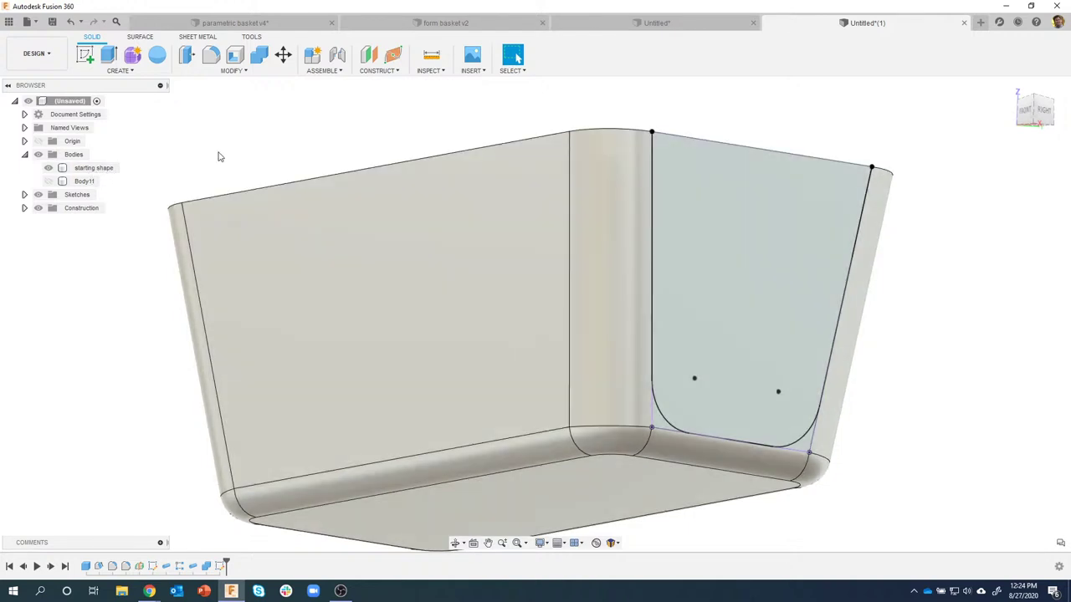
shift+middle_drag(220, 156, 189, 102)
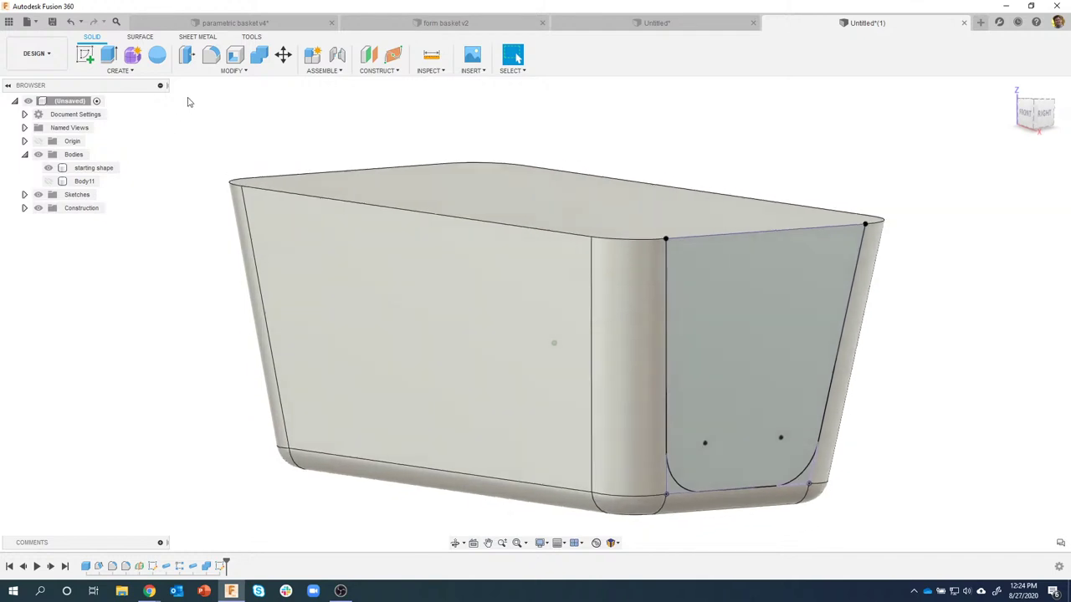
click(119, 71)
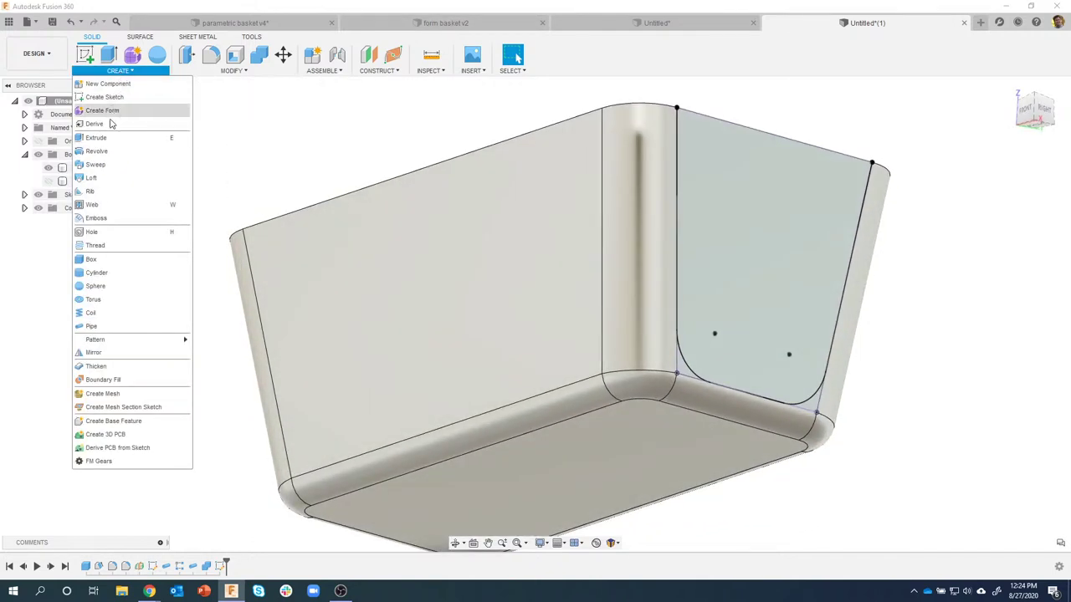
click(100, 328)
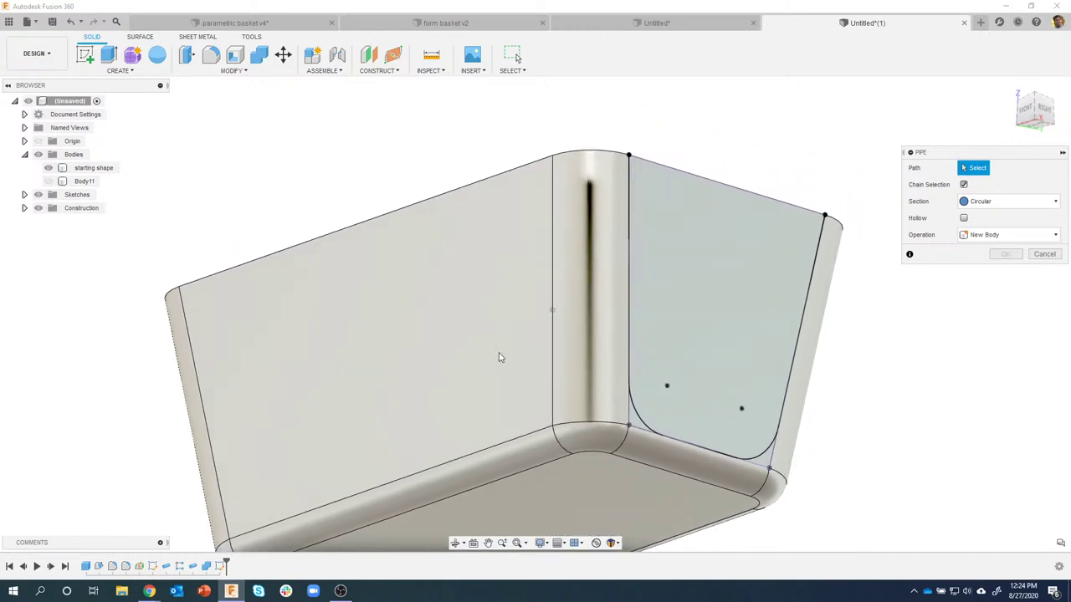
click(630, 415)
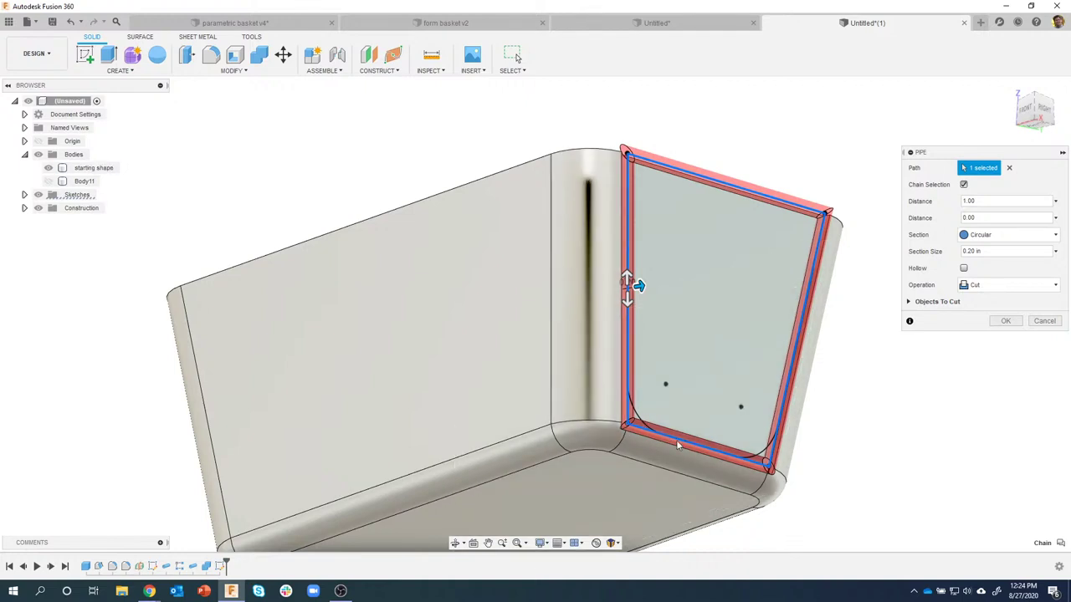
click(1009, 168)
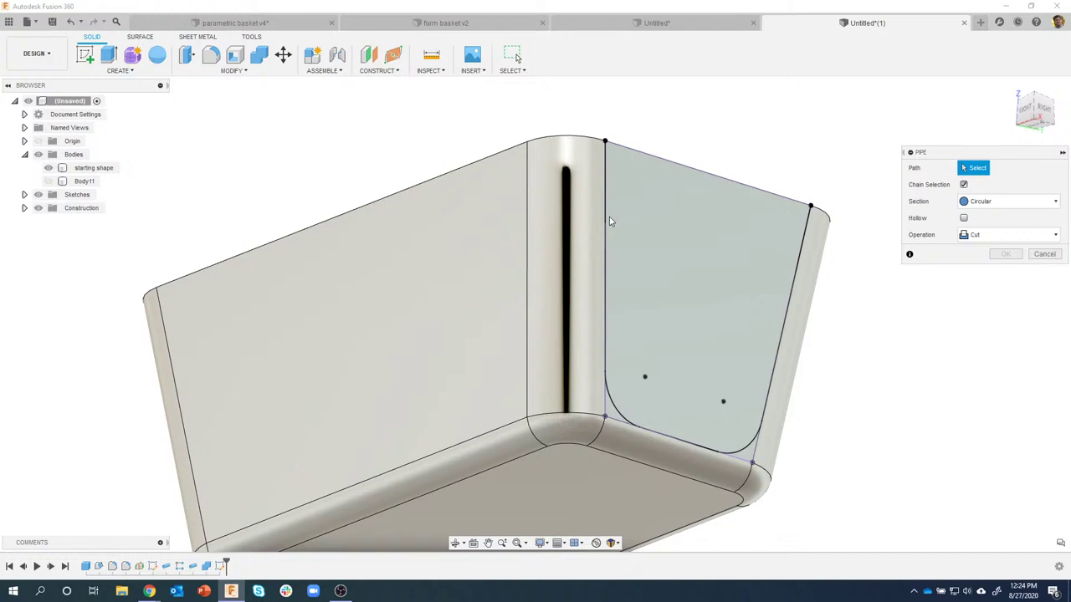
click(606, 218)
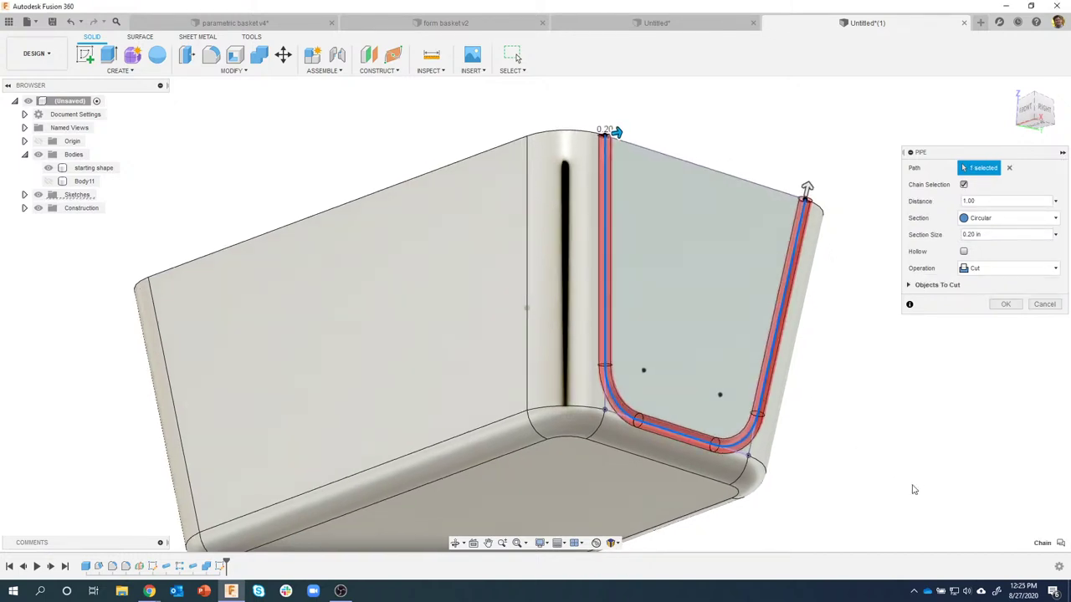
Create the U-shaped pipe as a new body with a circular section size of 0.125 in
shift+middle_drag(914, 491, 828, 288)
shift+middle_drag(533, 143, 542, 189)
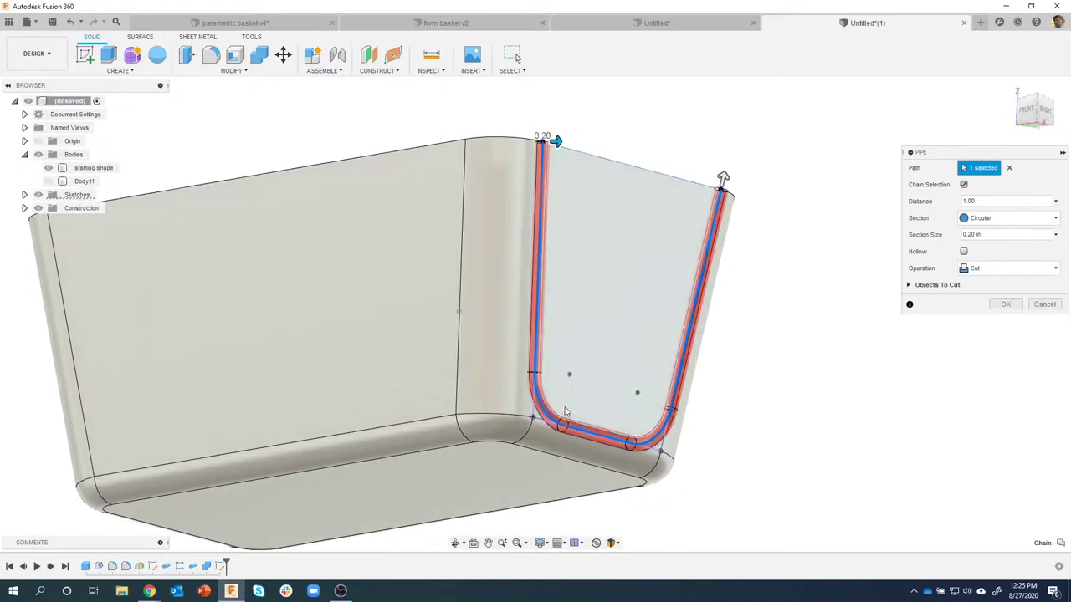
shift+middle_drag(748, 235, 753, 310)
drag(992, 235, 946, 240)
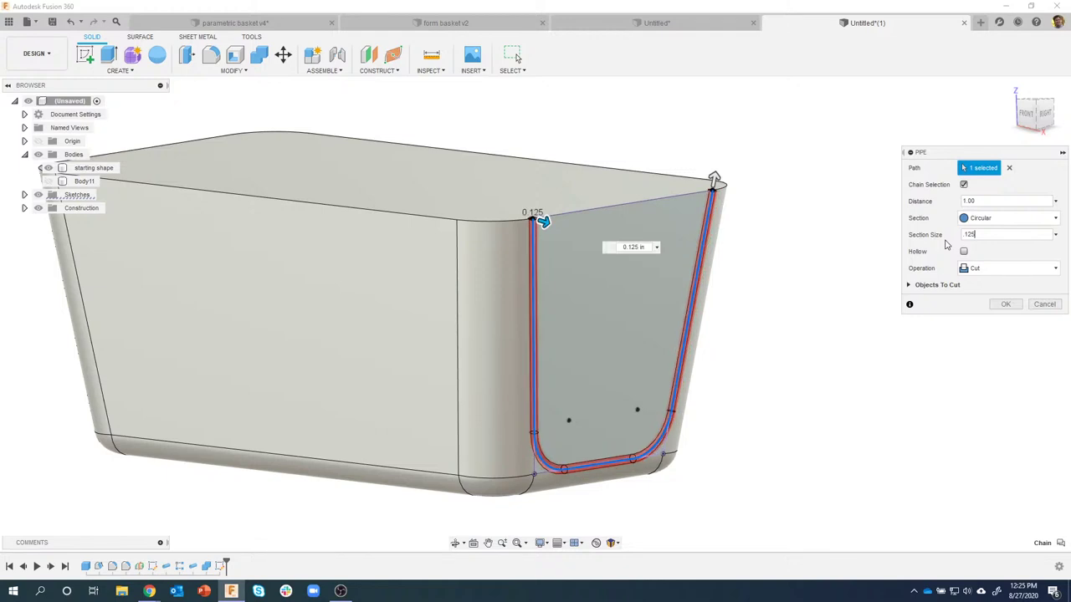
click(989, 279)
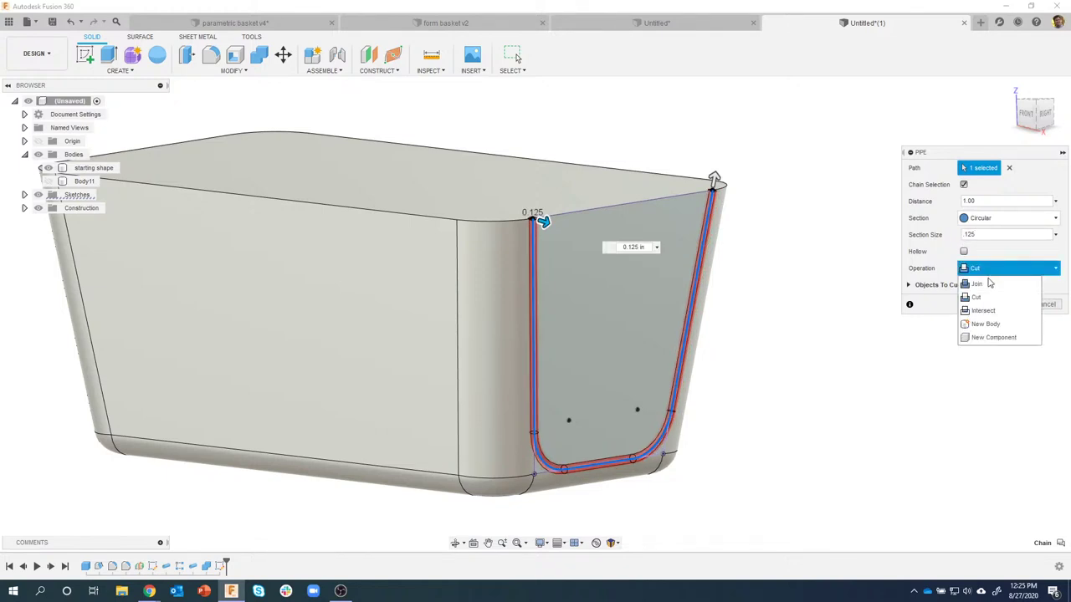
click(991, 323)
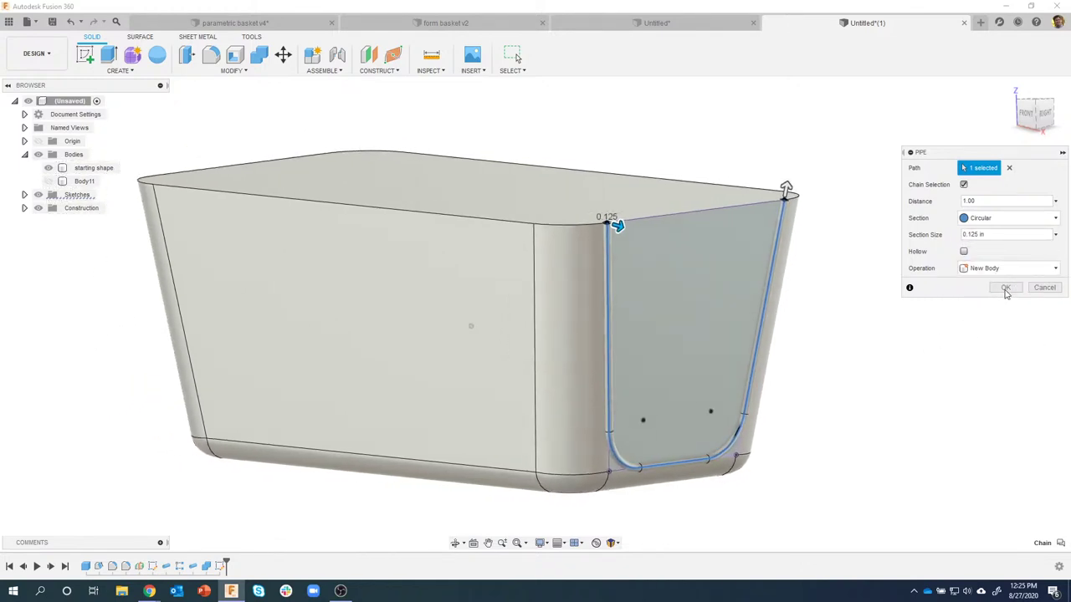
click(1007, 288)
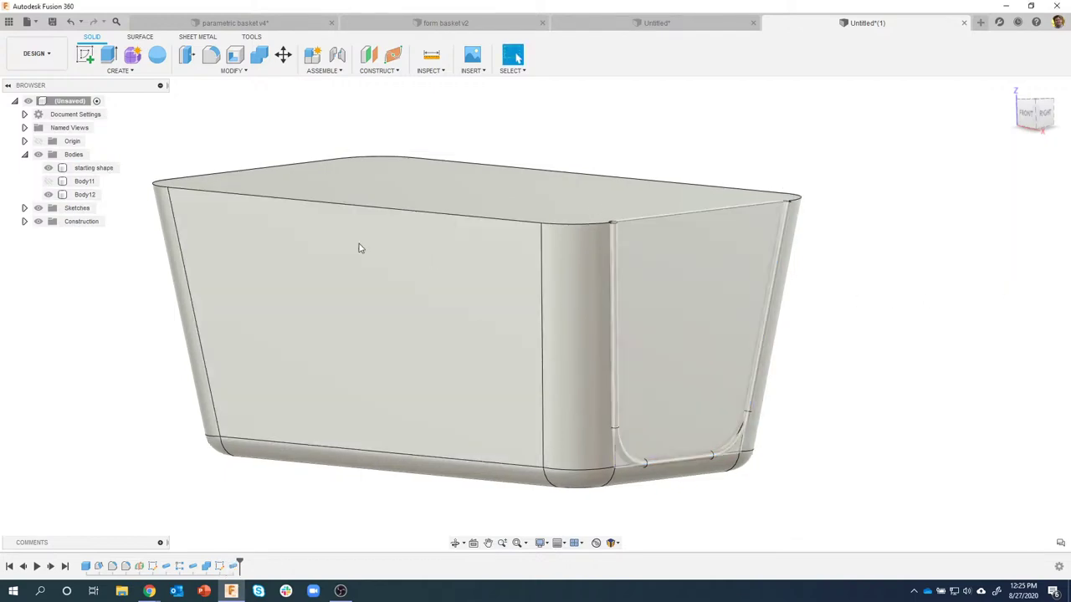
Show the joined wire and rim body and hide the starting shape to check the new end wire against the basket
click(48, 181)
click(48, 167)
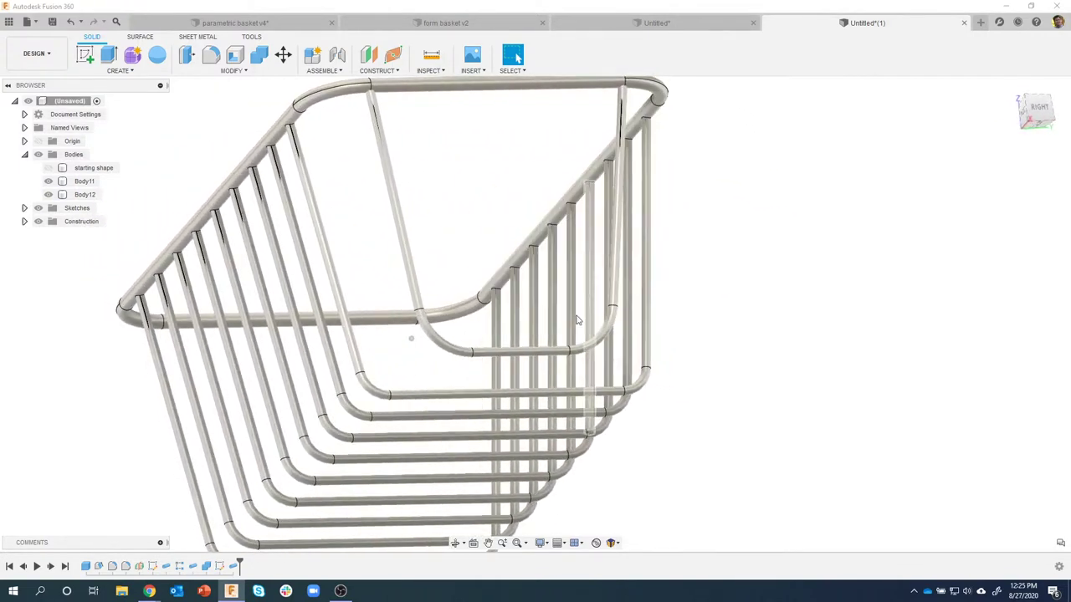
click(641, 147)
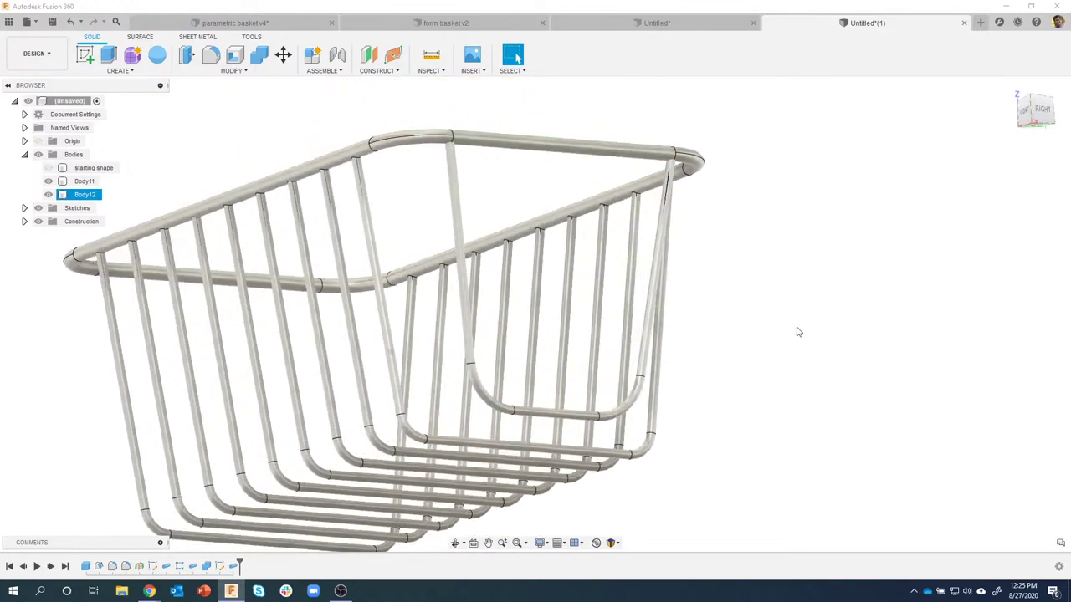
click(896, 376)
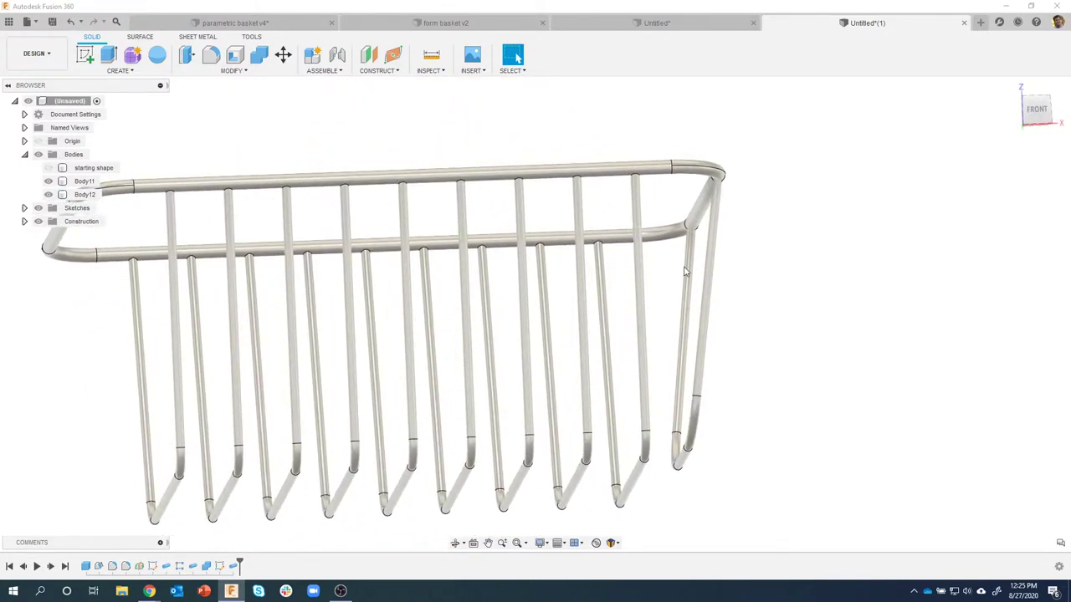
click(48, 167)
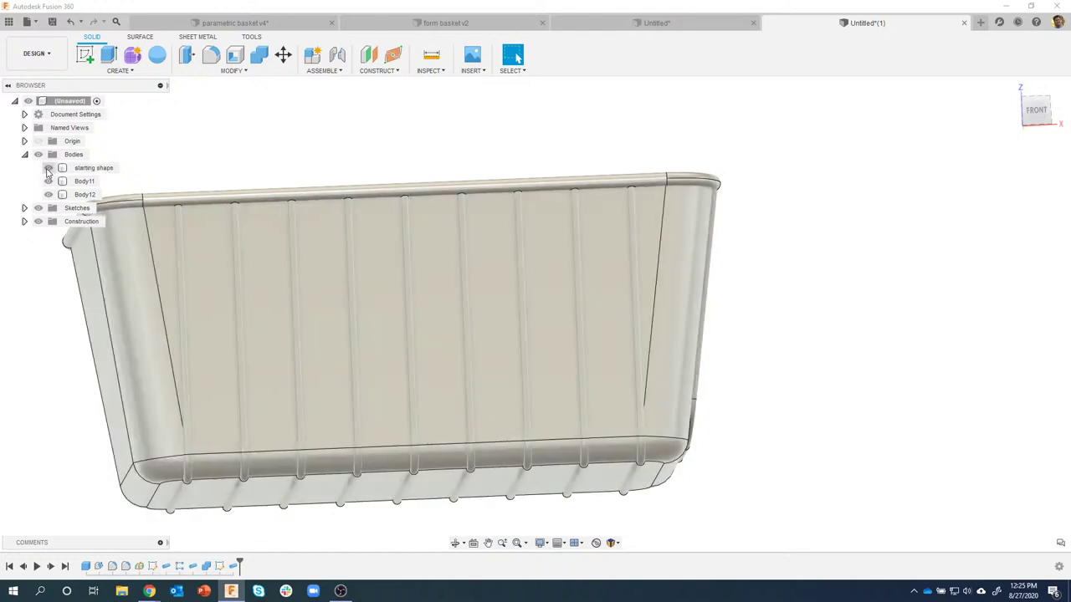
click(47, 167)
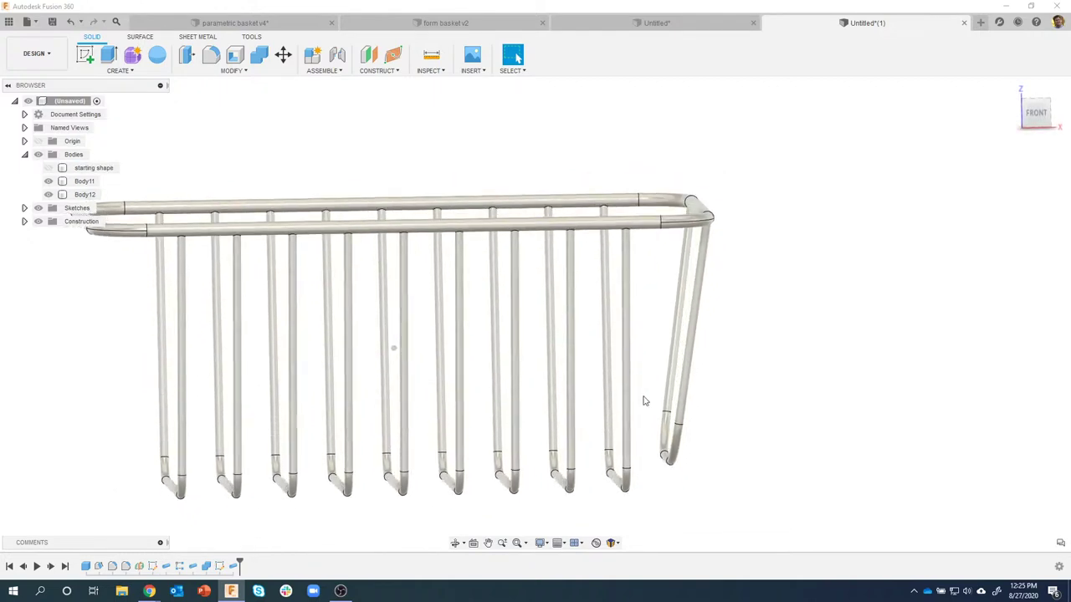
shift+middle_drag(638, 212, 522, 188)
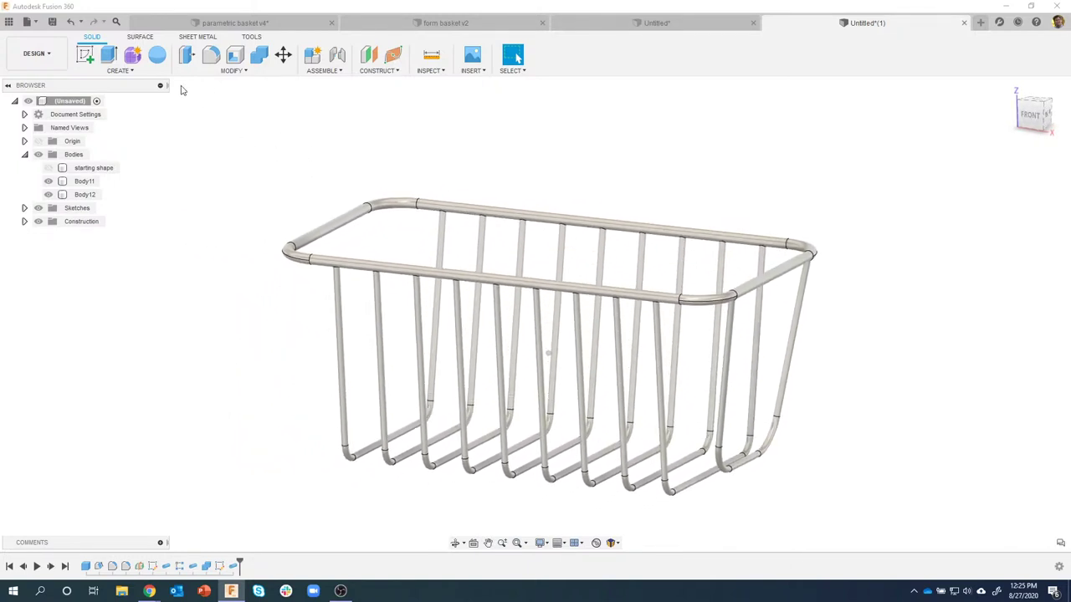
Start a mirror of type Bodies with the U-shaped end wire as the object
click(120, 70)
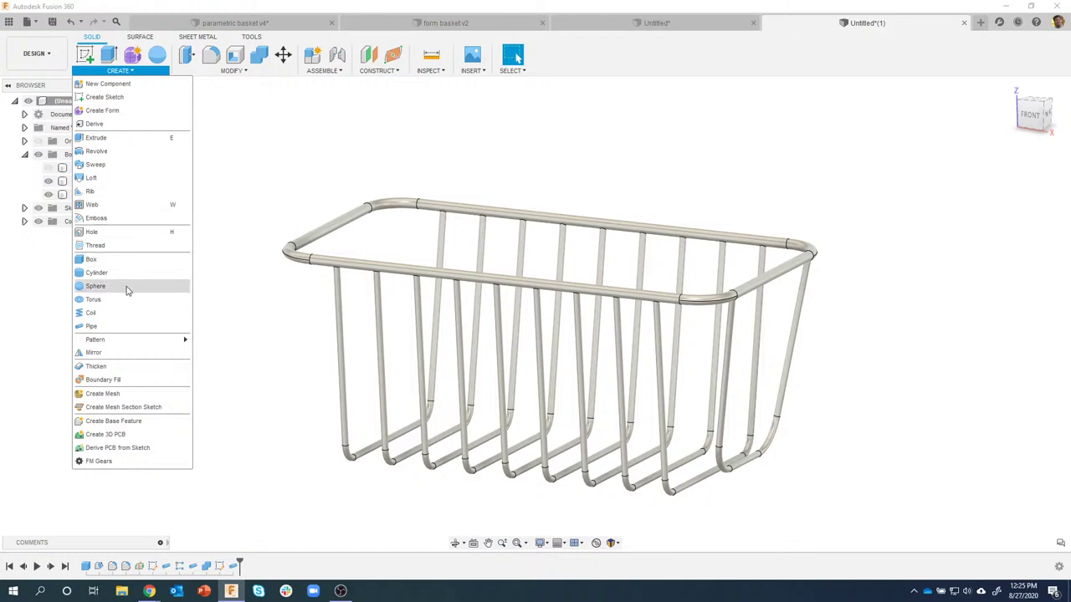
click(112, 353)
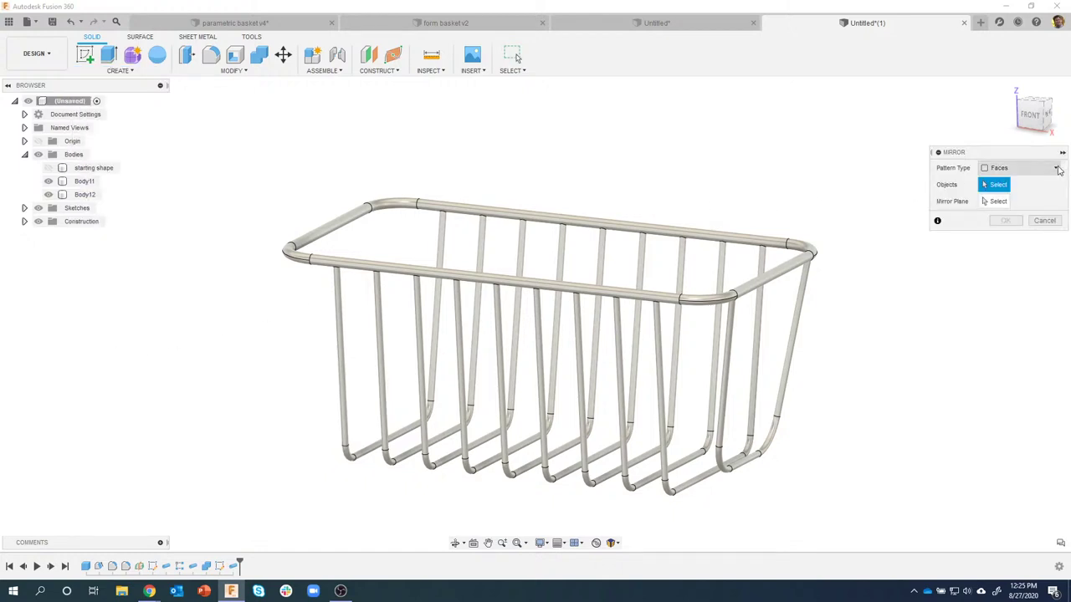
click(1012, 168)
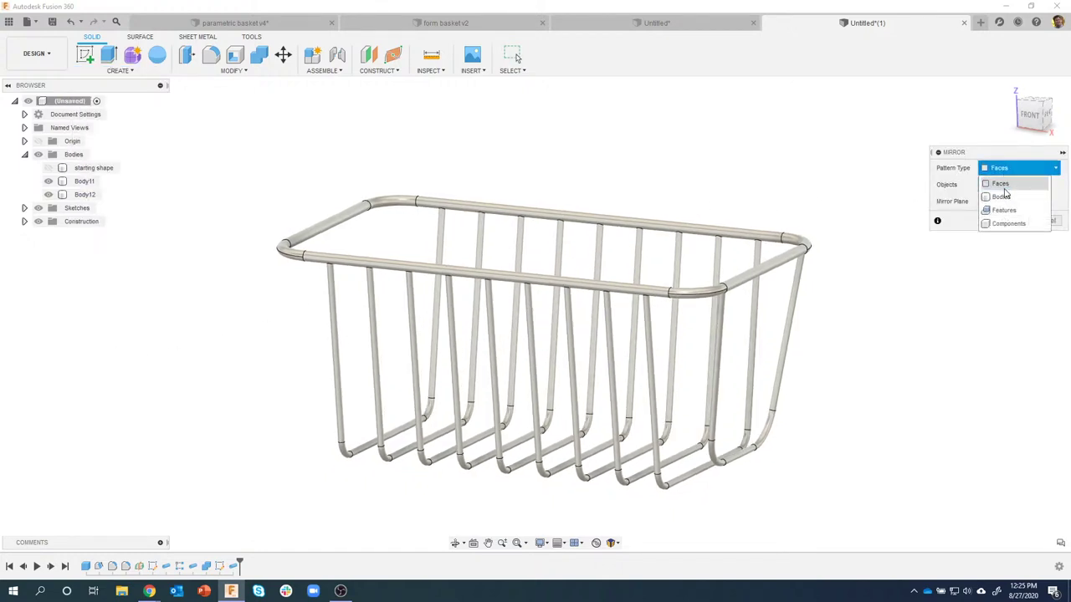
click(1002, 197)
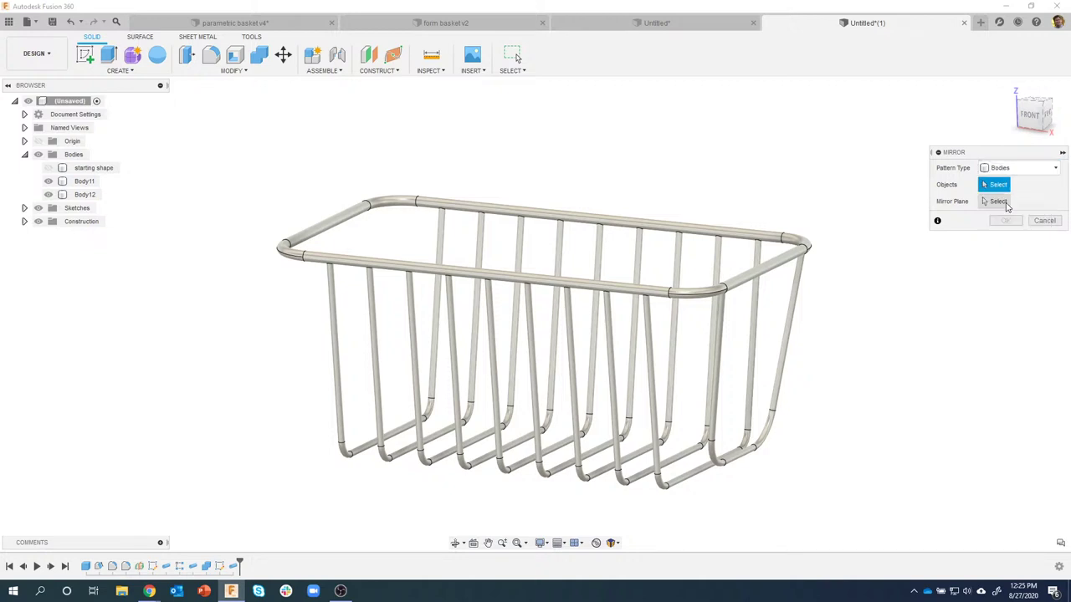
click(802, 318)
shift+middle_drag(853, 375, 867, 412)
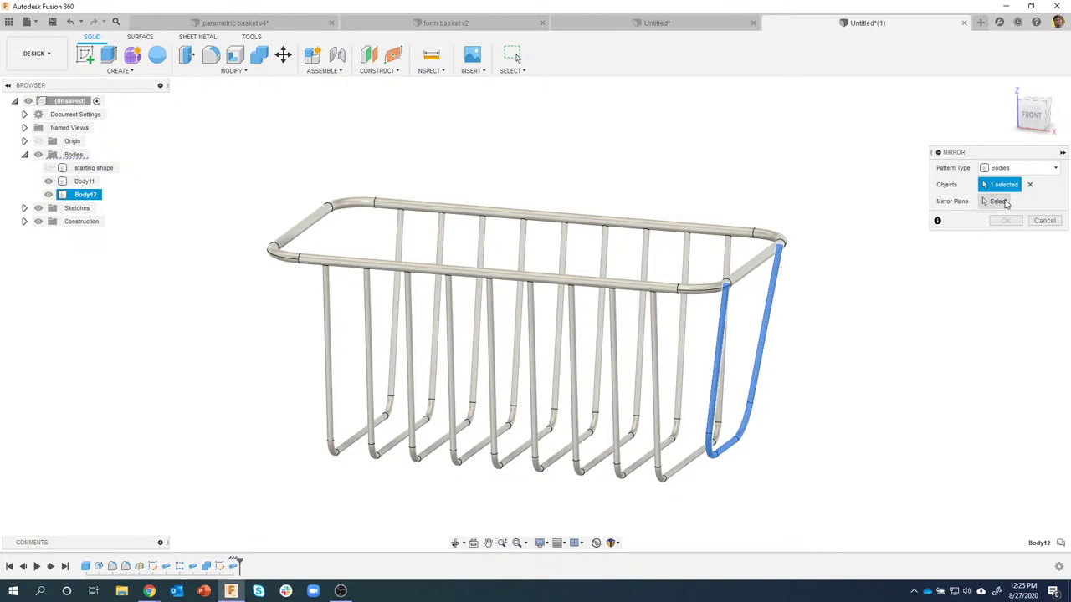
Mirror the end wire across the construction plane at the basket's middle, showing the plane for selection and hiding it once done
click(997, 201)
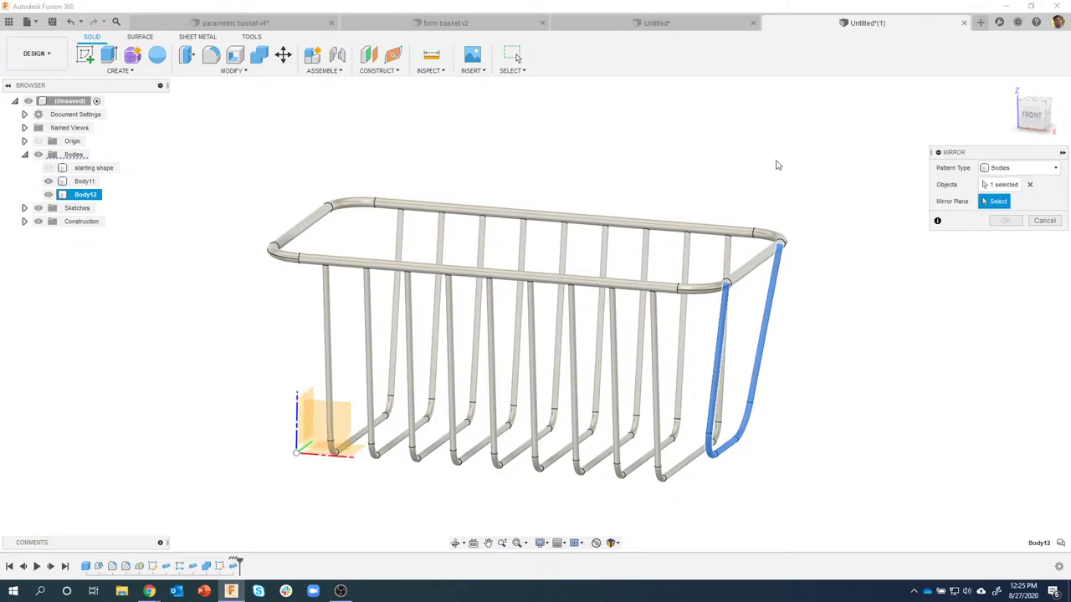
shift+middle_drag(777, 165, 677, 146)
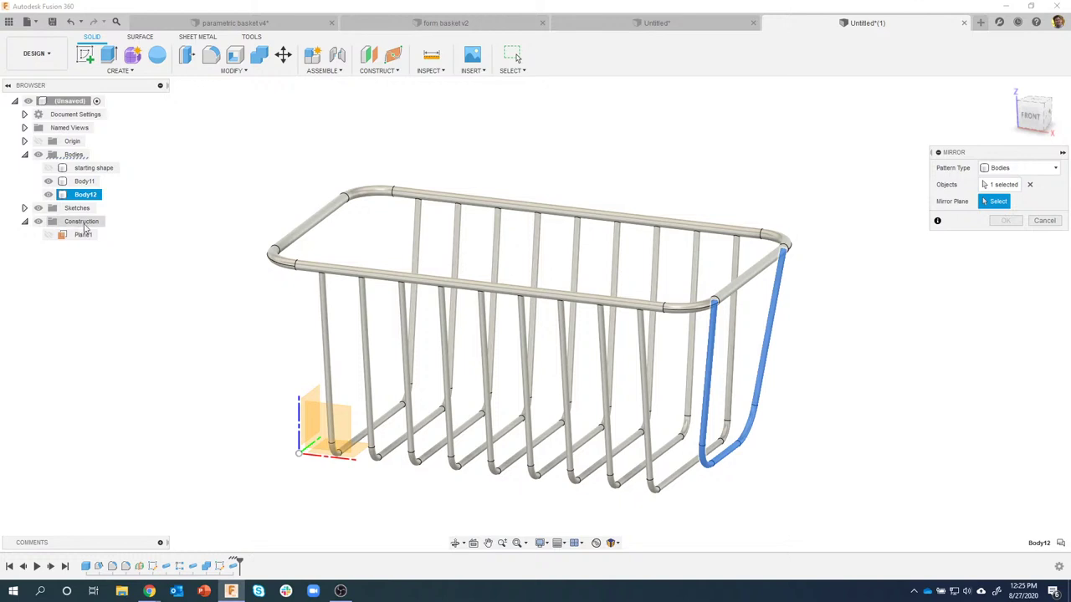
click(50, 236)
click(49, 236)
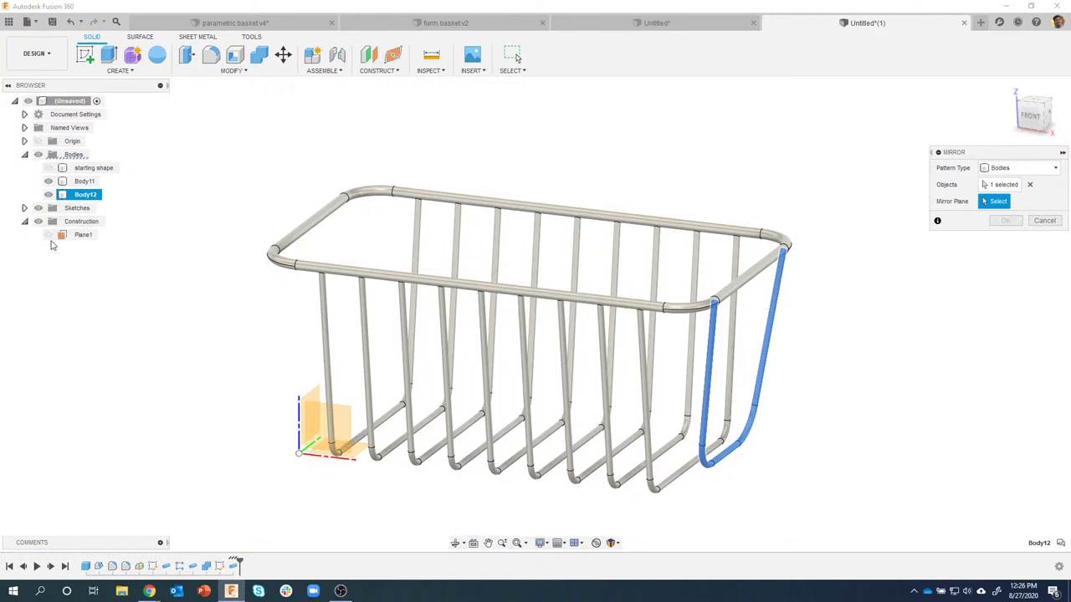
click(50, 236)
shift+middle_drag(73, 394, 531, 177)
click(567, 157)
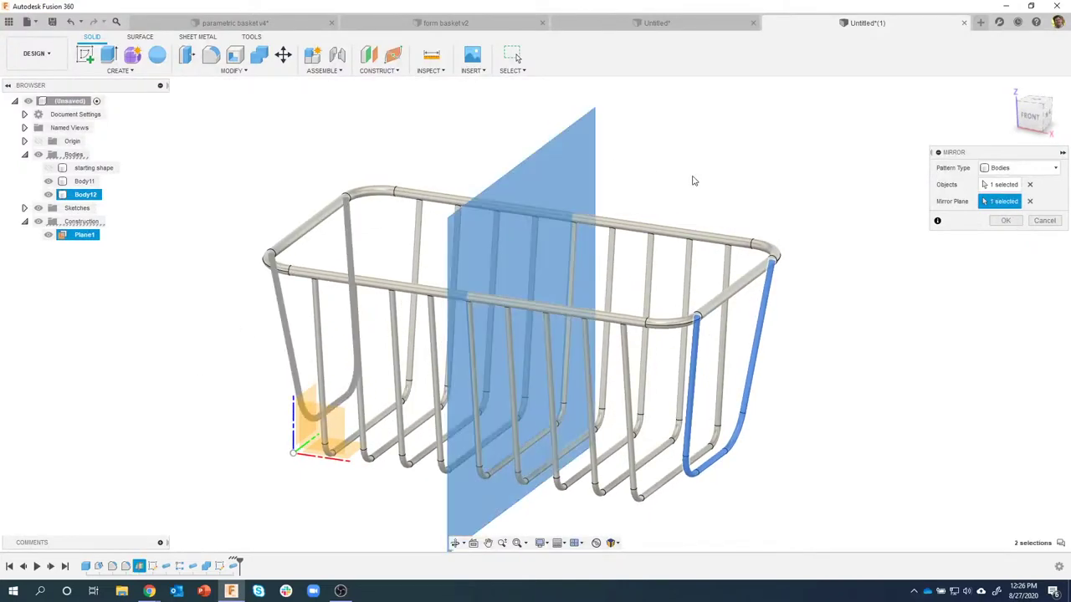
shift+middle_drag(844, 232, 992, 228)
key(Return)
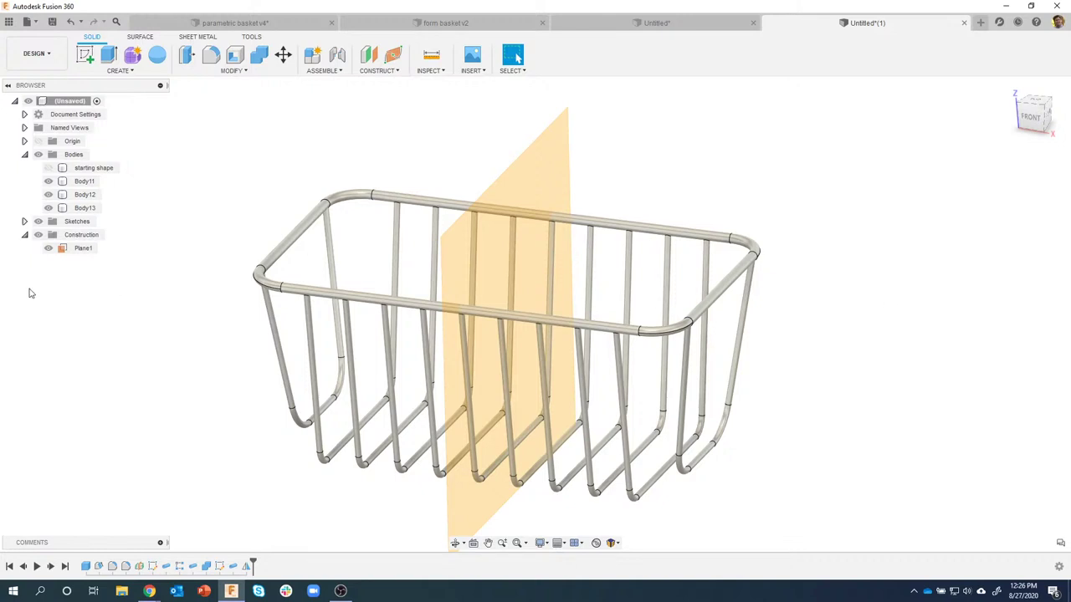
click(48, 247)
shift+middle_drag(139, 402, 136, 394)
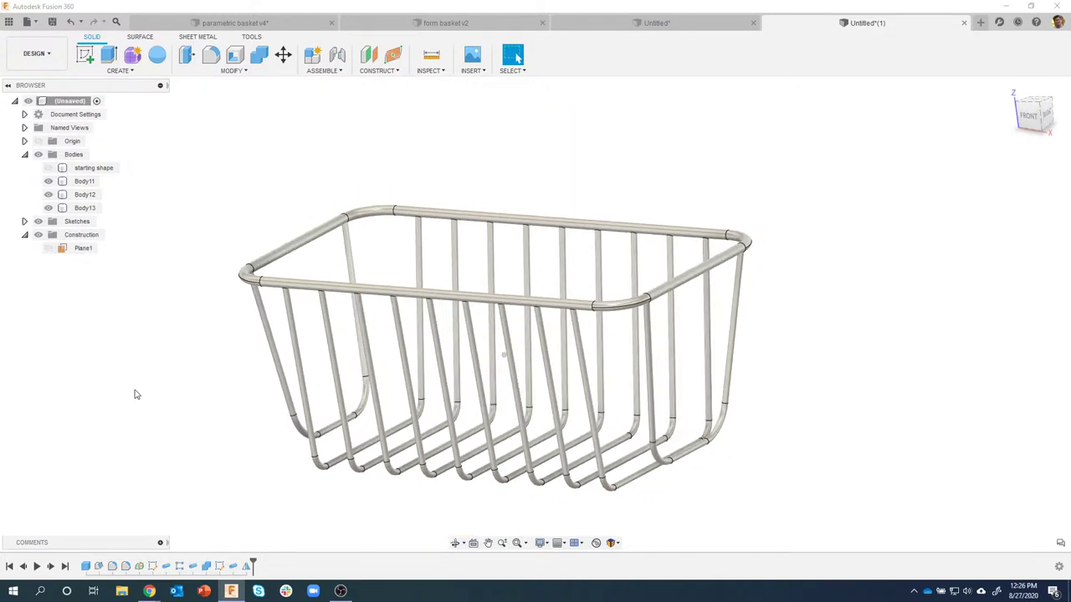
Join both end wires to the rim and wire body, and rename the combined body Basket
click(259, 56)
click(328, 219)
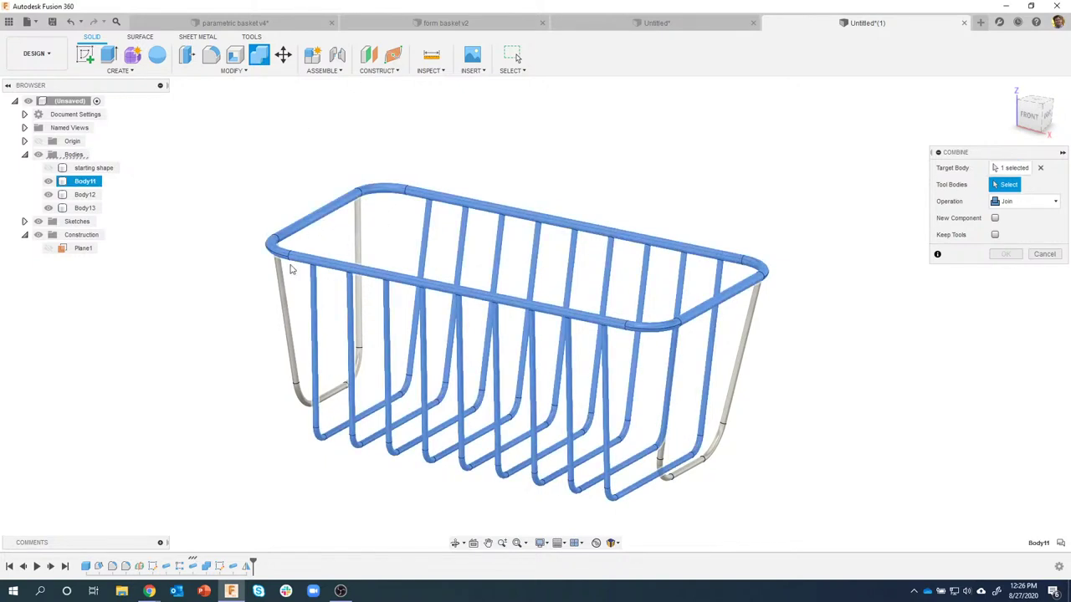
click(286, 283)
click(755, 311)
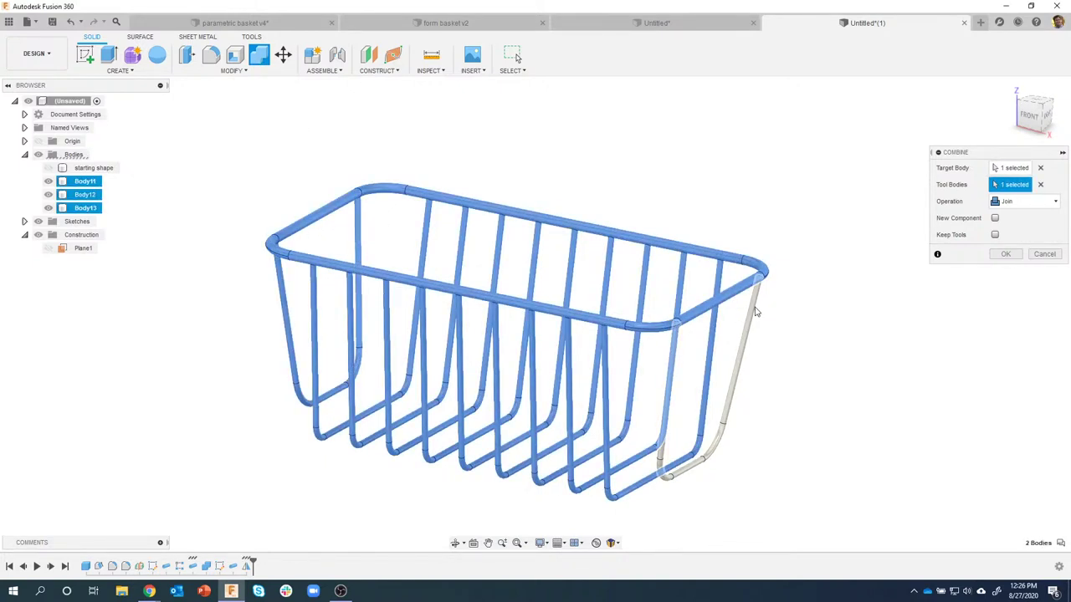
click(756, 311)
click(1005, 254)
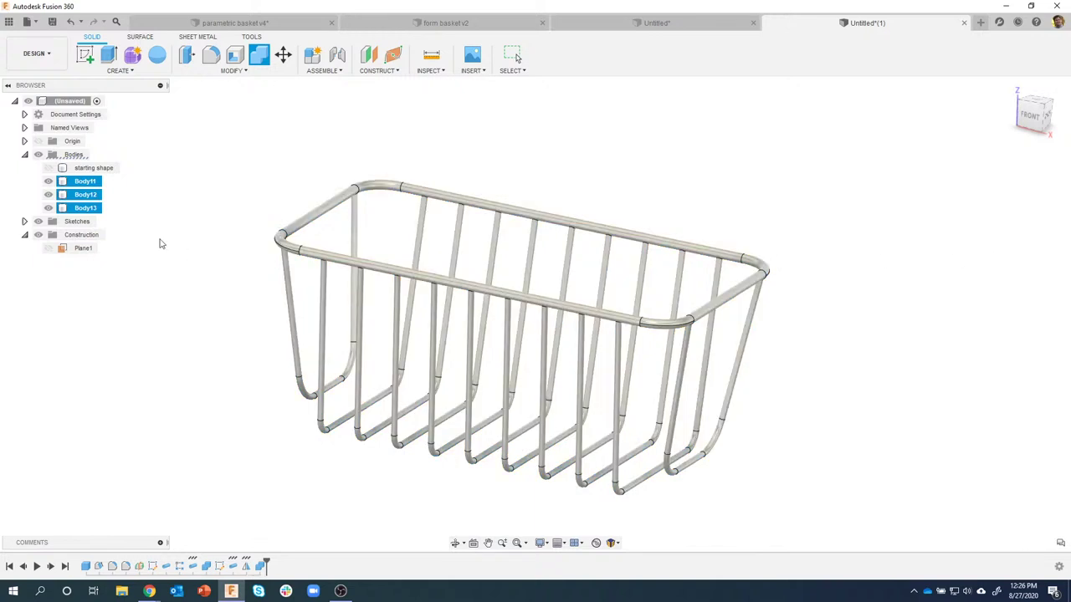
double_click(85, 182)
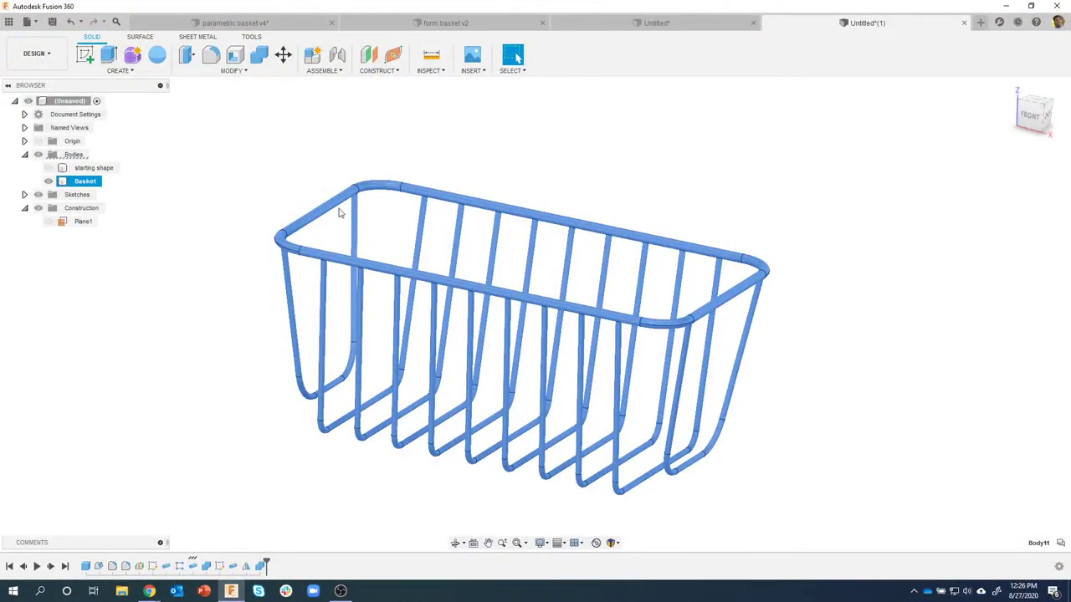
click(485, 166)
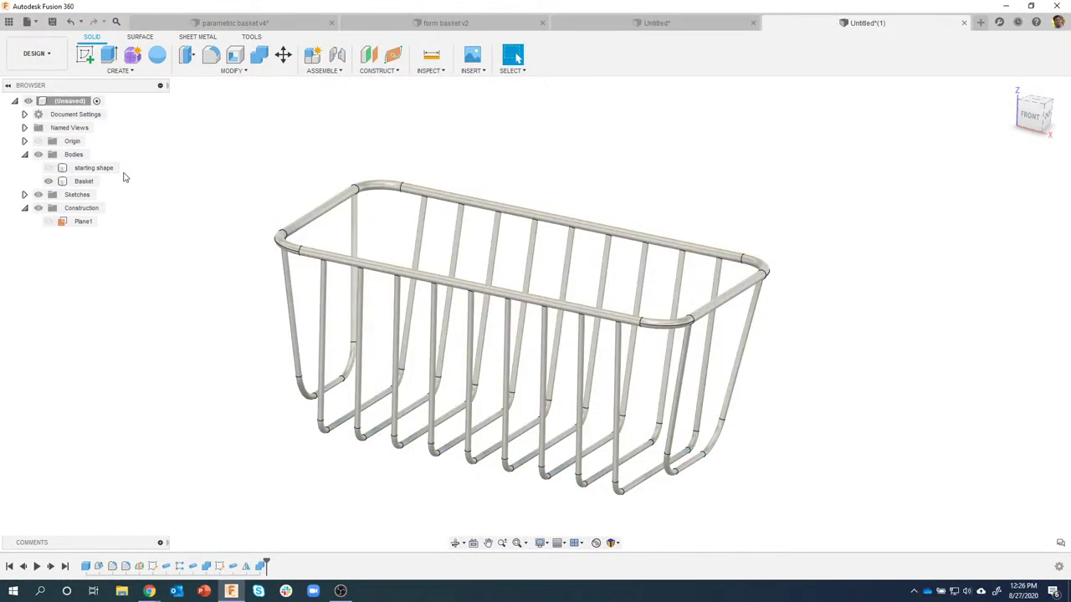
Show the starting shape, start a sketch on its long back face, and hide the Basket body
click(48, 168)
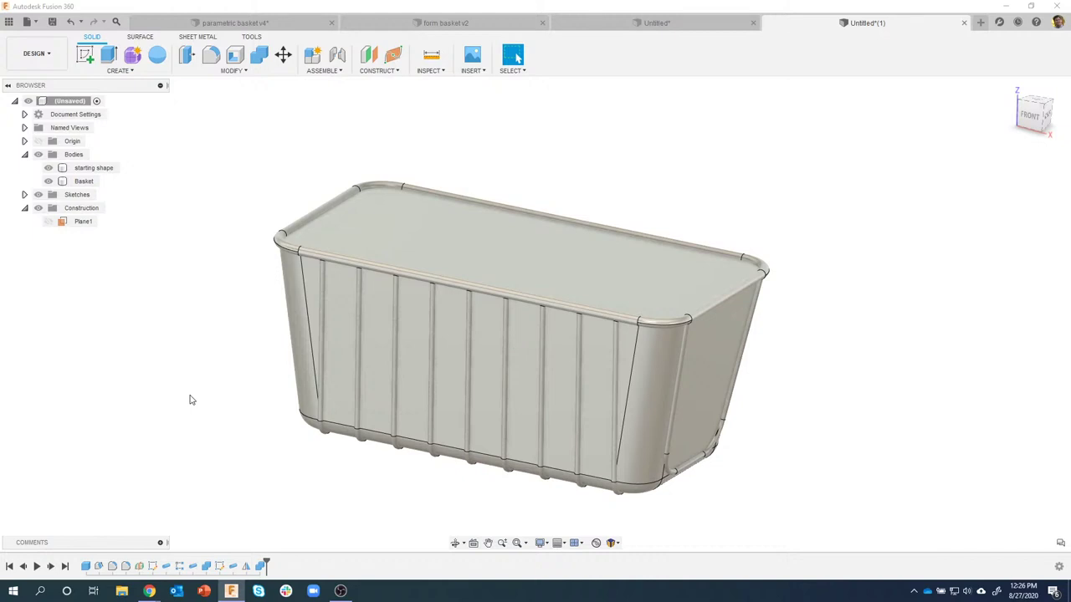
shift+middle_drag(192, 399, 560, 293)
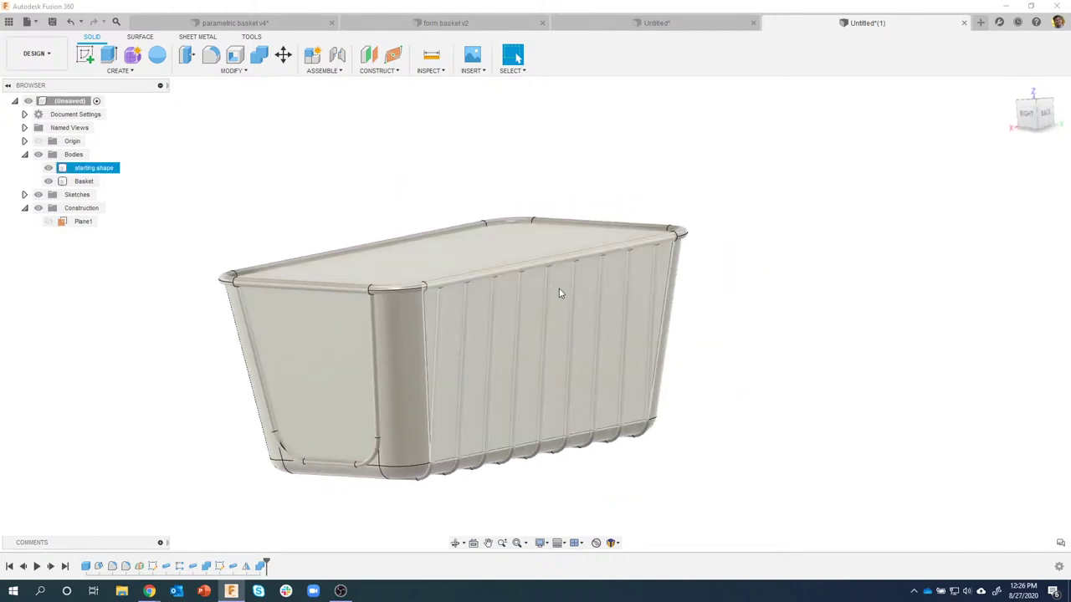
click(560, 293)
right_click(559, 293)
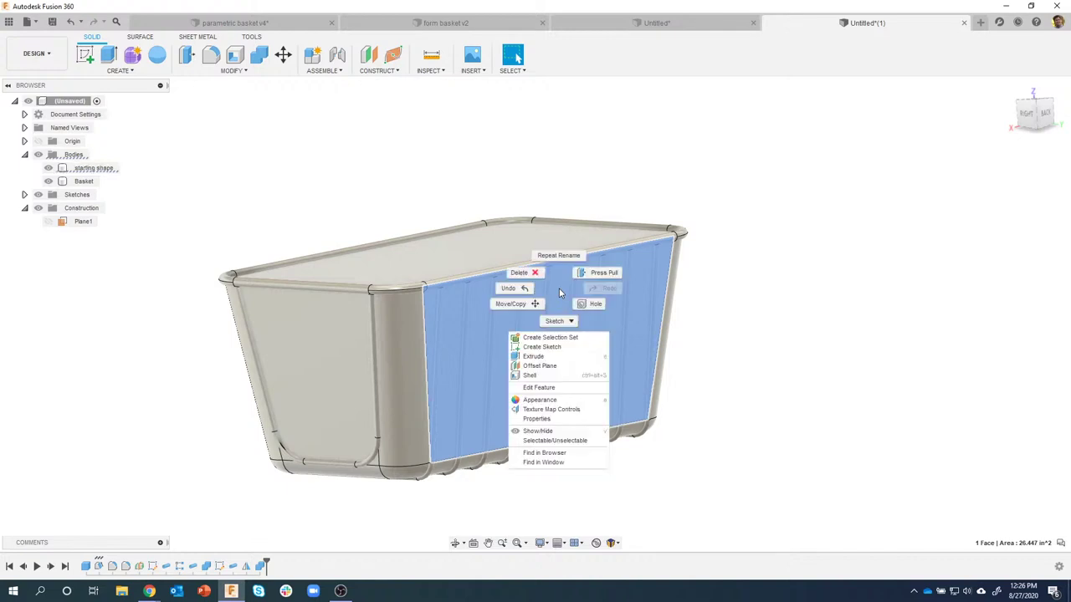
click(552, 347)
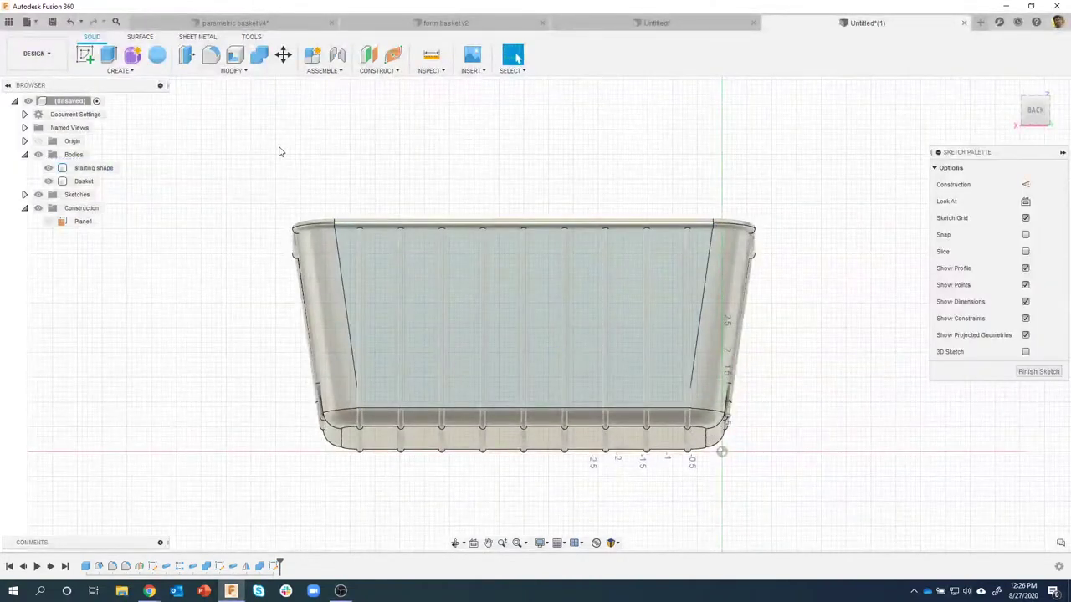
click(48, 181)
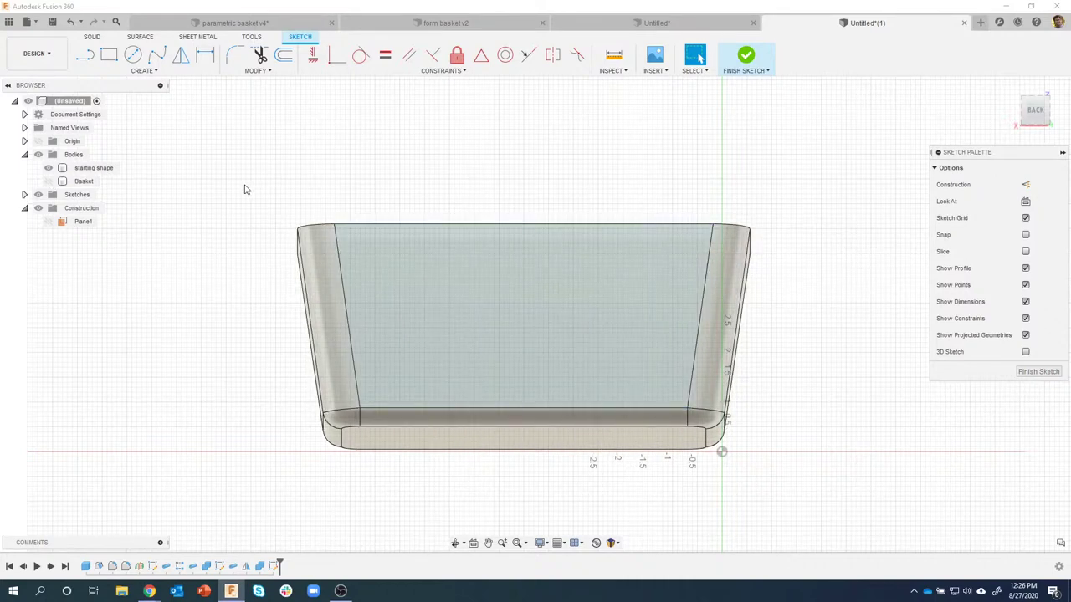
Draw a circle 1 in in diameter above the top edge of the back face, near one end
scroll(544, 184, up, 5)
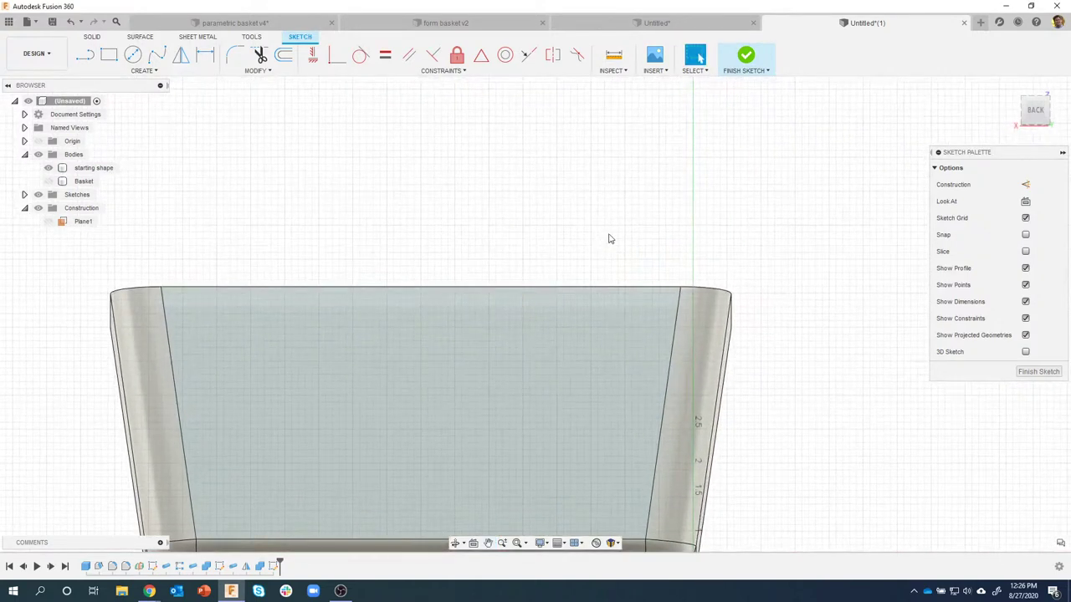
key(c)
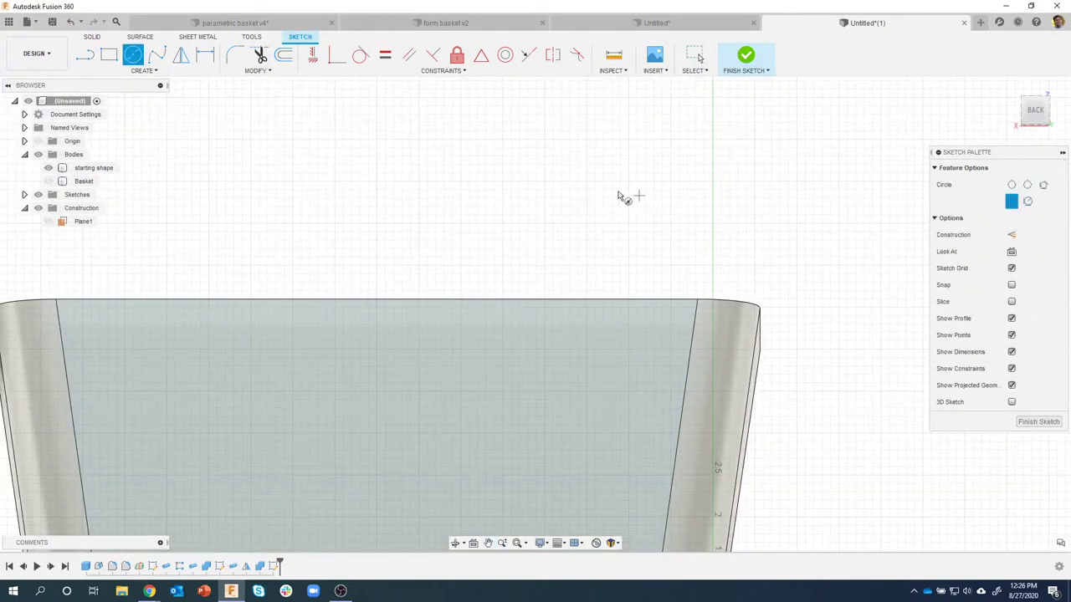
click(595, 193)
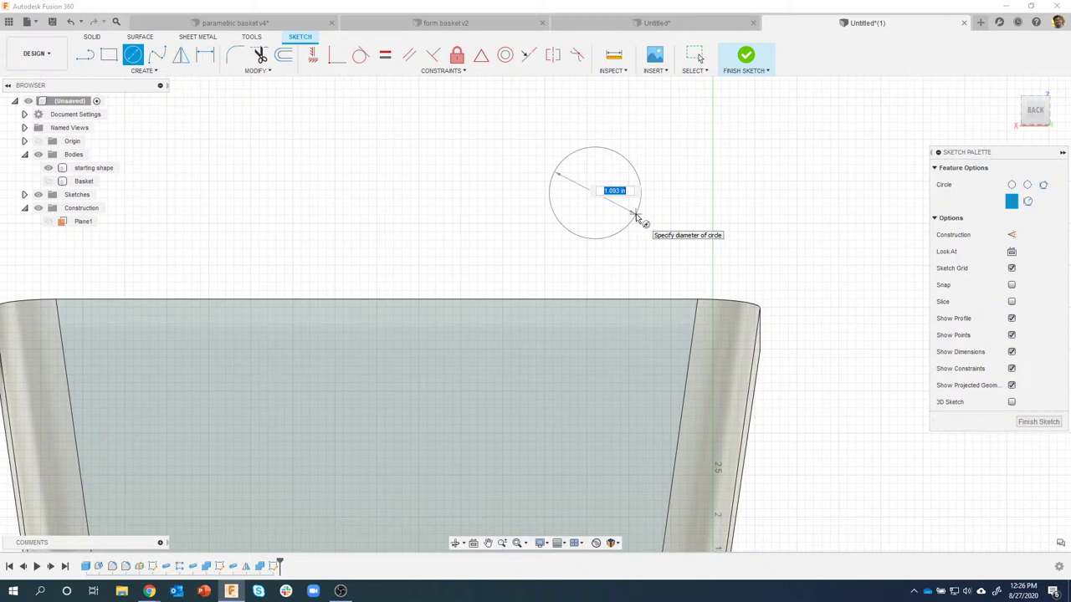
key(Return)
key(Escape)
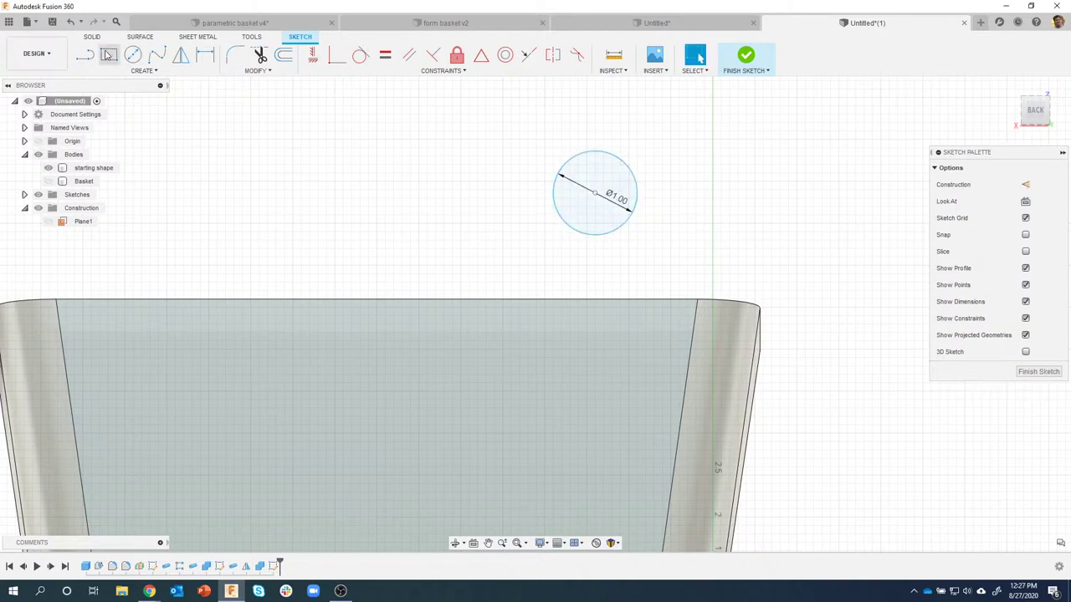
Draw a rectangle about 0.64 in tall from just below the circle down to the face's top edge, with the Basket body shown
key(r)
click(562, 249)
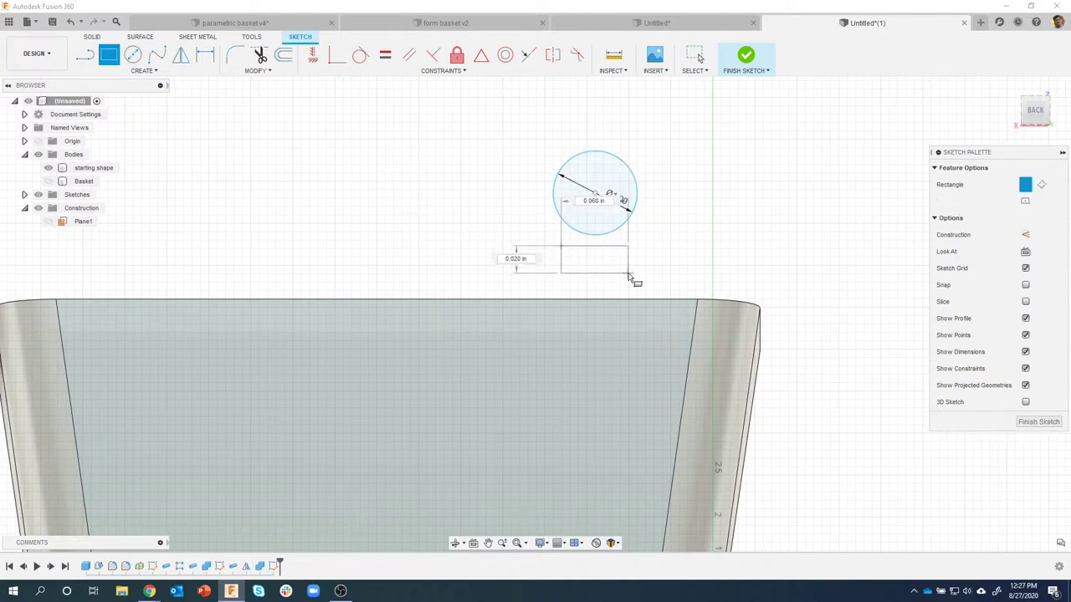
click(47, 181)
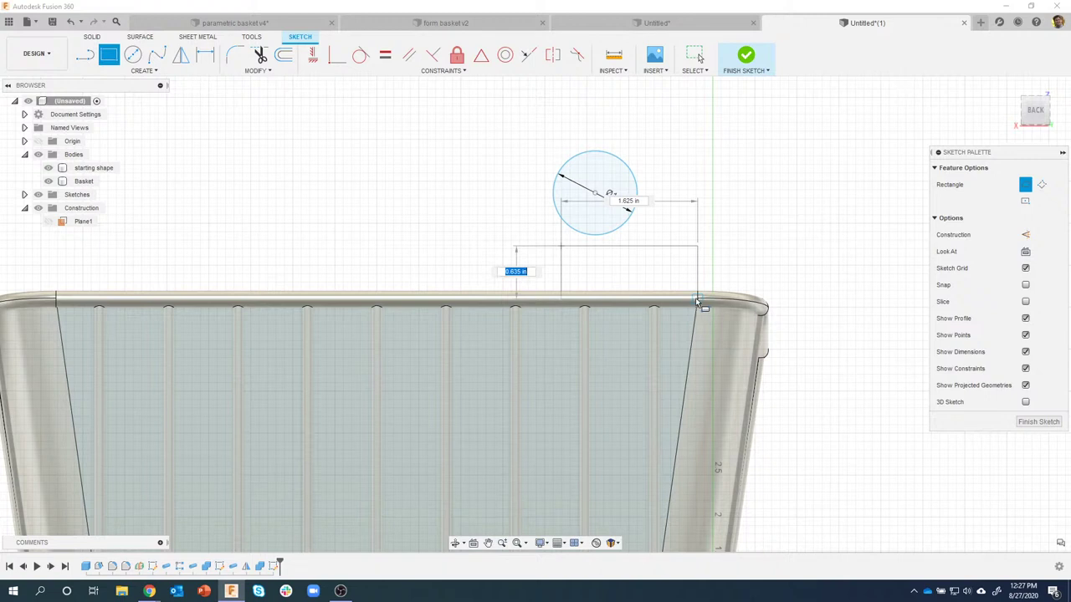
click(617, 301)
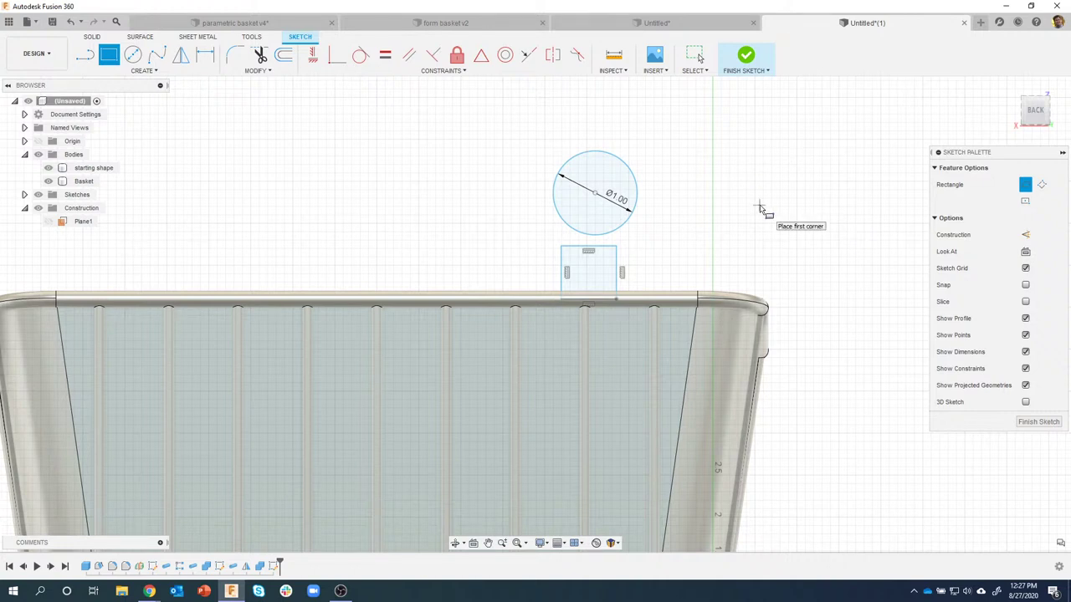
Make both upper corners of the rectangle coincident with the circle
click(336, 55)
click(561, 246)
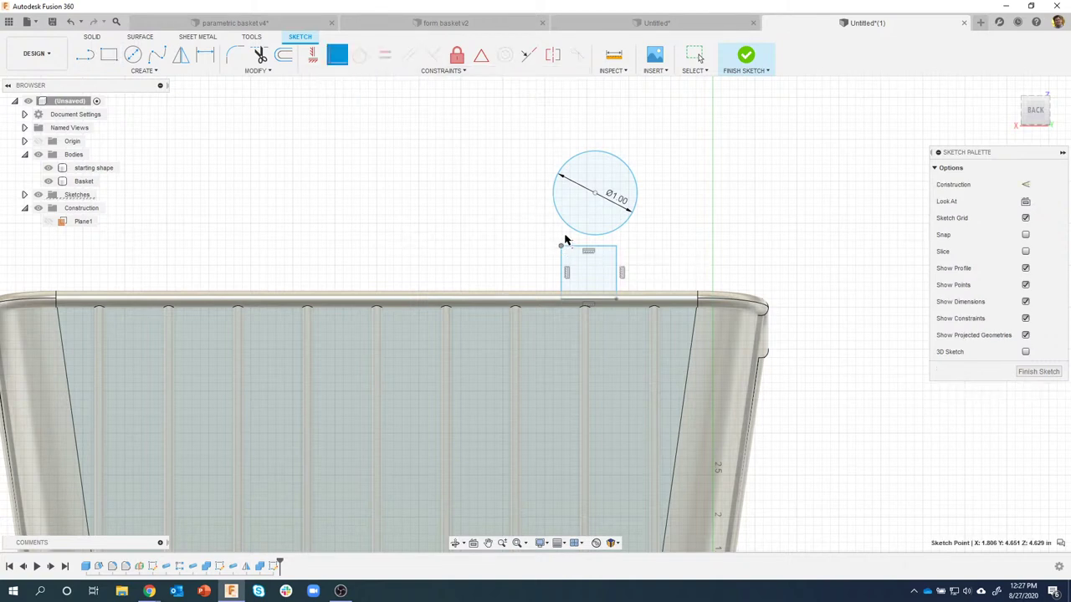
click(565, 227)
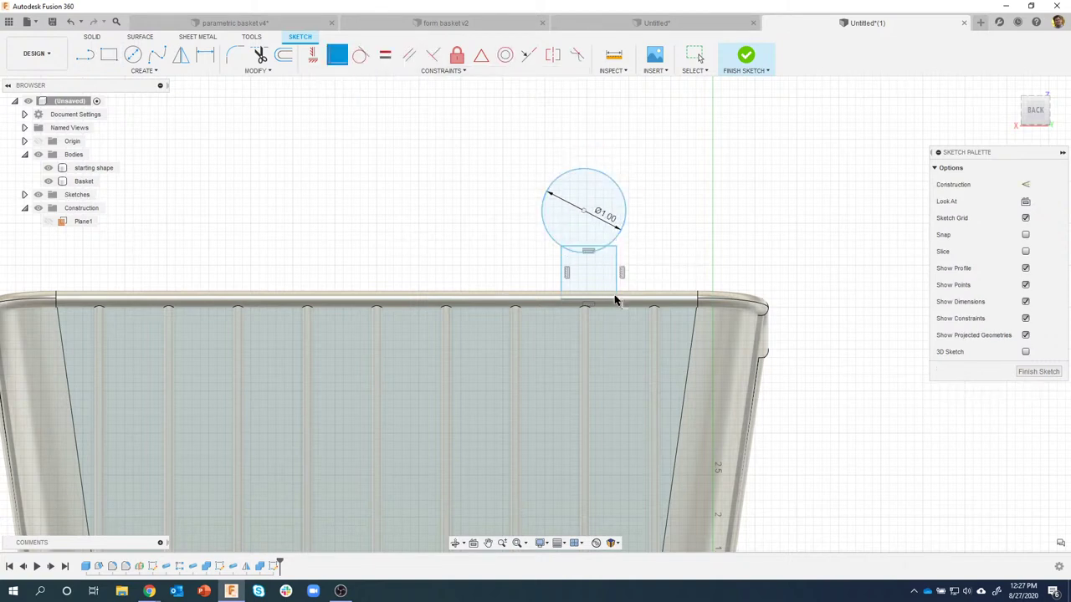
click(617, 248)
click(564, 234)
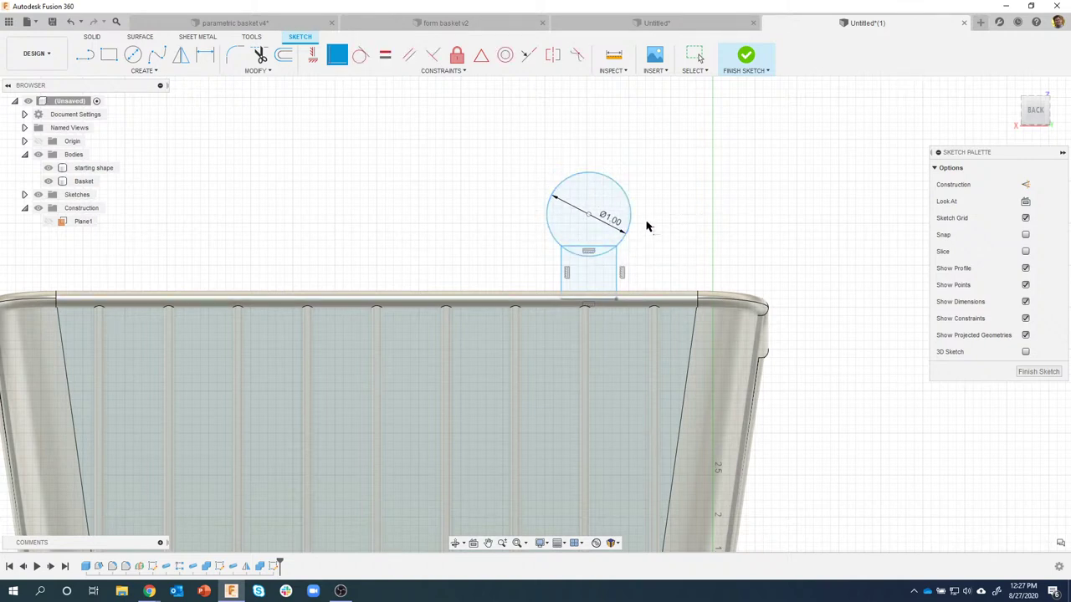
Trim the rectangle's top line and the circle's lower arc to leave one open keyhole-shaped outline
scroll(642, 225, up, 5)
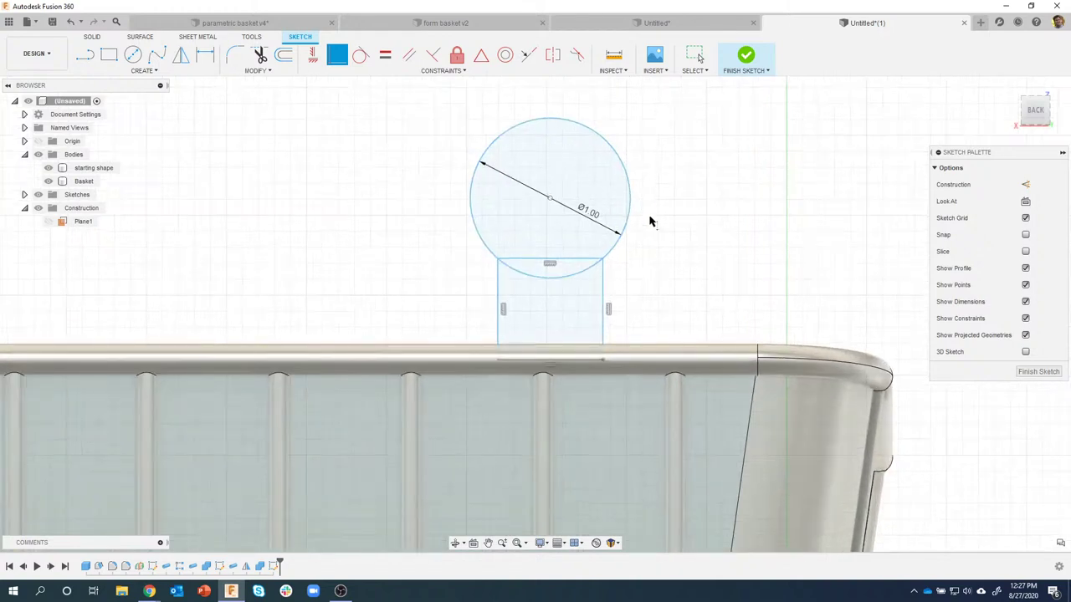
middle_drag(650, 220, 620, 219)
key(t)
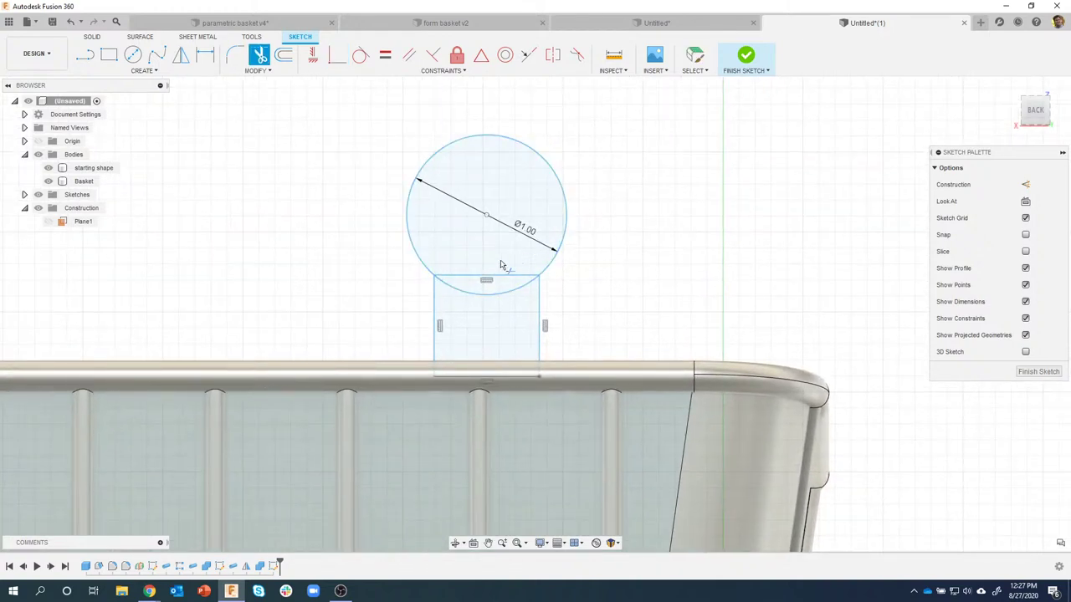
click(492, 277)
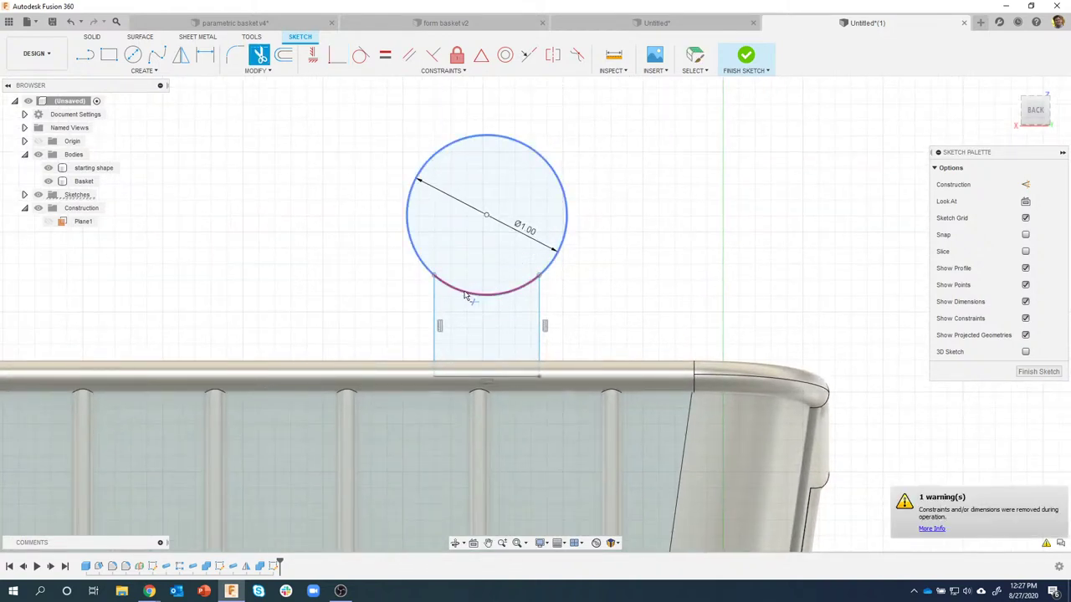
click(469, 294)
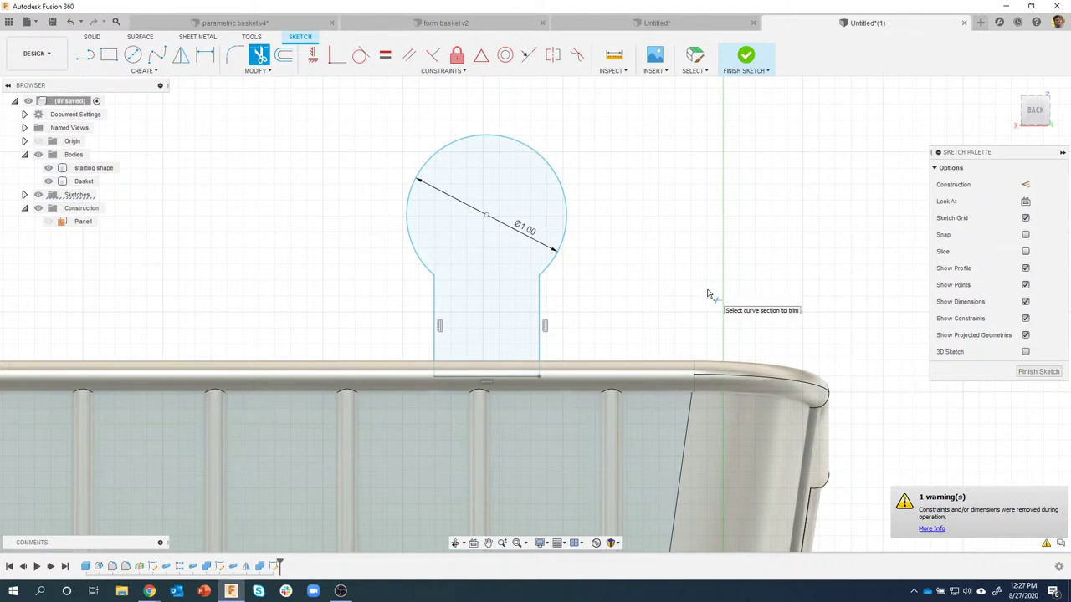
Fillet both corners where the circle meets the keyhole's neck with a 0.2 in radius
click(241, 62)
click(435, 276)
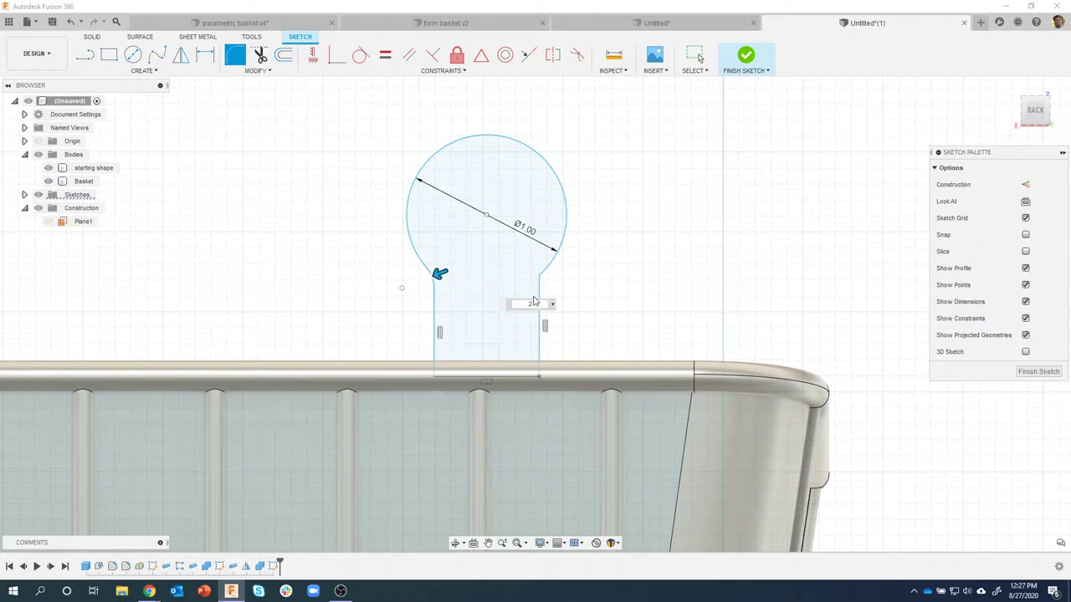
click(540, 277)
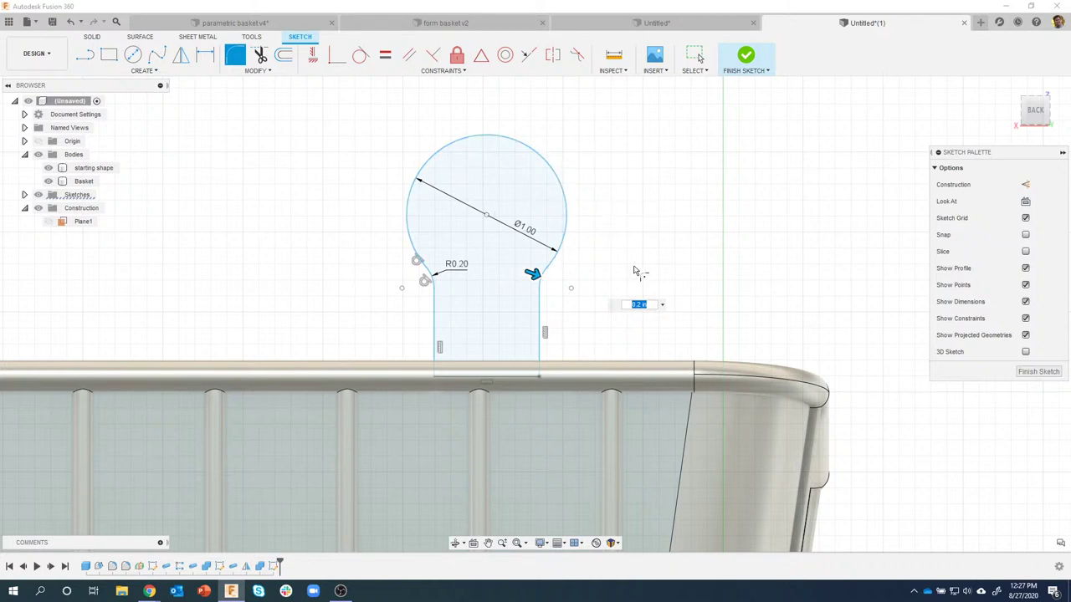
key(Return)
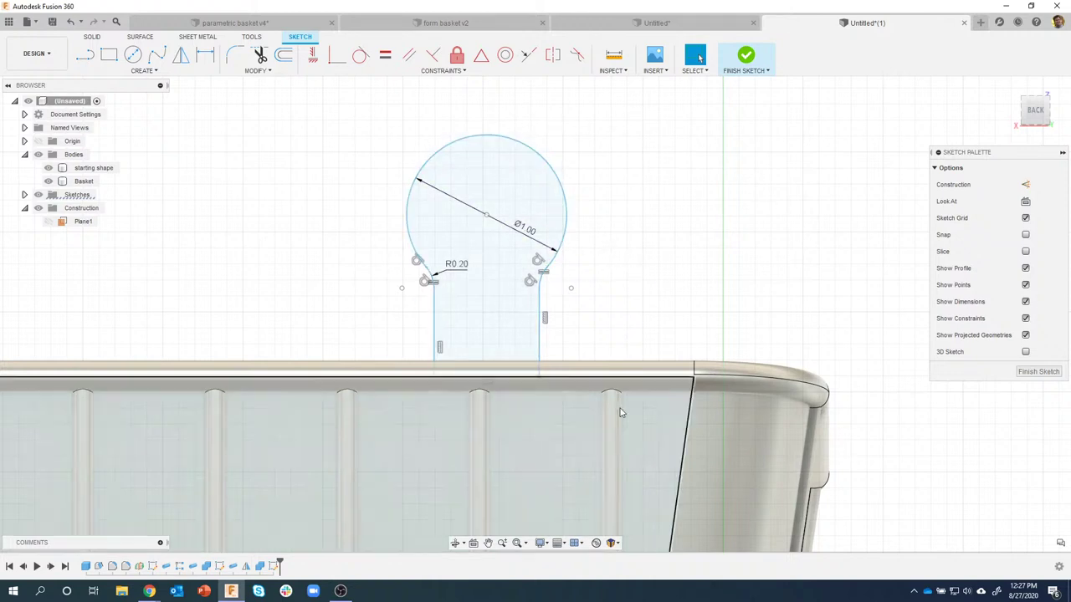
Dimension the horizontal distance from the circle's centre to the point at the basket's near rim corner as 2.5 in
key(d)
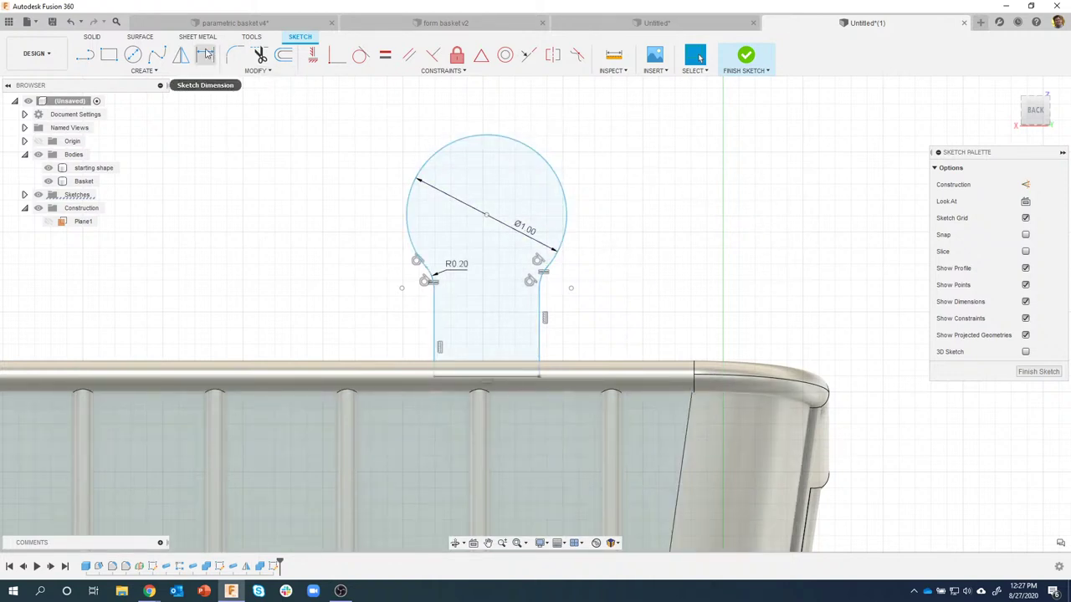
click(486, 215)
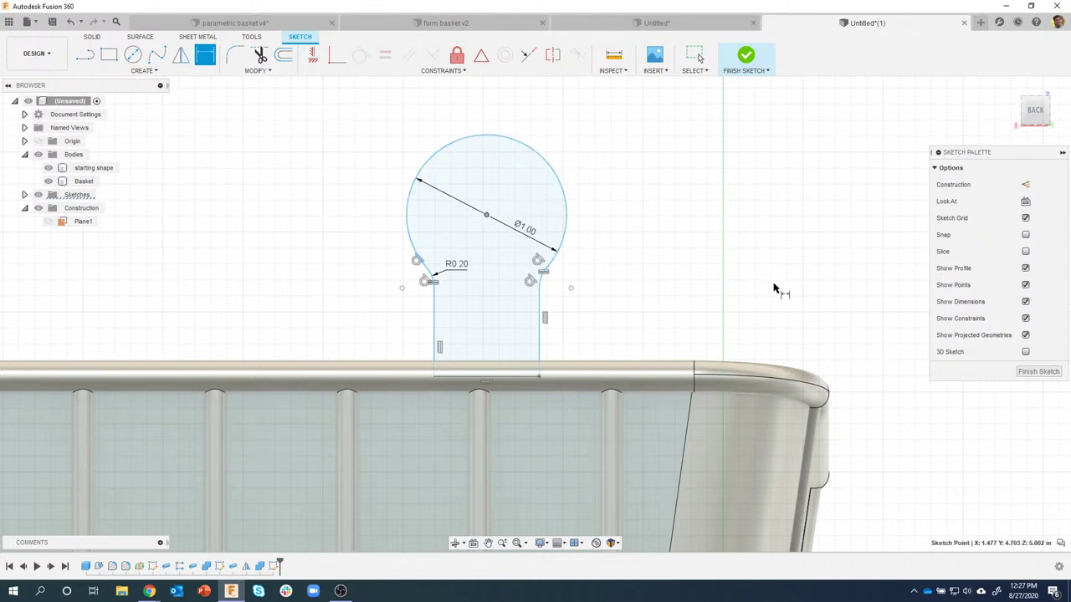
click(812, 393)
click(641, 112)
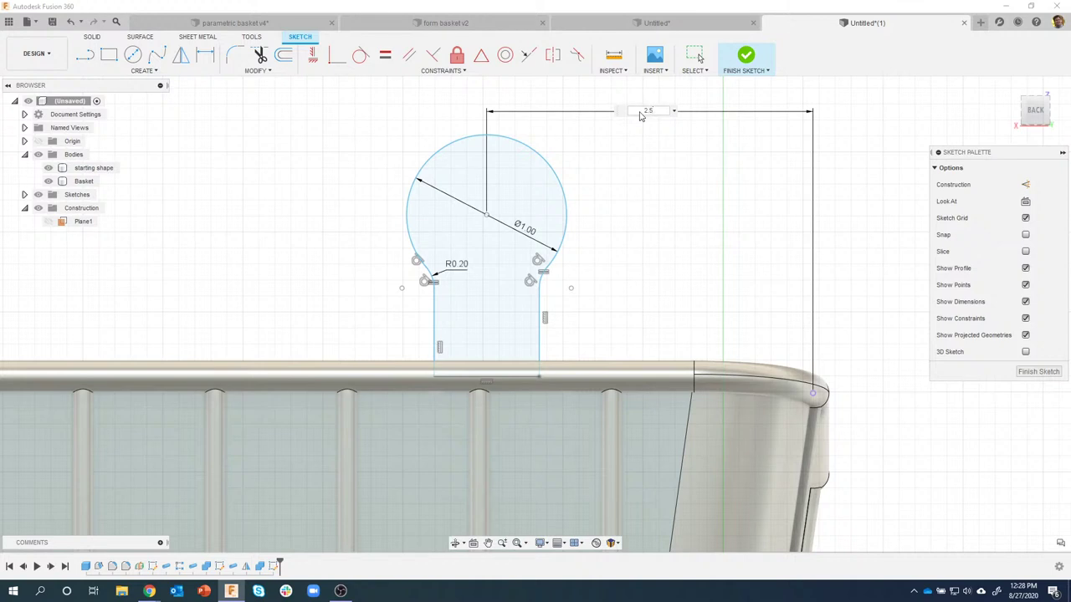
key(Return)
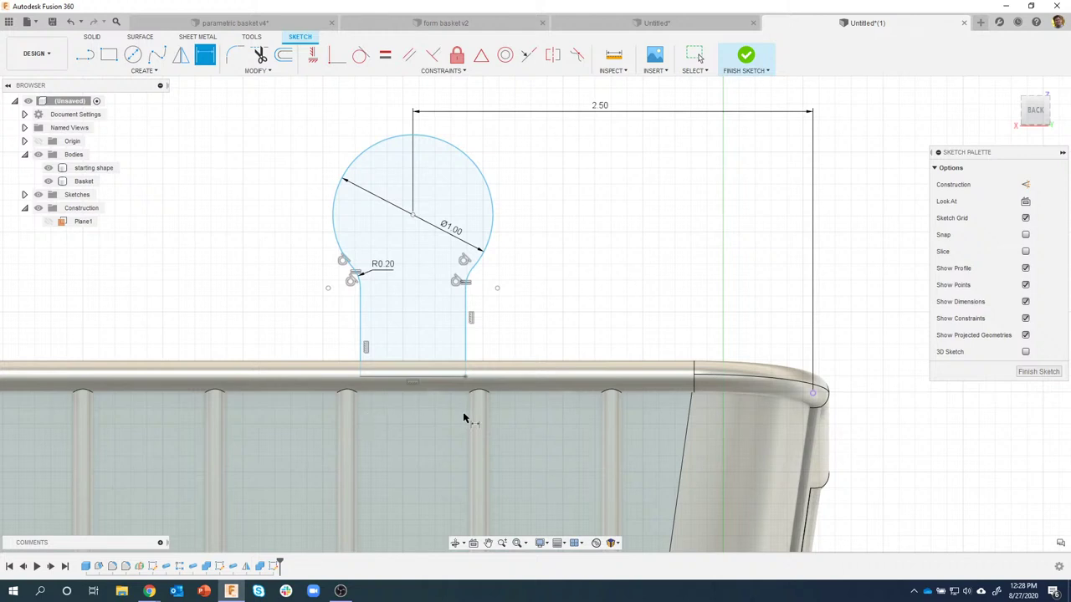
Dimension the vertical distance from the circle's centre to the lower corner of the neck as 1 in
click(414, 218)
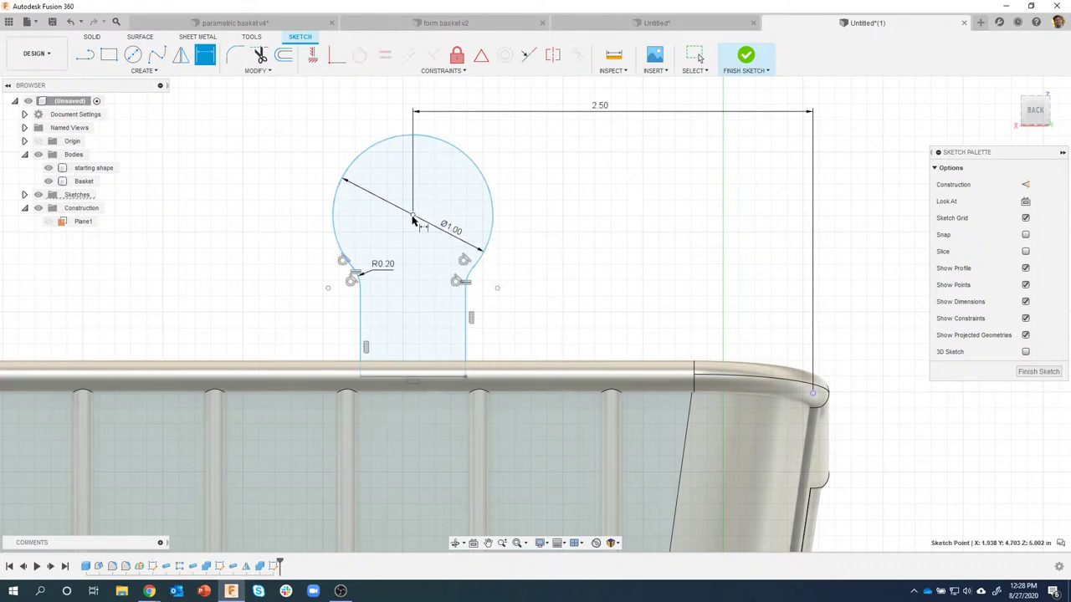
click(466, 377)
click(607, 279)
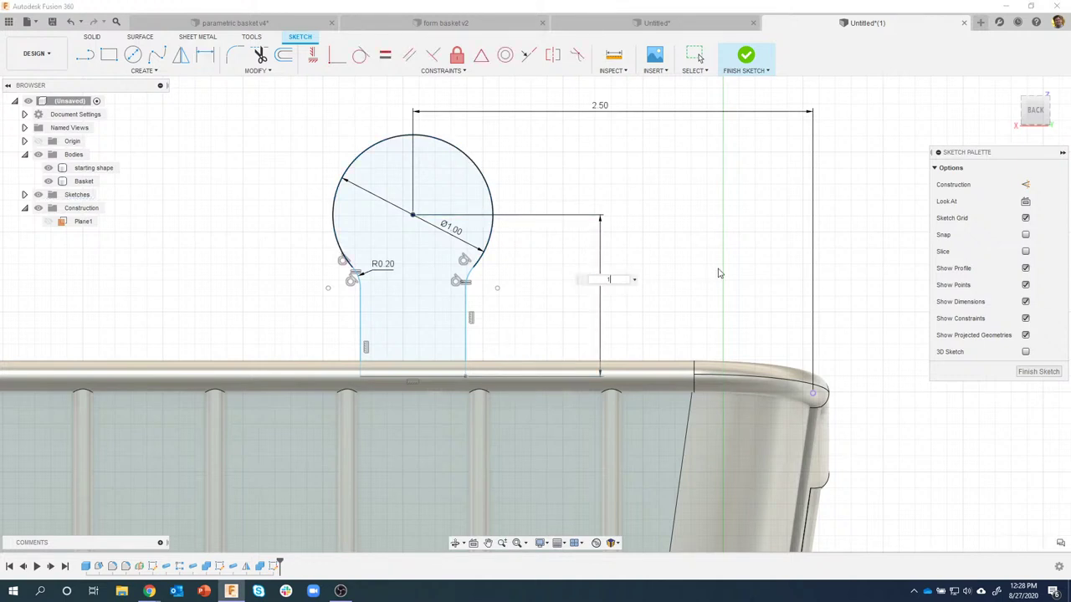
key(Return)
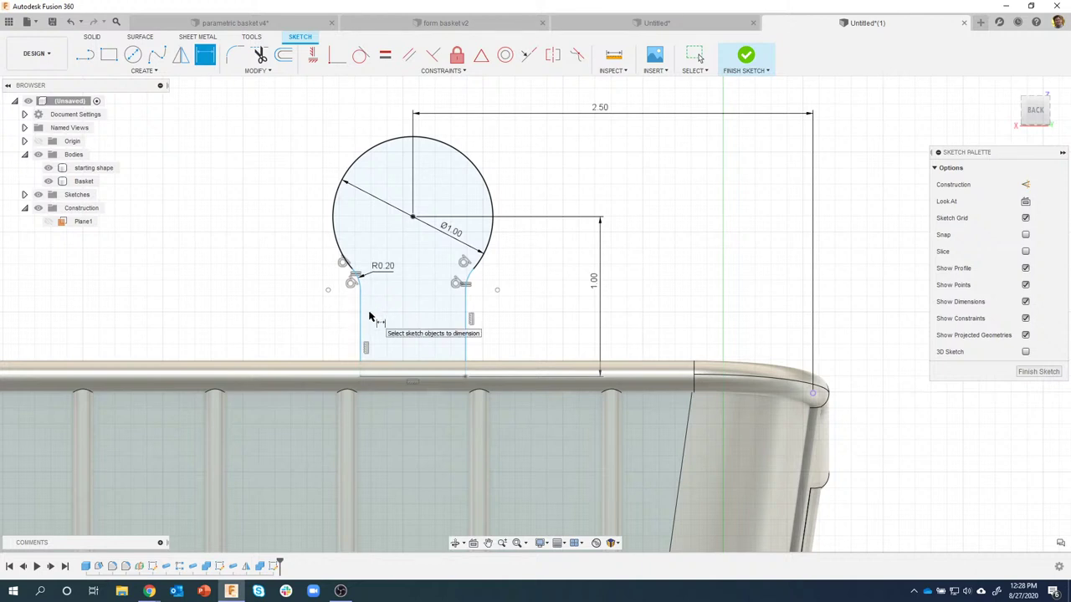
Dimension the width between the neck's two vertical lines as 0.4 in
key(Escape)
mouse_move(365, 318)
mouse_down()
mouse_move(385, 320)
mouse_move(355, 322)
mouse_move(387, 325)
mouse_move(362, 327)
mouse_up()
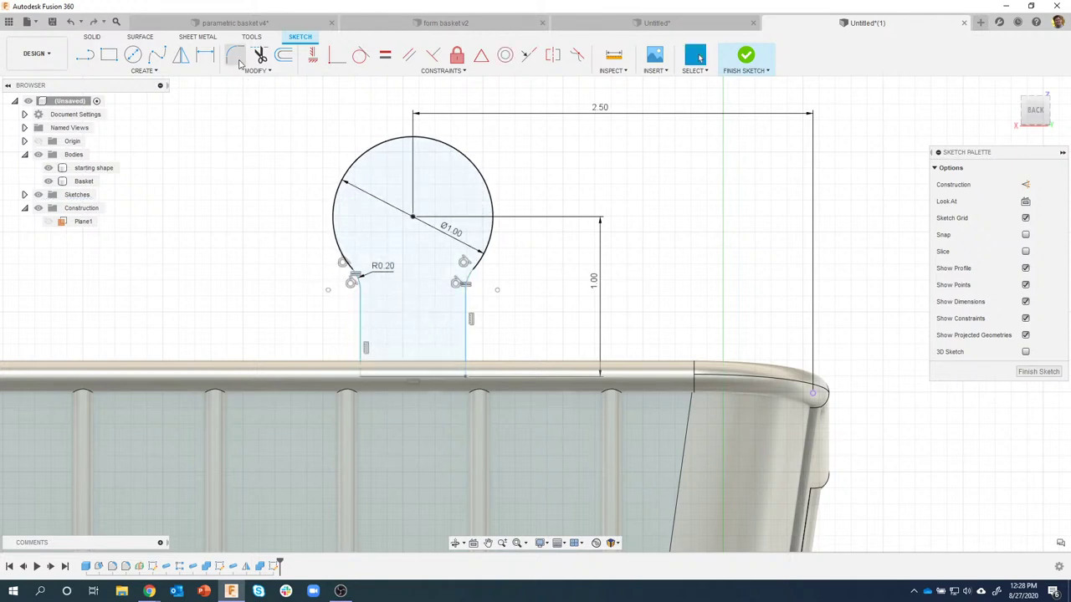
click(205, 55)
click(362, 322)
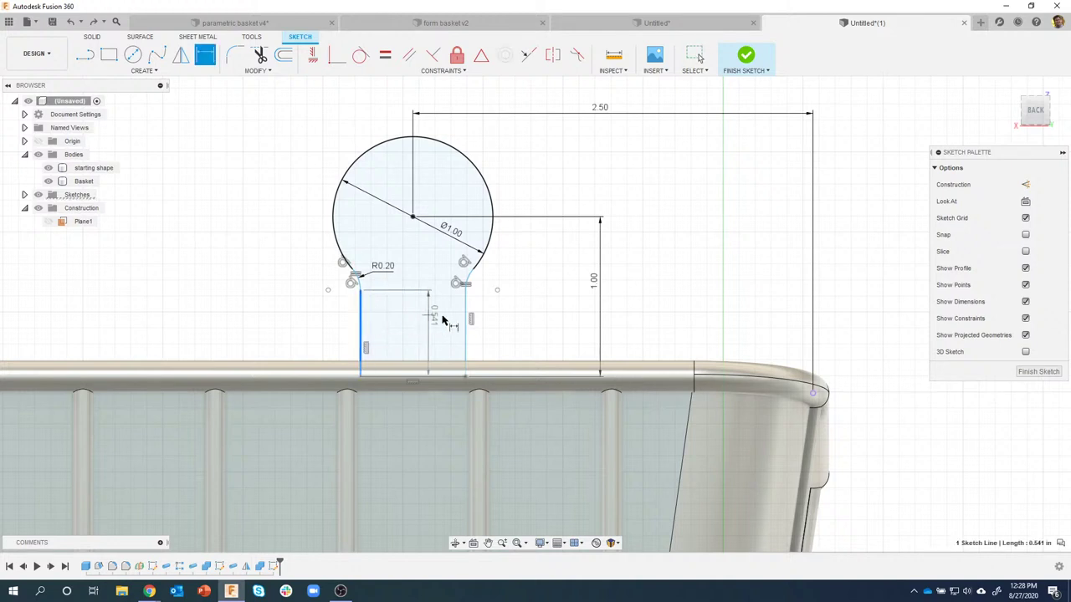
click(466, 327)
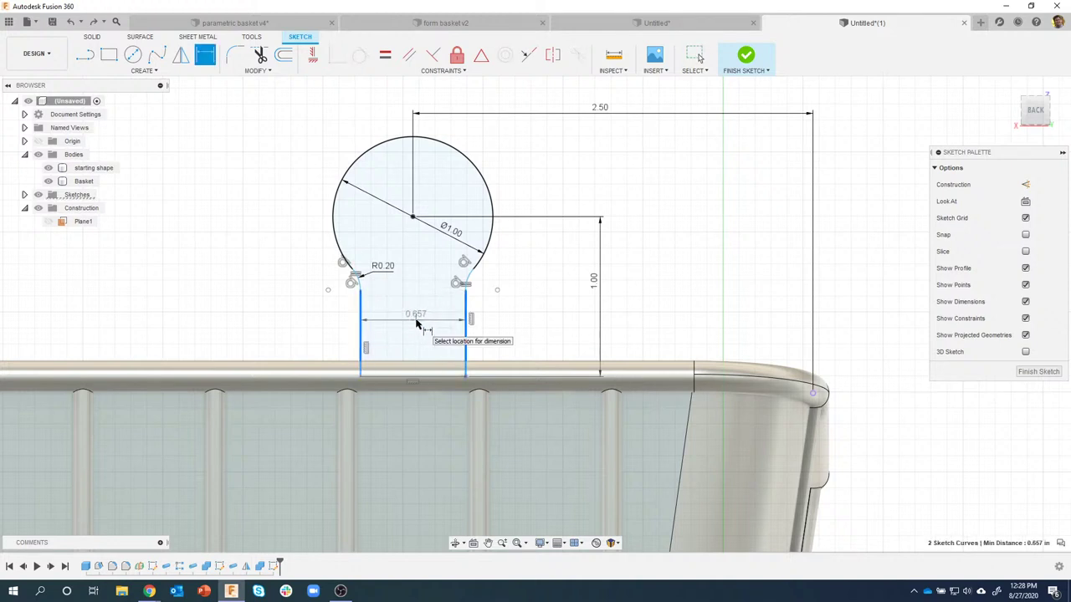
click(421, 318)
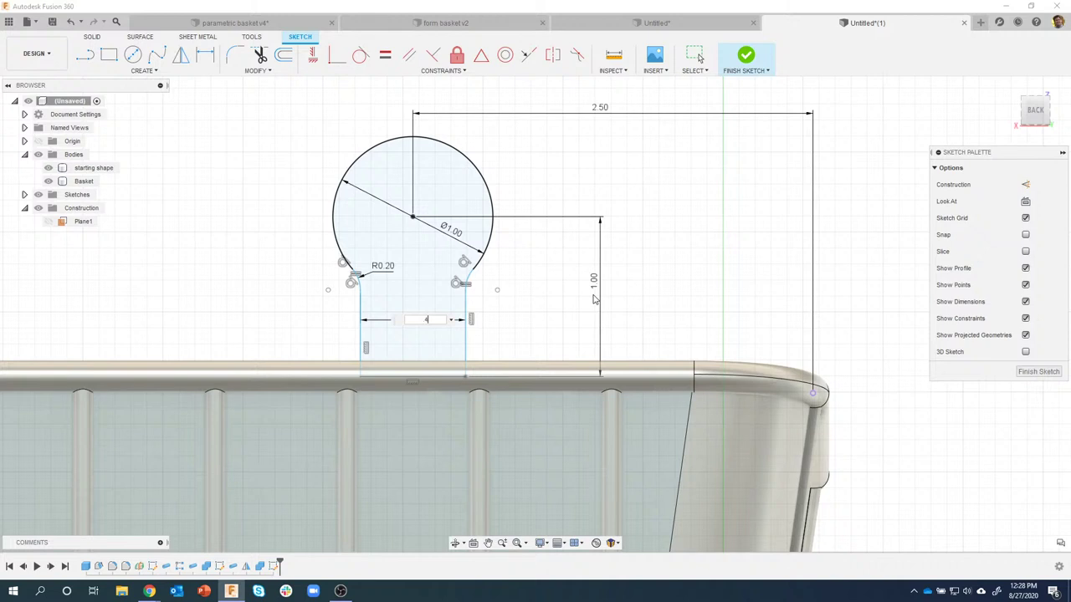
text(.4)
key(Return)
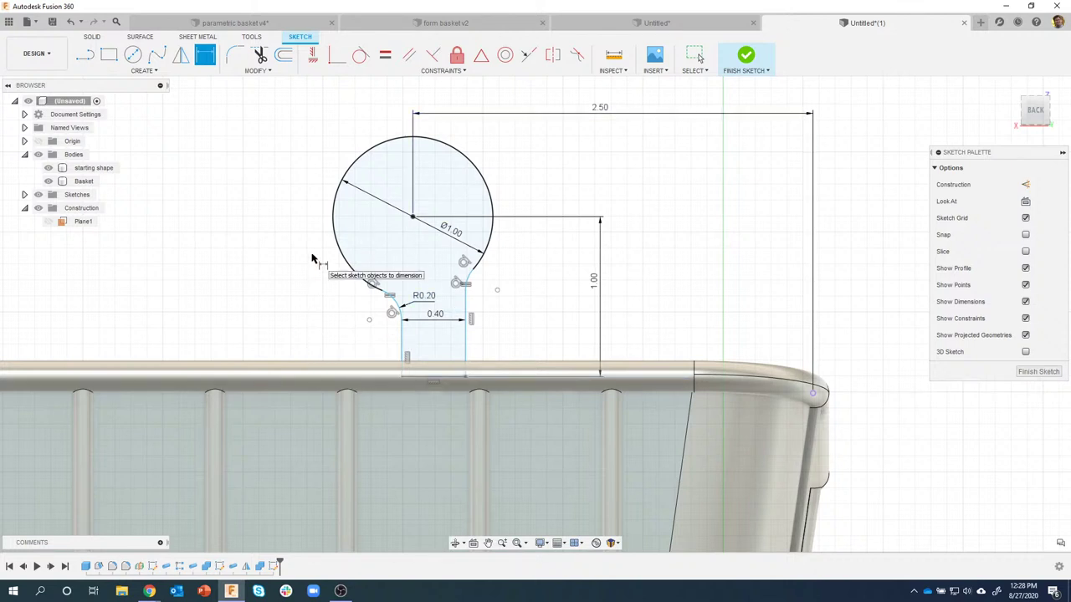
Draw a line from the midpoint of the neck's base to the circle's centre
click(84, 55)
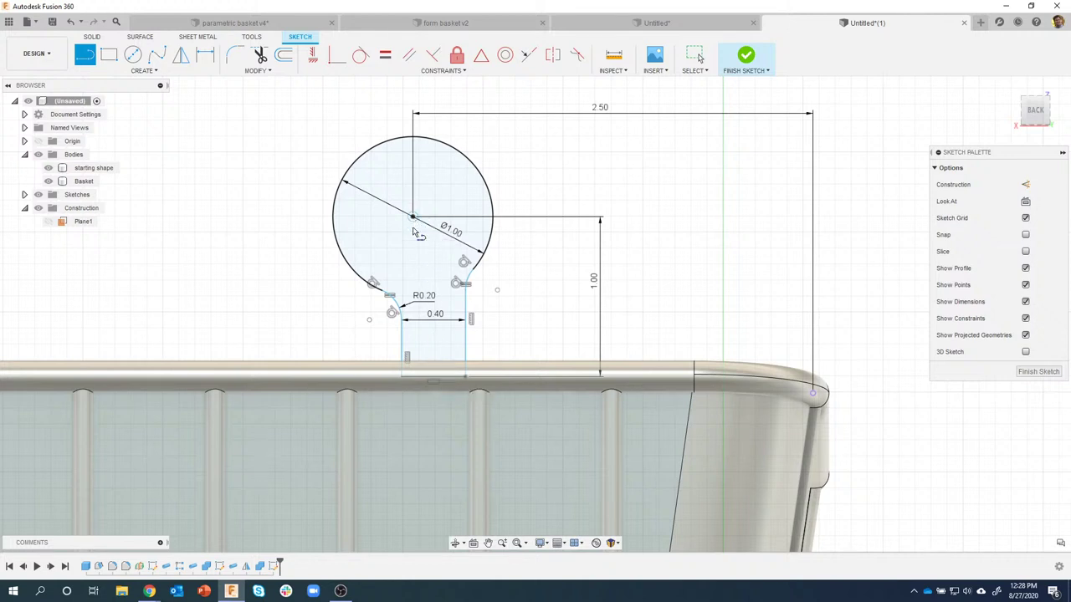
click(438, 378)
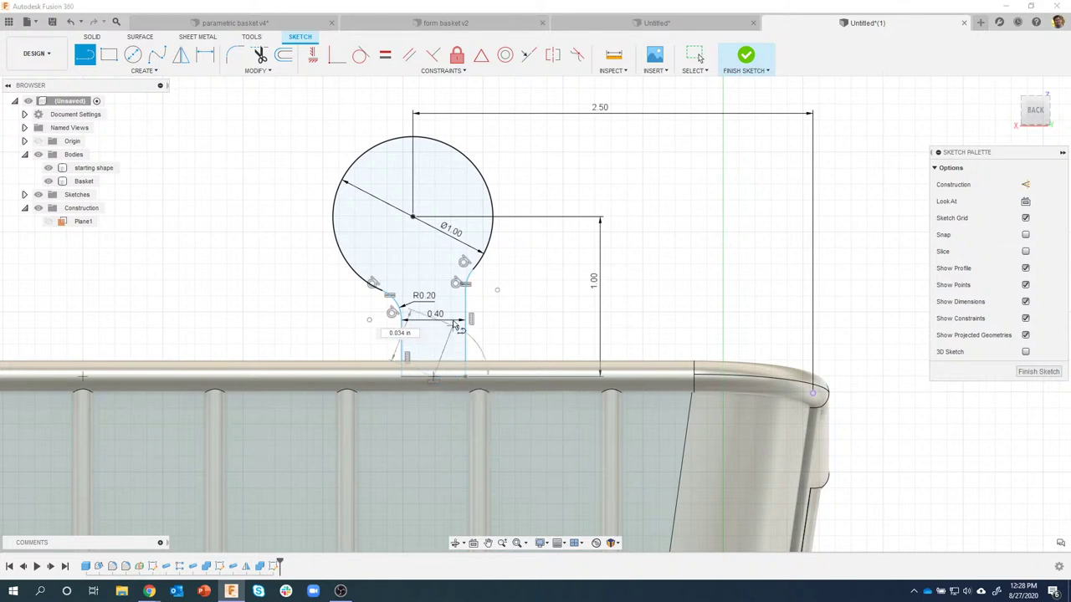
click(413, 217)
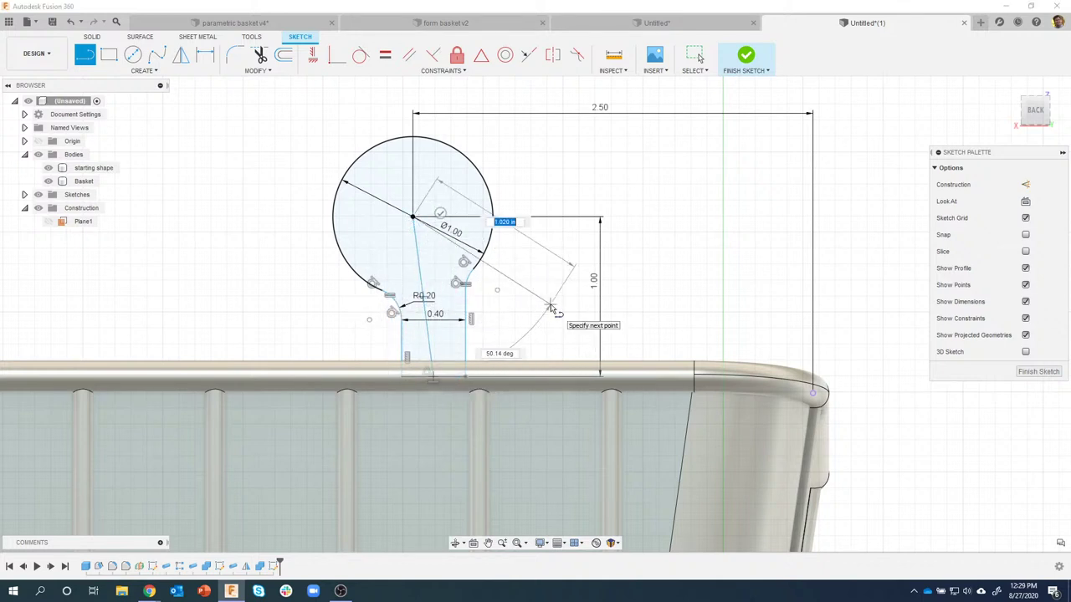
key(Escape)
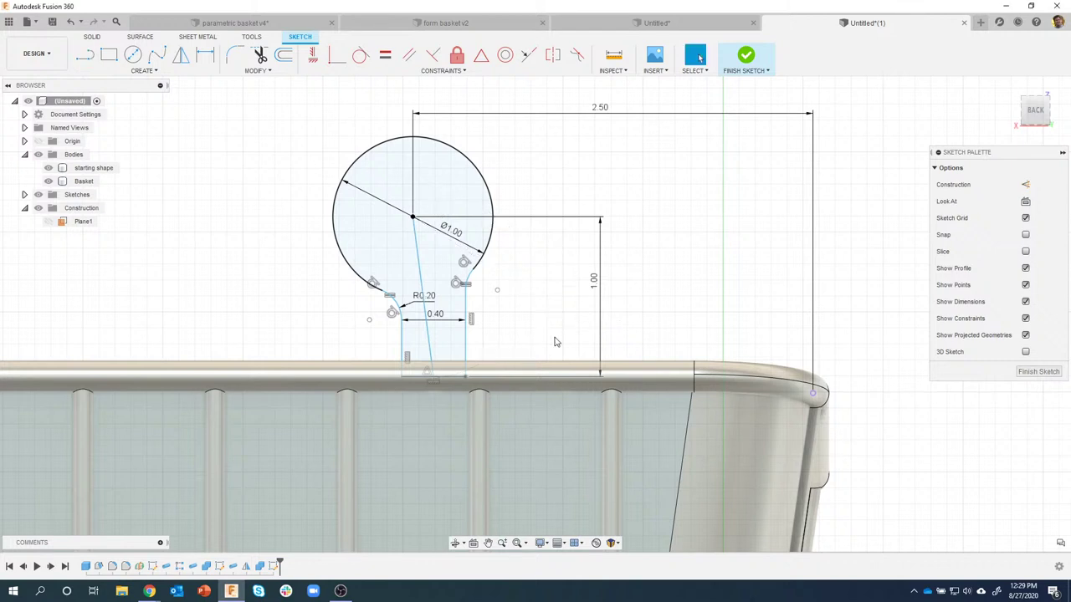
Convert the centre line to construction and constrain it vertical, finishing the keyhole sketch
click(421, 260)
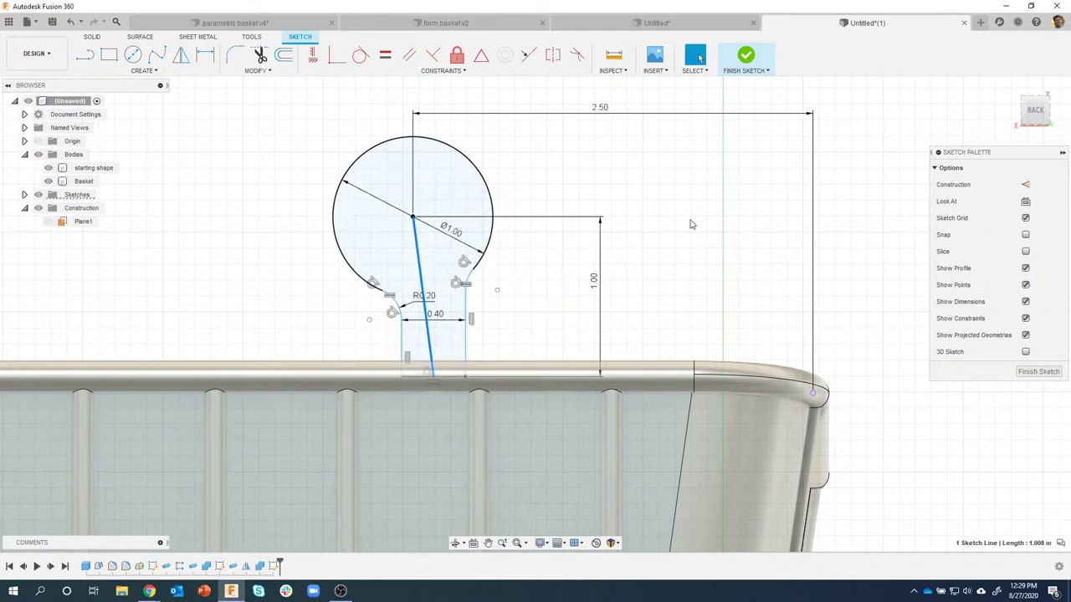
click(1026, 186)
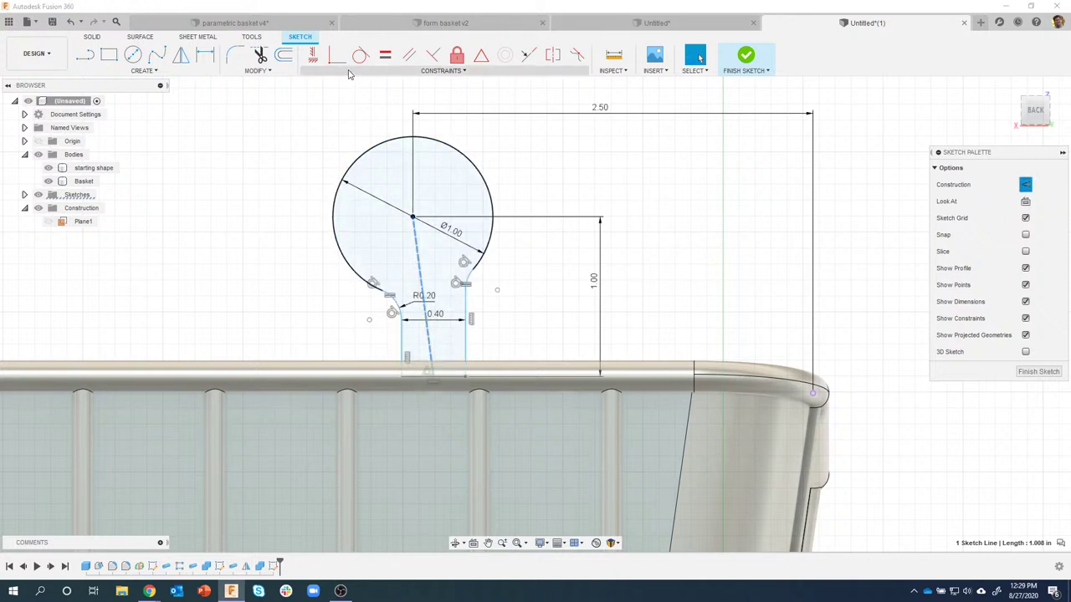
click(313, 56)
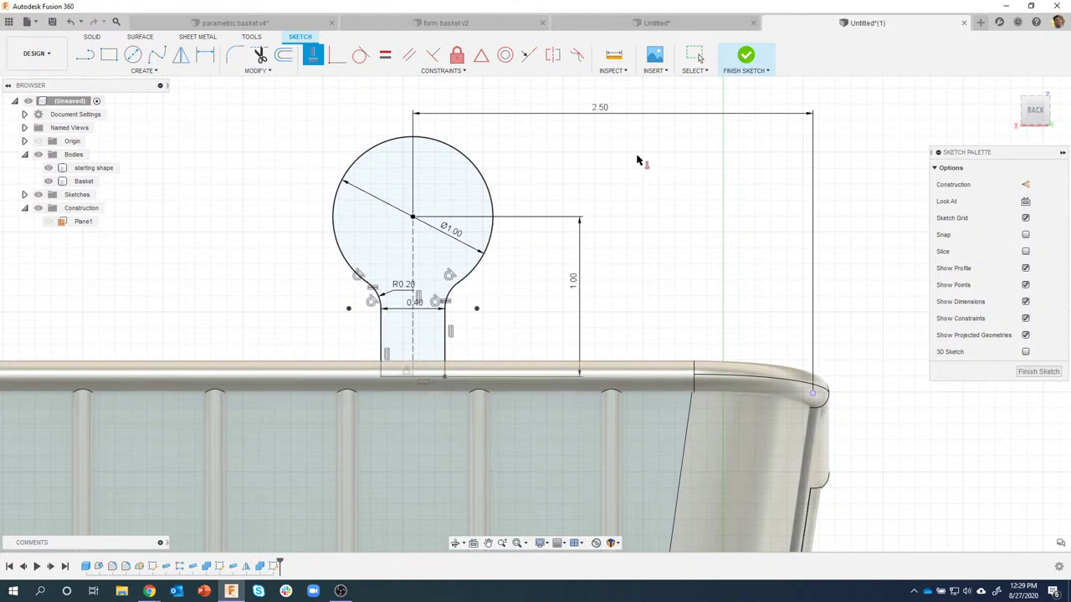
click(747, 57)
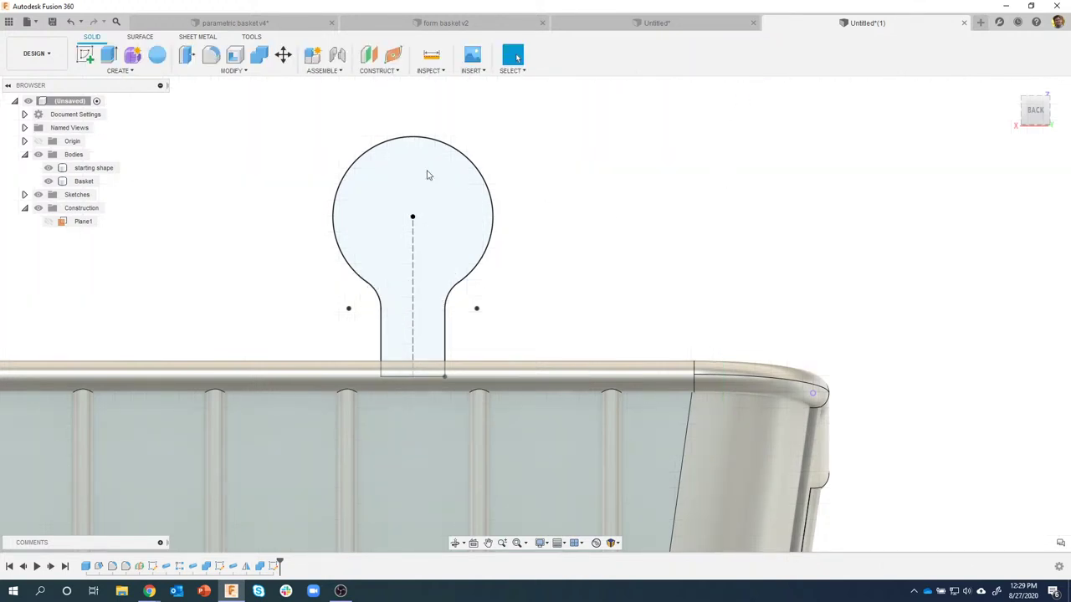
Start a Pipe on the keyhole outline, turn off chain selection and clear the closed path
click(139, 72)
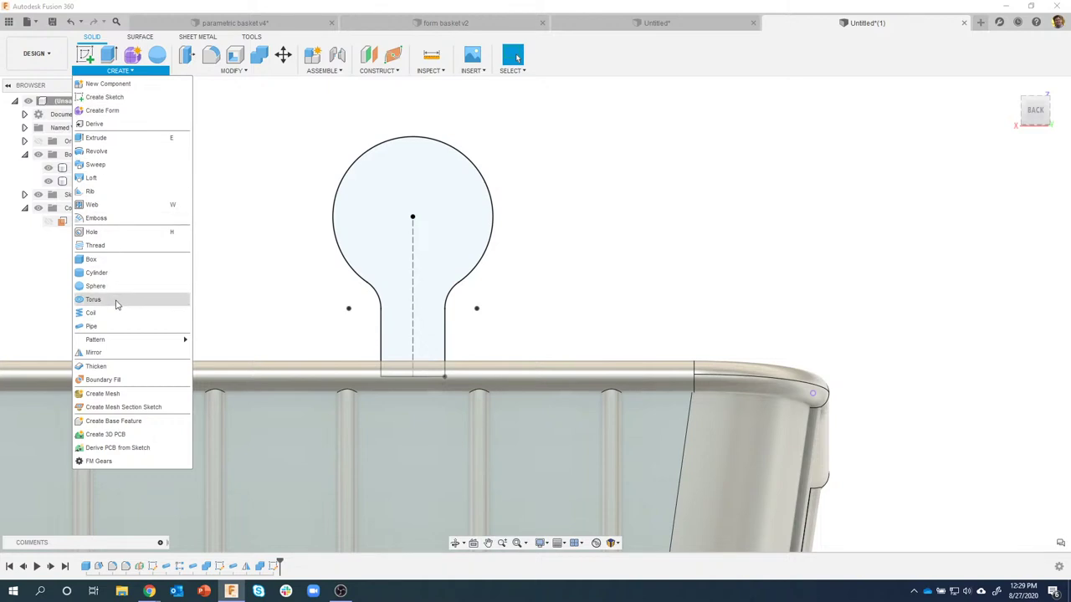
click(107, 330)
shift+middle_drag(264, 260, 371, 236)
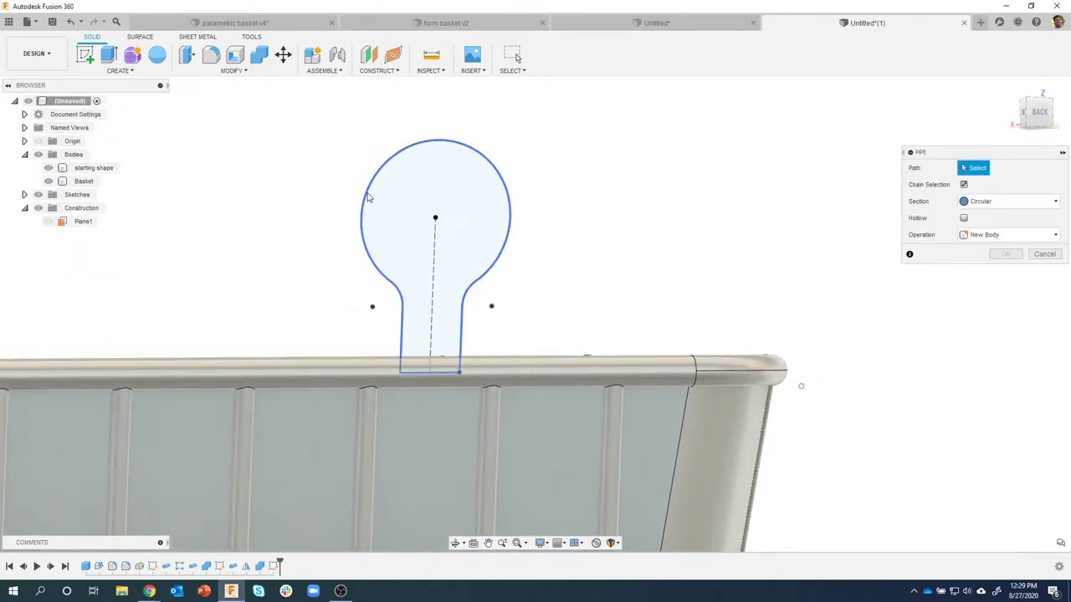
click(369, 198)
shift+middle_drag(271, 311, 394, 301)
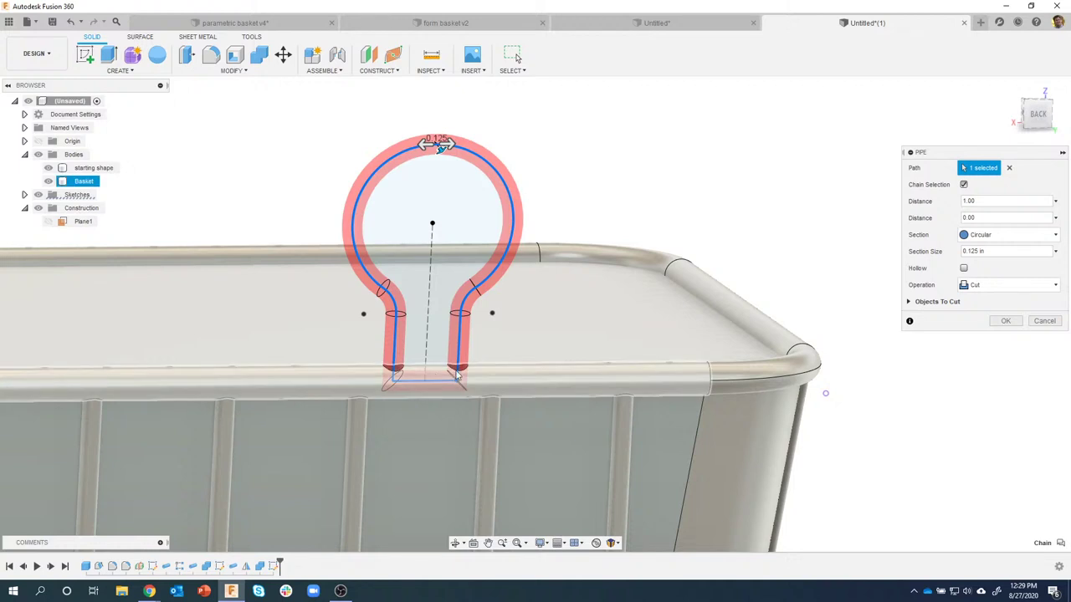
click(963, 185)
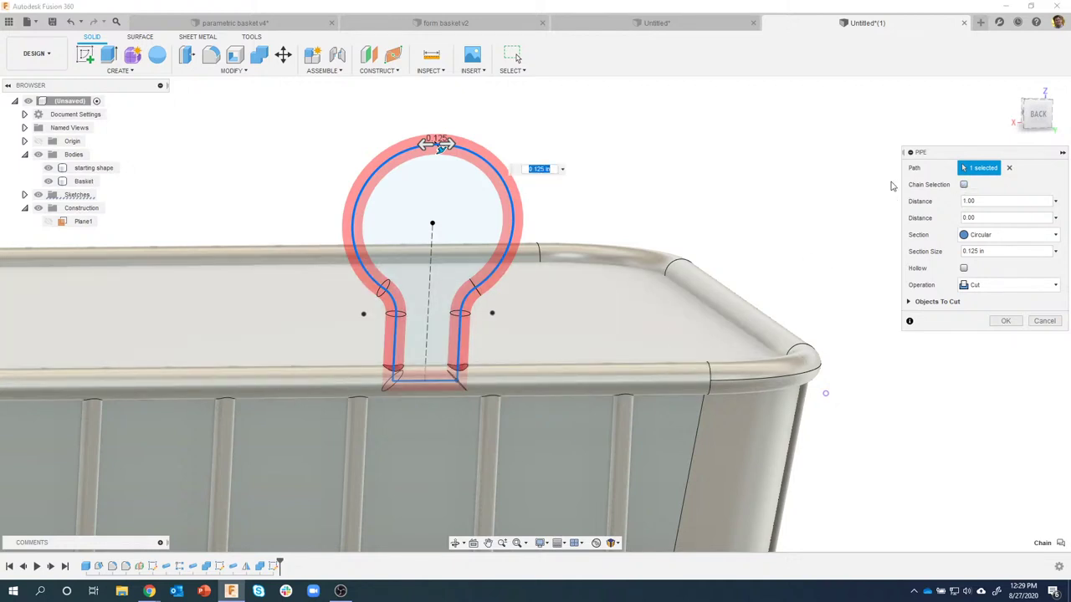
click(1009, 168)
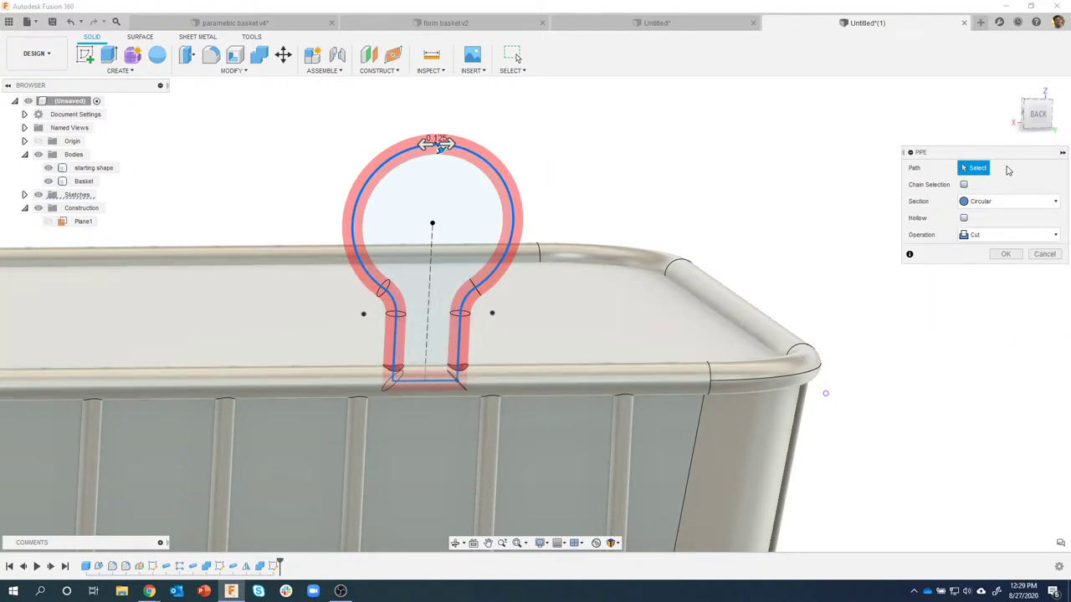
Select the large arc, both fillet arcs and both neck lines as the pipe's path, leaving out the base line
click(375, 180)
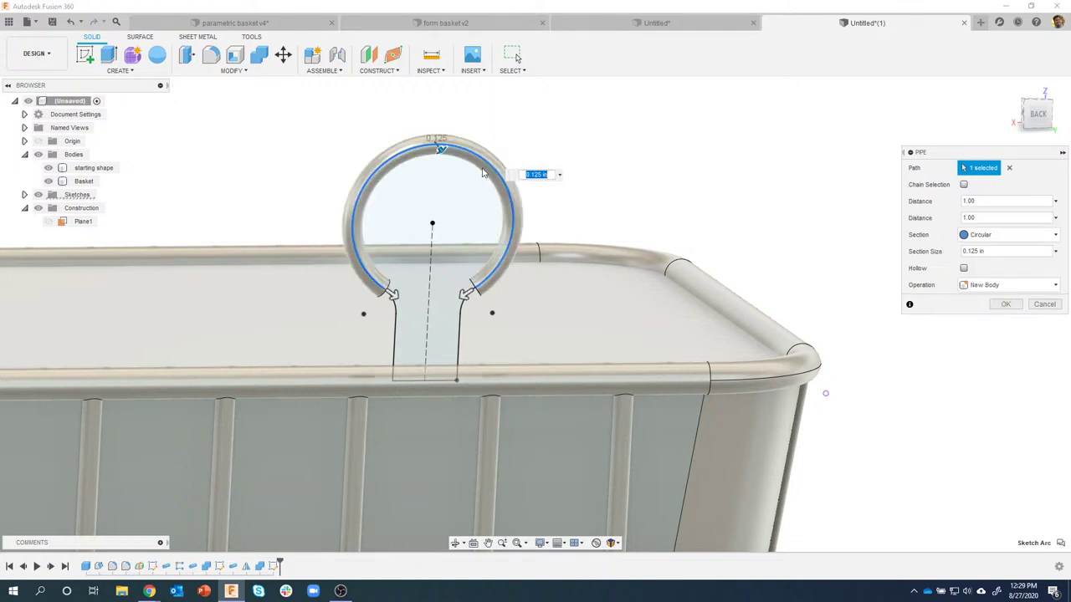
scroll(461, 289, up, 5)
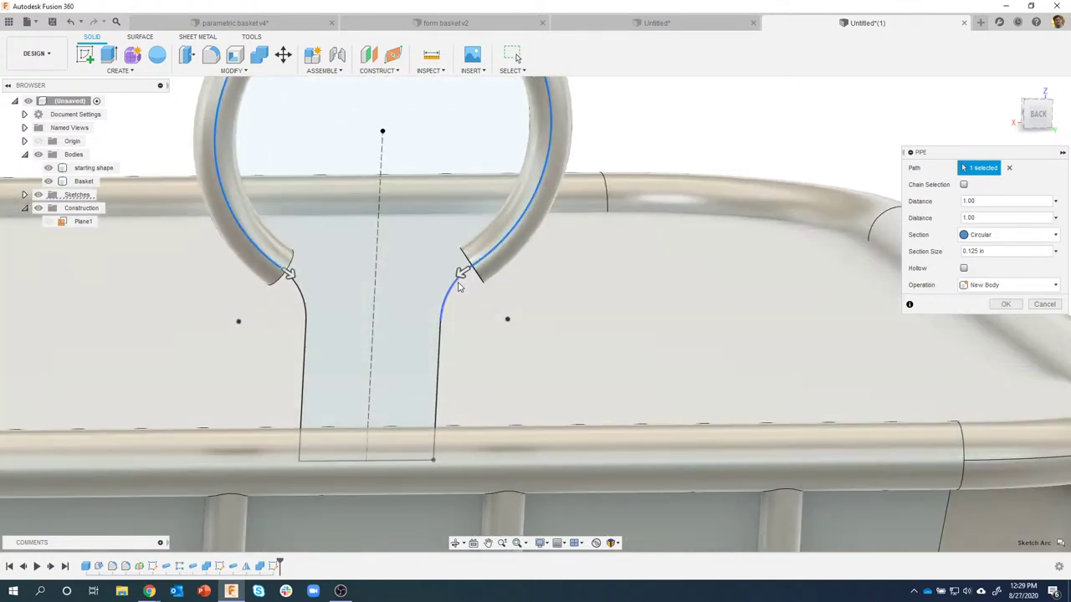
click(459, 286)
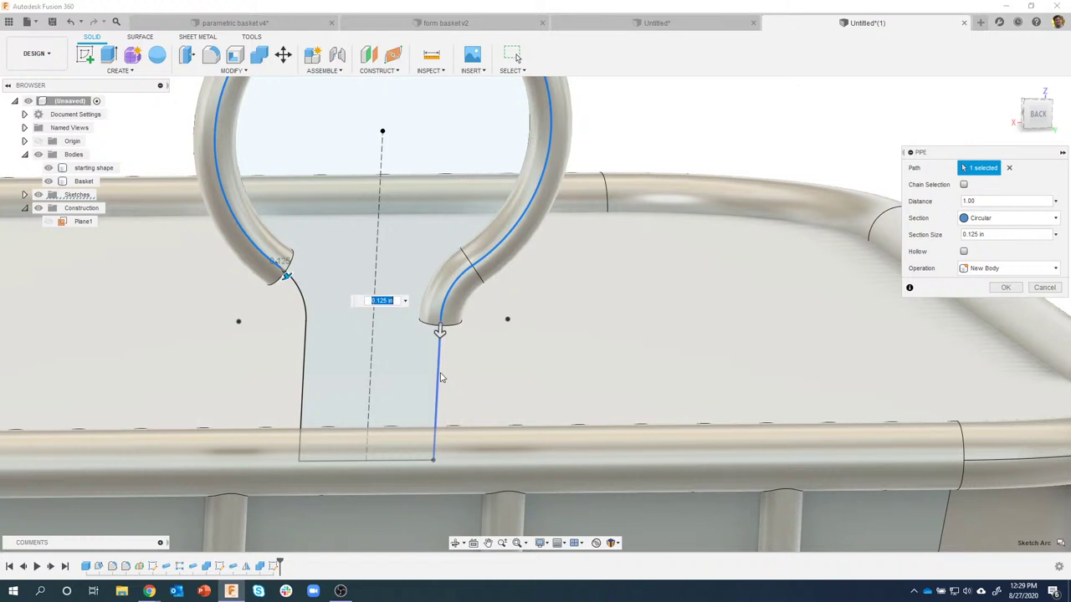
click(441, 377)
click(302, 290)
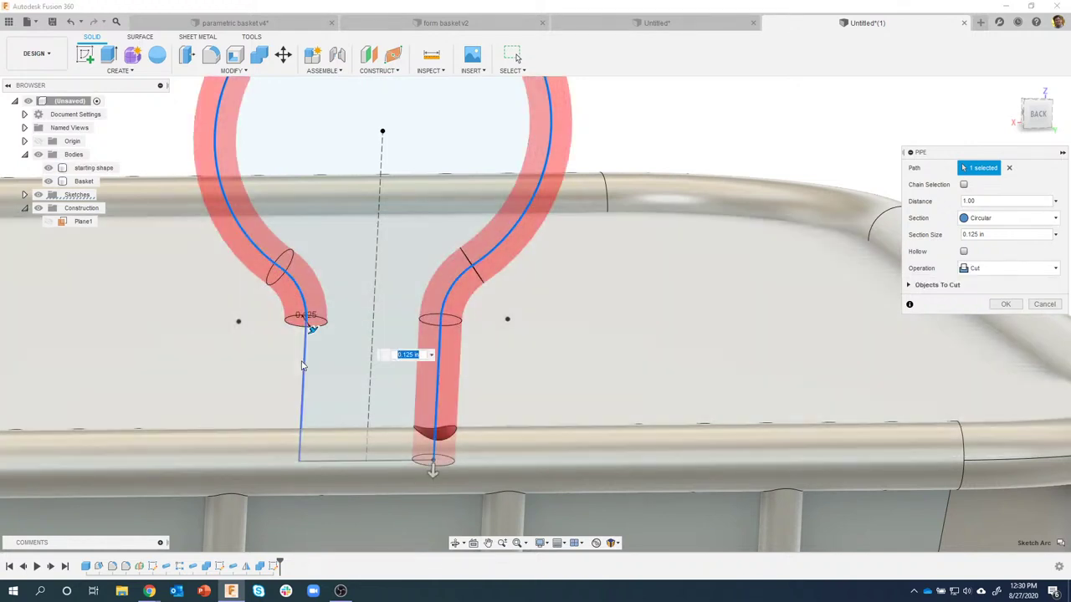
click(301, 372)
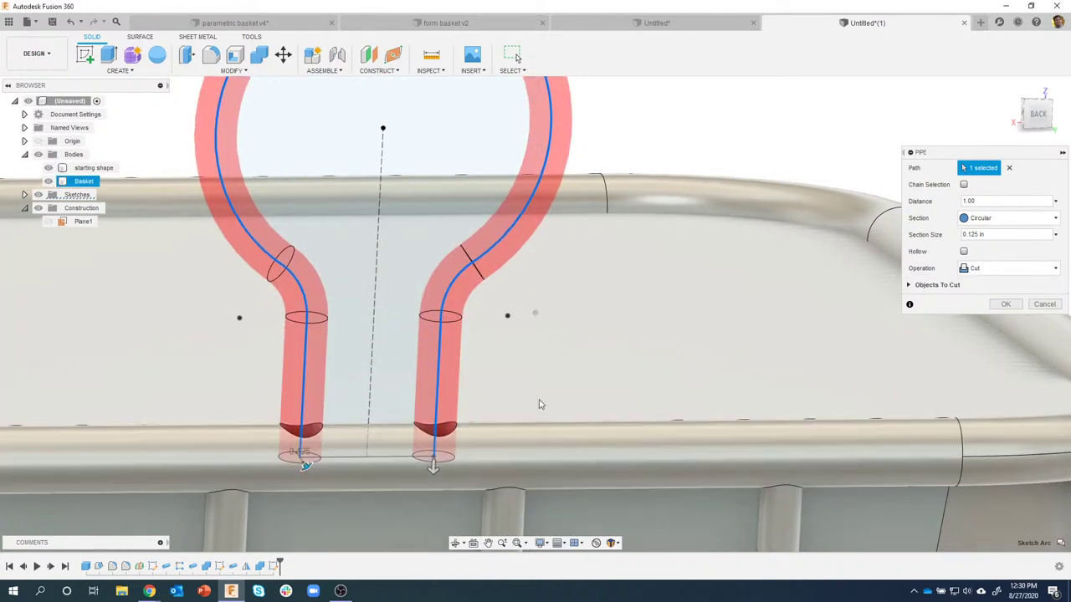
Set the keyhole pipe's operation to Join and hide the starting shape body
scroll(616, 338, down, 3)
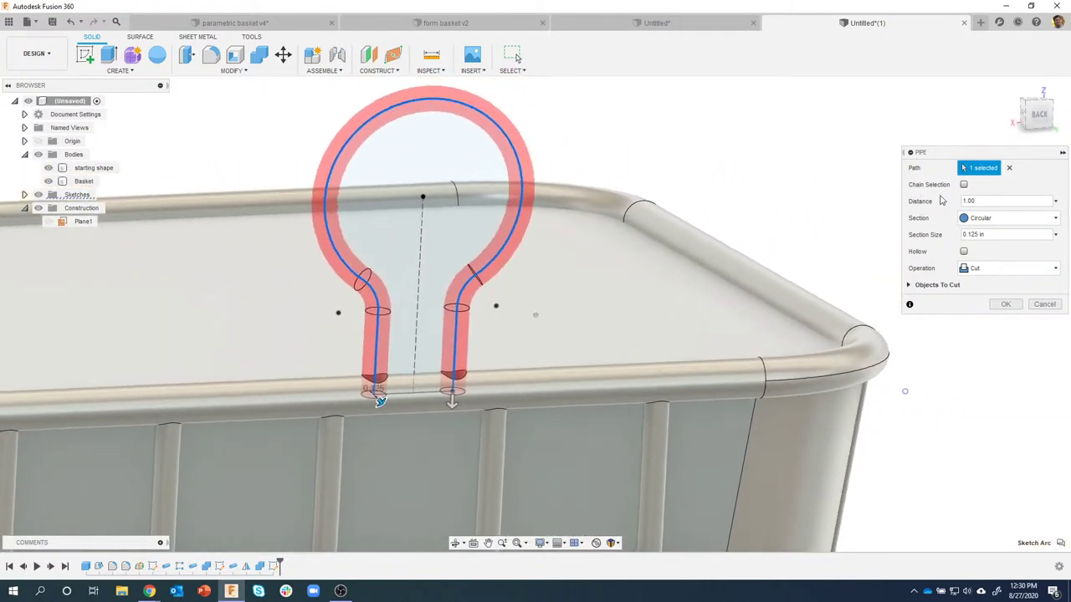
click(1011, 269)
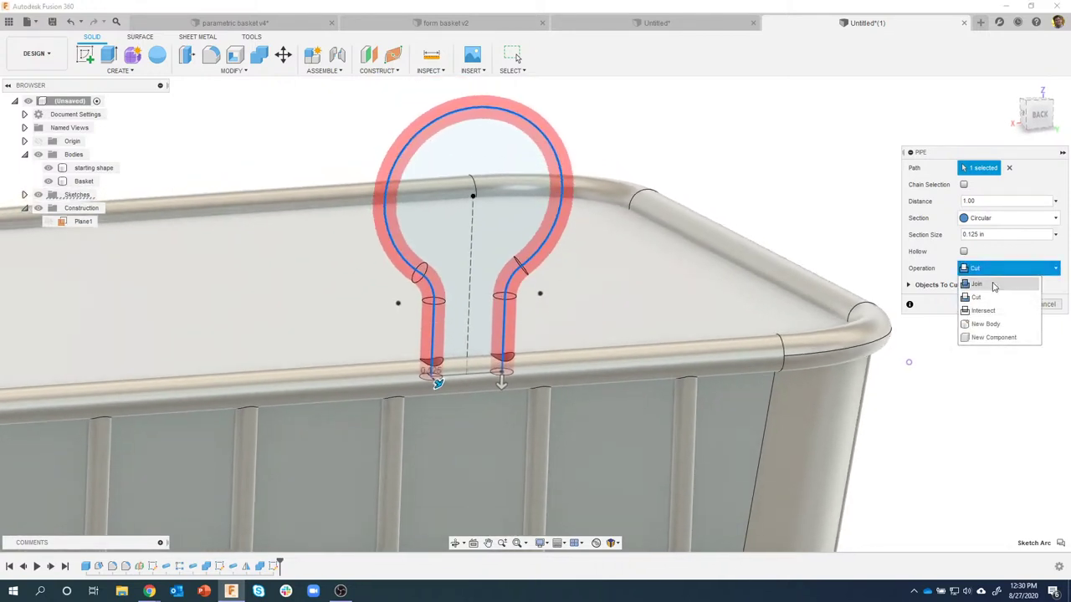
click(978, 284)
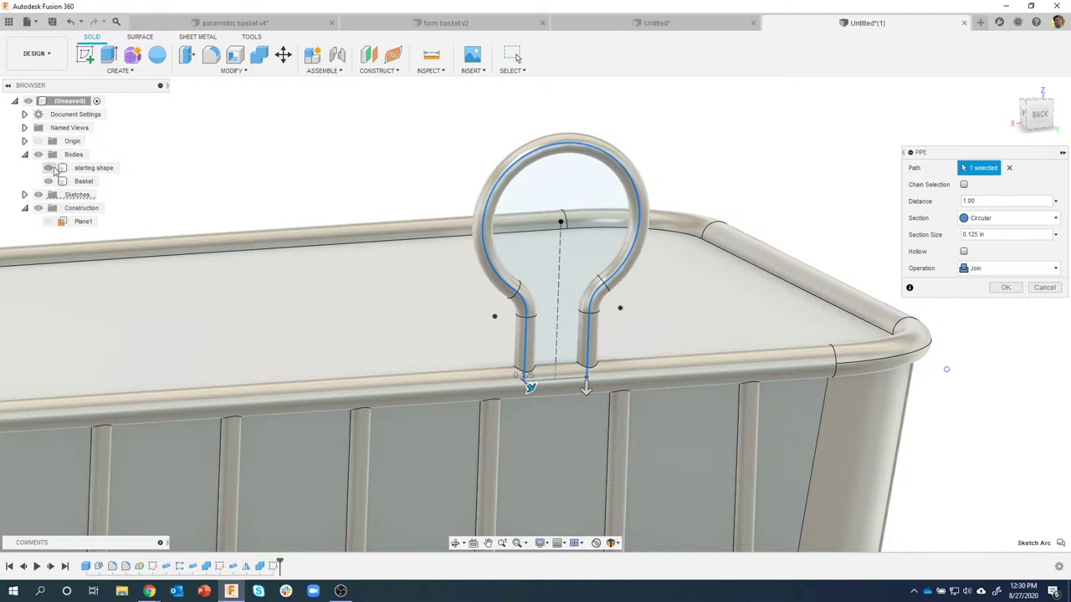
click(49, 168)
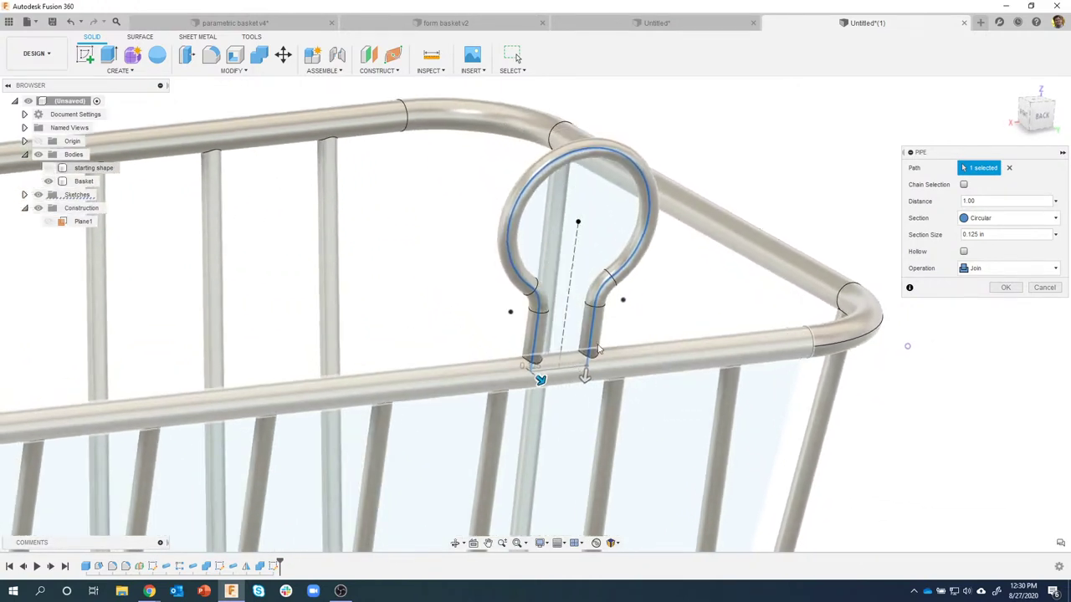
Set the pipe's section size to 0.2 in, complete the pipe and check that it belongs to the Basket body
shift+middle_drag(575, 366, 669, 367)
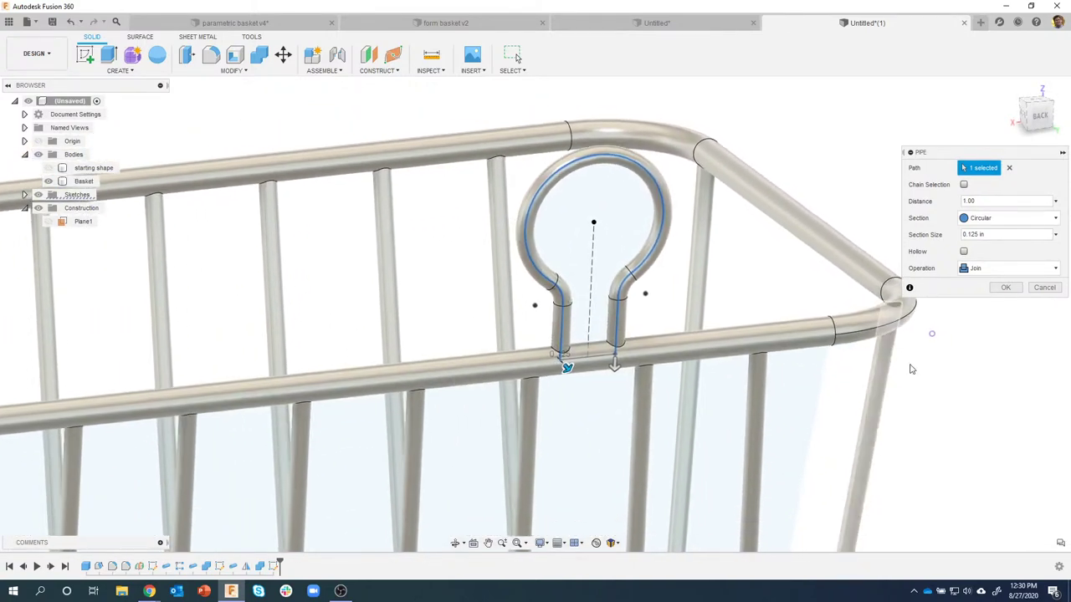
shift+middle_drag(984, 410, 999, 370)
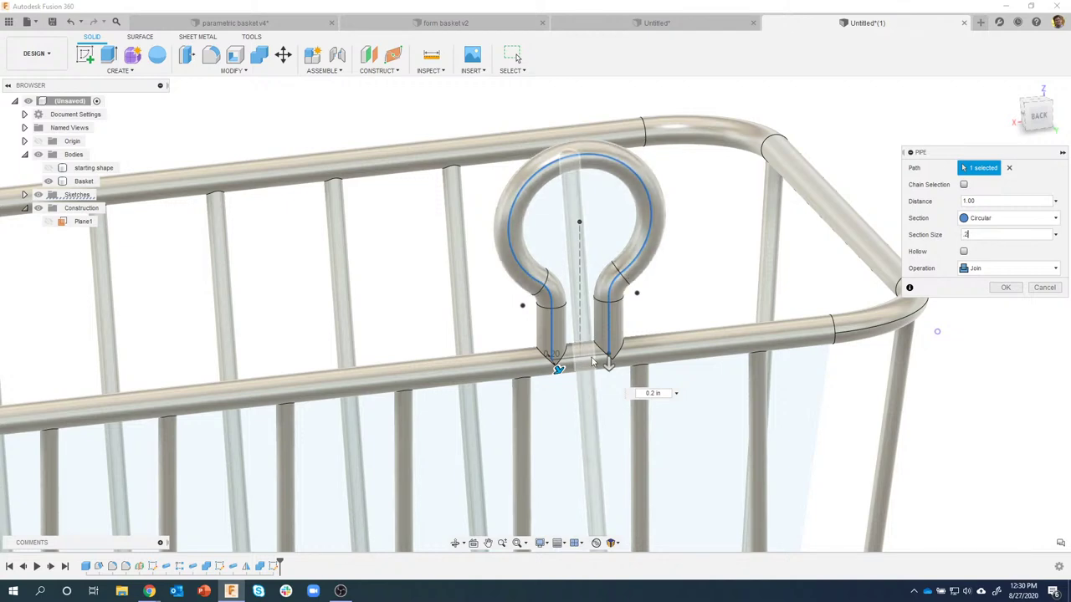
click(1007, 288)
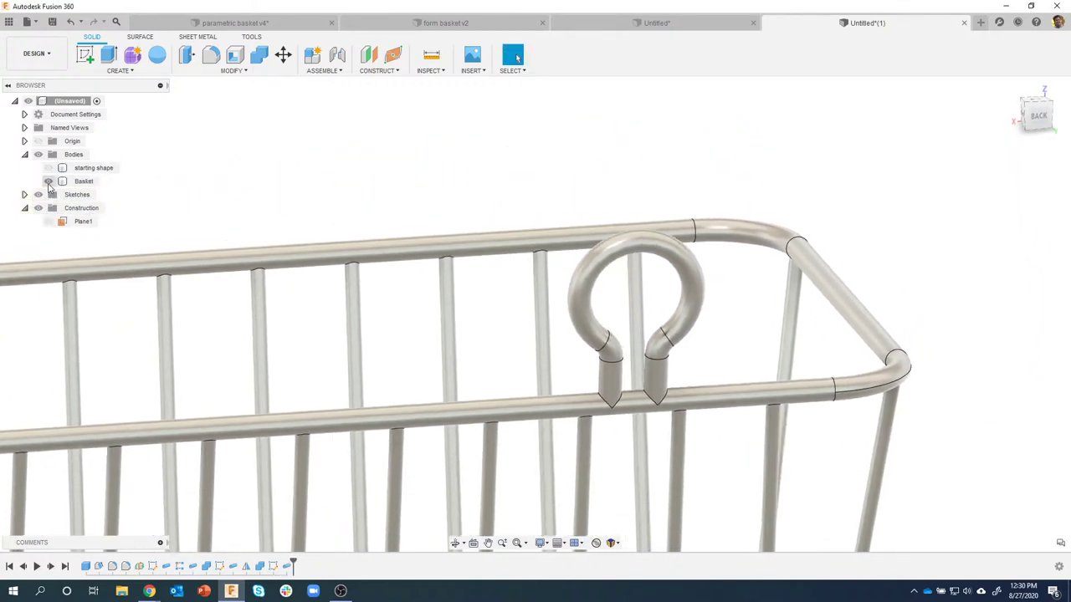
click(47, 182)
click(47, 182)
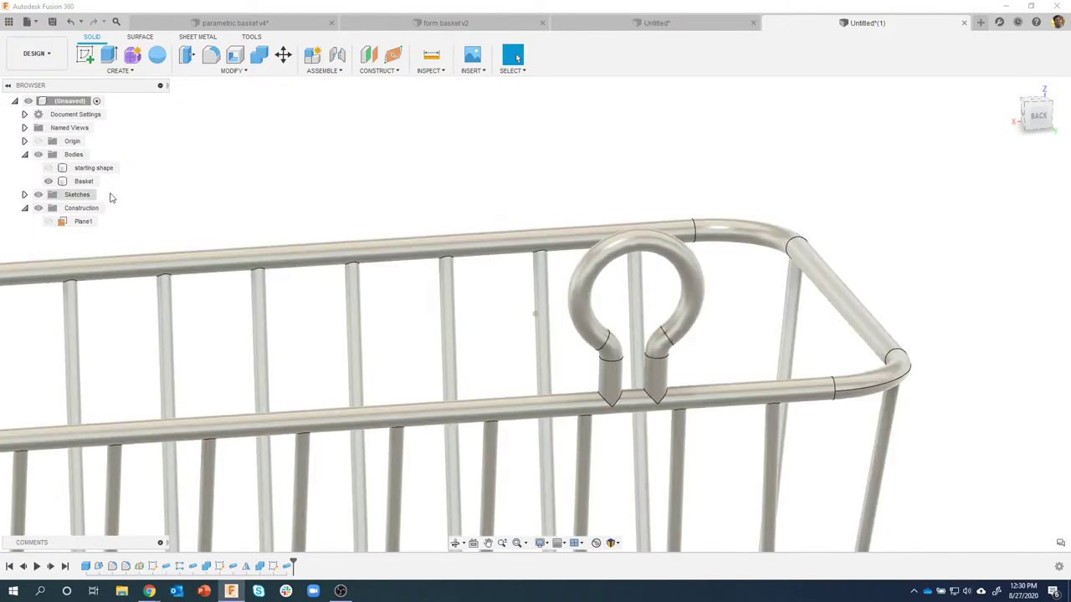
Start a 0.1 in fillet on the two edges where one leg of the hanging loop meets the back rim
shift+middle_drag(726, 182, 579, 268)
scroll(578, 268, up, 5)
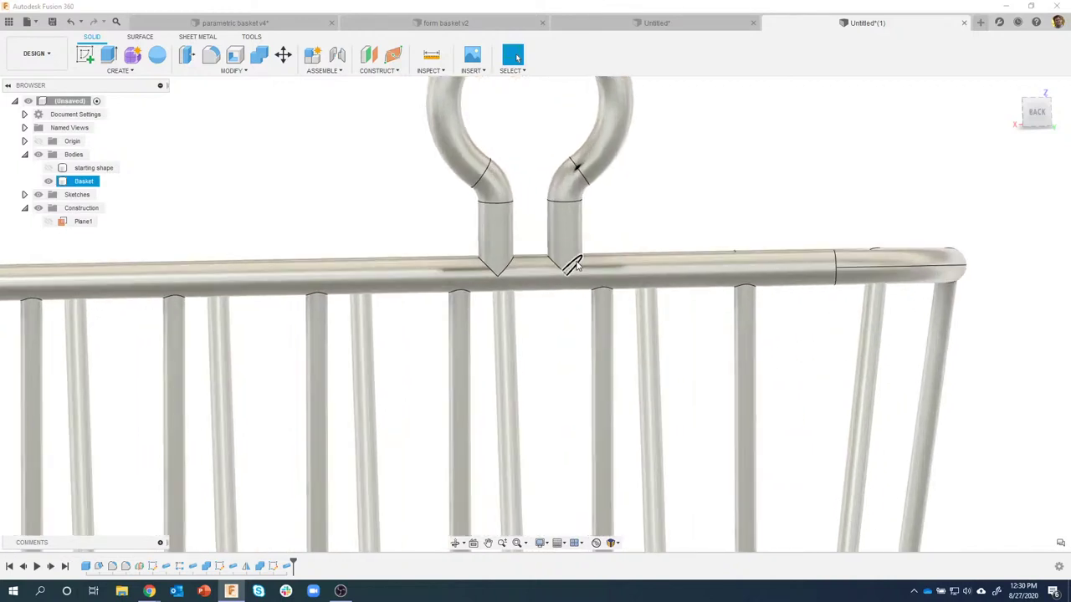
shift+middle_drag(540, 325, 575, 332)
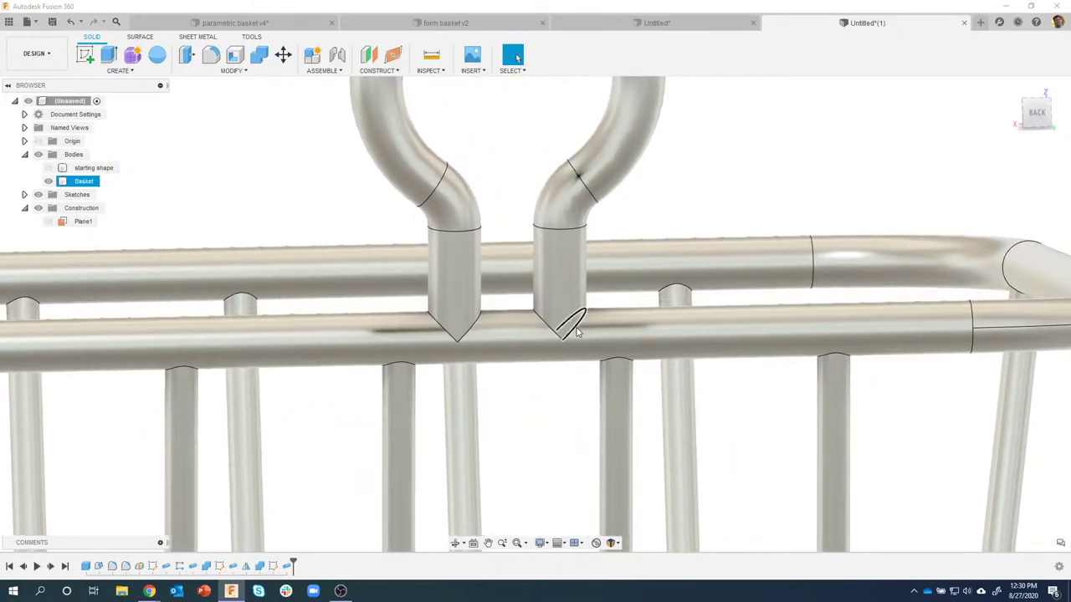
right_click(583, 324)
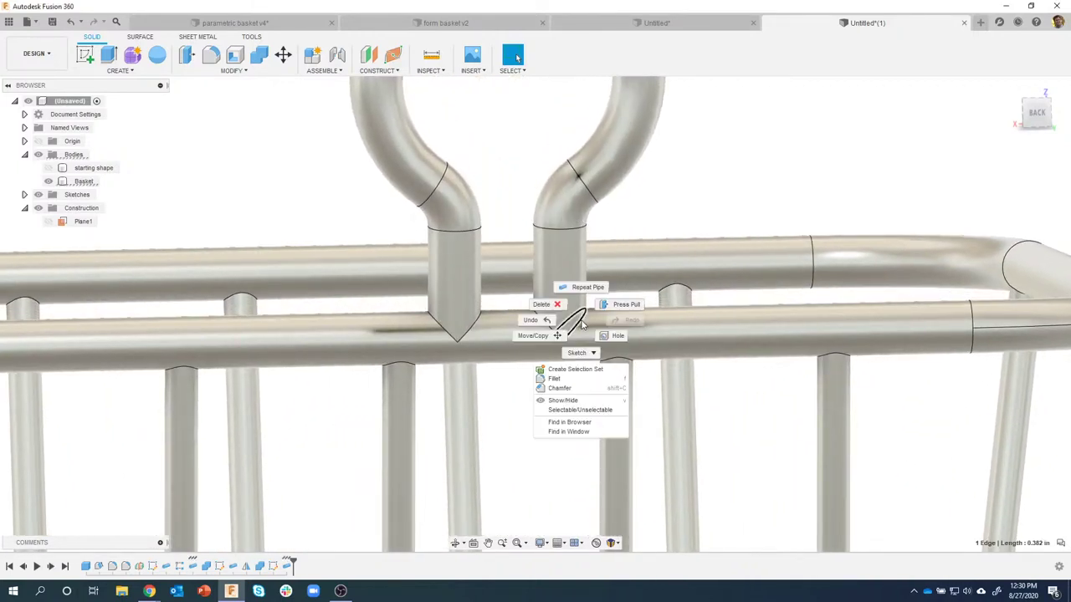
click(569, 380)
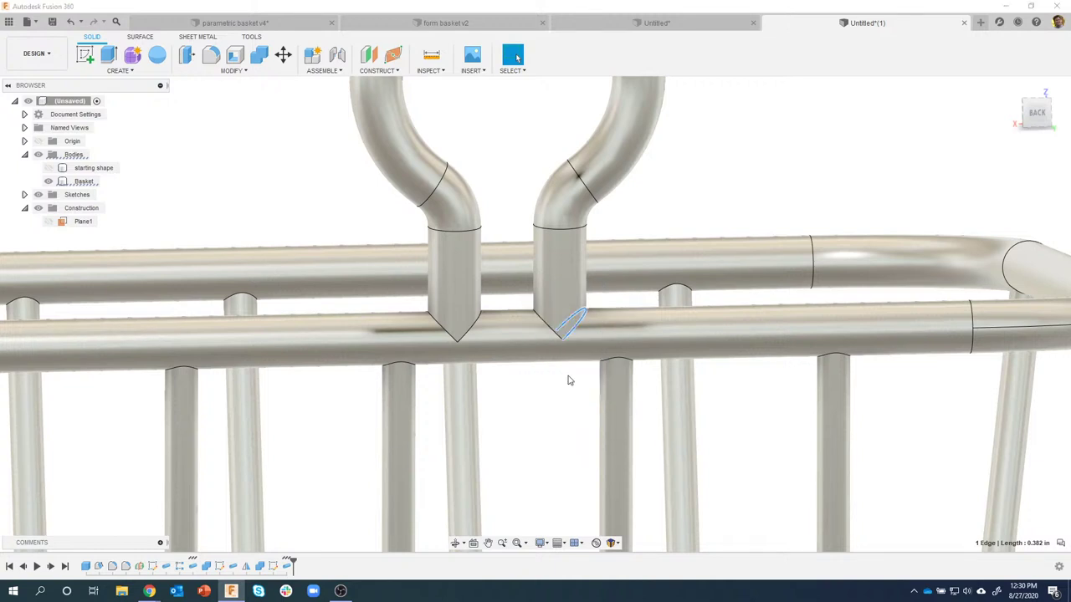
click(548, 325)
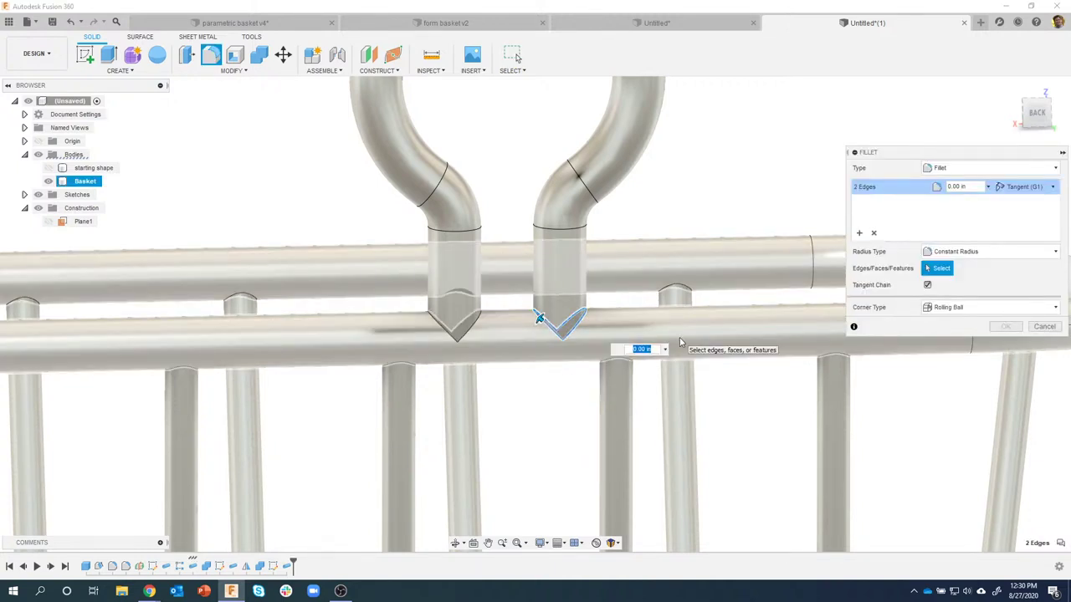
text(.1)
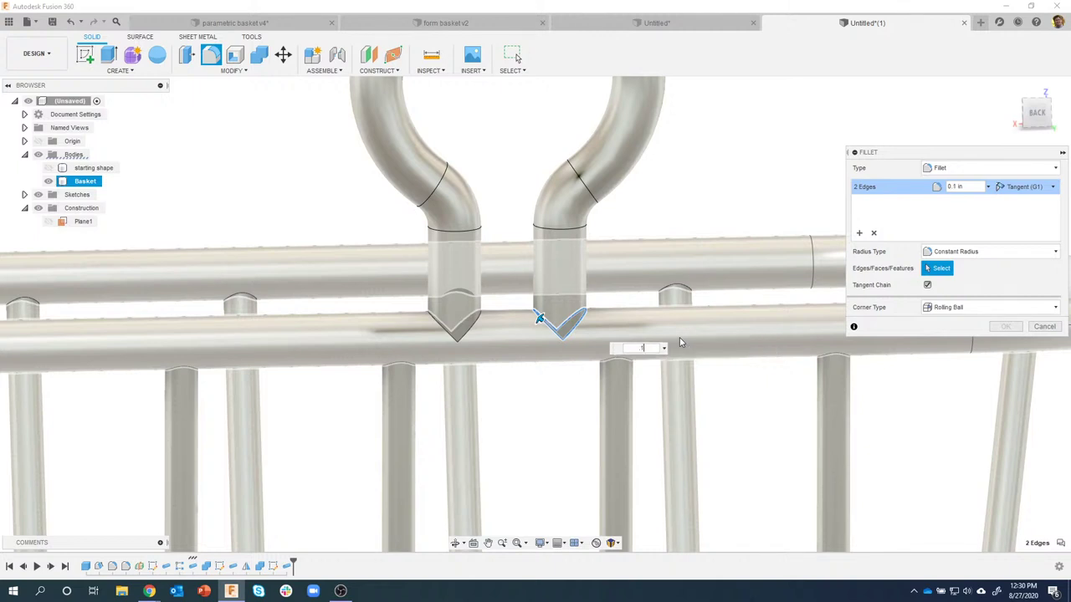
Add the two edges at the base of the loop's other leg to the fillet and complete it
click(468, 328)
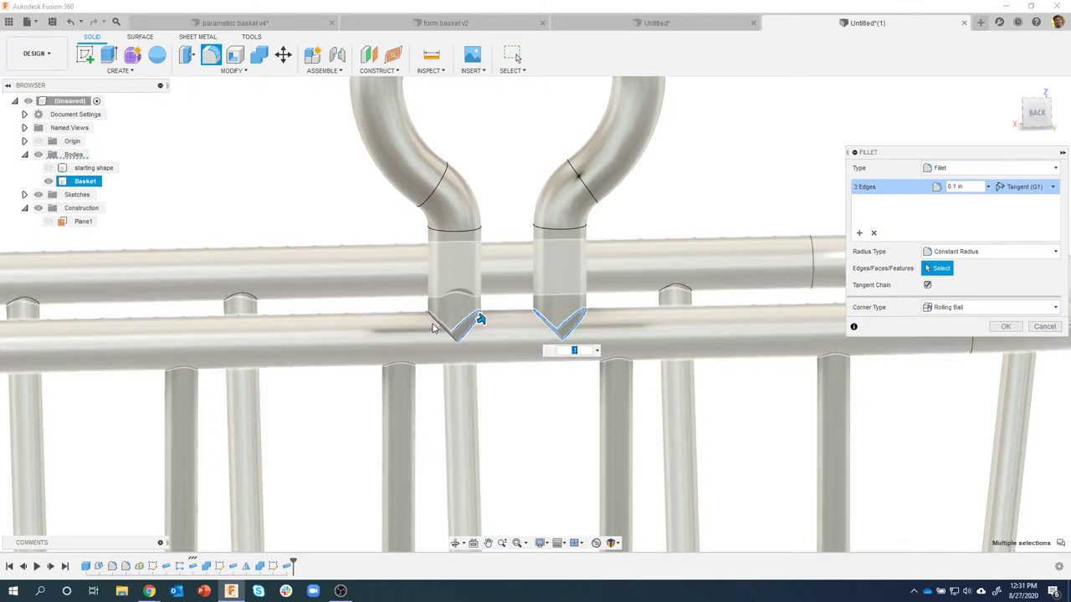
click(432, 327)
shift+middle_drag(573, 374, 258, 207)
scroll(555, 282, down, 3)
scroll(727, 354, down, 2)
click(1005, 327)
scroll(899, 394, down, 10)
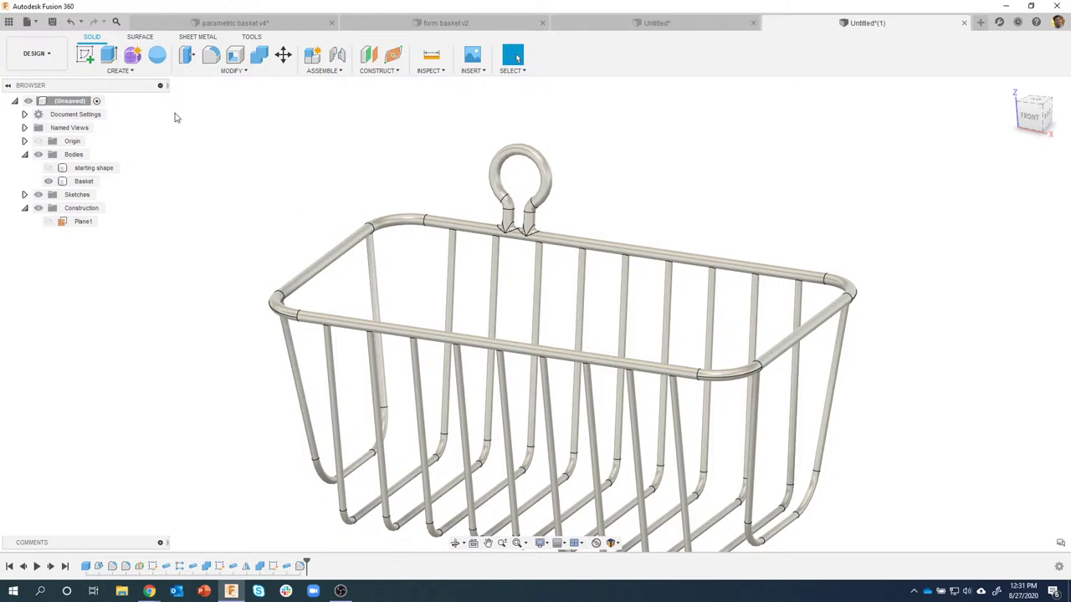
Start a Mirror with pattern type Features and select the loop's pipe and fillet features
click(121, 72)
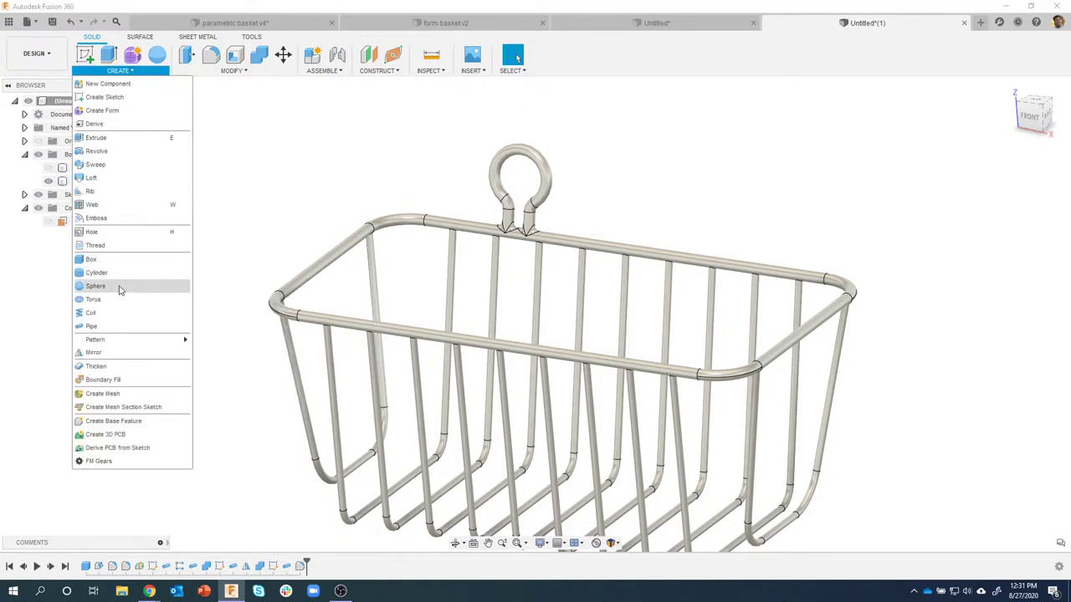
click(109, 352)
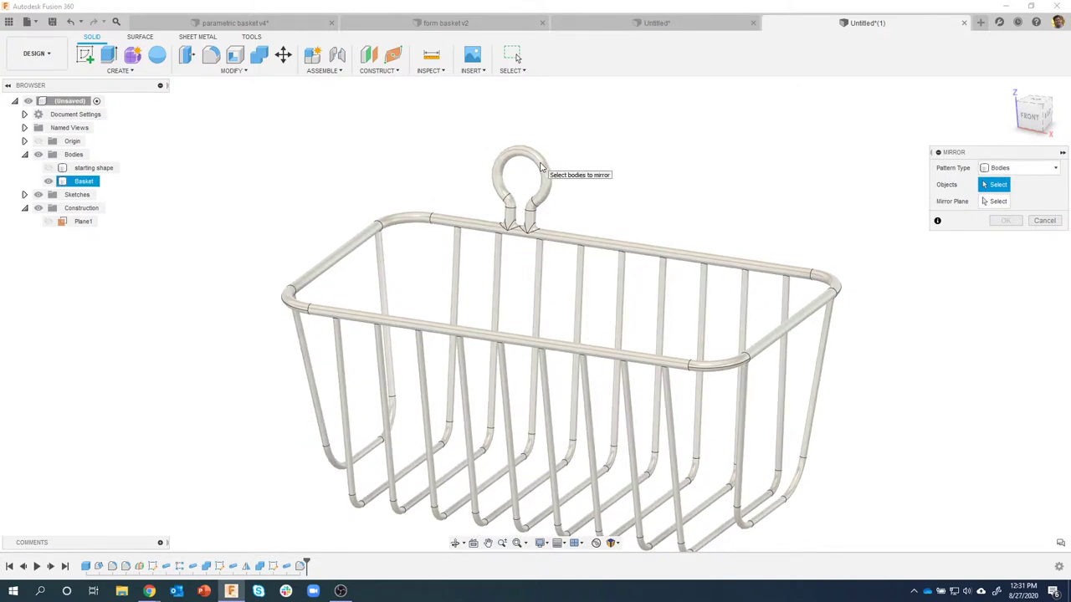
click(1009, 172)
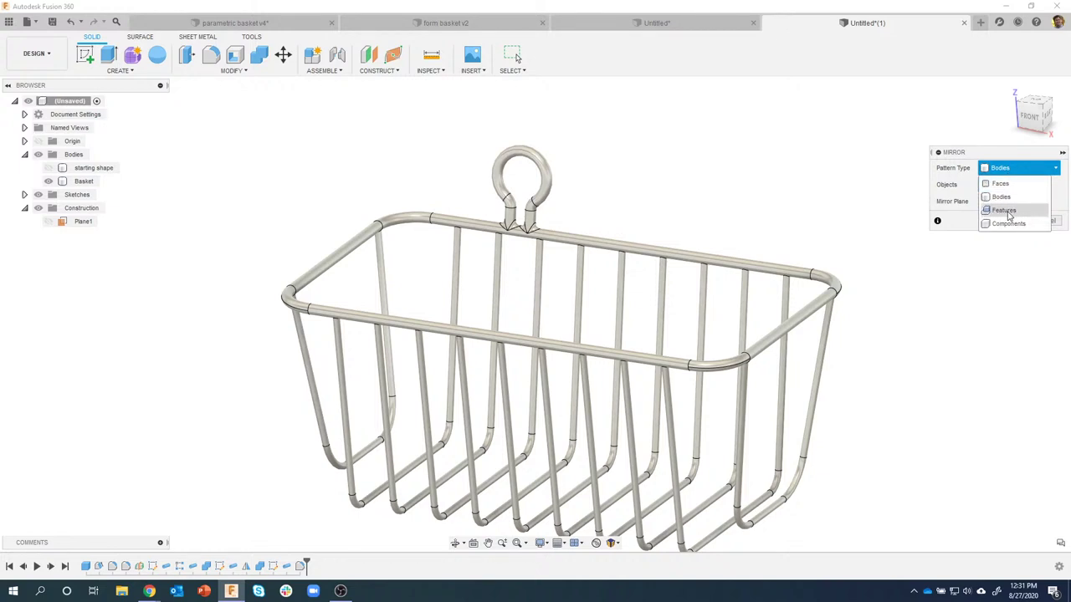
click(1007, 211)
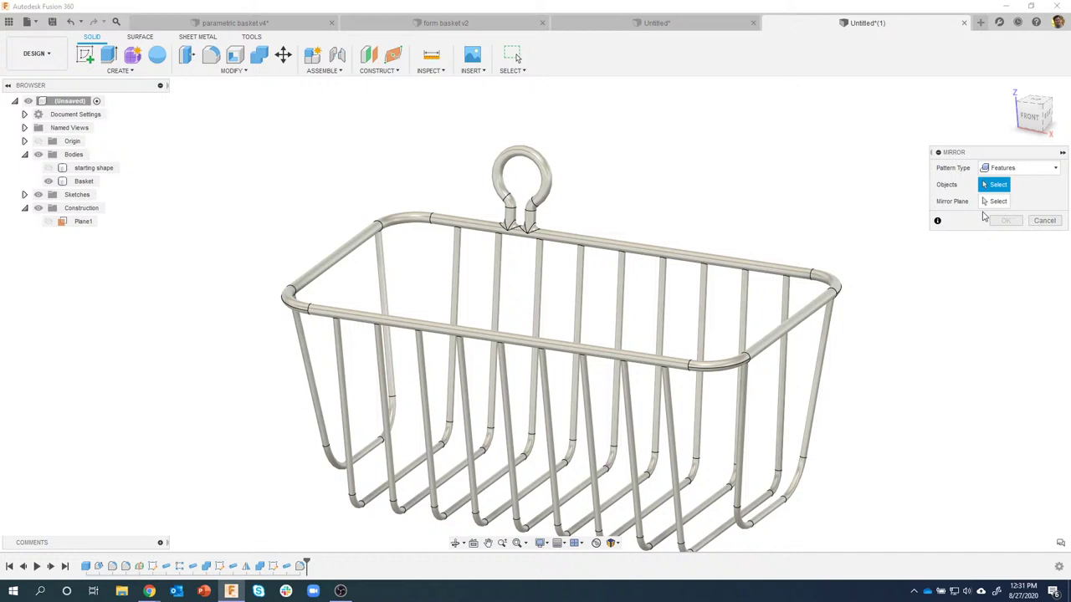
click(289, 567)
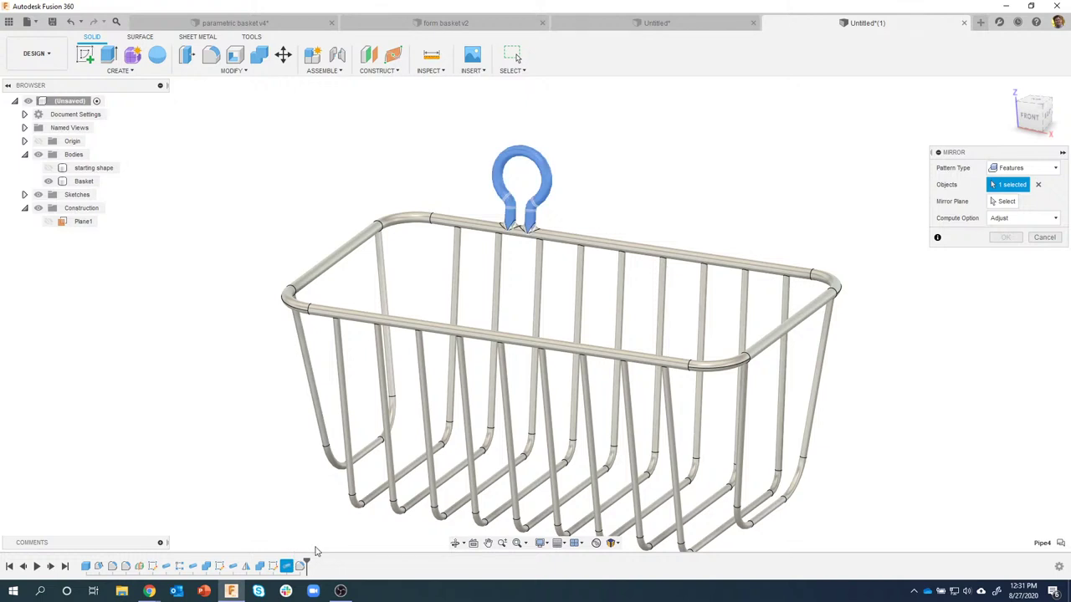
click(303, 567)
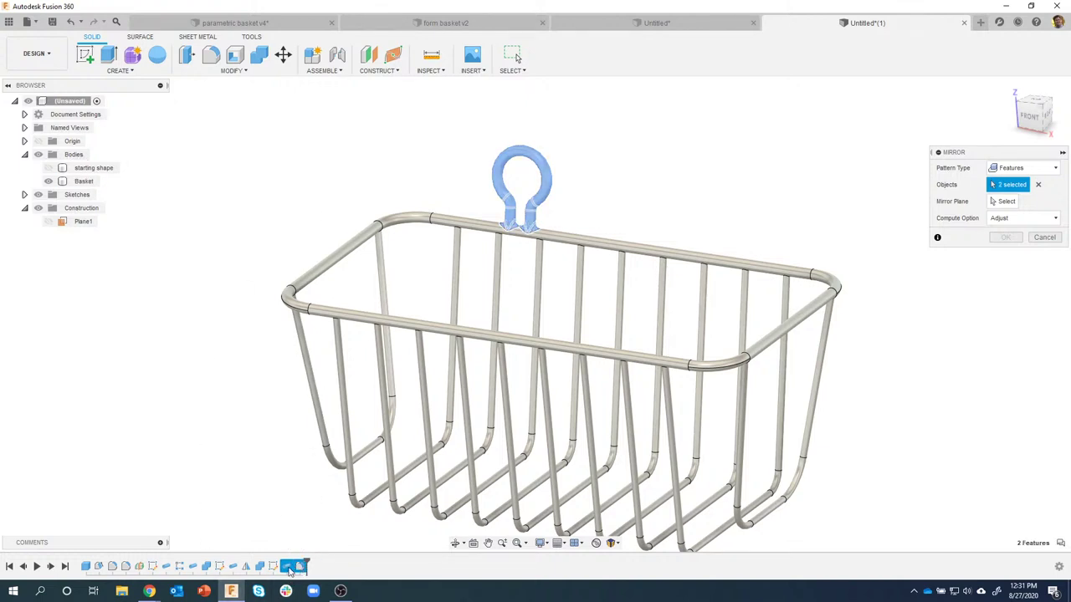
Show Plane1, mirror the loop features across it to the other end of the back rim, and hide the plane again
scroll(581, 194, up, 4)
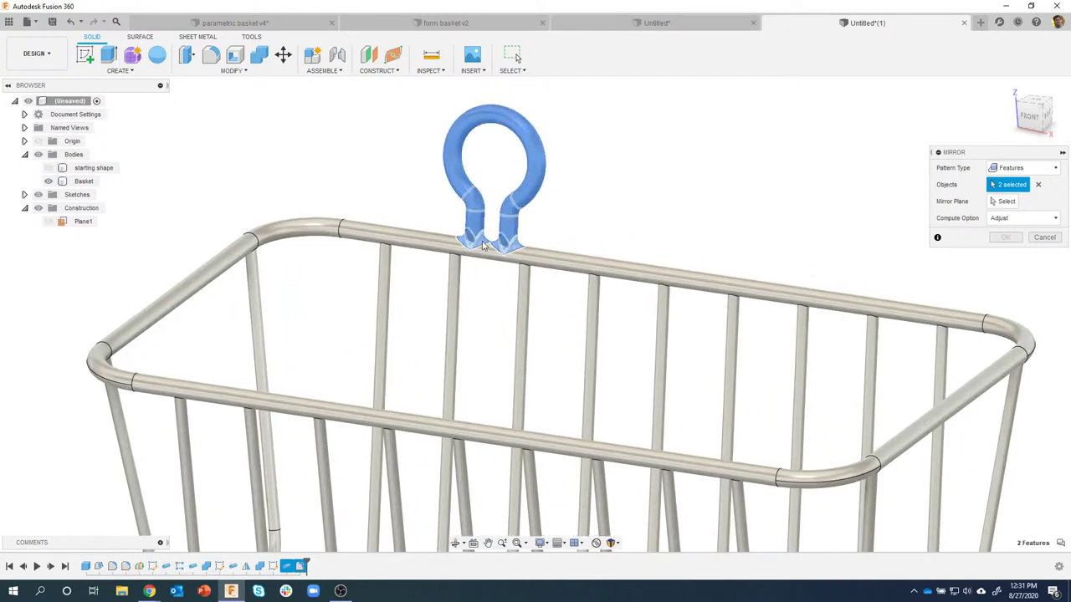
scroll(689, 221, down, 4)
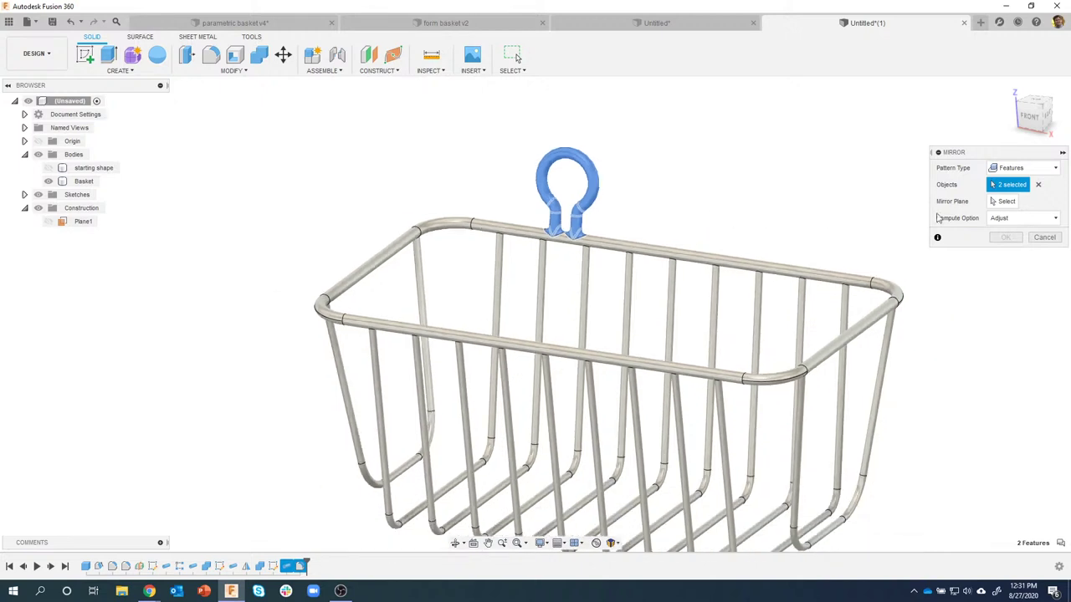
click(997, 202)
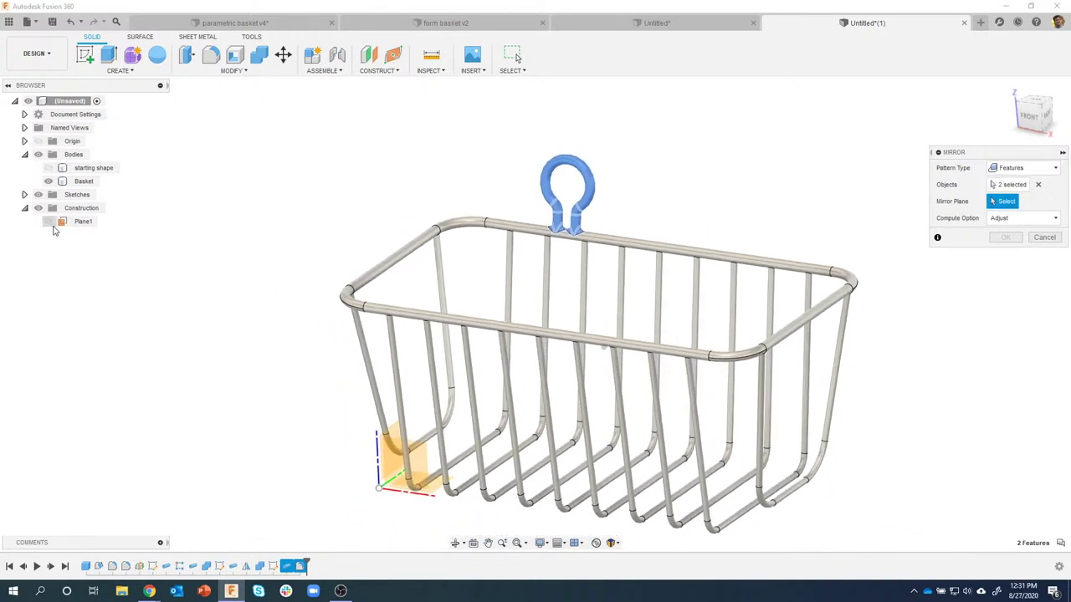
click(54, 226)
click(663, 193)
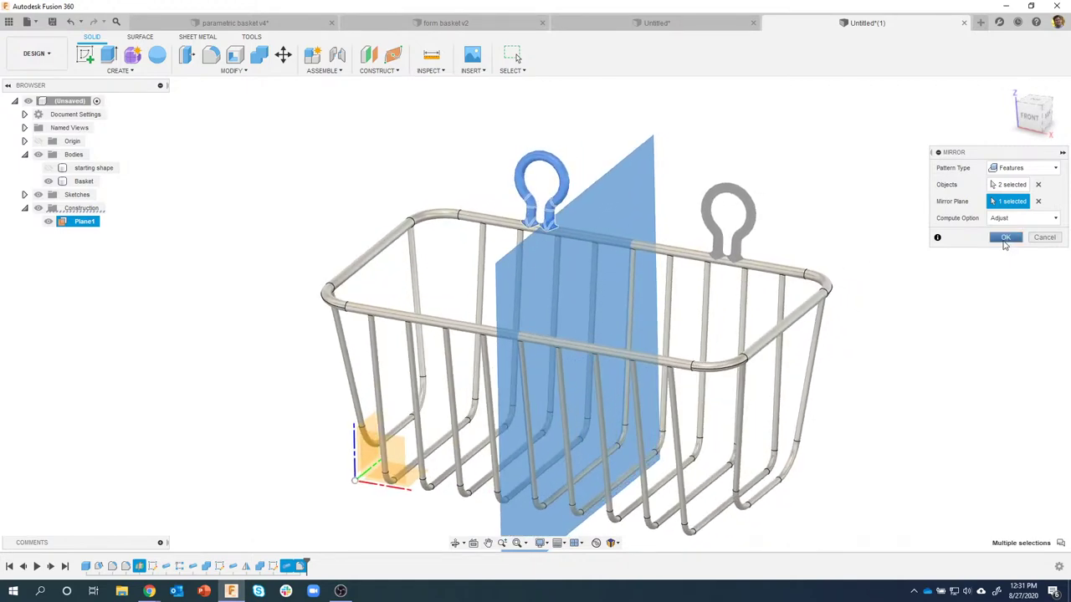
click(1005, 238)
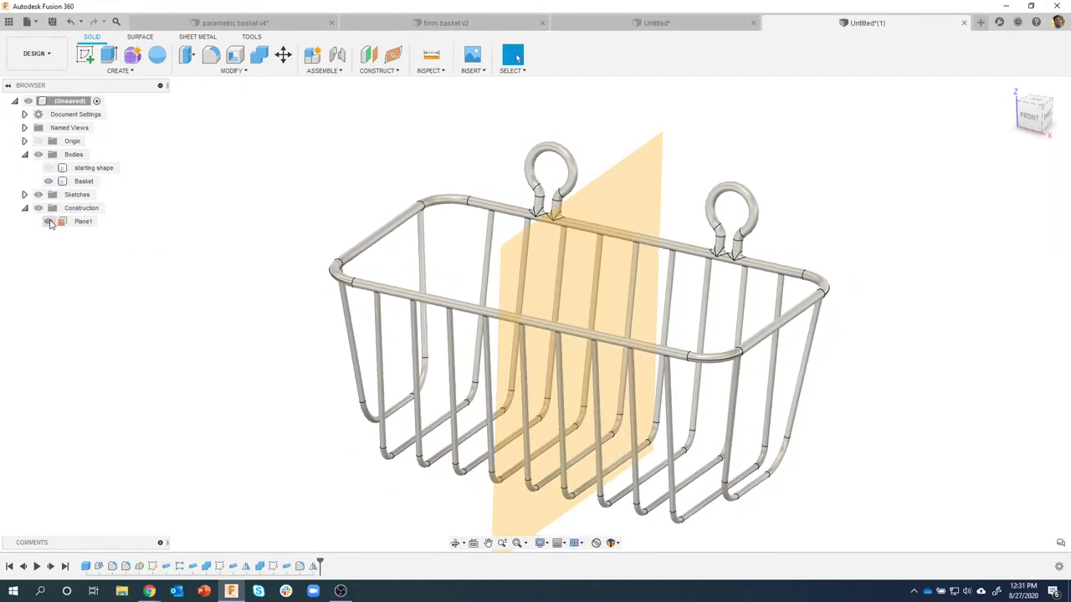
click(48, 222)
mouse_move(256, 256)
shift+middle_down()
mouse_move(232, 248)
mouse_move(248, 268)
shift+middle_up()
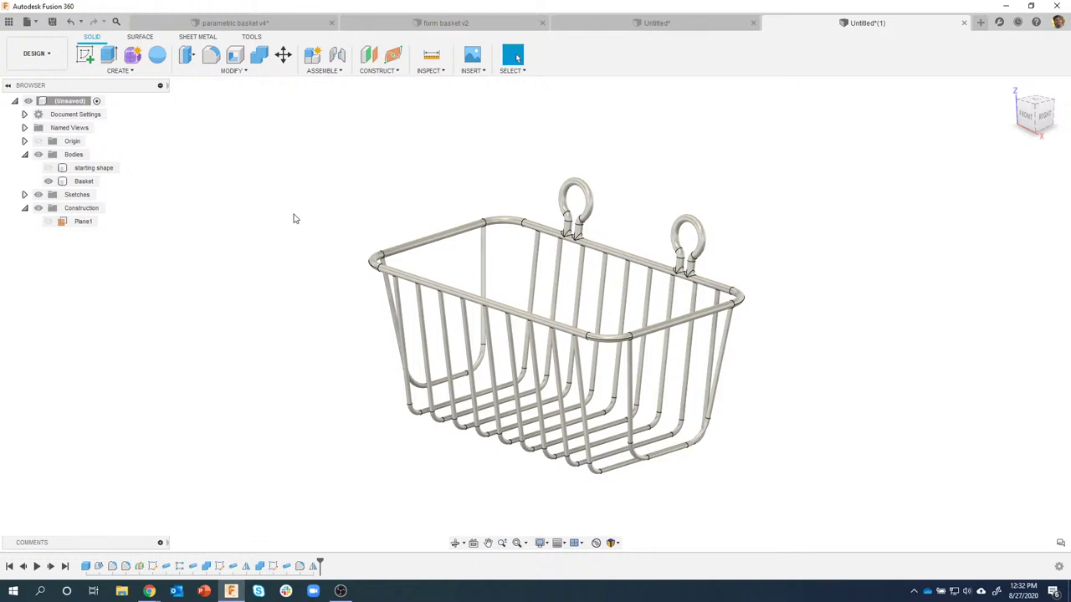
Edit the original box feature and set its width to 3 in
double_click(86, 567)
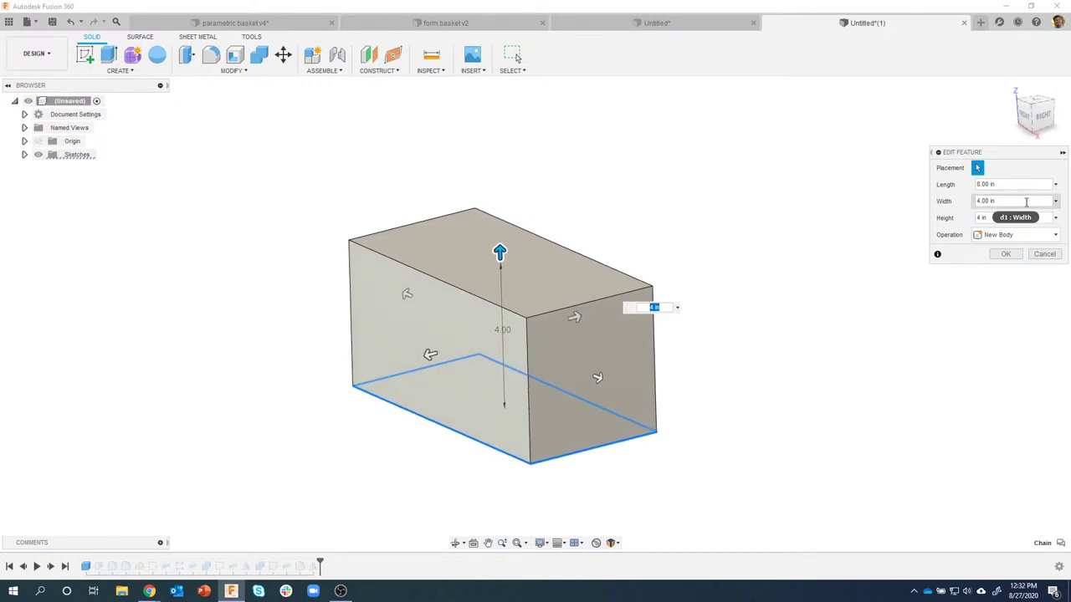
text(3)
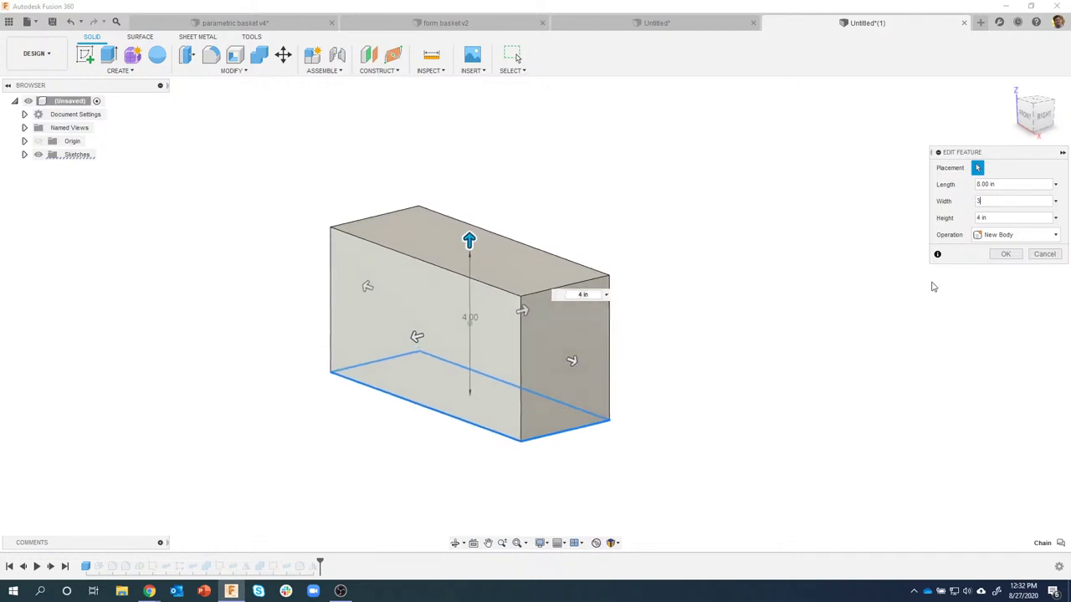
click(1004, 254)
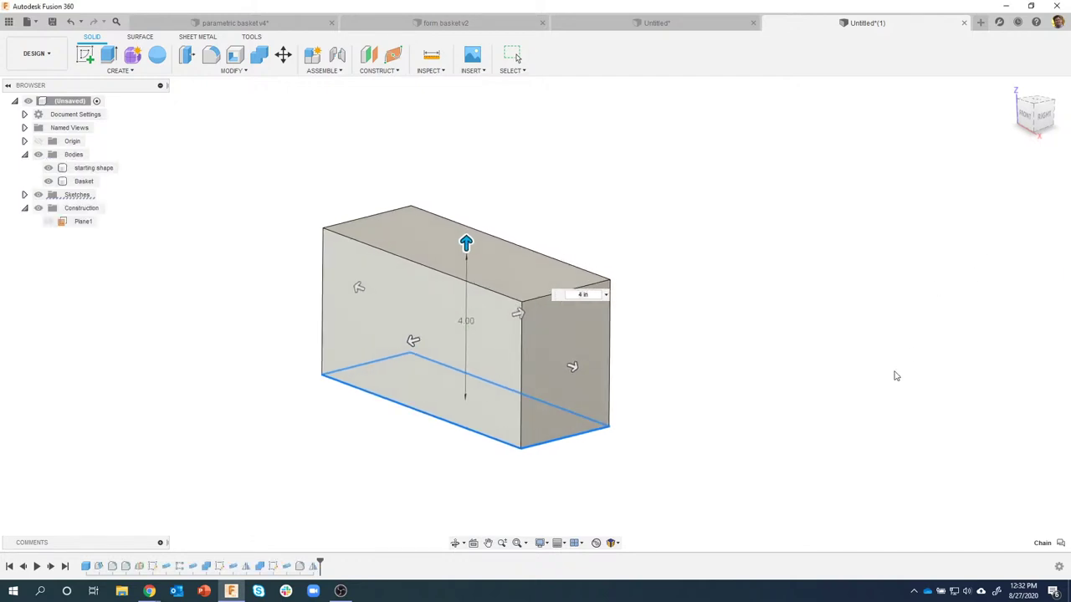
shift+middle_drag(879, 407, 622, 421)
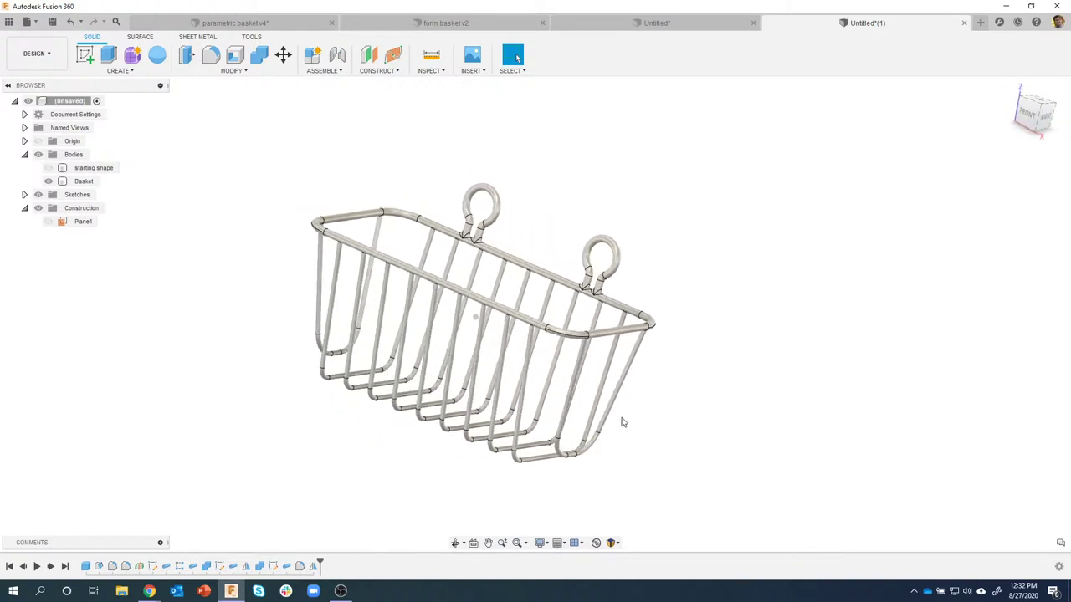
Edit the original box feature again and set its height to 8 in
double_click(86, 566)
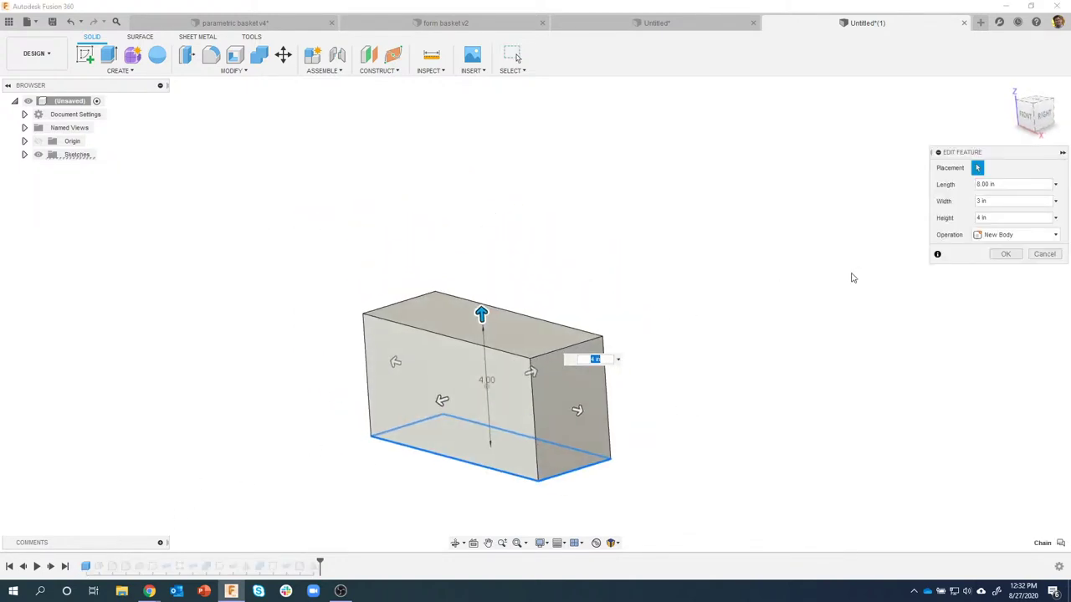
click(995, 218)
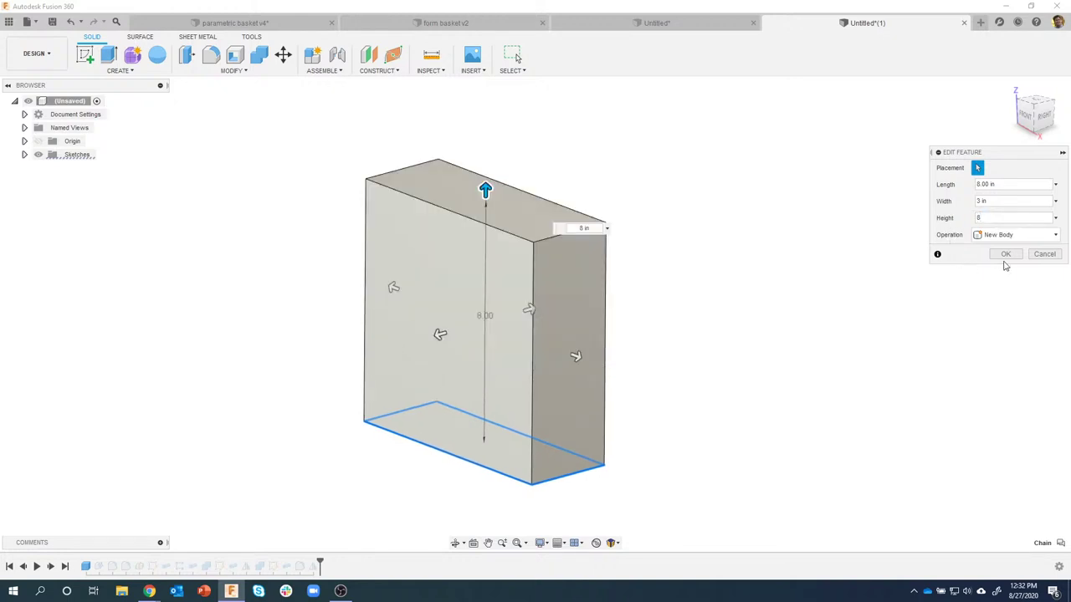
click(1007, 255)
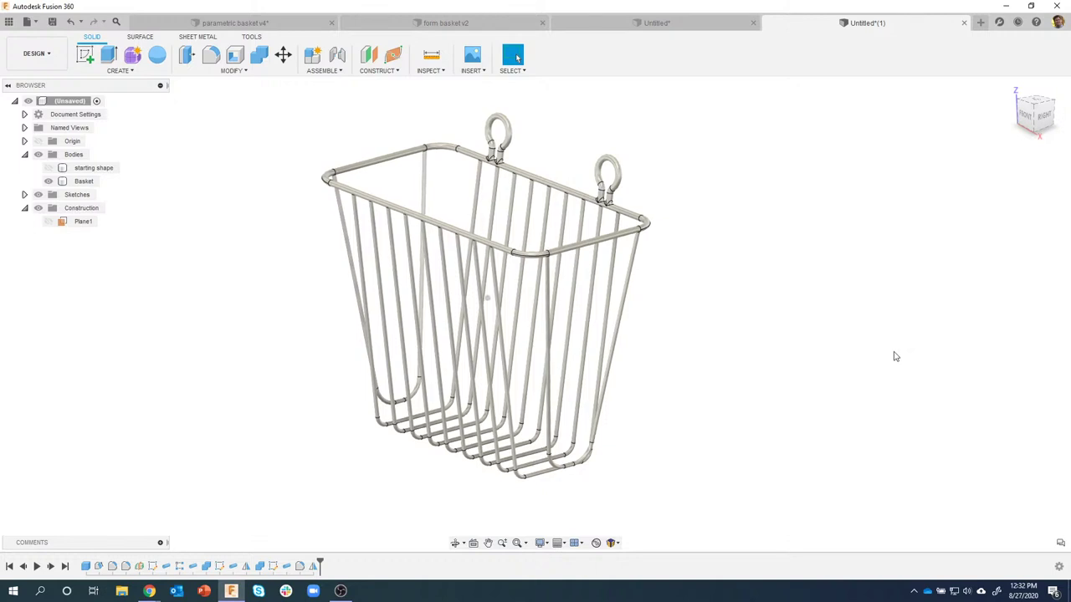
Edit the draft feature of the starting shape and set its angle to 1 degree
shift+middle_drag(807, 349, 107, 565)
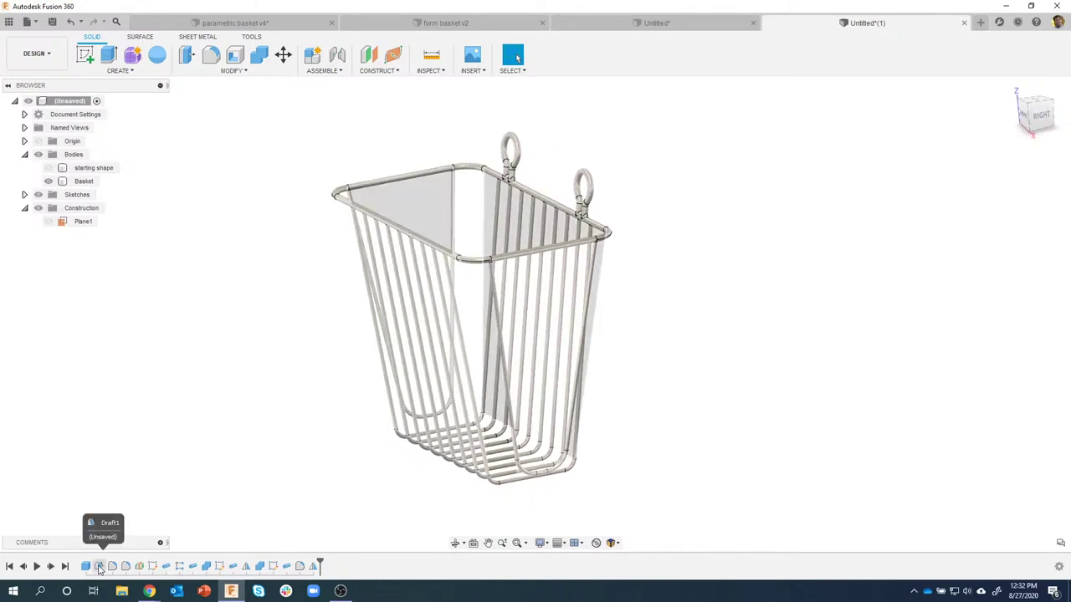
double_click(98, 568)
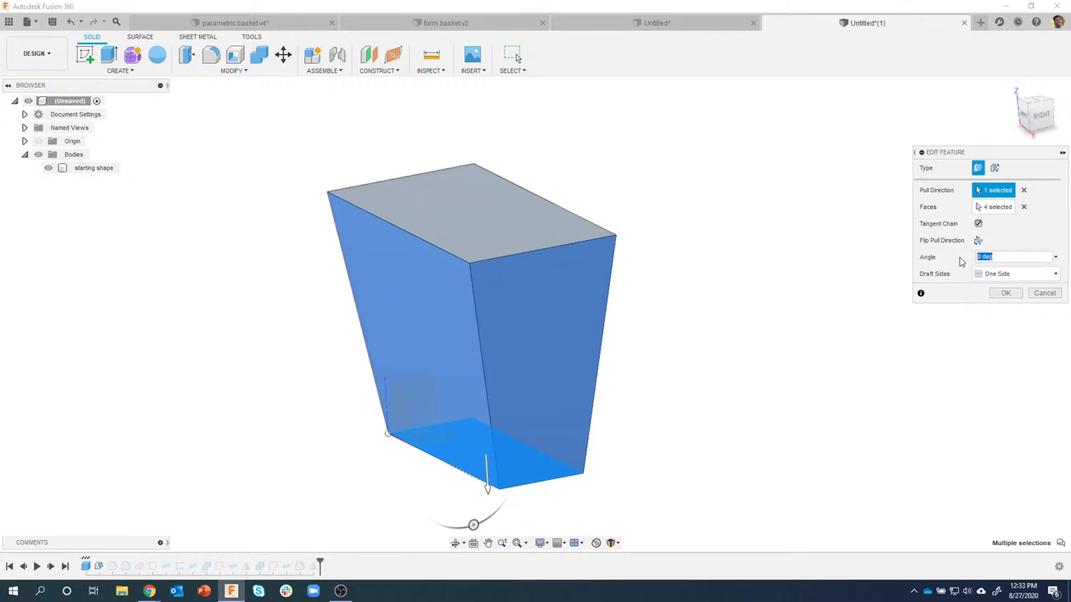
text(1)
click(1014, 295)
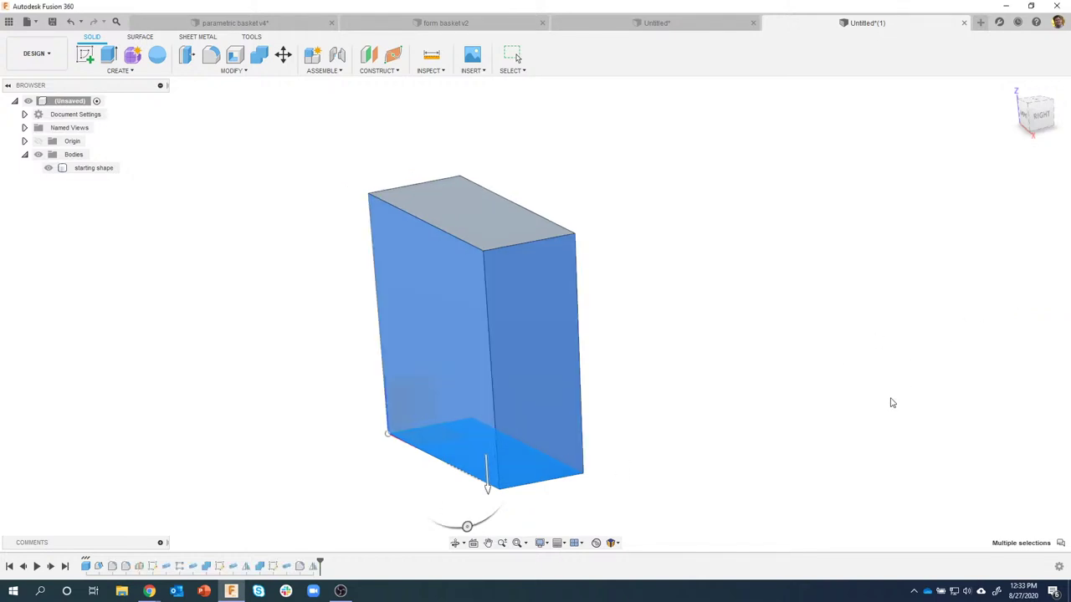
shift+middle_drag(843, 407, 728, 371)
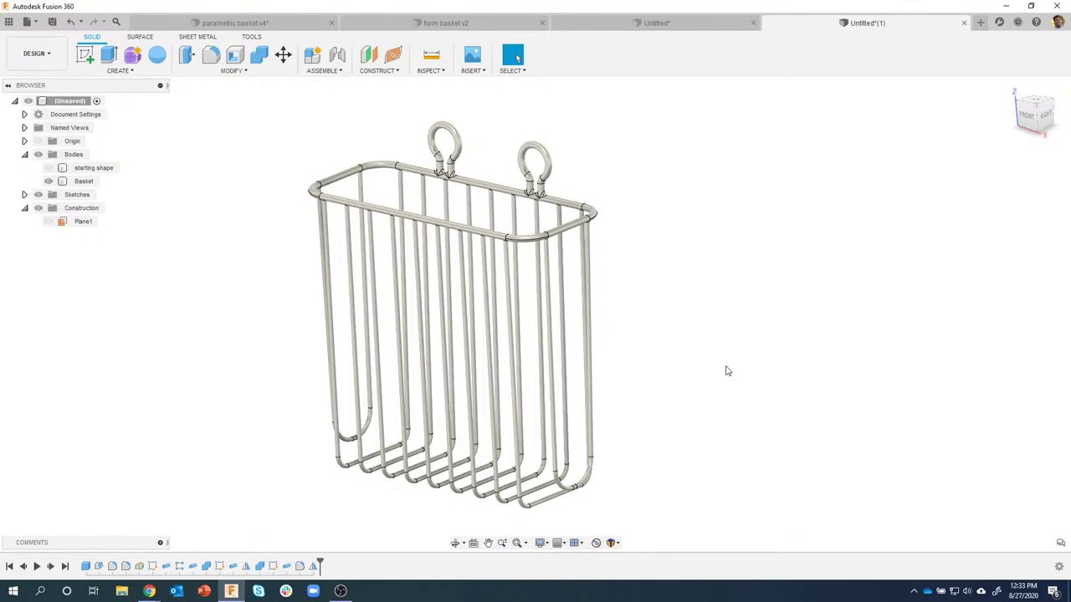
Edit the original box feature and set its height to 3 in
shift+middle_drag(691, 369, 661, 372)
scroll(661, 372, down, 1)
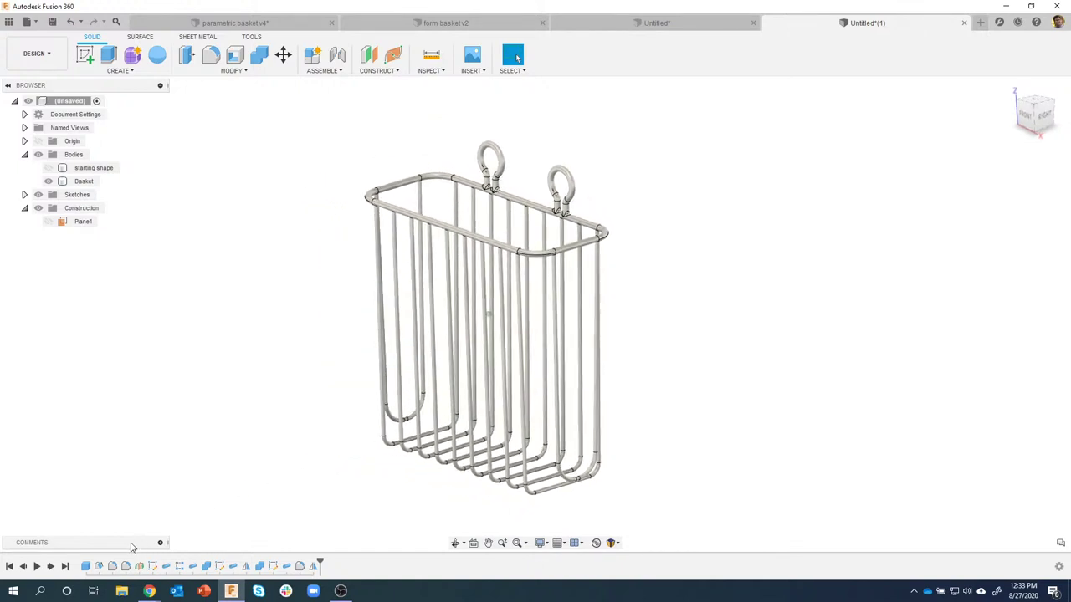
double_click(86, 569)
double_click(86, 569)
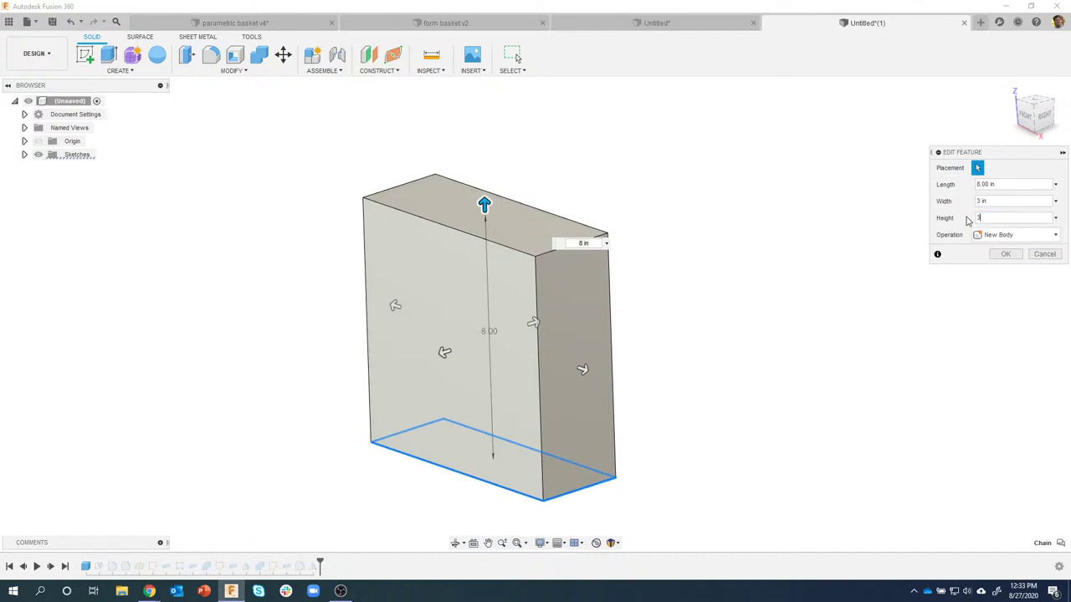
click(1007, 256)
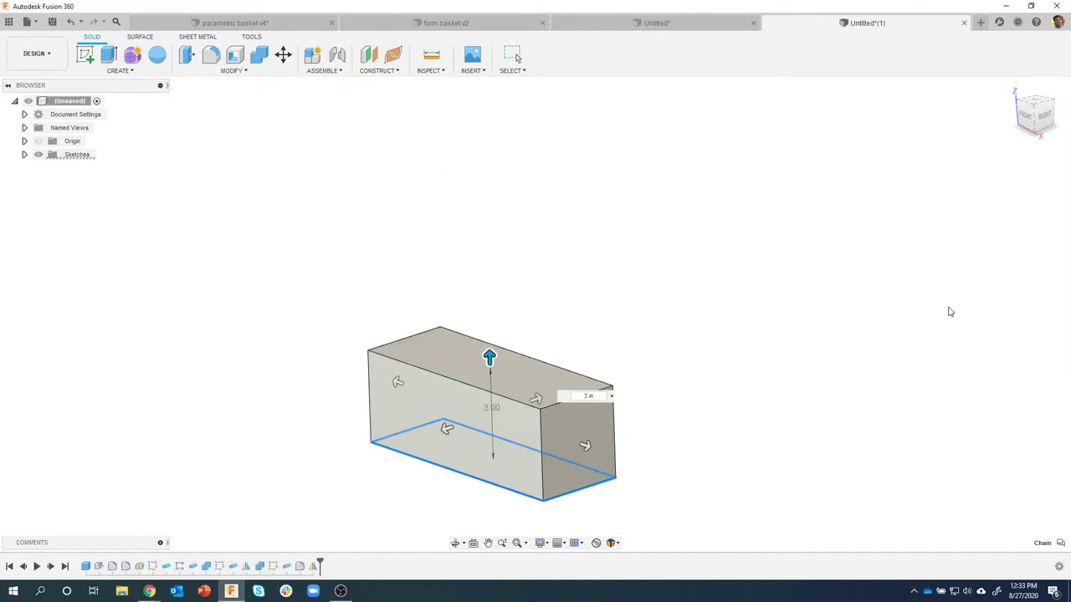
shift+middle_drag(820, 332, 636, 284)
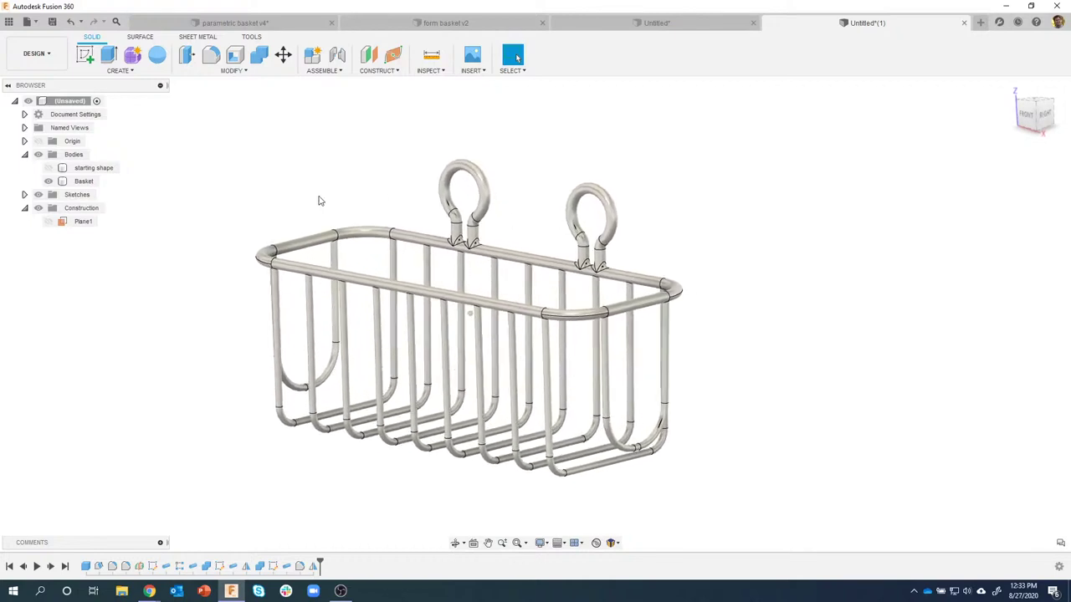
Switch to the Render workspace and apply the Brass - Old appearance to the basket body
click(50, 55)
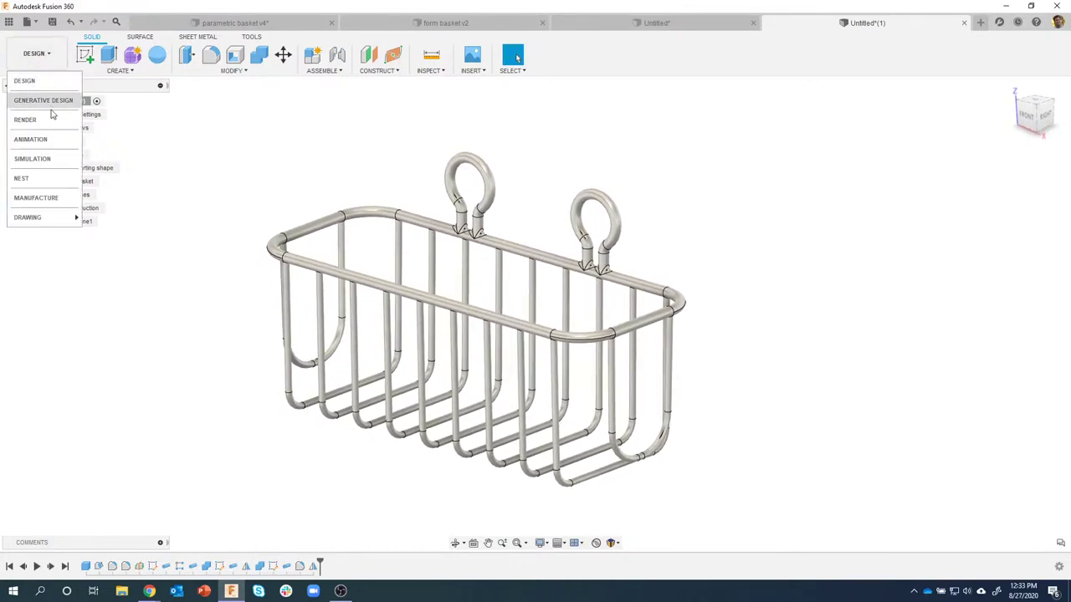
click(26, 120)
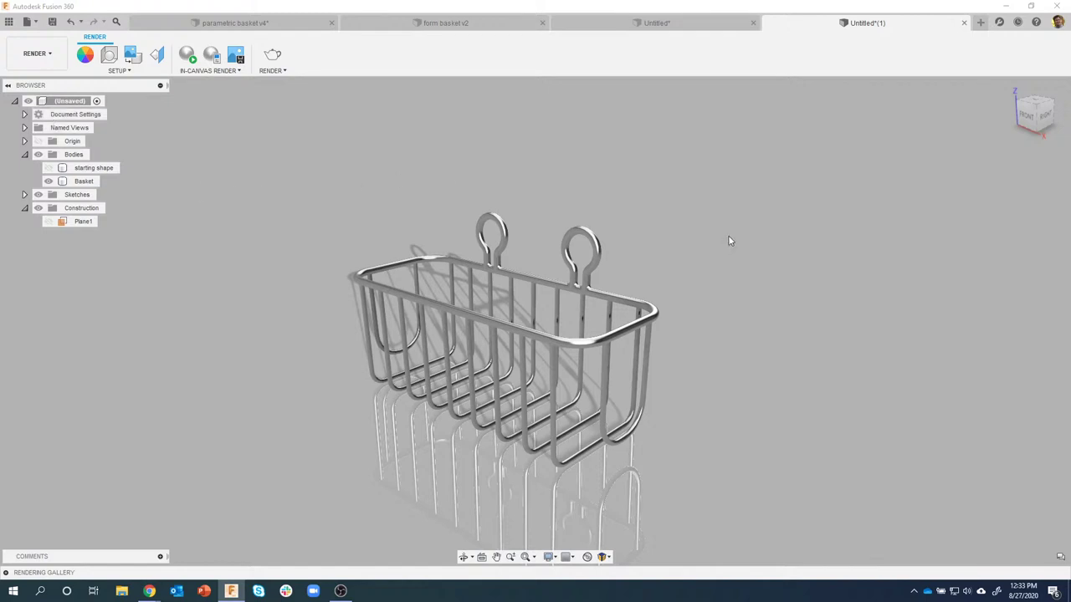
key(a)
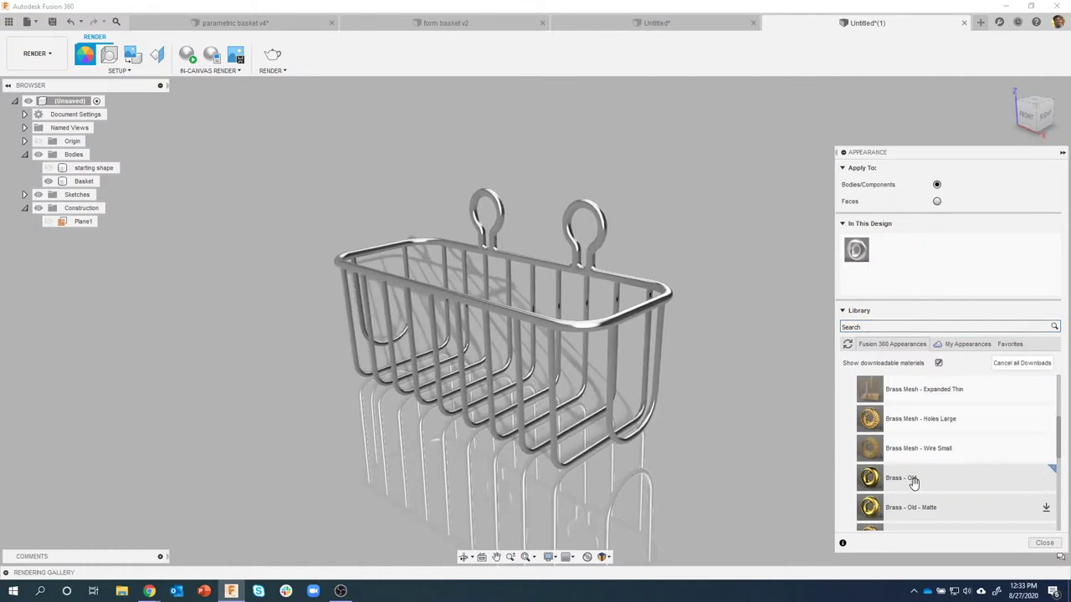
drag(912, 482, 598, 328)
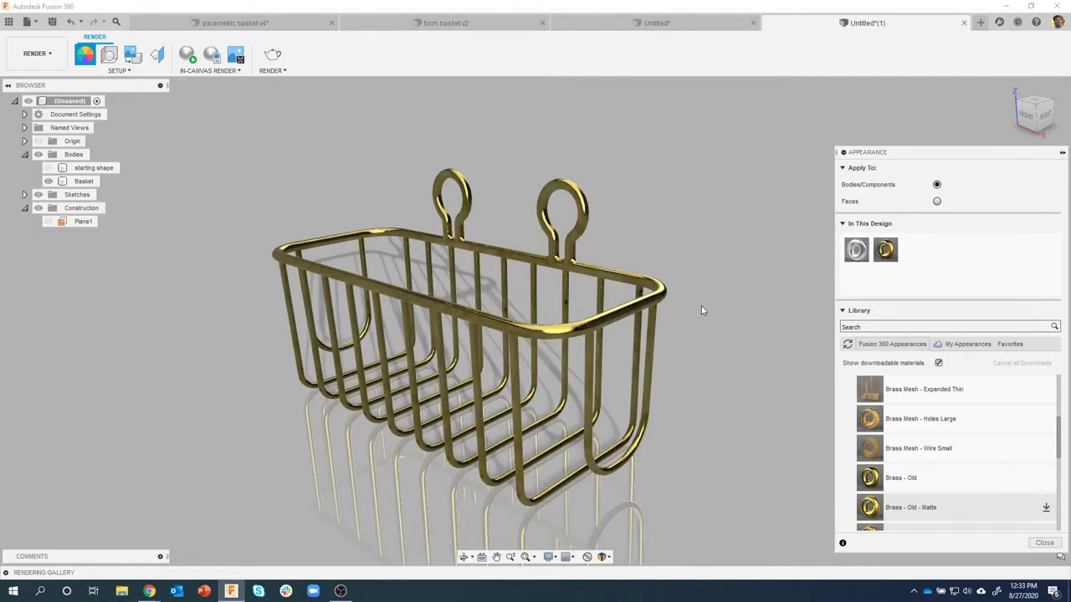
scroll(481, 344, up, 4)
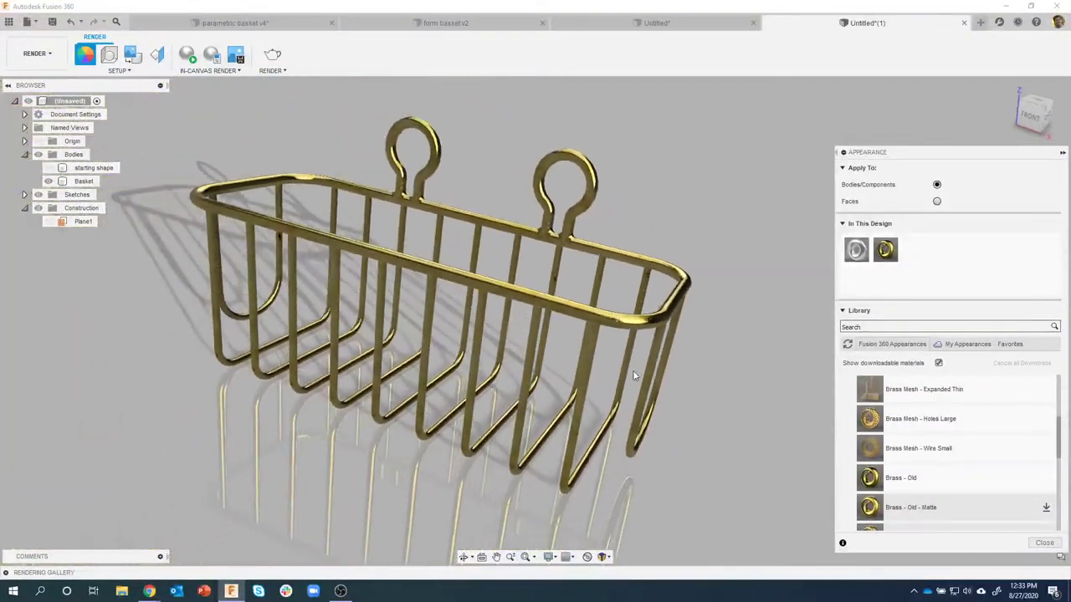
click(1044, 543)
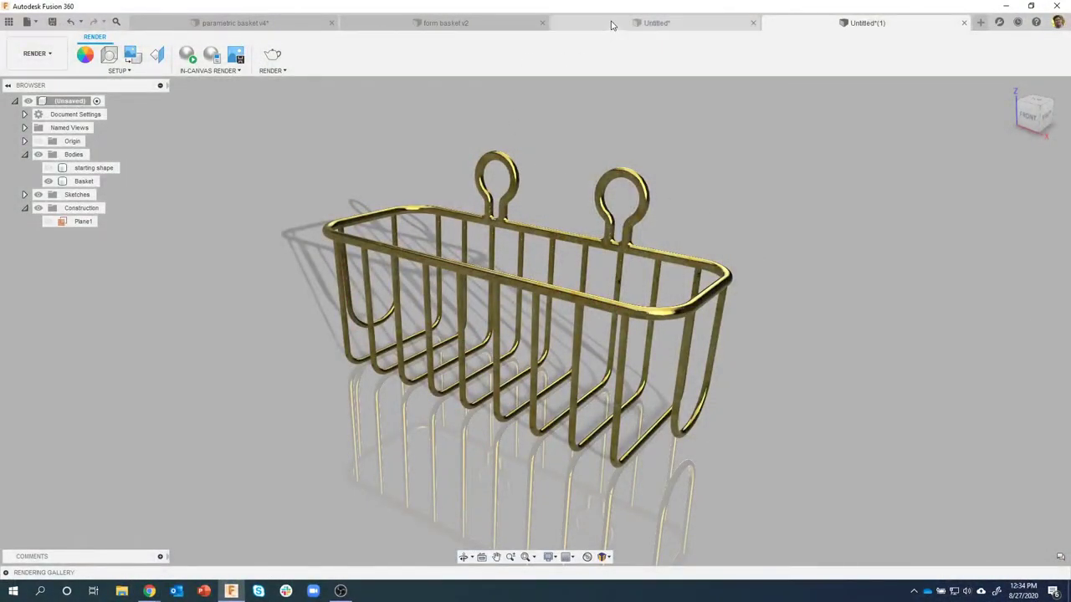
Return to the Design workspace and examine the basket's wires, rim joints and hanging loops up close
click(36, 54)
click(37, 81)
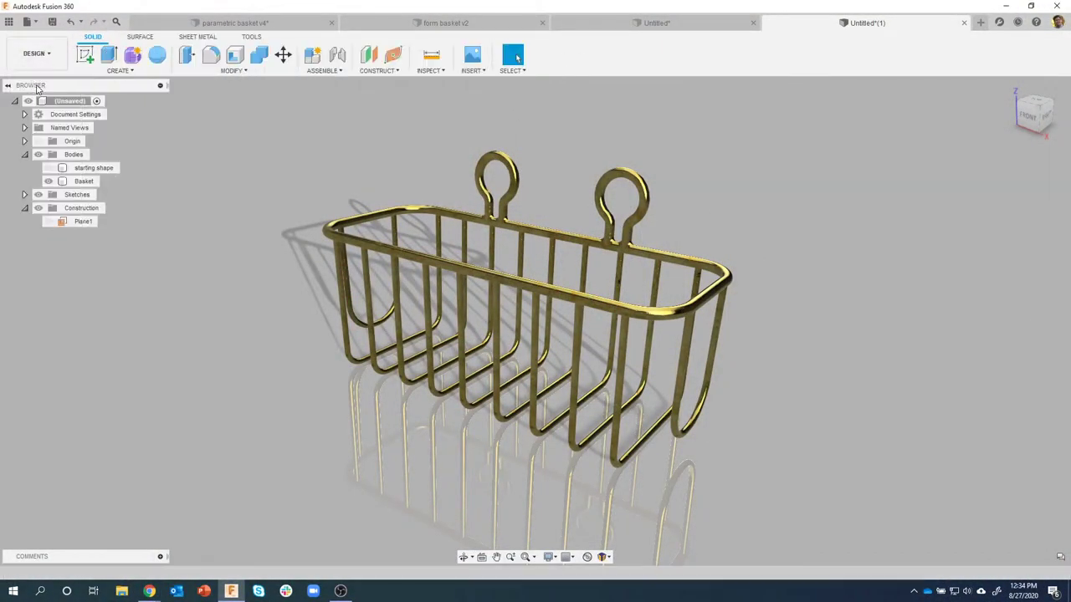
scroll(641, 239, up, 10)
shift+middle_drag(728, 184, 622, 117)
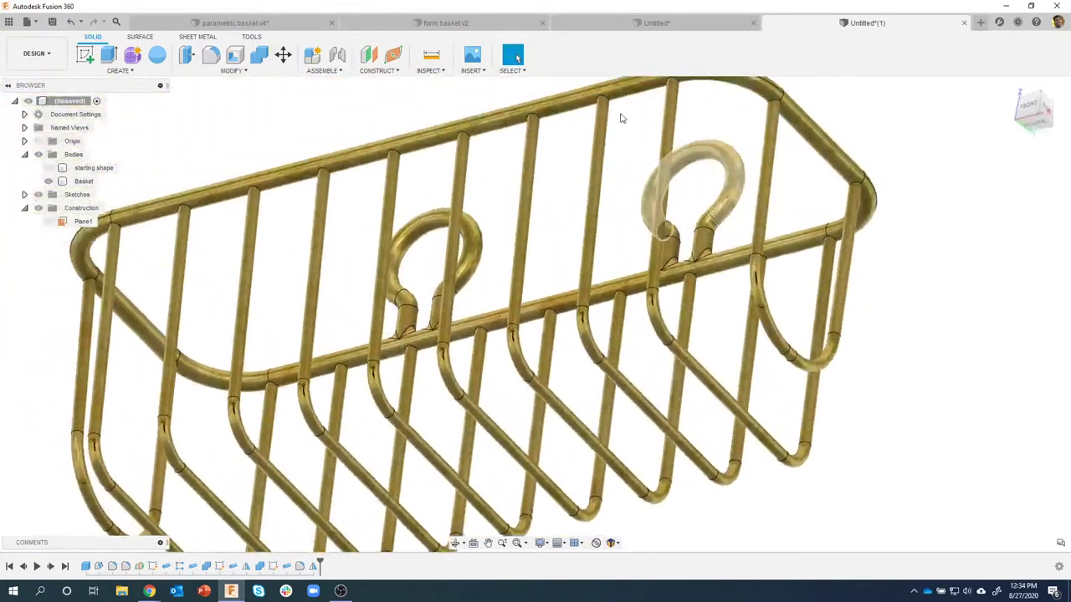
scroll(661, 117, up, 5)
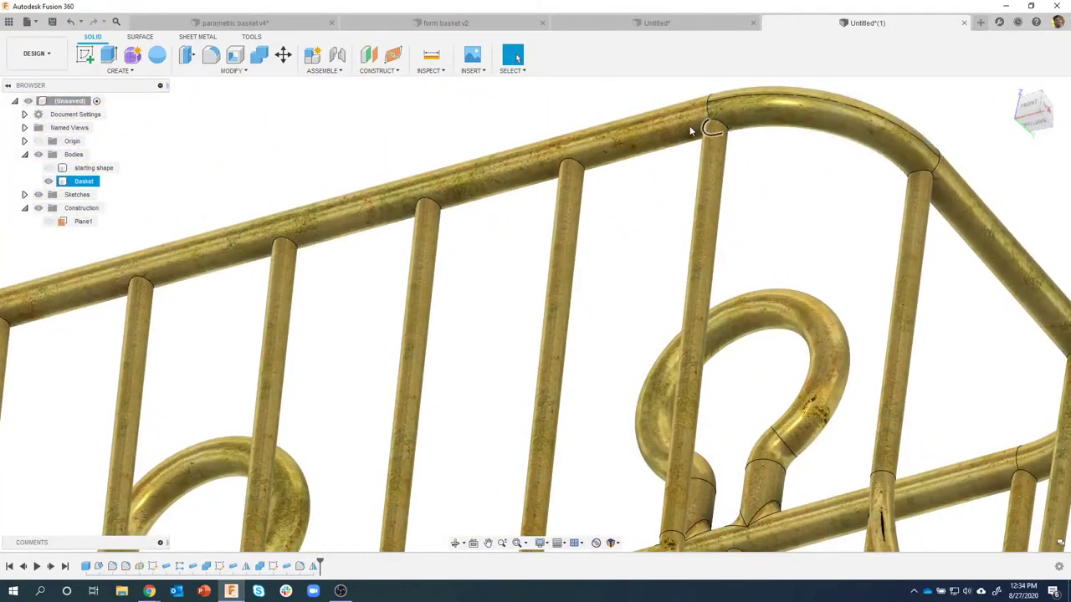
click(645, 215)
scroll(648, 217, down, 5)
scroll(648, 216, down, 4)
shift+middle_drag(648, 217, 797, 190)
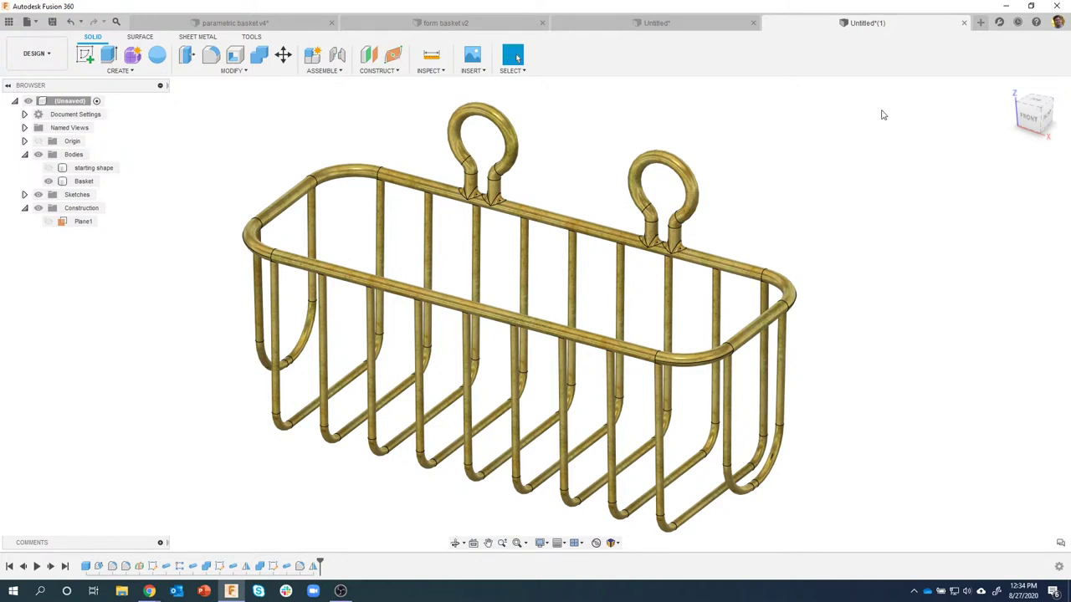
Create a new design and start a form in it
click(982, 23)
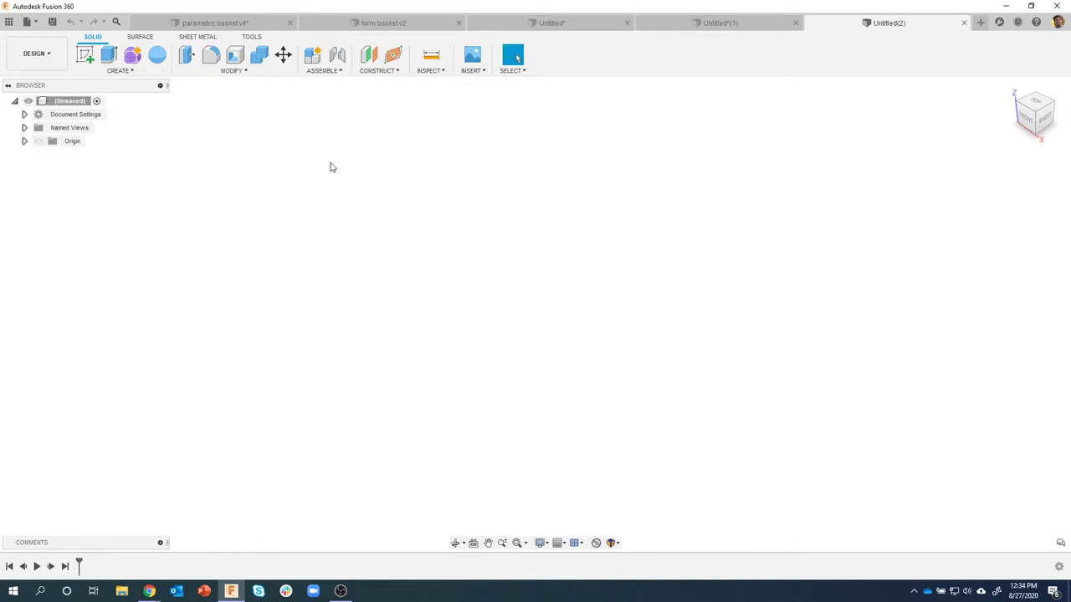
click(134, 57)
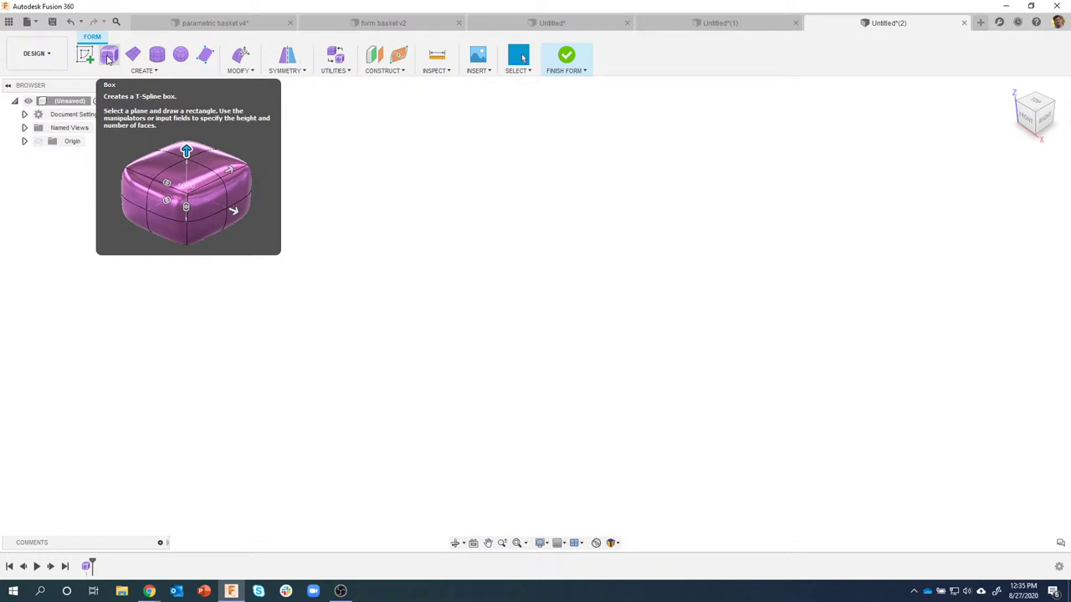
Try to create a T-spline box from an 8 by 5 in rectangle centred on the origin in the horizontal plane, and undo it
click(109, 57)
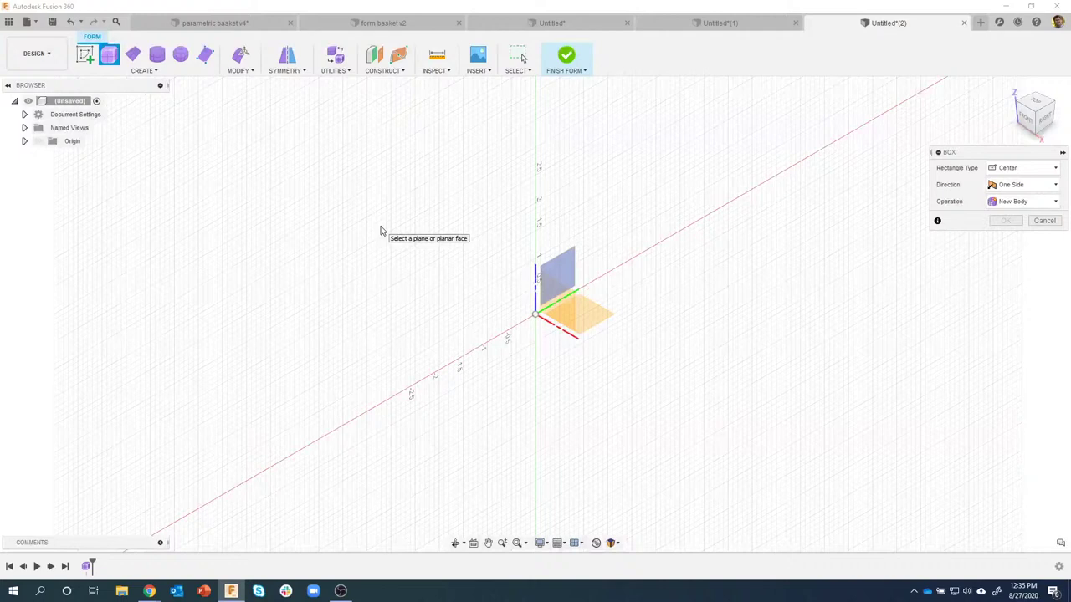
click(576, 308)
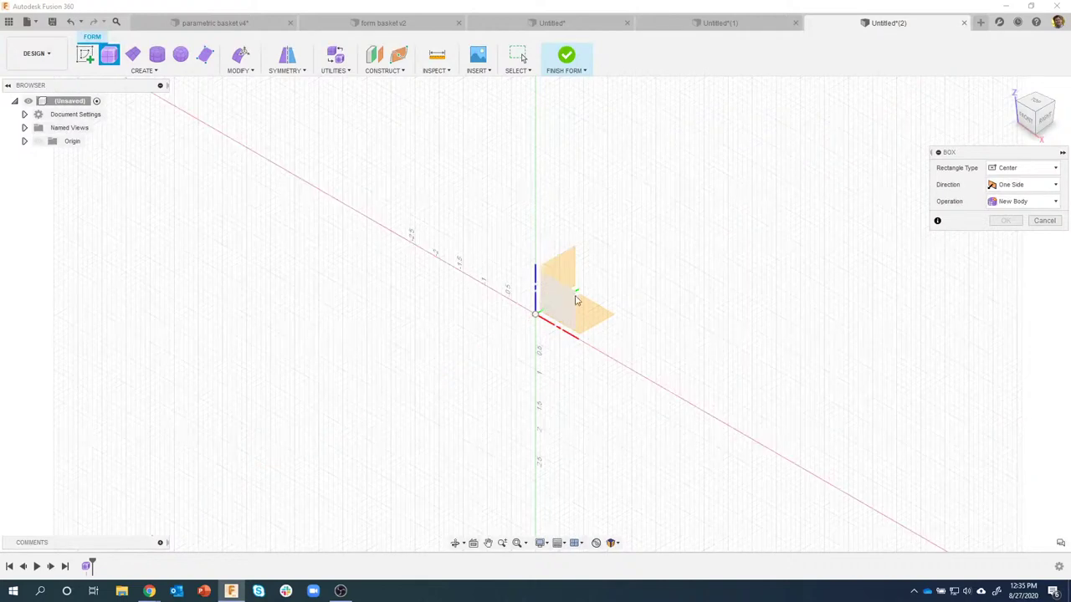
click(535, 314)
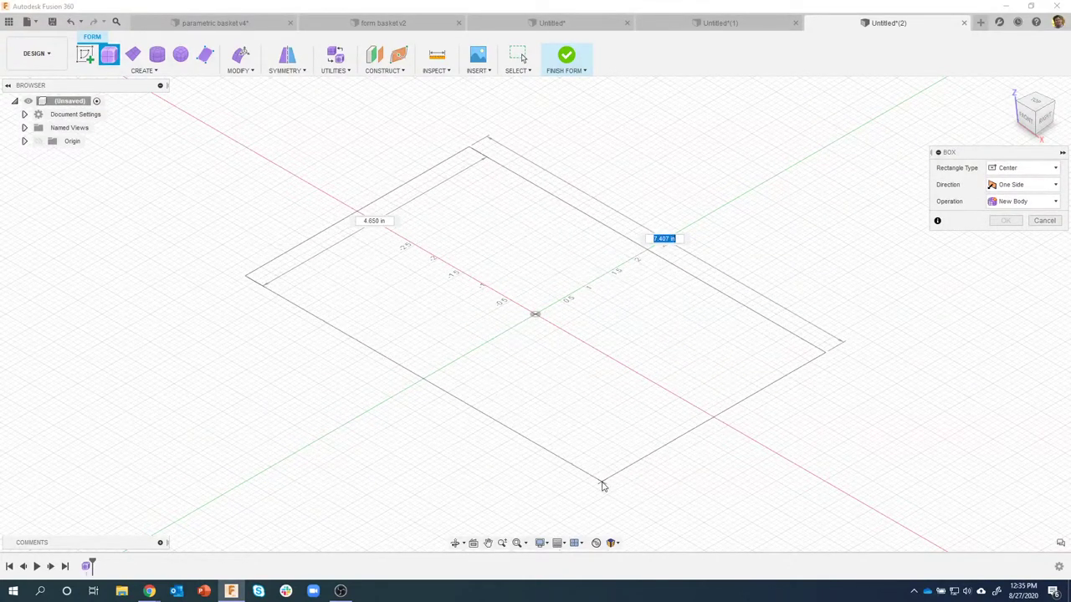
key(Tab)
key(Tab)
text(8)
key(Tab)
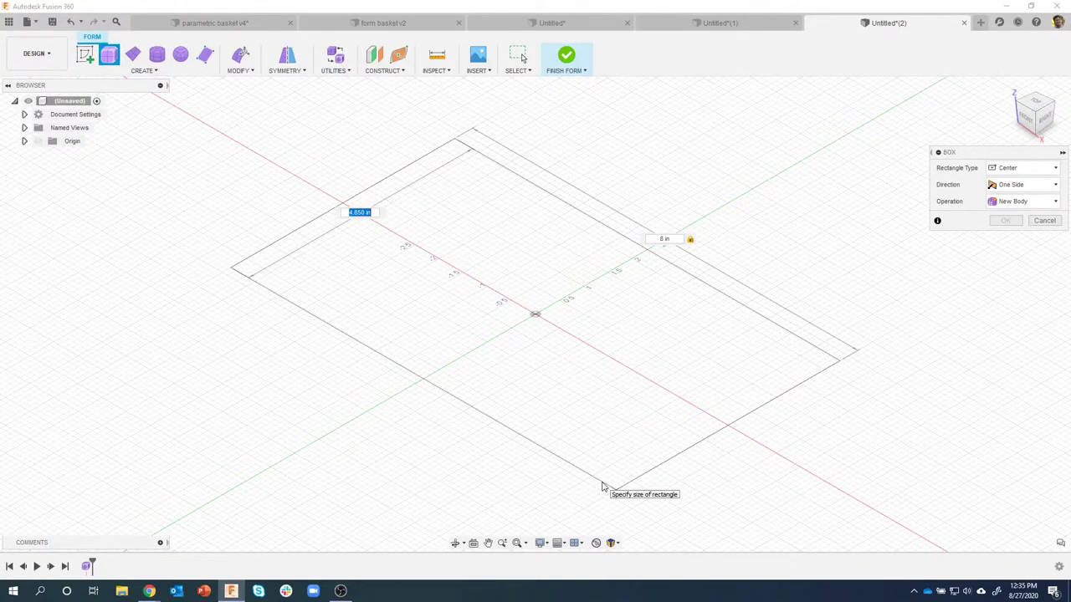
text(5)
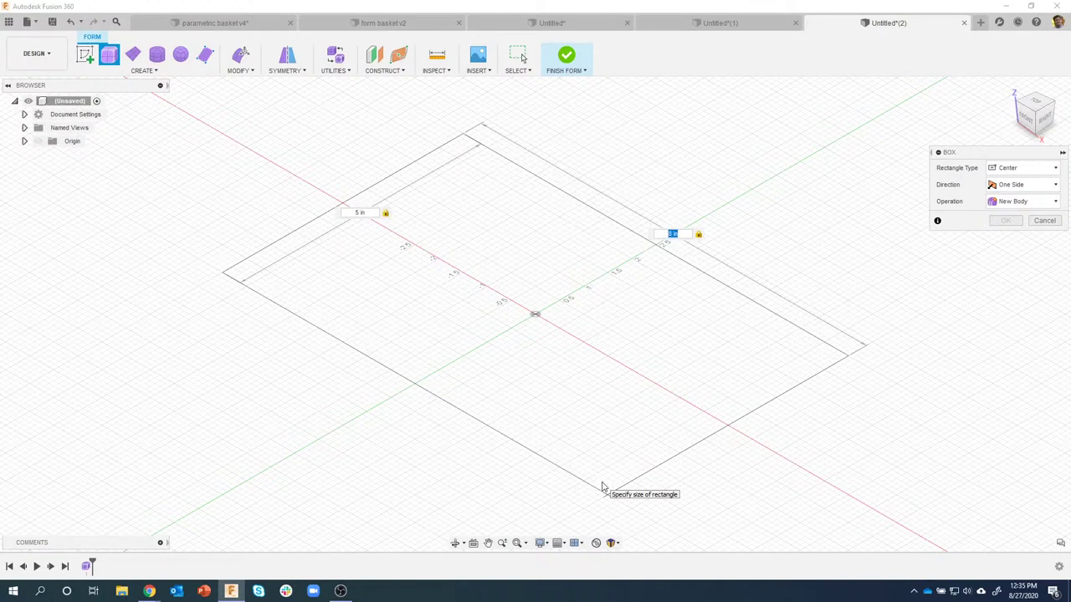
key(Return)
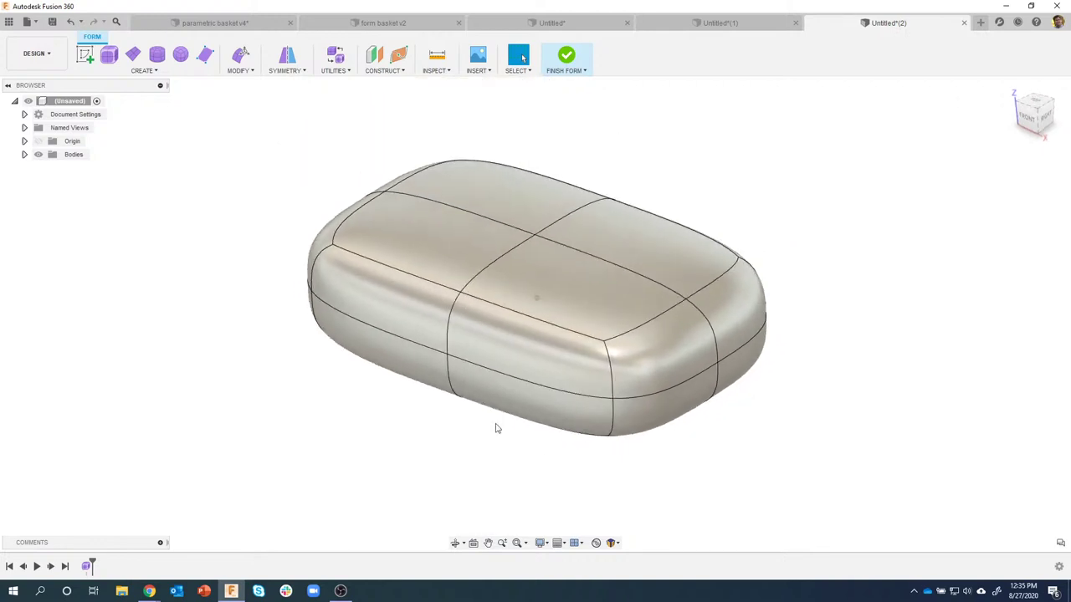
key(ctrl+z)
Place a T-spline box on the horizontal plane, centred on the origin, with a base about 8.8 by 4.8 in
click(109, 55)
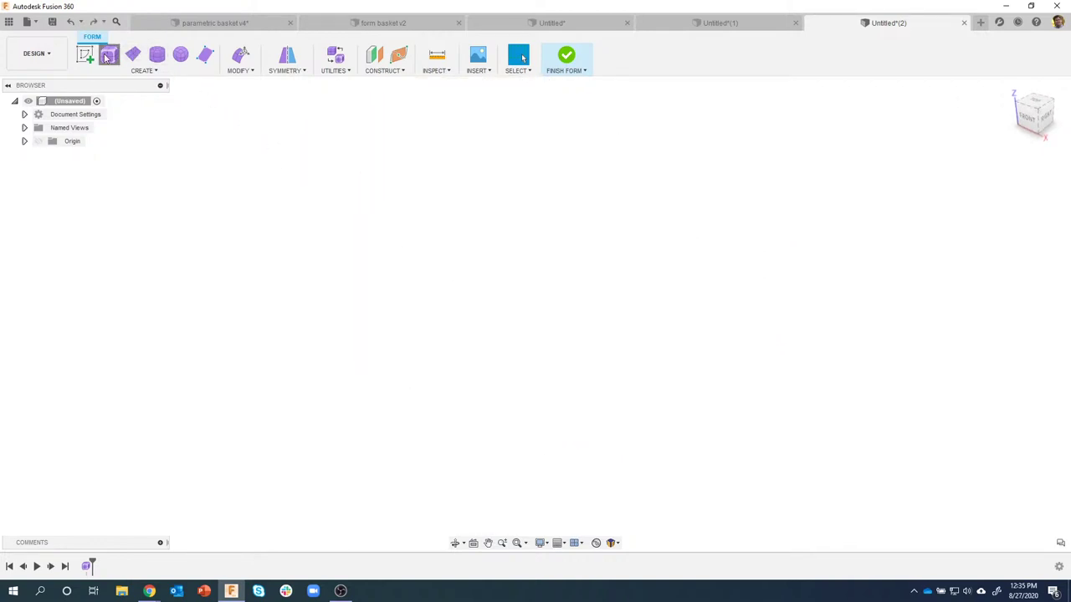
click(555, 373)
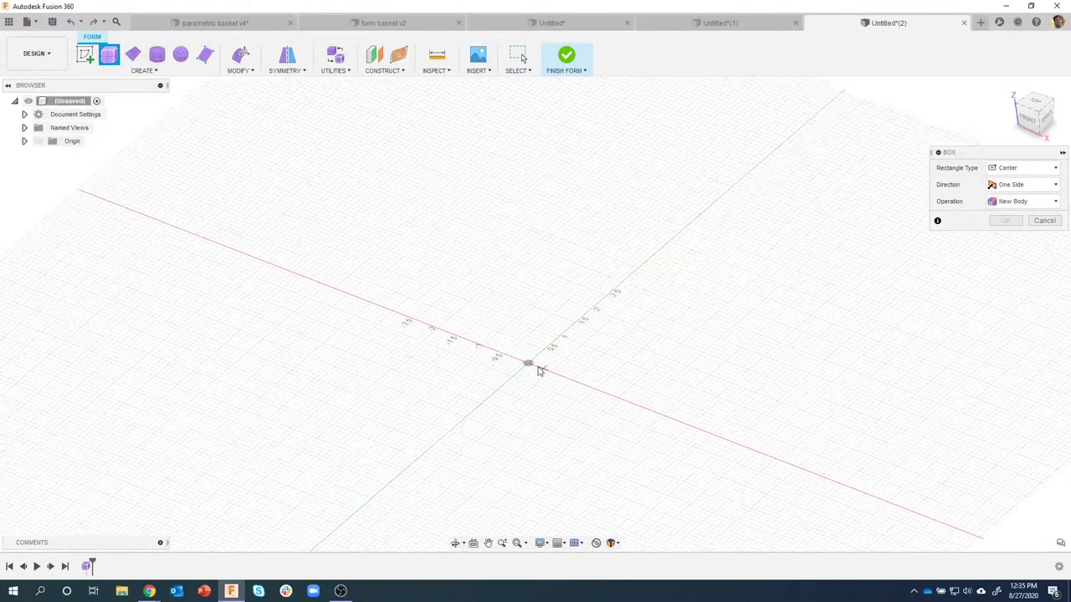
click(529, 363)
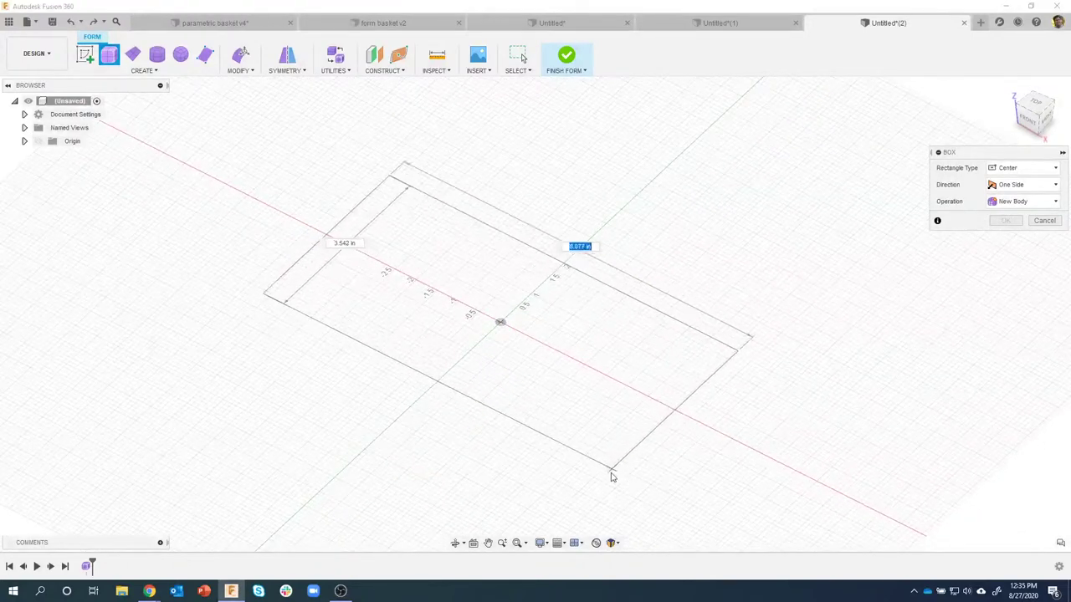
click(612, 475)
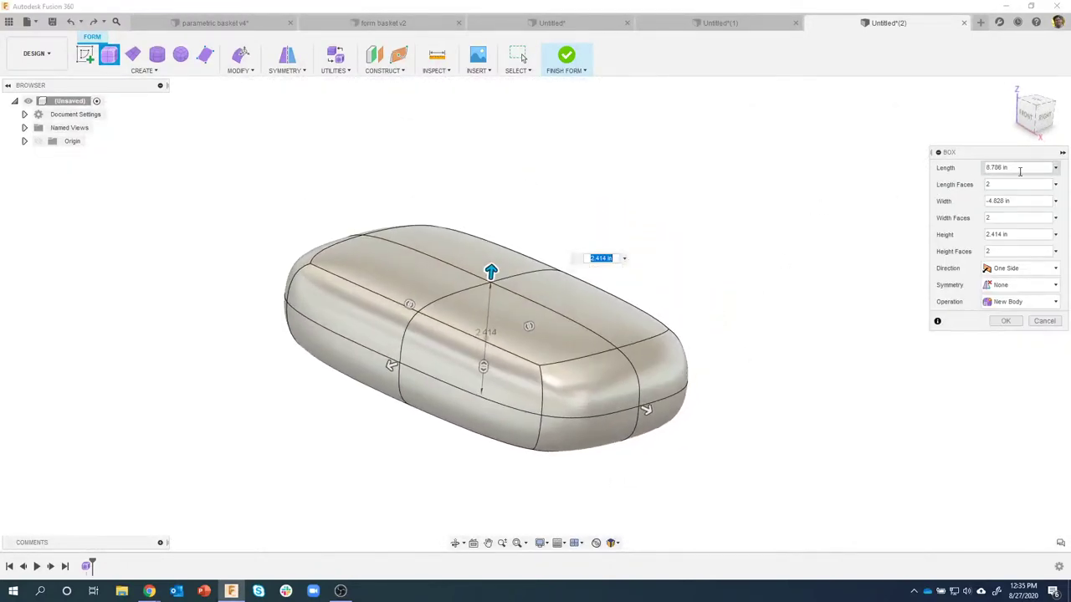
Set the T-spline box's length to 8 in, width to 5 in and height to 5 in
click(986, 169)
text(8)
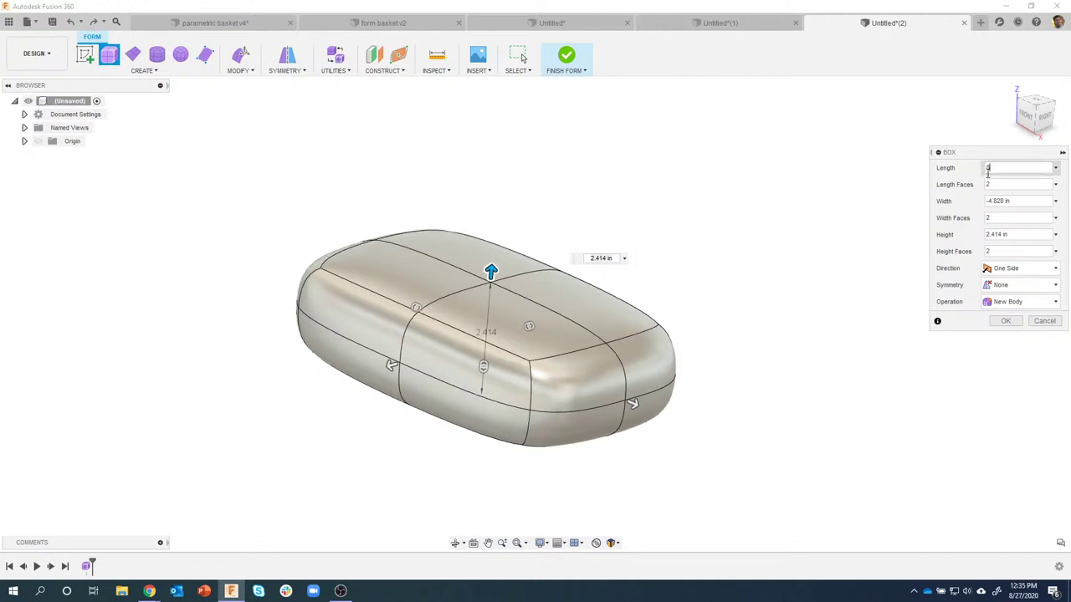
click(1008, 201)
text(5)
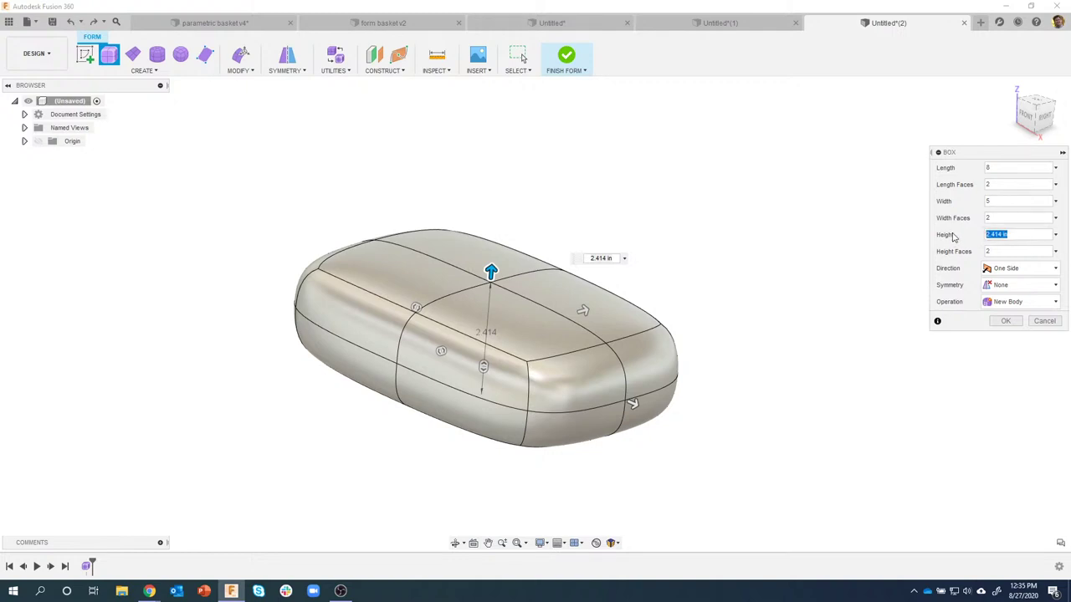
text(5)
shift+middle_drag(609, 222, 533, 179)
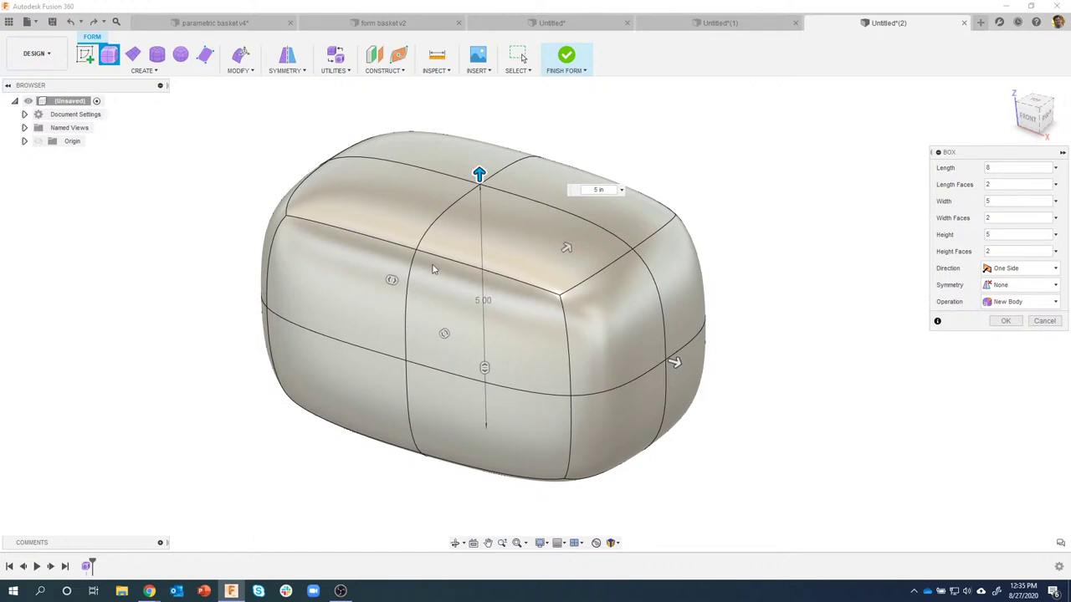
shift+middle_drag(461, 203, 432, 298)
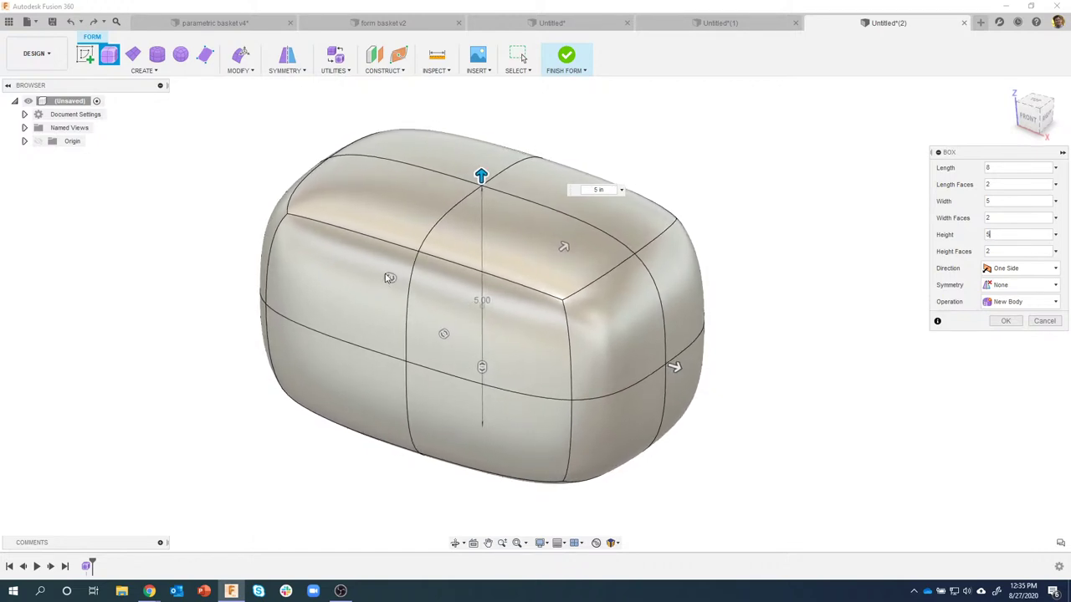
key(Tab)
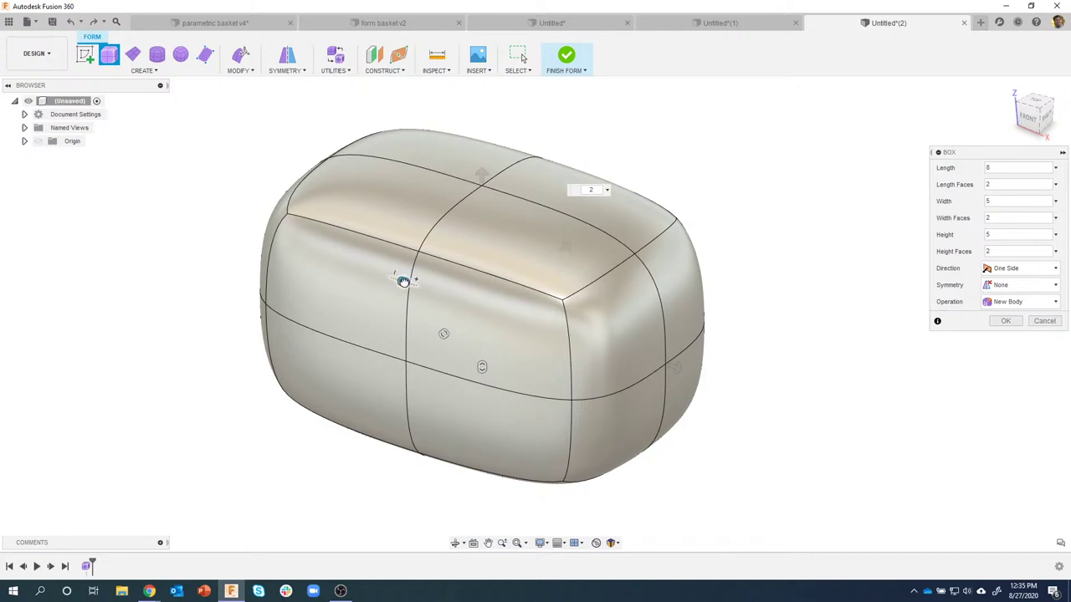
Set the T-spline box's subdivisions to 7 length faces, 3 width faces and 6 height faces
drag(403, 281, 436, 291)
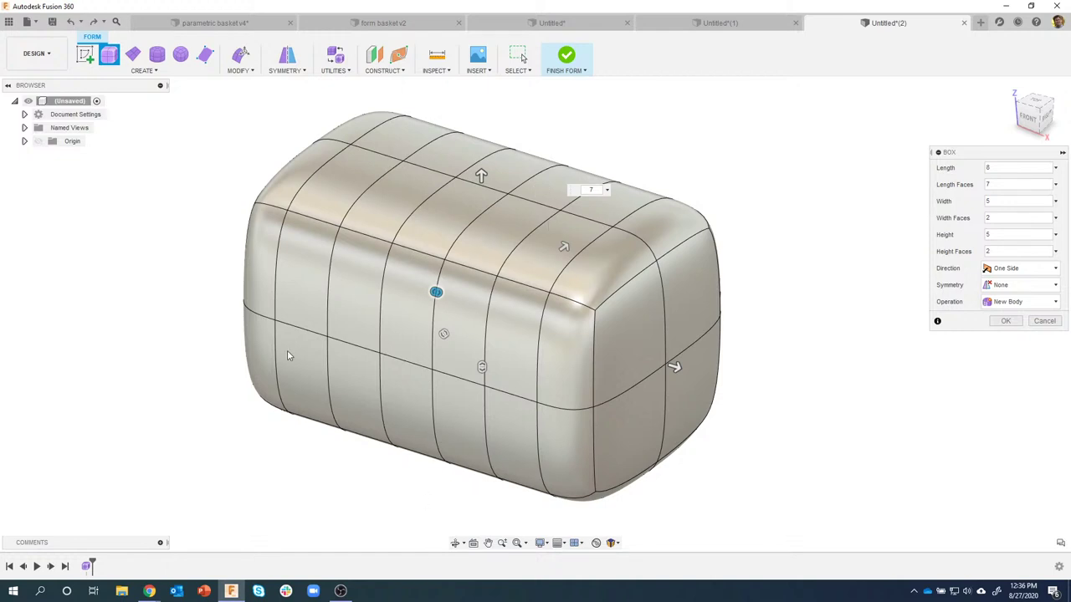
shift+middle_drag(381, 356, 400, 322)
drag(381, 314, 357, 314)
shift+middle_drag(357, 314, 694, 338)
shift+middle_drag(532, 219, 498, 178)
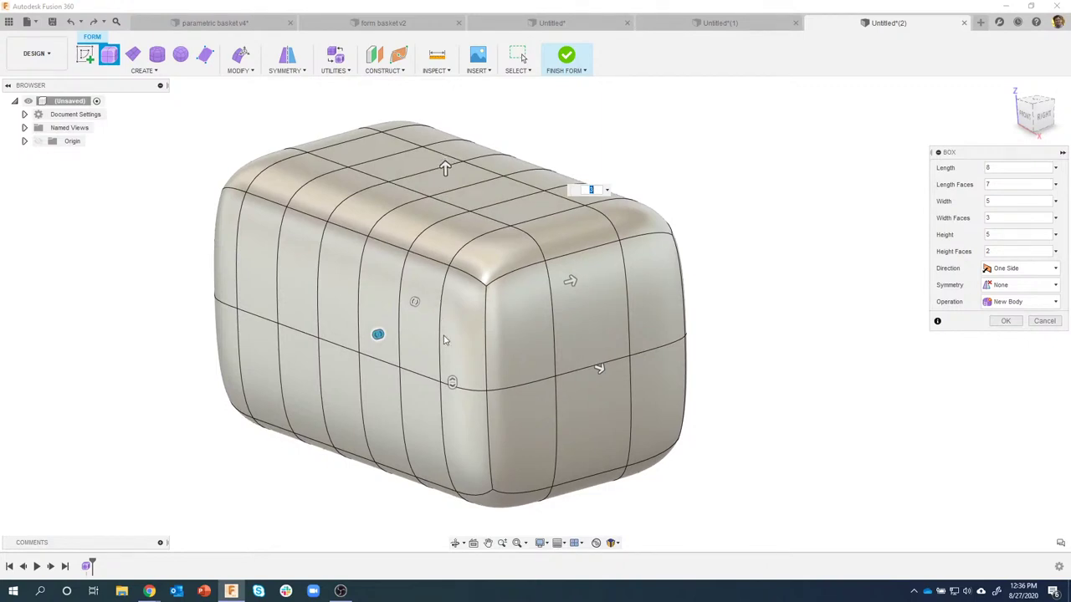
drag(452, 381, 451, 336)
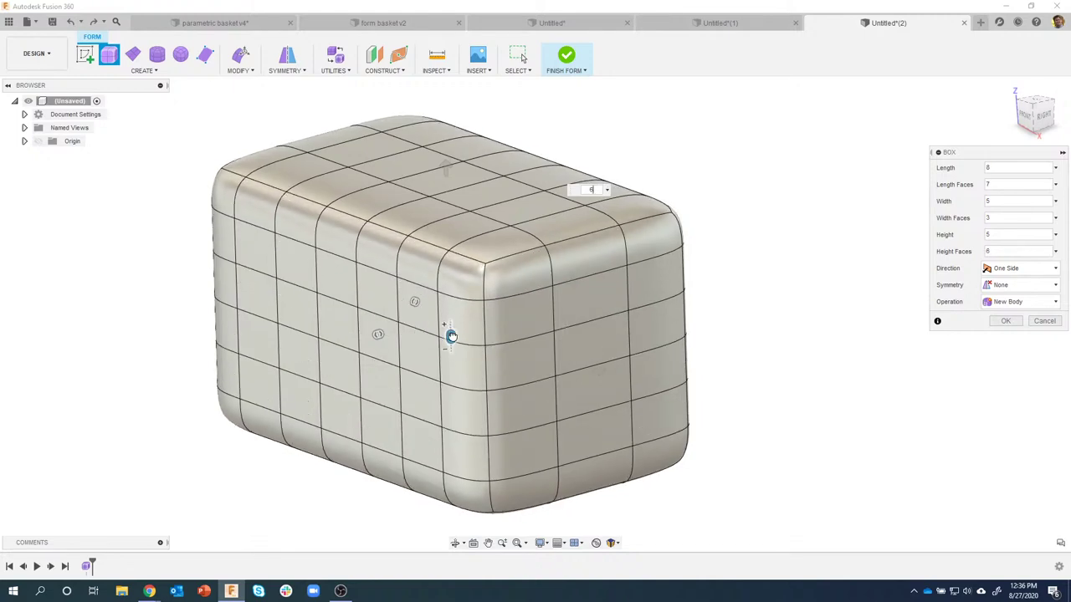
shift+middle_drag(486, 356, 523, 215)
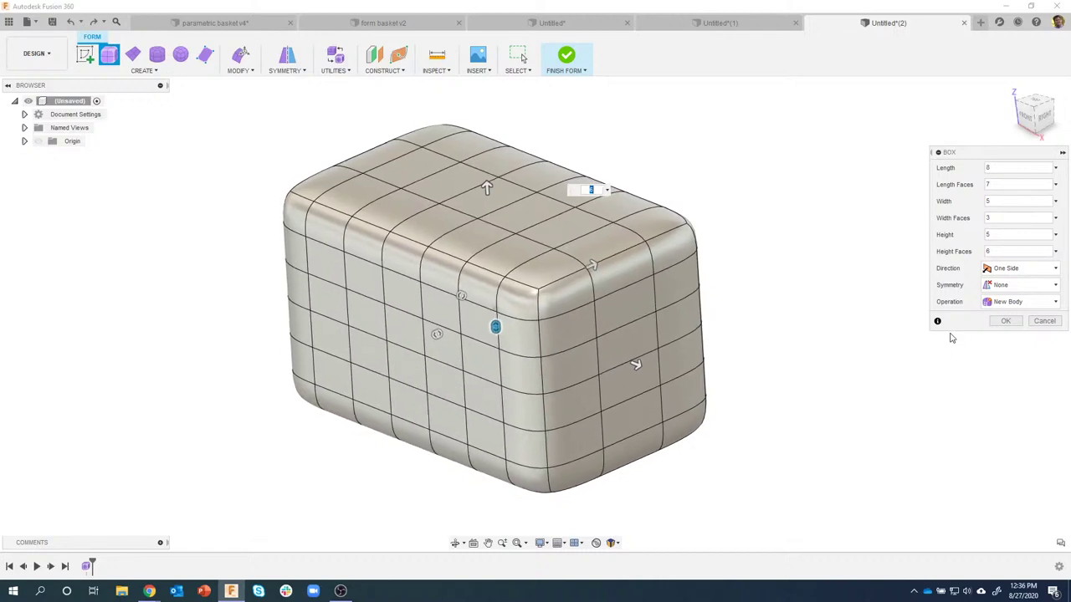
Apply mirror symmetry to the box with length and width symmetry enabled, and create the body
click(1012, 285)
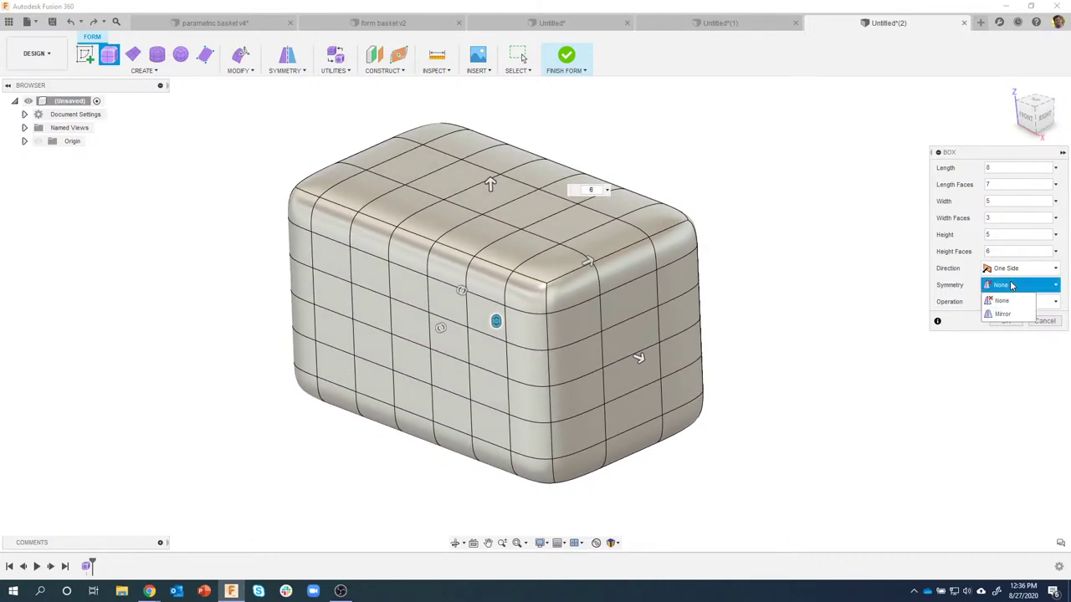
click(1004, 314)
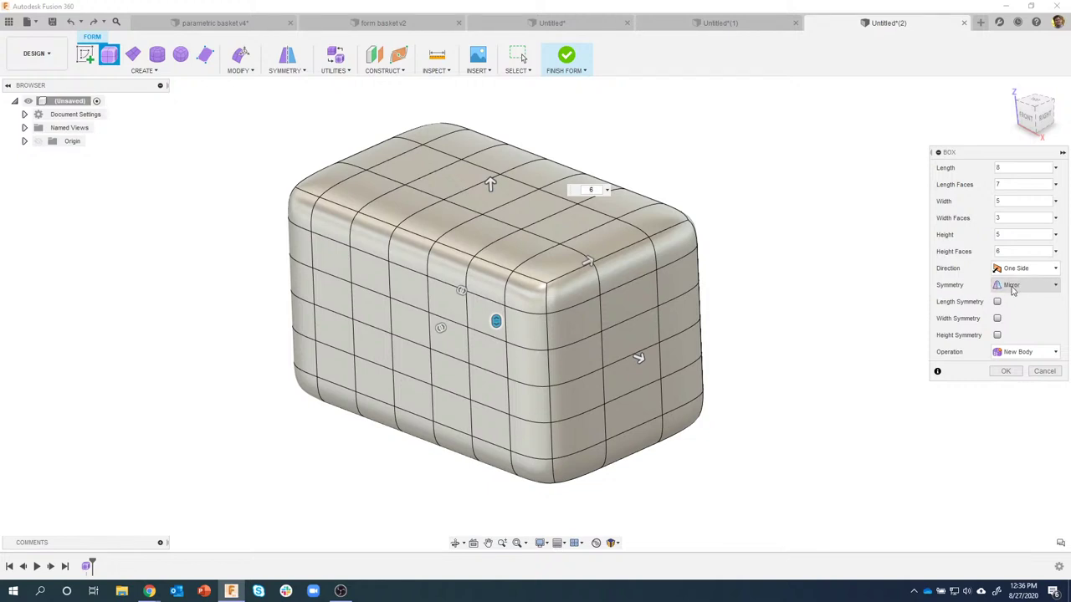
click(996, 302)
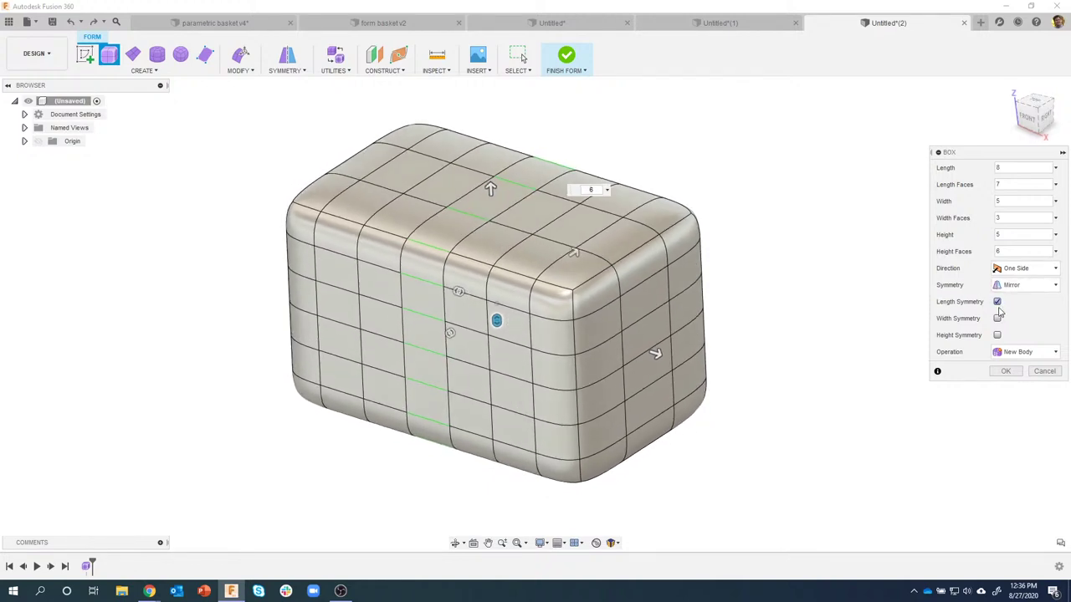
click(997, 318)
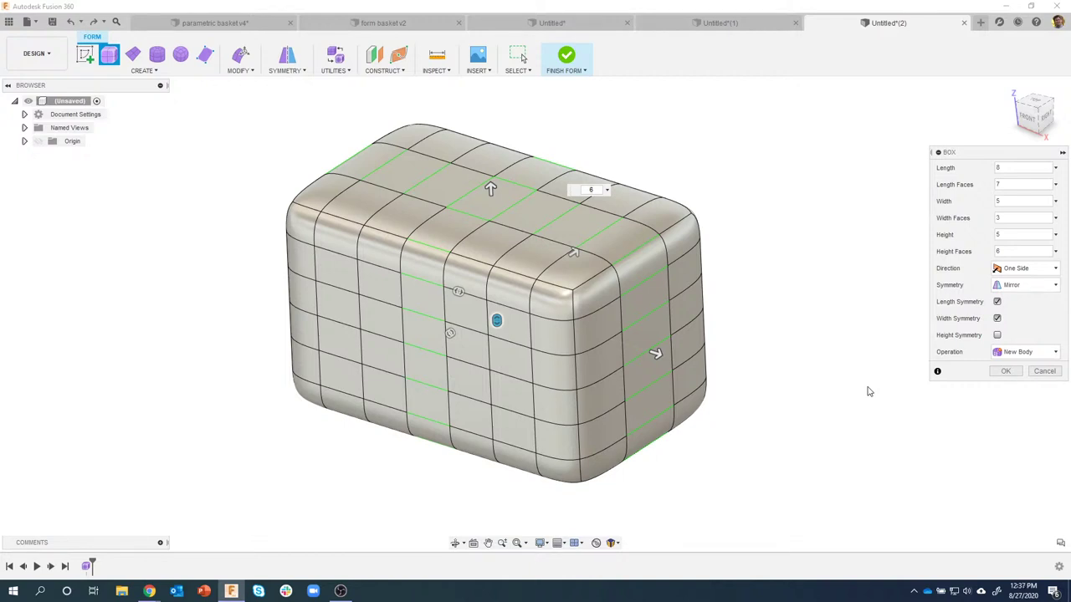
click(1004, 373)
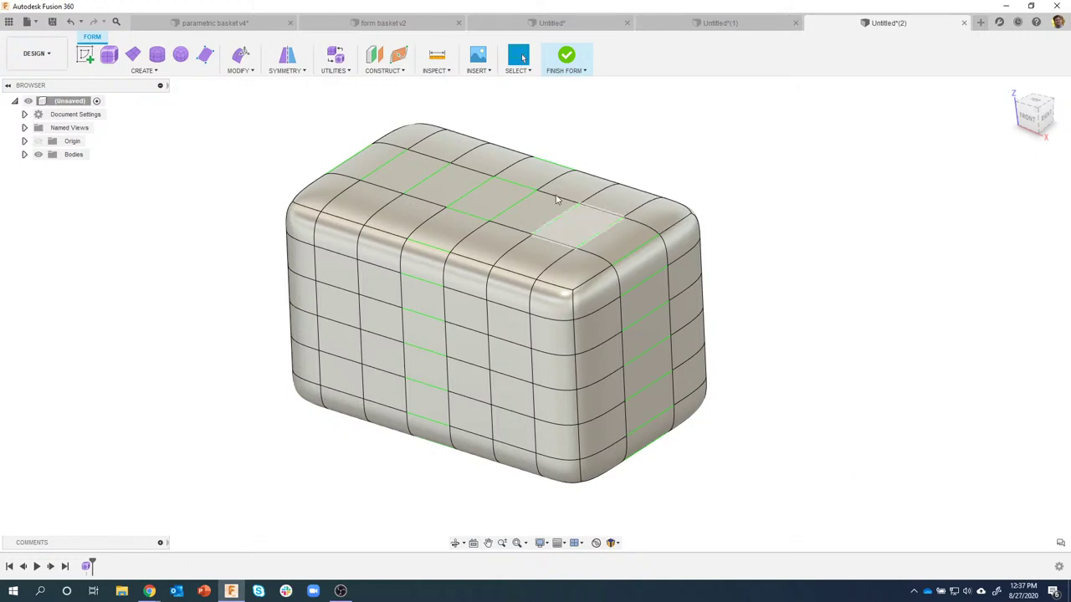
Rotate all the faces of the box's long front side by 8° with Edit Form so the side tapers inward toward the base
mouse_move(811, 313)
shift+middle_down()
mouse_move(823, 315)
mouse_move(796, 318)
mouse_move(820, 296)
mouse_move(807, 309)
shift+middle_up()
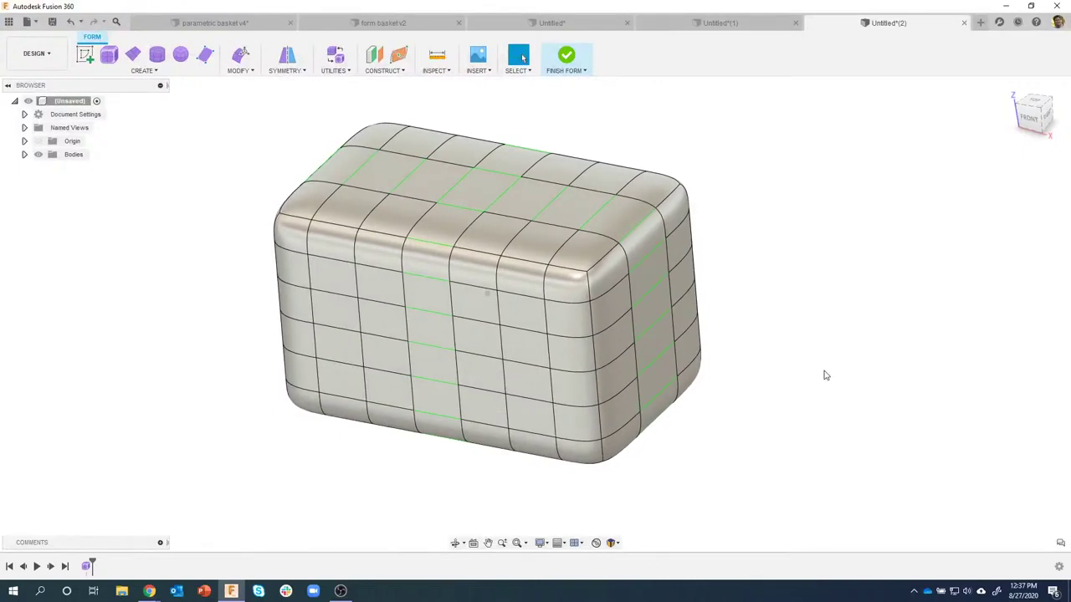
shift+middle_drag(825, 376, 277, 355)
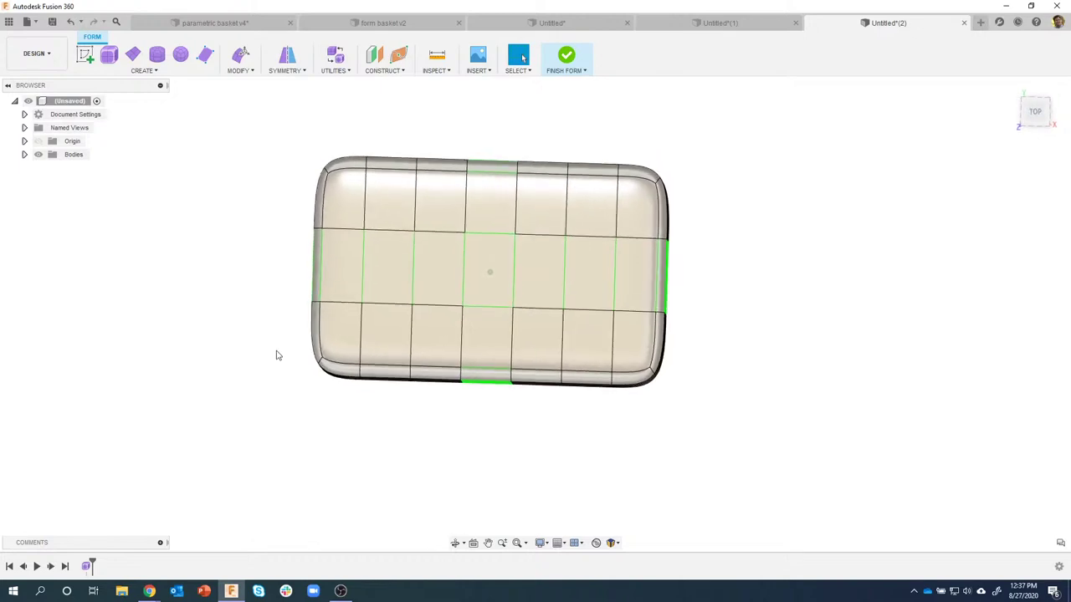
drag(271, 337, 760, 471)
shift+middle_drag(760, 471, 340, 258)
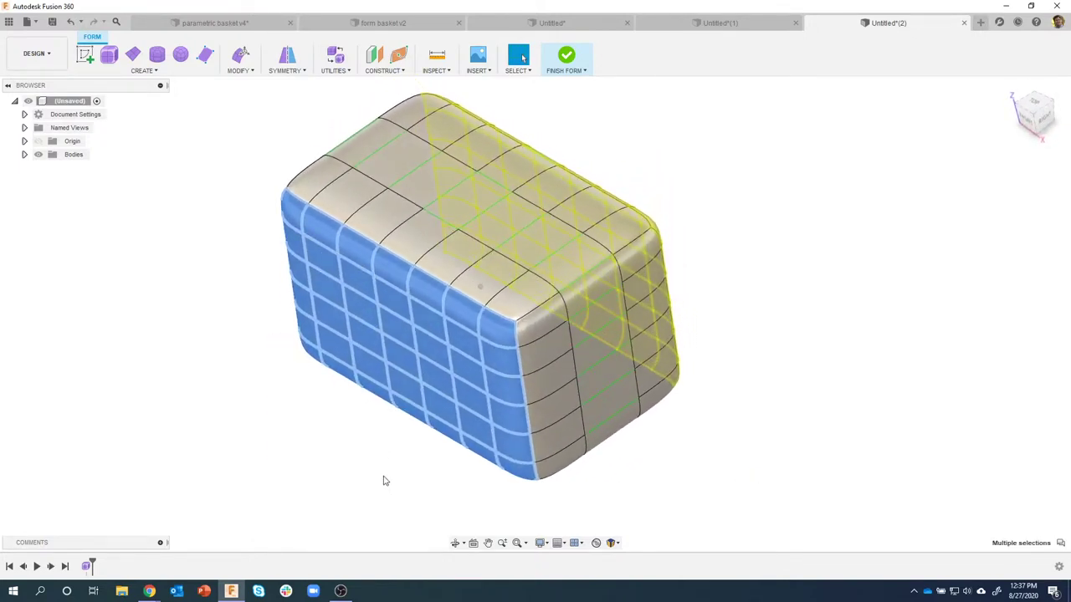
shift+middle_drag(385, 481, 538, 251)
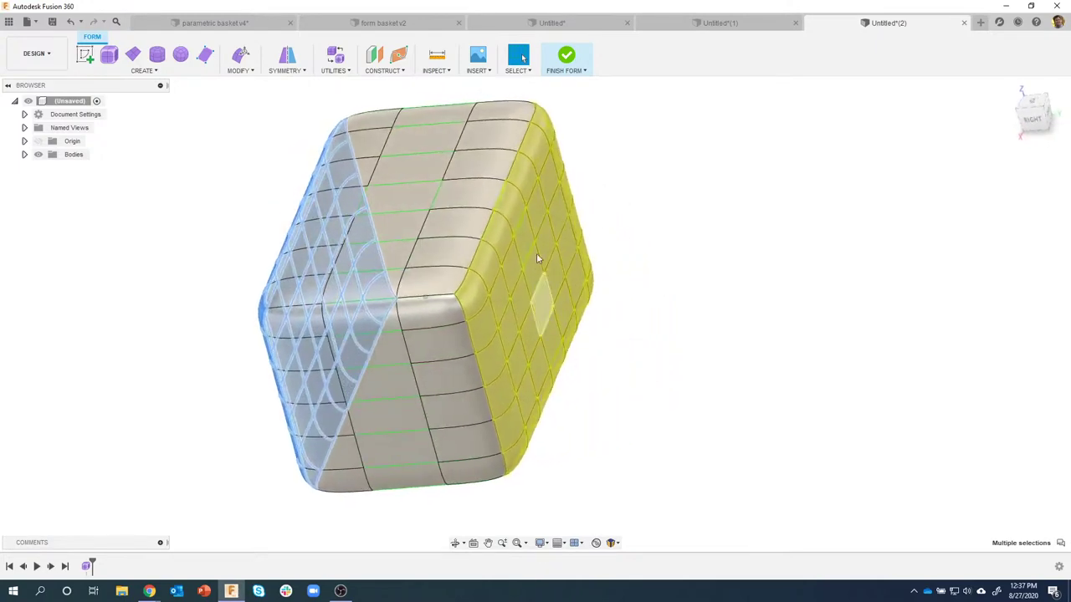
shift+middle_drag(585, 323, 365, 316)
right_click(361, 285)
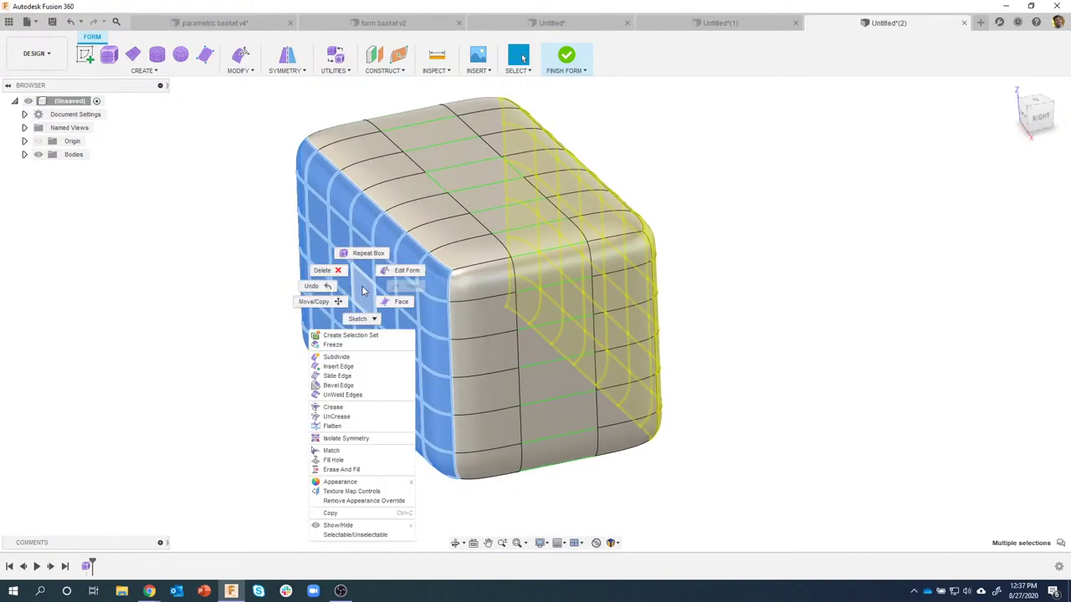
click(408, 273)
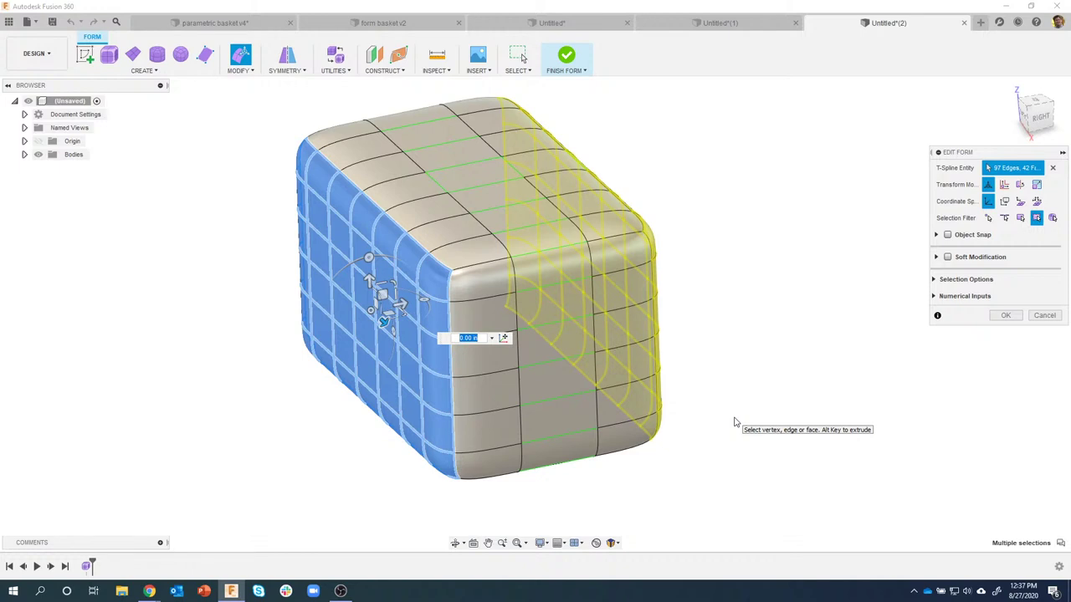
shift+middle_drag(759, 355, 770, 269)
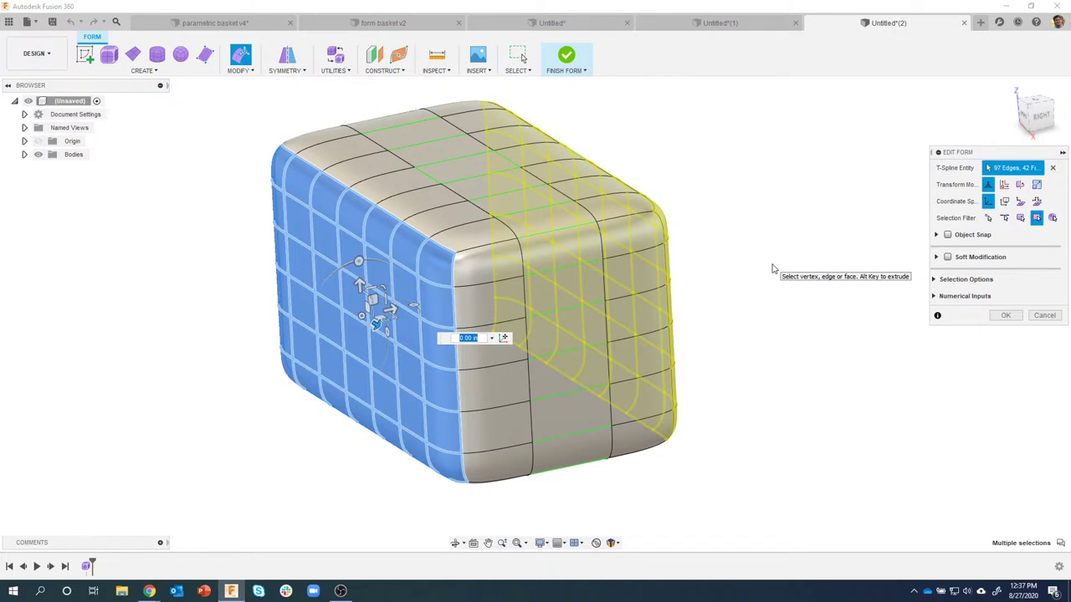
shift+middle_drag(774, 269, 845, 206)
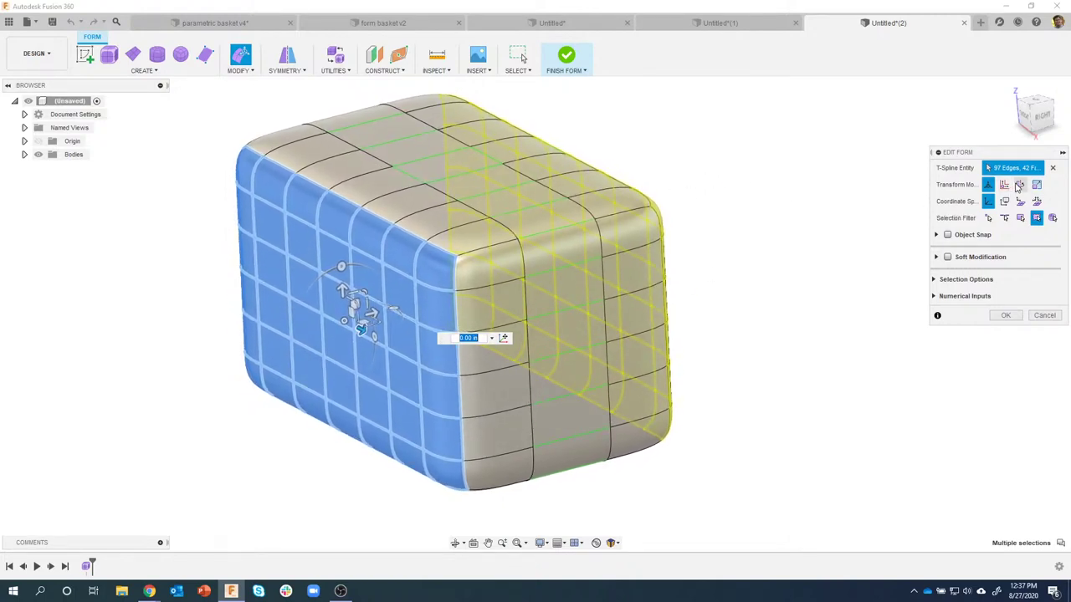
click(1019, 185)
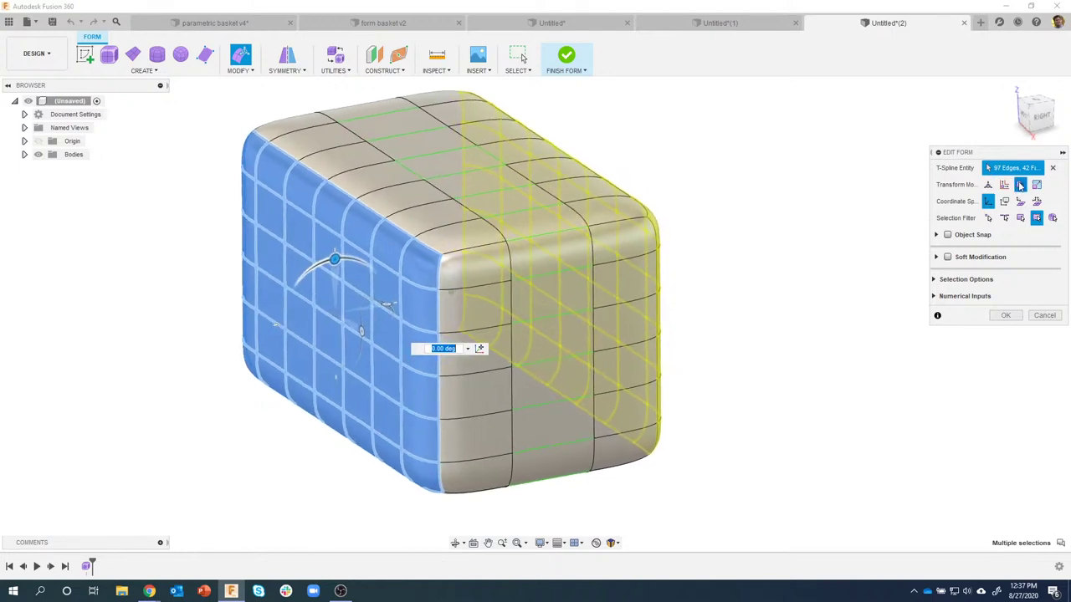
shift+middle_drag(323, 207, 304, 211)
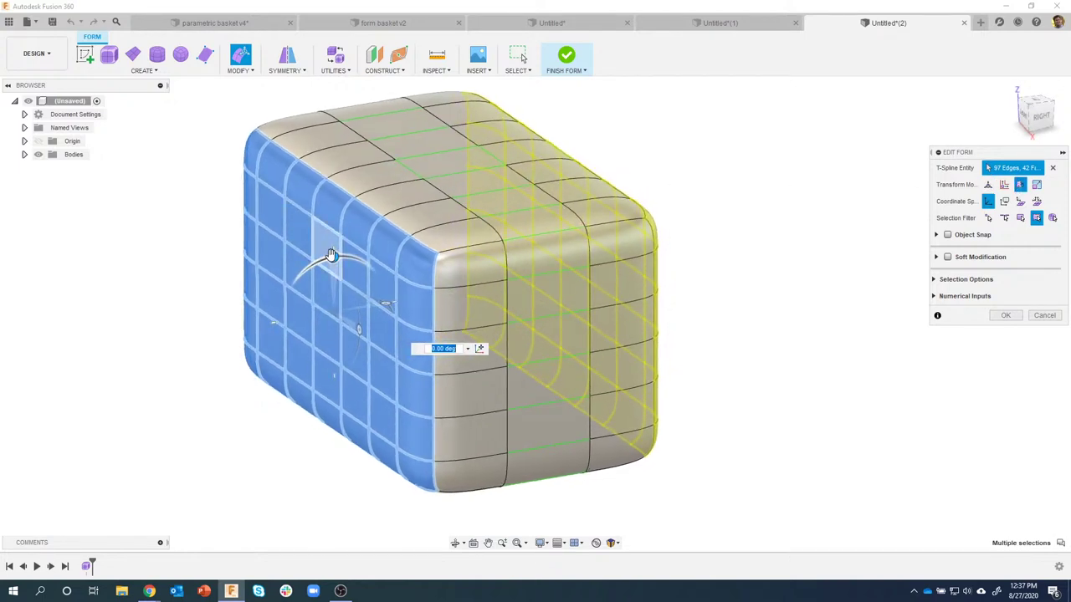
drag(330, 259, 325, 259)
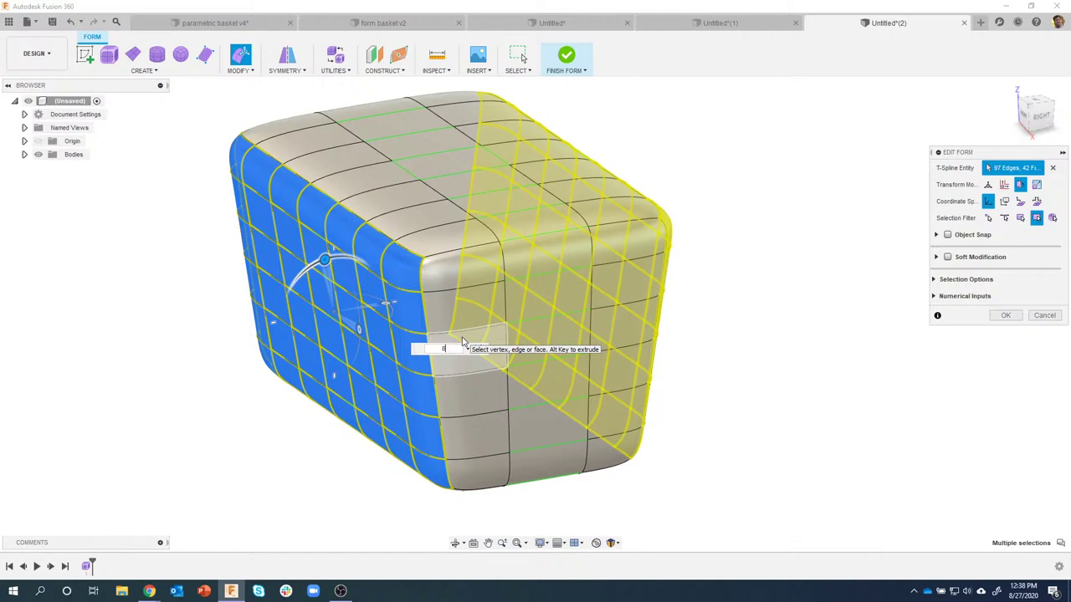
shift+middle_drag(700, 339, 941, 339)
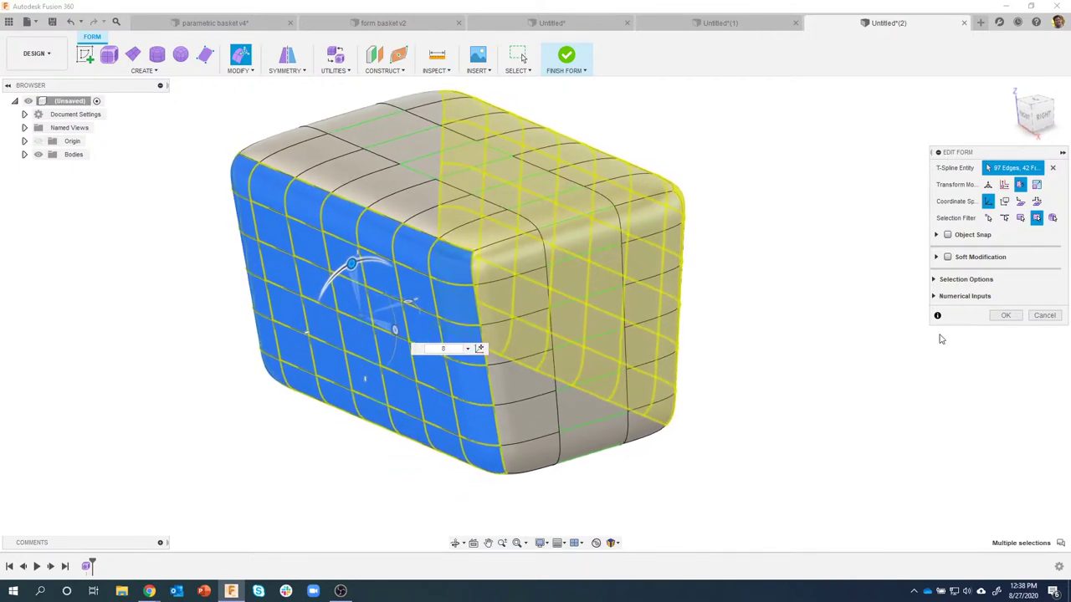
click(1005, 315)
Rotate all the faces of the short right end by 8° with Edit Form so the end tapers inward toward the base
shift+middle_drag(854, 394, 599, 166)
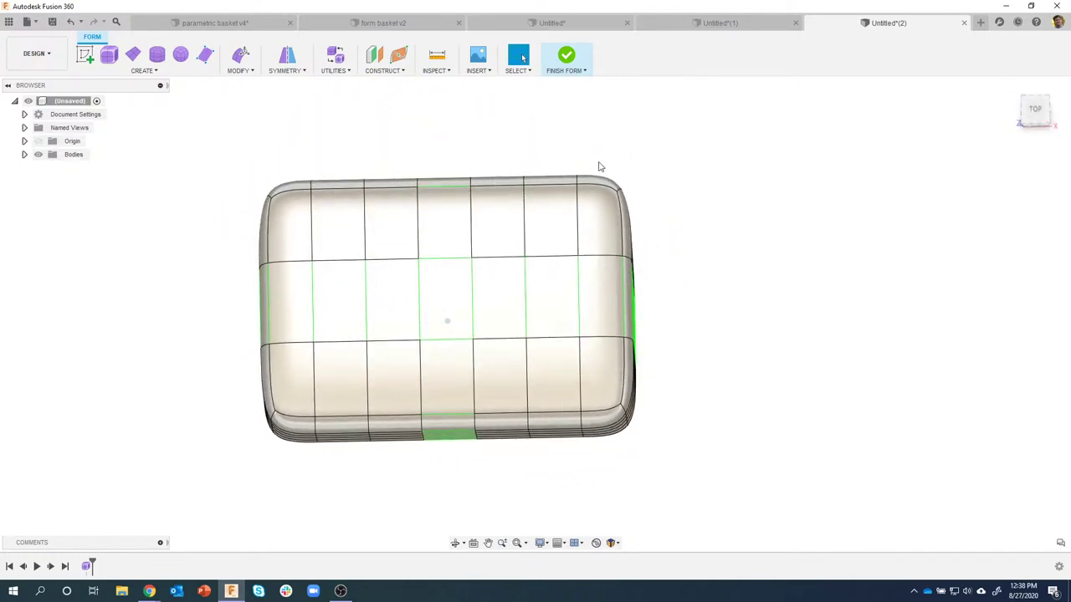
drag(599, 166, 708, 500)
shift+middle_drag(710, 499, 619, 282)
right_click(618, 282)
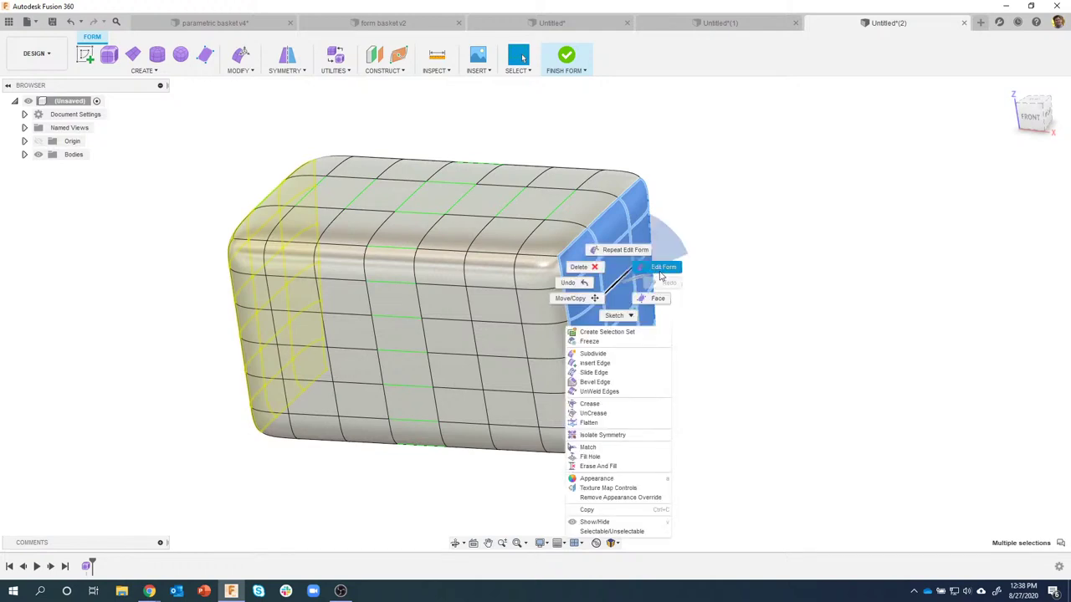
click(660, 275)
shift+middle_drag(645, 326, 648, 279)
drag(665, 324, 666, 334)
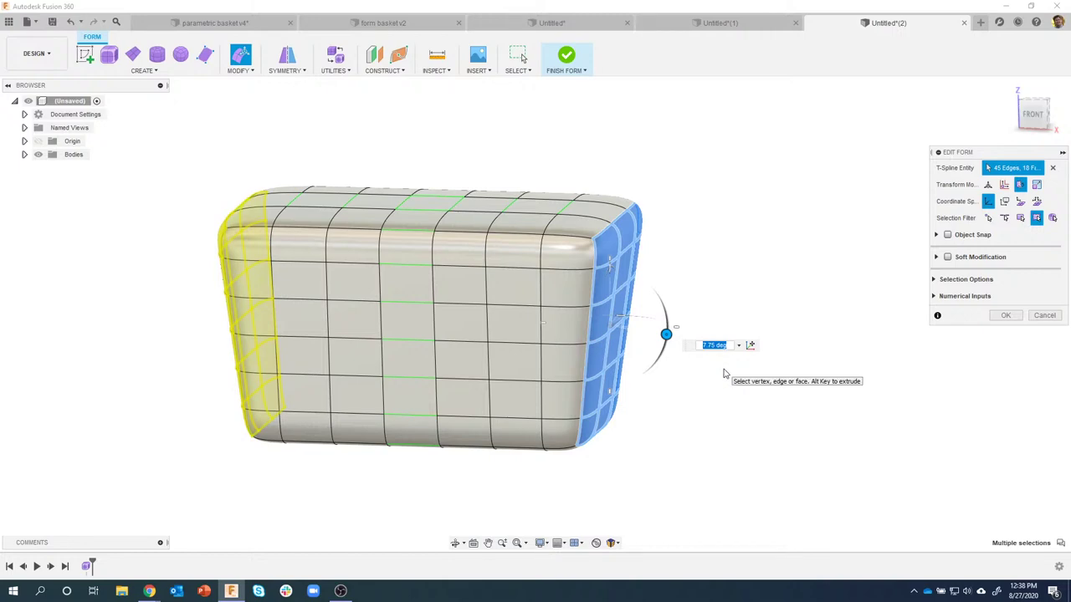
text(8)
click(1006, 316)
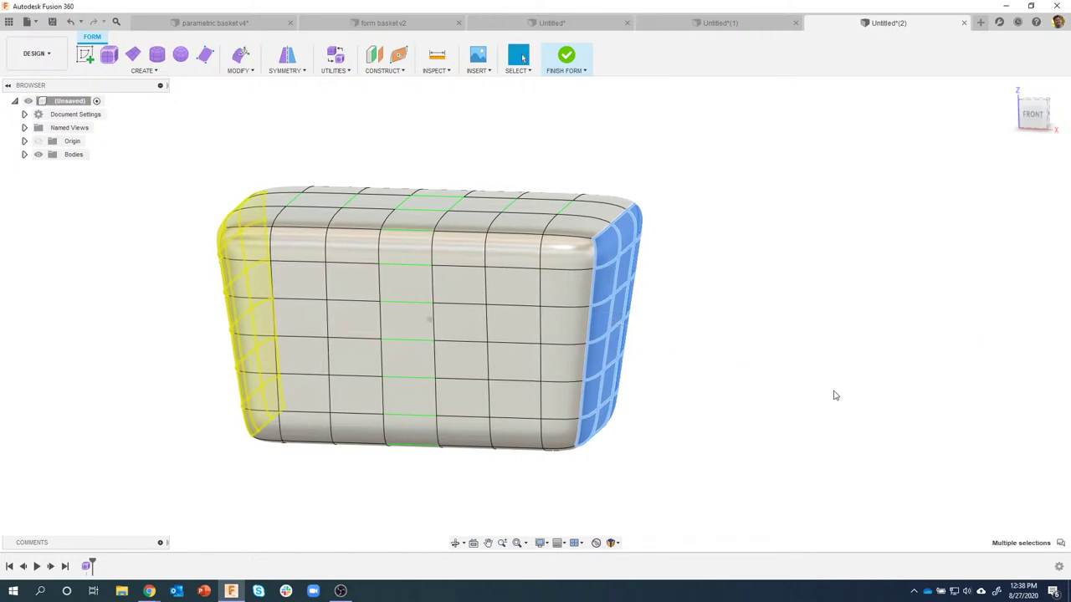
Delete all the top faces of the tapered box to open the basket
shift+middle_drag(834, 394, 483, 210)
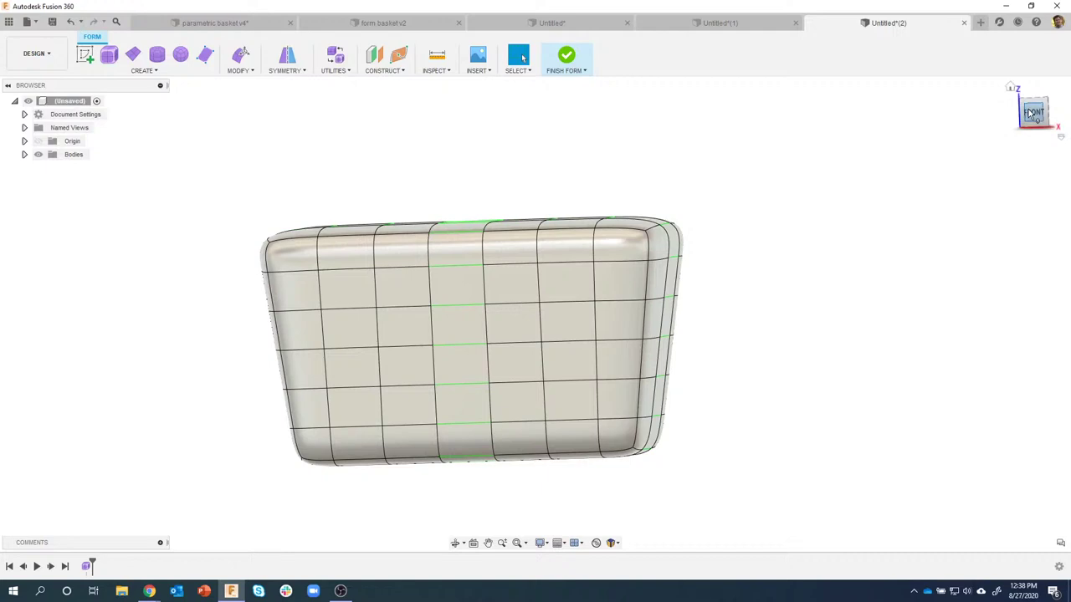
click(1034, 114)
drag(298, 199, 743, 258)
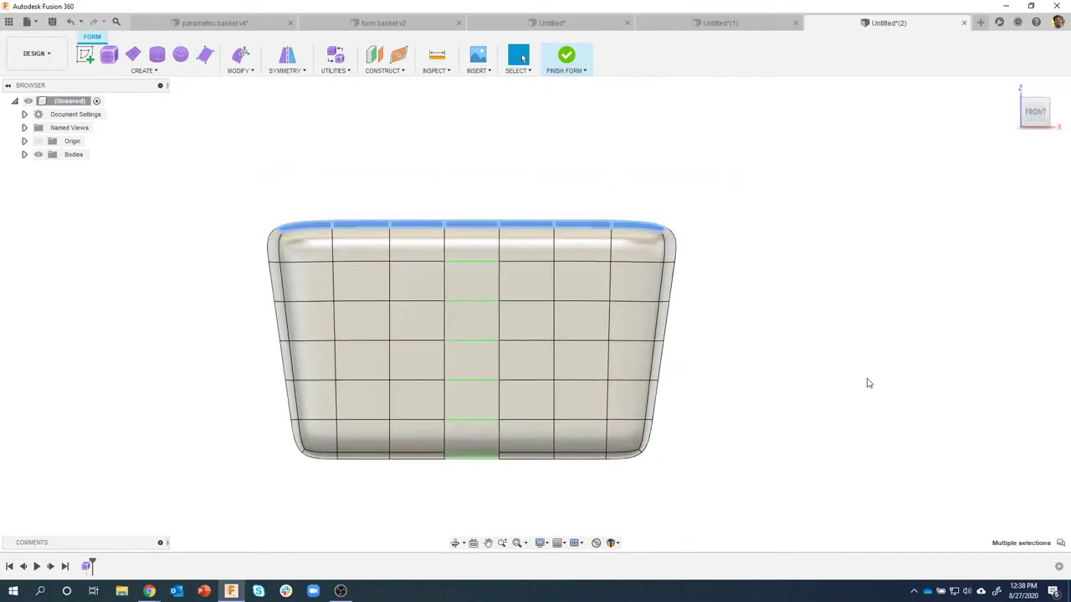
key(F6)
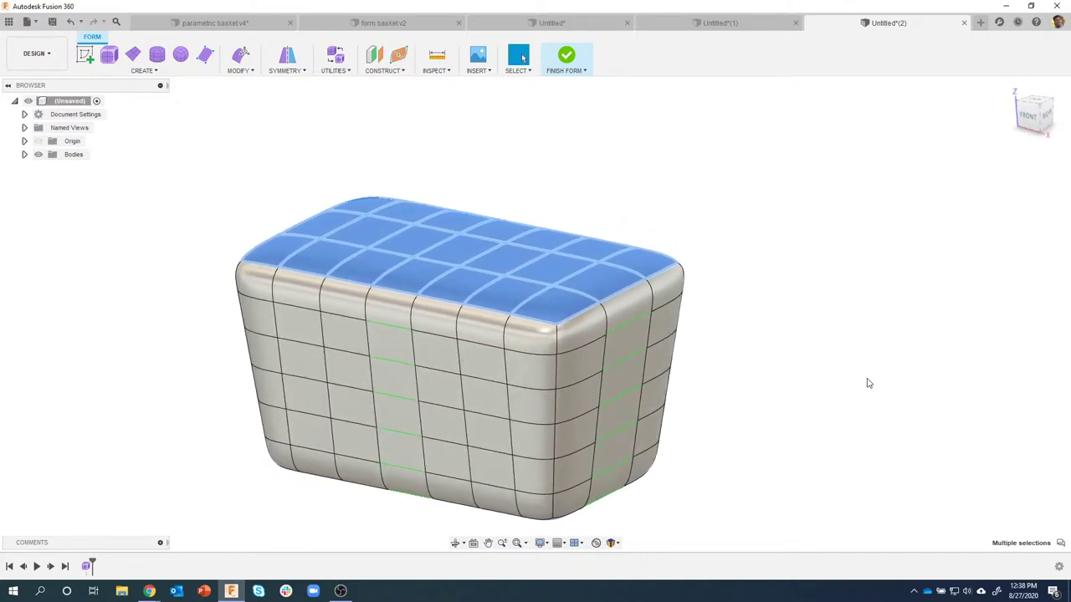
key(Delete)
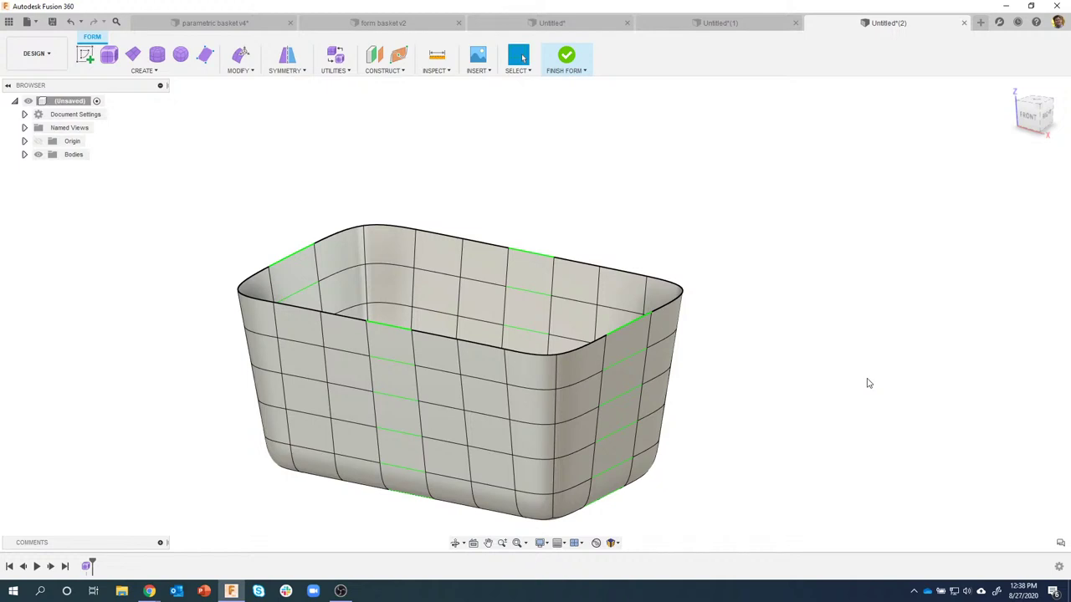
Rename the basket's form body as Mid
shift+middle_drag(868, 383, 424, 206)
shift+middle_drag(658, 382, 531, 220)
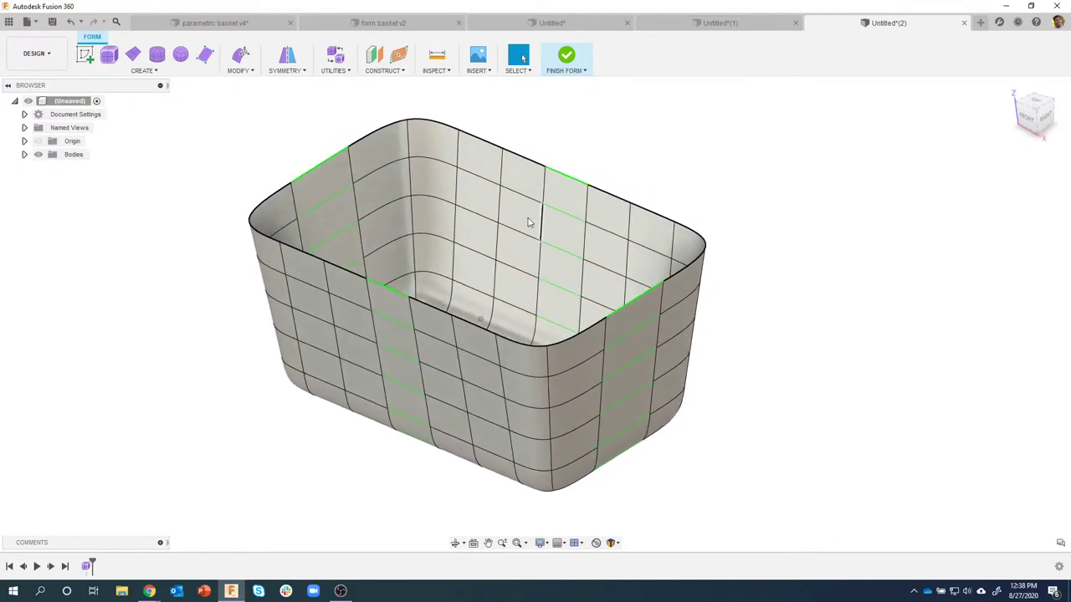
shift+middle_drag(476, 279, 774, 199)
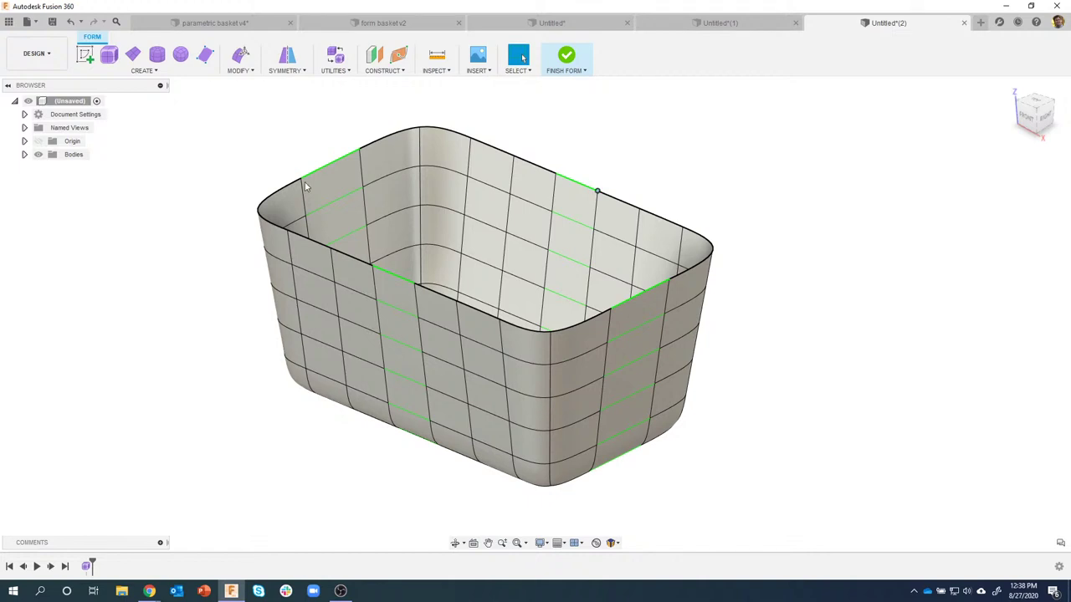
click(25, 155)
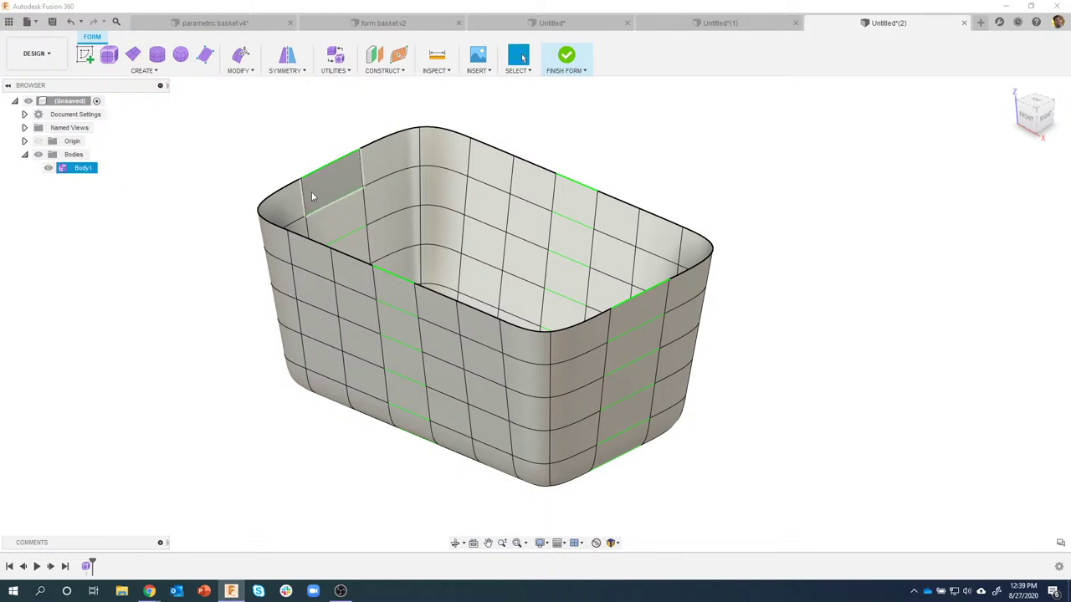
scroll(310, 201, up, 1)
middle_drag(310, 201, 326, 230)
scroll(327, 234, up, 2)
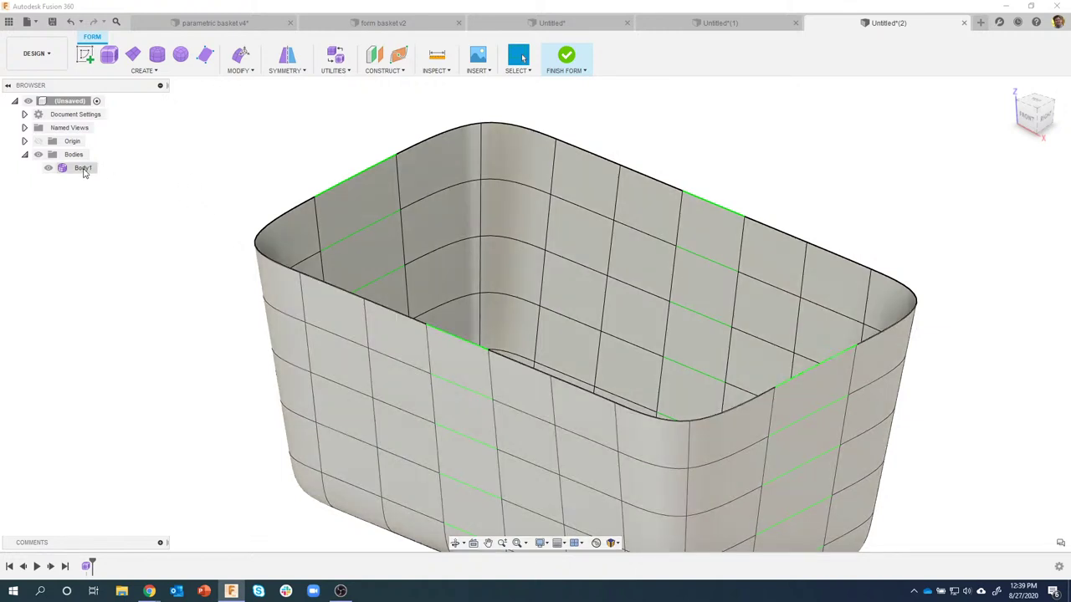
double_click(84, 168)
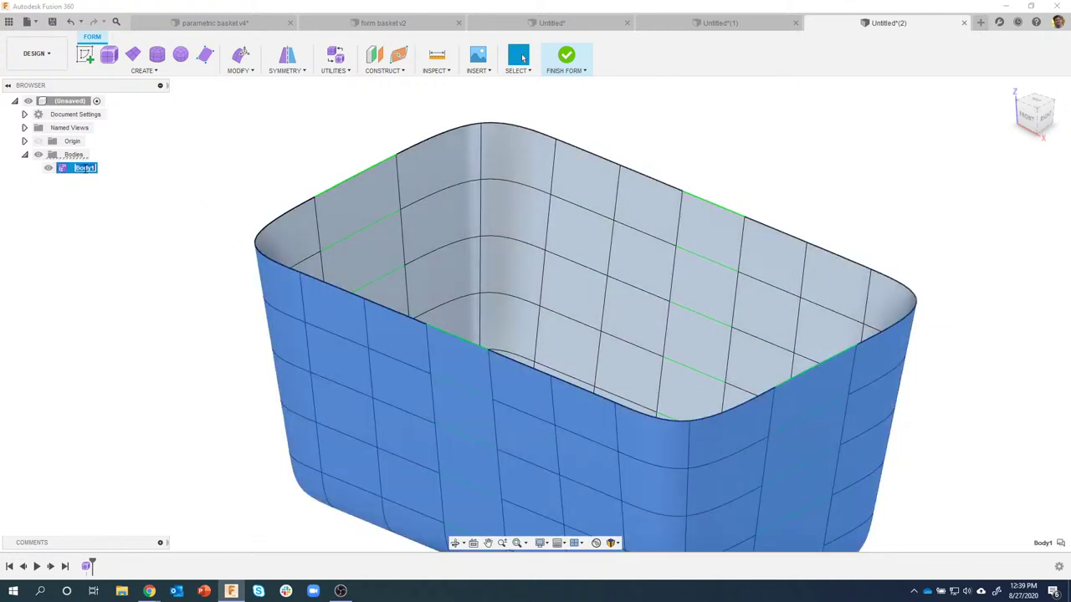
text(Mid)
key(Return)
click(86, 199)
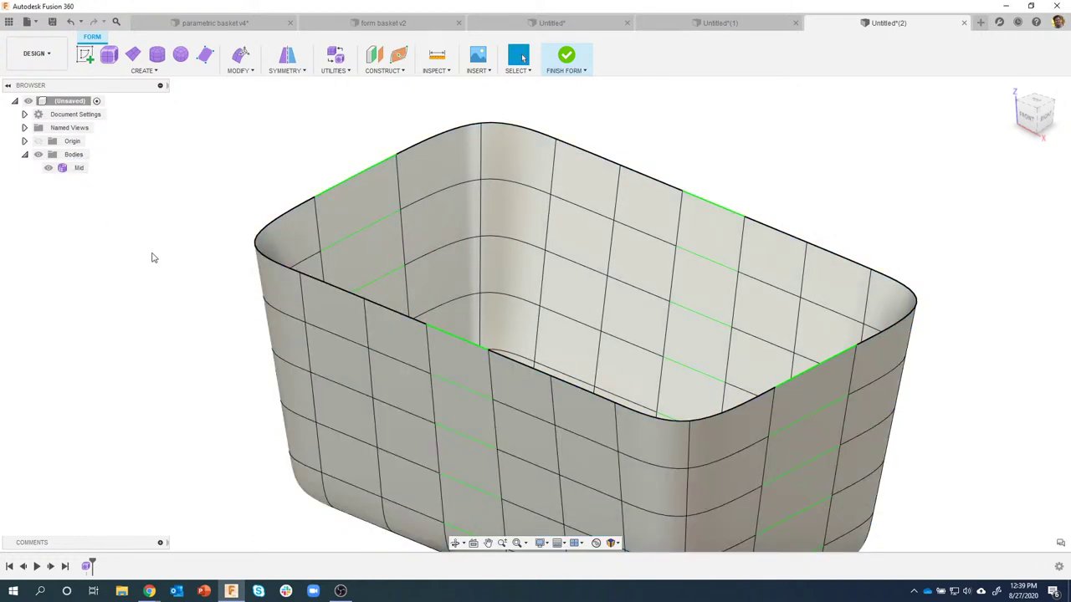
Try thickening the Mid body by 0.1 in with the Sharp thicken type, and undo the Thicken
scroll(237, 201, up, 2)
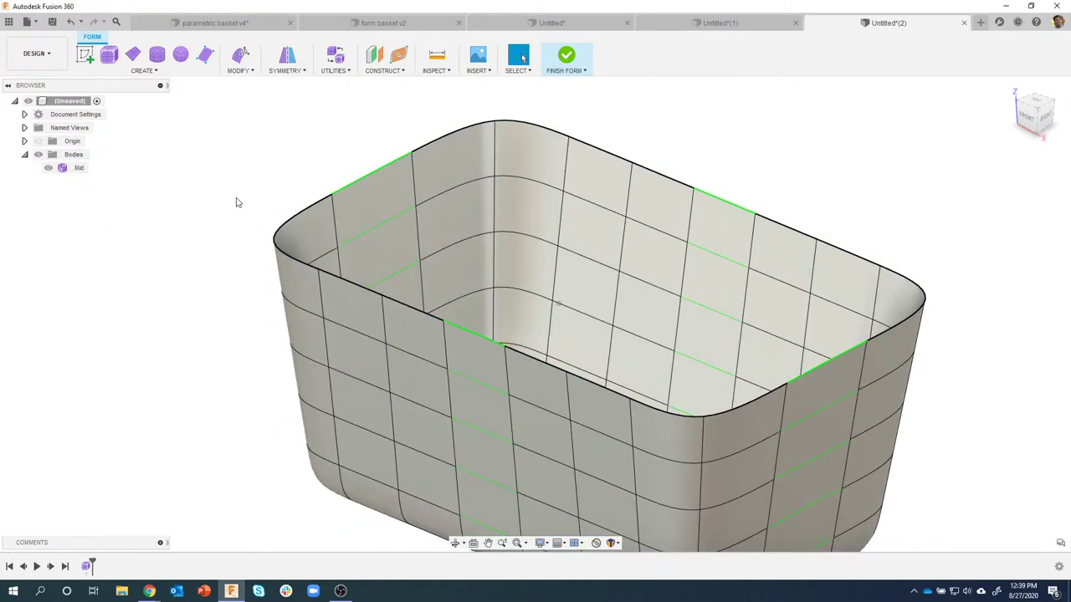
click(241, 70)
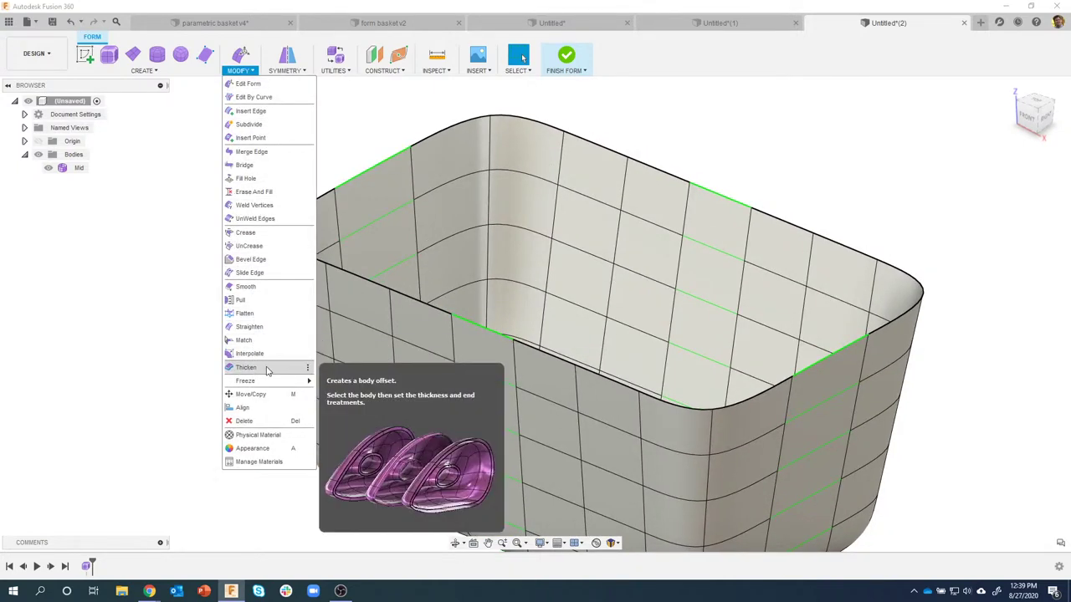
click(266, 369)
click(288, 269)
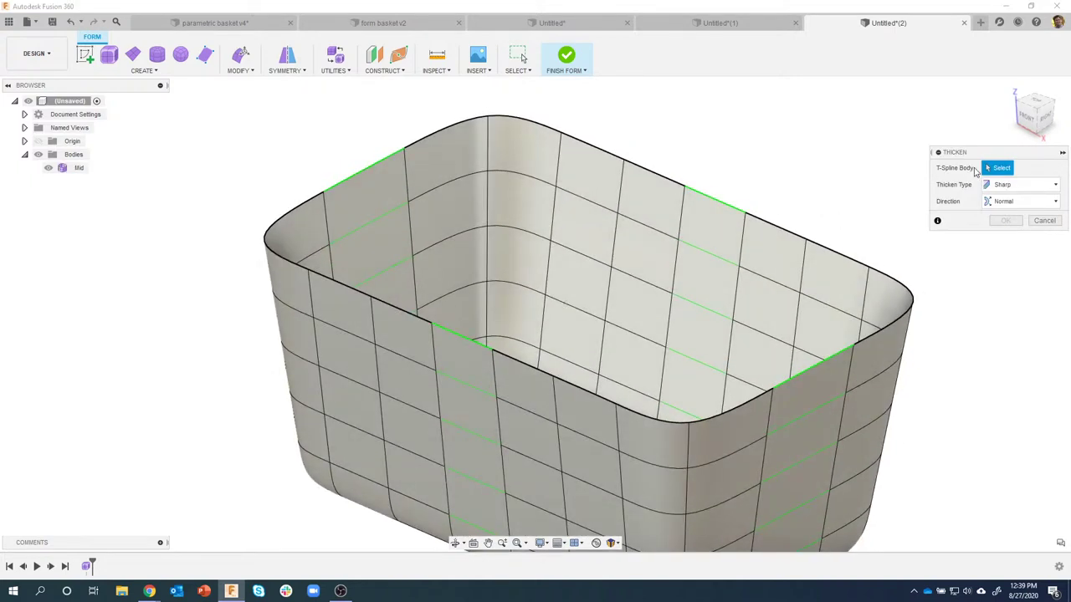
click(430, 213)
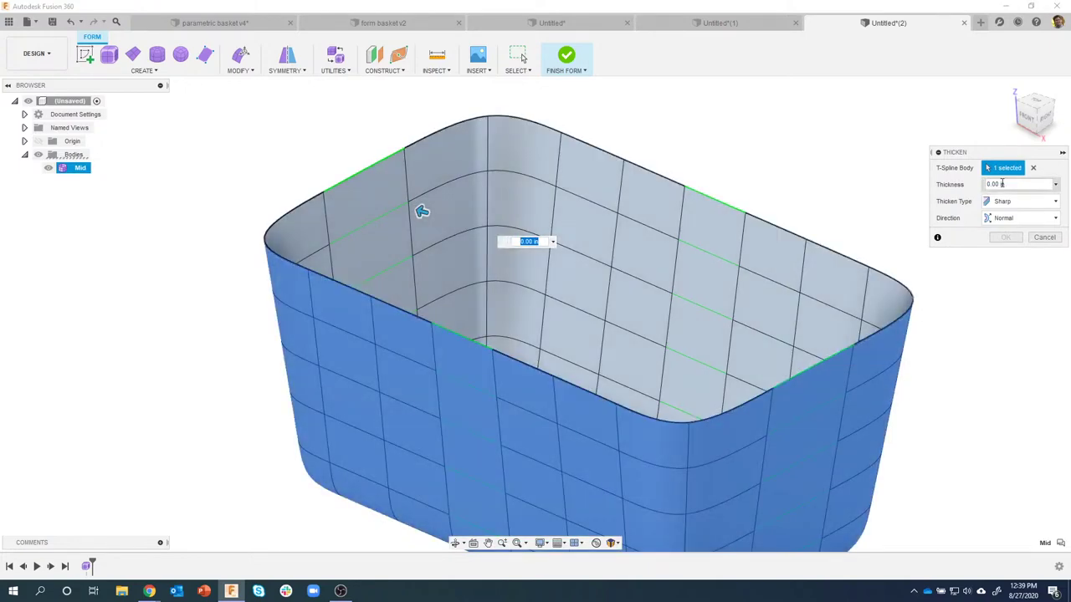
drag(1018, 185, 970, 188)
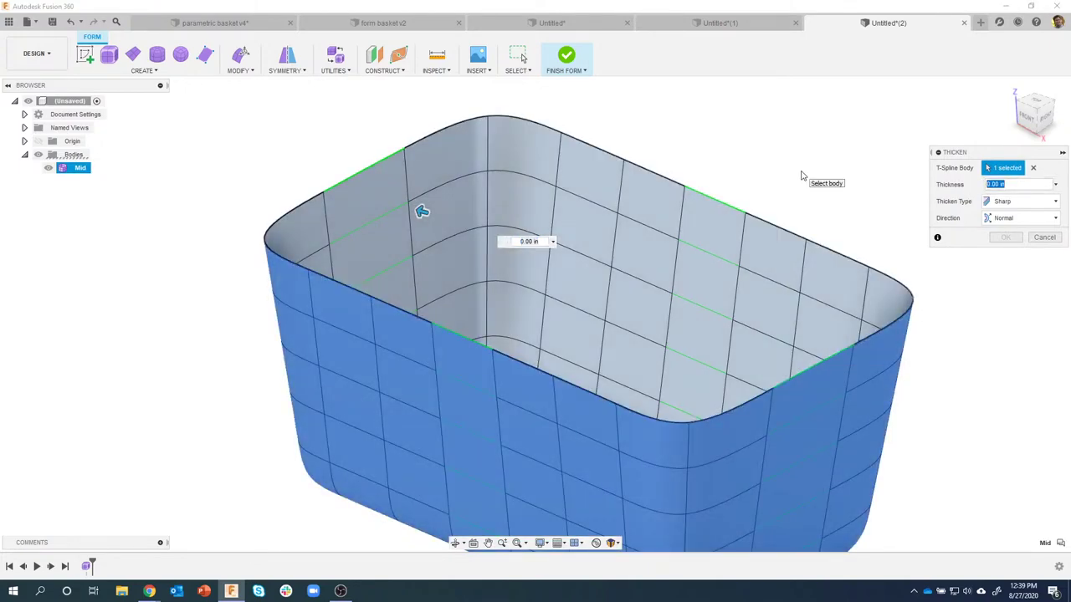
key(BackSpace)
text(.1)
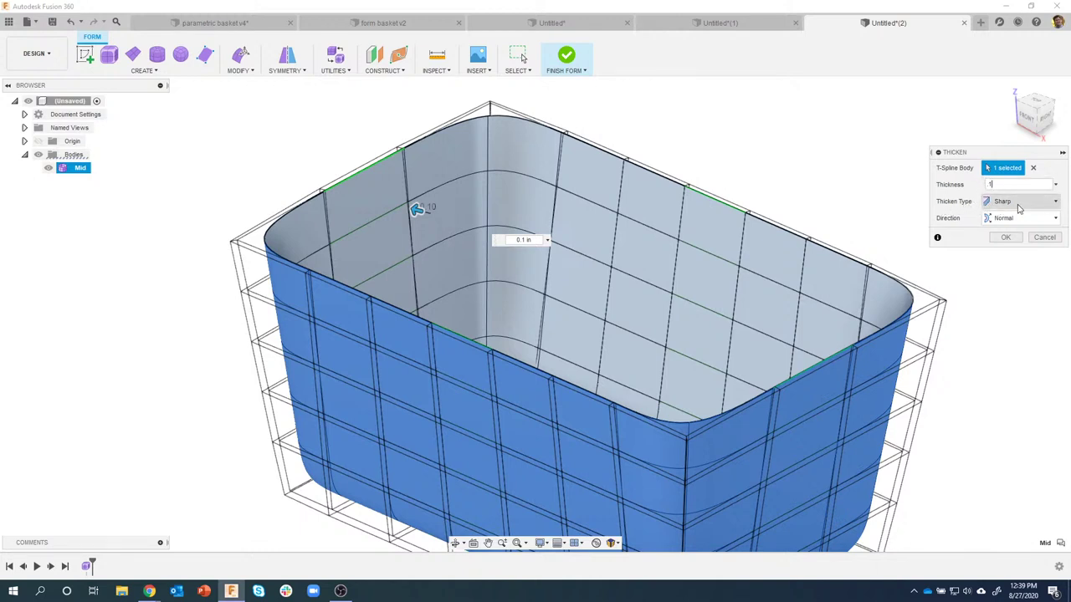
click(1007, 239)
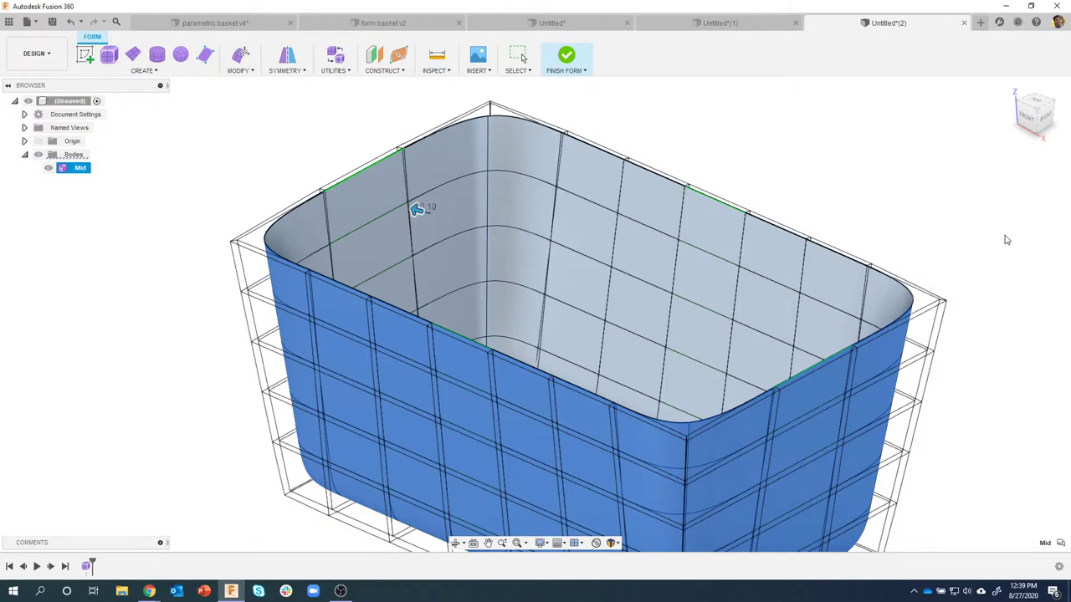
scroll(251, 211, up, 5)
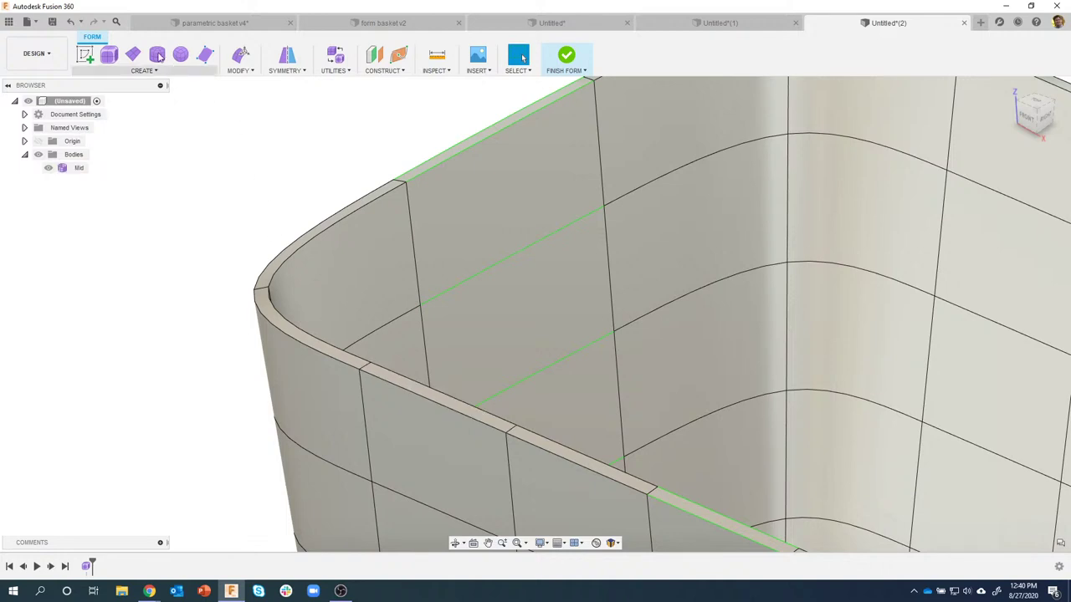
click(73, 23)
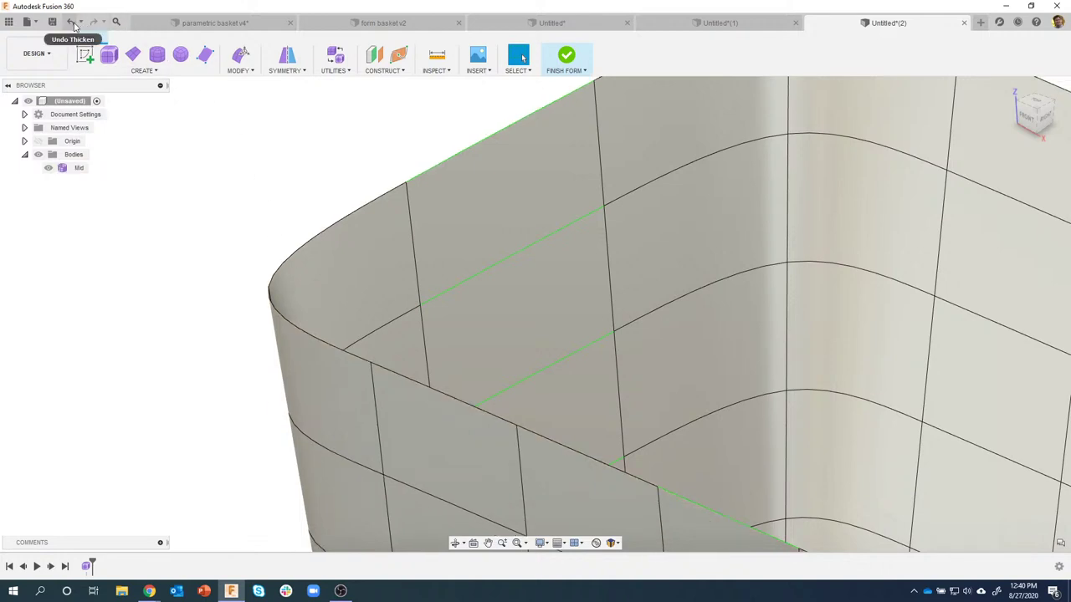
Try thickening the Mid body by 0.10 in with the Soft thicken type, inspect the rim, and undo it
click(239, 70)
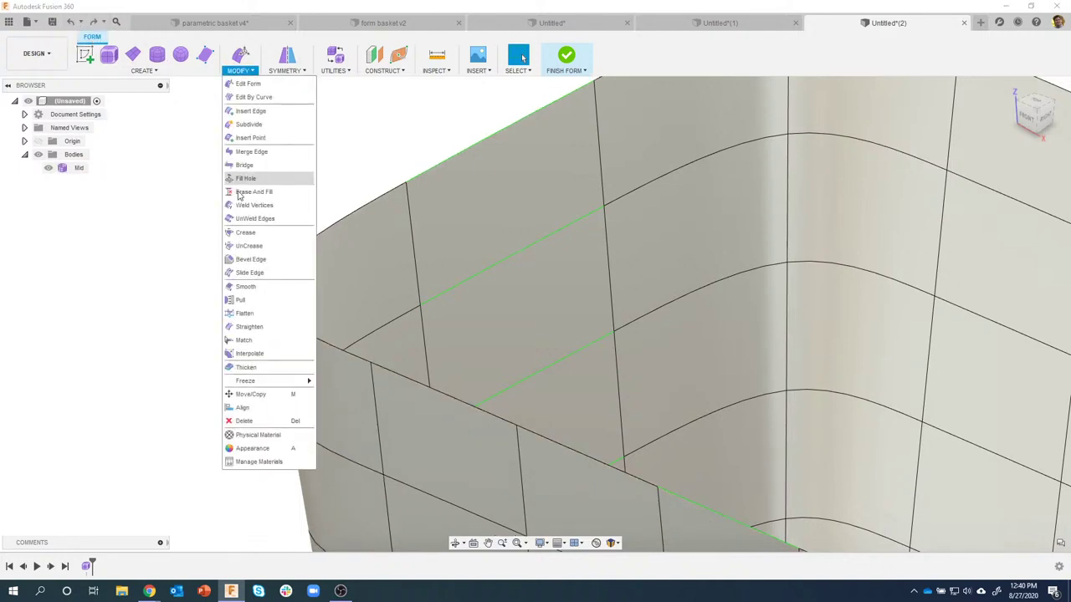
click(247, 367)
click(320, 296)
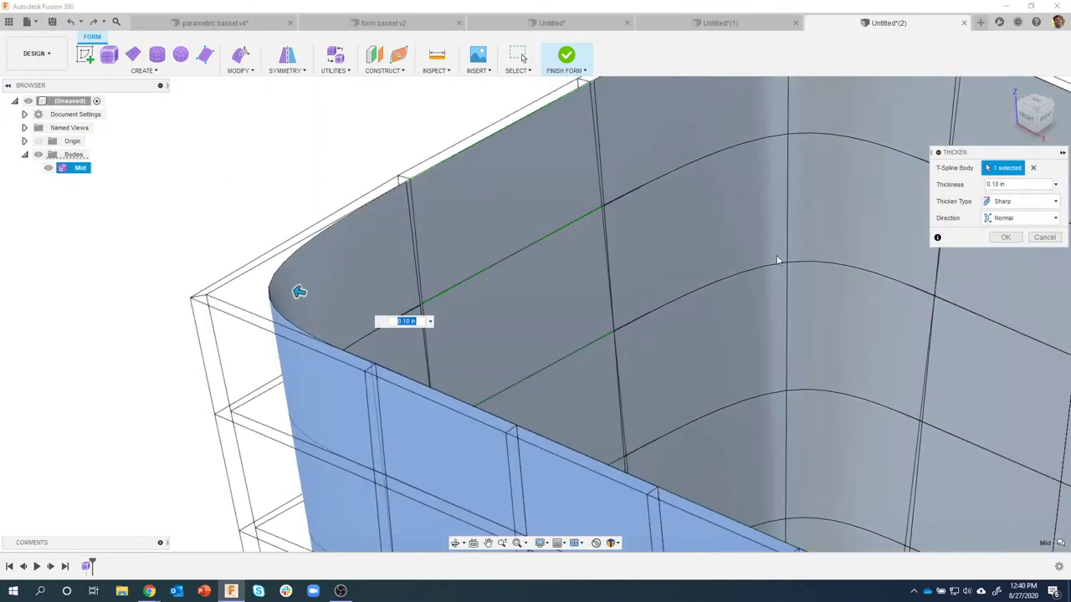
click(1007, 207)
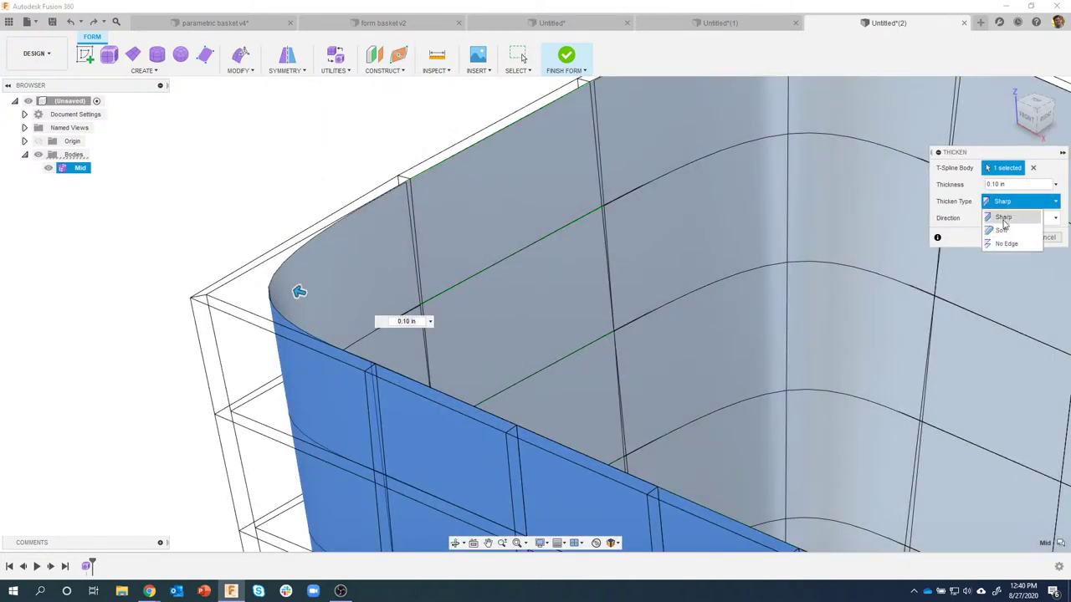
click(1004, 234)
click(1005, 237)
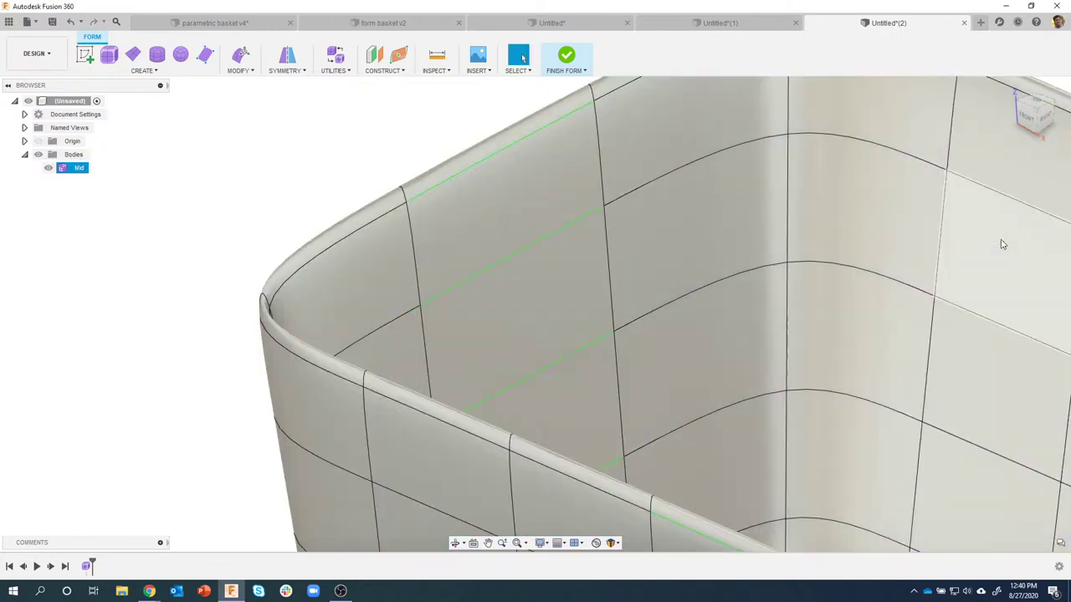
shift+middle_drag(696, 294, 524, 160)
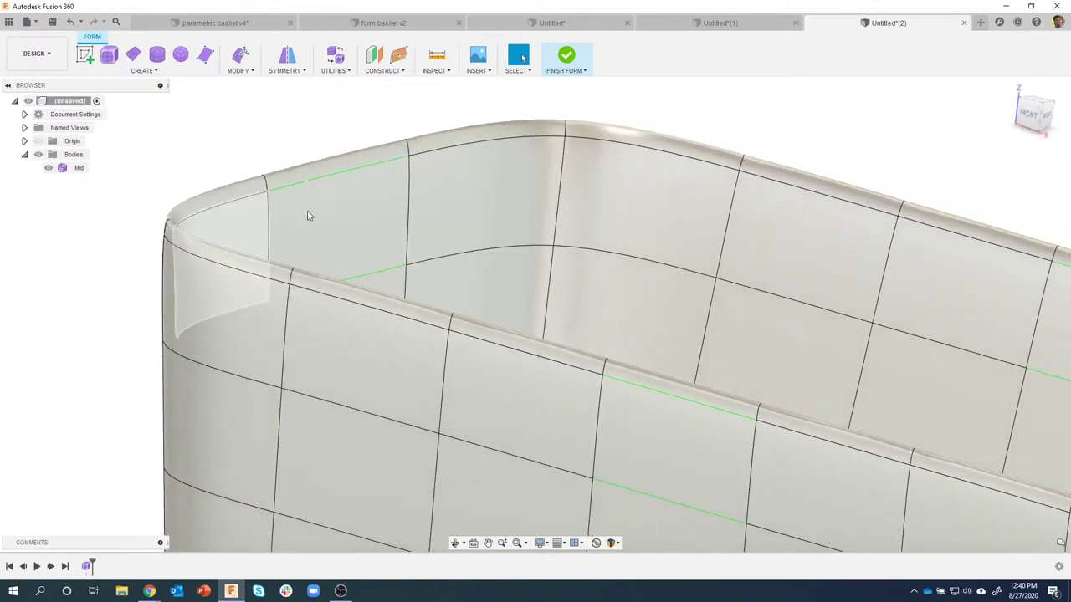
shift+middle_drag(306, 215, 92, 39)
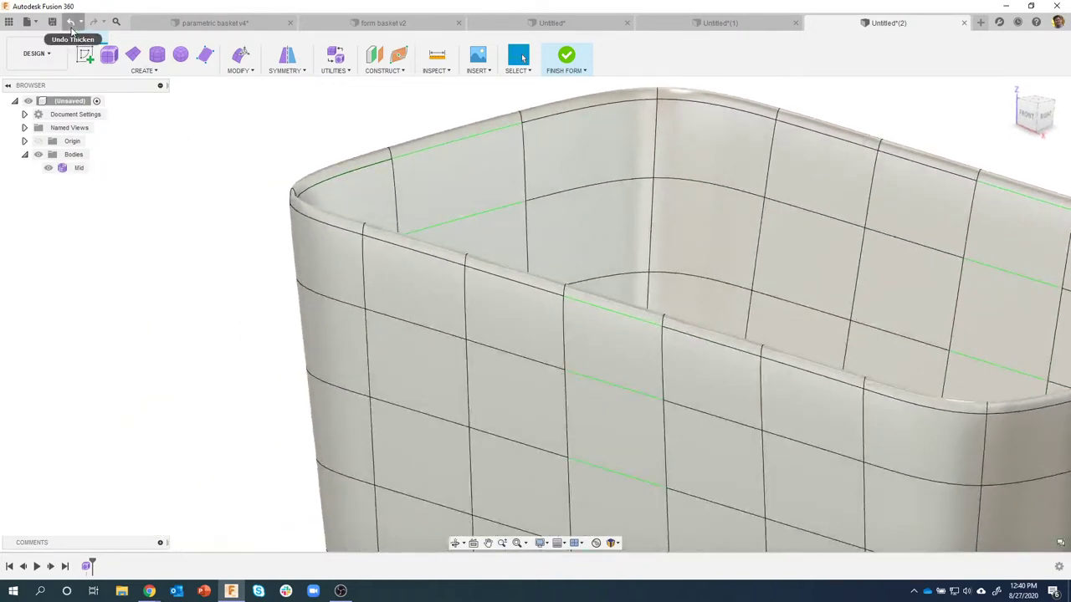
click(72, 23)
Thicken the Mid body outward by 0.10 in with the No Edge type to create a separate offset body
click(250, 71)
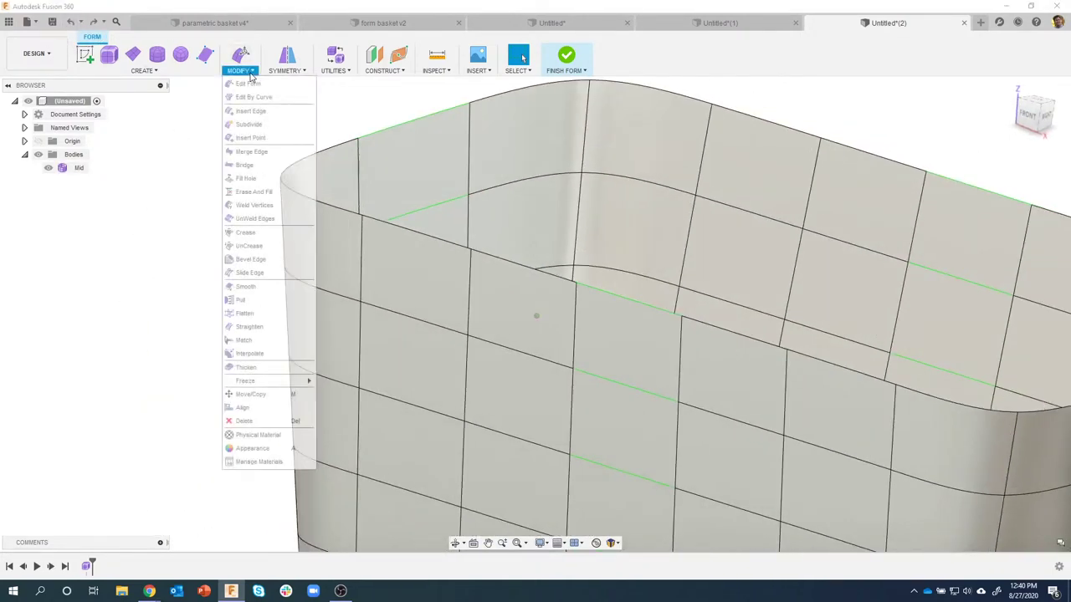
click(246, 367)
click(341, 241)
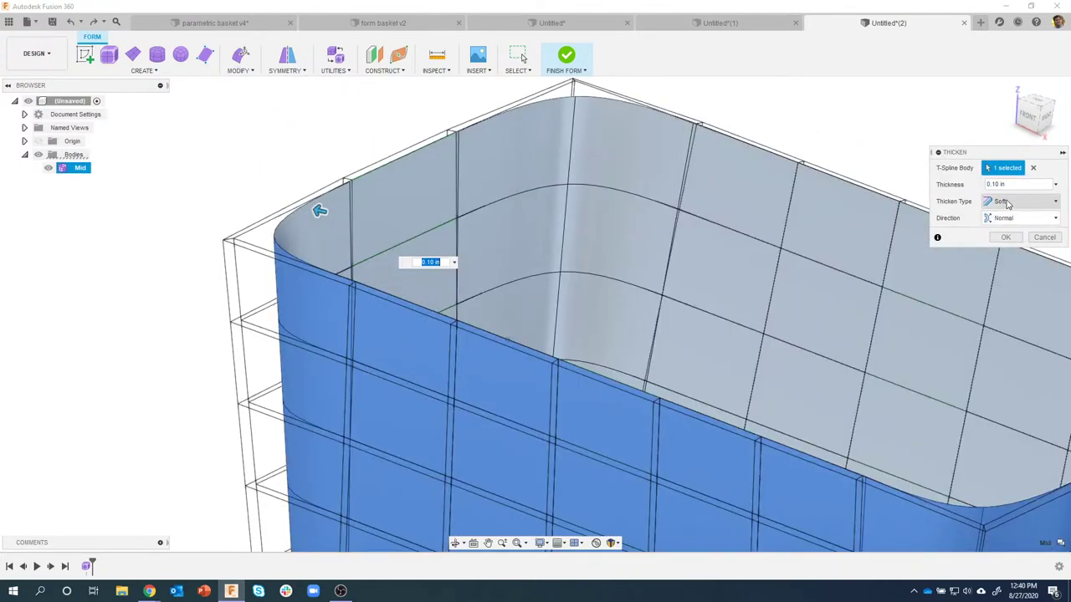
click(1008, 202)
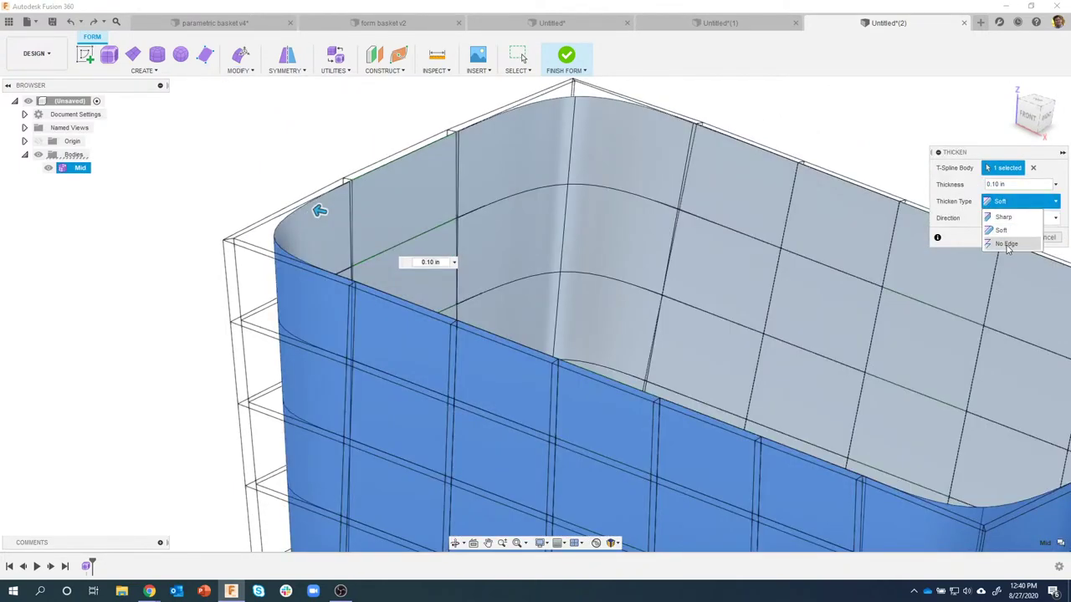
click(1007, 243)
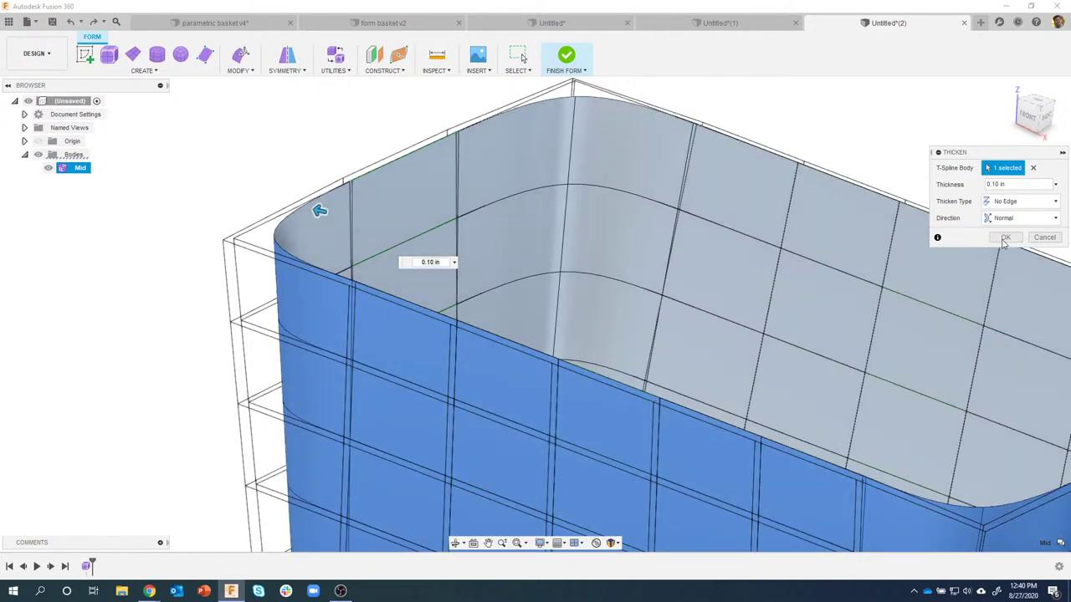
click(1005, 240)
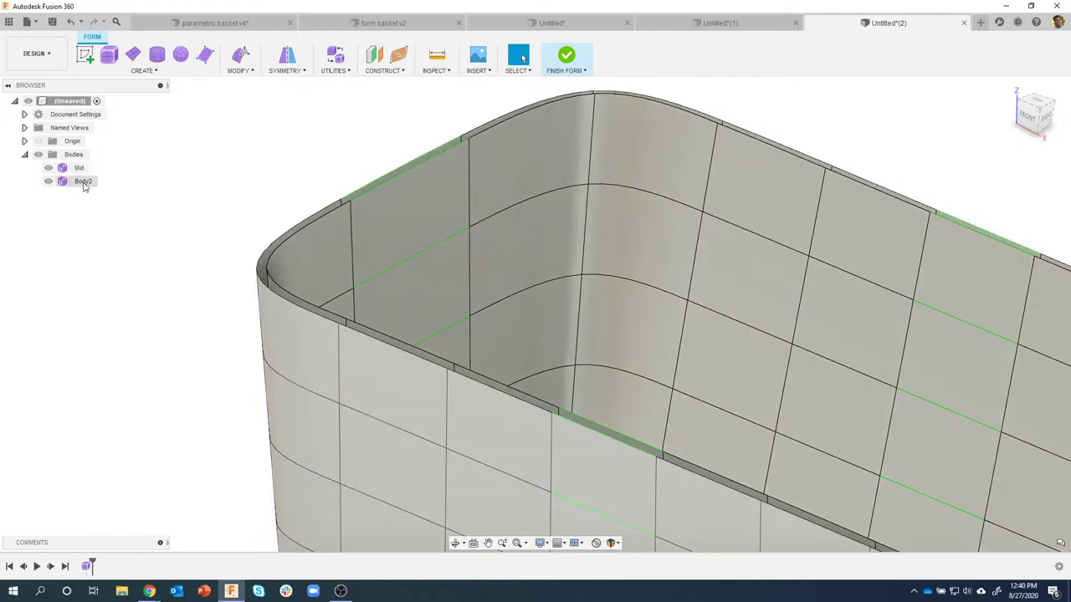
Rename the new offset body outside Mid as Outer
click(84, 182)
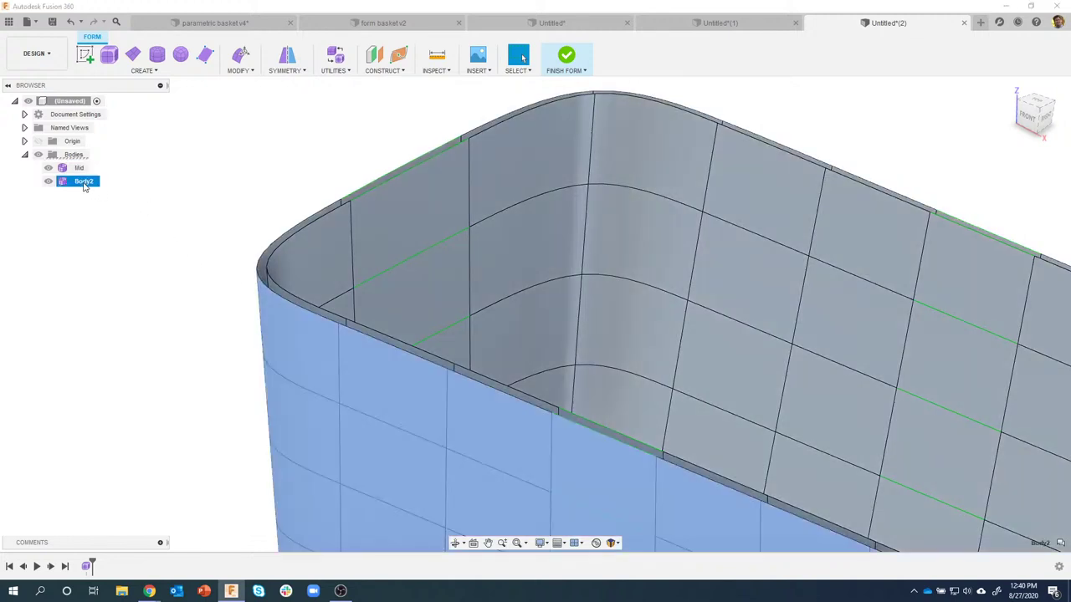
double_click(84, 183)
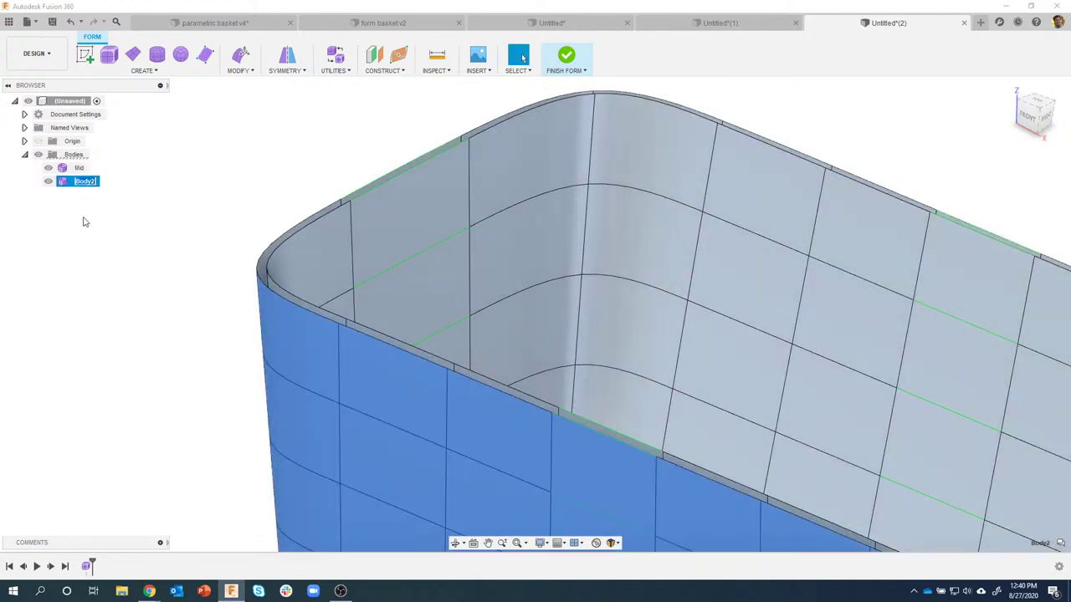
text(Outer)
key(Return)
click(83, 222)
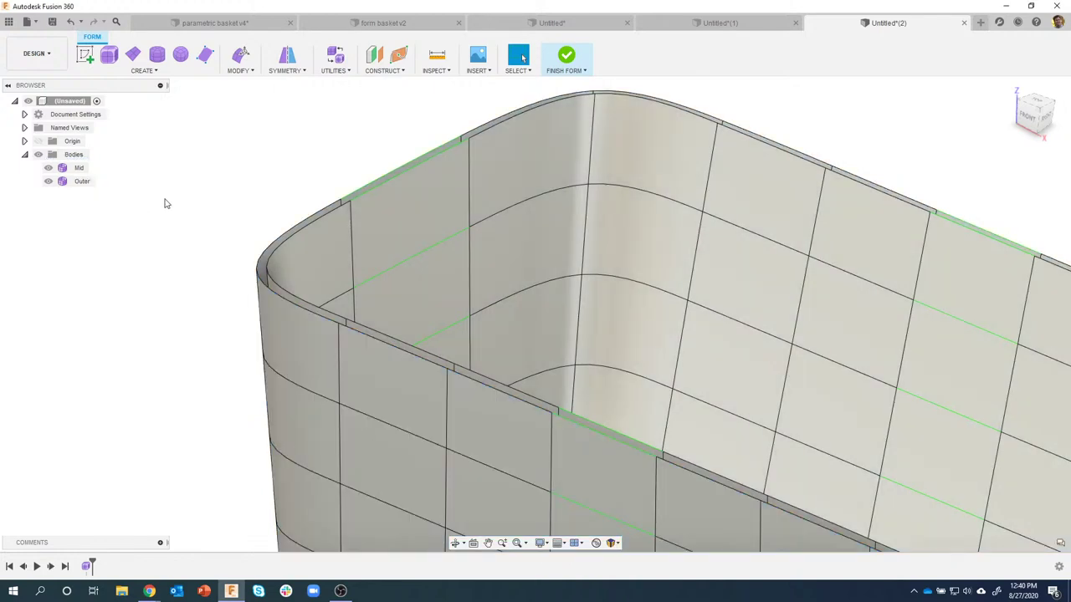
Thicken the Mid body inward by -0.10 in with the No Edge type to create a second offset body
click(240, 71)
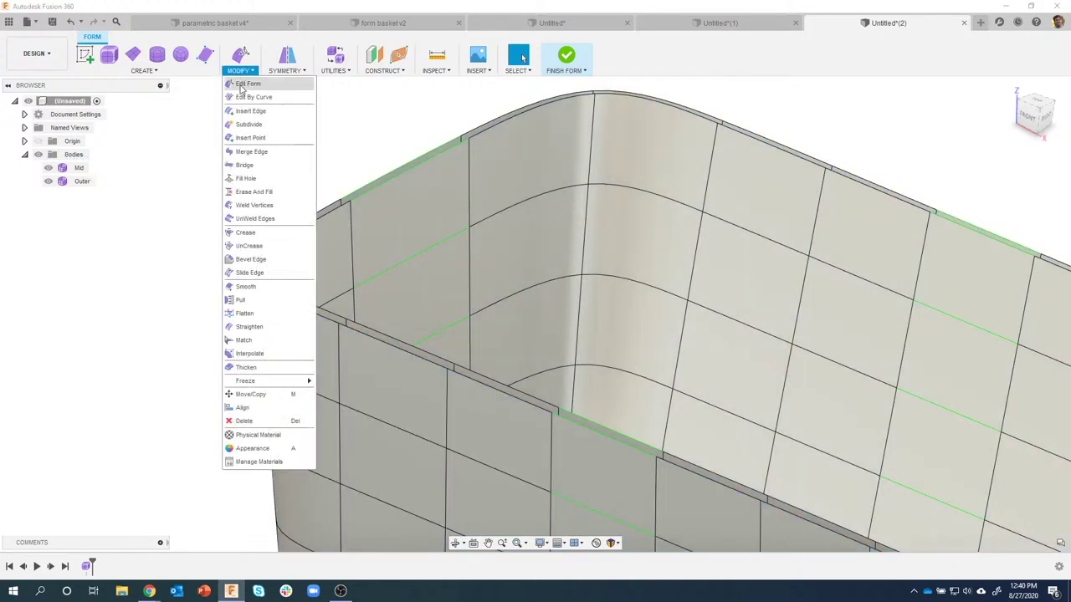
click(246, 367)
click(339, 251)
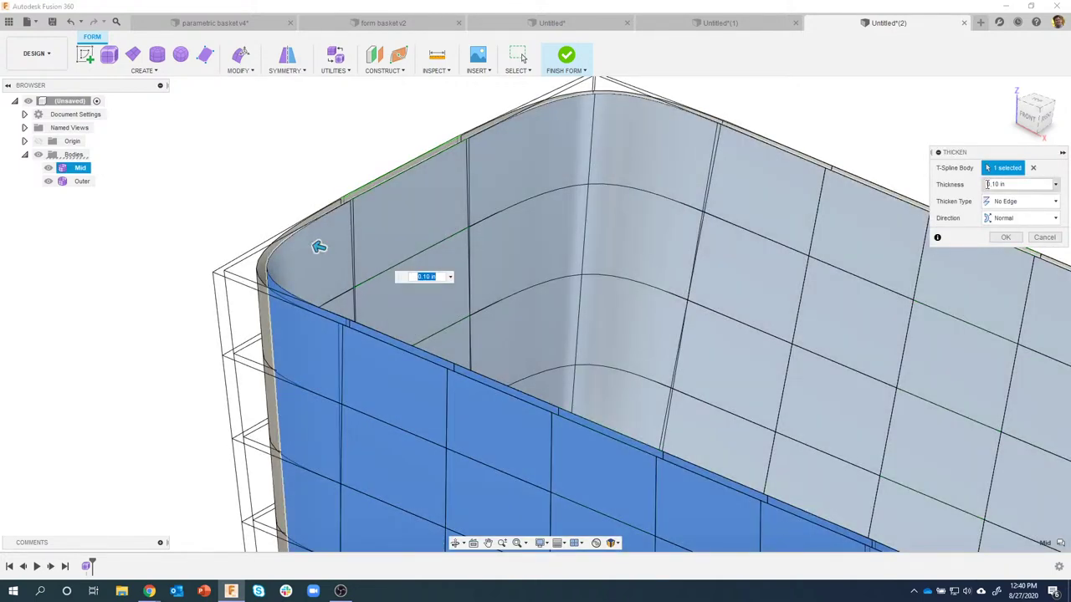
click(988, 184)
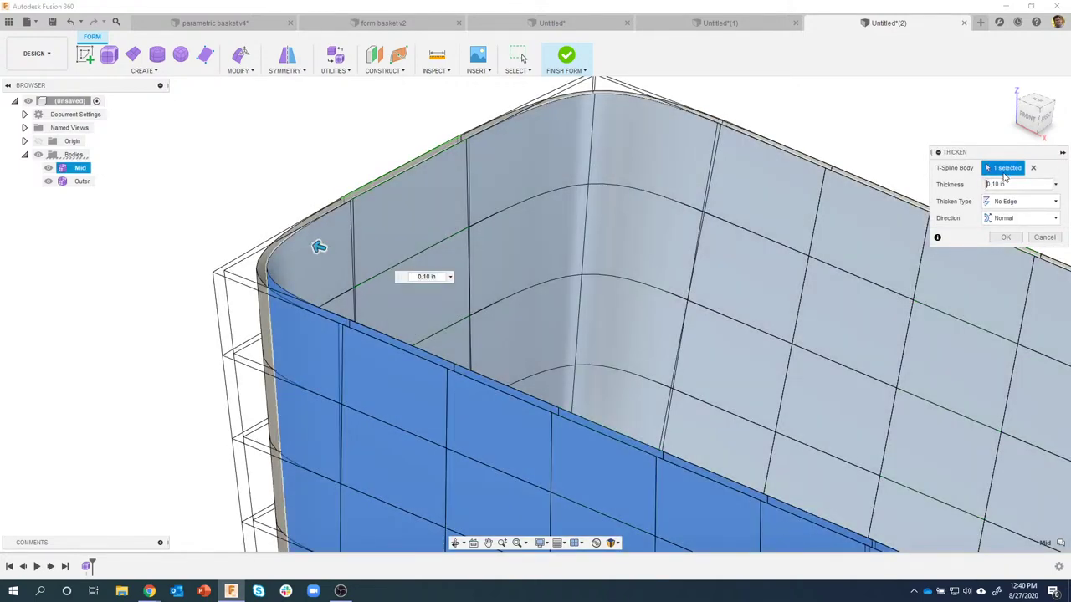
text(-)
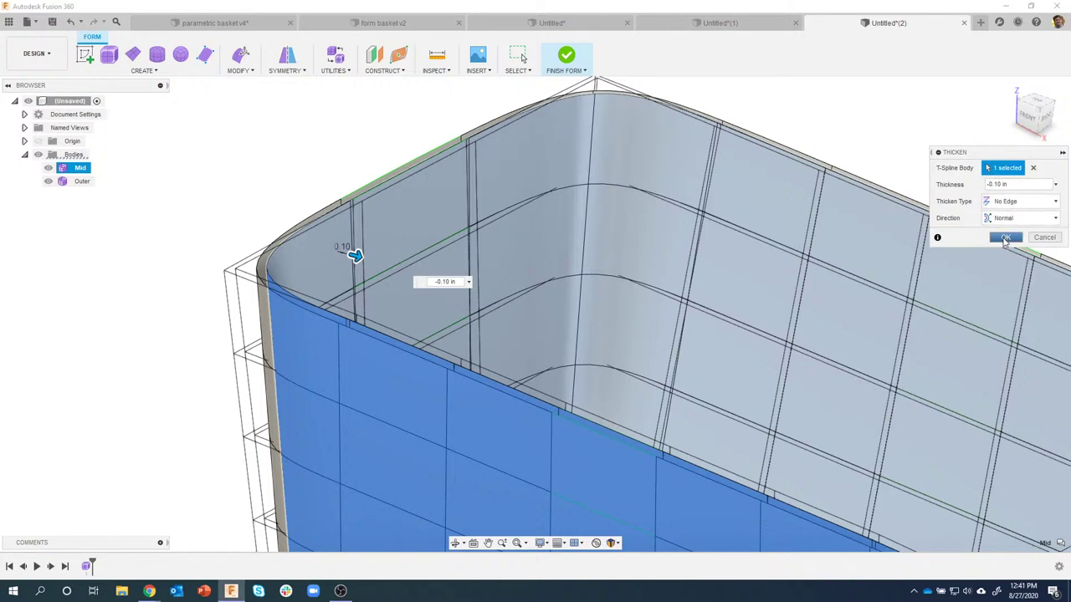
click(1006, 237)
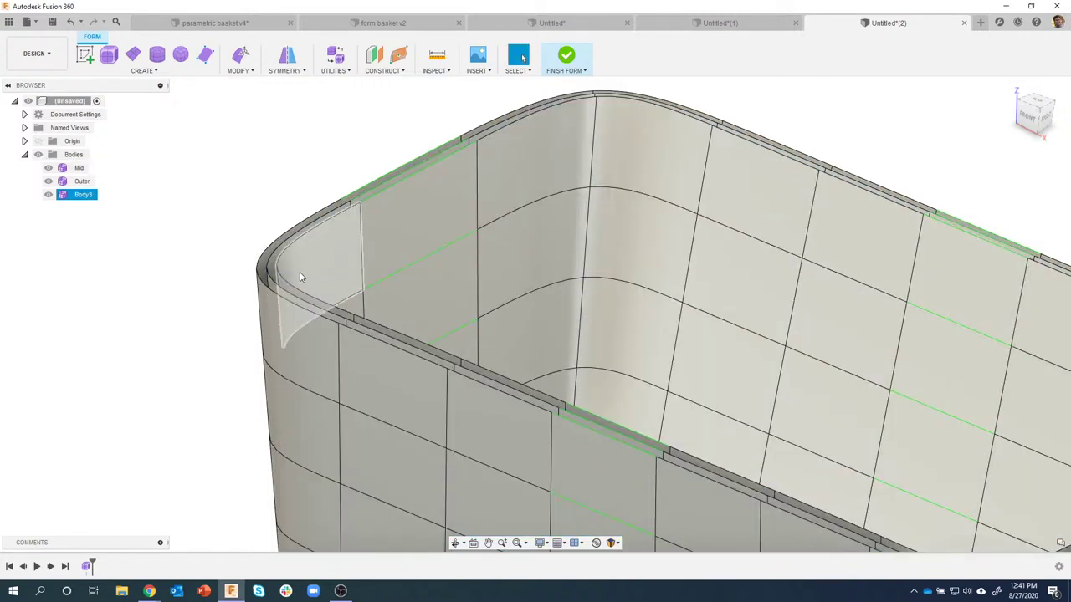
Rename the new offset body inside Mid as Inner
click(88, 197)
double_click(84, 195)
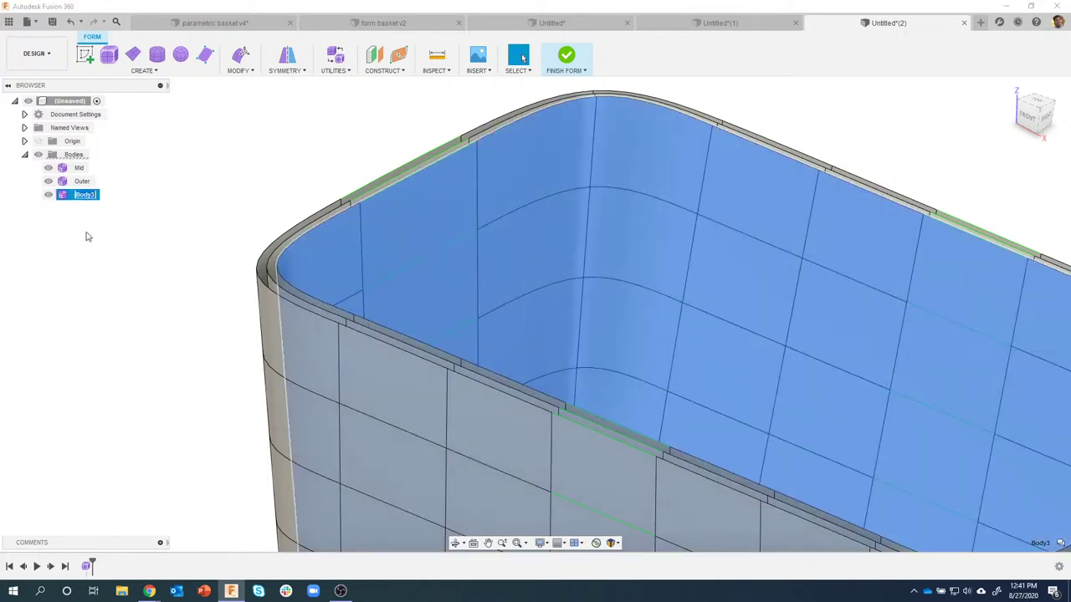
text(Inner)
key(Return)
click(242, 269)
Check the Mid, Outer and Inner bodies by hiding and showing each one in turn
scroll(242, 270, down, 3)
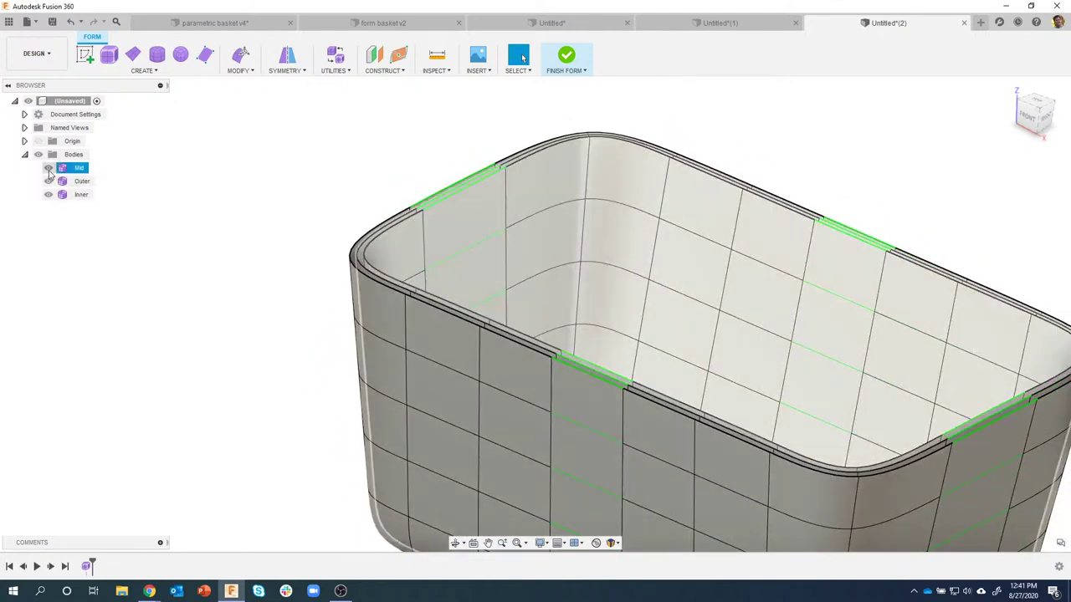
click(48, 168)
click(48, 168)
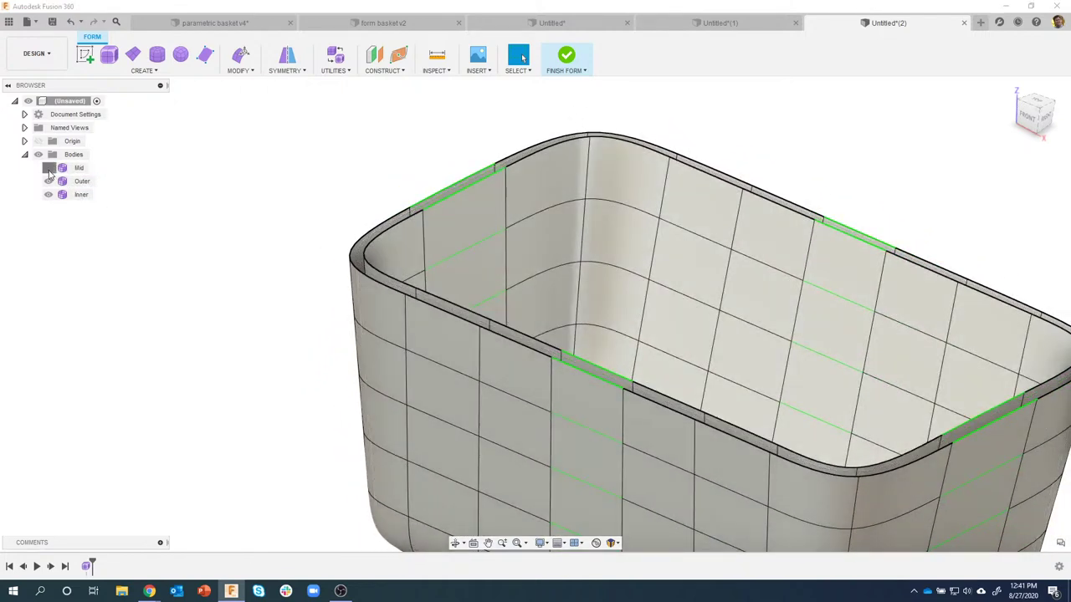
click(49, 182)
click(49, 182)
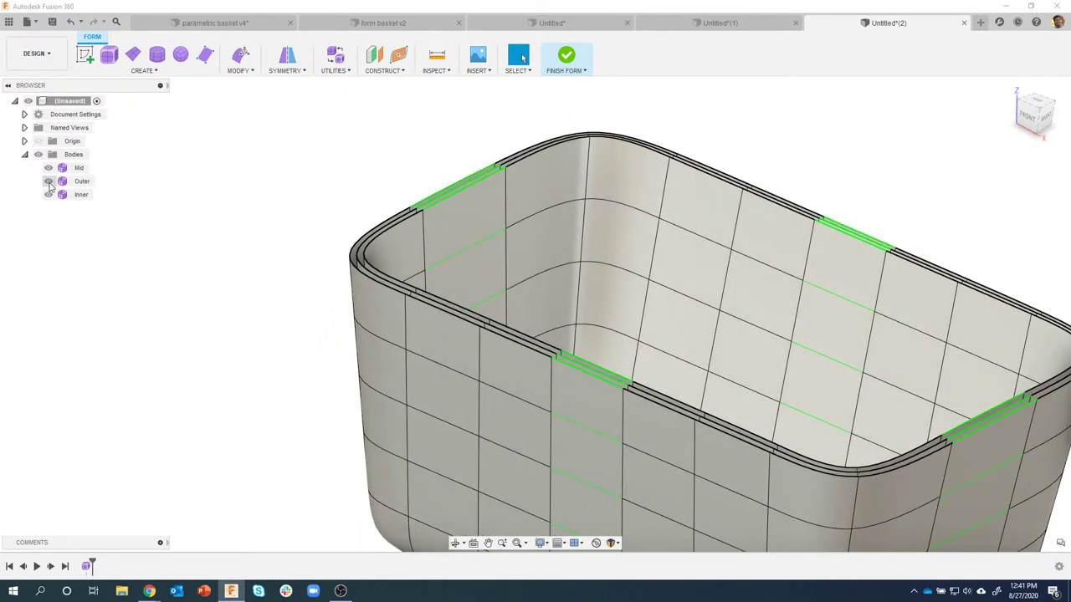
click(48, 195)
click(48, 194)
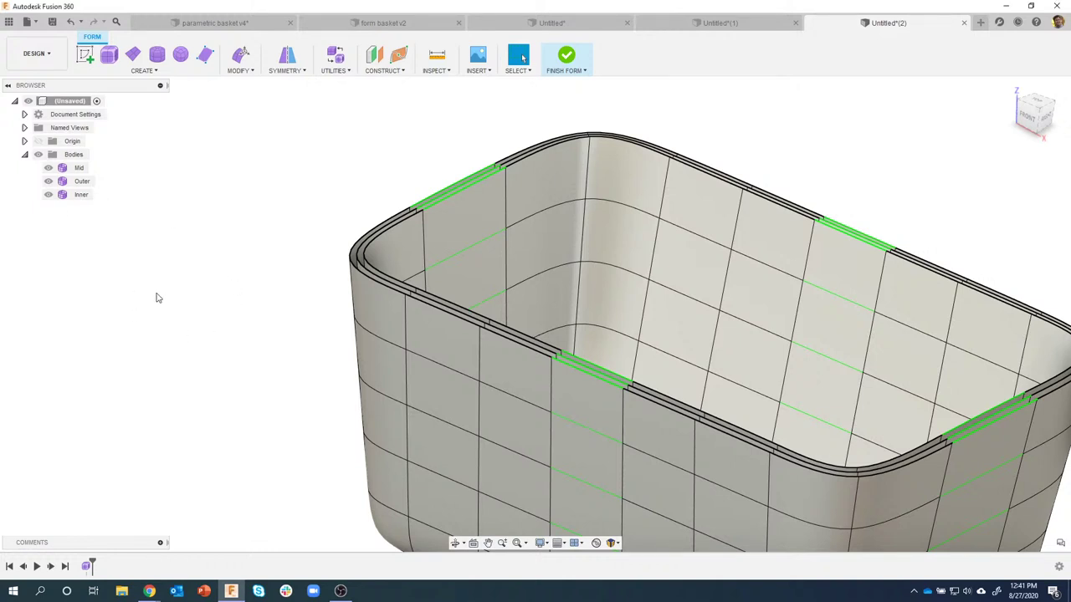
Hide the Mid and Outer bodies so that only Inner is shown
scroll(156, 273, up, 2)
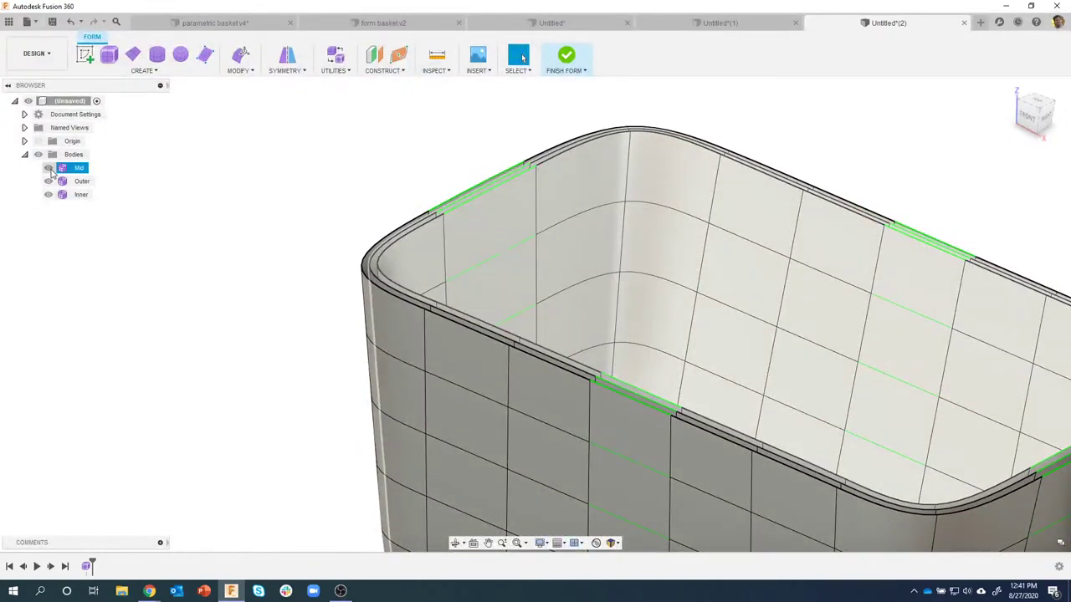
click(49, 169)
click(48, 181)
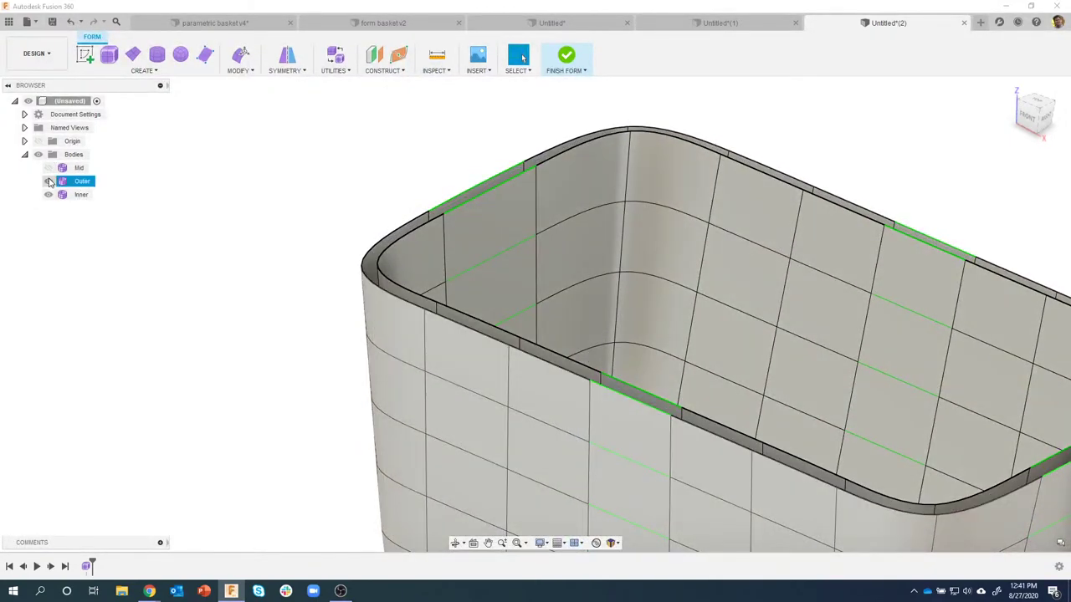
click(49, 182)
click(77, 194)
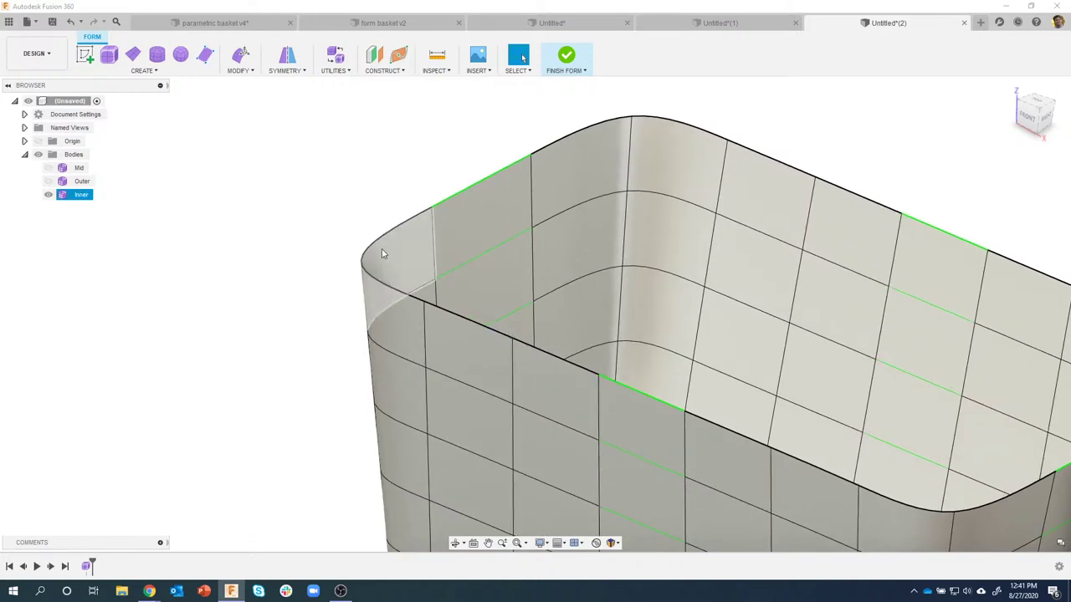
shift+middle_drag(382, 249, 332, 175)
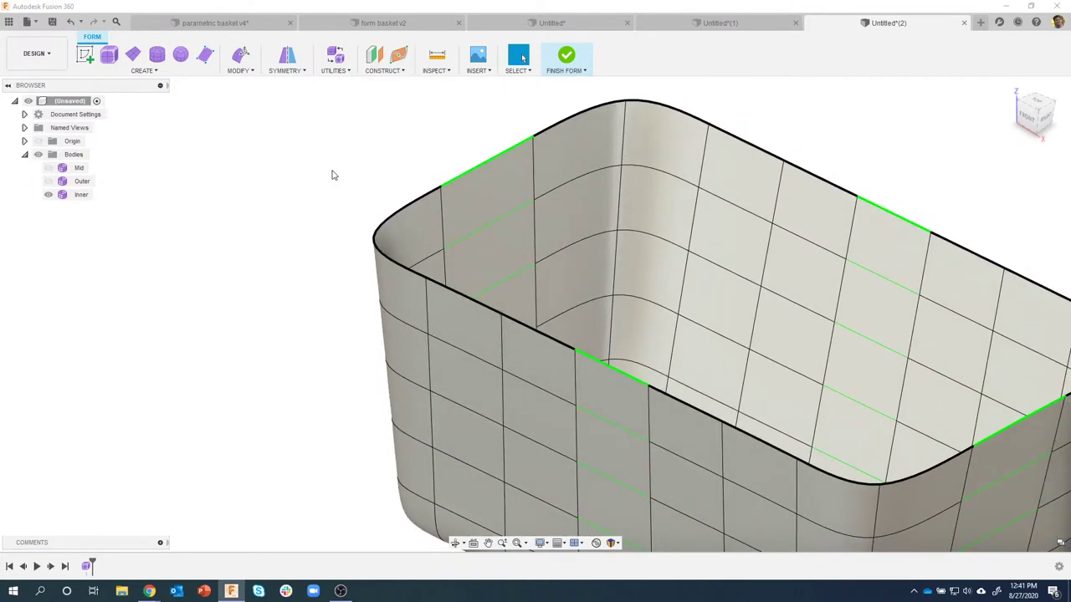
Set up a 0.1 in diameter pipe along the two lengthwise edge loops of Inner bordering the middle faces of its short walls
click(143, 70)
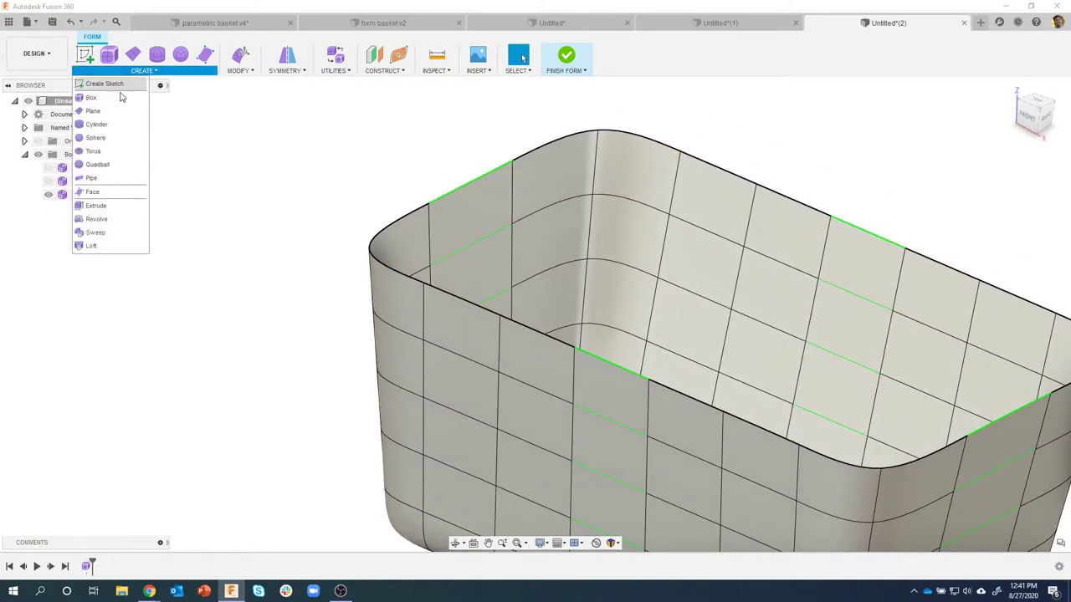
click(92, 178)
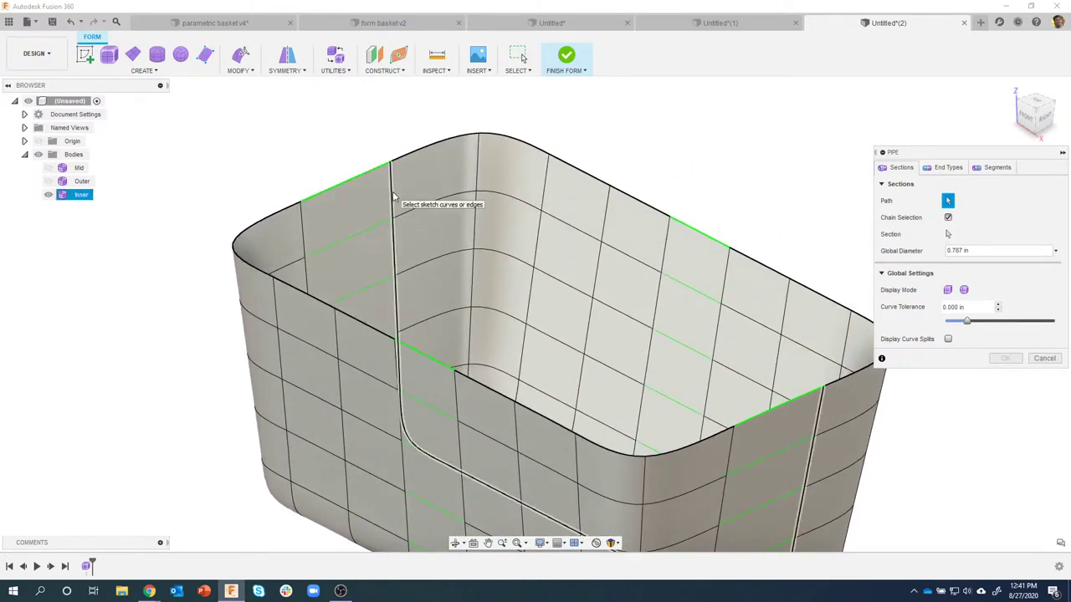
mouse_move(424, 190)
shift+middle_down()
mouse_move(399, 187)
mouse_move(401, 207)
mouse_move(384, 206)
mouse_move(373, 179)
mouse_move(349, 170)
shift+middle_up()
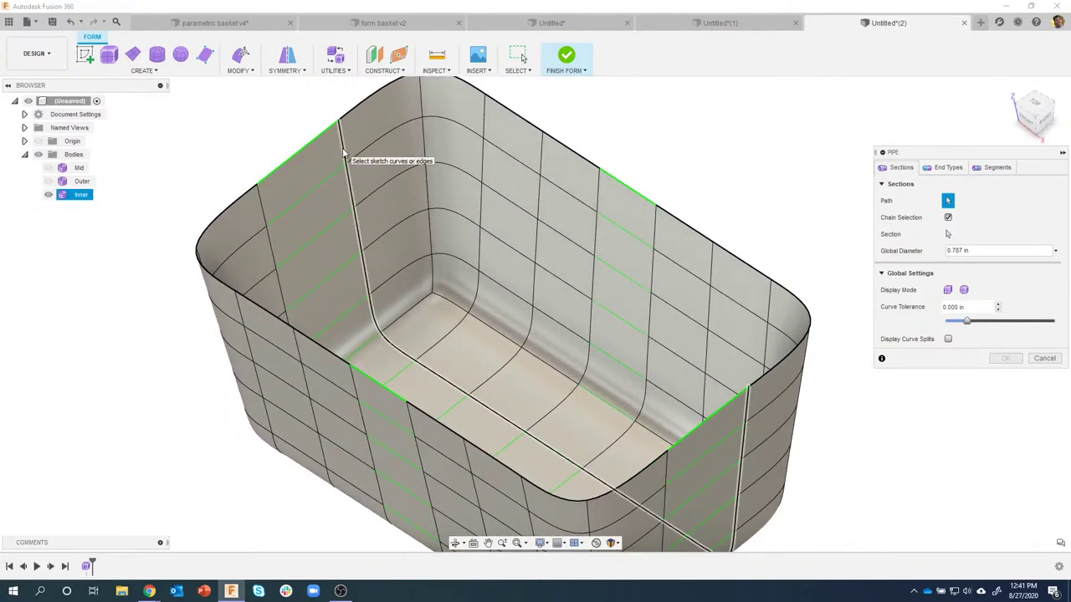
click(342, 151)
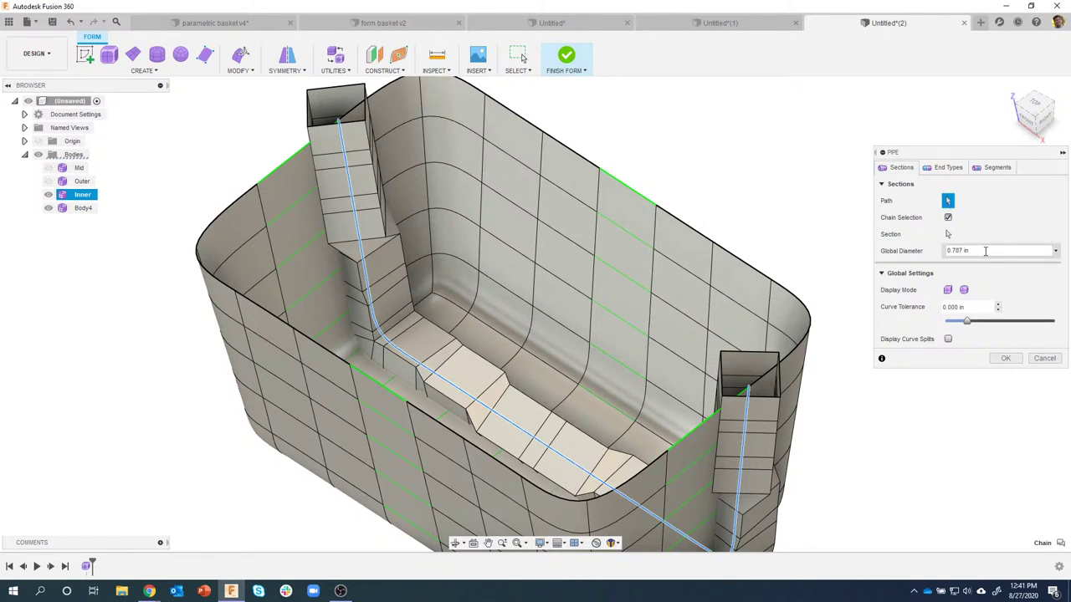
drag(985, 251, 934, 250)
text(1)
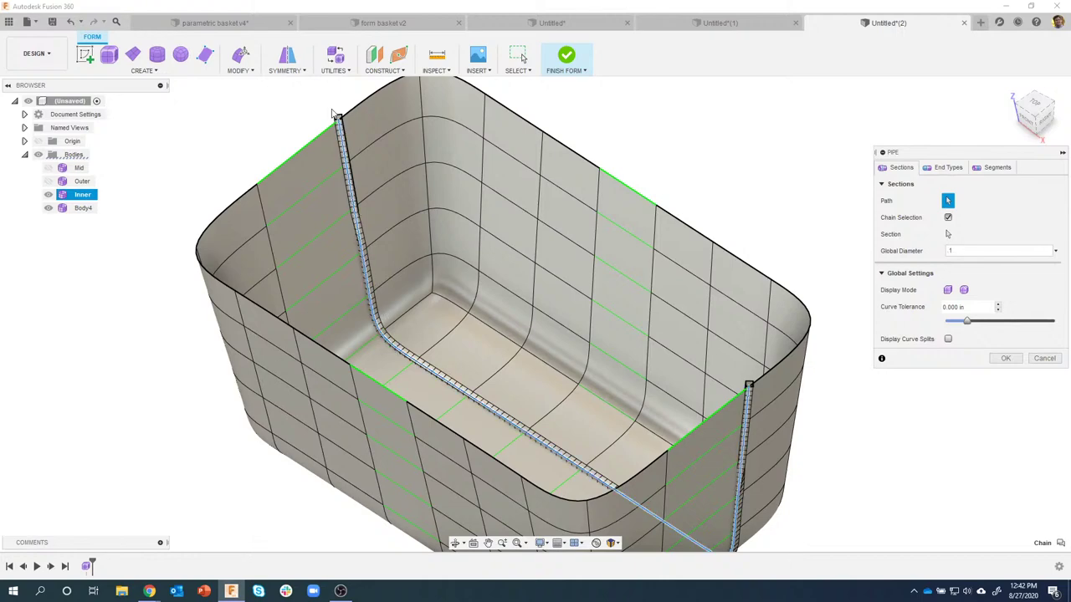
click(264, 214)
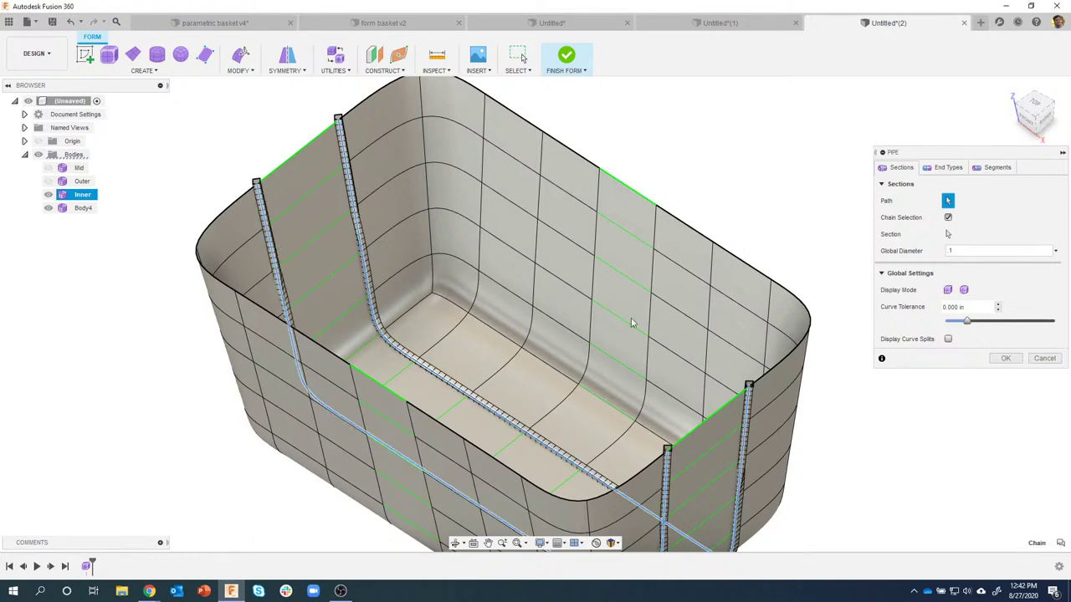
shift+middle_drag(739, 279, 902, 333)
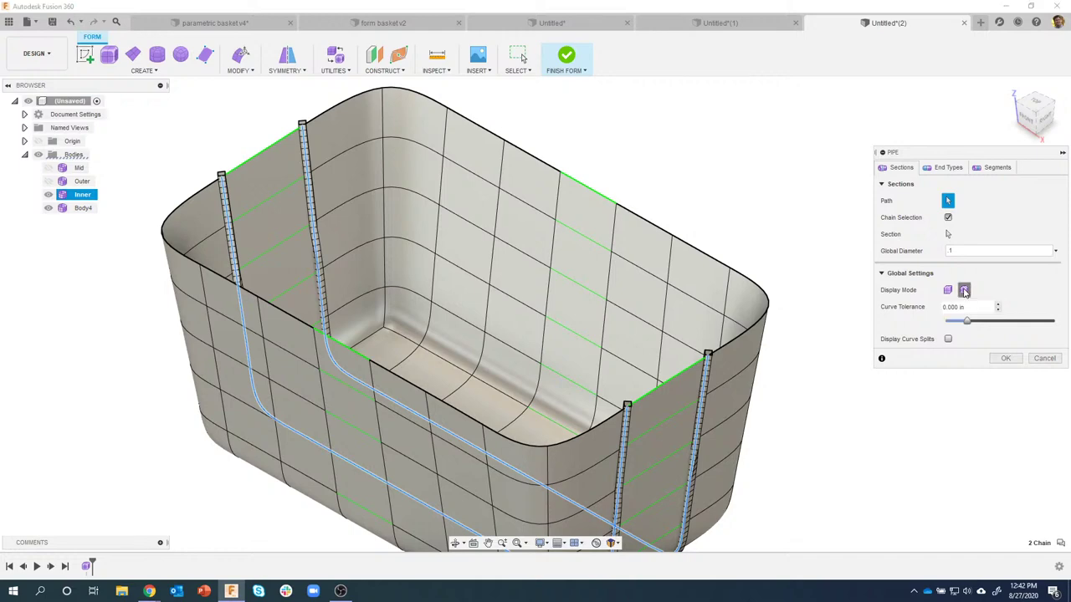
Compare the pipe preview in box and smooth display at the open ends, and set the display mode to smooth
click(964, 290)
scroll(739, 367, up, 5)
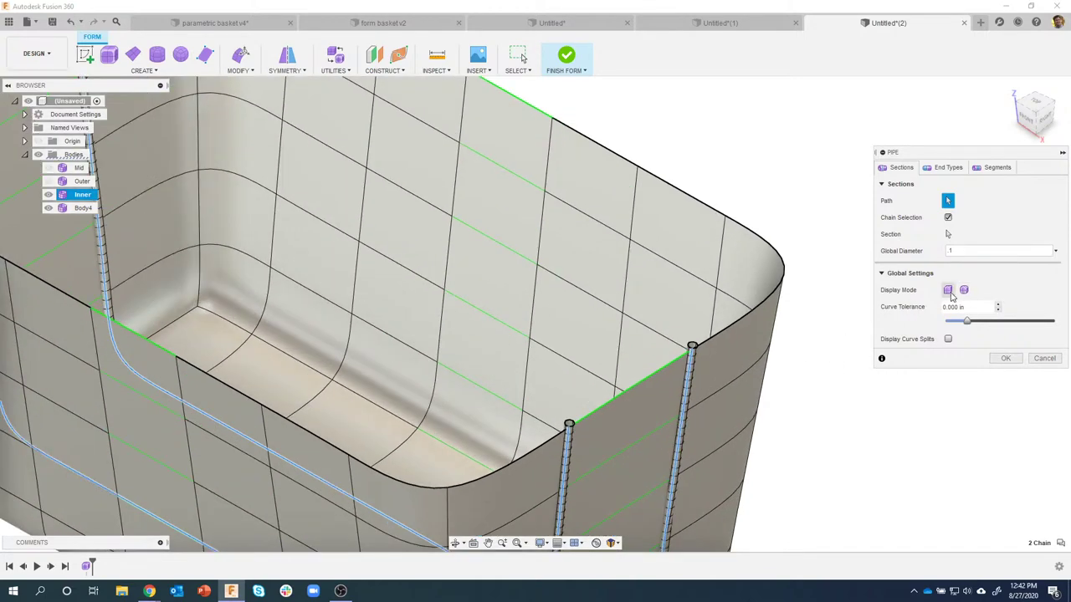
scroll(694, 356, up, 2)
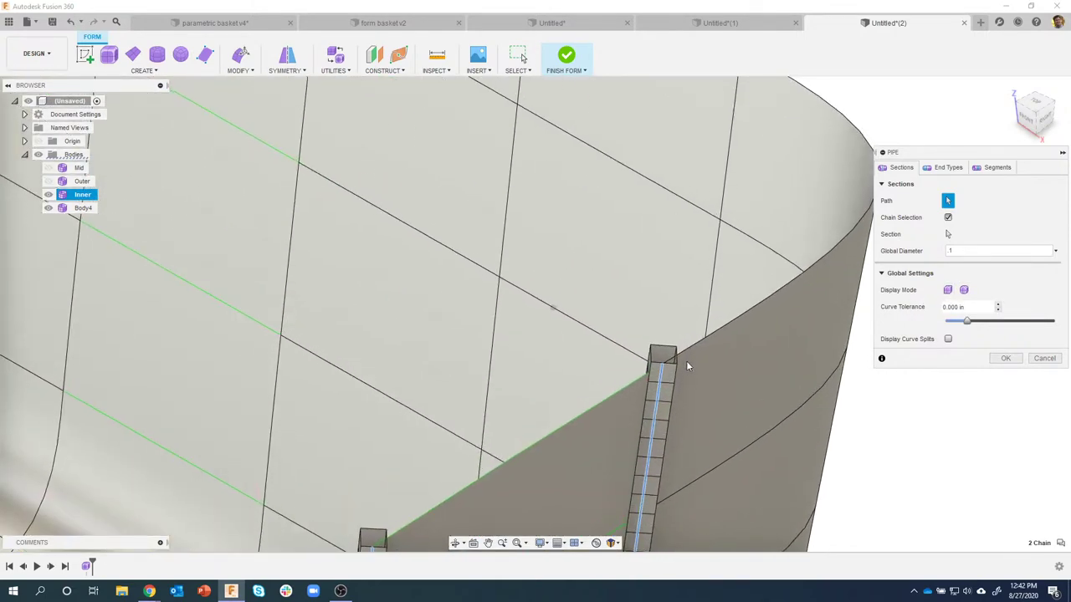
scroll(686, 361, up, 3)
shift+middle_drag(795, 392, 853, 327)
click(964, 296)
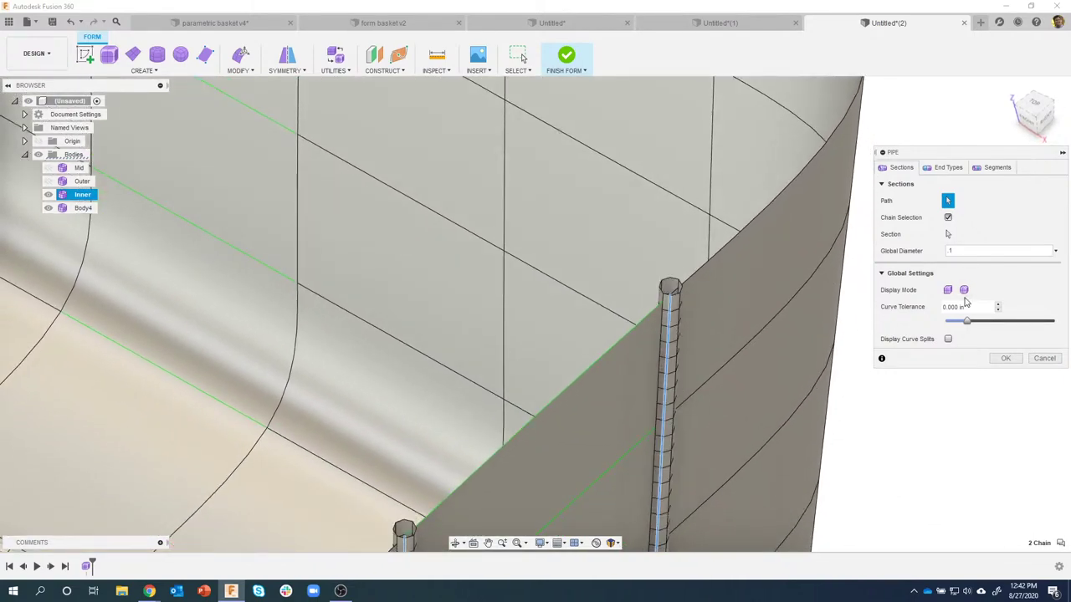
shift+middle_drag(966, 300, 721, 397)
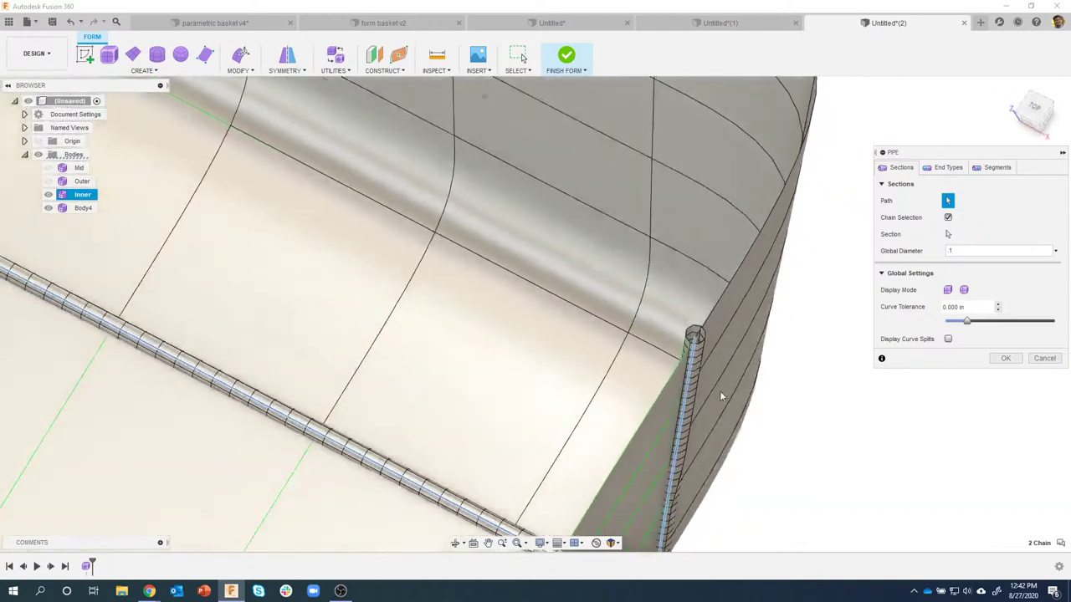
scroll(720, 391, up, 5)
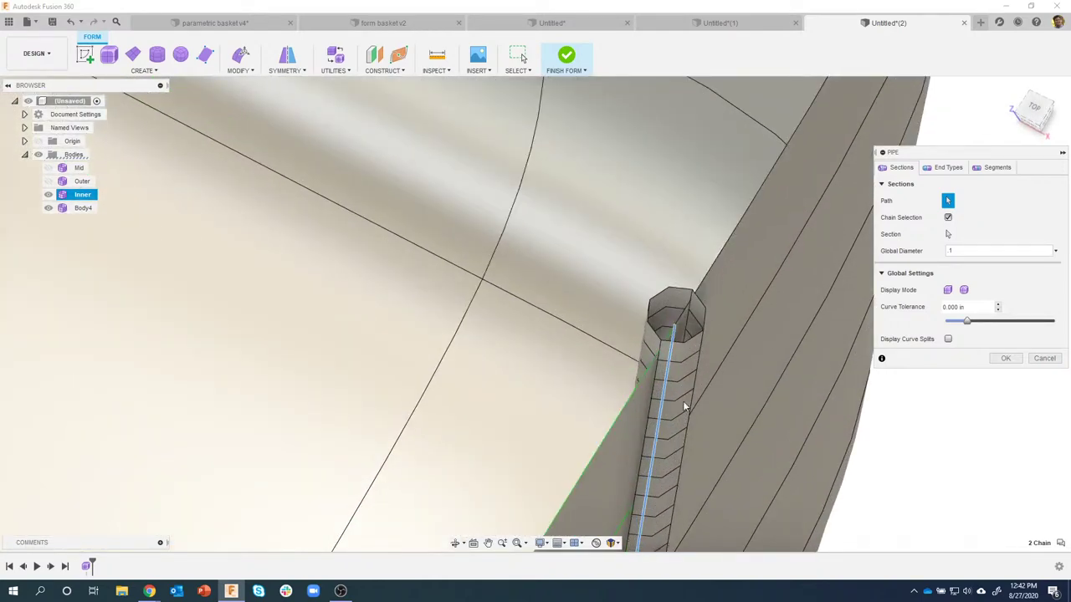
scroll(684, 407, down, 5)
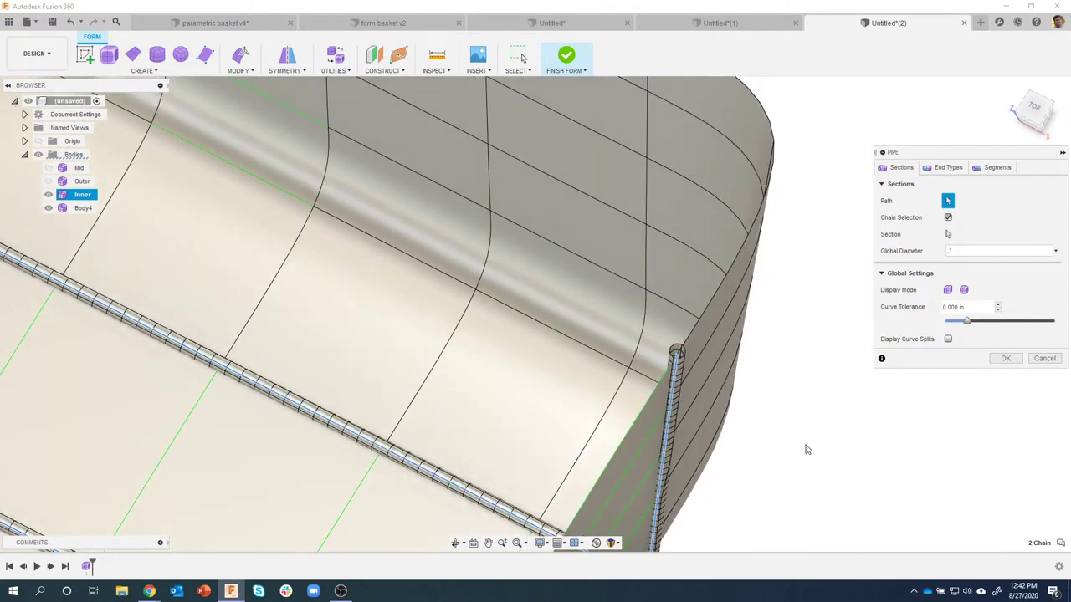
shift+middle_drag(806, 450, 777, 438)
scroll(776, 437, down, 2)
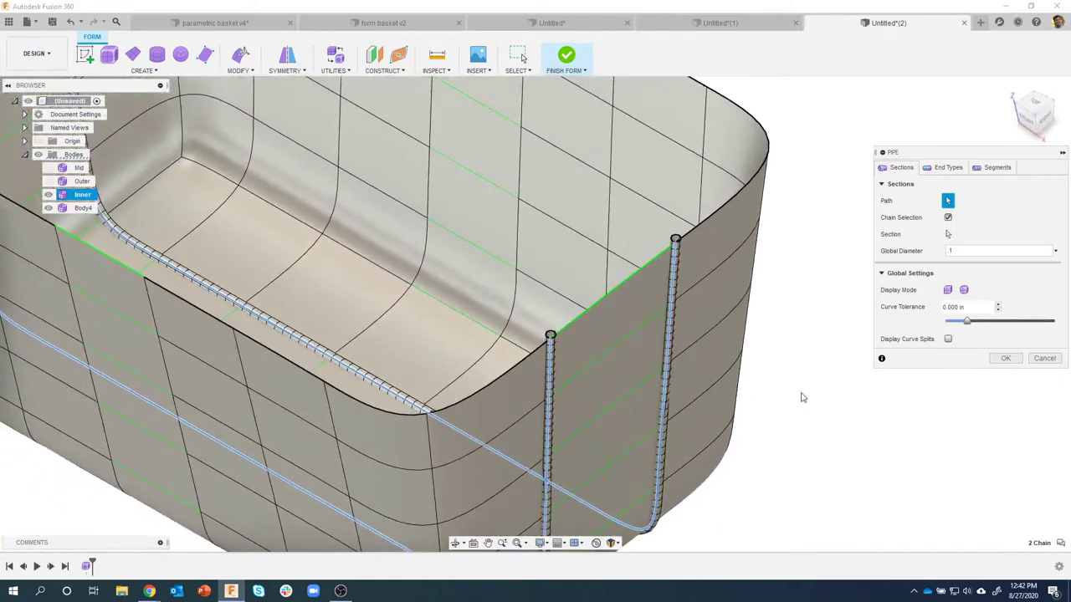
scroll(690, 247, up, 5)
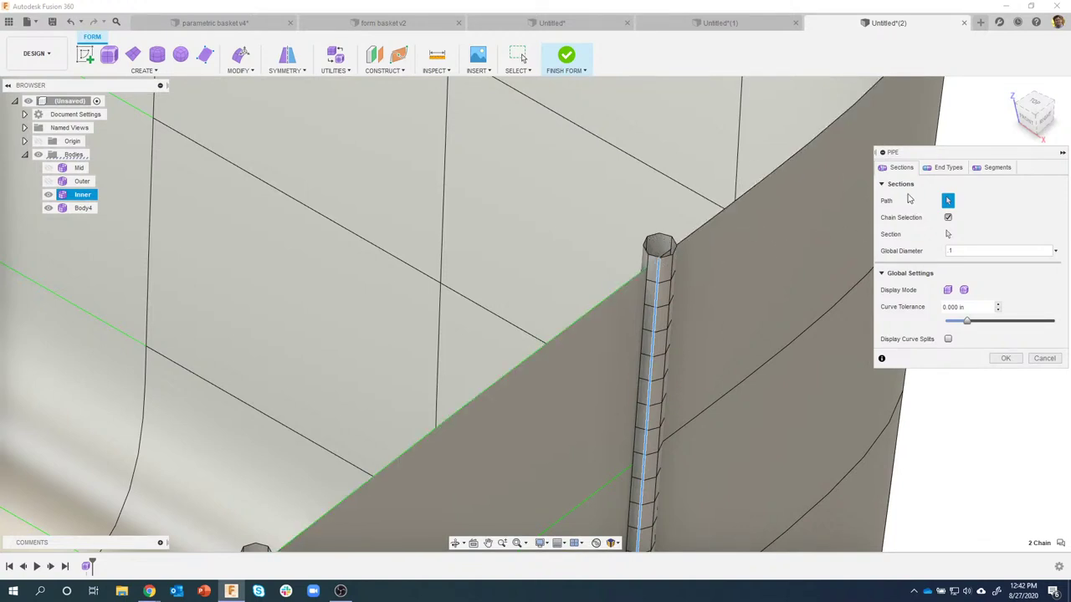
Close the pipe ends with the Square end type and create the pipes
click(943, 170)
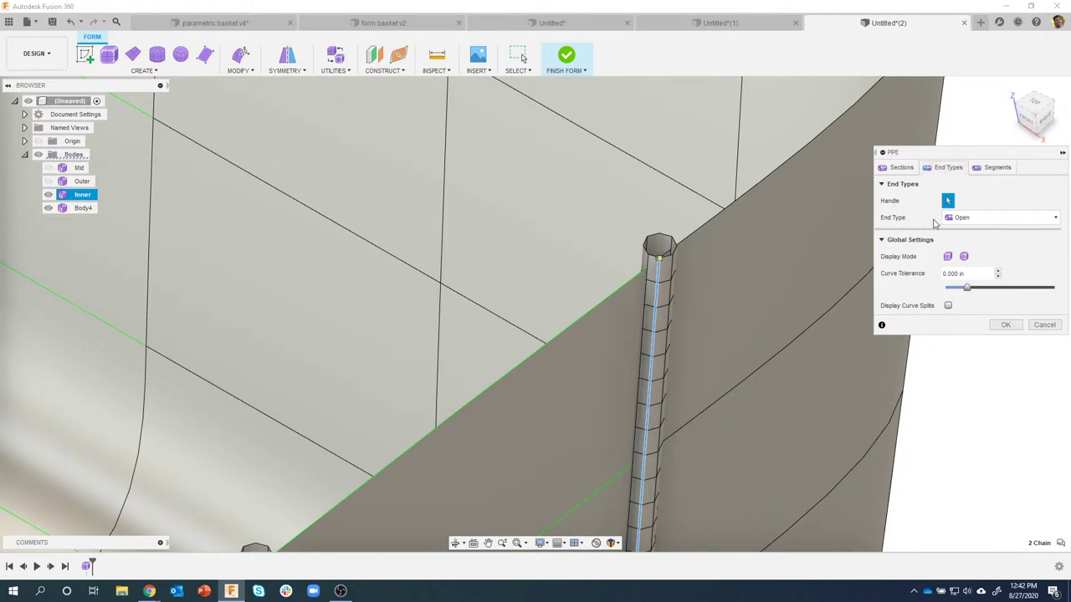
click(981, 223)
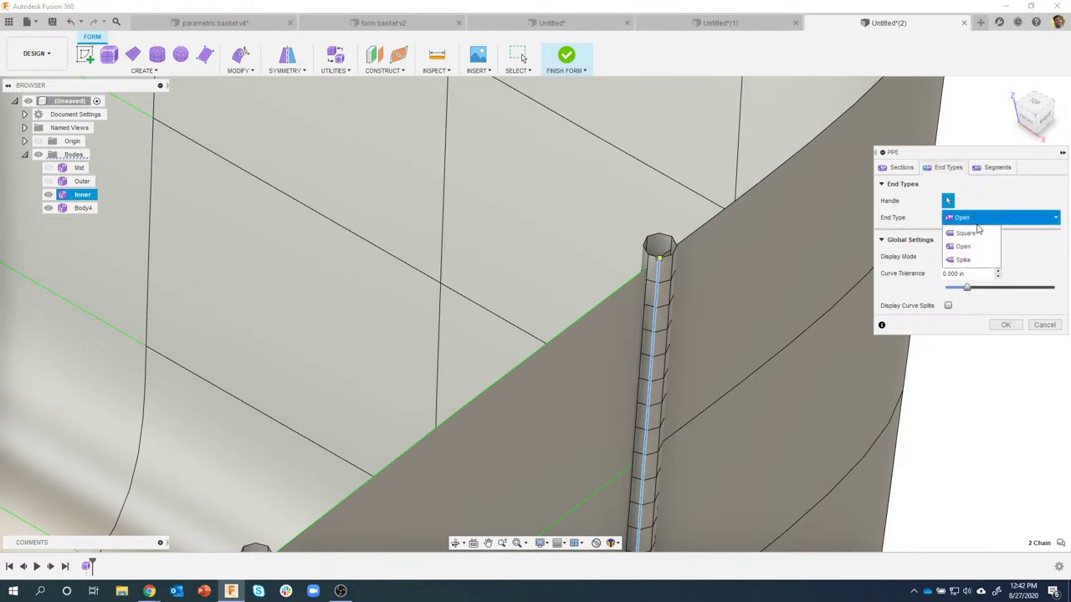
click(966, 233)
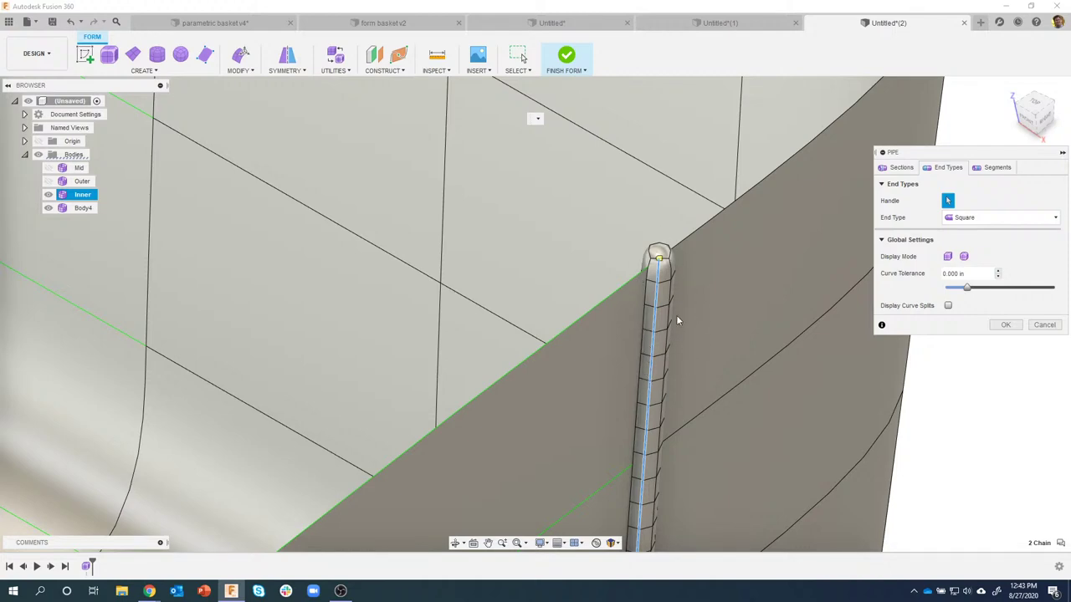
scroll(872, 398, down, 8)
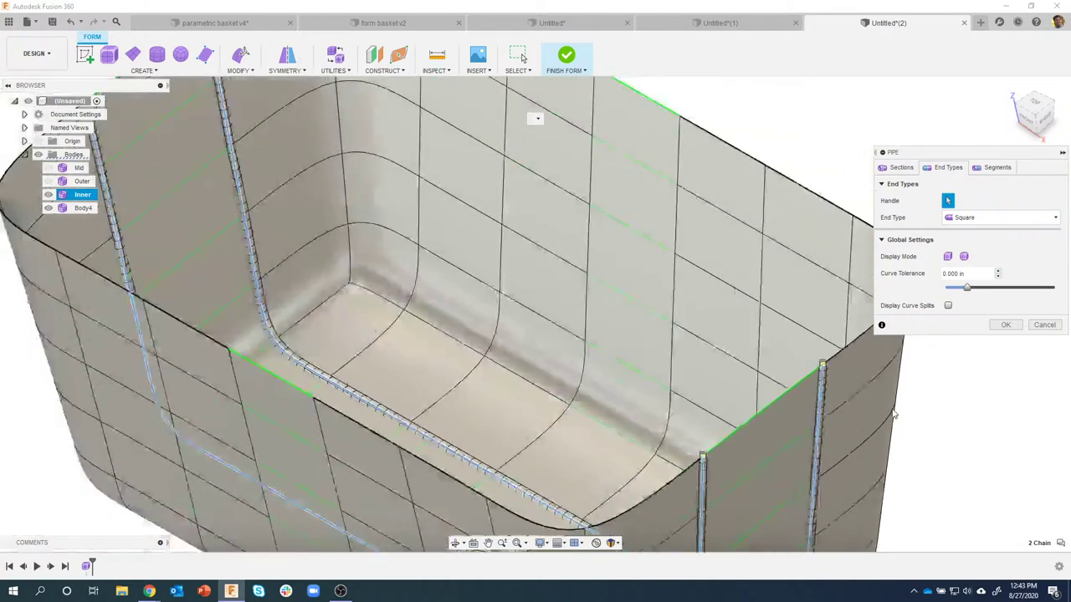
click(1005, 325)
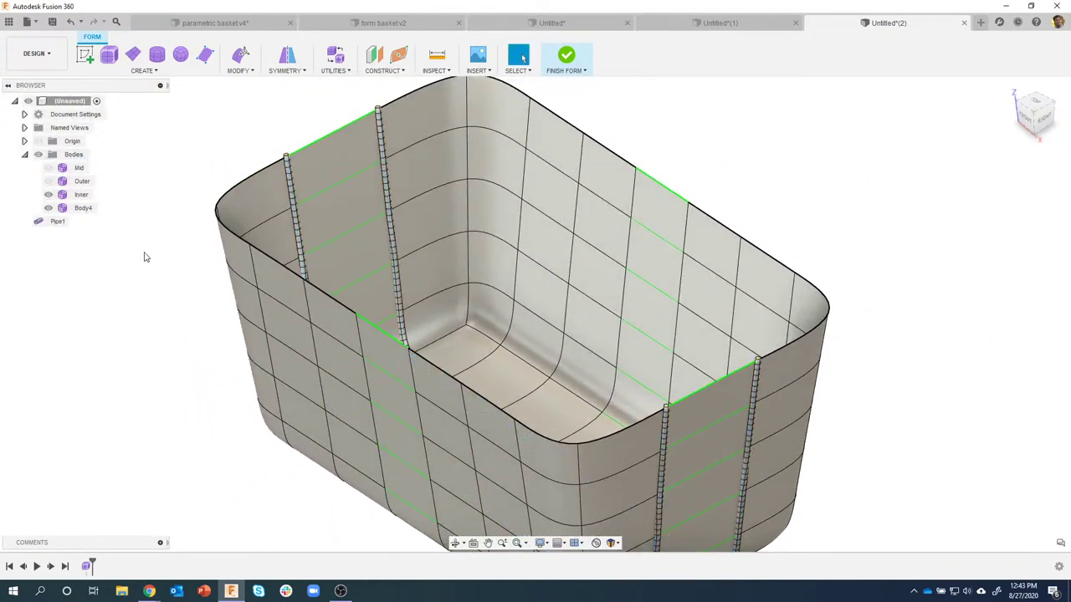
Examine the two pipes and their closed ends with the Inner body hidden and shown again
click(50, 195)
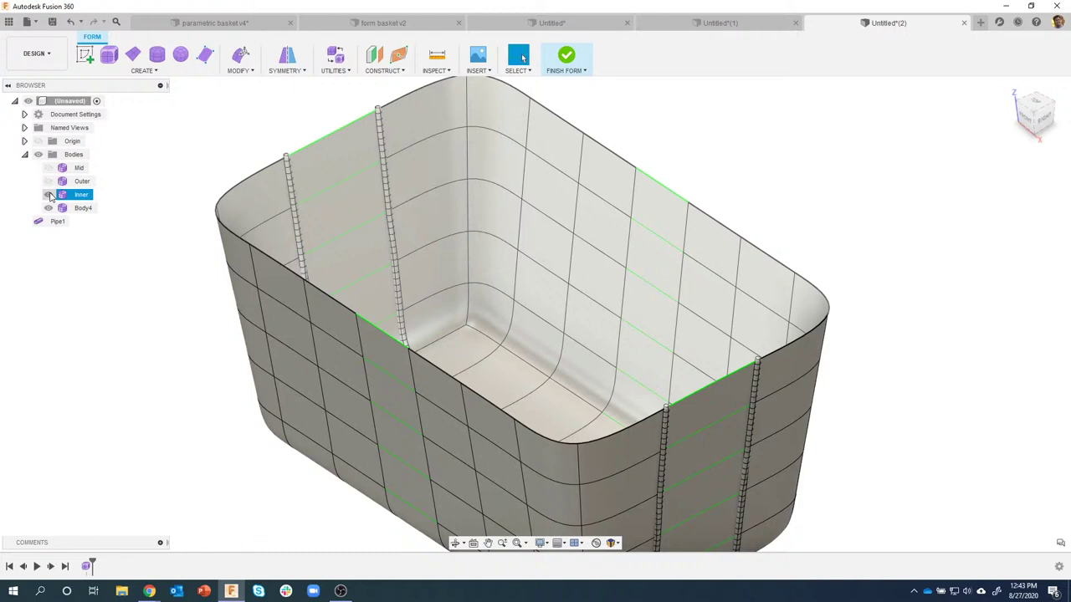
click(50, 195)
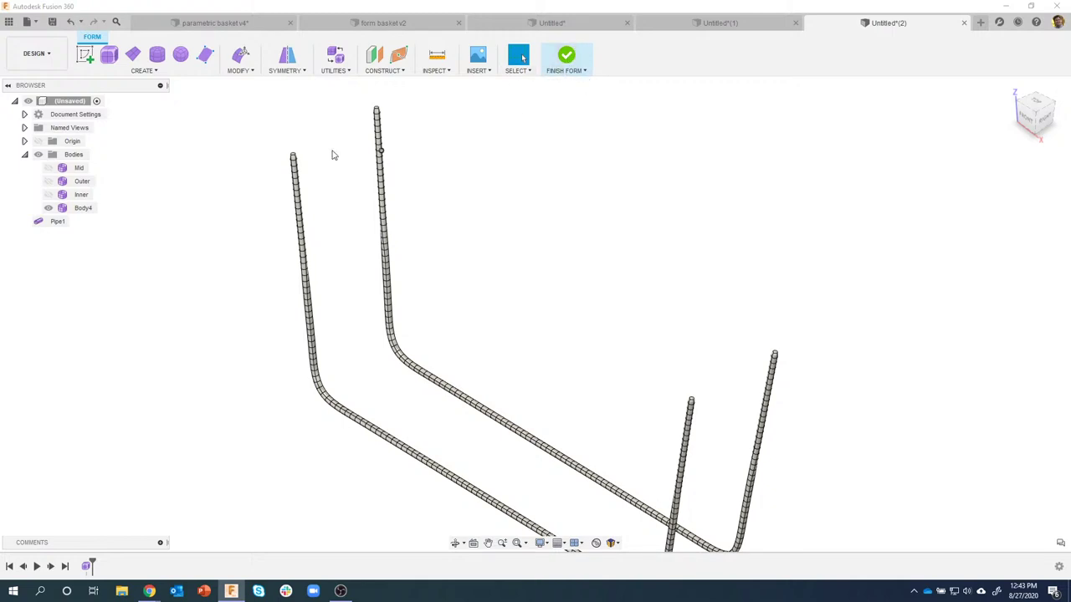
scroll(283, 148, up, 5)
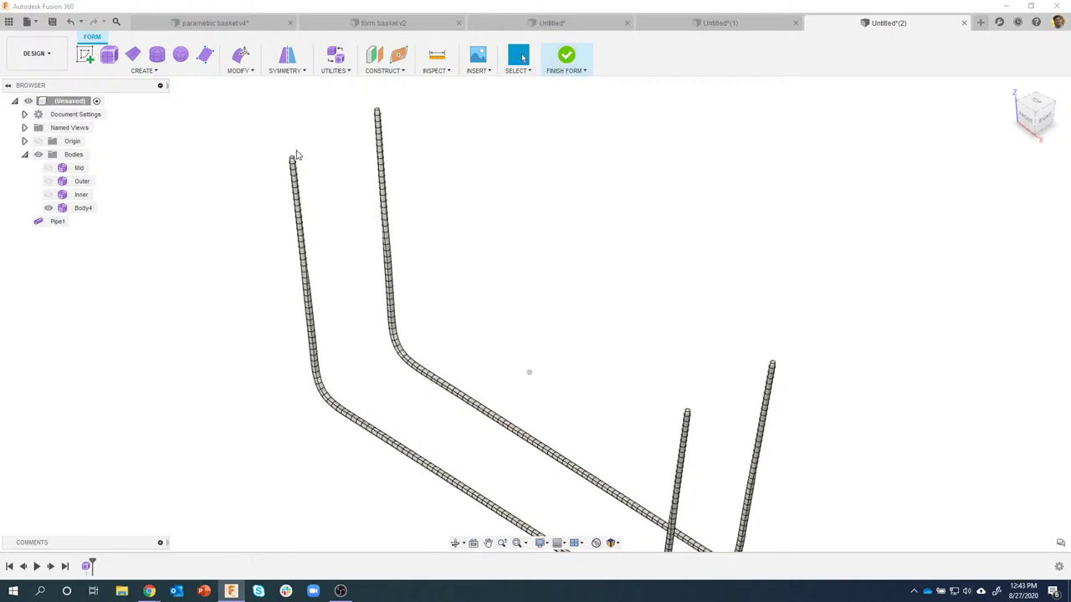
scroll(284, 159, down, 5)
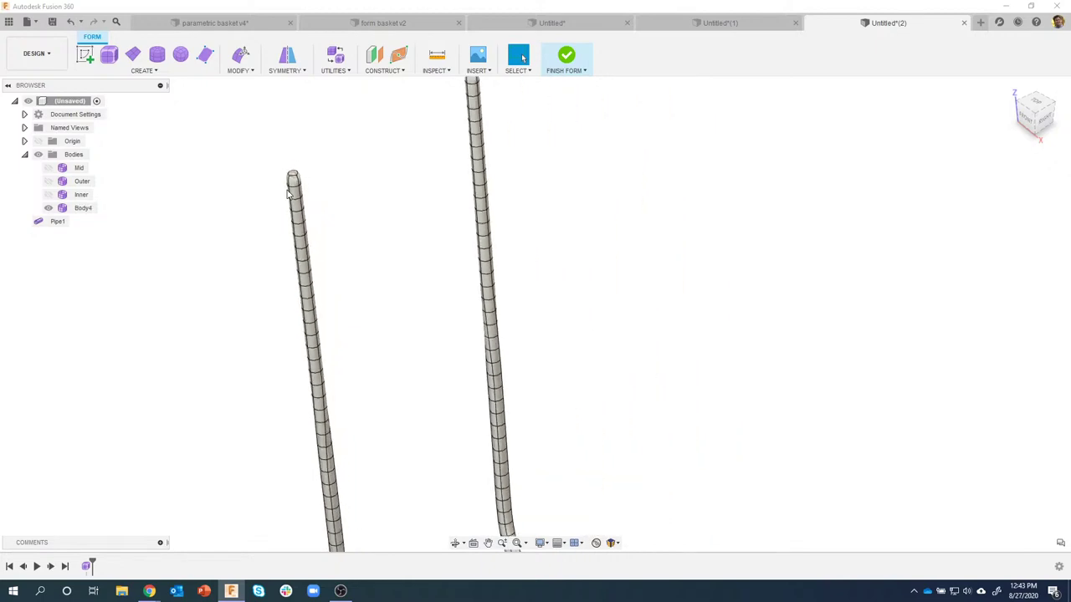
click(48, 194)
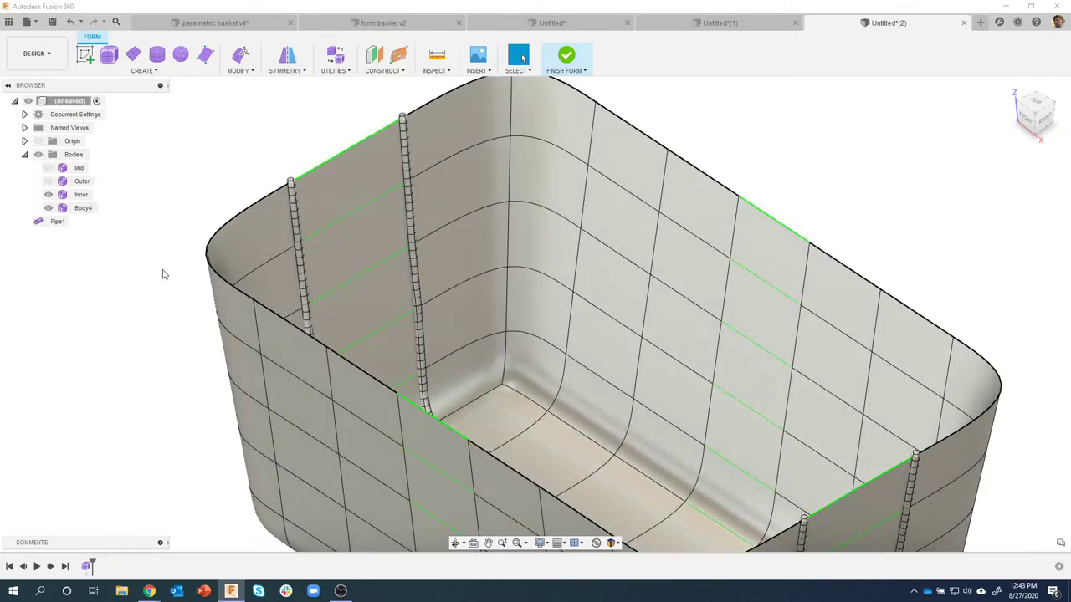
scroll(226, 259, down, 3)
shift+middle_drag(259, 246, 374, 194)
shift+middle_drag(130, 243, 129, 226)
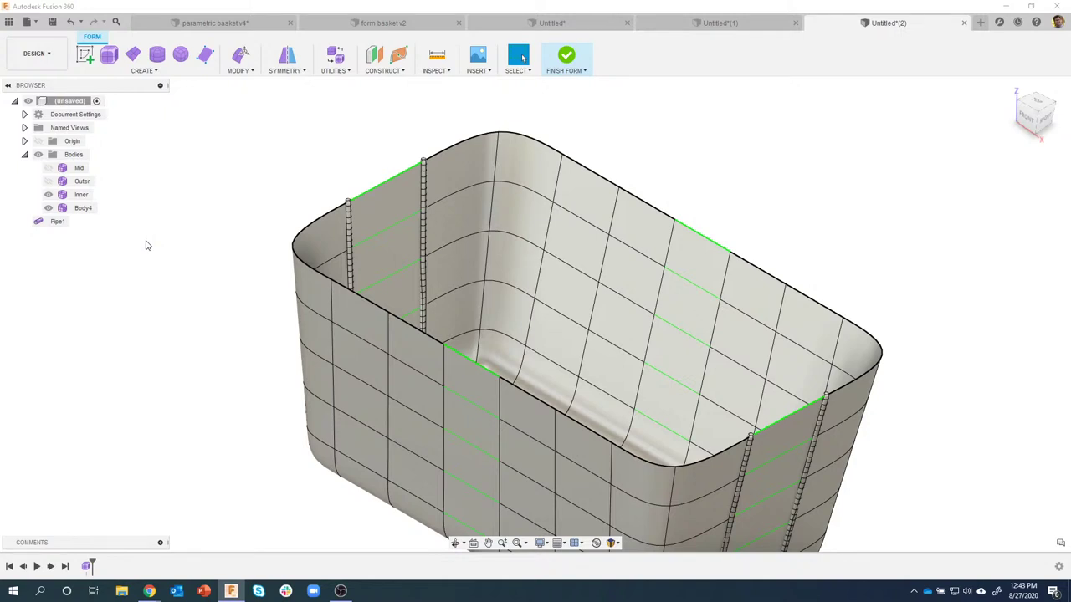
Swap the visible body from Inner to Mid and set up a 0.10 in diameter pipe along Mid's rim and the four horizontal edge loops below it
click(49, 195)
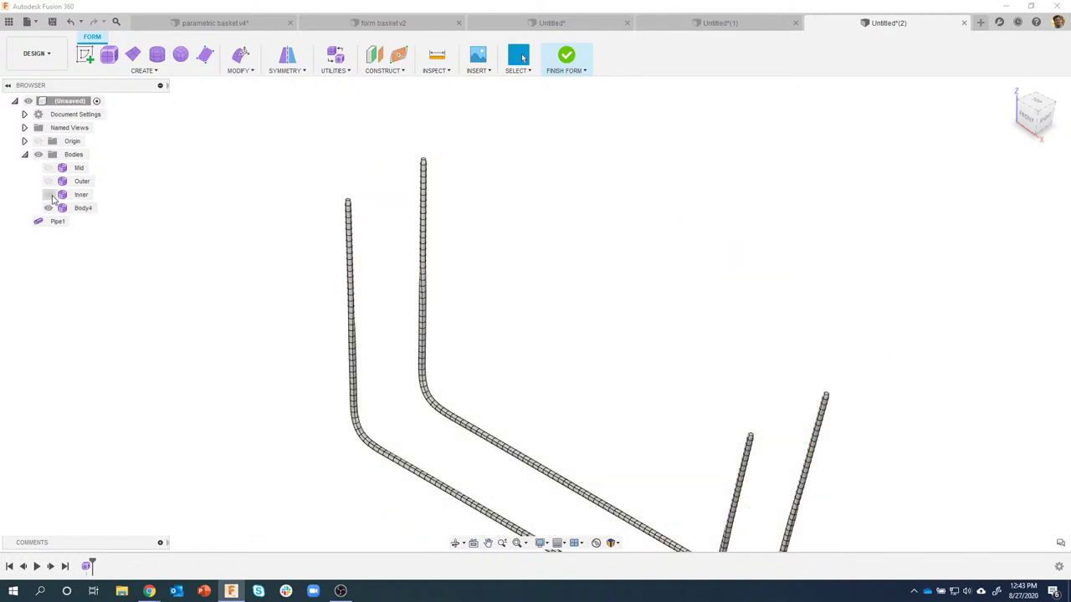
click(47, 167)
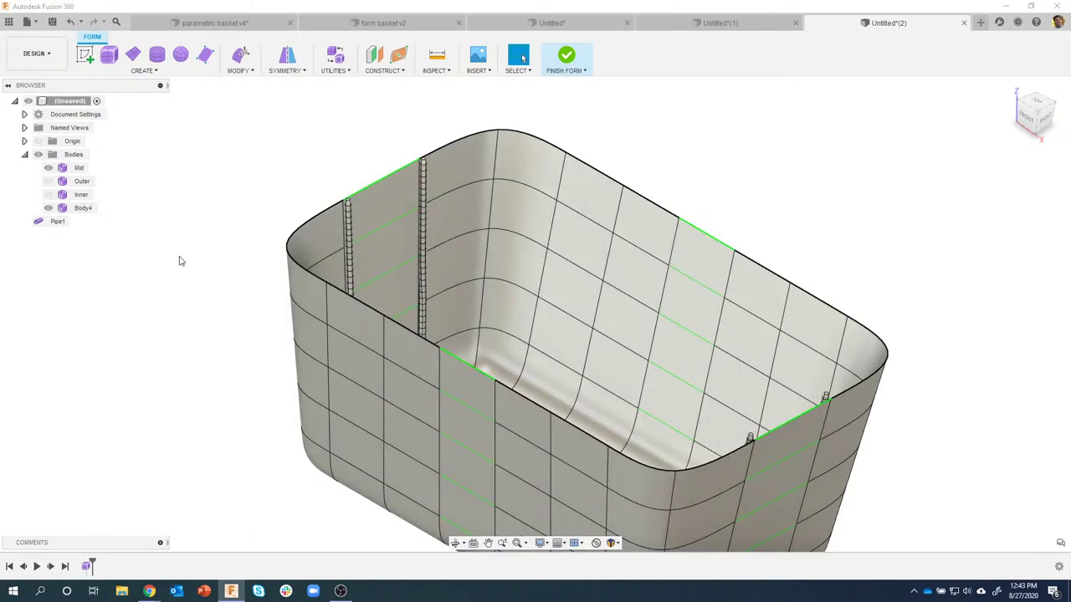
click(142, 71)
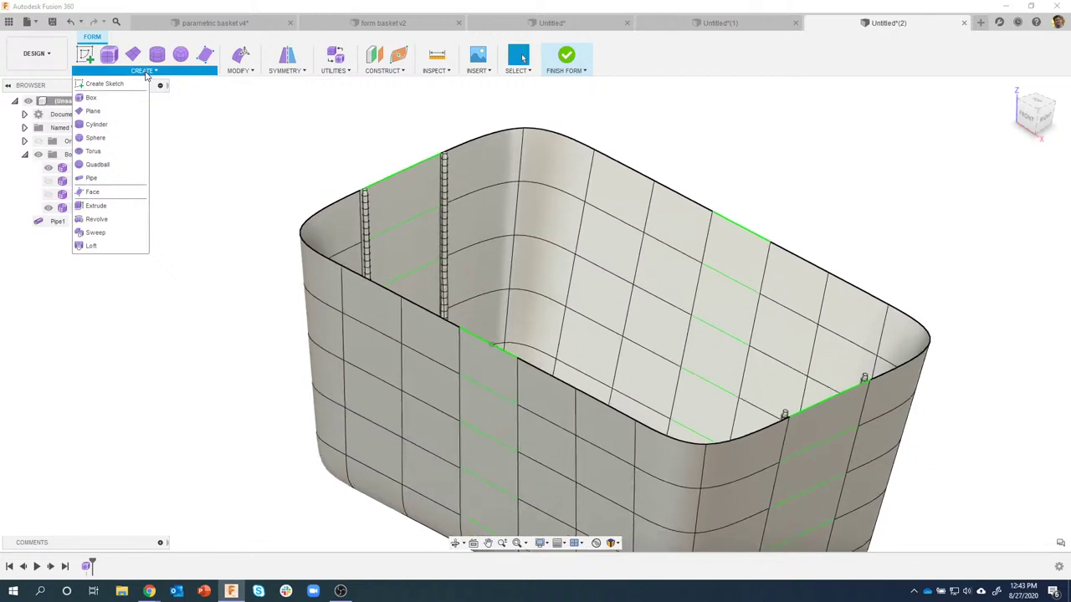
click(105, 177)
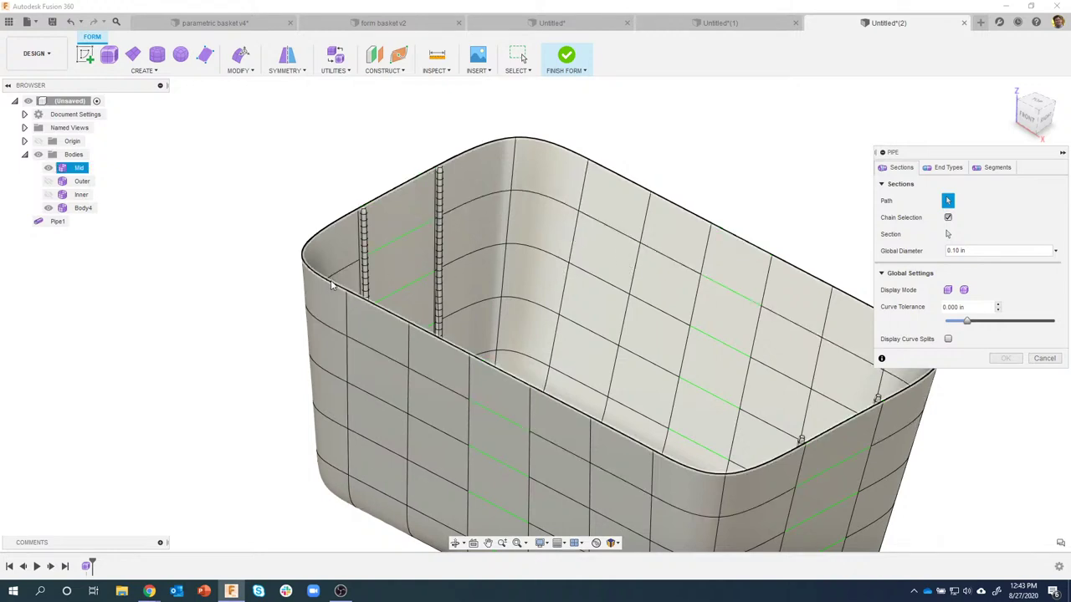
click(328, 312)
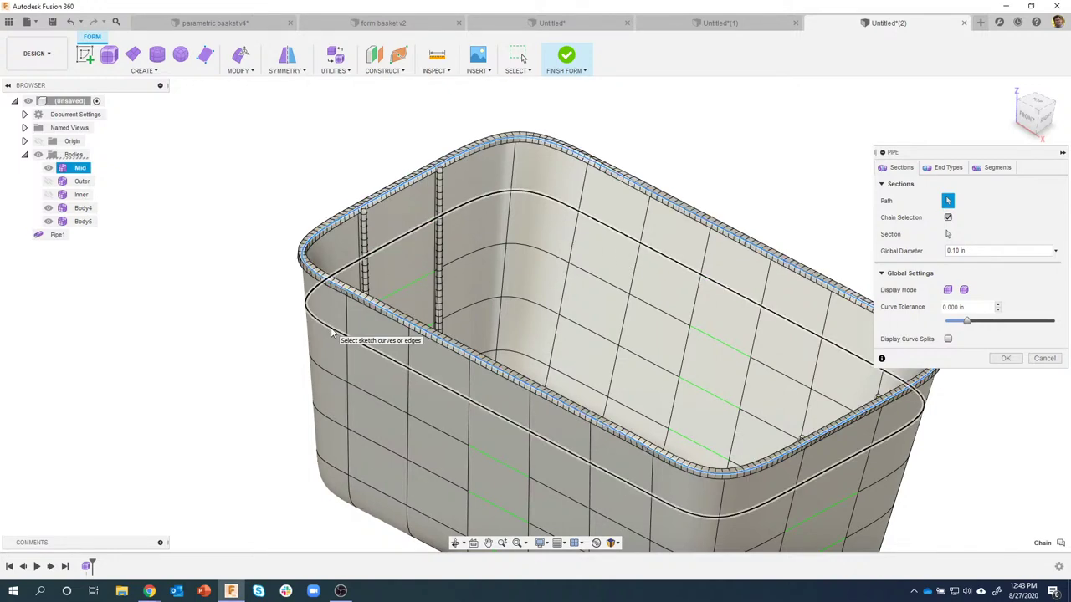
click(333, 381)
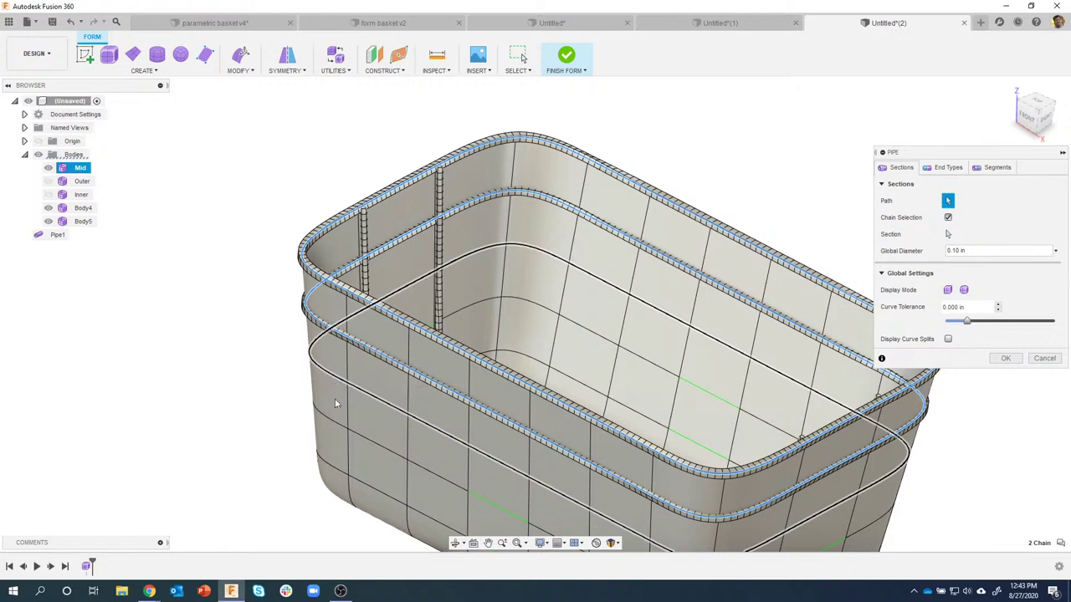
click(333, 425)
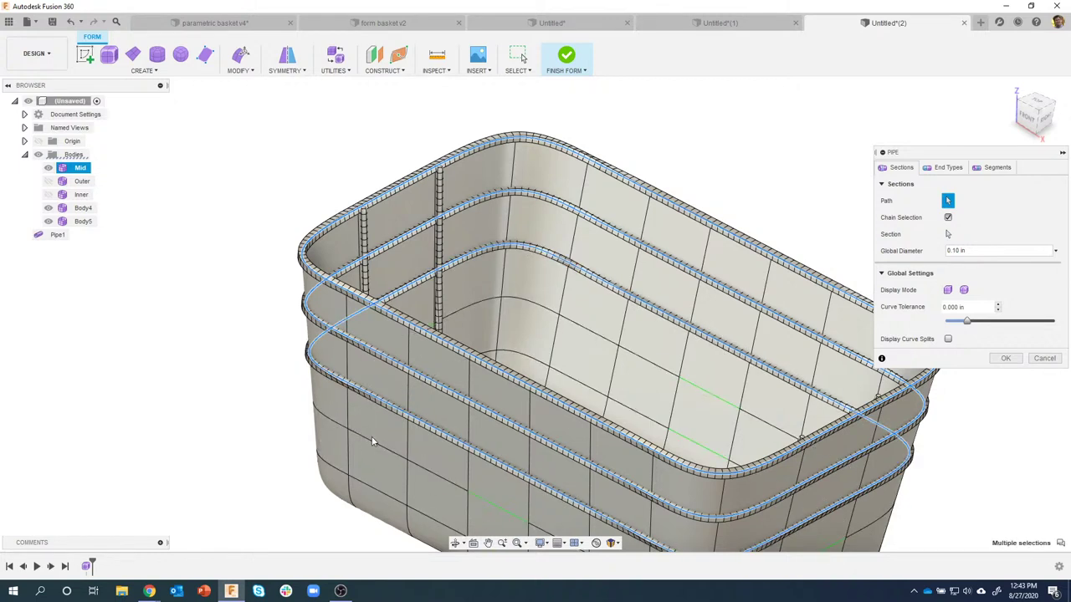
click(429, 522)
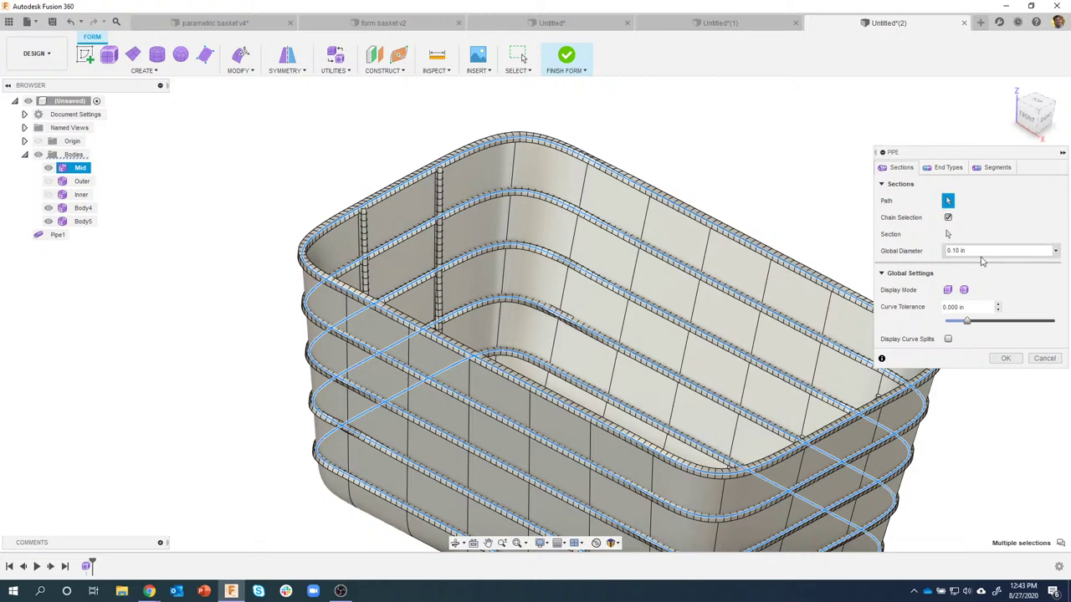
Check the diameter, display mode and end type of the ring pipes, create them, and hide Mid
drag(974, 256, 953, 254)
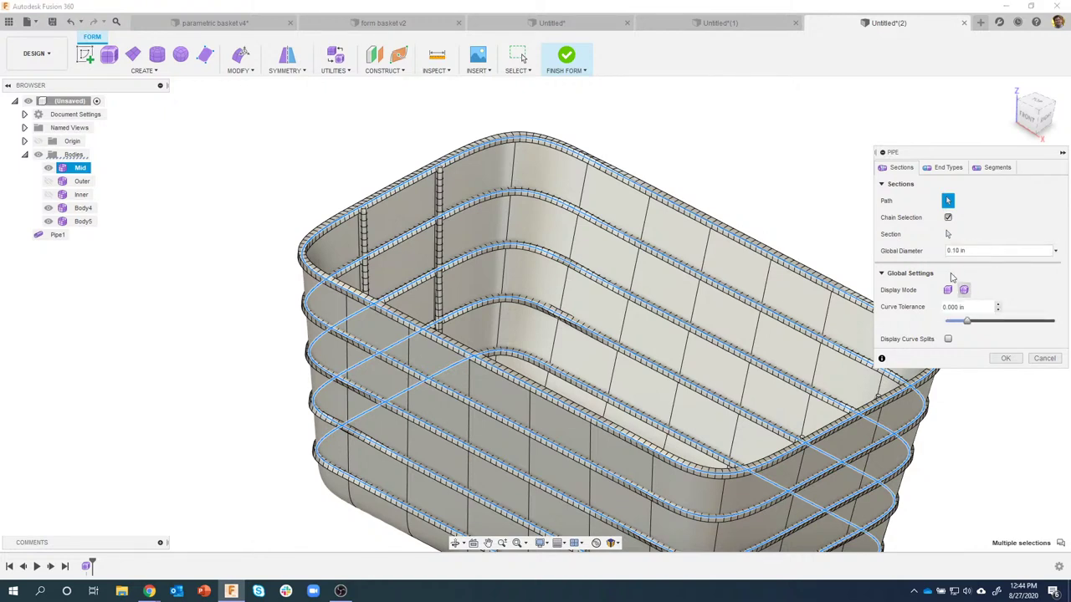
shift+middle_drag(818, 172, 874, 166)
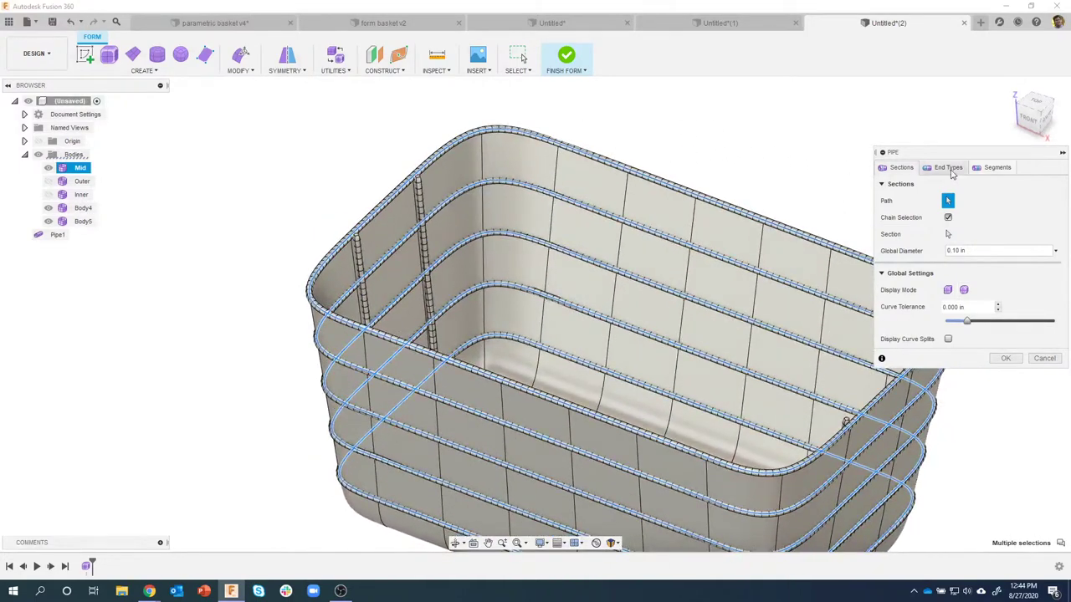
click(948, 170)
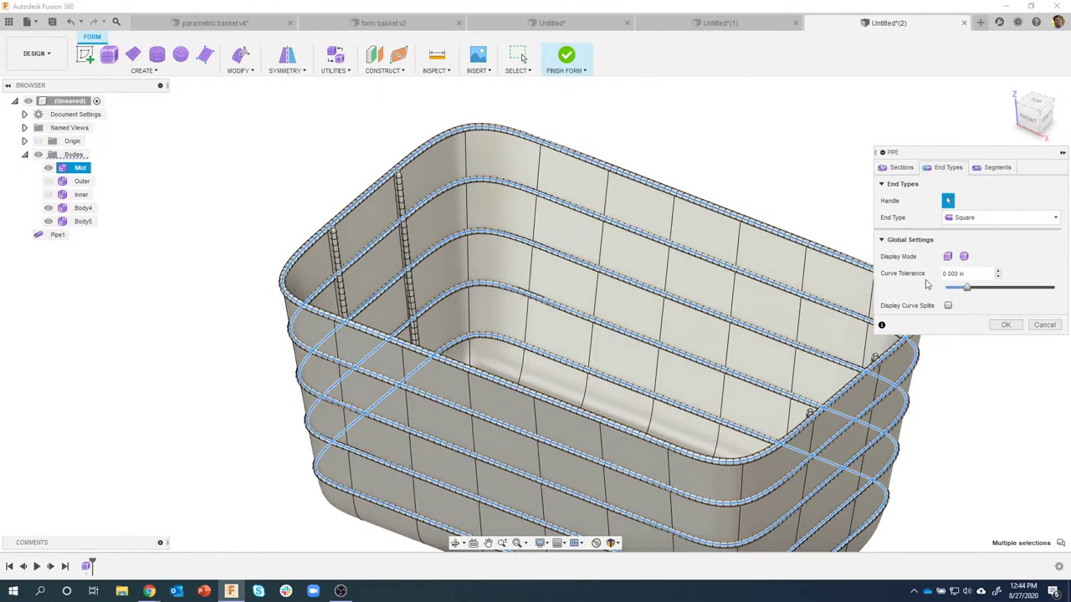
shift+middle_drag(364, 460, 368, 453)
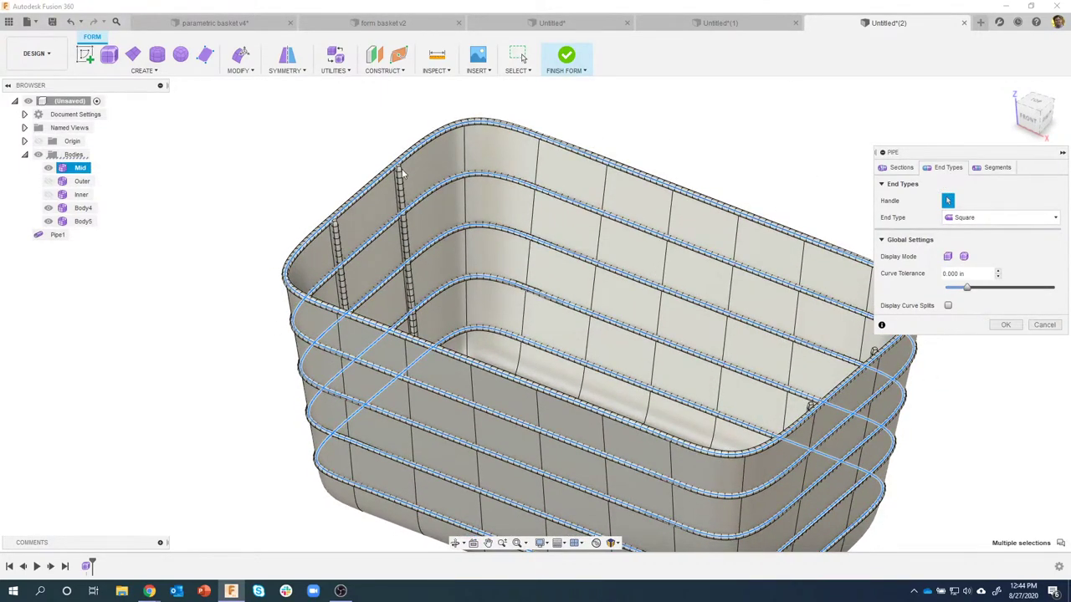
shift+middle_drag(705, 280, 663, 249)
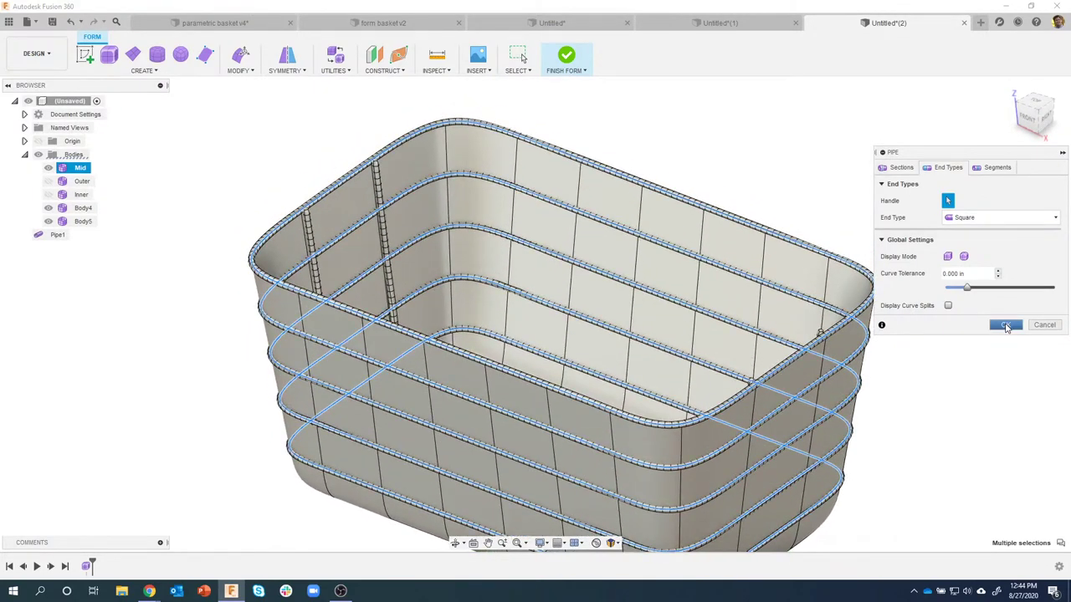
click(1006, 325)
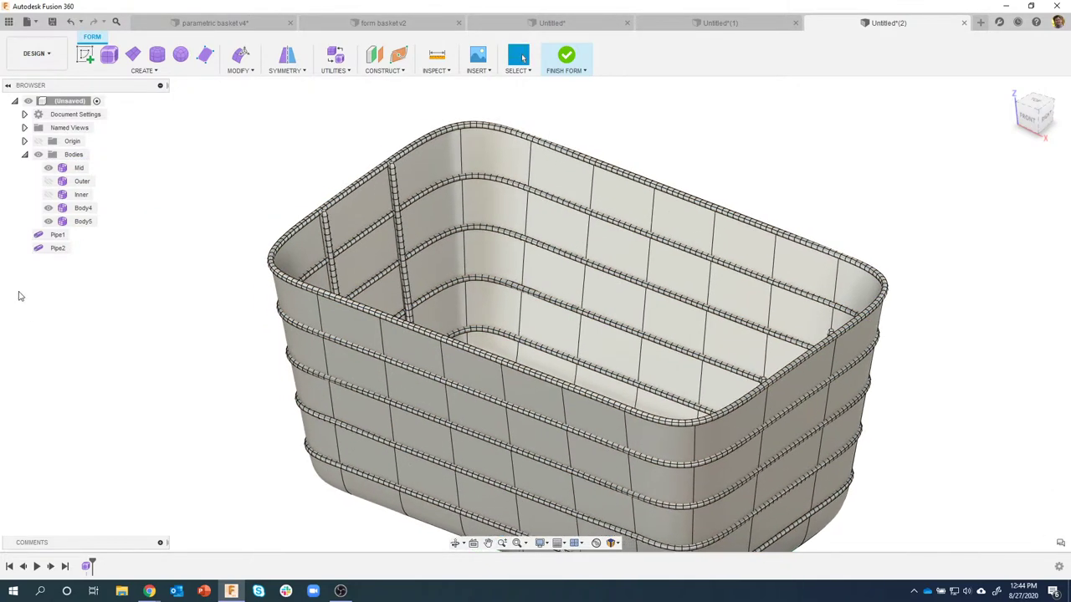
click(48, 168)
click(48, 168)
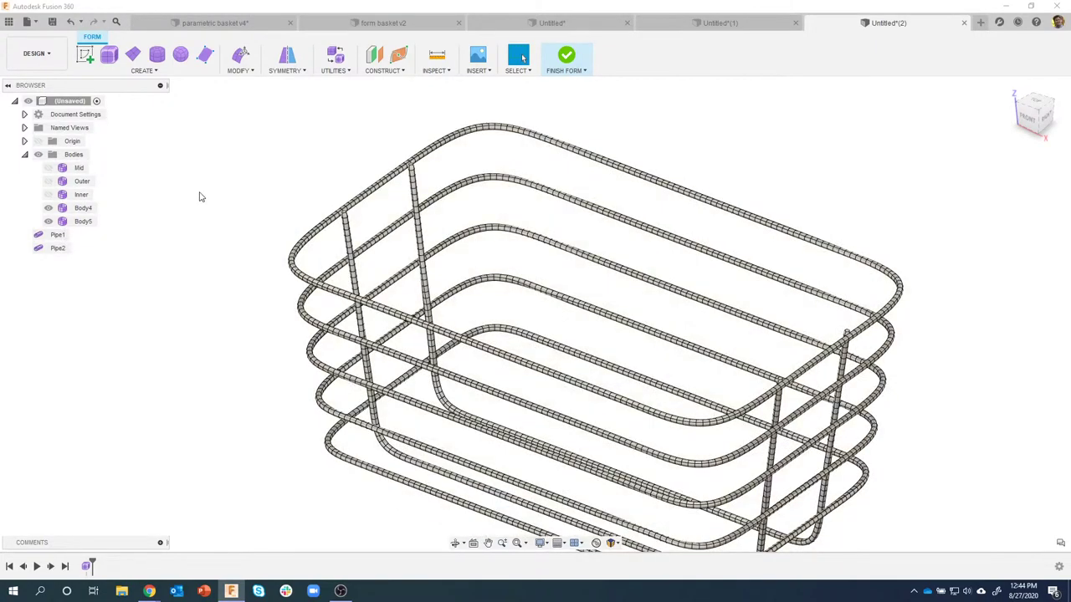
Examine how the closed ends of the upright pipes sit against the ring pipes at the short wall
scroll(225, 204, up, 8)
scroll(307, 234, up, 10)
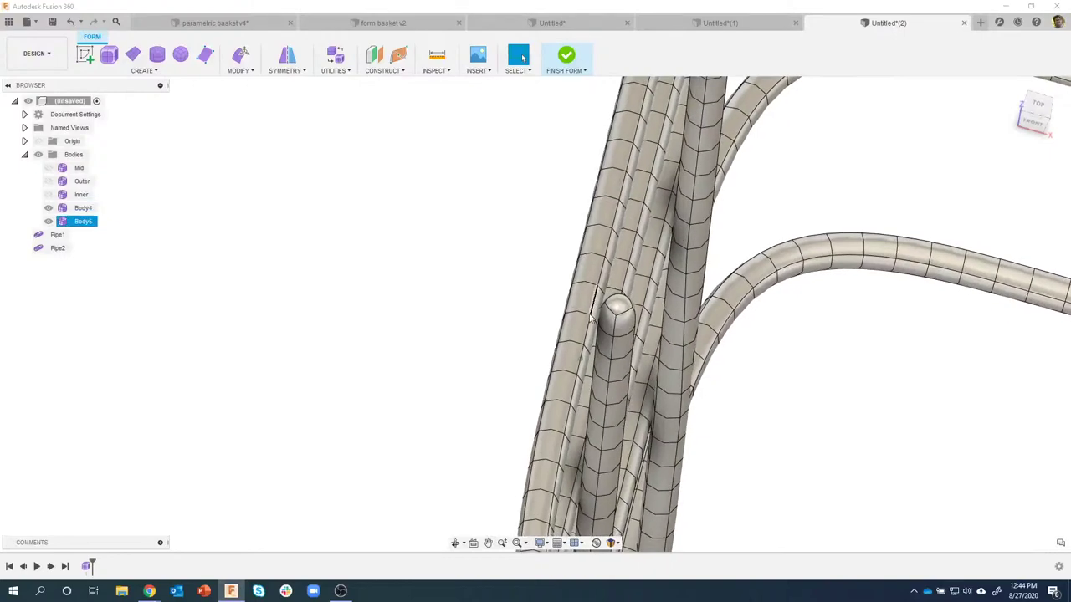
shift+middle_drag(621, 327, 597, 438)
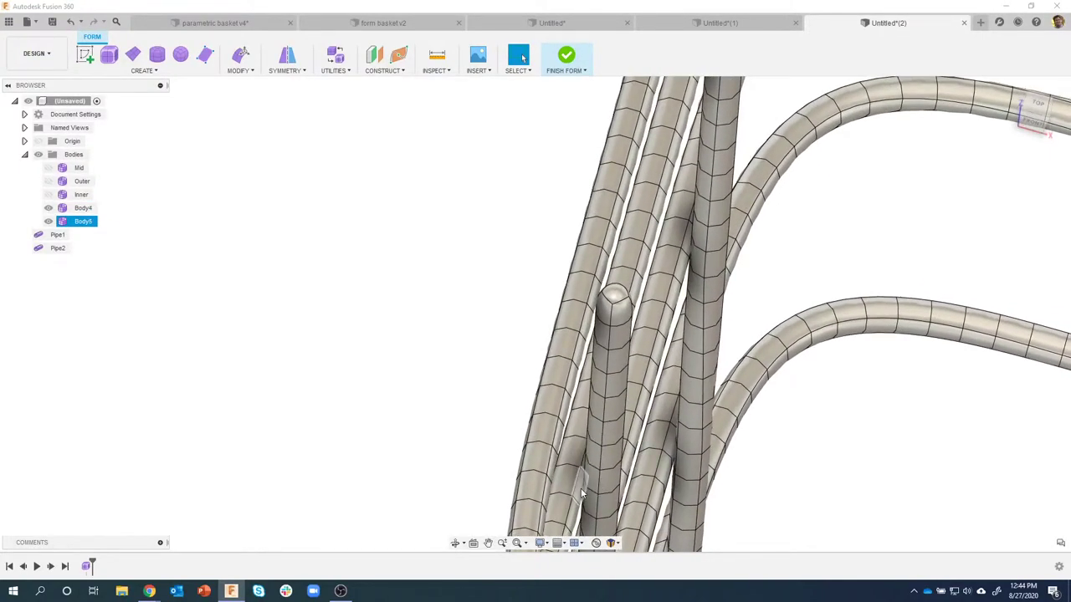
shift+middle_drag(673, 224, 662, 246)
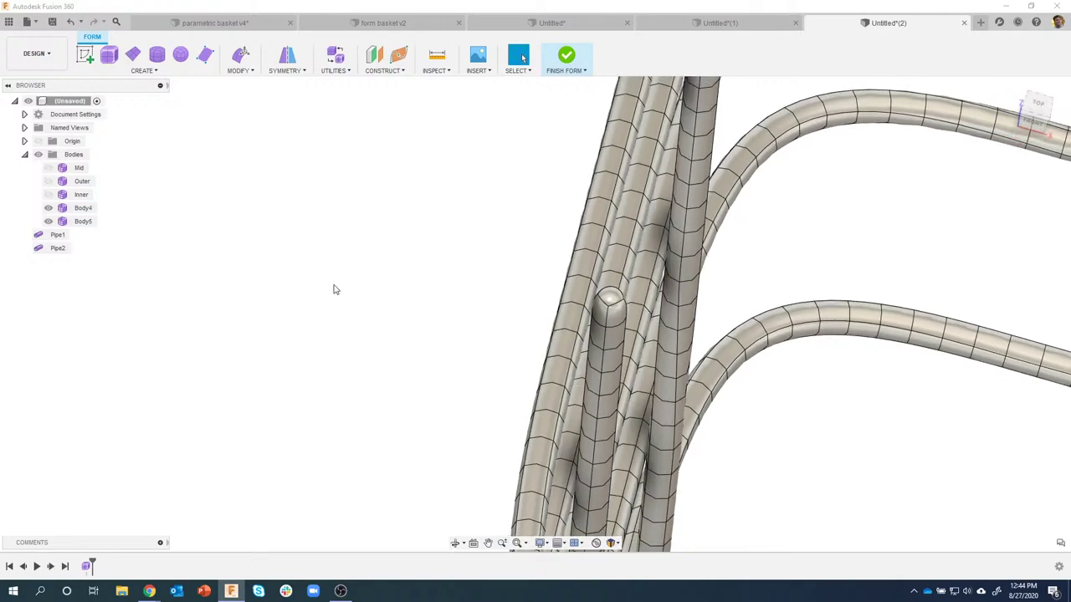
scroll(334, 290, down, 10)
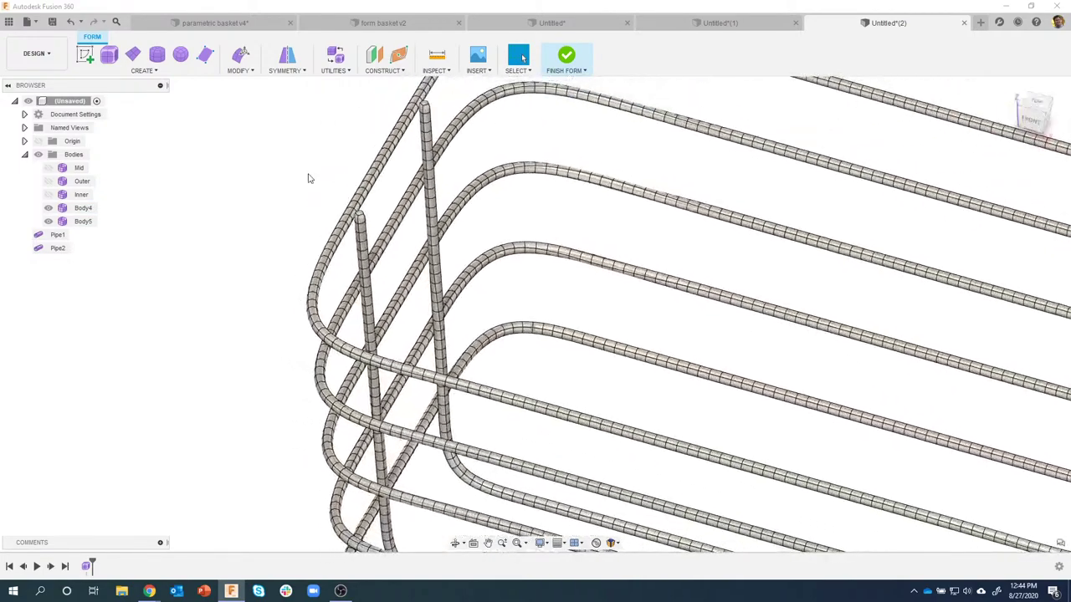
scroll(327, 282, down, 8)
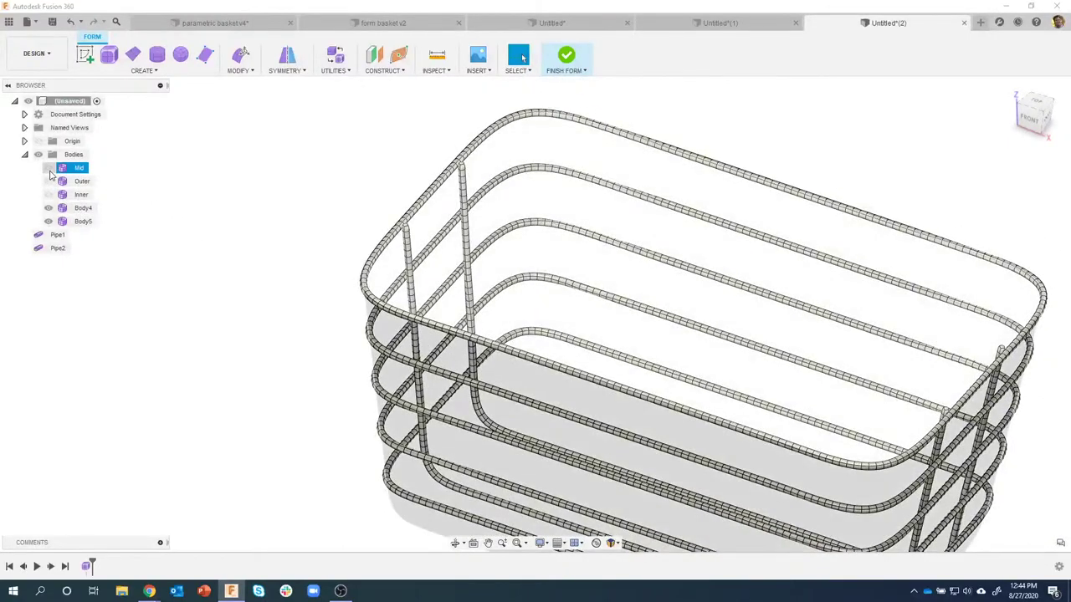
Show Outer and set up a 0.10 in diameter pipe along its six crosswise edge loops running down the long walls and under the floor
click(48, 182)
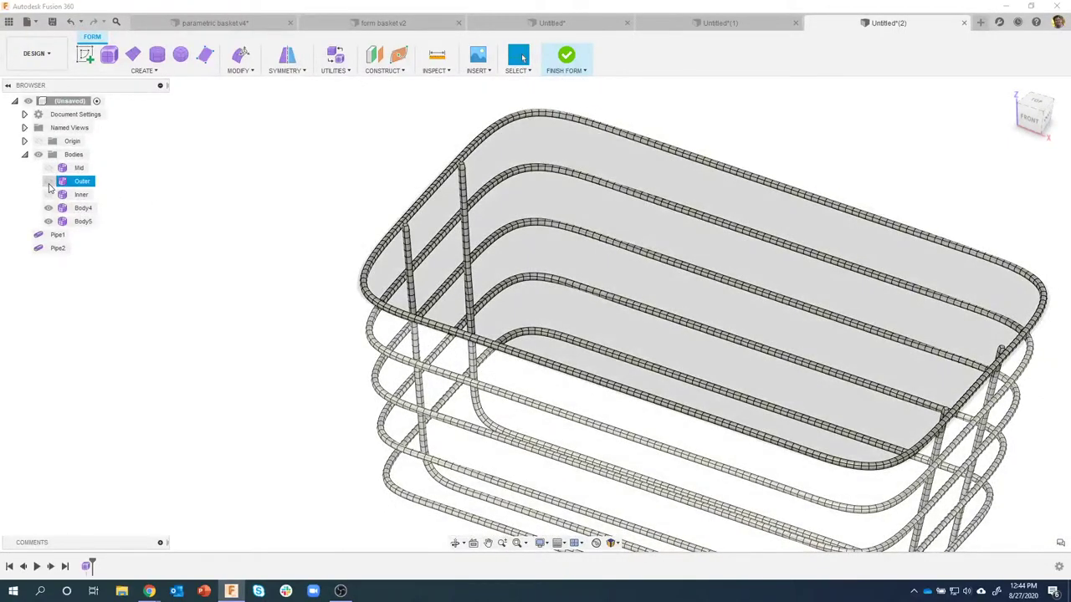
click(48, 194)
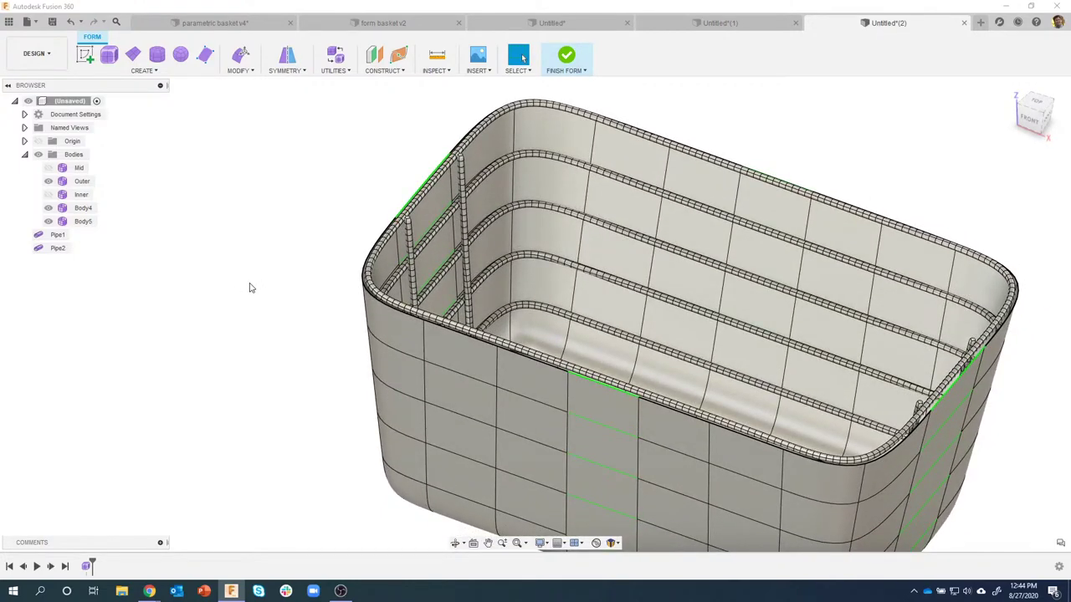
click(142, 70)
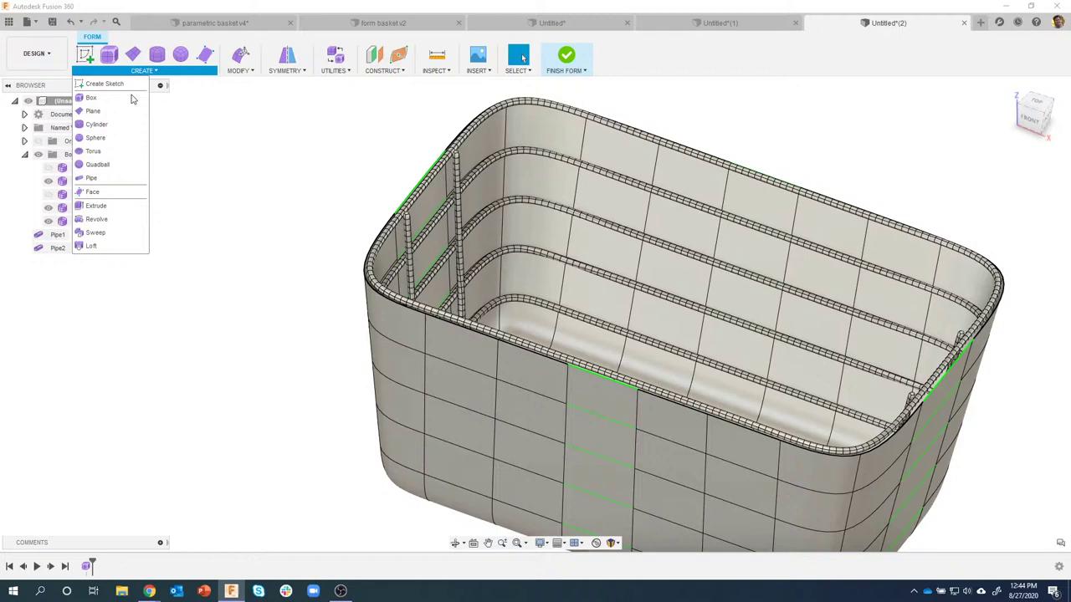
click(92, 178)
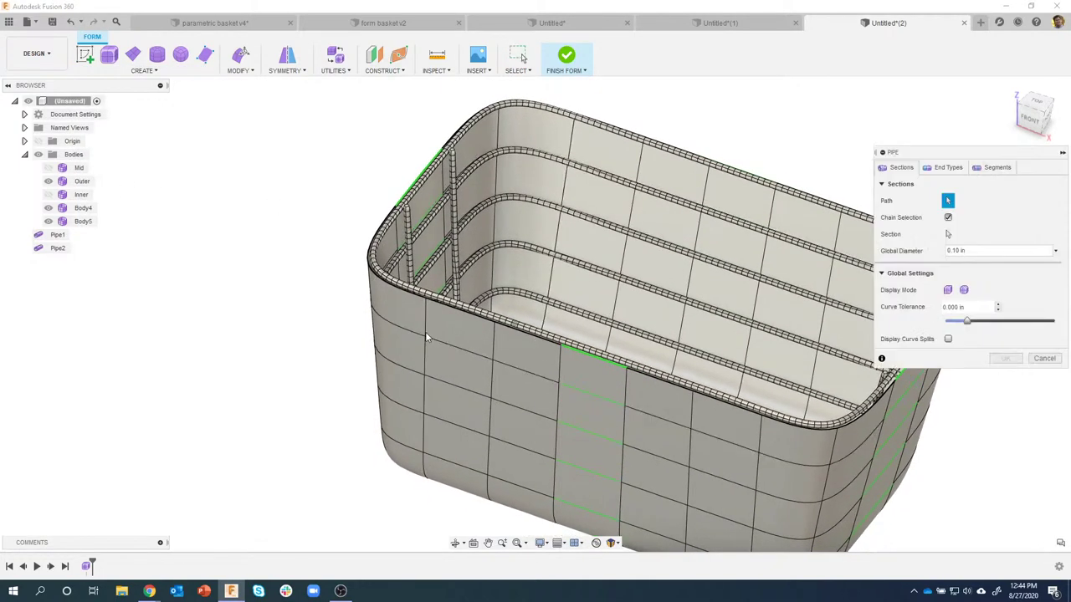
click(425, 332)
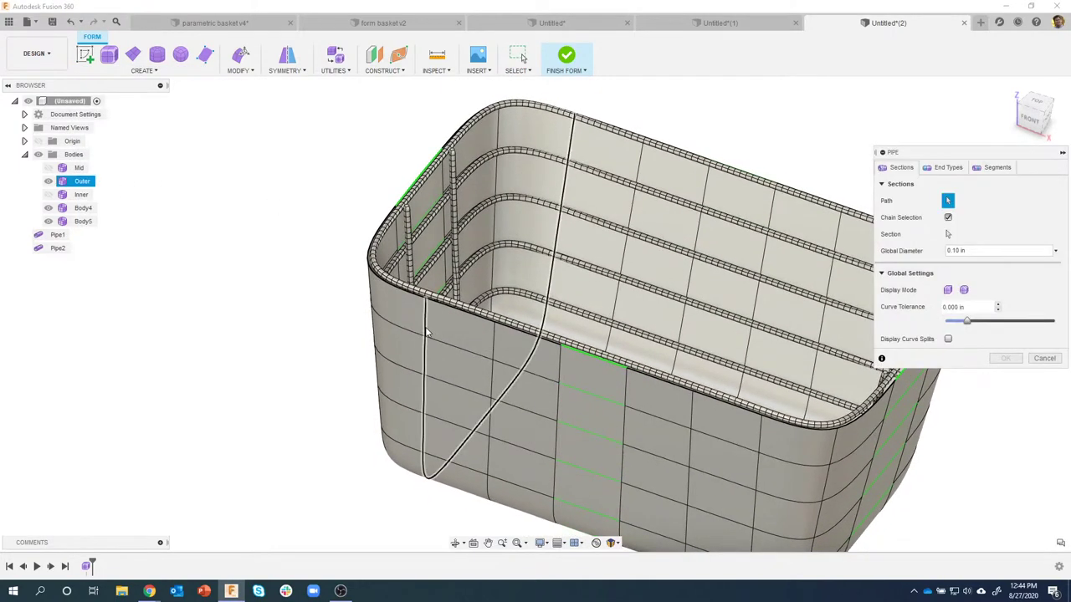
click(494, 347)
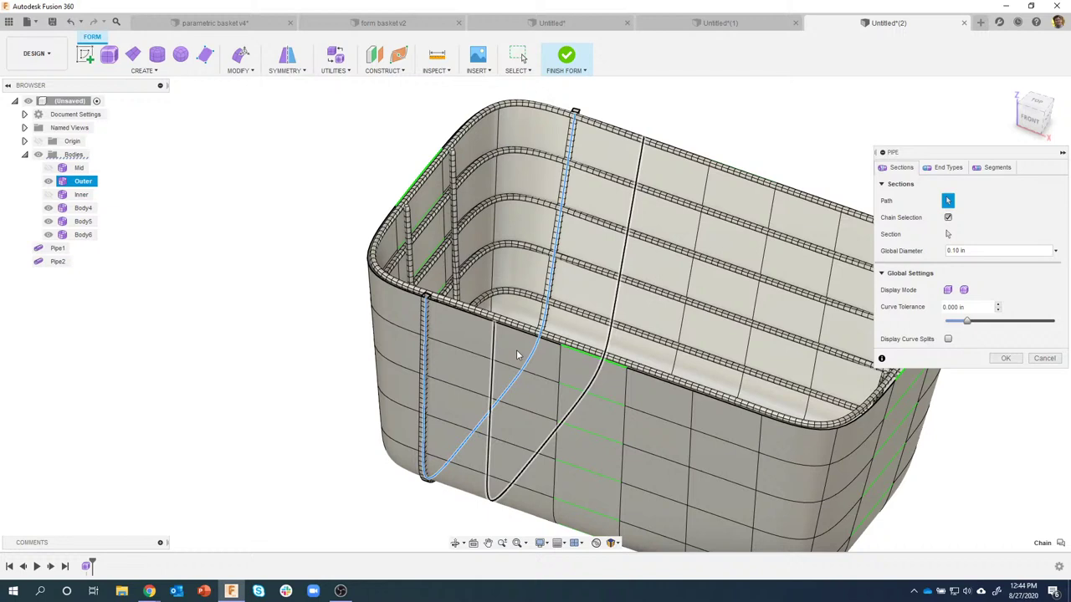
click(623, 391)
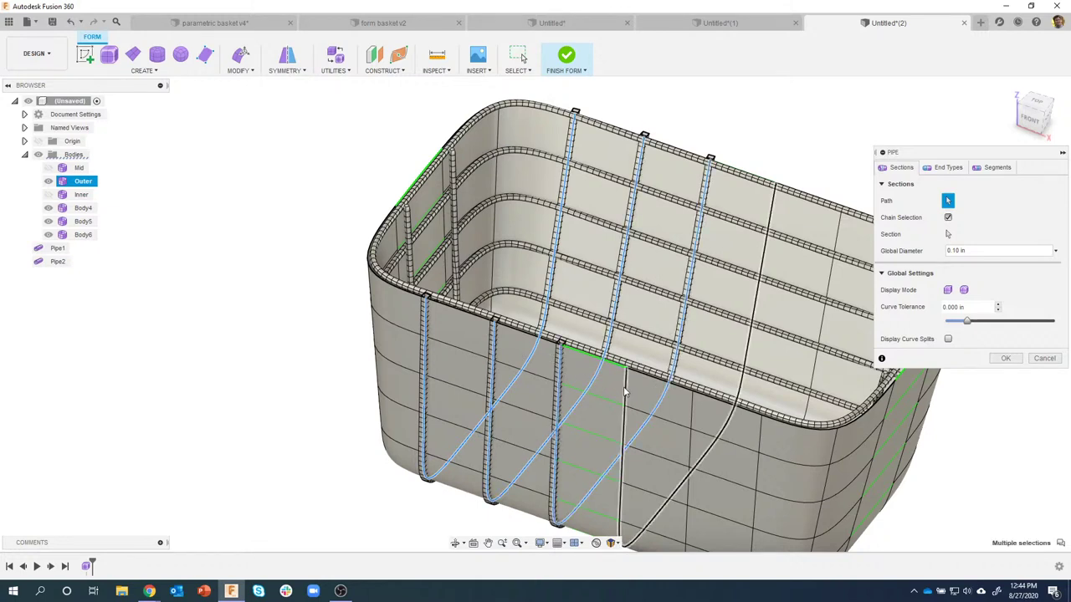
click(692, 414)
click(761, 439)
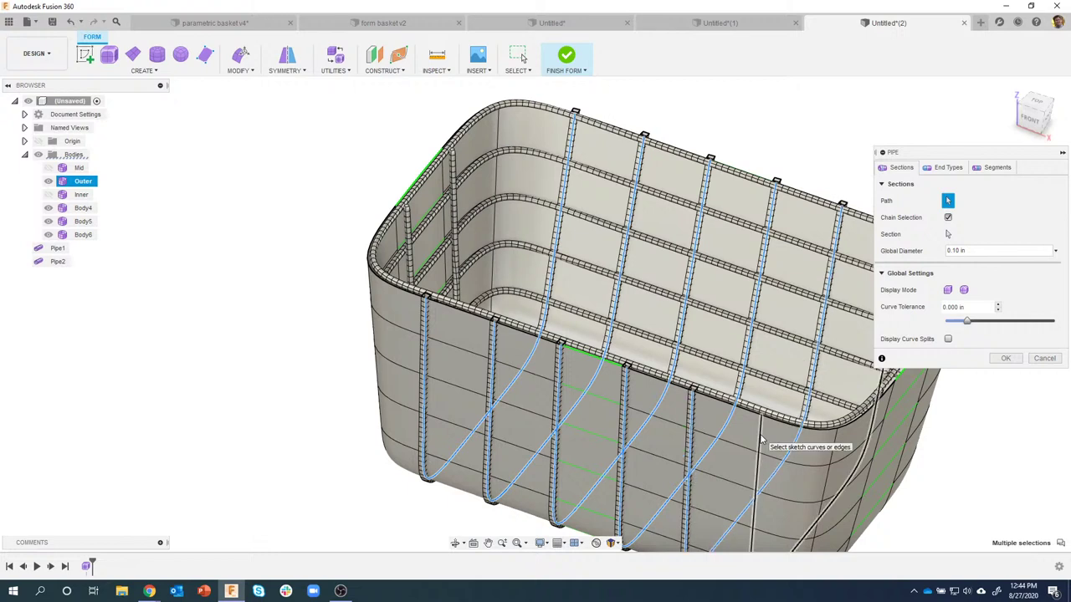
click(765, 295)
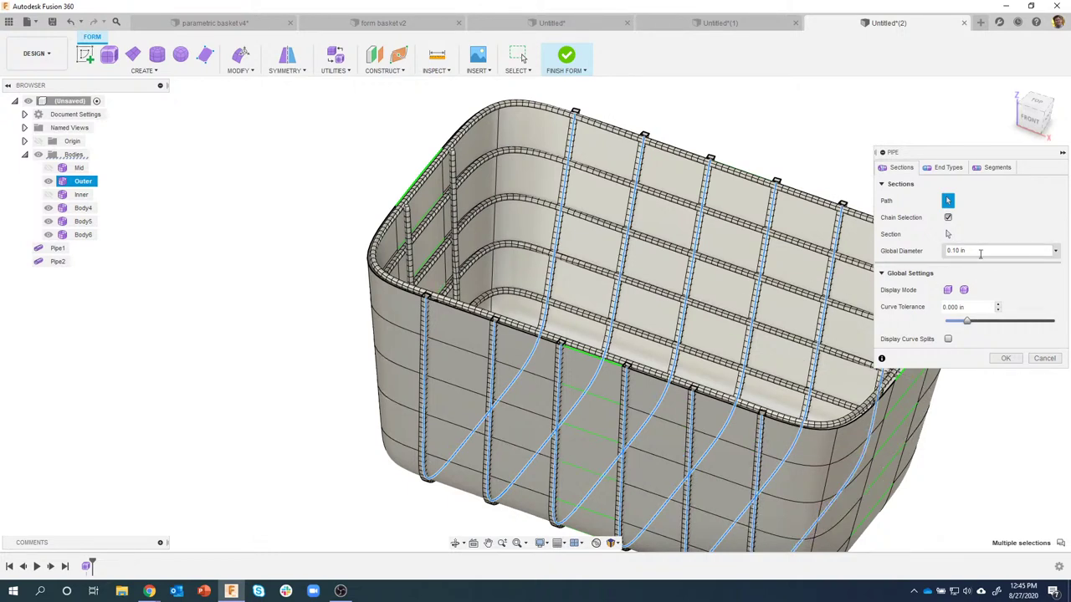
Set the crosswise pipes to smooth display, close their ends with the Square end type, and create them
click(964, 290)
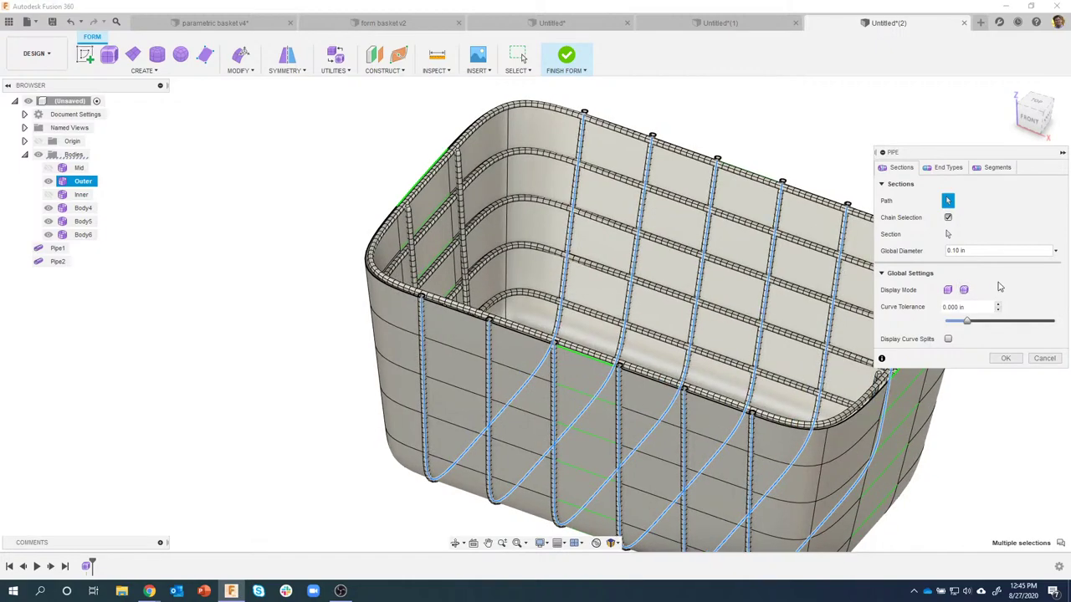
click(941, 169)
scroll(559, 368, up, 10)
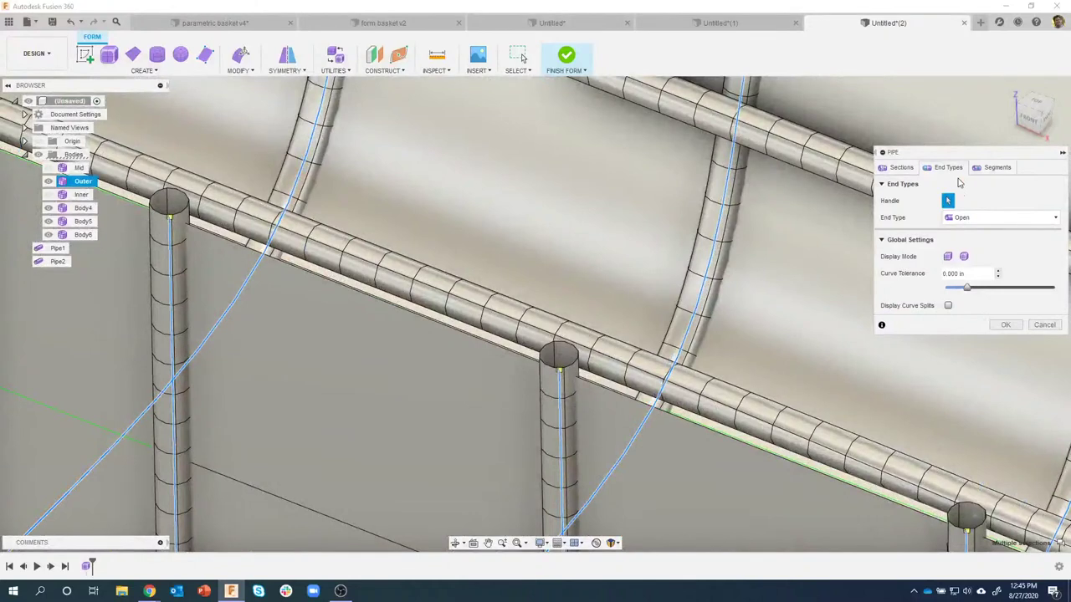
click(964, 218)
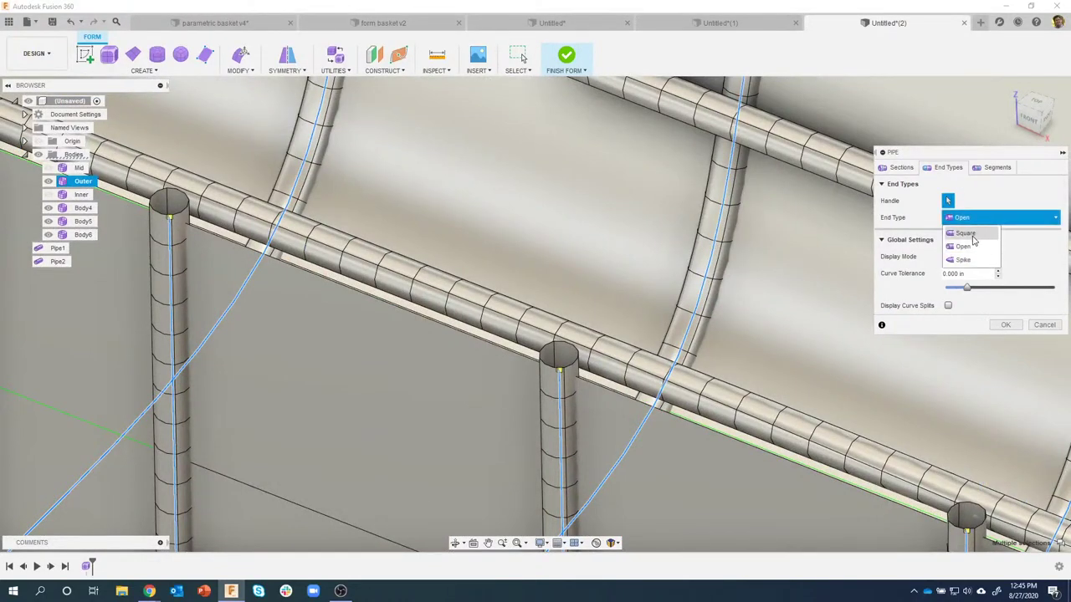
click(973, 241)
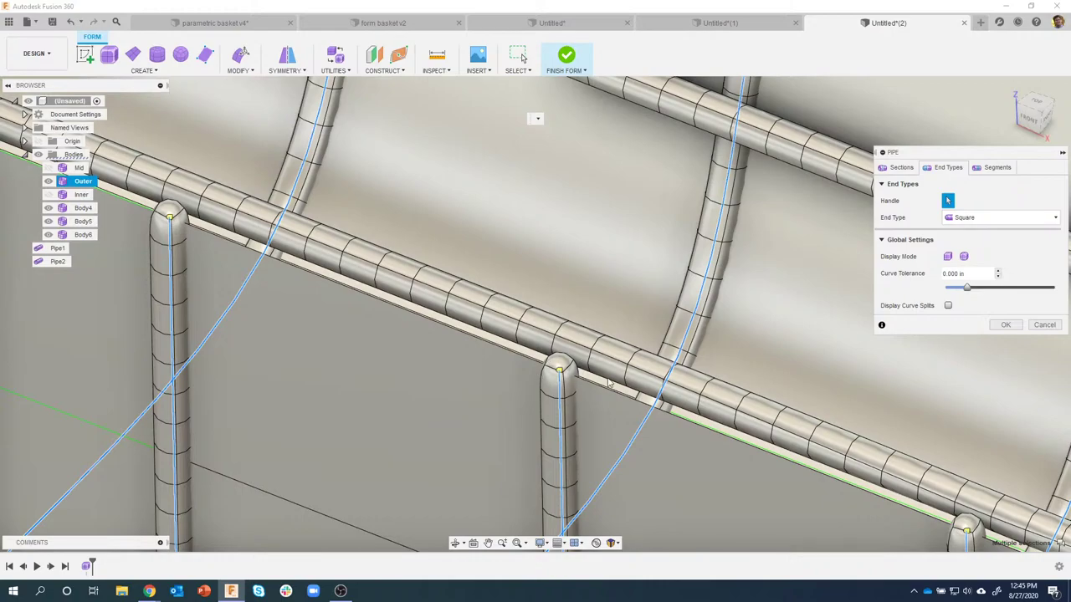
shift+middle_drag(609, 383, 396, 398)
key(Return)
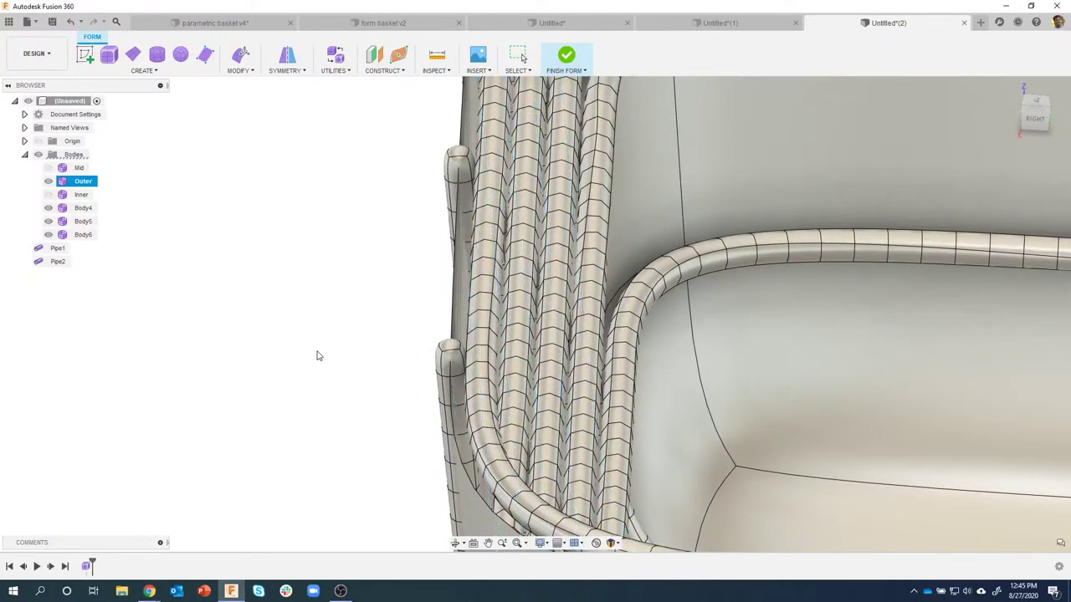
scroll(319, 355, down, 7)
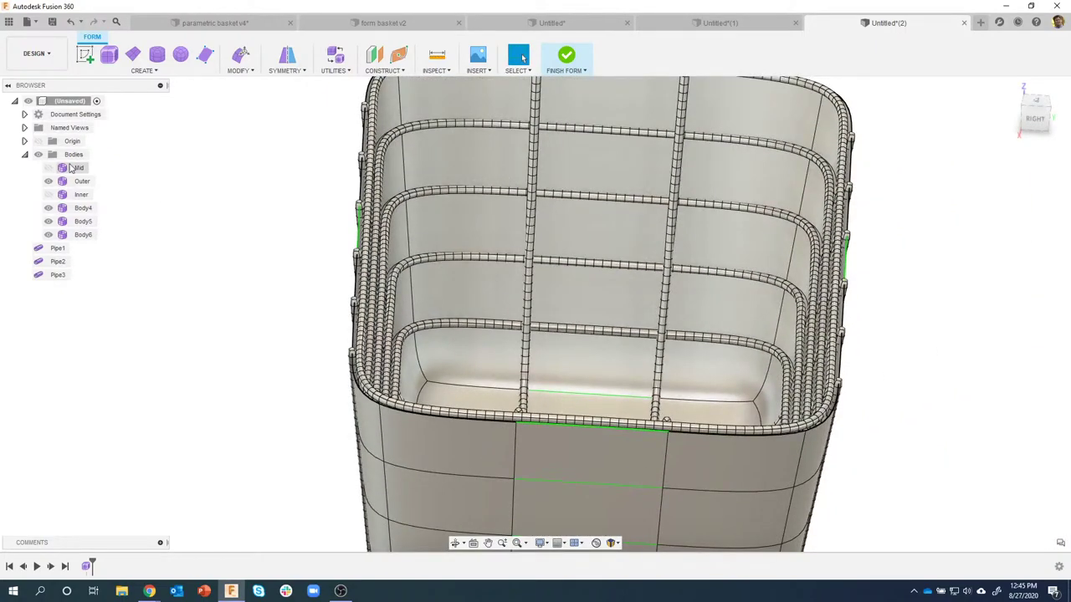
Finish the form and hide the surface bodies Inner, Outer and Mid so only the pipe bodies are shown
click(48, 181)
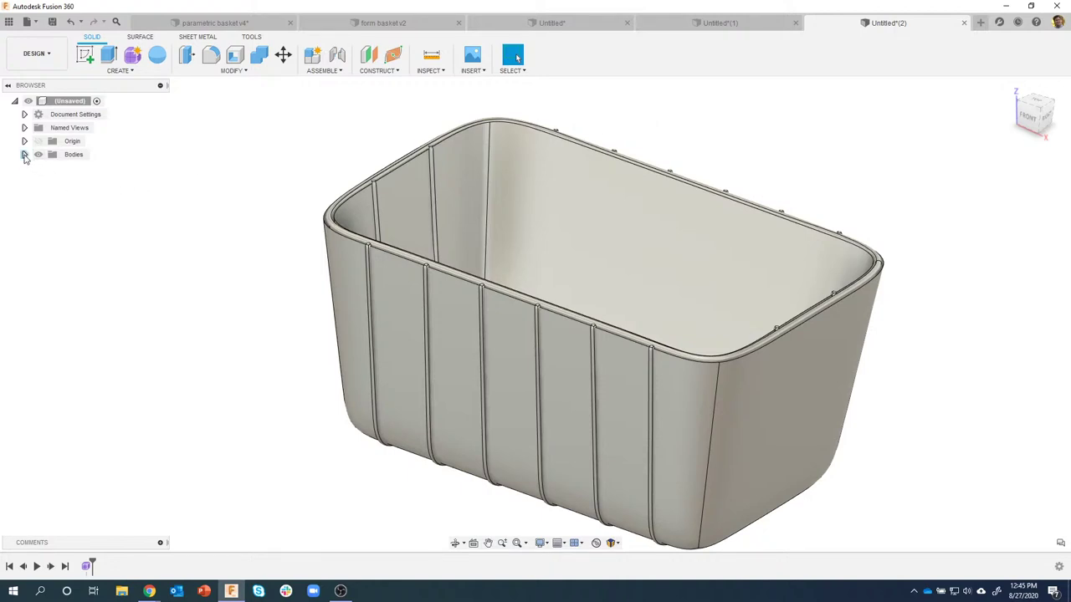
click(25, 155)
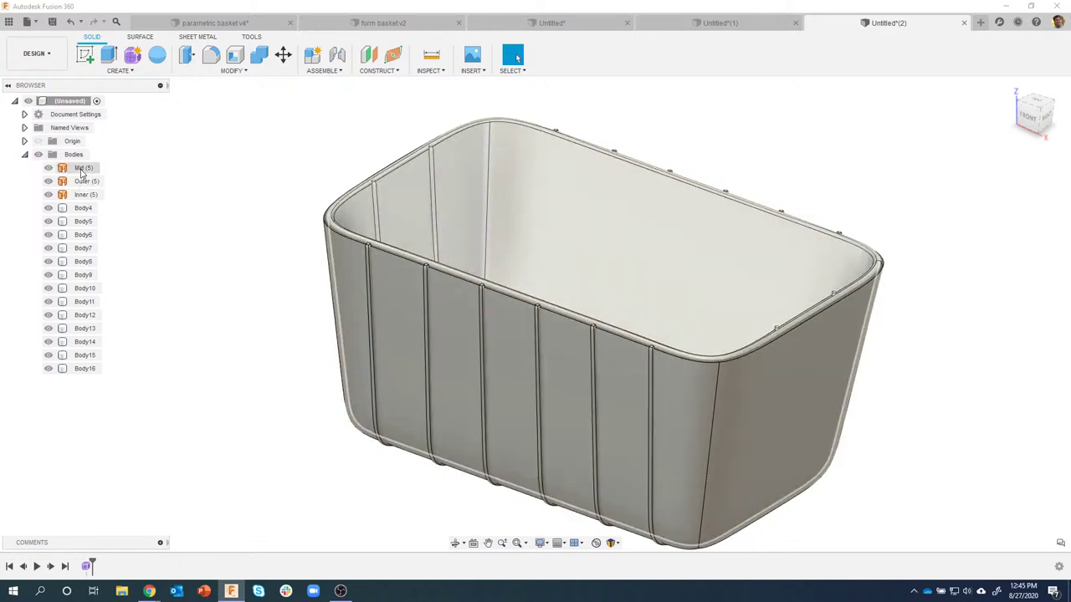
scroll(287, 282, up, 3)
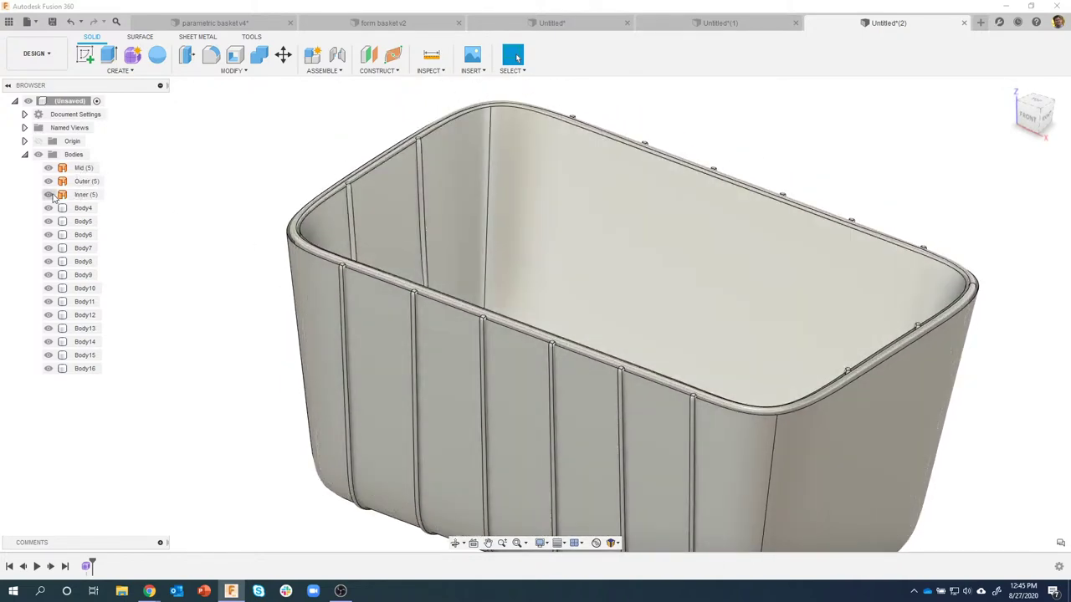
click(47, 194)
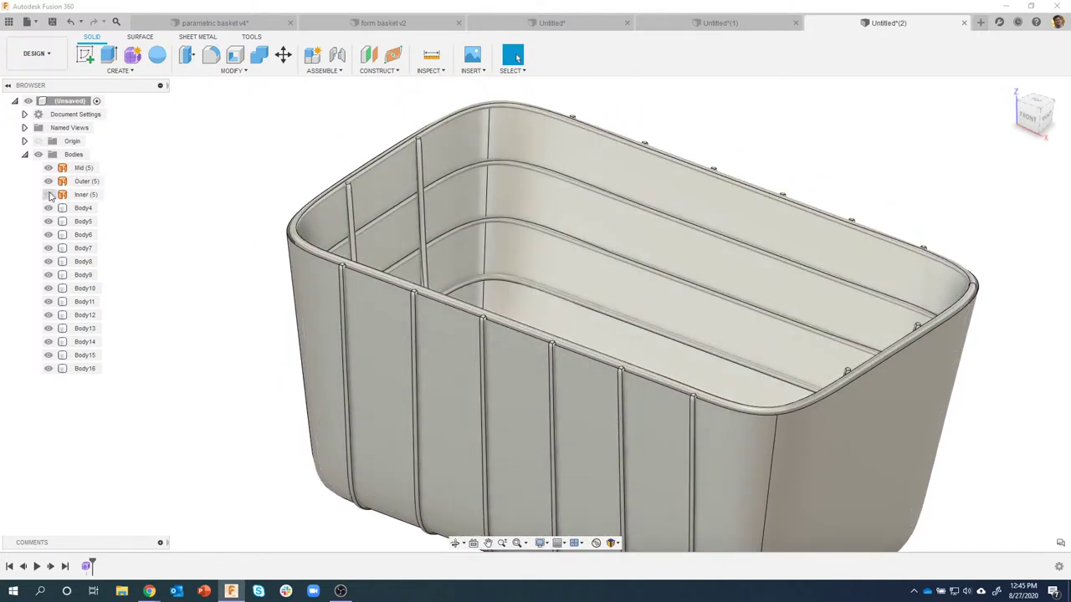
click(48, 181)
click(48, 168)
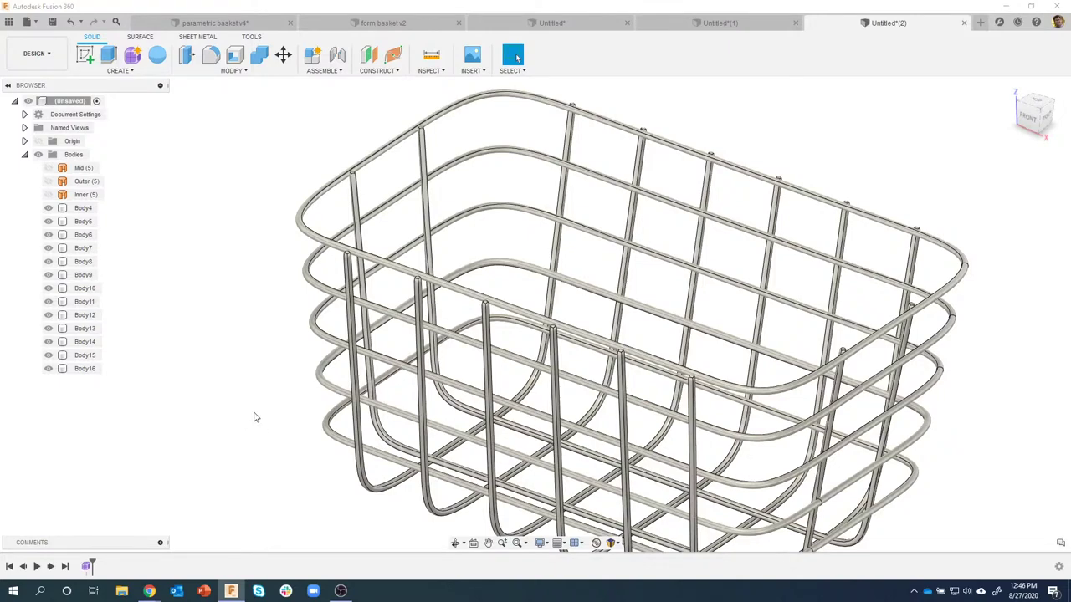
Combine all pipe bodies into one with the Join operation, using the top rim ring as target and all other pipes as tools
click(85, 211)
click(86, 221)
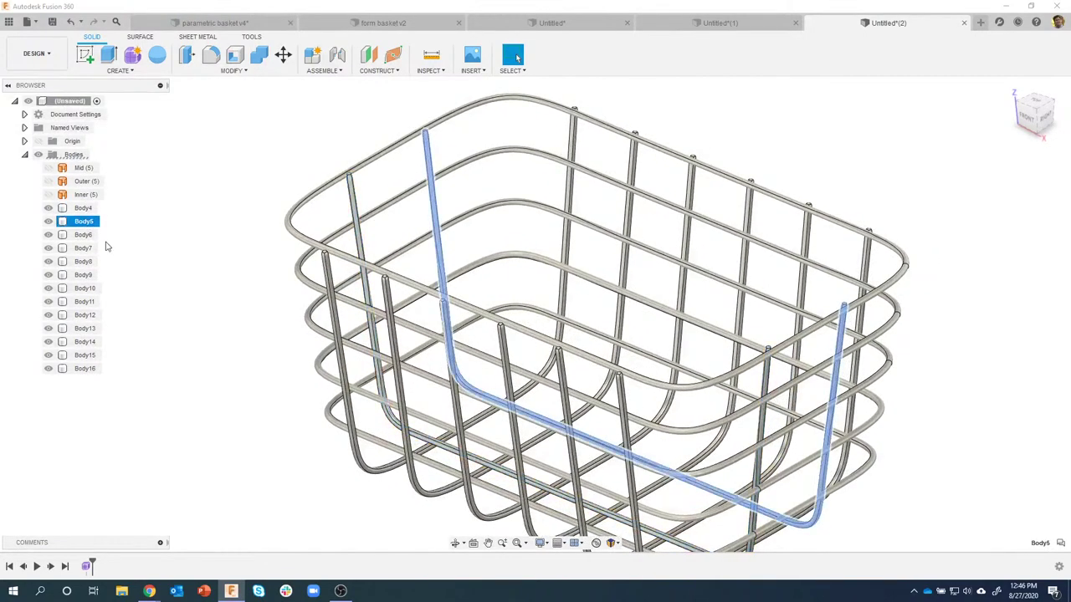
click(131, 259)
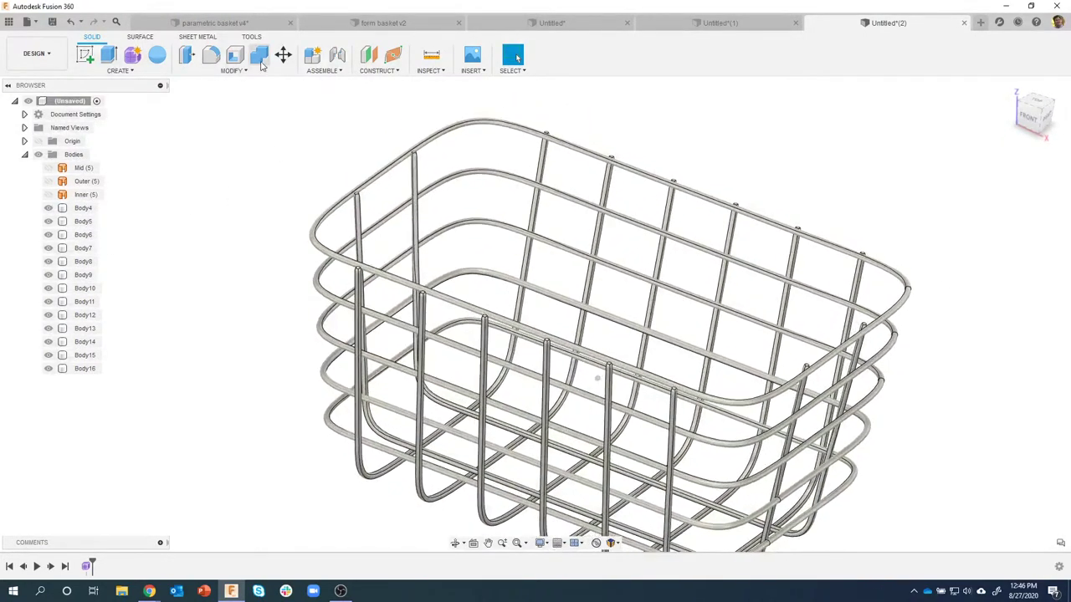
click(261, 60)
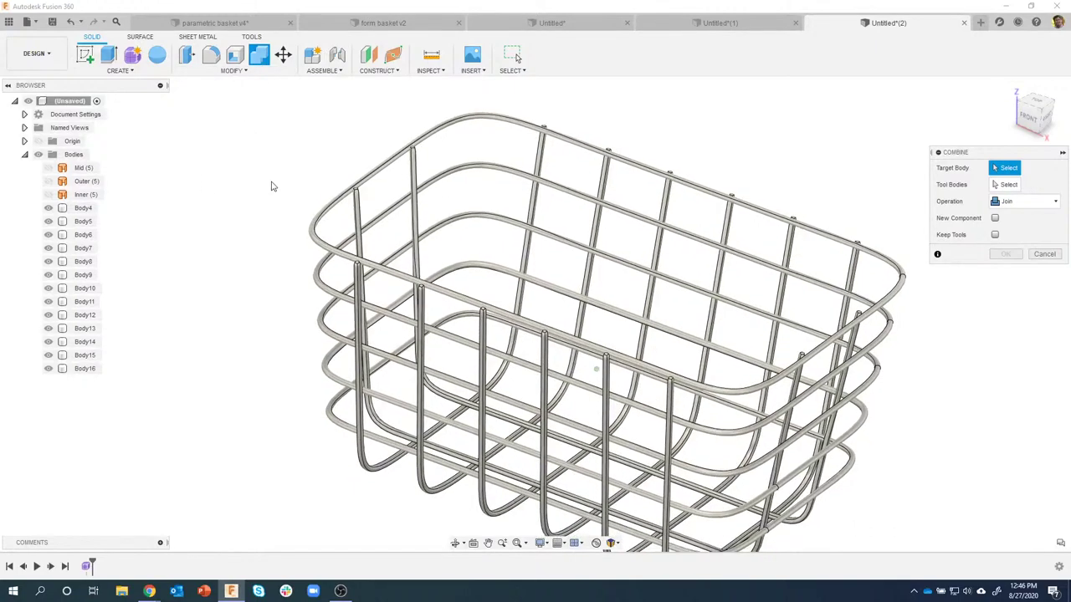
click(371, 174)
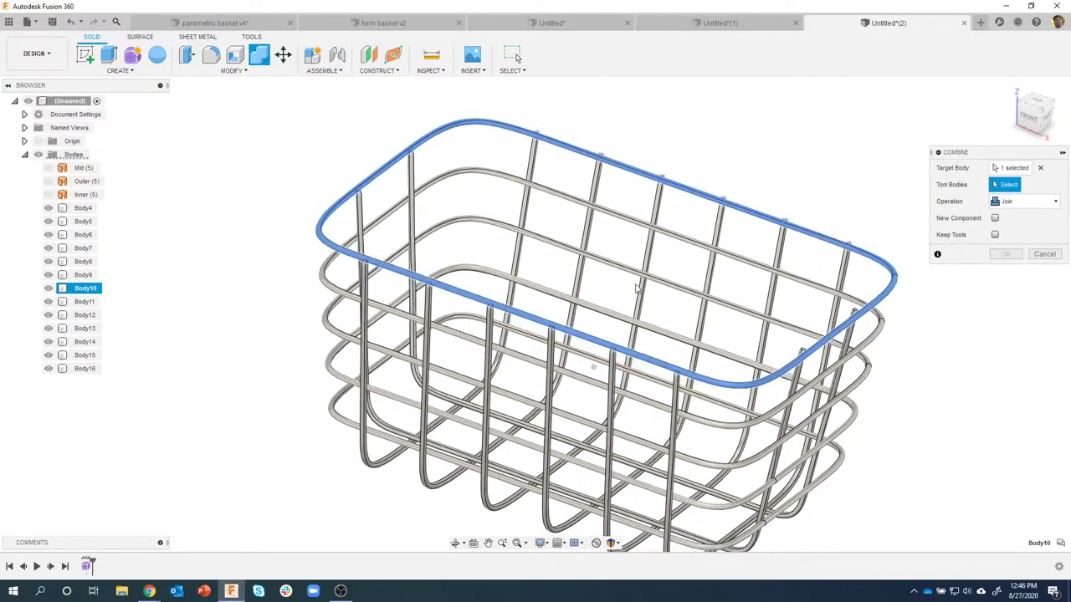
shift+middle_drag(636, 287, 840, 498)
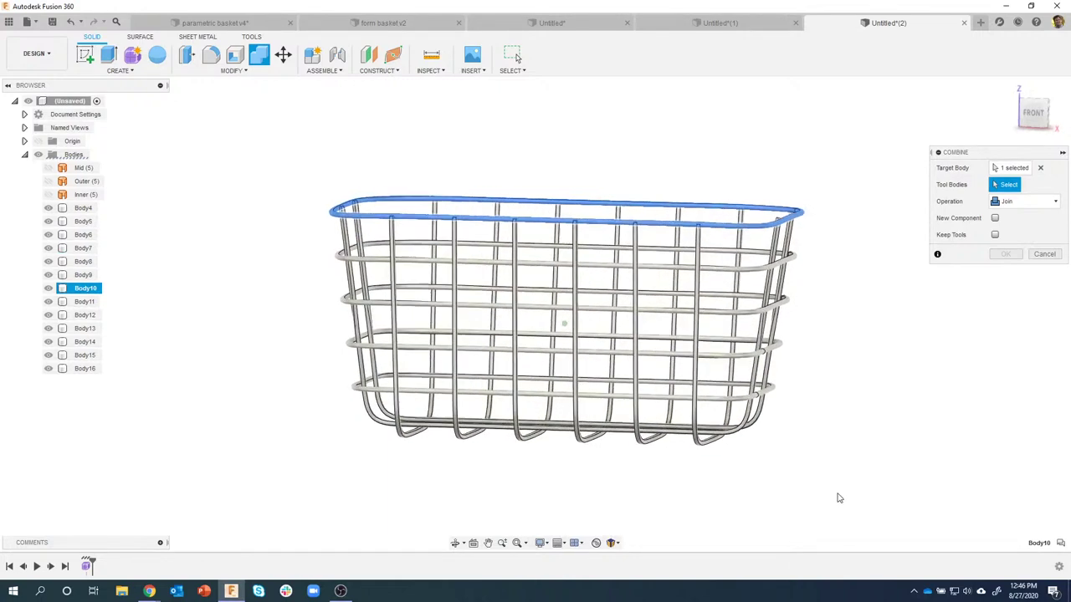
drag(837, 481, 331, 239)
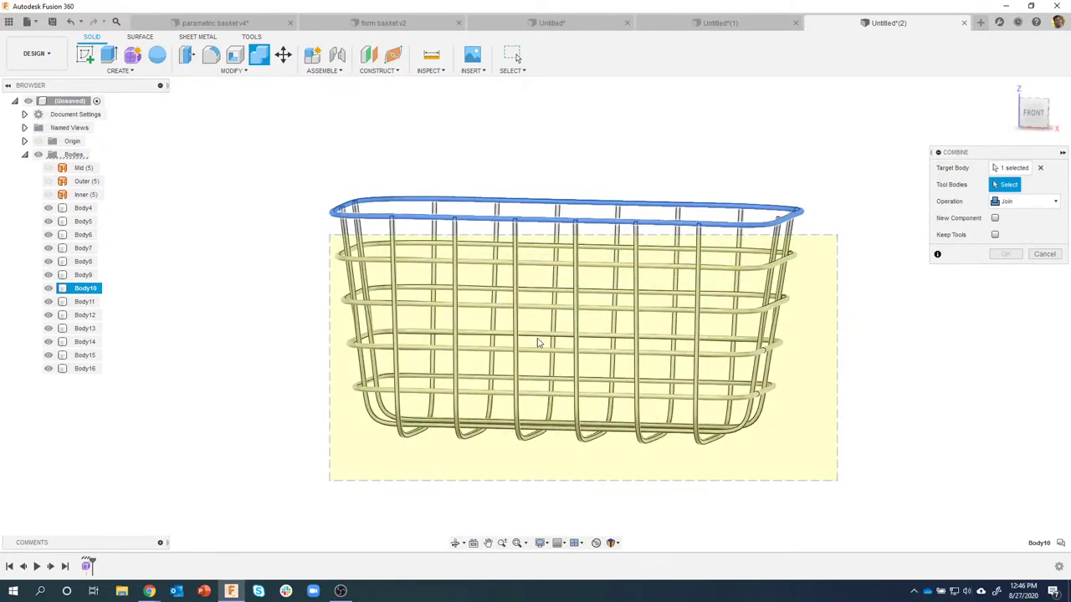
shift+middle_drag(837, 284, 962, 246)
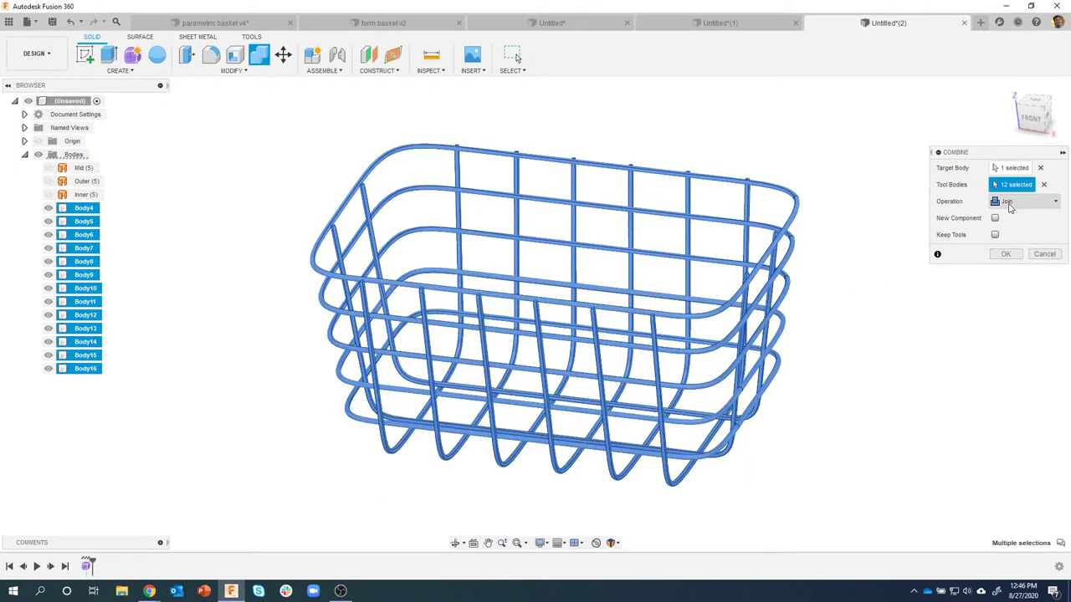
click(1007, 258)
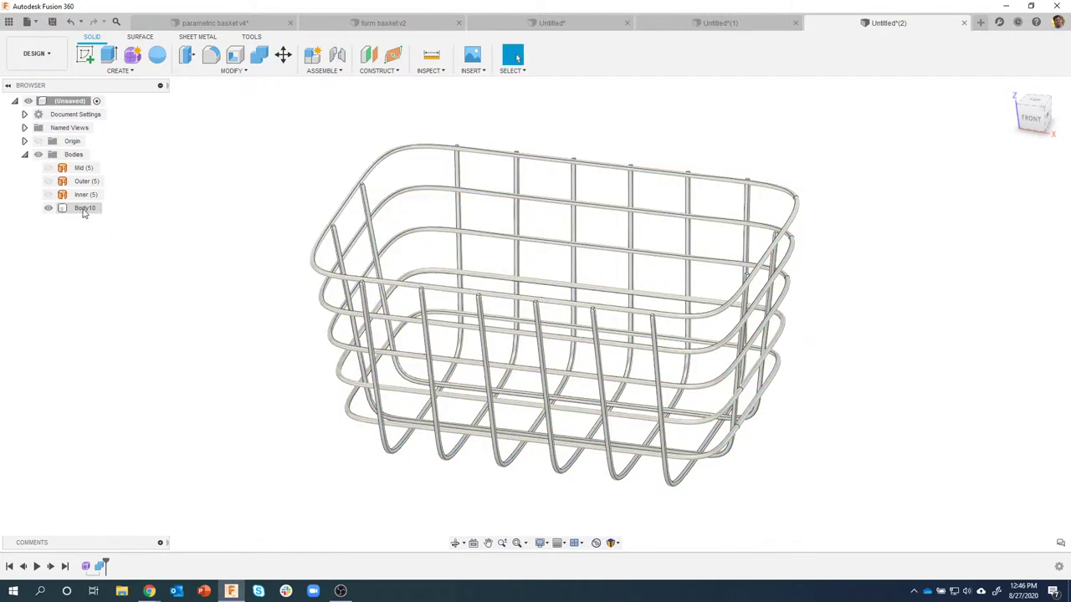
Rename the joined wire body as Basket
shift+middle_drag(166, 239, 159, 253)
click(92, 209)
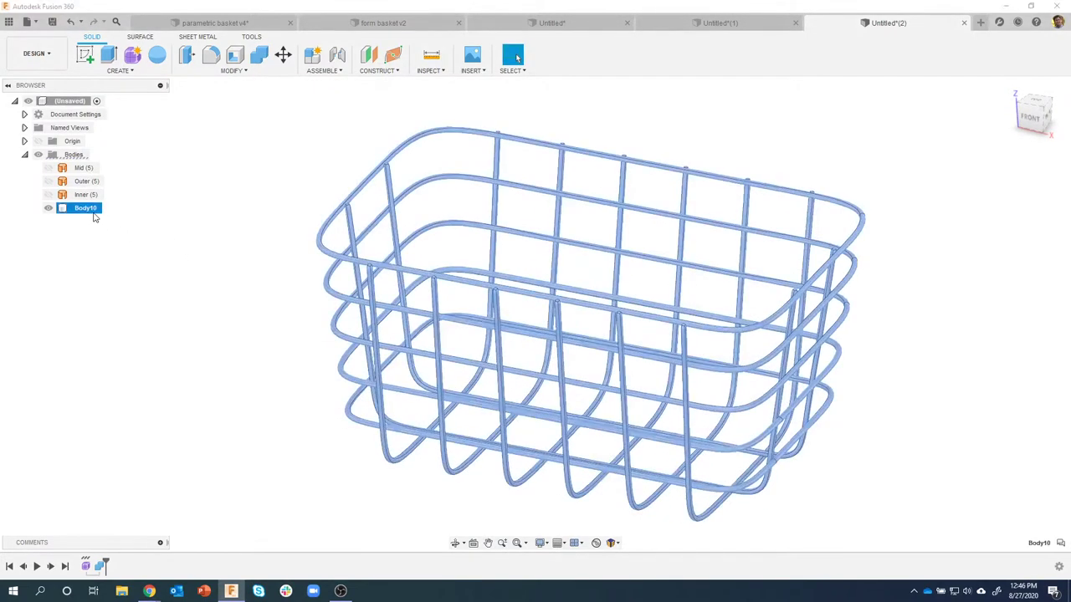
click(89, 211)
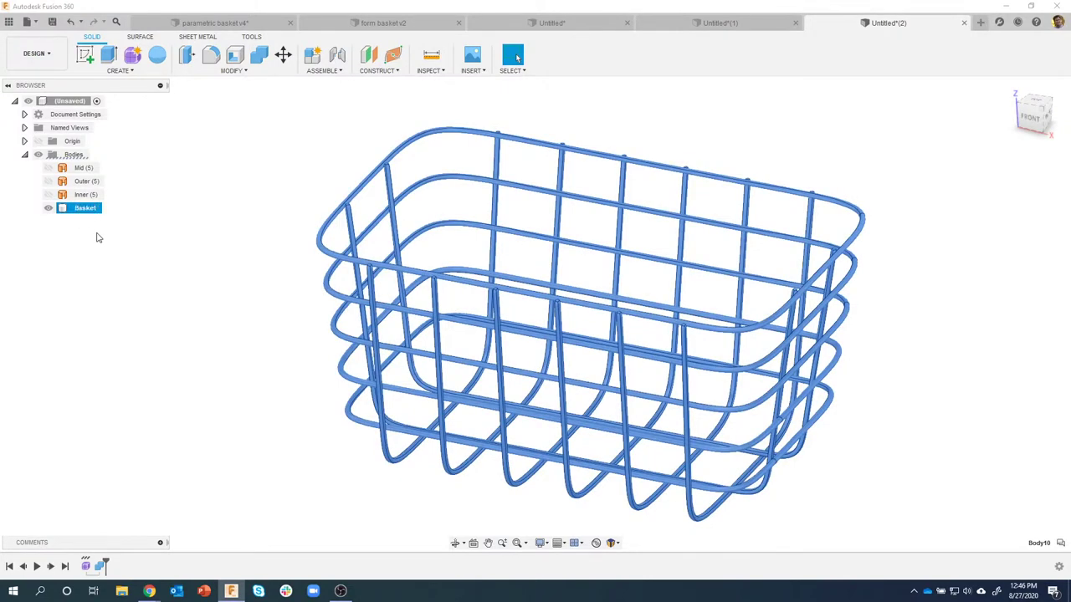
click(199, 242)
shift+middle_drag(198, 242, 653, 226)
Compare the wire basket and its Form1 feature with the hook-topped basket in the Untitled*(1) design
click(672, 30)
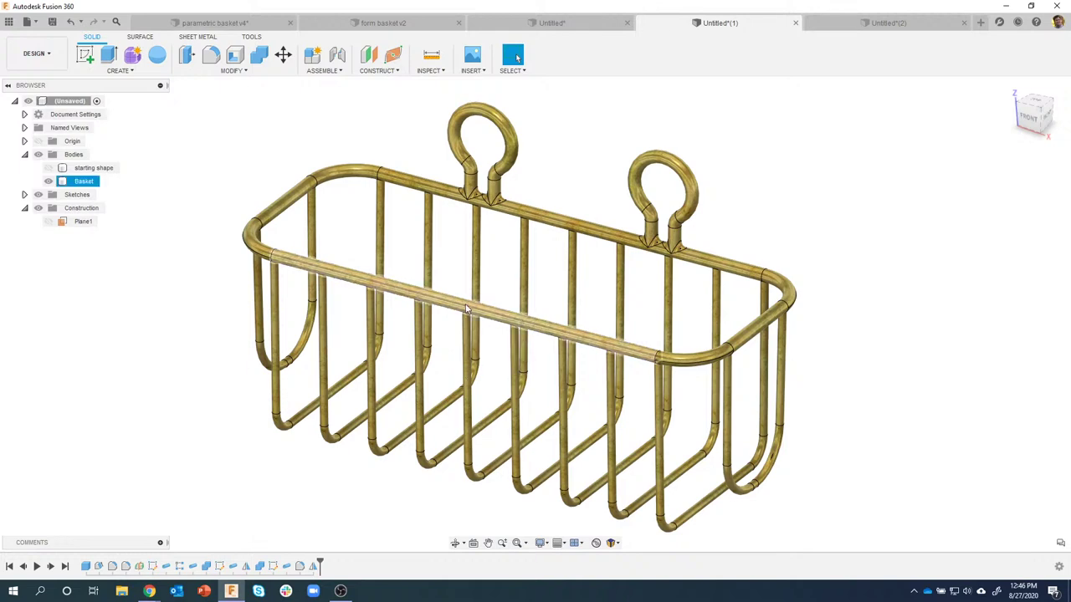
shift+middle_drag(615, 242, 630, 231)
click(874, 23)
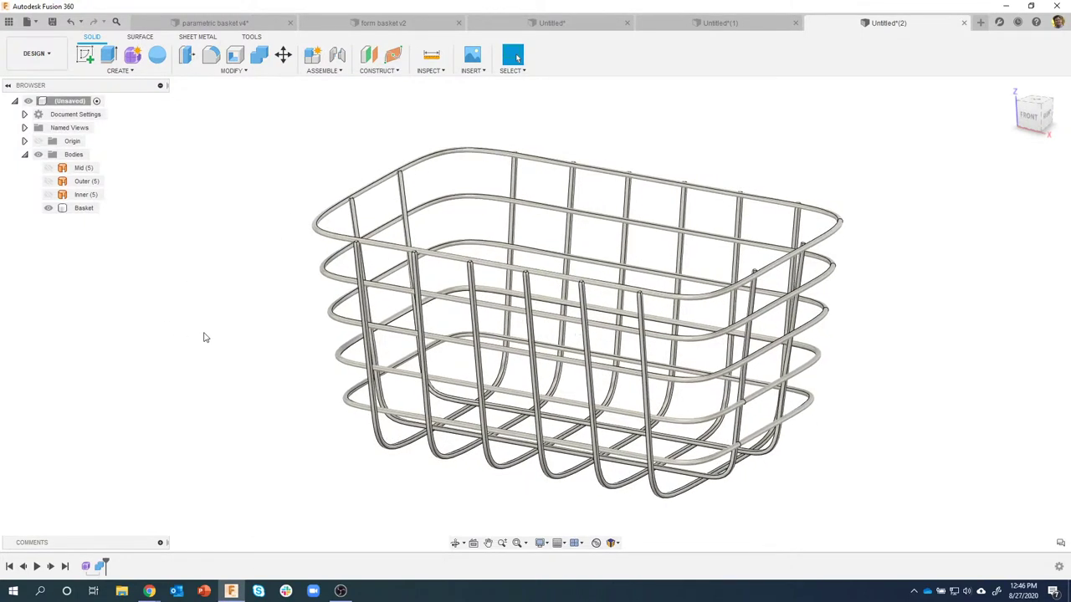
double_click(86, 568)
shift+middle_drag(479, 311, 298, 407)
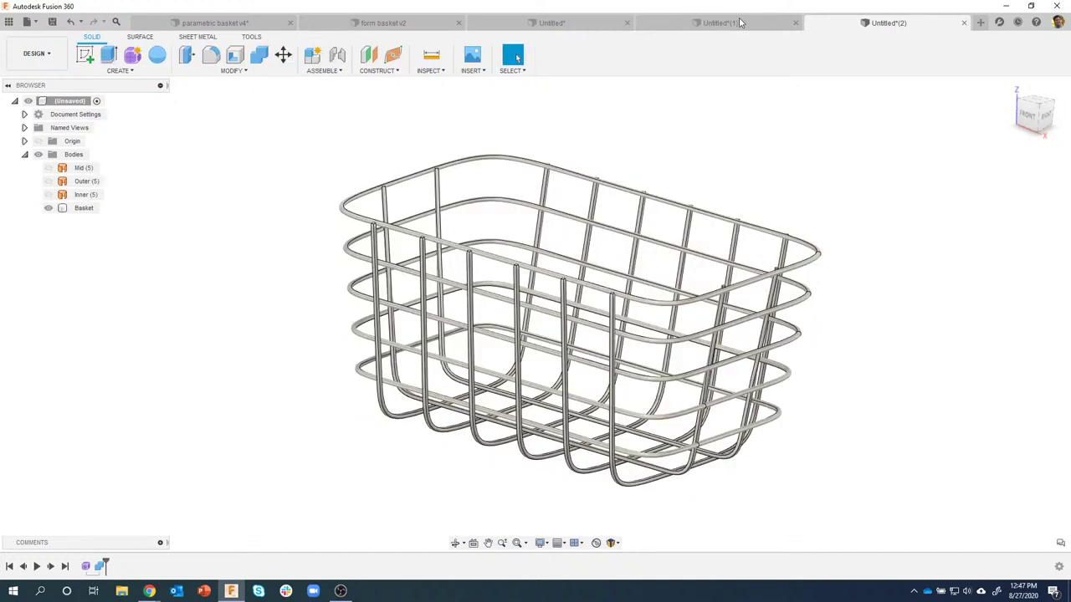
click(740, 23)
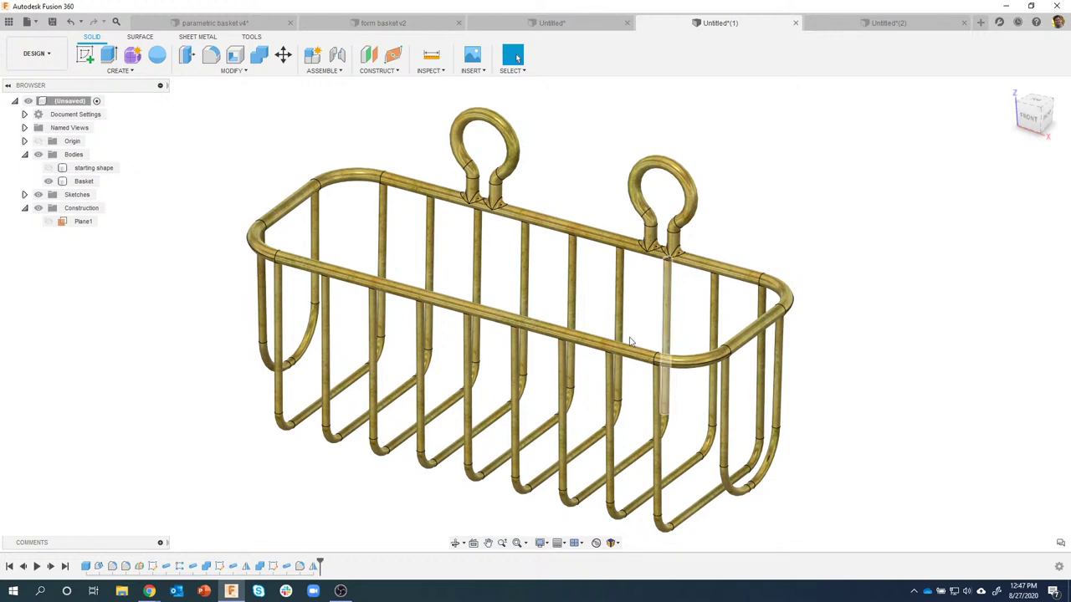
click(881, 26)
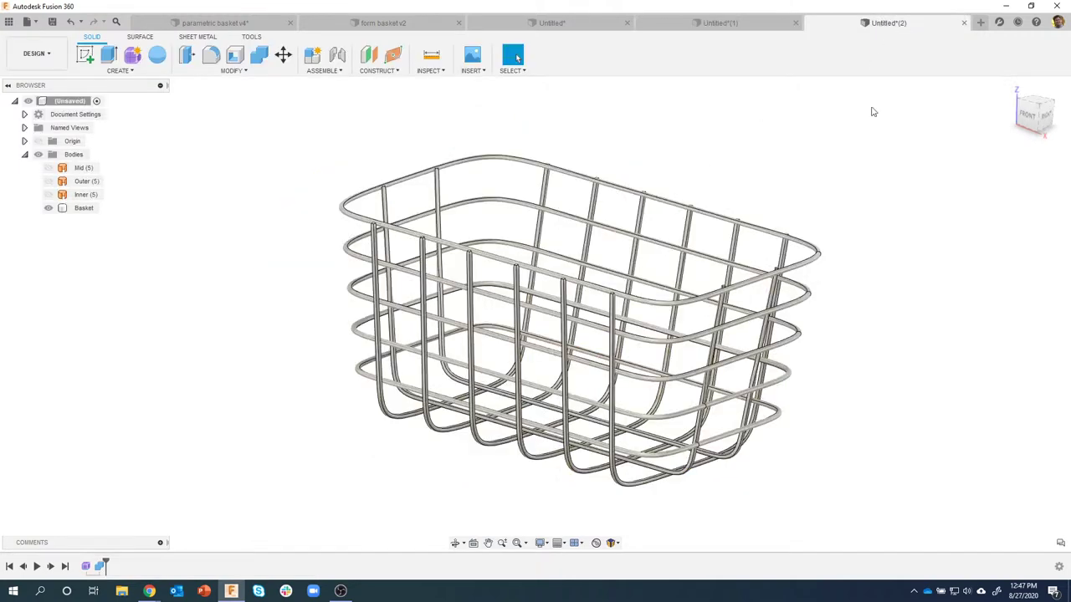
Switch the wire basket design to the Render workspace
scroll(321, 156, up, 3)
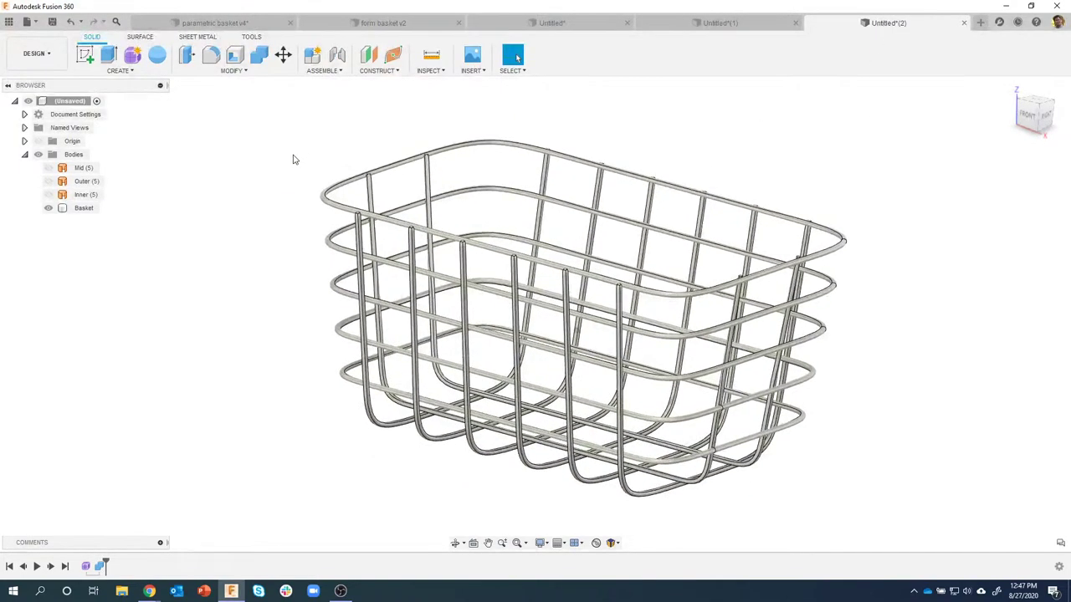
click(40, 64)
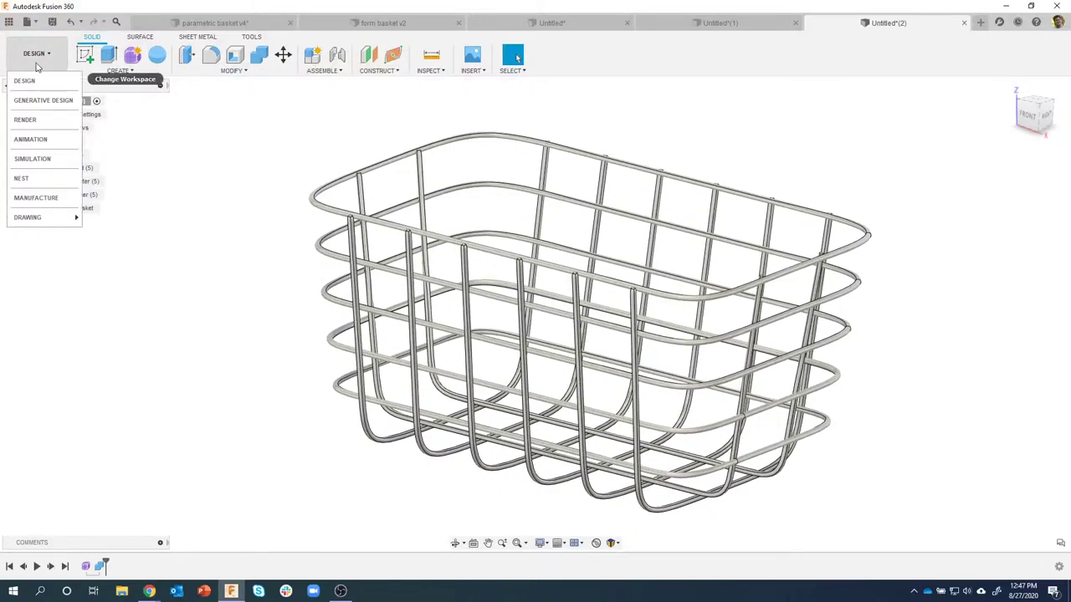
click(36, 126)
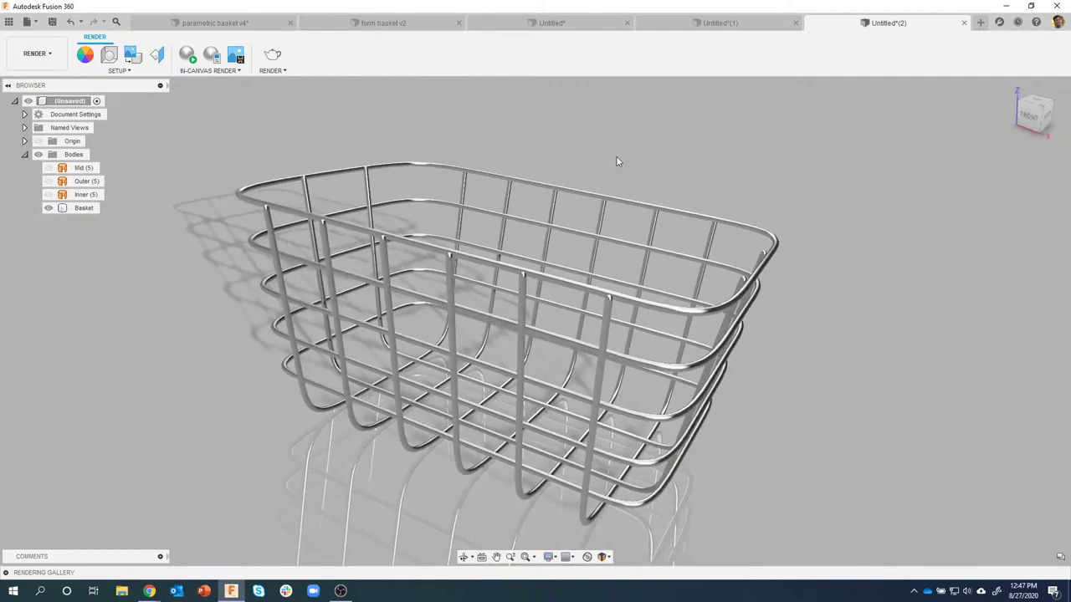
key(a)
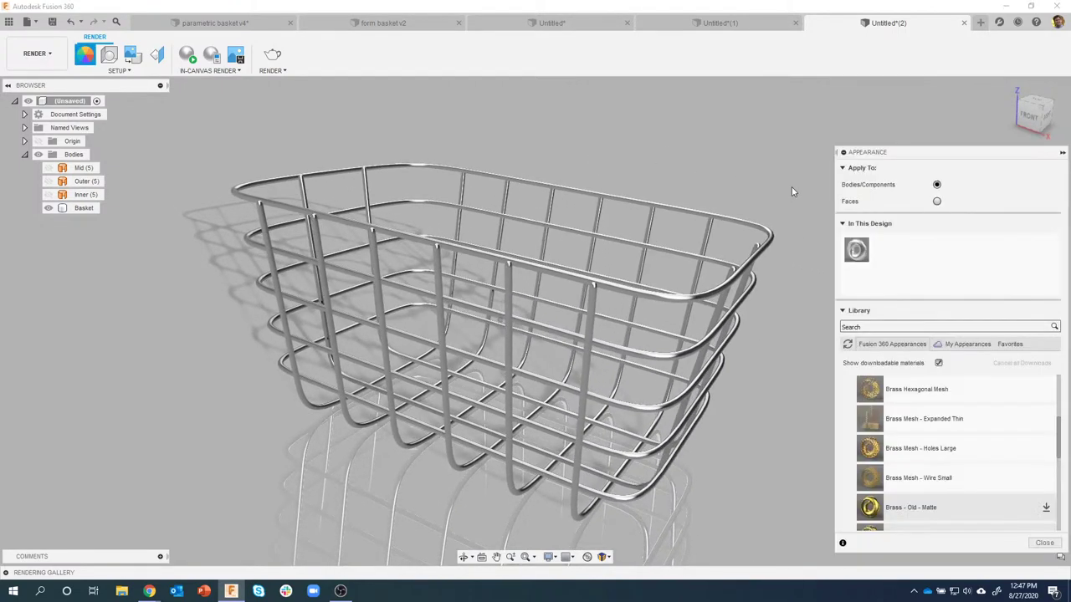
drag(859, 248, 670, 279)
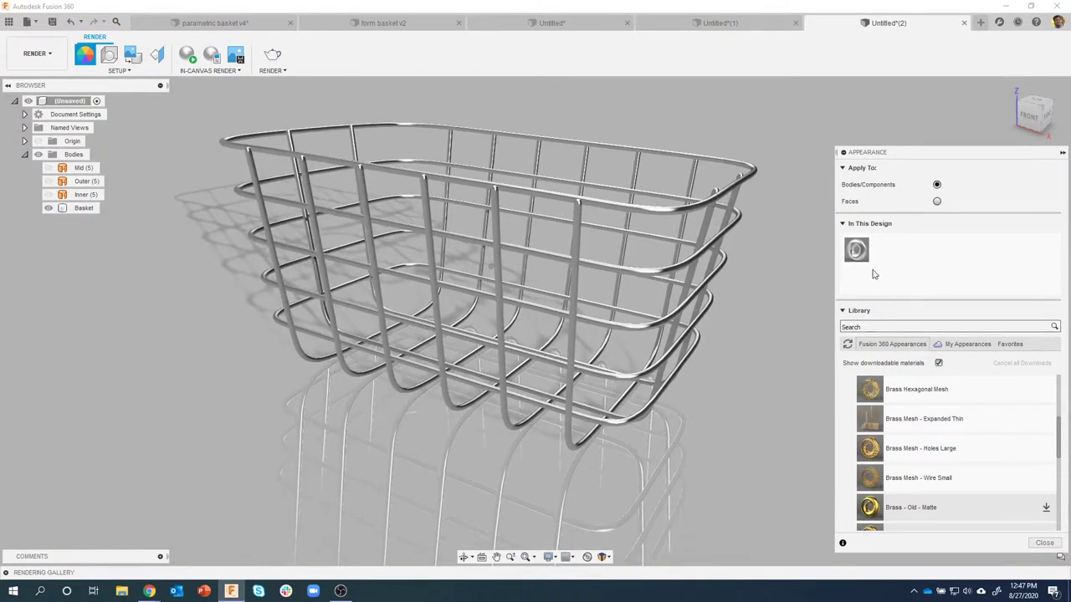
click(1044, 544)
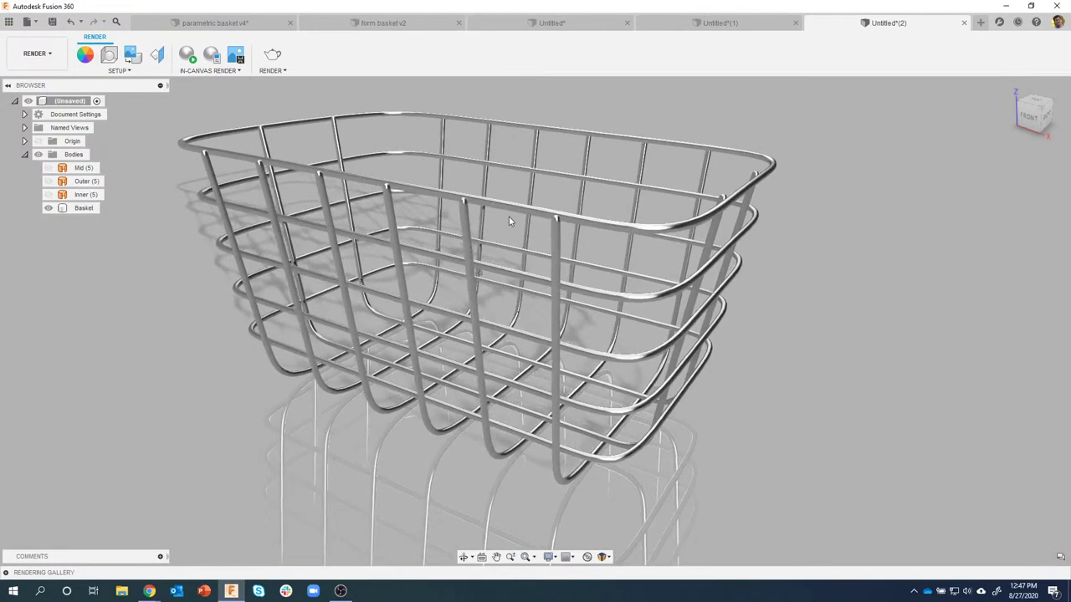
Replace the scene's current environment with Plaza from the Fusion 360 Library
click(104, 56)
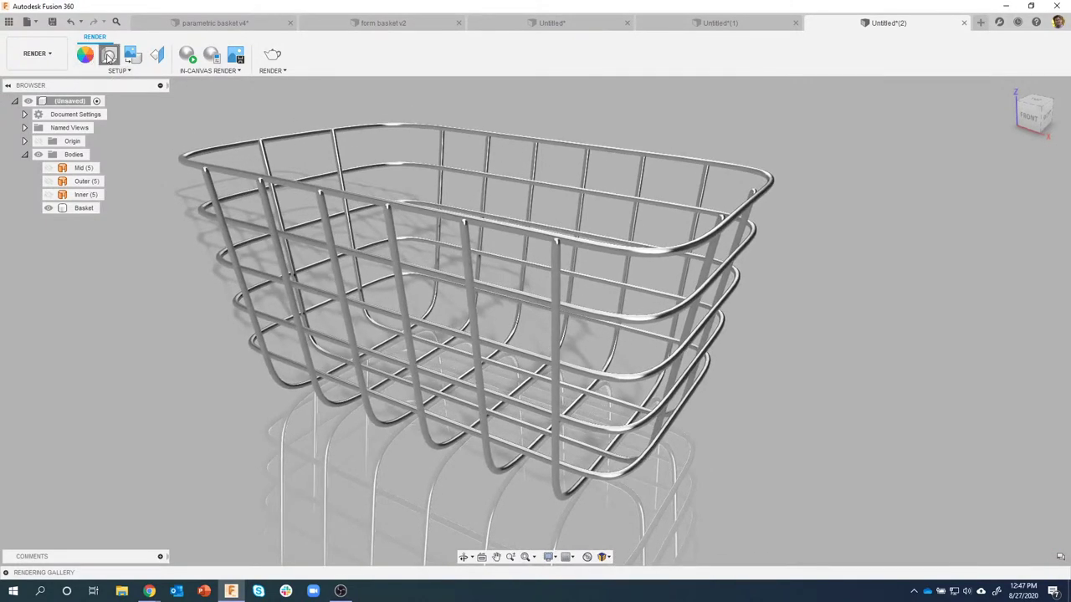
click(979, 167)
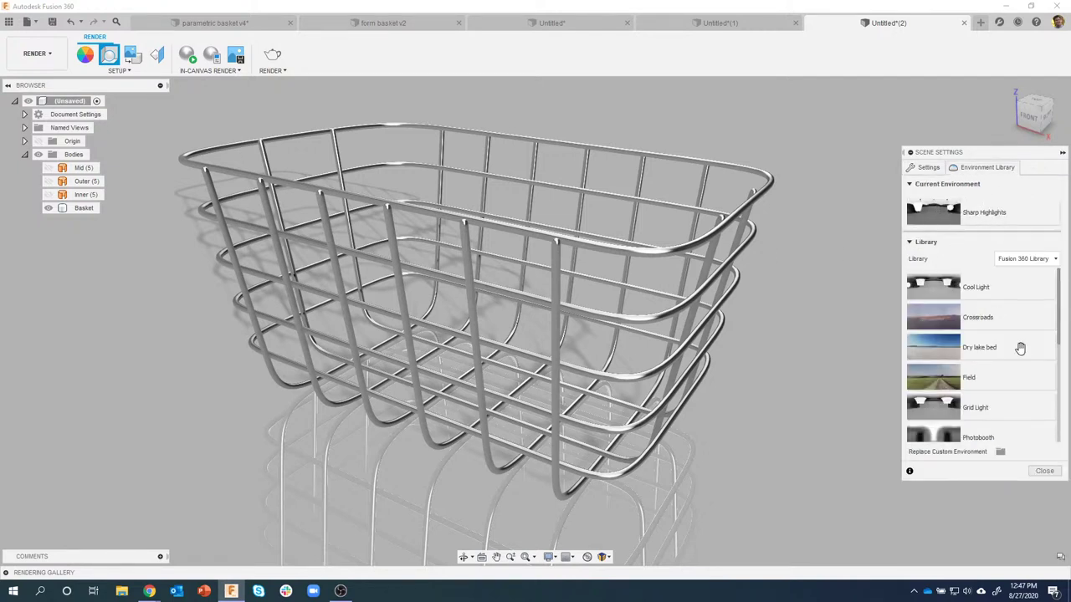
scroll(1008, 359, down, 3)
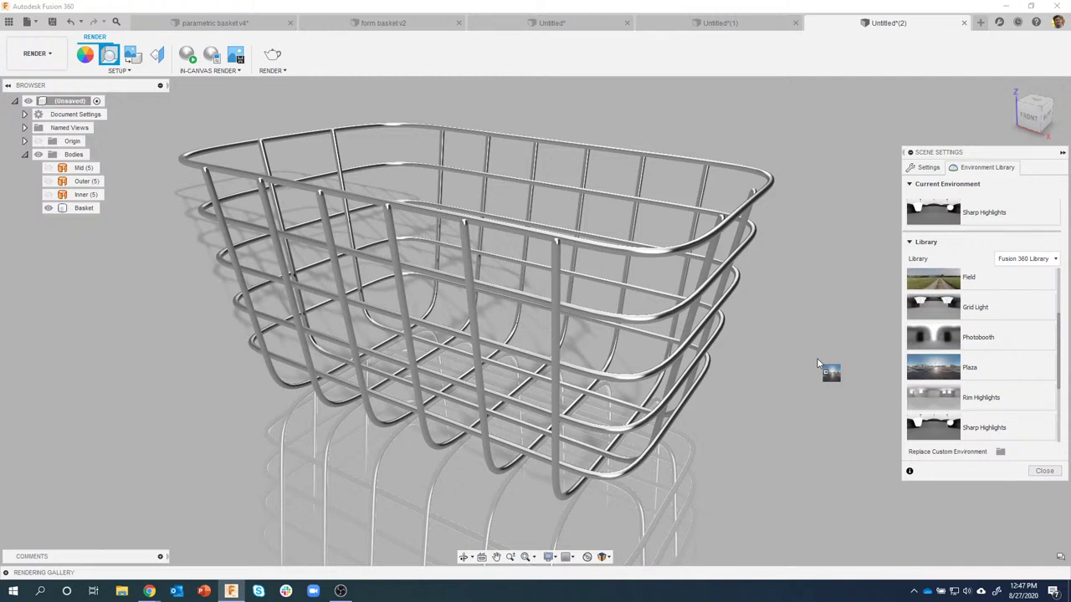
drag(819, 362, 817, 357)
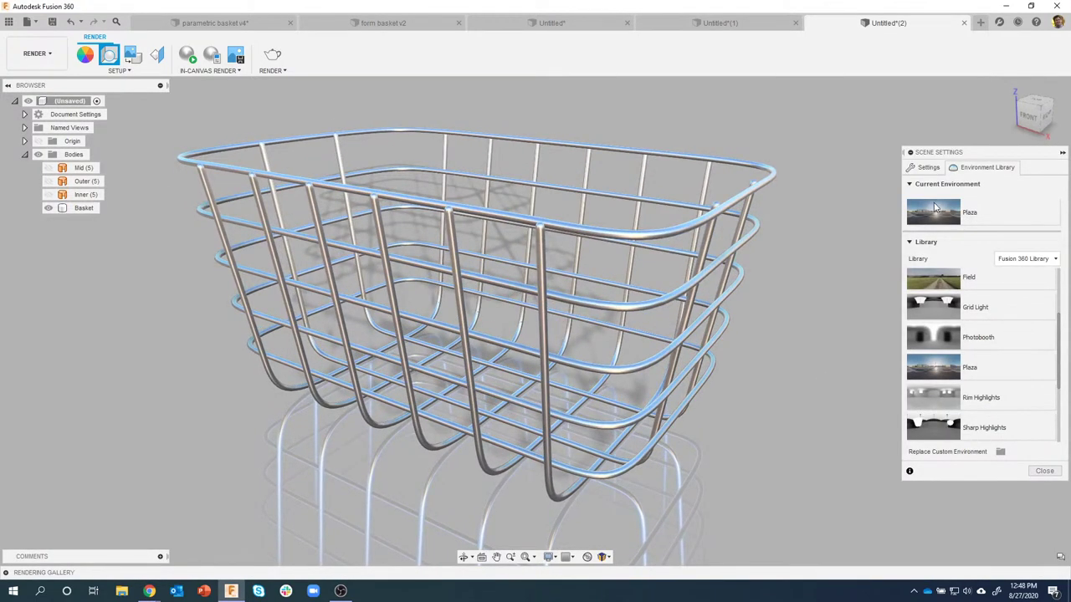
click(588, 233)
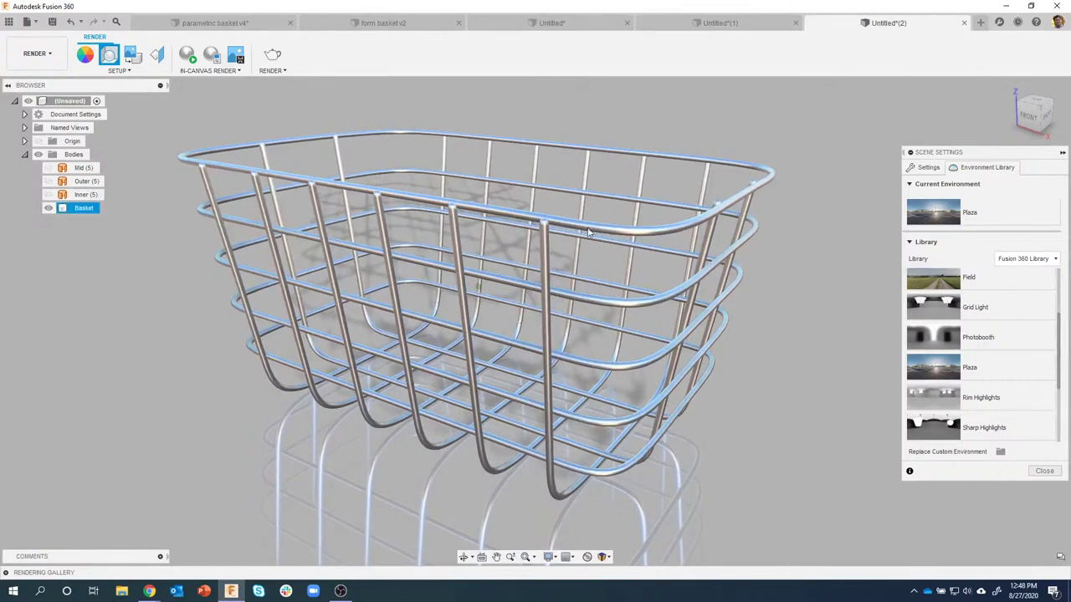
click(825, 237)
shift+middle_drag(695, 212, 829, 237)
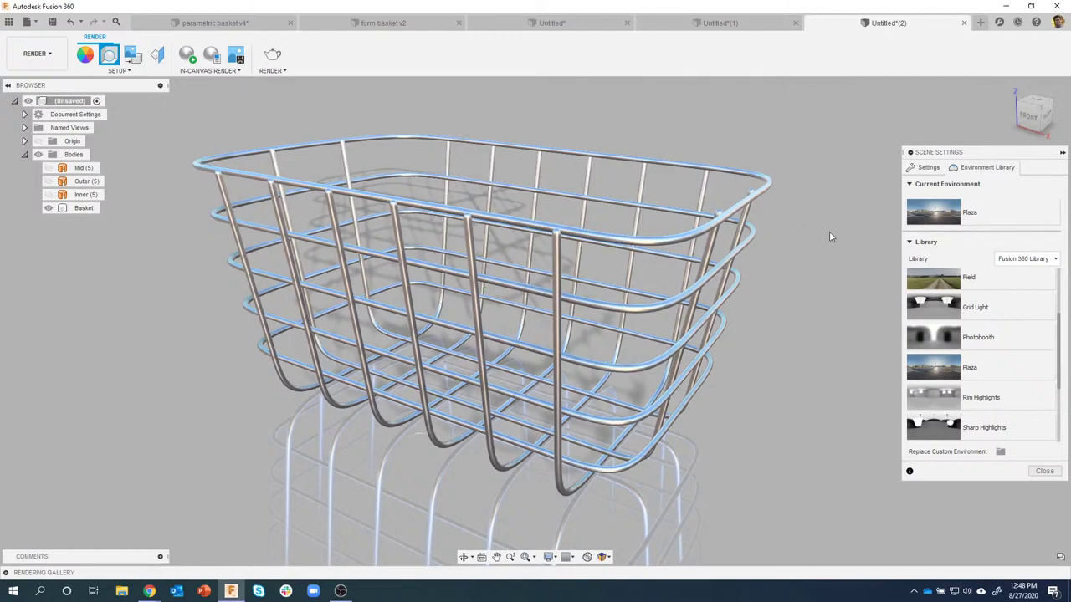
Set the scene background to Environment and view the basket from a lower angle against the plaza
click(928, 166)
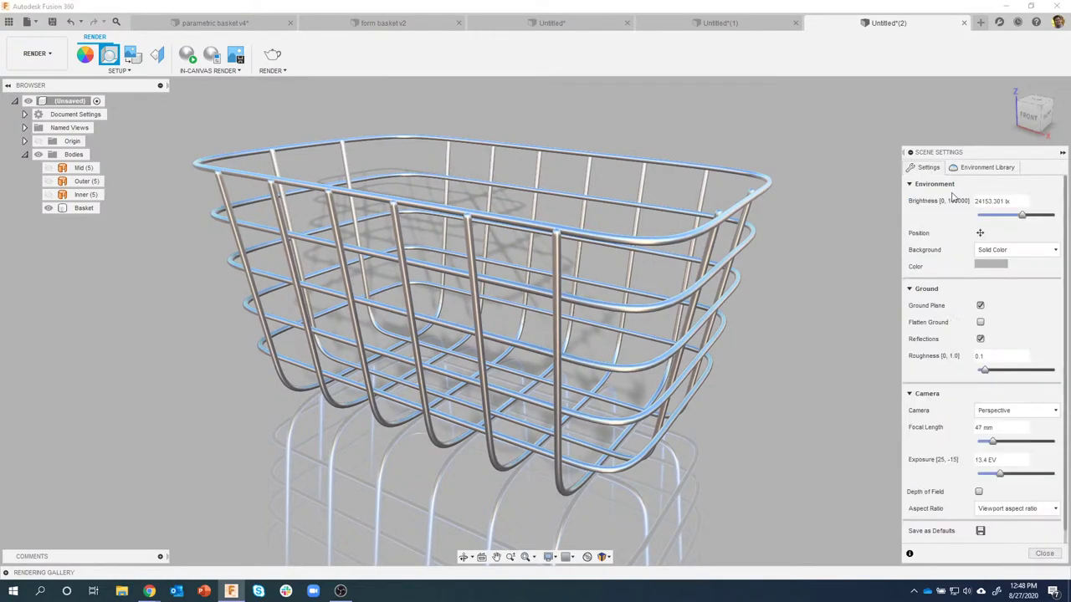
click(991, 250)
click(1004, 264)
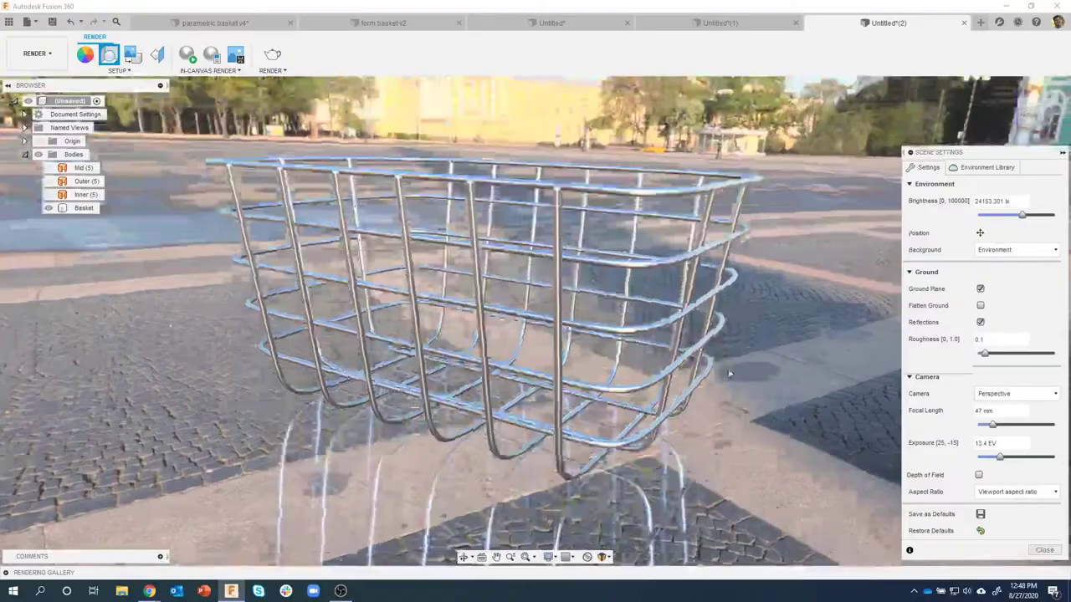
shift+middle_drag(728, 374, 770, 337)
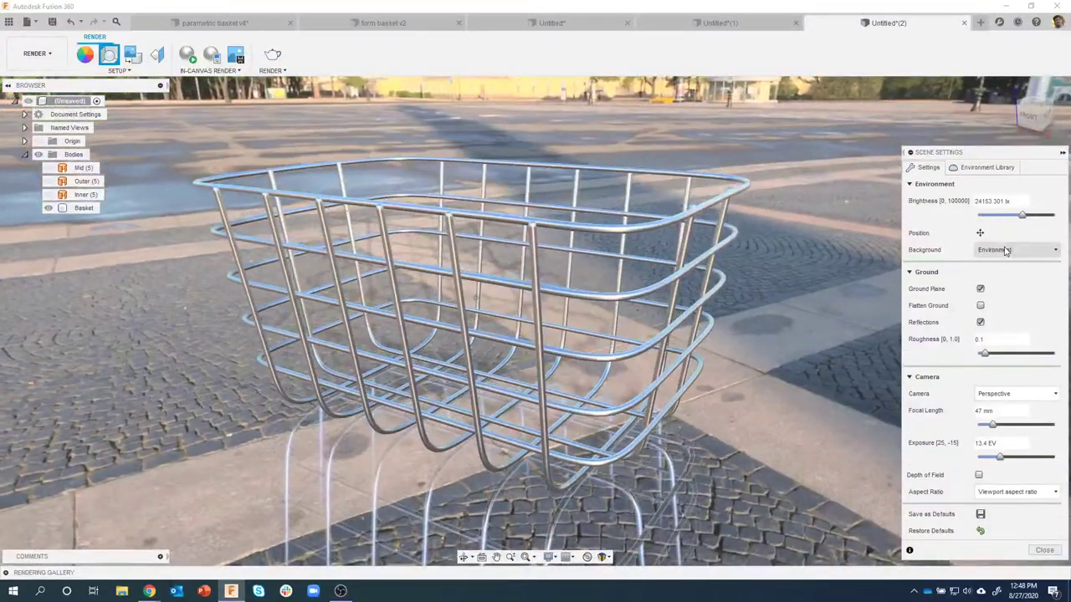
Set the scene background to Solid Color and close the scene settings
click(1006, 251)
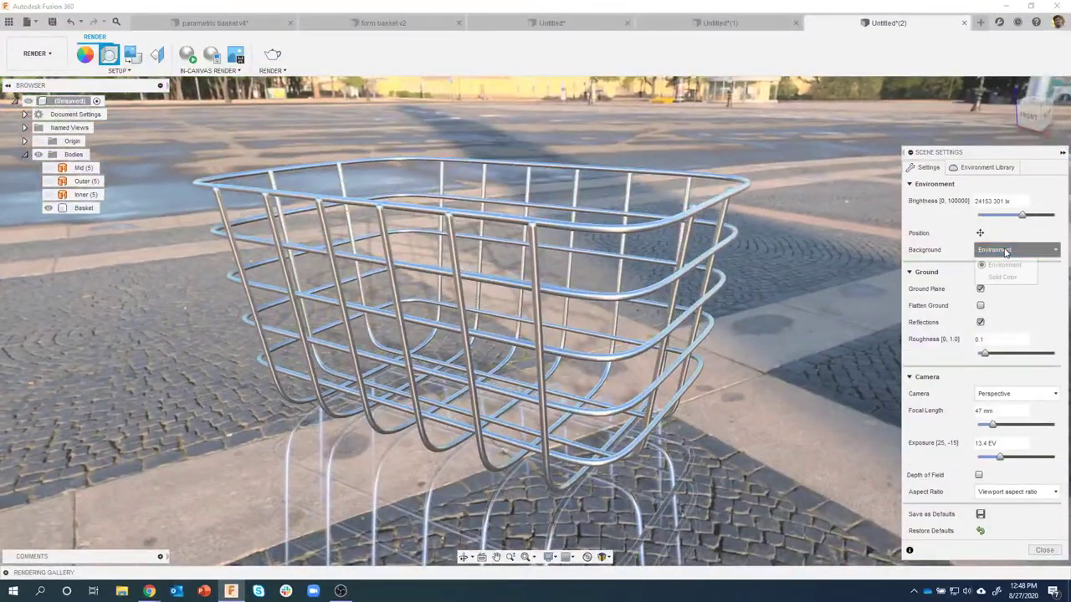
click(1004, 277)
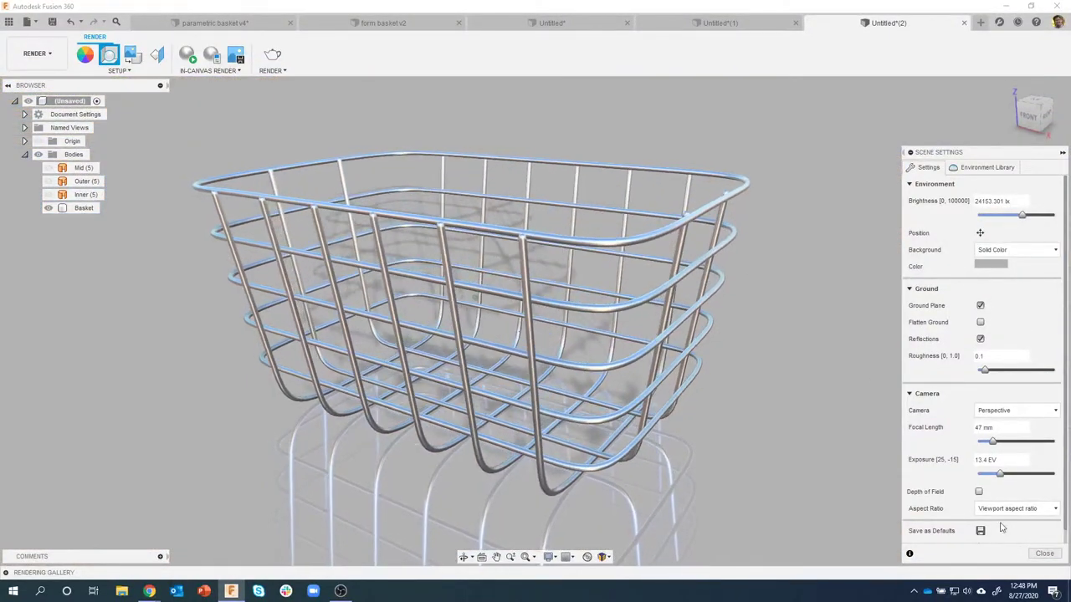
click(1044, 554)
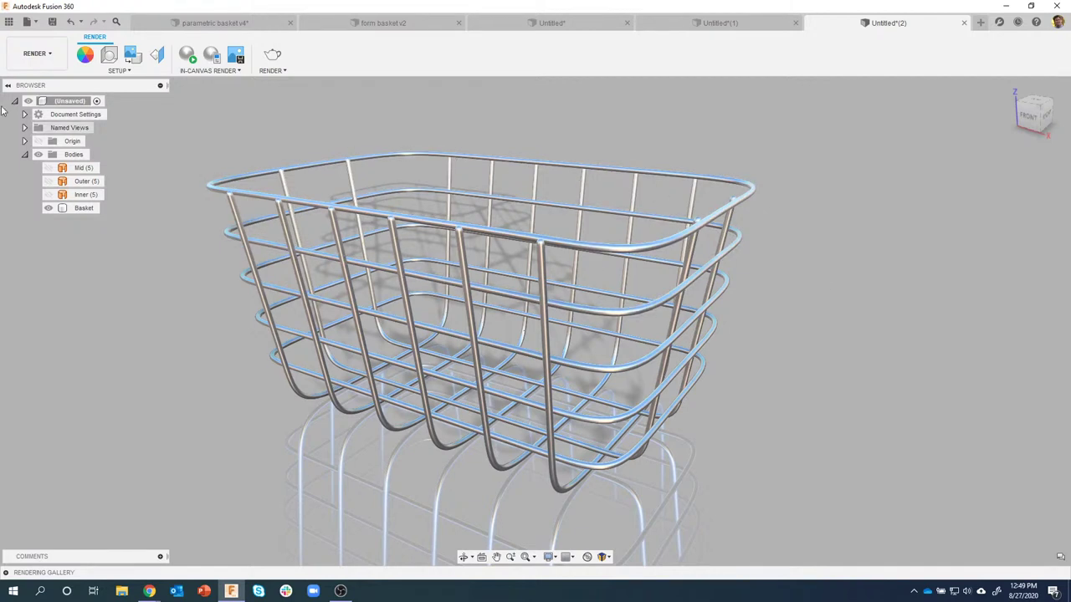
Switch to the Untitled*(1) design and view the hook-topped basket
key(alt+Tab)
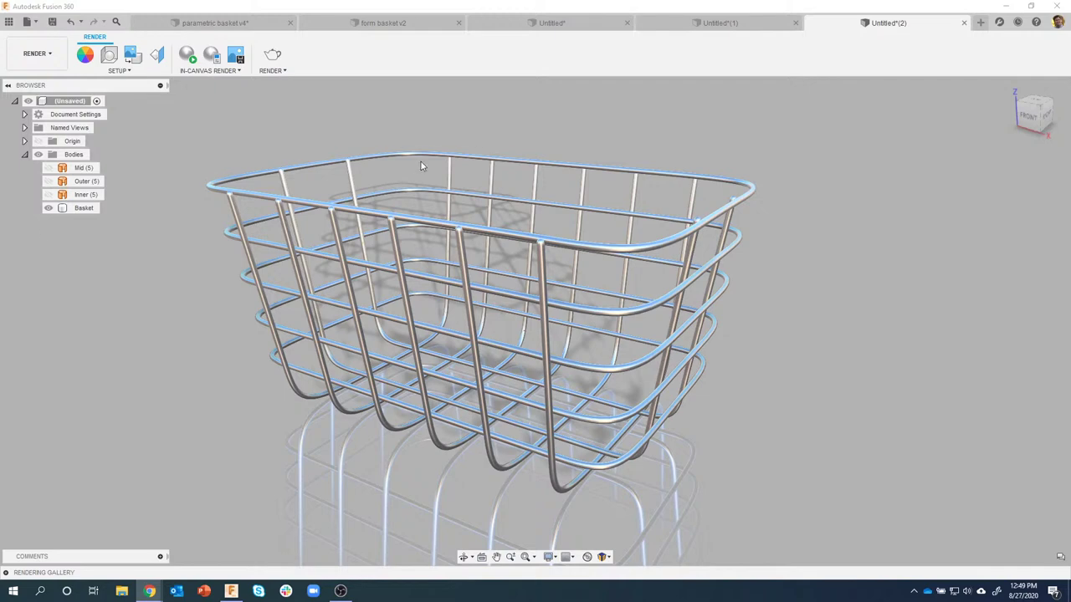
click(672, 30)
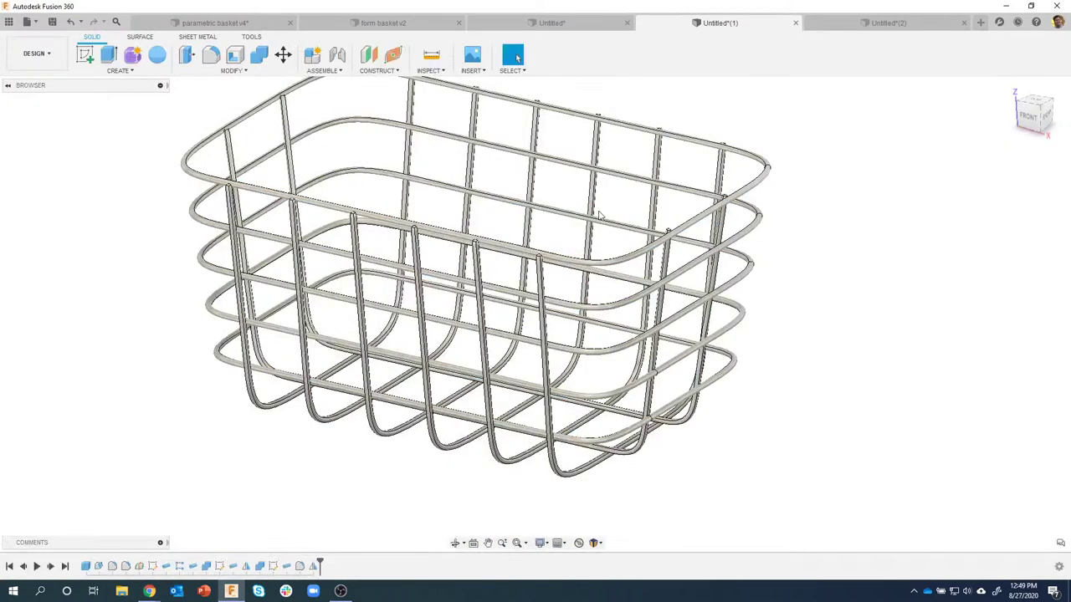
shift+middle_drag(391, 230, 333, 379)
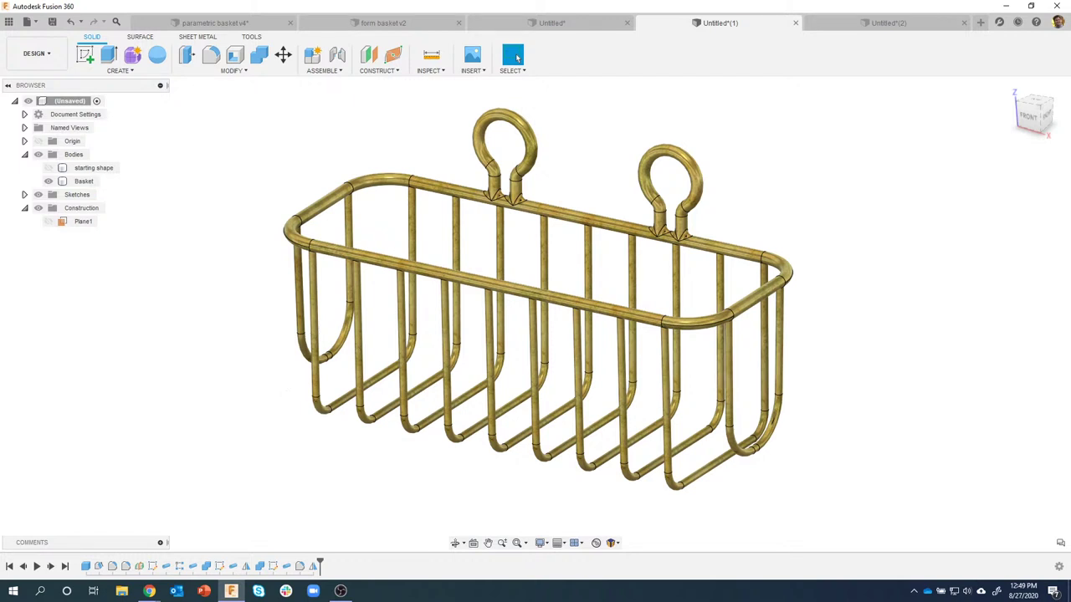
key(alt+Tab)
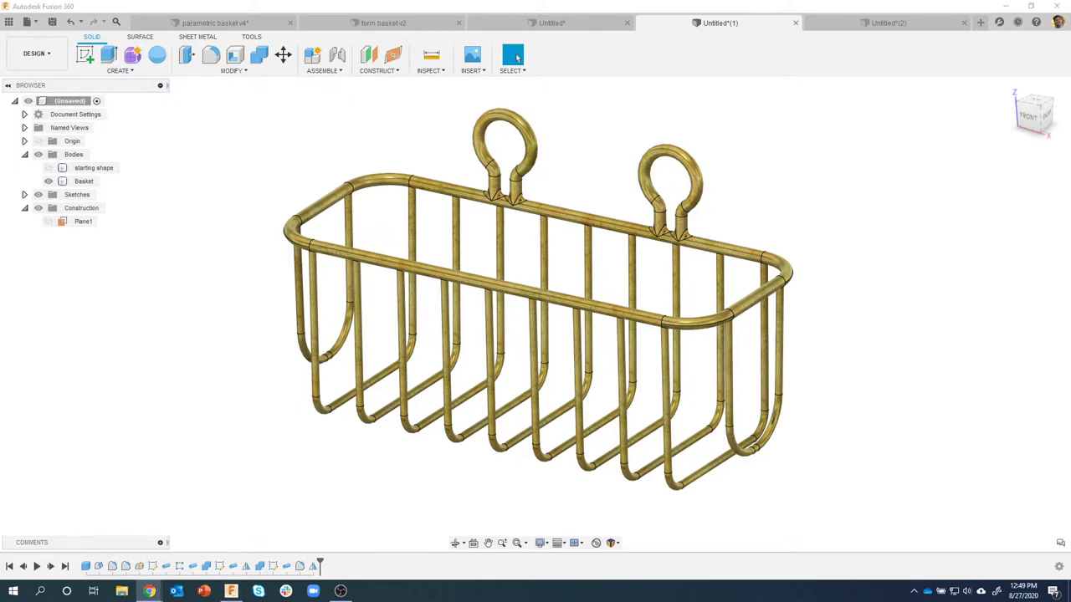